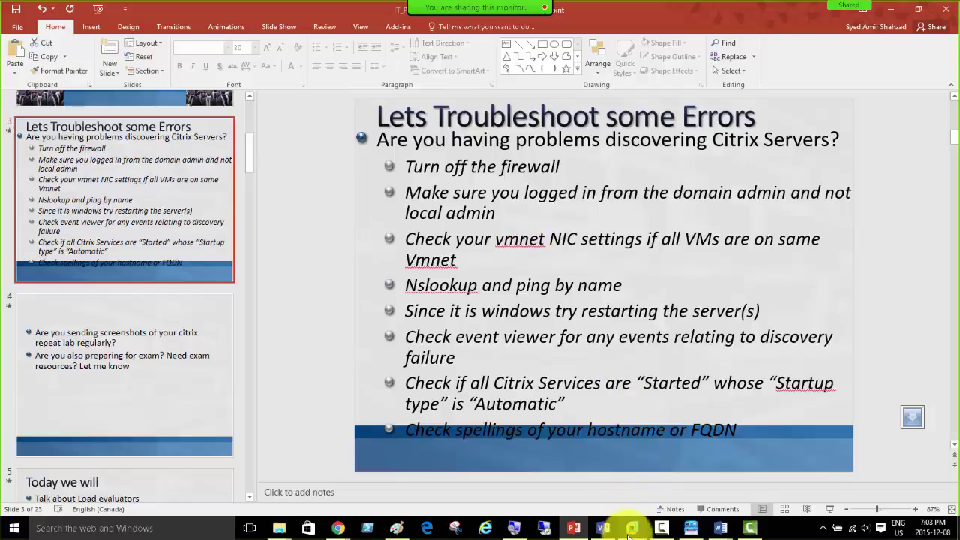
Step: Leave the PowerPoint troubleshooting slide for the VMware Workstation window showing CitrixMem01's query farm output
{"action": "mouse_move", "coordinate": [630, 531]}
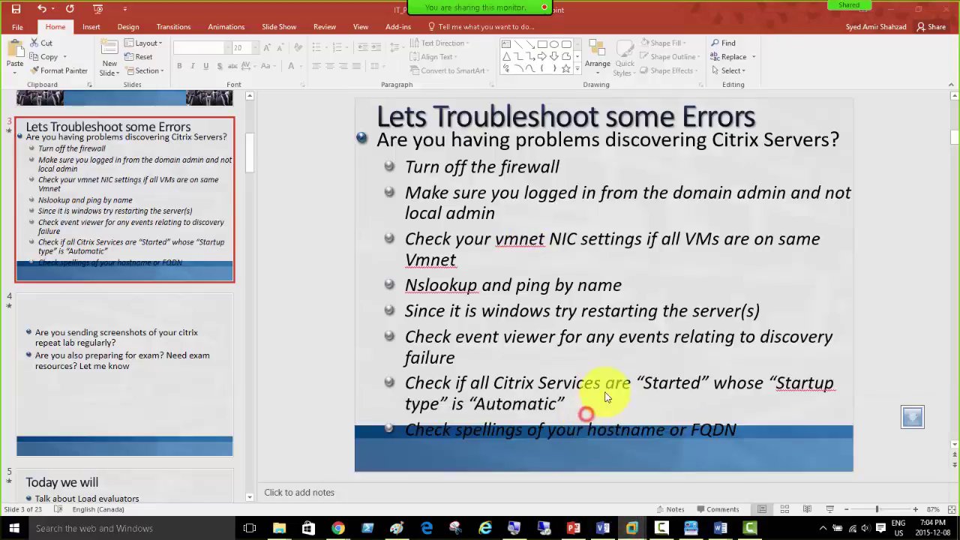
{"action": "key", "text": "alt+Tab"}
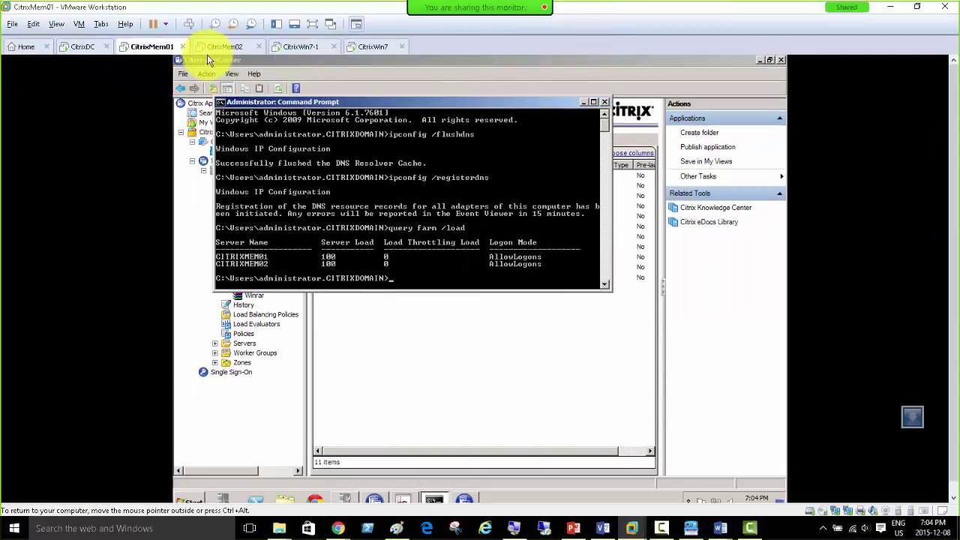
Step: On CitrixWin7-1, return to the XenApp logon form and sign in as the domain administrator
{"action": "left_click", "coordinate": [219, 48]}
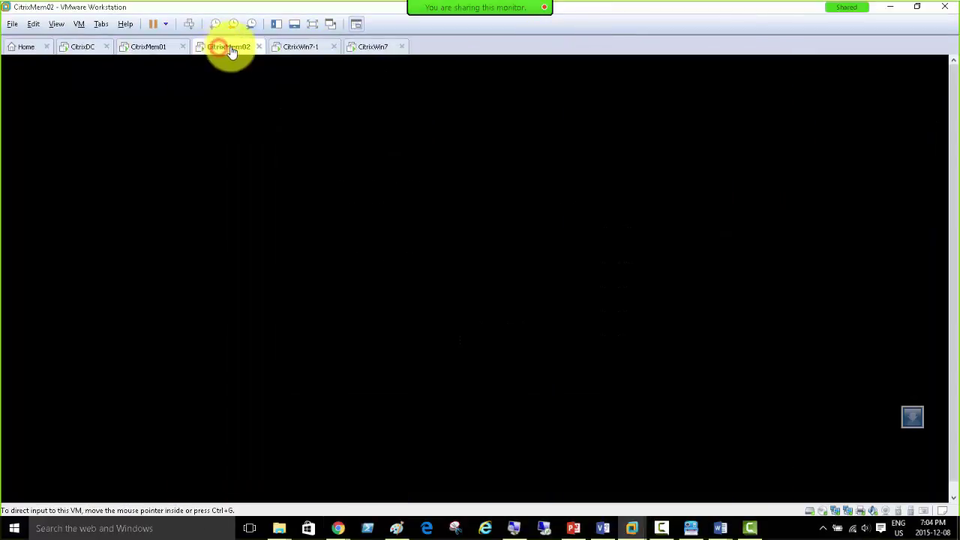
{"action": "left_click", "coordinate": [294, 50]}
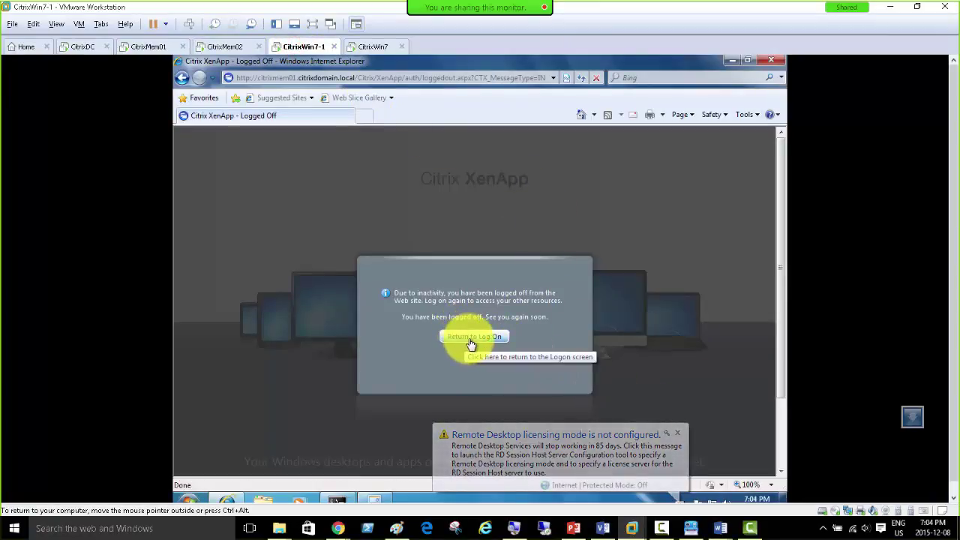
{"action": "left_click", "coordinate": [463, 342]}
{"action": "type", "text": "administrator"}
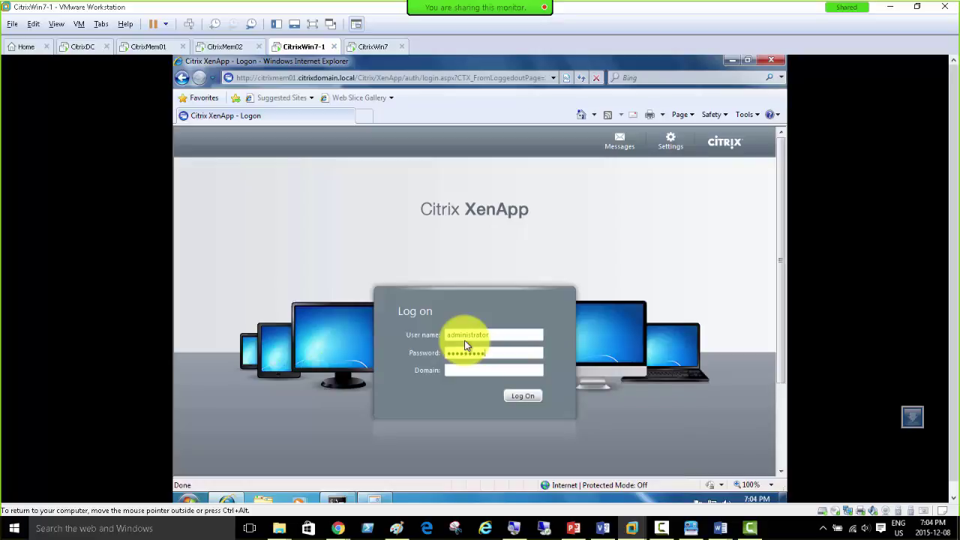
{"action": "key", "text": "Tab"}
{"action": "key", "text": "Return"}
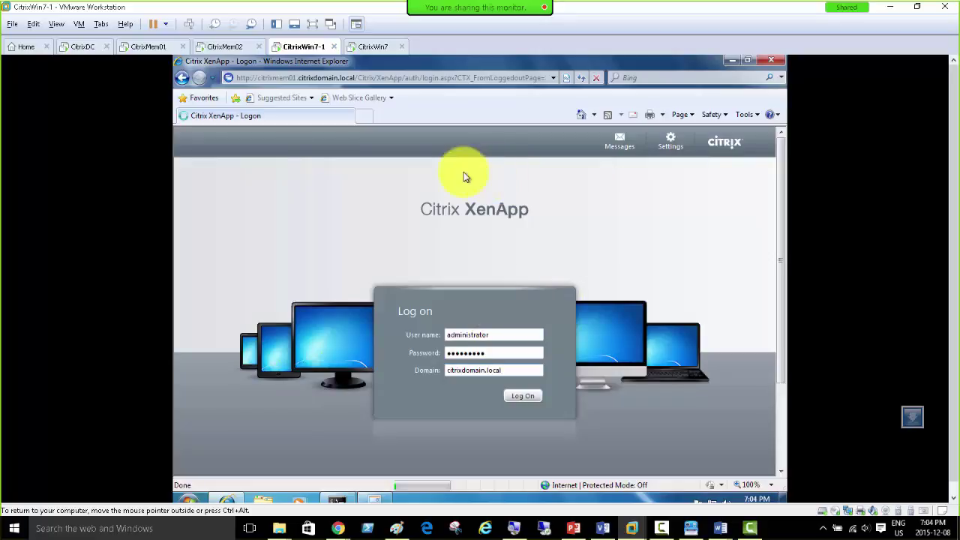
{"action": "left_click", "coordinate": [369, 50]}
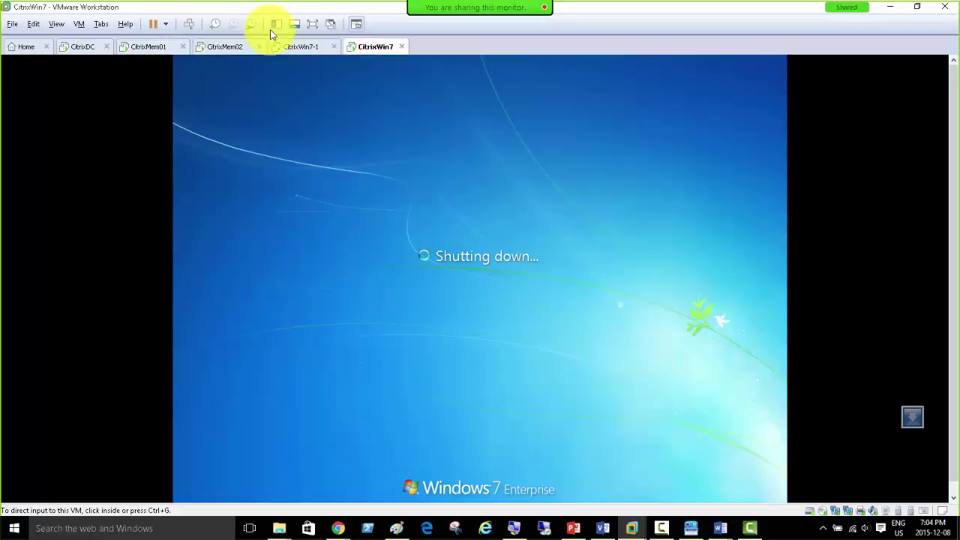
{"action": "left_click", "coordinate": [304, 48]}
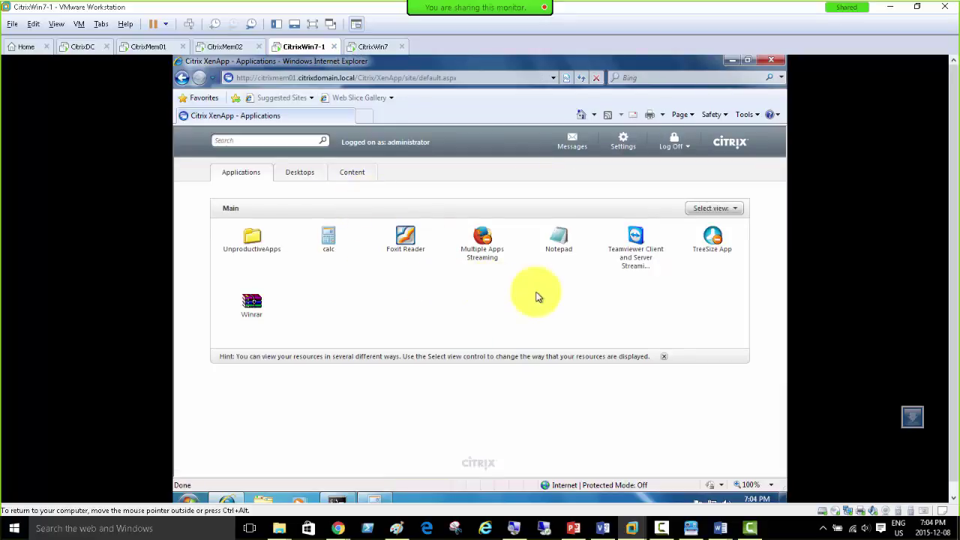
Step: Launch and close calc, then try Foxit Reader, Multiple Apps Streaming and Notepad, which fail
{"action": "left_click", "coordinate": [327, 244]}
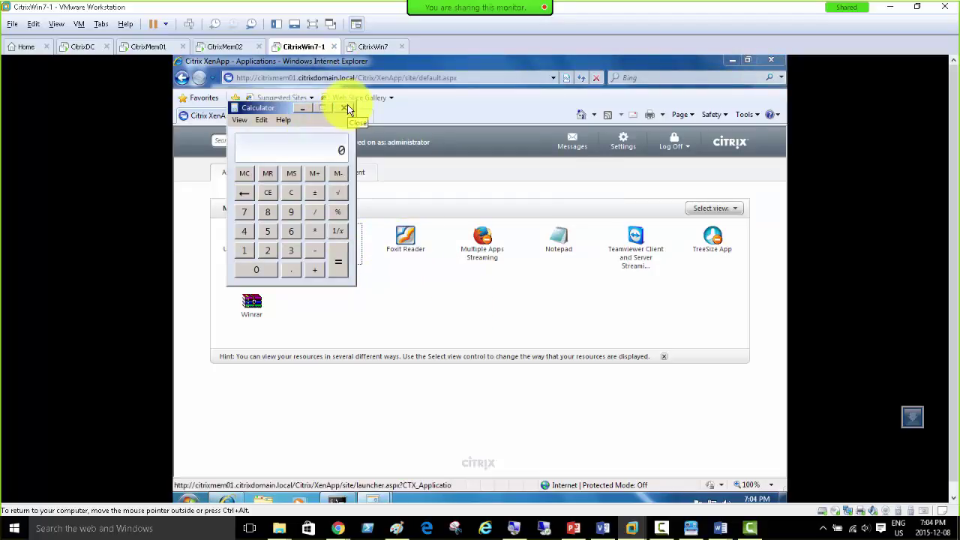
{"action": "left_click", "coordinate": [345, 109]}
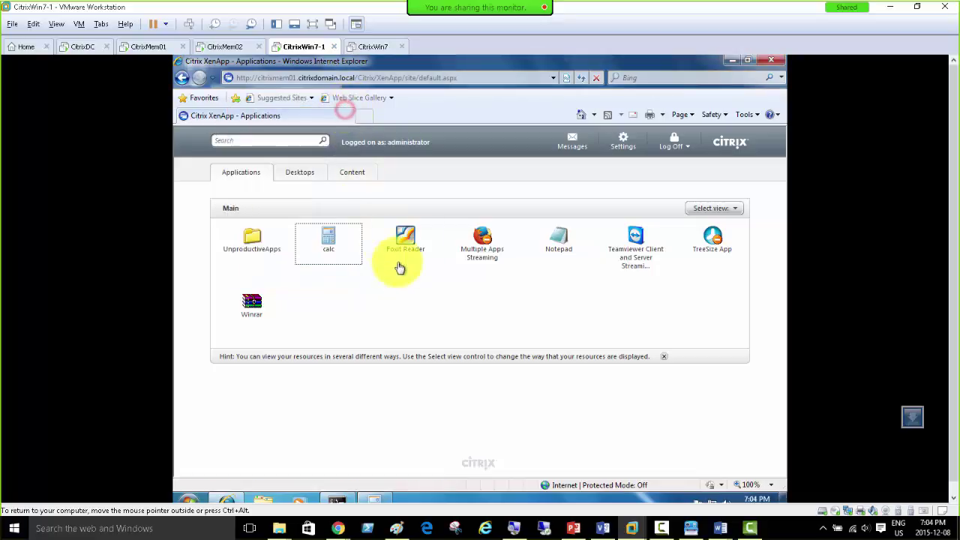
{"action": "left_click", "coordinate": [404, 244]}
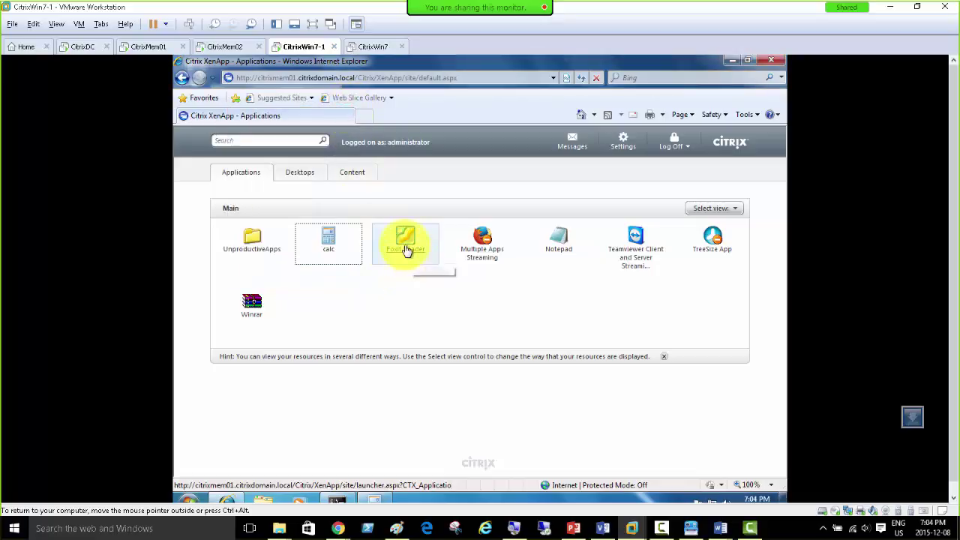
{"action": "left_click", "coordinate": [482, 253]}
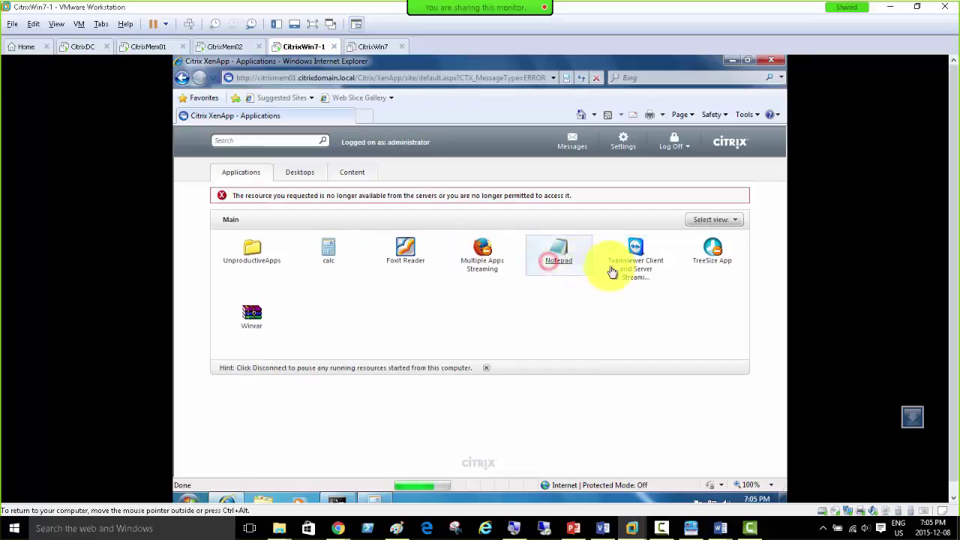
{"action": "left_click", "coordinate": [638, 264]}
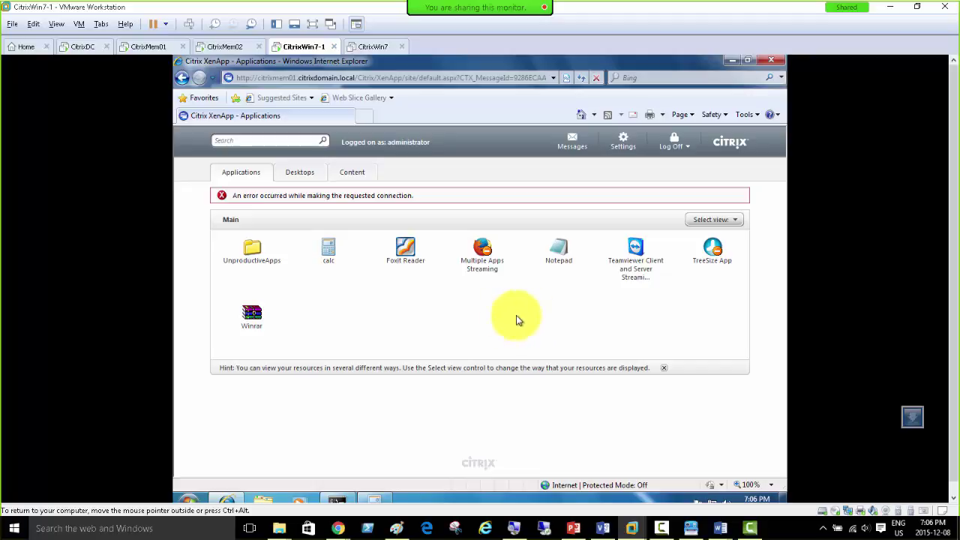
Step: Retry the calc, Foxit Reader and Notepad launches, then bring up the CitrixMem01 machine
{"action": "left_click", "coordinate": [661, 529]}
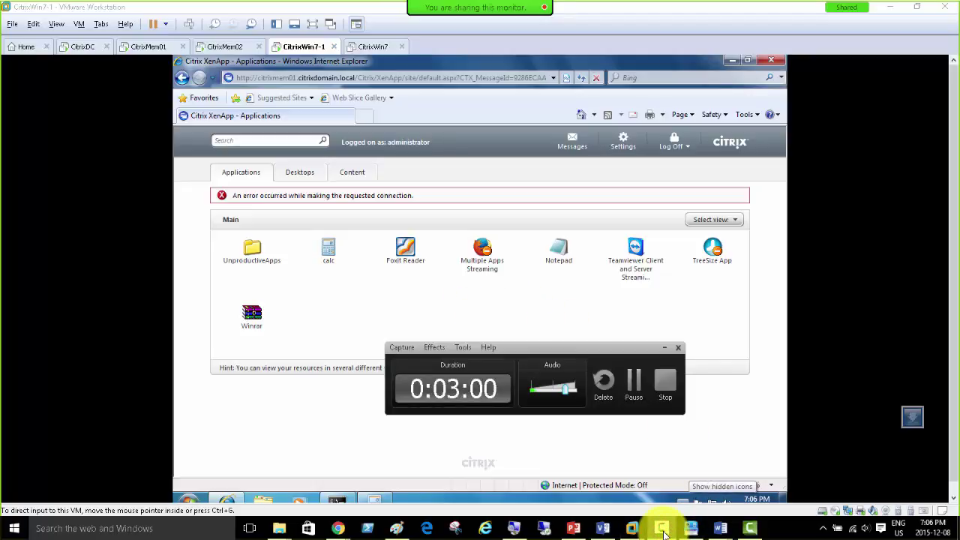
{"action": "left_click", "coordinate": [663, 529]}
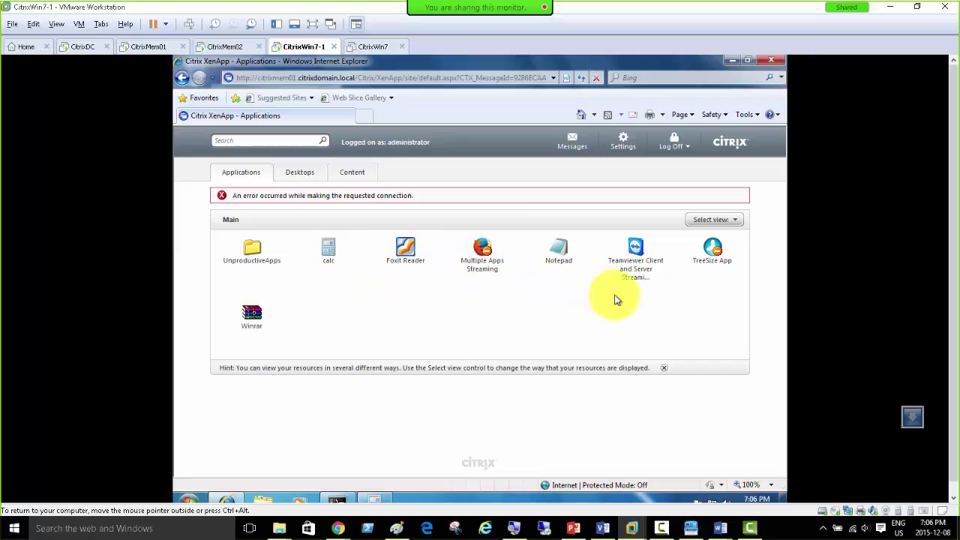
{"action": "left_click", "coordinate": [330, 259]}
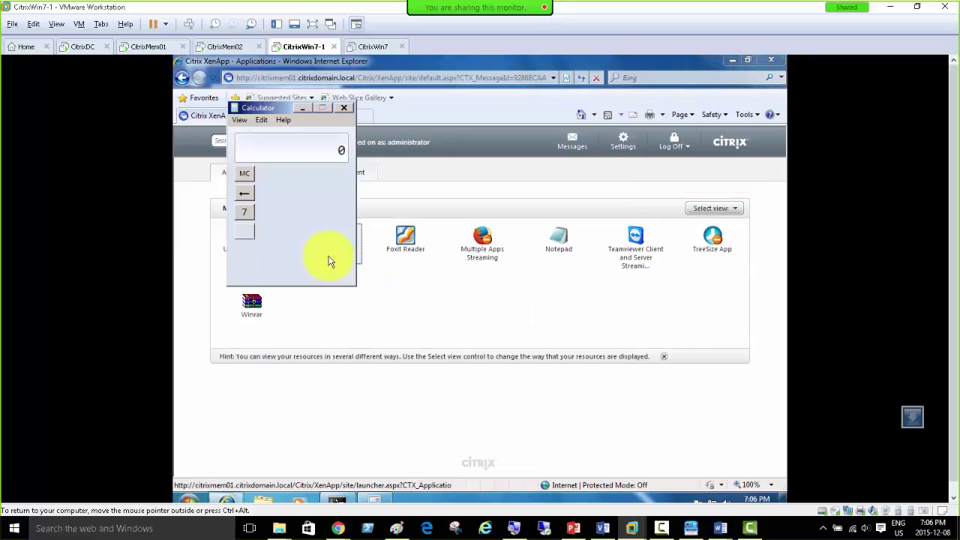
{"action": "left_click", "coordinate": [345, 107]}
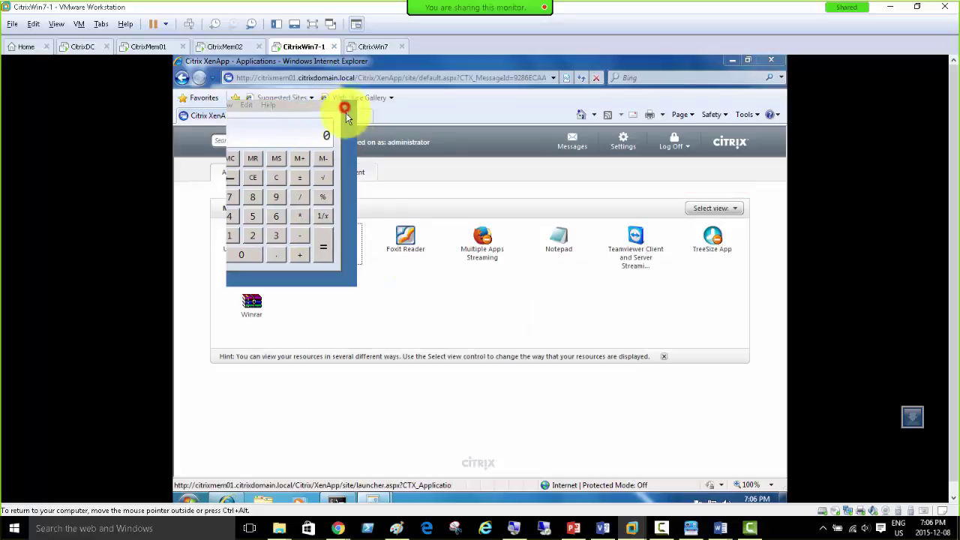
{"action": "left_click", "coordinate": [405, 245]}
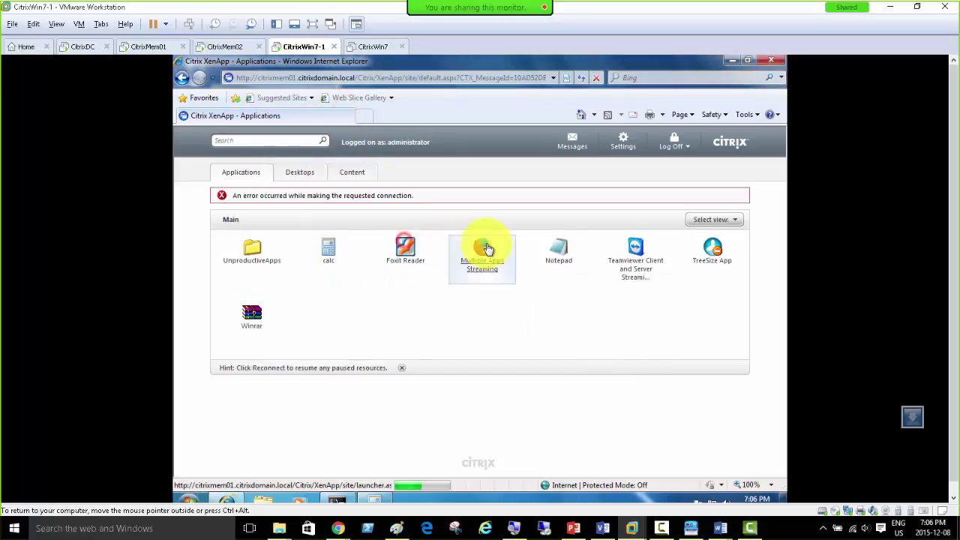
{"action": "left_click", "coordinate": [559, 257]}
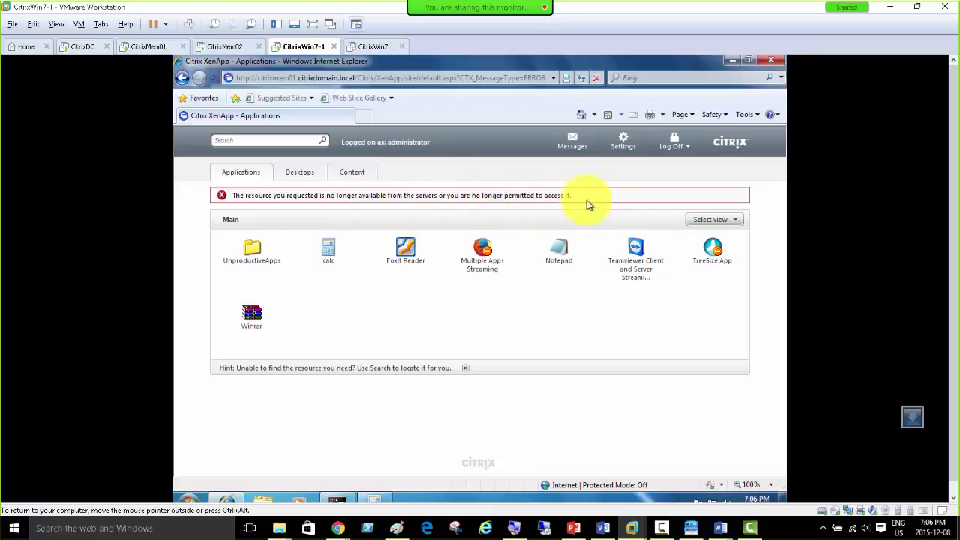
{"action": "left_click", "coordinate": [147, 46]}
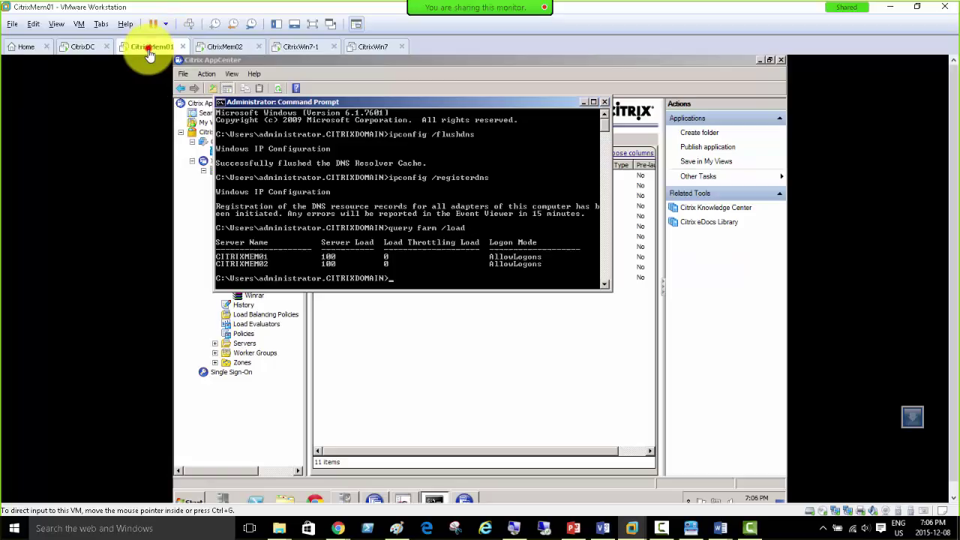
Step: Confirm Notepad is disabled on CitrixMem01, then abandon CitrixMem02's unfinished calc publishing wizard
{"action": "left_click", "coordinate": [582, 103]}
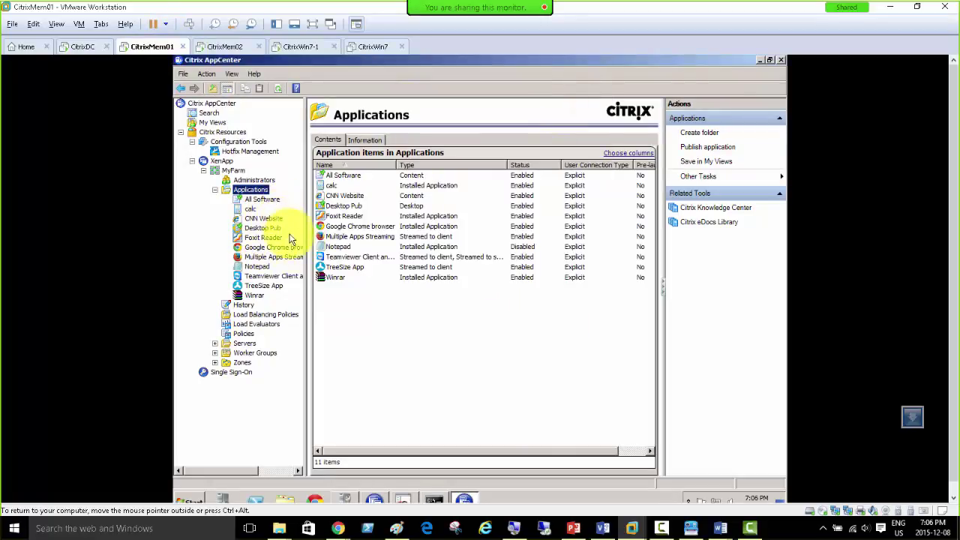
{"action": "left_click", "coordinate": [255, 267]}
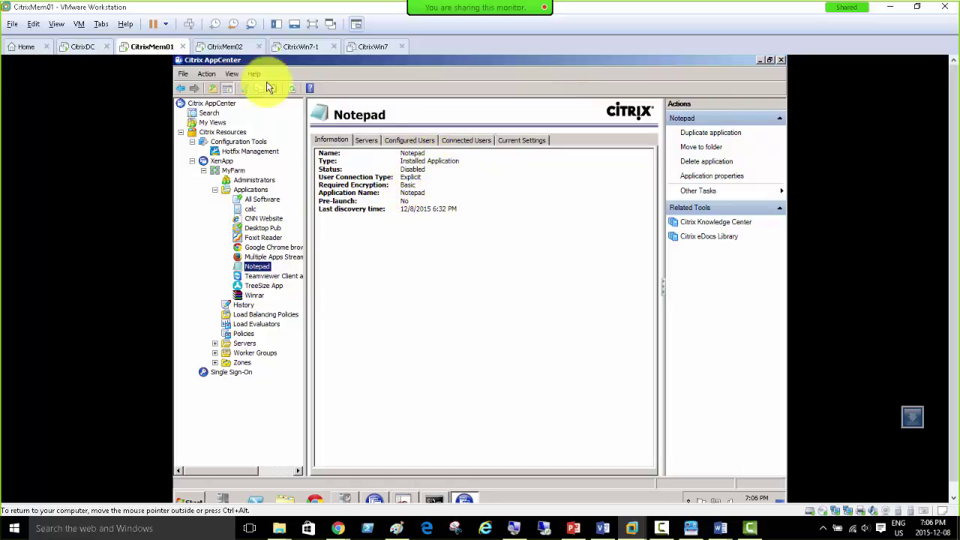
{"action": "left_click", "coordinate": [229, 47]}
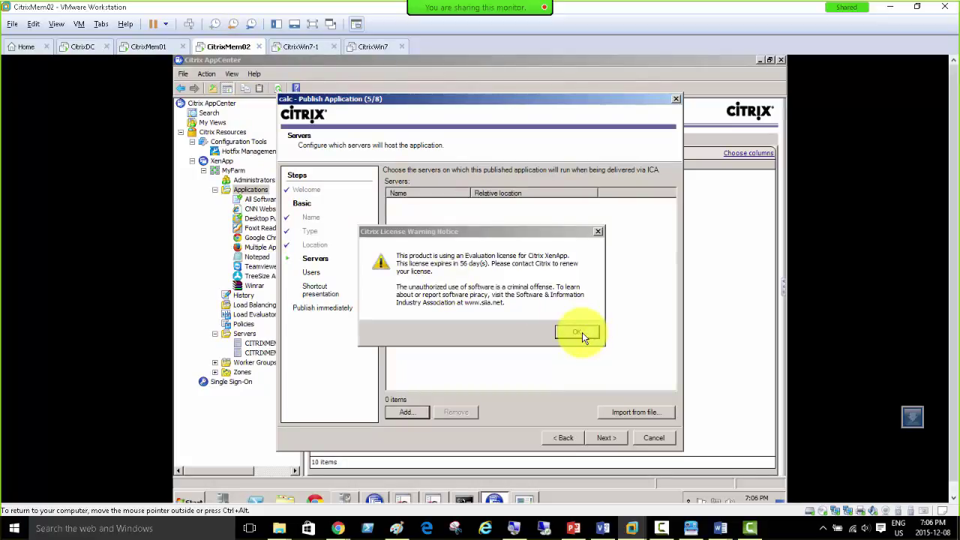
{"action": "left_click", "coordinate": [577, 333]}
{"action": "left_click", "coordinate": [649, 439]}
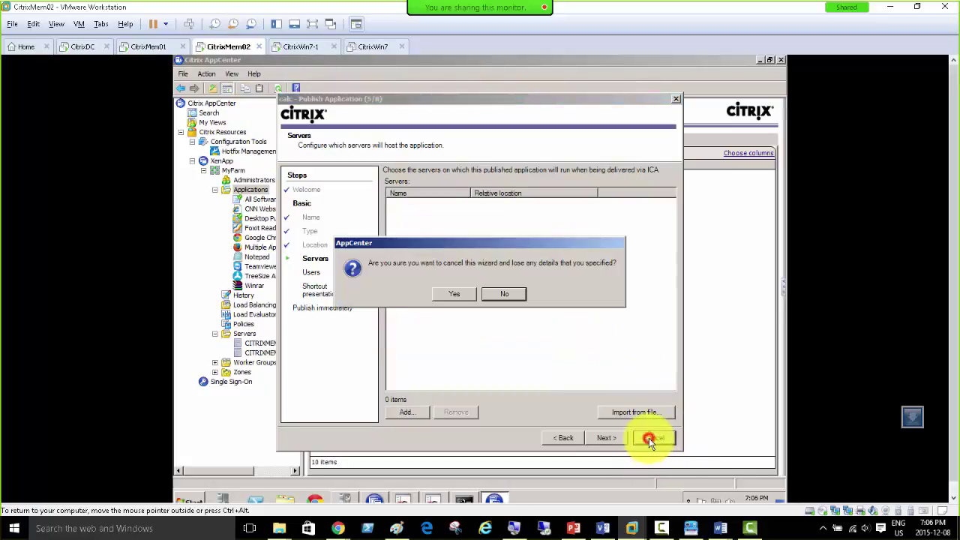
{"action": "left_click", "coordinate": [454, 293]}
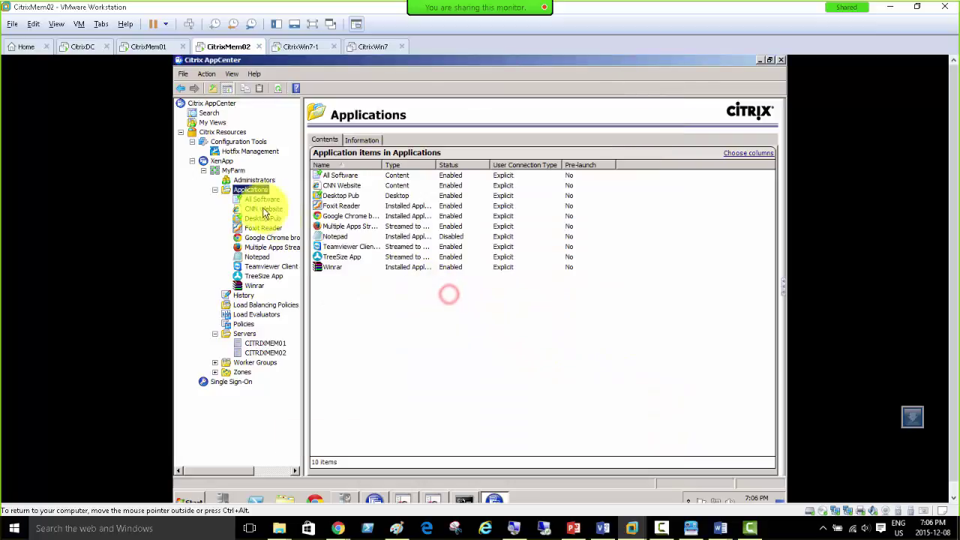
Step: Refresh the MyFarm farm and view Notepad's details showing it Disabled
{"action": "left_click", "coordinate": [233, 170]}
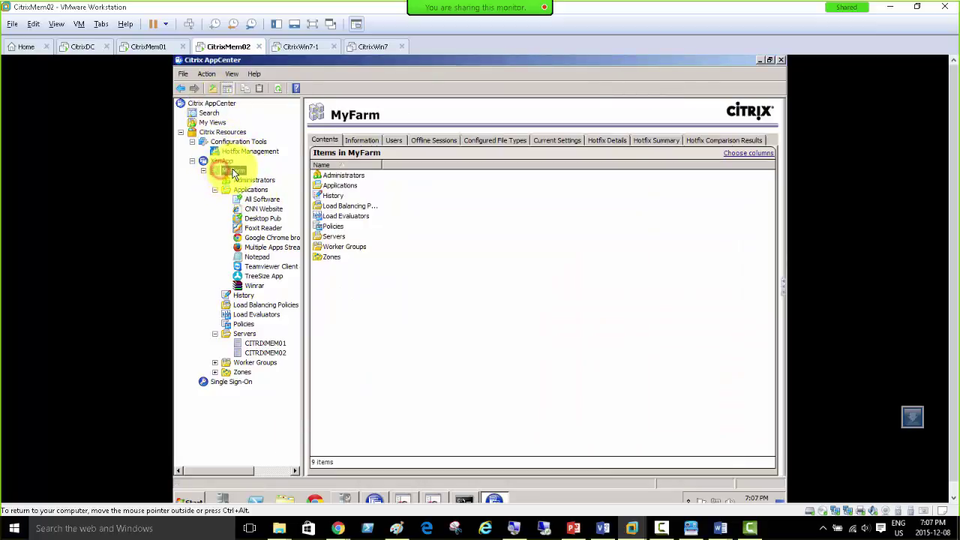
{"action": "right_click", "coordinate": [232, 172]}
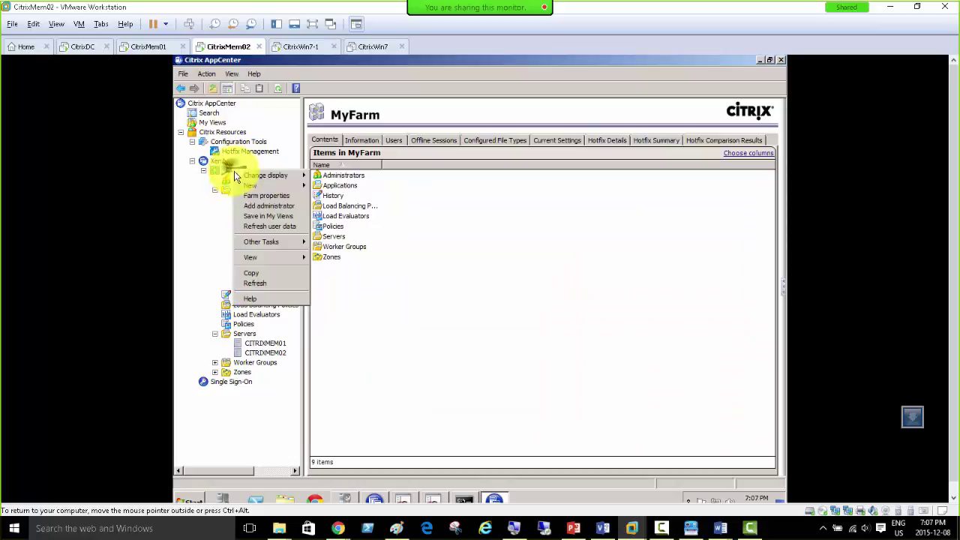
{"action": "left_click", "coordinate": [270, 284]}
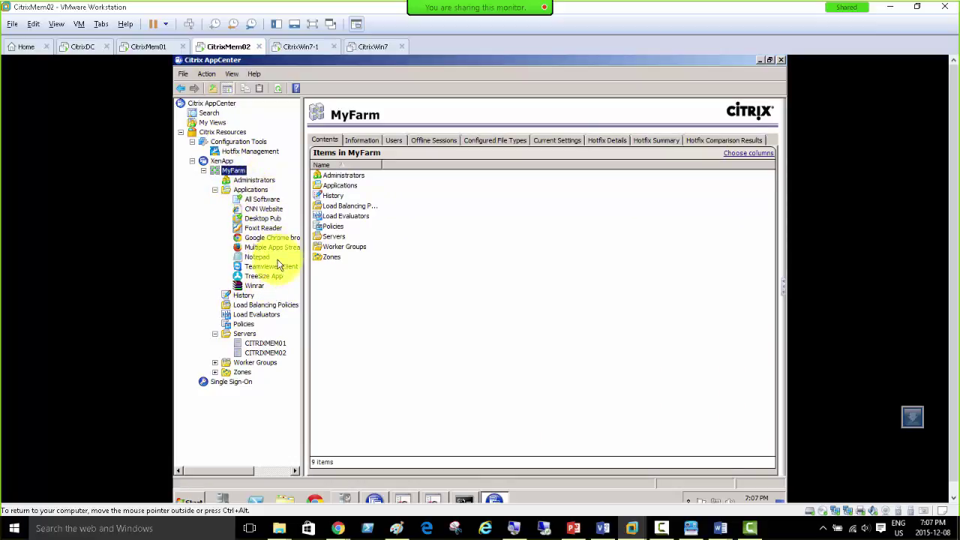
{"action": "left_click", "coordinate": [259, 257]}
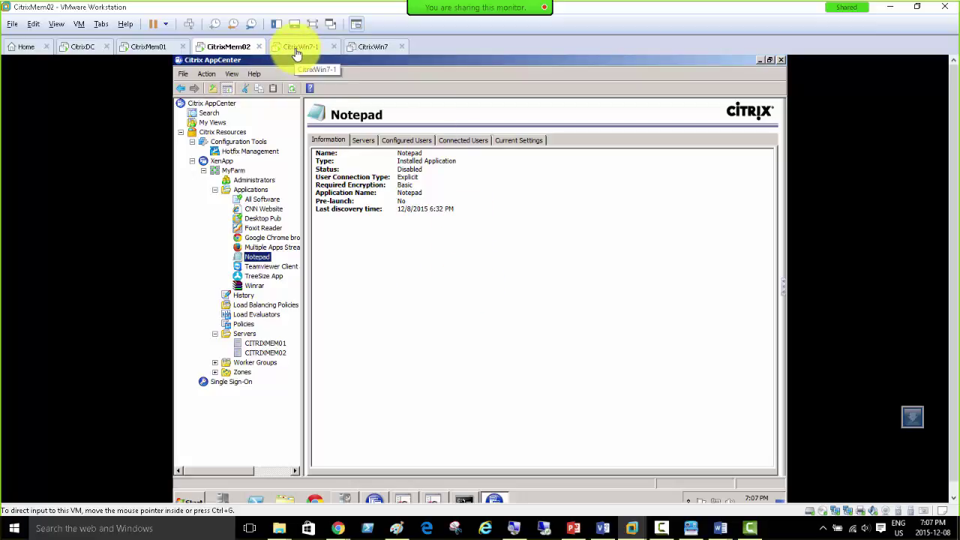
Step: On CitrixWin7-1, try Google Chrome from the UnproductiveApps folder and get a connection error
{"action": "left_click", "coordinate": [148, 48]}
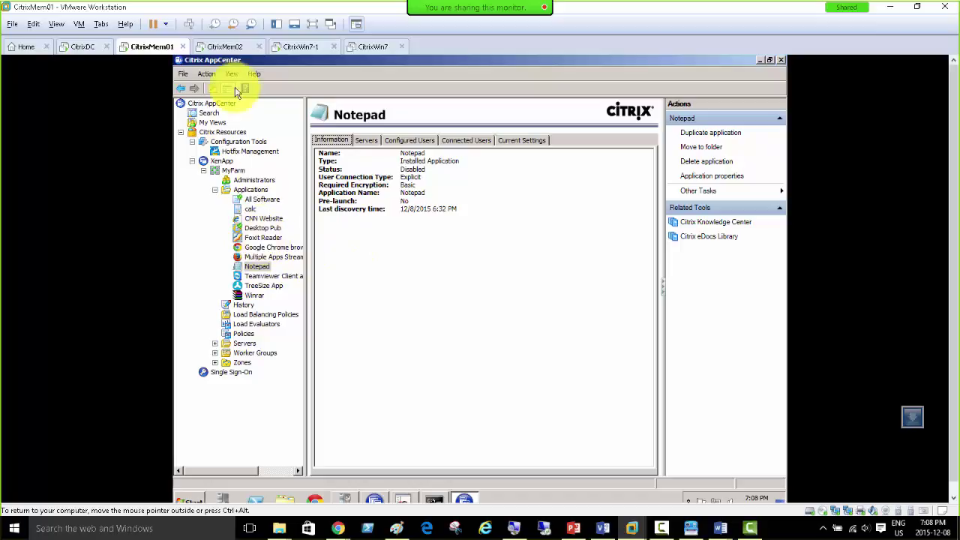
{"action": "left_click", "coordinate": [302, 46]}
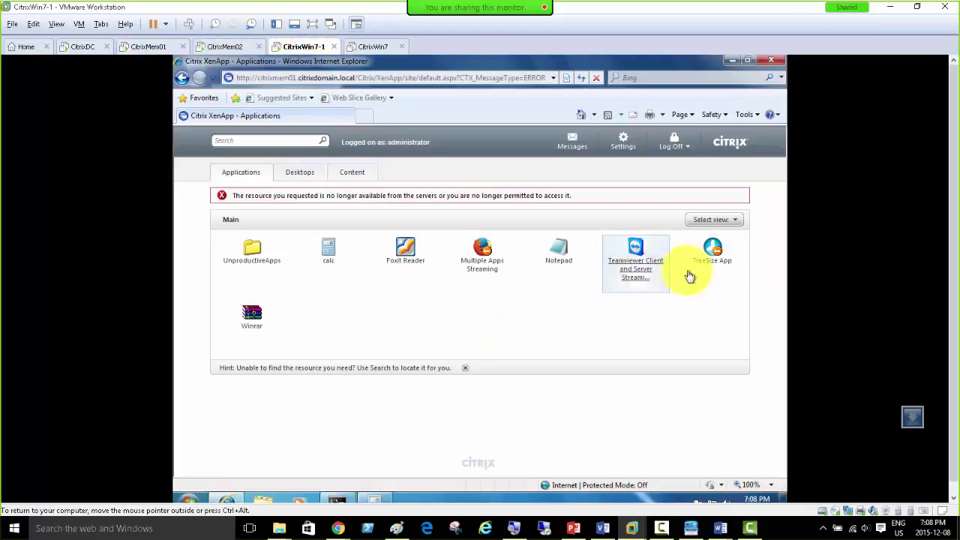
{"action": "left_click", "coordinate": [252, 254]}
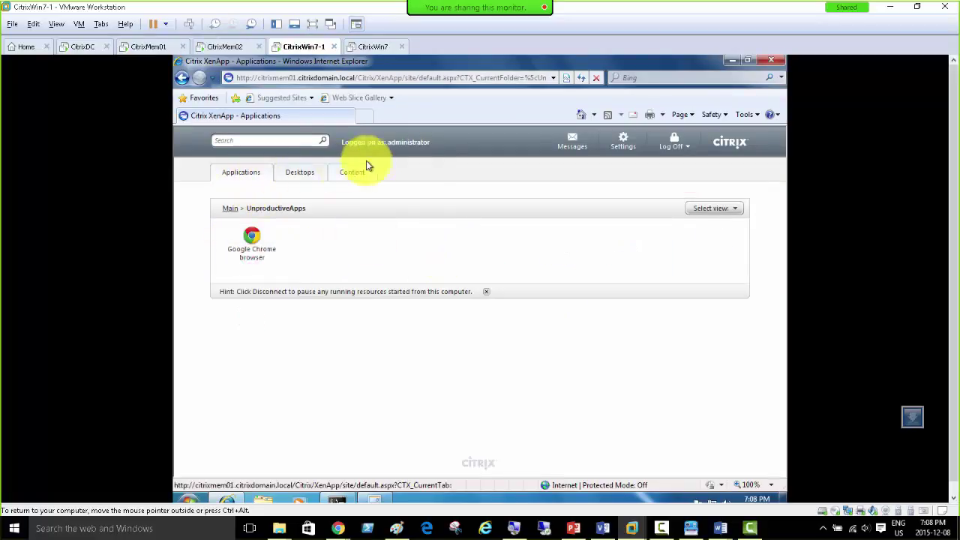
{"action": "left_click", "coordinate": [251, 238]}
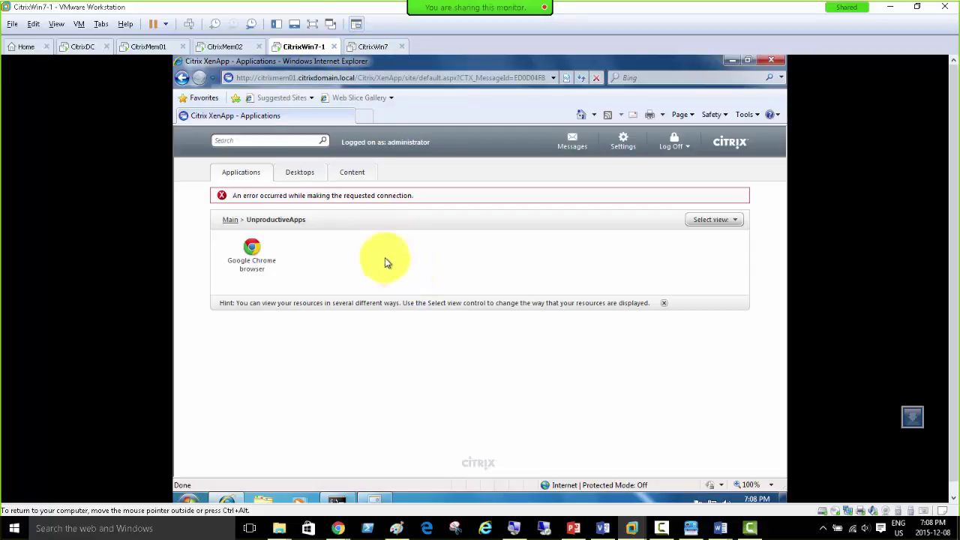
Step: Compare the CITRIXMEM01 and CITRIXMEM02 server details, including their session-host mode
{"action": "left_click", "coordinate": [147, 47]}
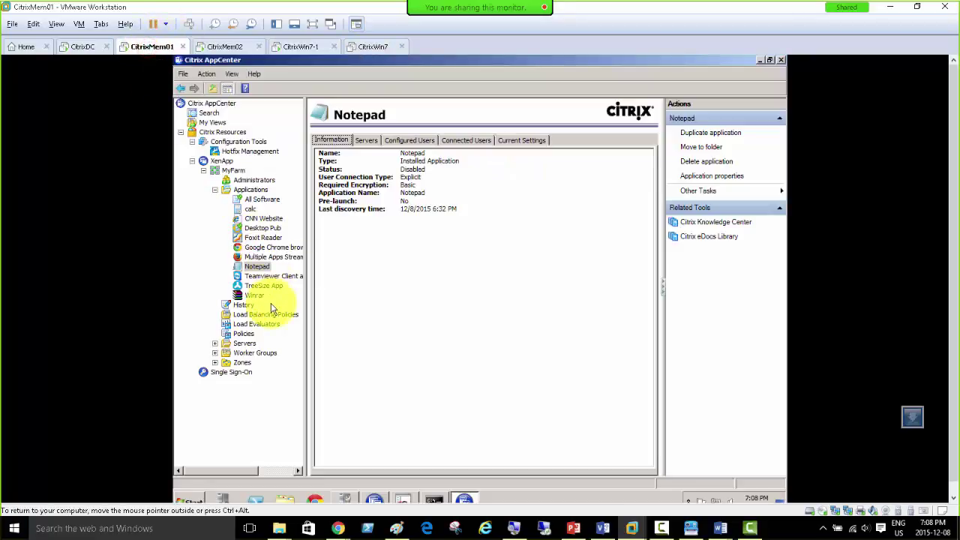
{"action": "left_click", "coordinate": [214, 343]}
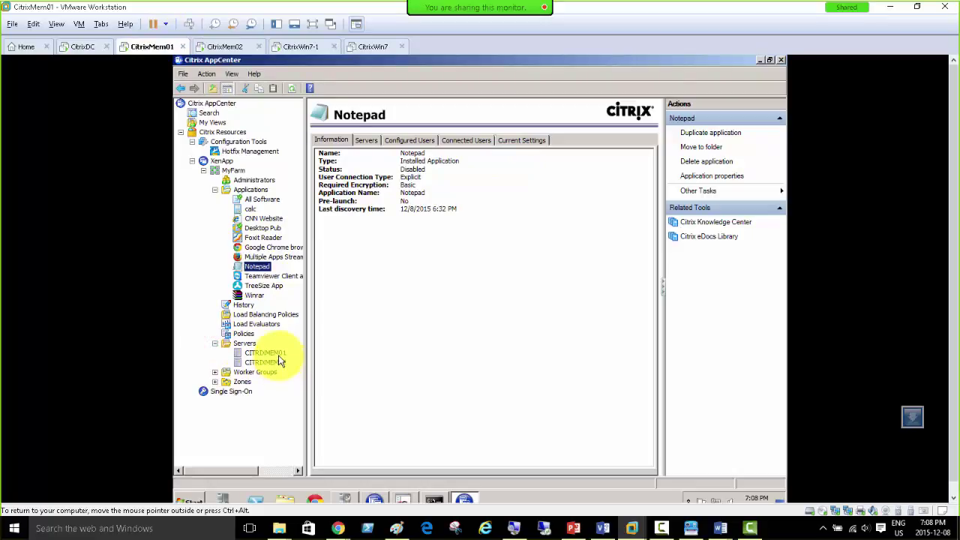
{"action": "left_click", "coordinate": [278, 355]}
{"action": "left_click", "coordinate": [431, 276]}
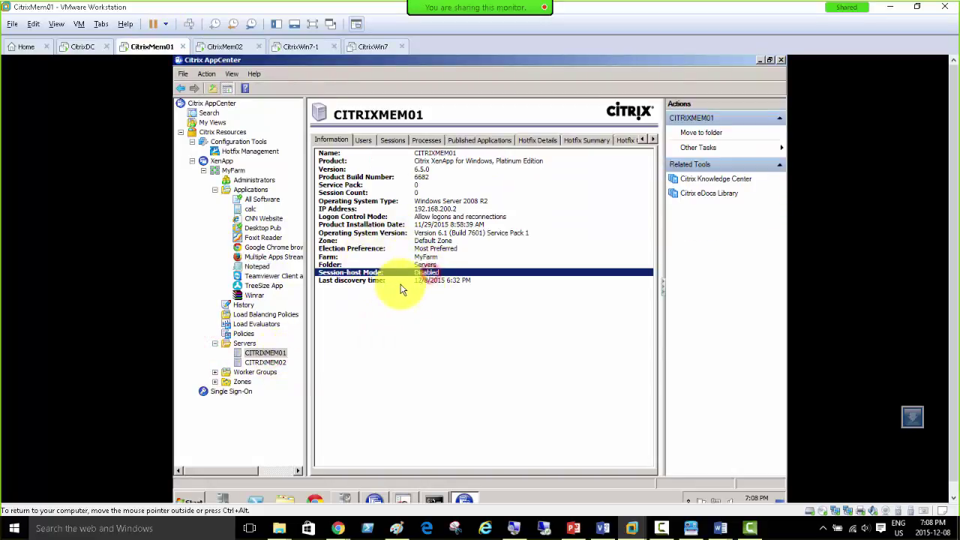
{"action": "left_click", "coordinate": [266, 362]}
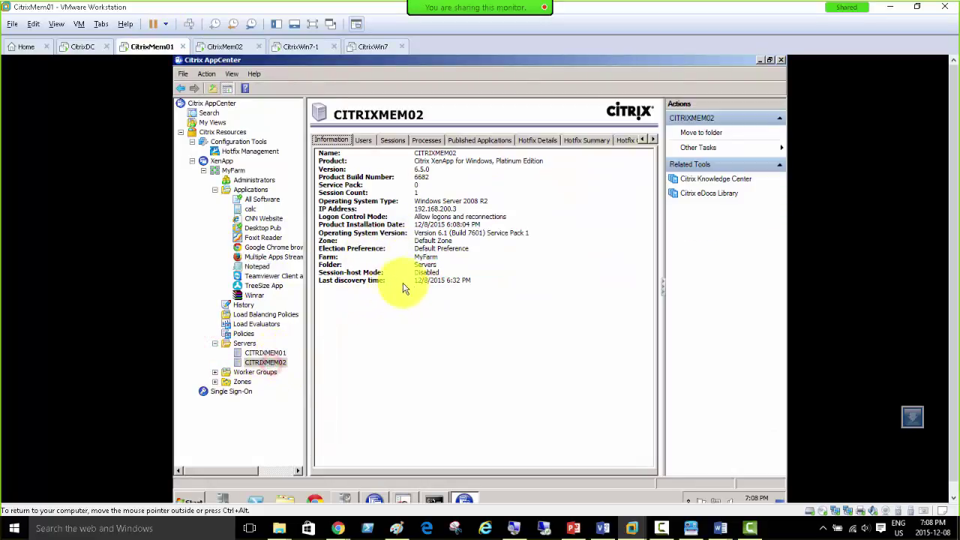
{"action": "left_click", "coordinate": [424, 275]}
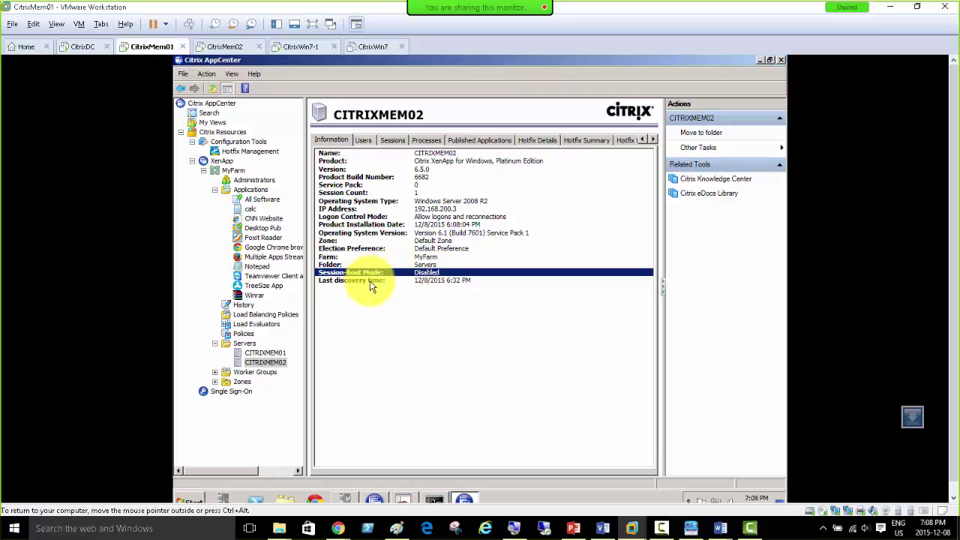
{"action": "left_click", "coordinate": [263, 351]}
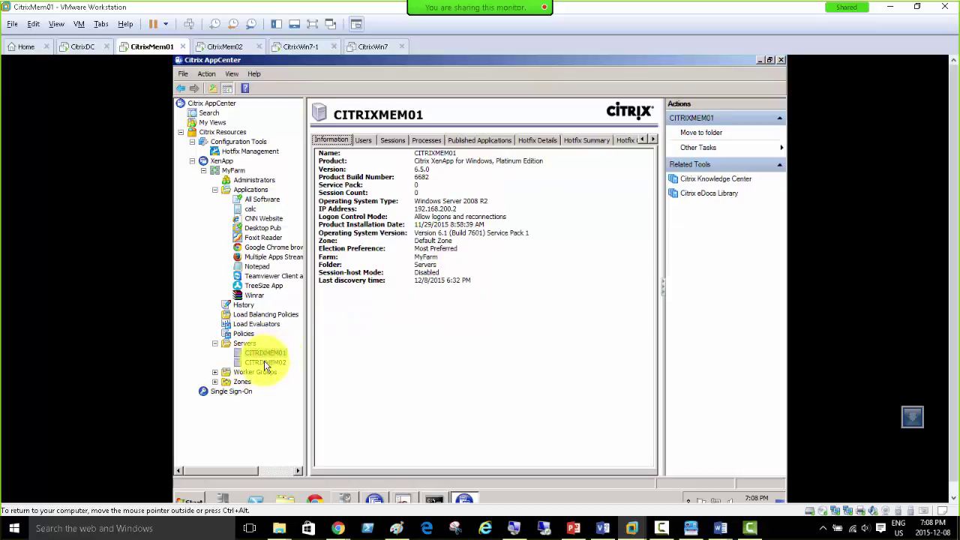
Step: Review Foxit Reader's application settings on CitrixMem01, then return to CitrixMem02
{"action": "left_click", "coordinate": [433, 501]}
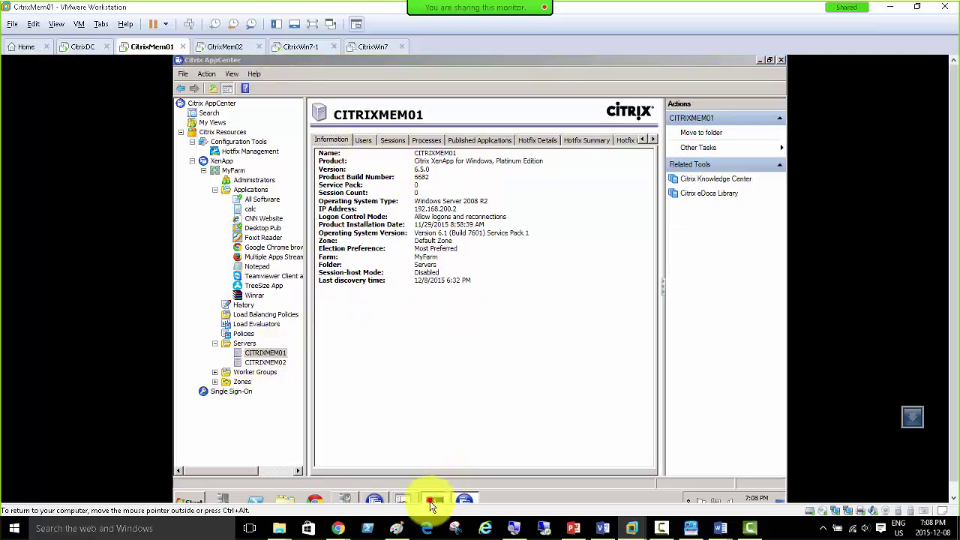
{"action": "left_click", "coordinate": [432, 501]}
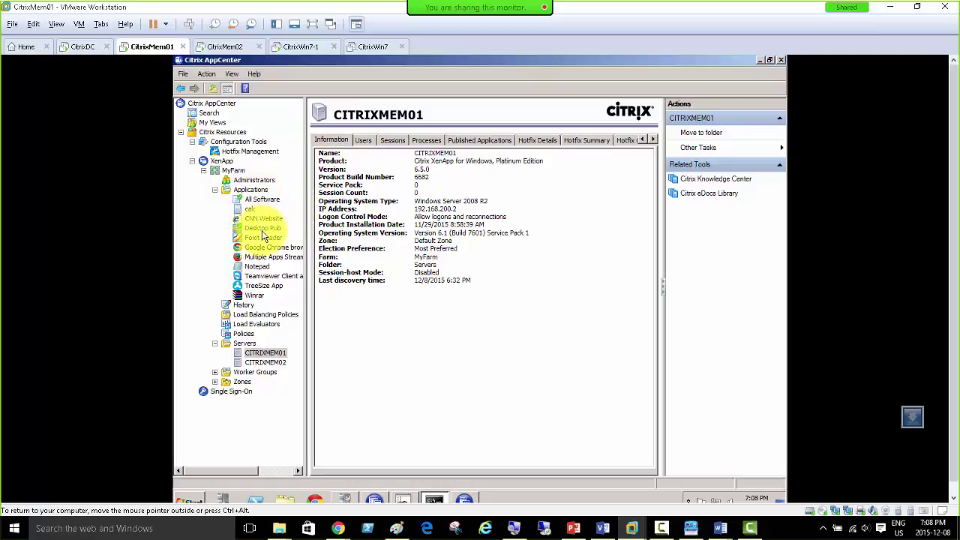
{"action": "left_click", "coordinate": [264, 238]}
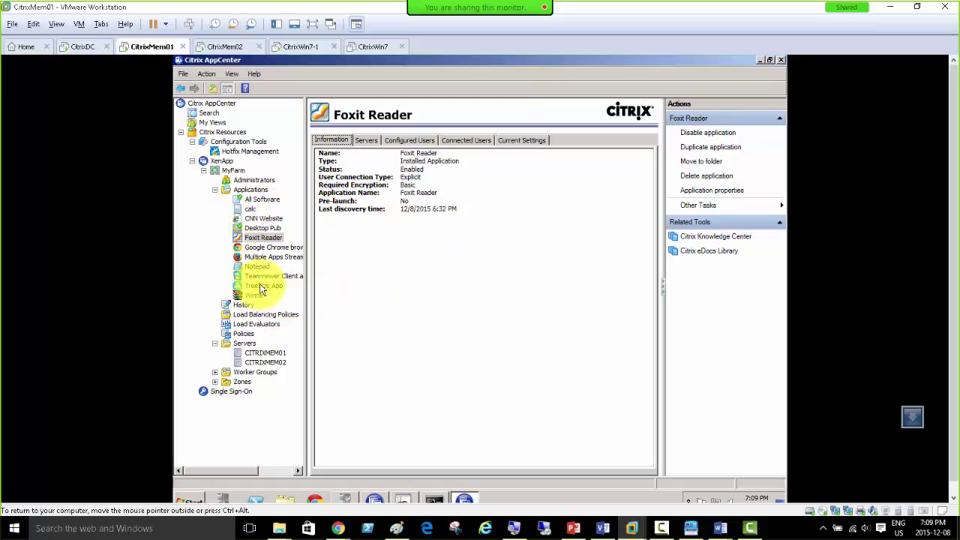
{"action": "left_click", "coordinate": [217, 46]}
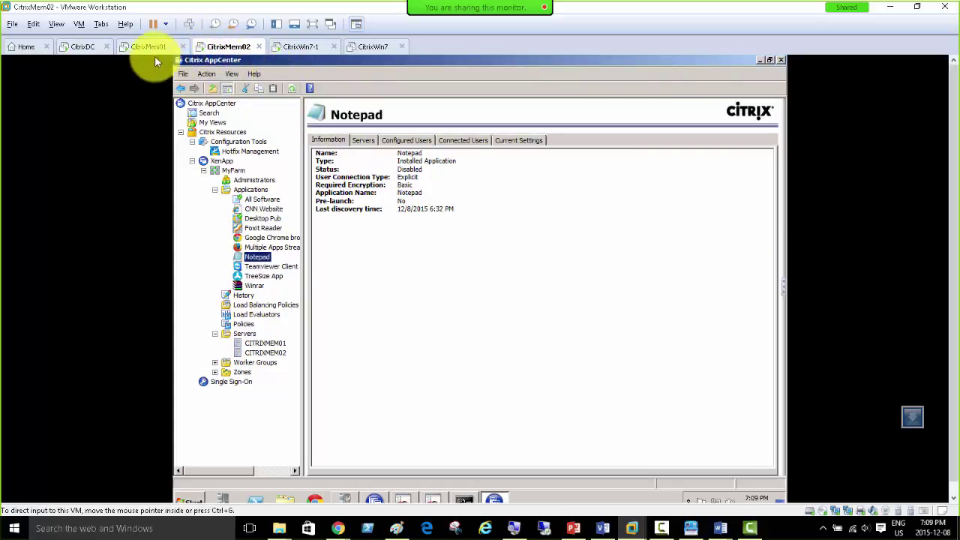
Step: Power on the CitrixWin7 virtual machine and return to CitrixWin7-1
{"action": "left_click", "coordinate": [299, 46]}
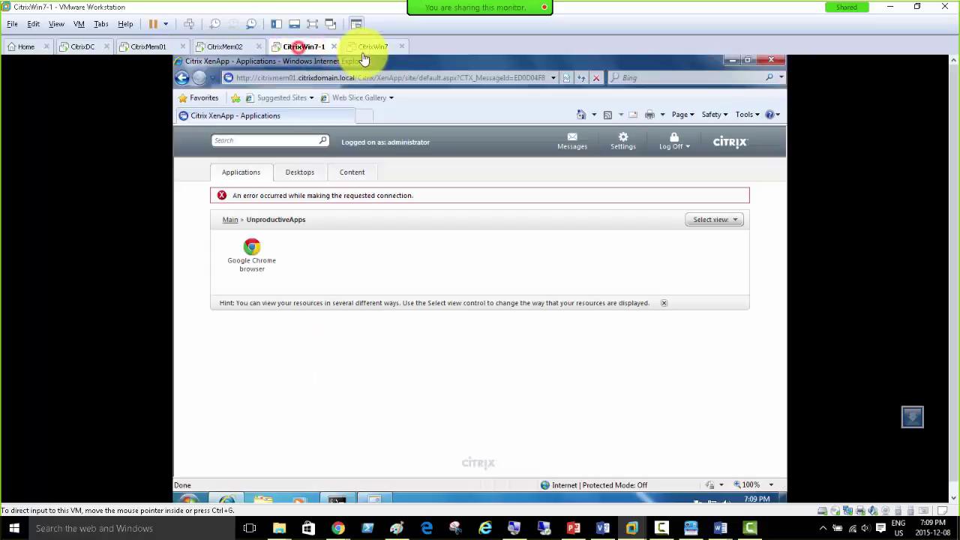
{"action": "left_click", "coordinate": [374, 51]}
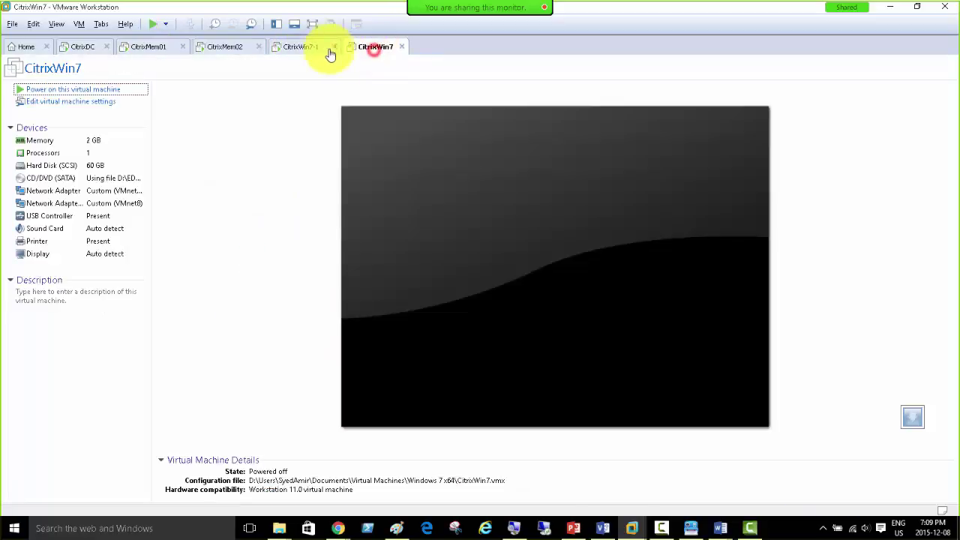
{"action": "left_click", "coordinate": [66, 89]}
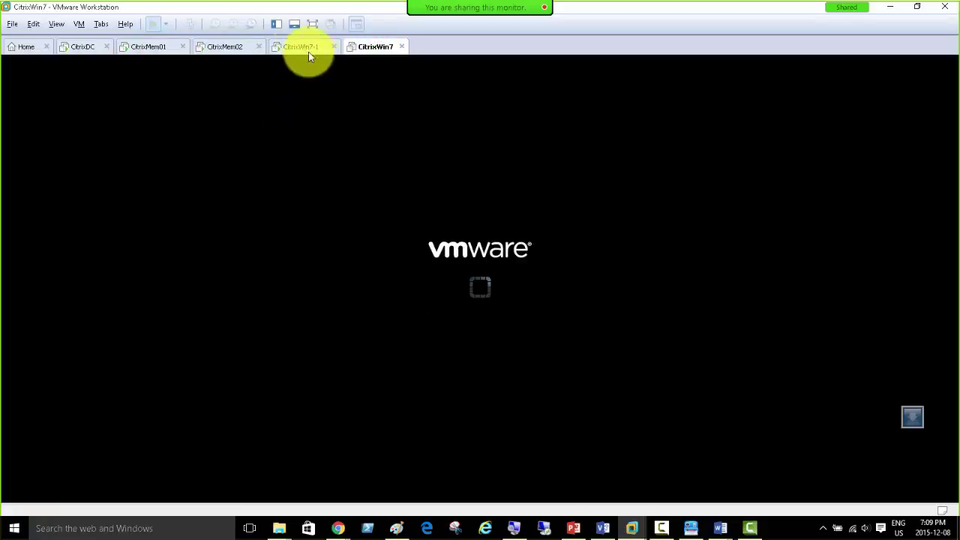
{"action": "left_click", "coordinate": [300, 46]}
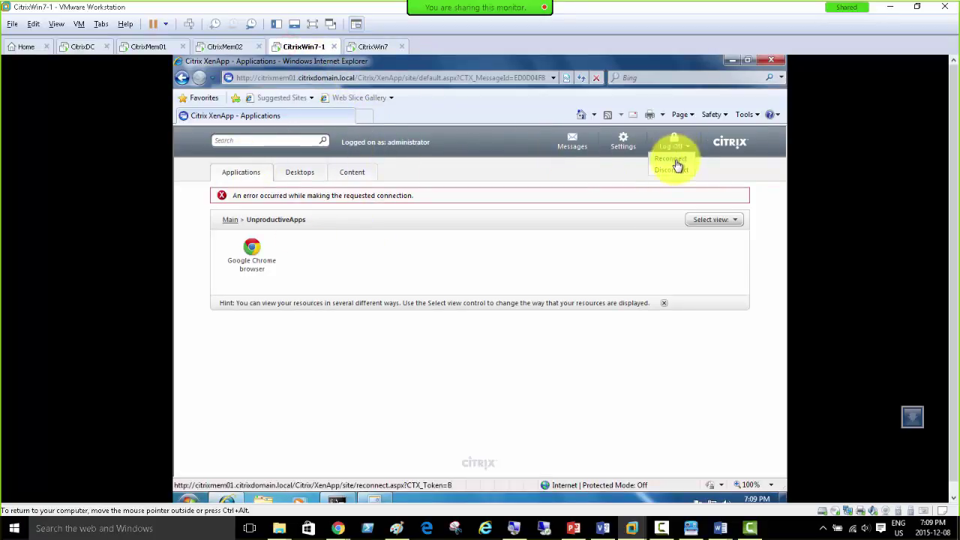
Step: Try launching Foxit Reader from the Main folder, then view its Enabled details on CitrixMem01
{"action": "left_click", "coordinate": [676, 162]}
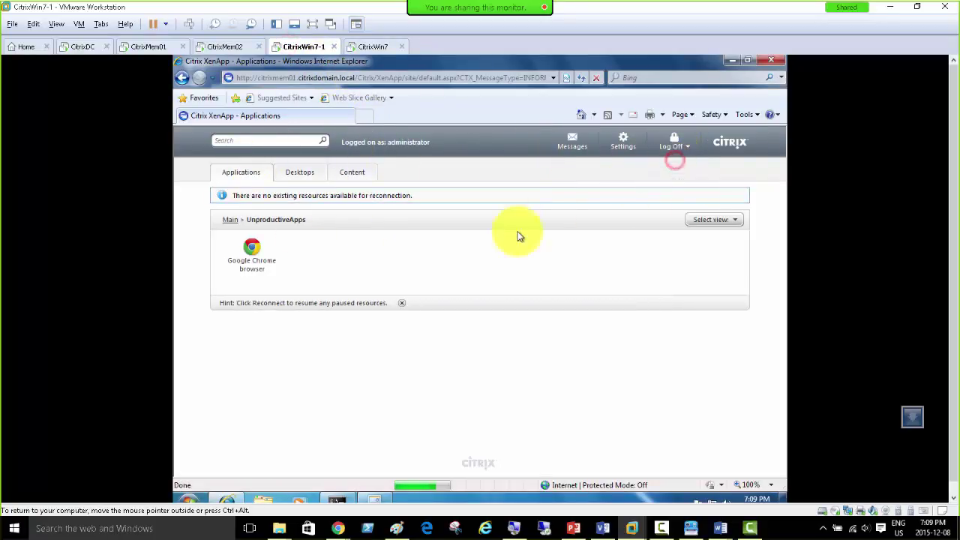
{"action": "left_click", "coordinate": [230, 220]}
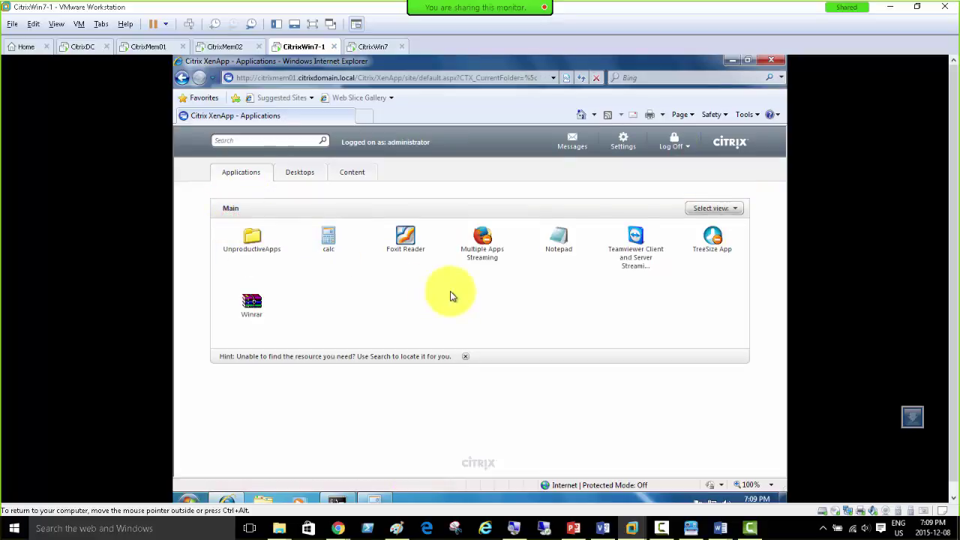
{"action": "left_click", "coordinate": [401, 243]}
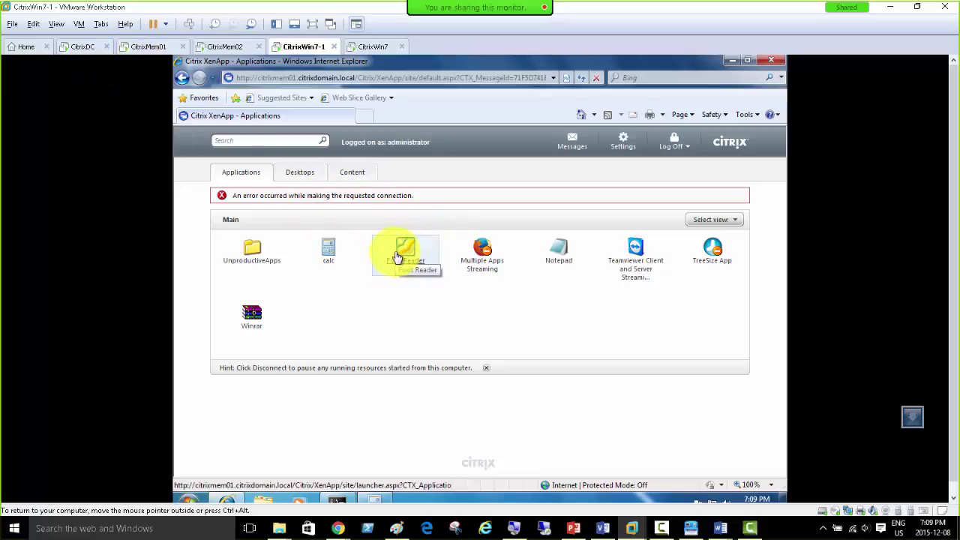
{"action": "left_click", "coordinate": [401, 253]}
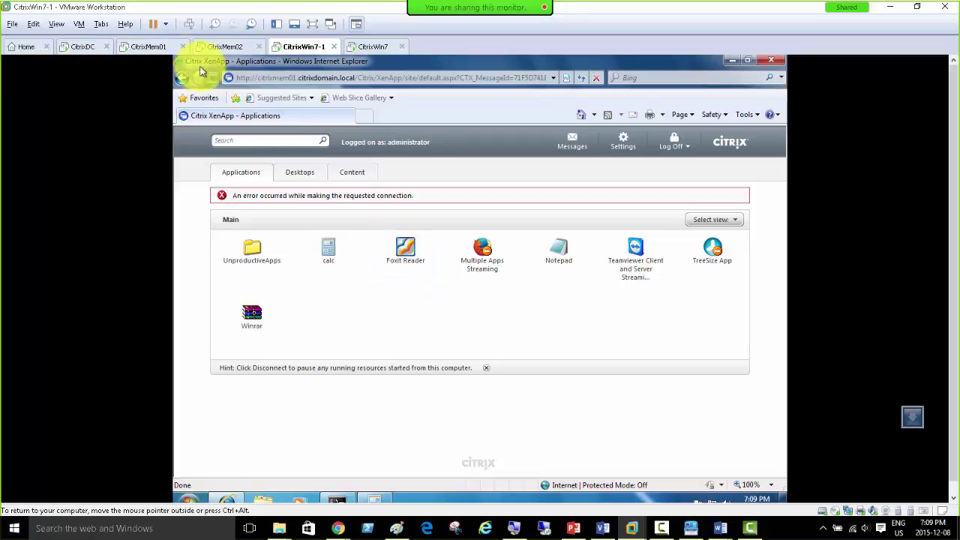
{"action": "left_click", "coordinate": [146, 47]}
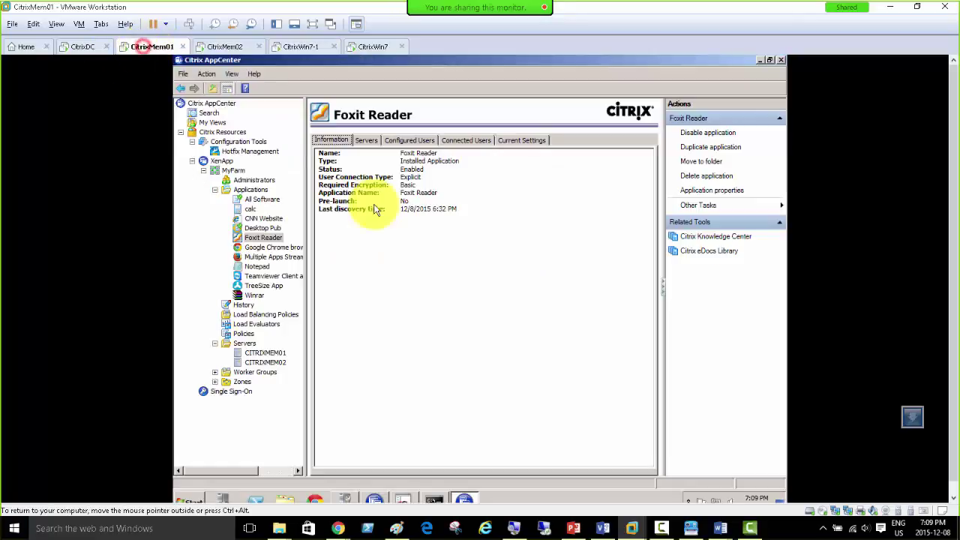
Step: Delete the Foxit Reader application from CitrixMem01's published applications
{"action": "right_click", "coordinate": [263, 237]}
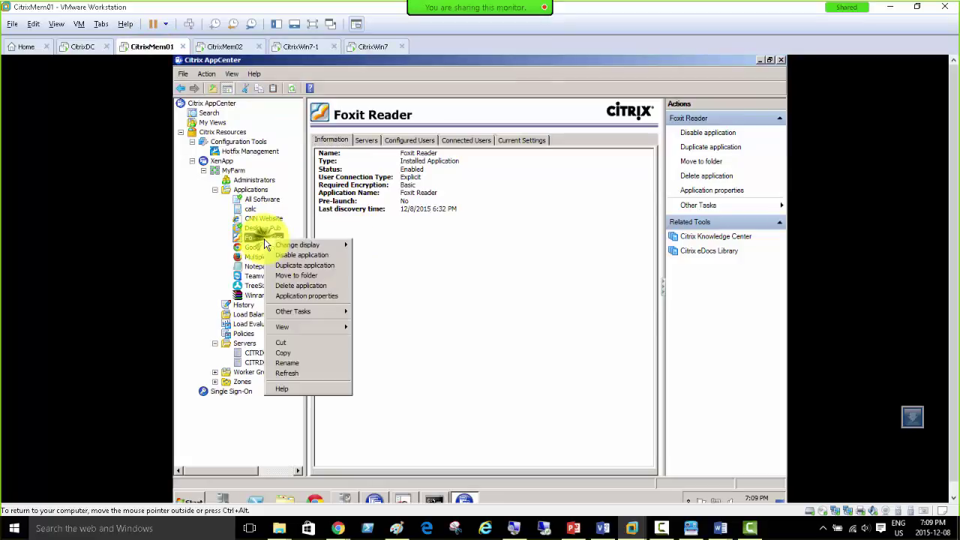
{"action": "left_click", "coordinate": [326, 290]}
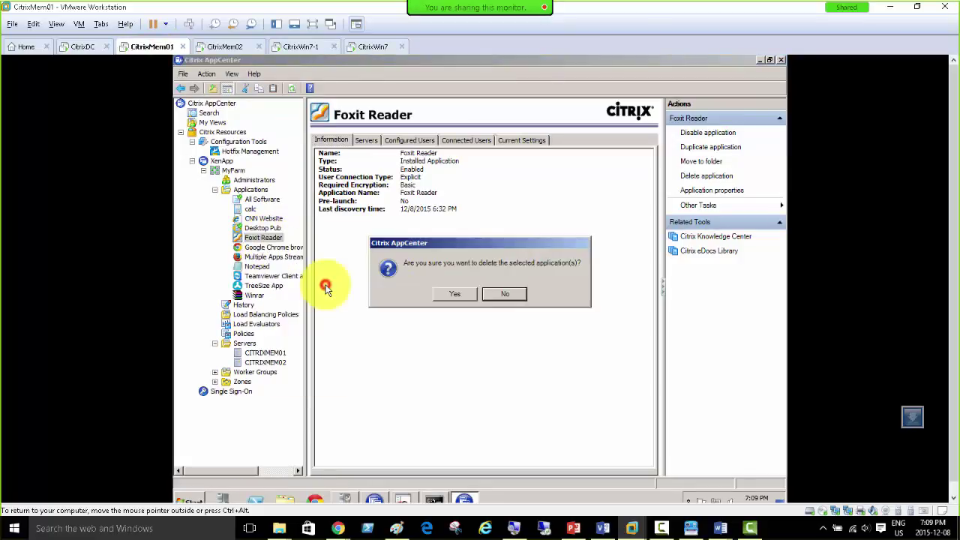
{"action": "left_click", "coordinate": [456, 296]}
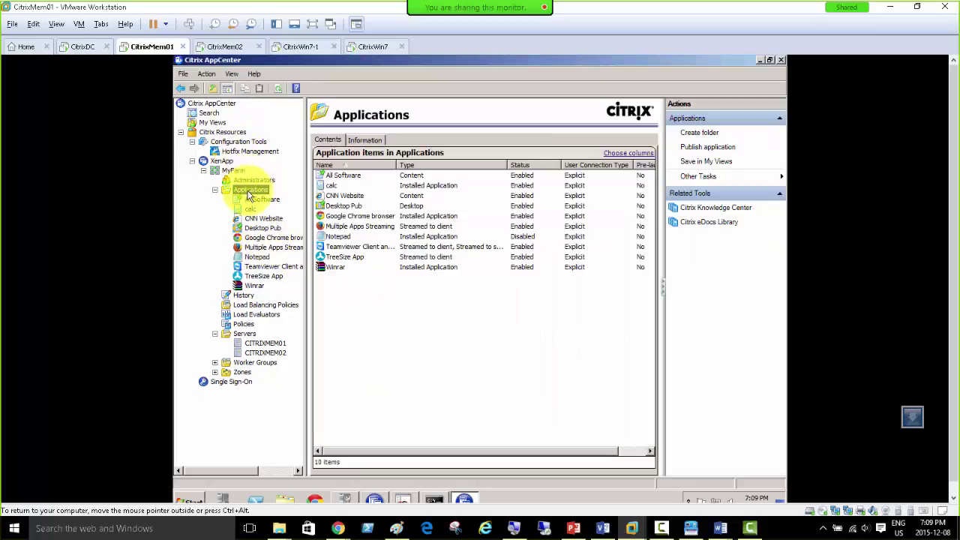
Step: Accept MyFarm's automatic user data refresh settings at 30-second rates
{"action": "right_click", "coordinate": [231, 171]}
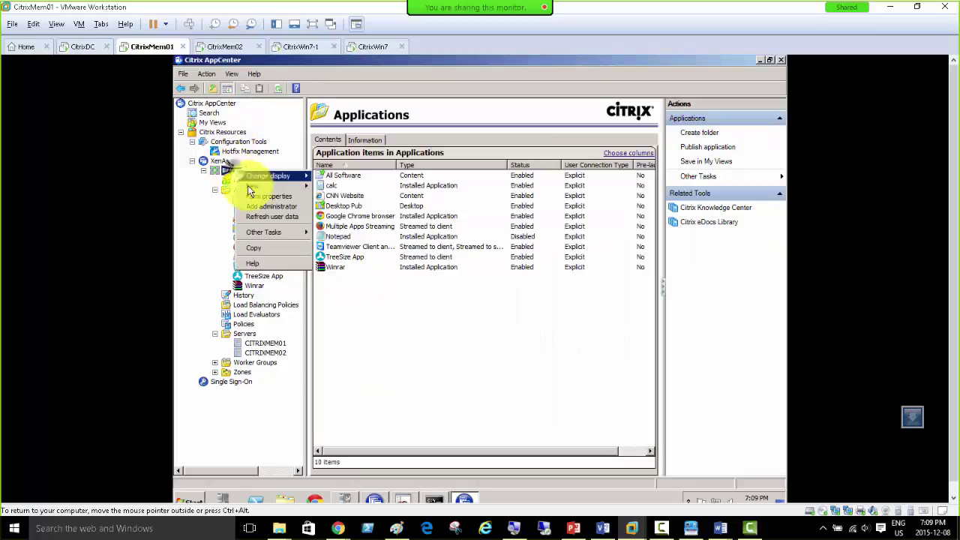
{"action": "left_click", "coordinate": [272, 217]}
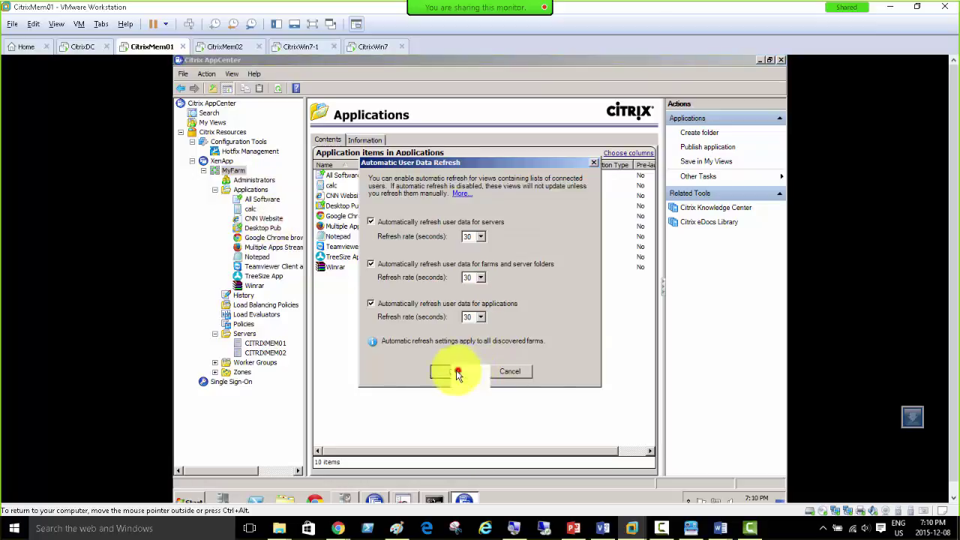
{"action": "left_click", "coordinate": [453, 371]}
Step: On CitrixMem02, expand the MyFarm farm and check Foxit Reader's properties, dismissing the error
{"action": "left_click", "coordinate": [222, 48]}
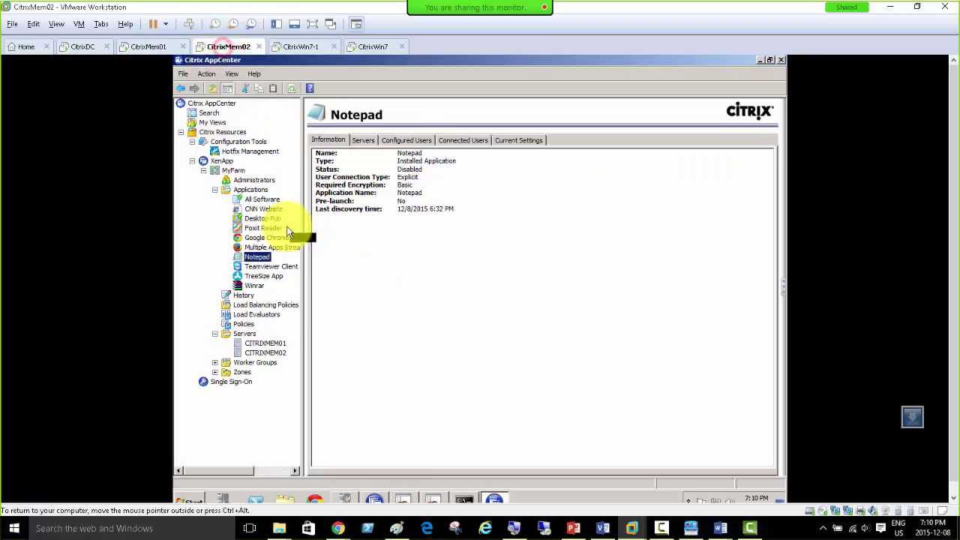
{"action": "right_click", "coordinate": [219, 104]}
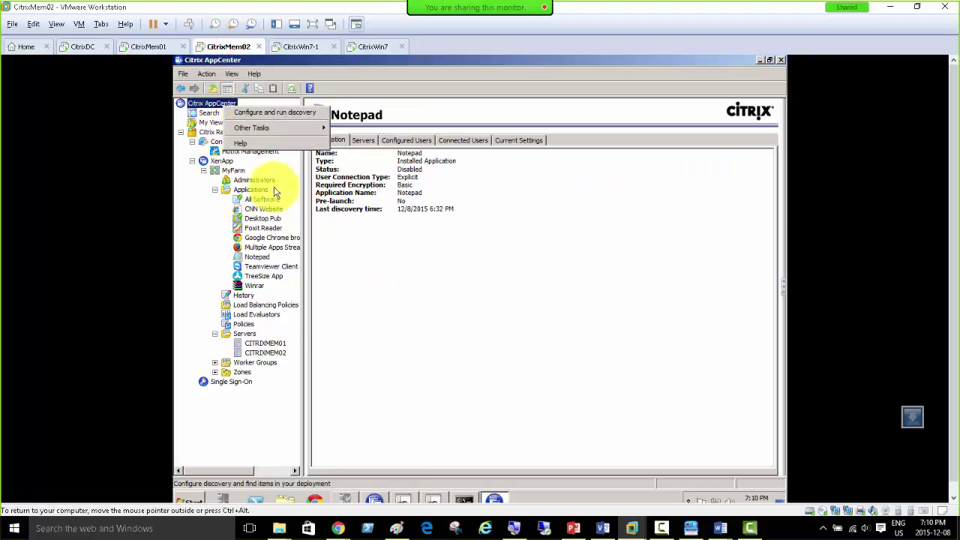
{"action": "left_click", "coordinate": [234, 171]}
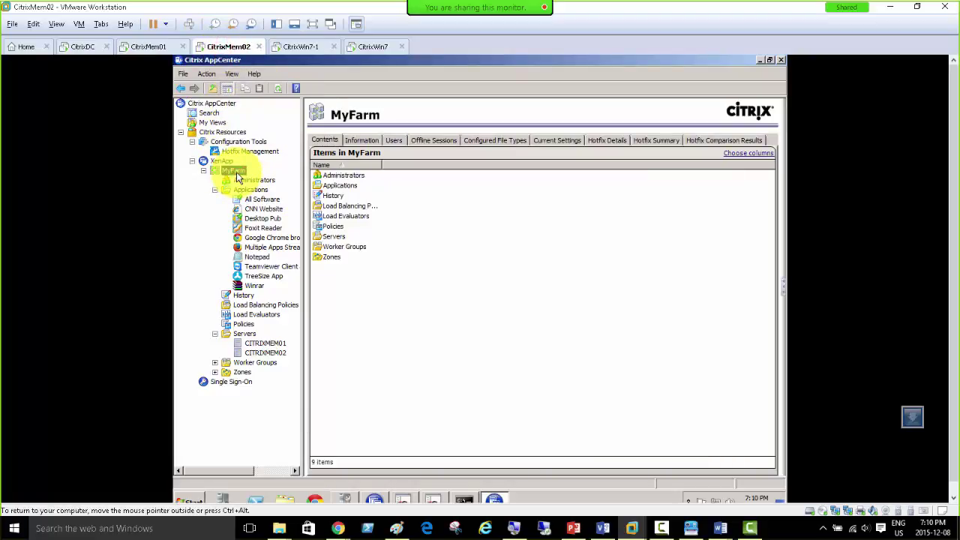
{"action": "left_click", "coordinate": [263, 228]}
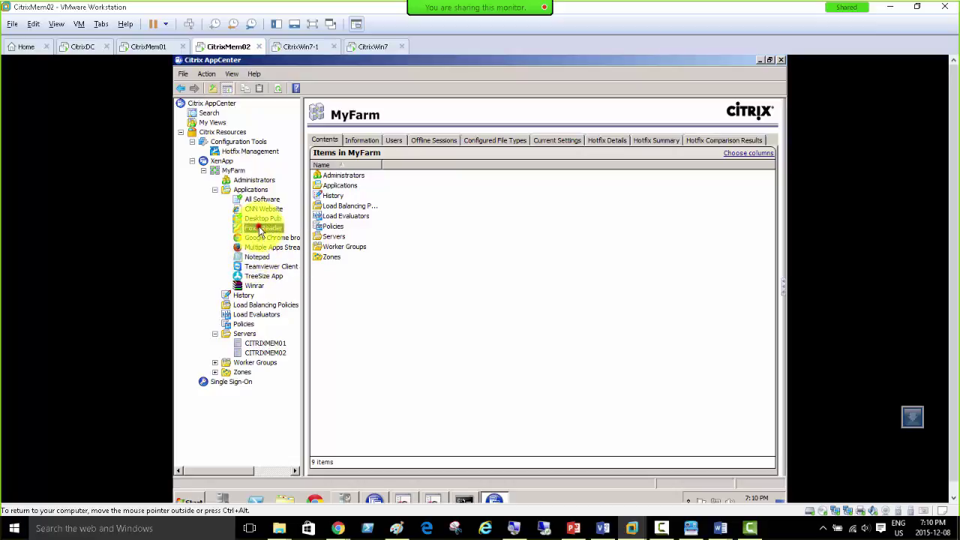
{"action": "left_click", "coordinate": [471, 294]}
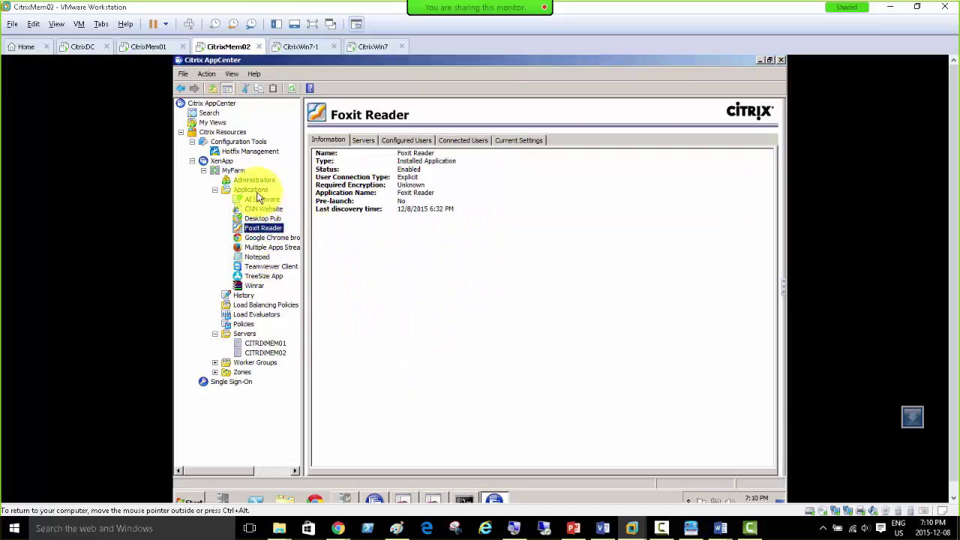
Step: Refresh CitrixMem02's Applications list, then return to CitrixMem01's Applications folder
{"action": "left_click", "coordinate": [254, 190]}
{"action": "right_click", "coordinate": [255, 192]}
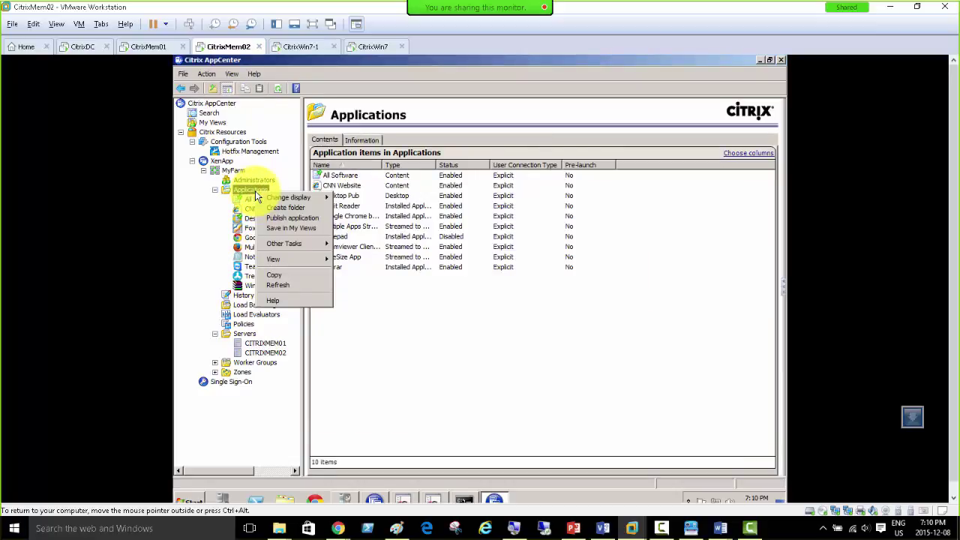
{"action": "left_click", "coordinate": [275, 286]}
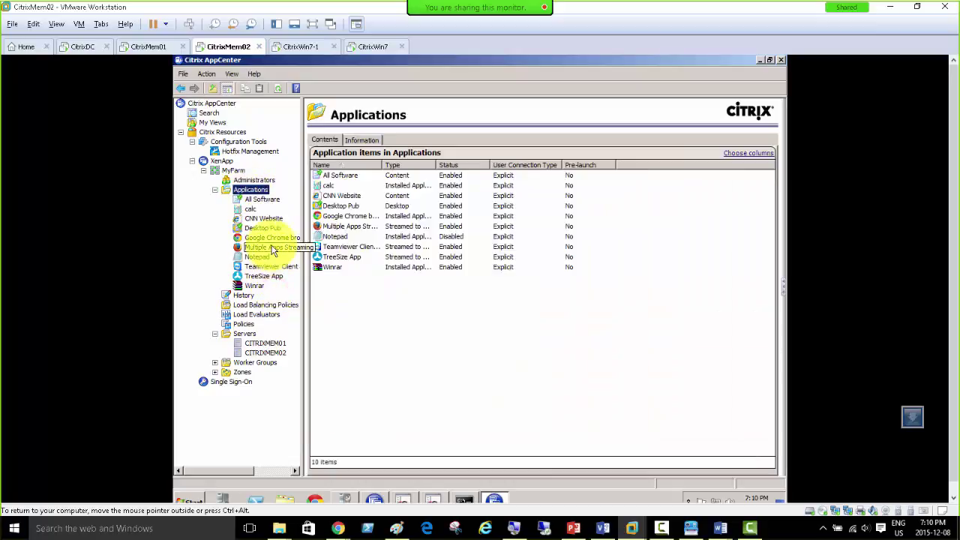
{"action": "left_click", "coordinate": [148, 46]}
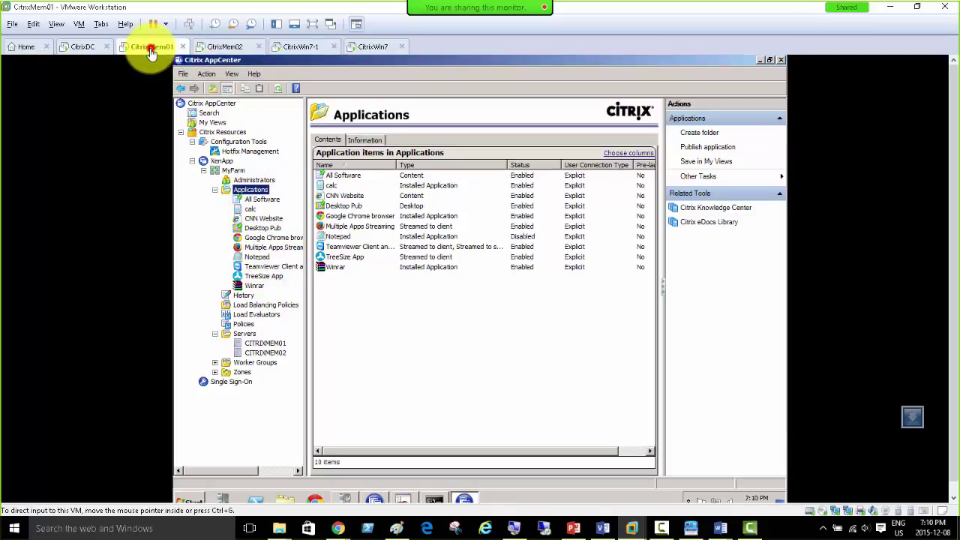
{"action": "right_click", "coordinate": [252, 190]}
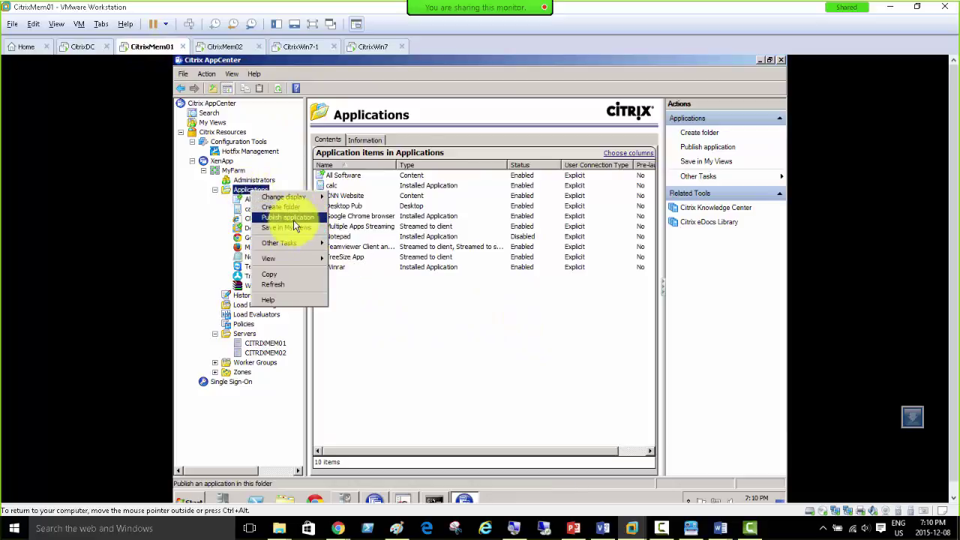
Step: Start publishing a new installed application named Foxit
{"action": "left_click", "coordinate": [294, 219]}
{"action": "left_click", "coordinate": [603, 439]}
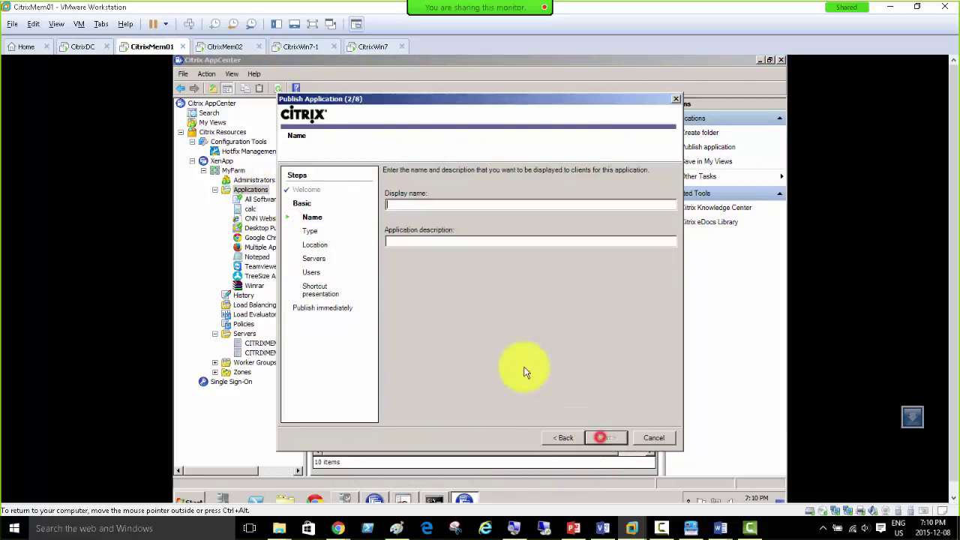
{"action": "type", "text": "Foxit"}
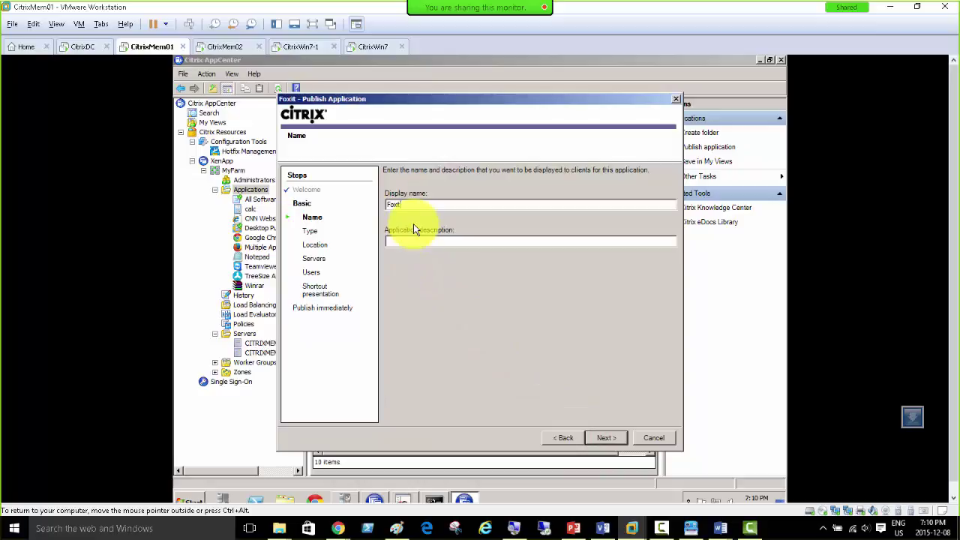
{"action": "left_click", "coordinate": [606, 438]}
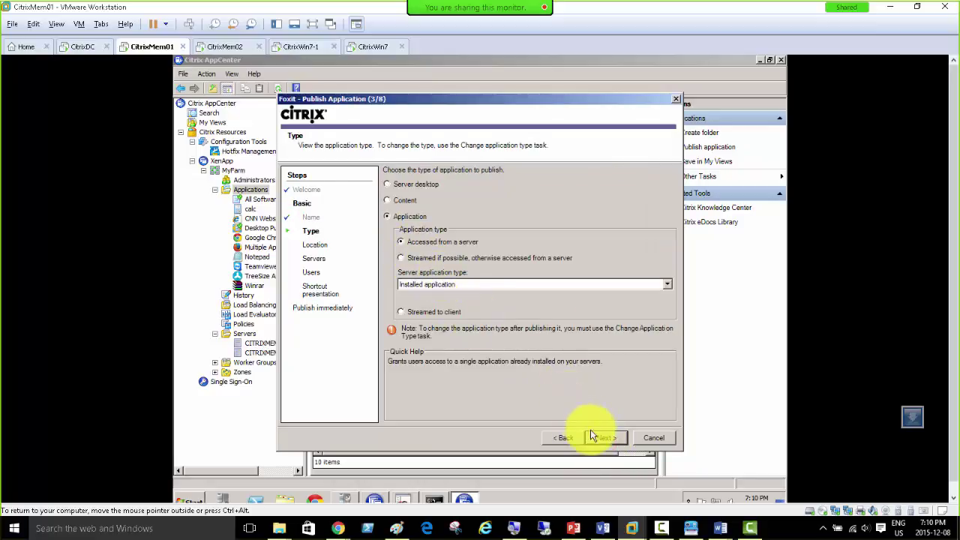
{"action": "left_click", "coordinate": [606, 438]}
Step: Set the location to the Foxit Reader program in Program Files (x86)\Foxit Software\Foxit Reader
{"action": "left_click", "coordinate": [652, 234]}
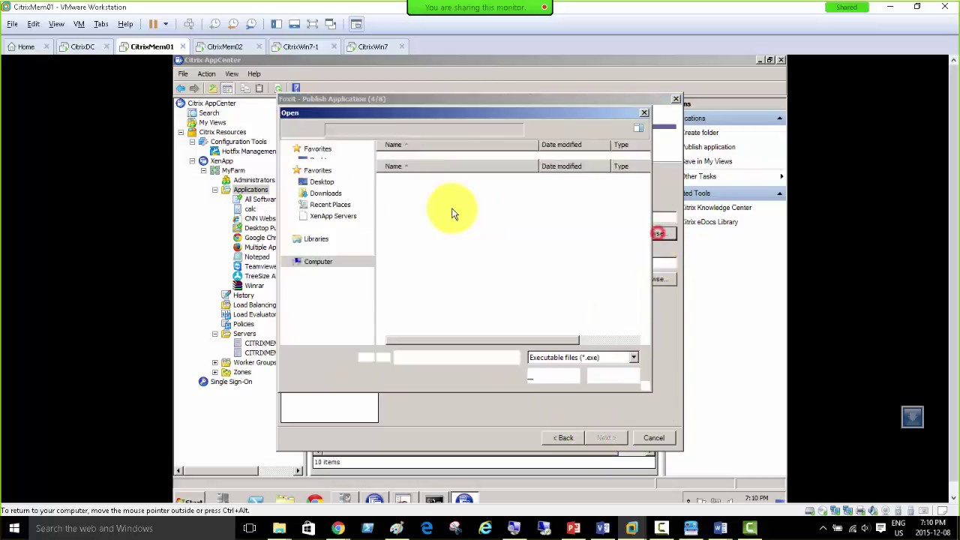
{"action": "left_click", "coordinate": [318, 308]}
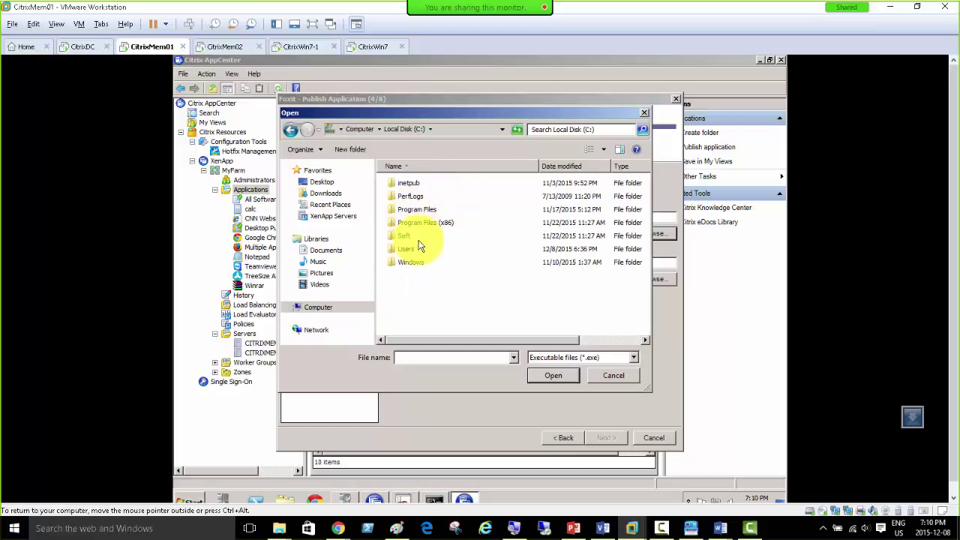
{"action": "double_click", "coordinate": [425, 222]}
{"action": "double_click", "coordinate": [417, 210]}
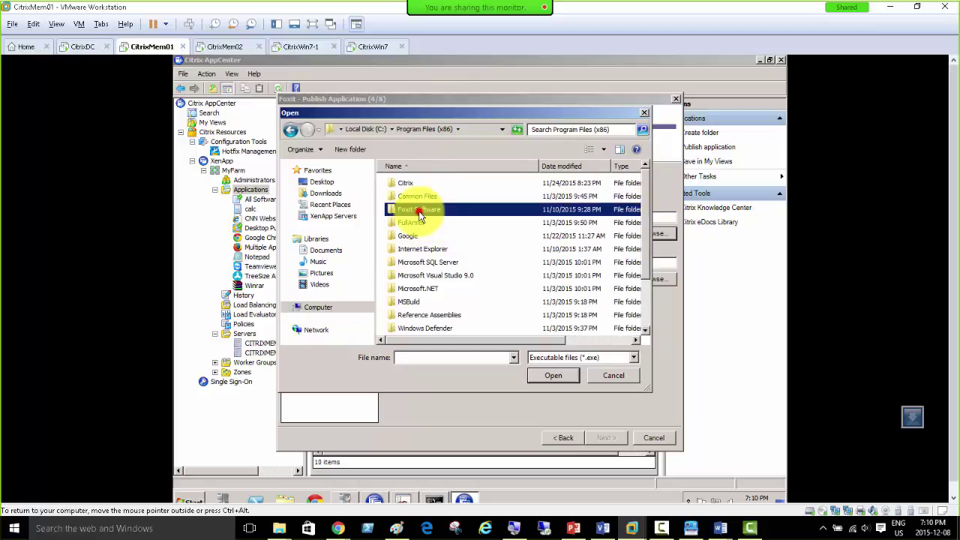
{"action": "double_click", "coordinate": [420, 183]}
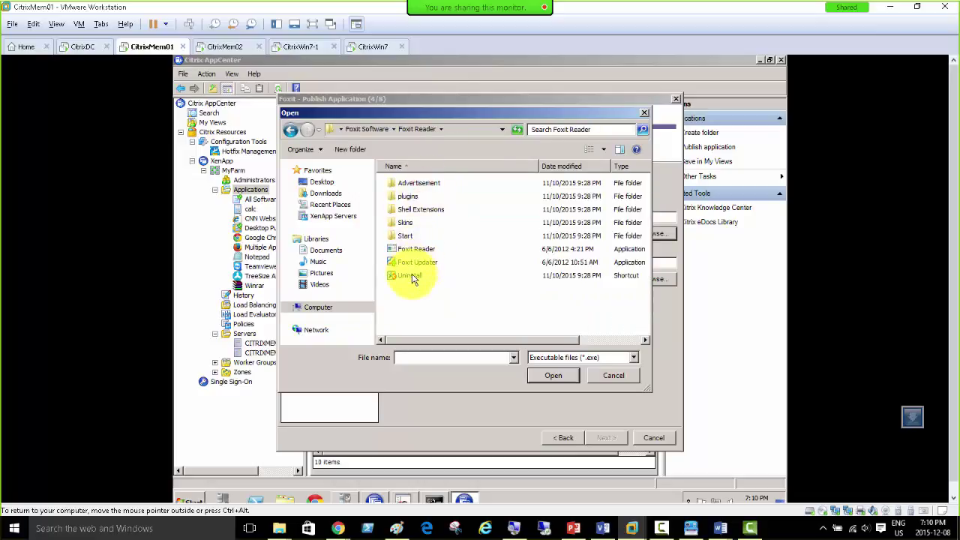
{"action": "left_click", "coordinate": [415, 250]}
{"action": "double_click", "coordinate": [415, 250]}
{"action": "left_click", "coordinate": [606, 437]}
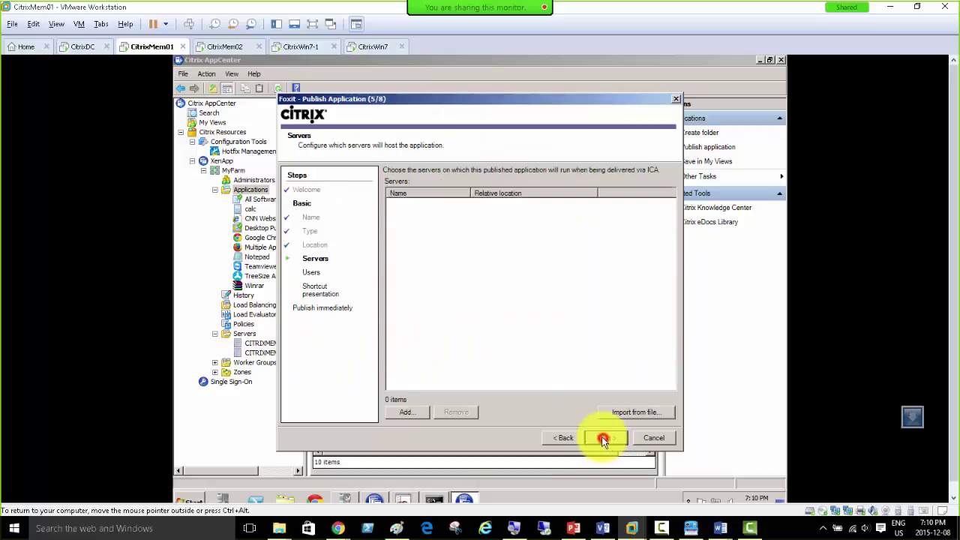
Step: Host Foxit on both farm servers, CITRIXMEM01 and CITRIXMEM02
{"action": "left_click", "coordinate": [405, 412]}
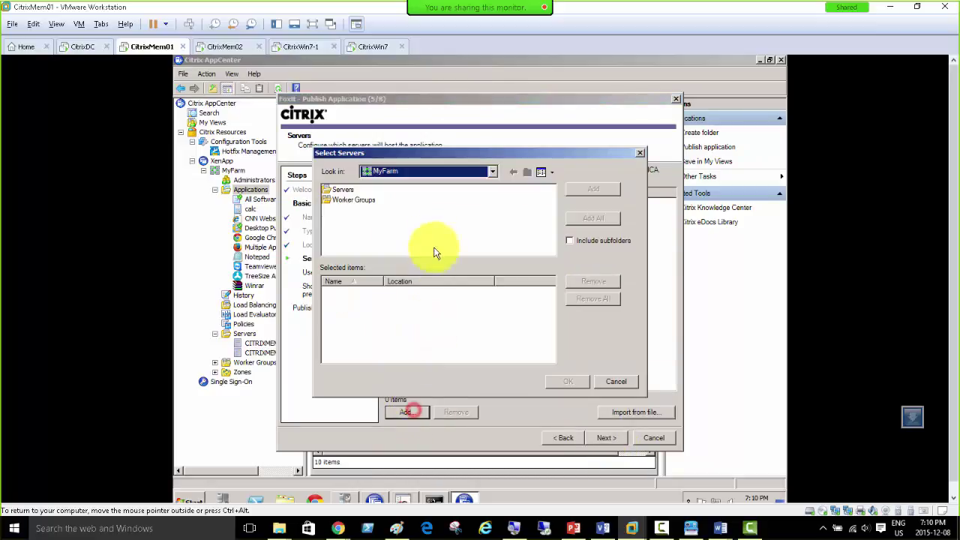
{"action": "left_click", "coordinate": [348, 191]}
{"action": "left_click", "coordinate": [583, 218]}
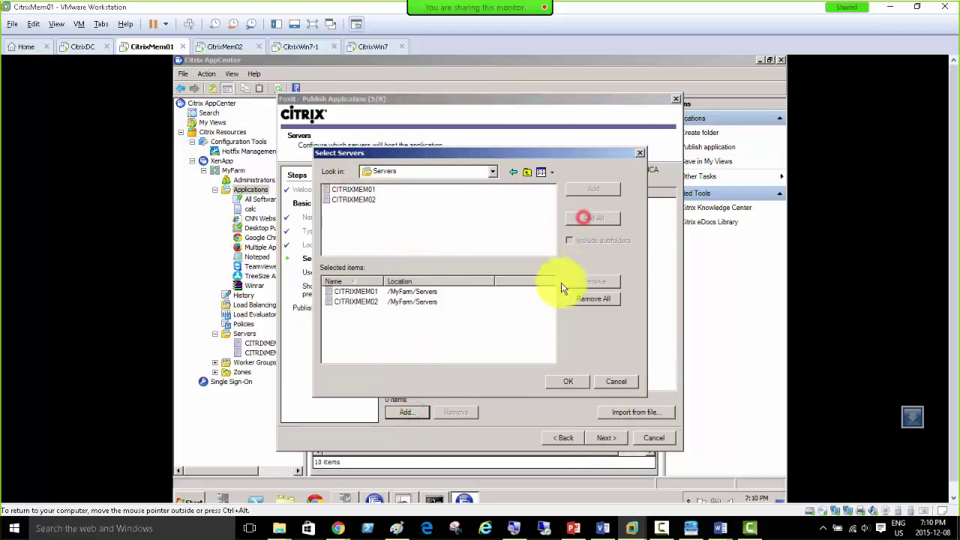
{"action": "left_click", "coordinate": [570, 383]}
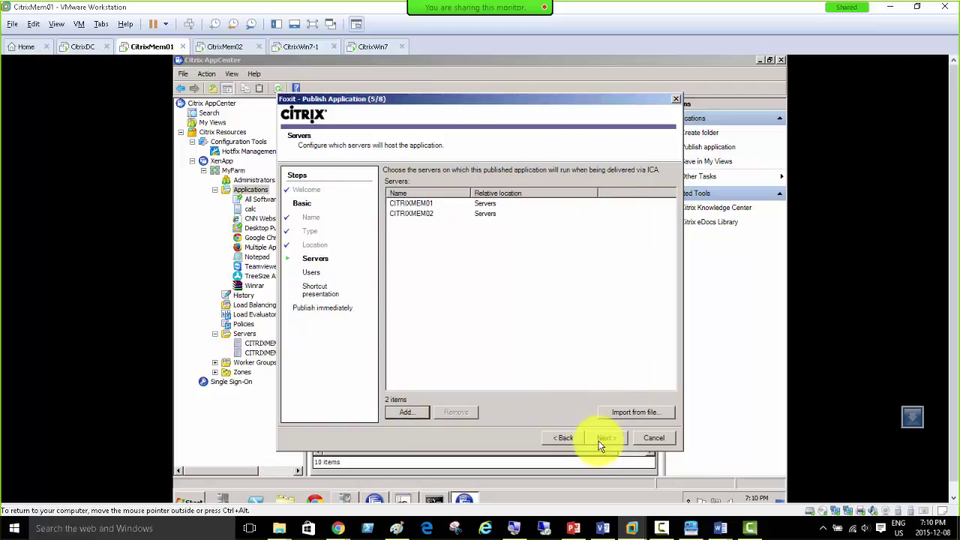
{"action": "left_click", "coordinate": [604, 437]}
Step: Grant access to the CITRIXDOMAIN\Domain Users group
{"action": "left_click", "coordinate": [419, 390]}
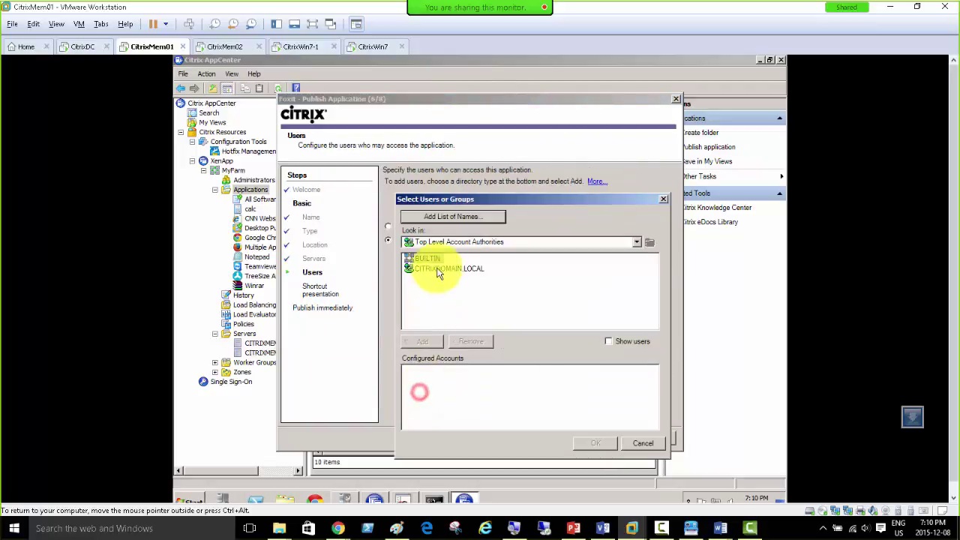
{"action": "double_click", "coordinate": [439, 270]}
{"action": "left_click", "coordinate": [608, 342]}
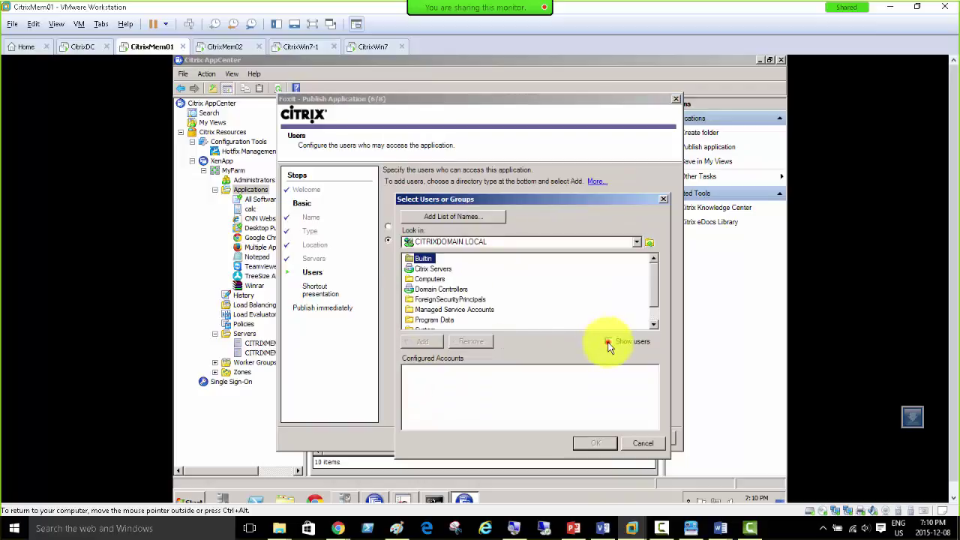
{"action": "left_click", "coordinate": [655, 313]}
{"action": "double_click", "coordinate": [415, 320]}
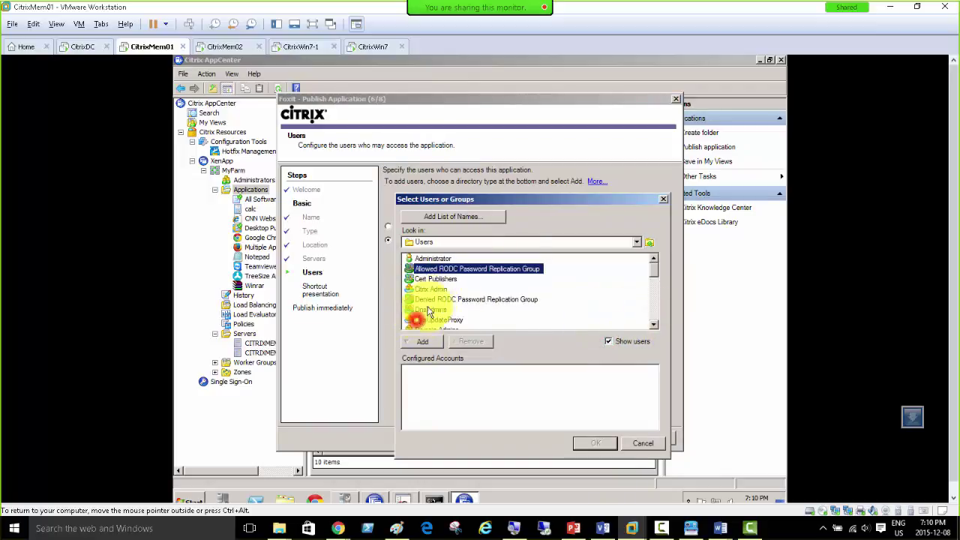
{"action": "scroll", "coordinate": [443, 300], "scroll_direction": "down", "scroll_amount": 2}
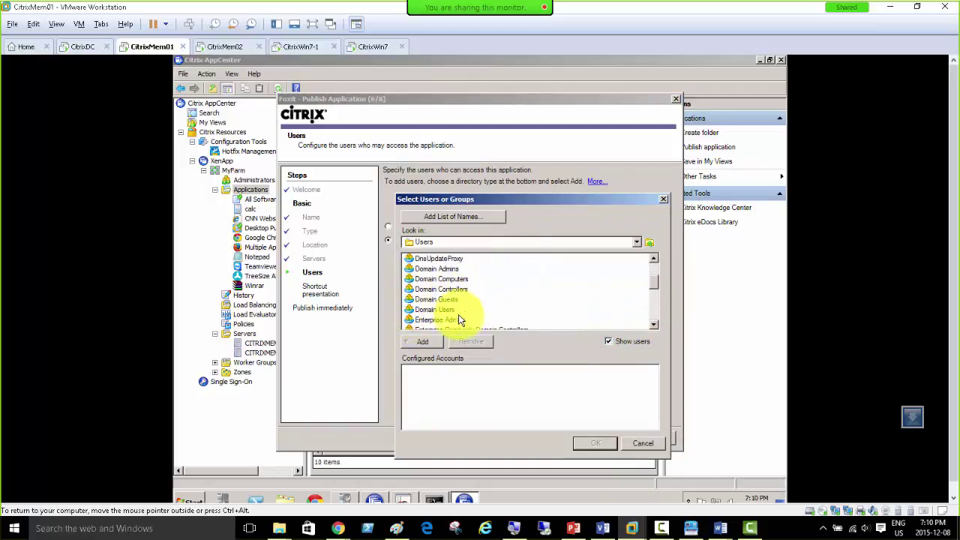
{"action": "scroll", "coordinate": [459, 304], "scroll_direction": "down", "scroll_amount": 1}
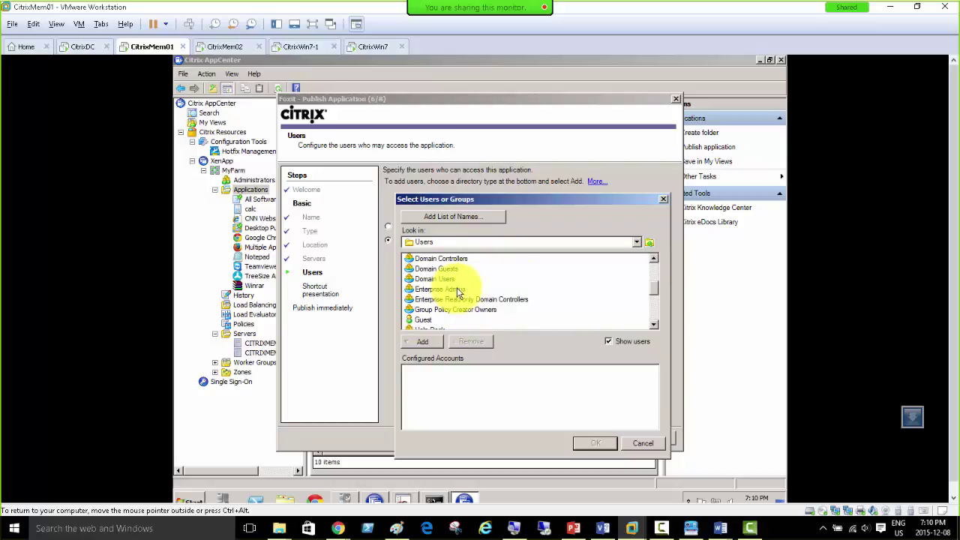
{"action": "double_click", "coordinate": [435, 278]}
{"action": "left_click", "coordinate": [592, 442]}
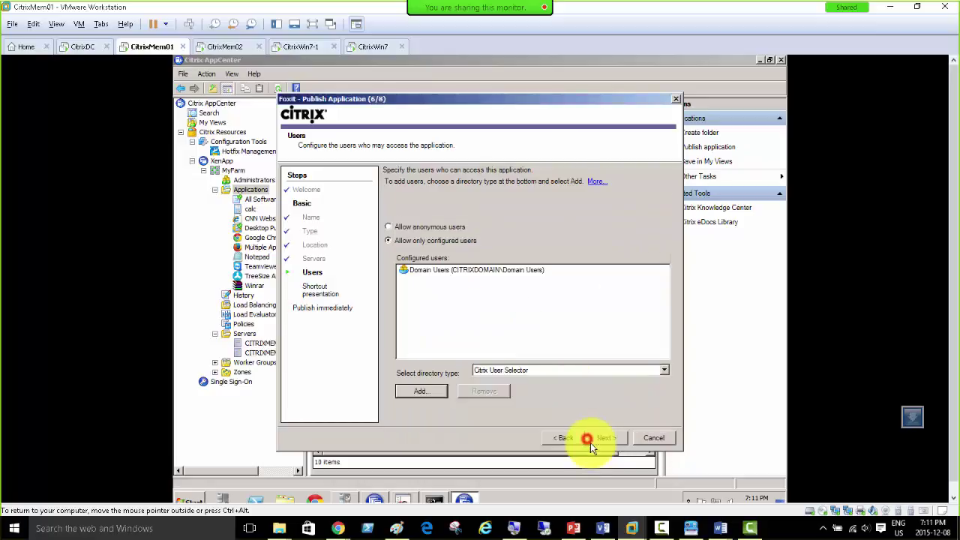
Step: Finish publishing Foxit with the remaining default settings, then go to the CitrixWin7-1 client
{"action": "left_click", "coordinate": [601, 438]}
{"action": "left_click", "coordinate": [603, 439]}
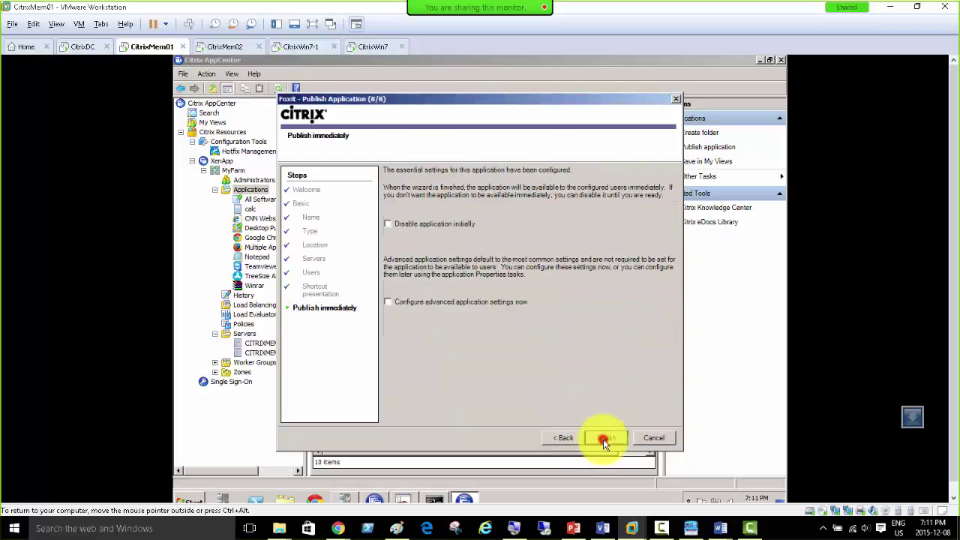
{"action": "left_click", "coordinate": [604, 441]}
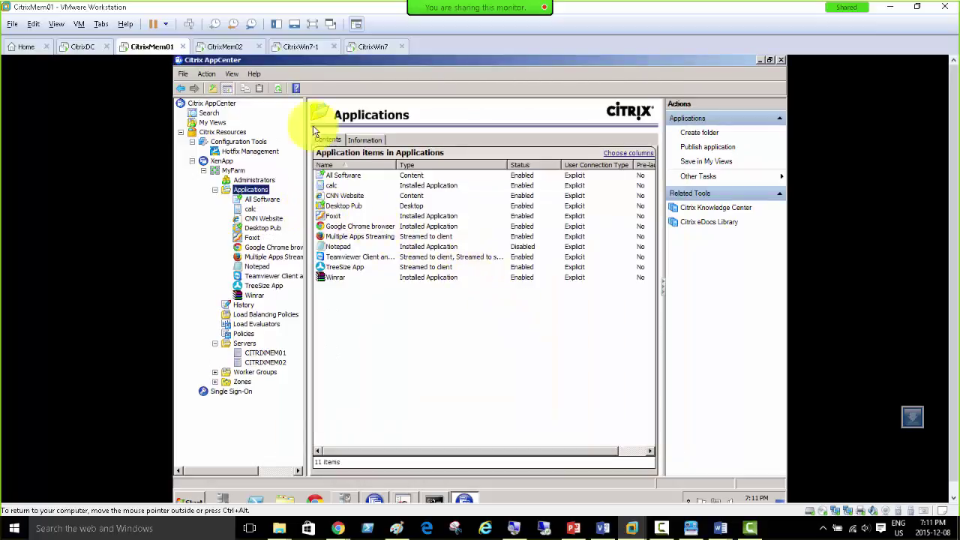
{"action": "left_click", "coordinate": [285, 47]}
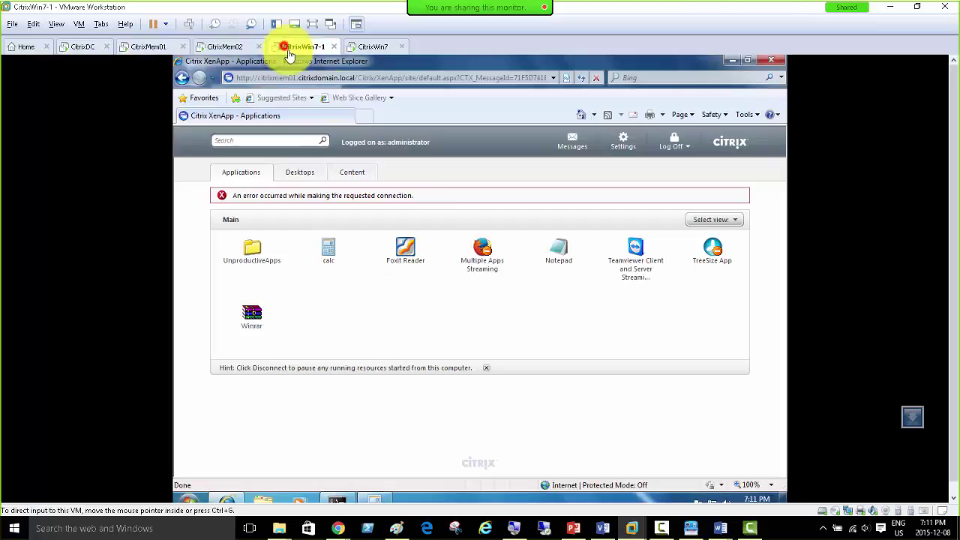
Step: Reconnect, launch calc and Foxit Reader from the XenApp web page, then close IE and Calculator
{"action": "left_click", "coordinate": [673, 160]}
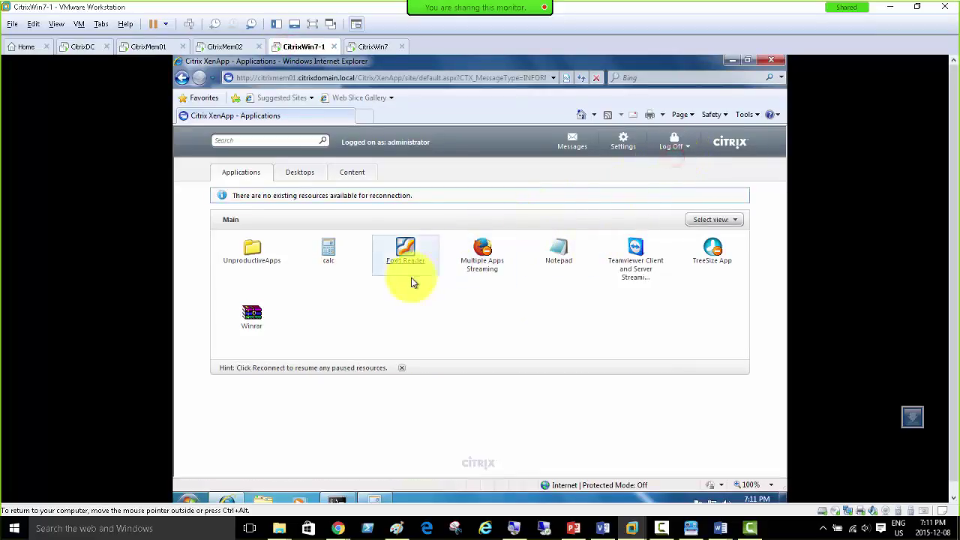
{"action": "left_click", "coordinate": [336, 259]}
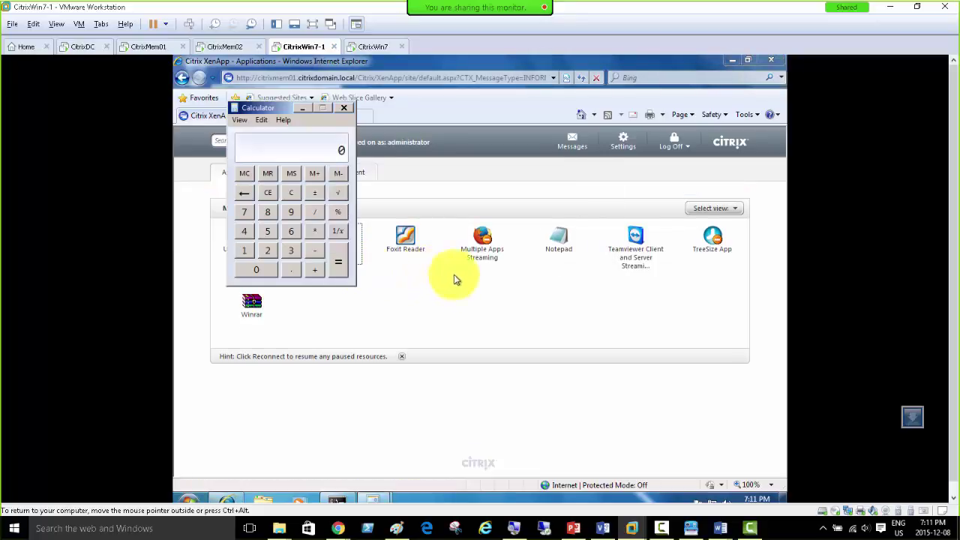
{"action": "left_click", "coordinate": [343, 110]}
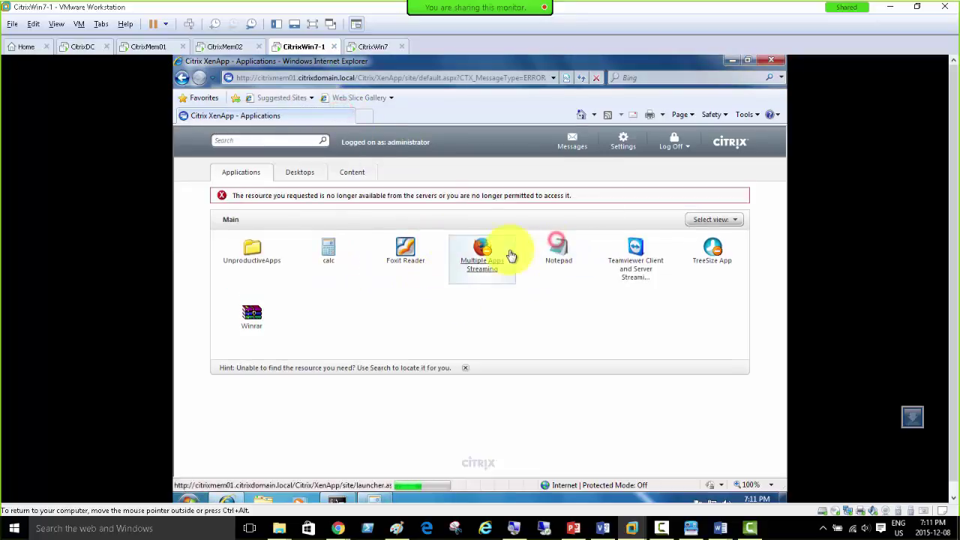
{"action": "left_click", "coordinate": [405, 257]}
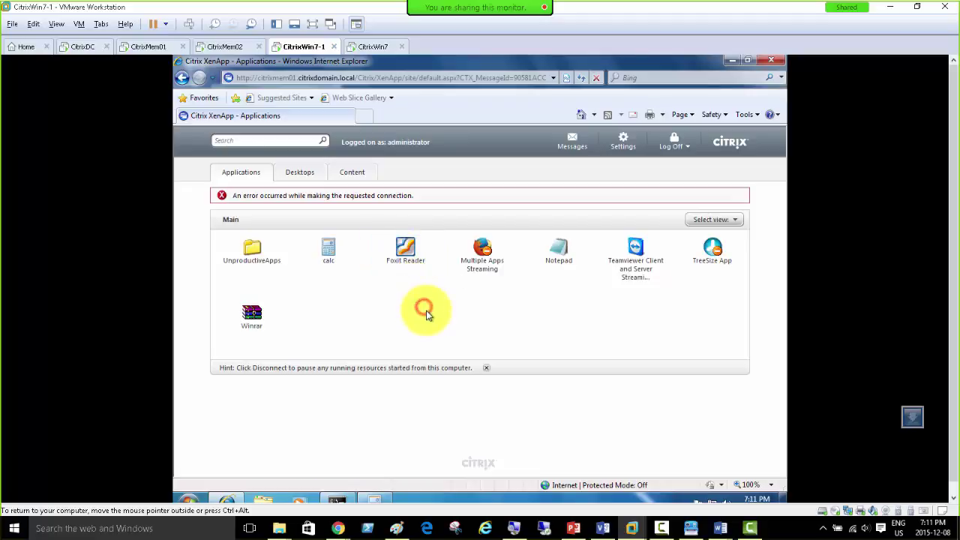
{"action": "left_click", "coordinate": [406, 259]}
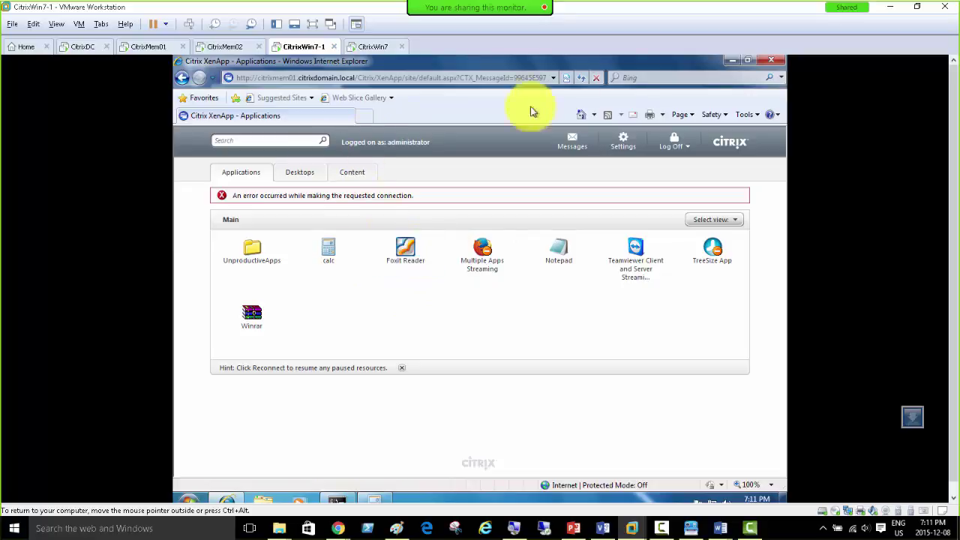
{"action": "left_click", "coordinate": [772, 65]}
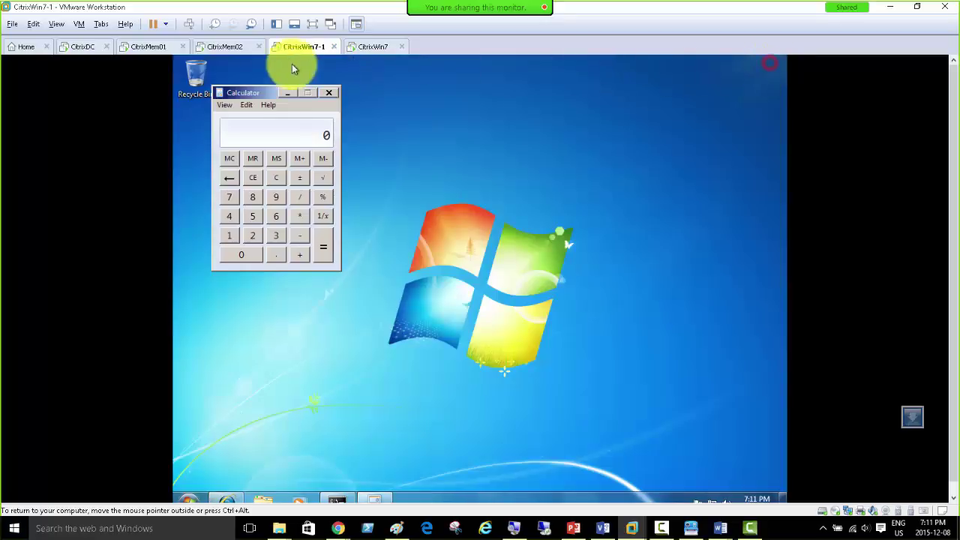
{"action": "left_click", "coordinate": [332, 90]}
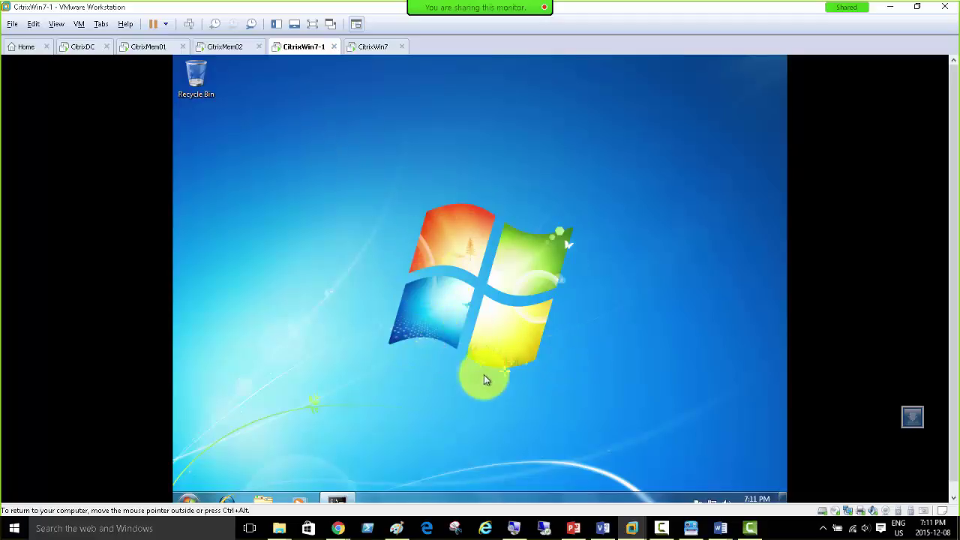
Step: Return to CitrixMem01 and bring the PowerPoint troubleshooting slides to the front
{"action": "left_click", "coordinate": [136, 46]}
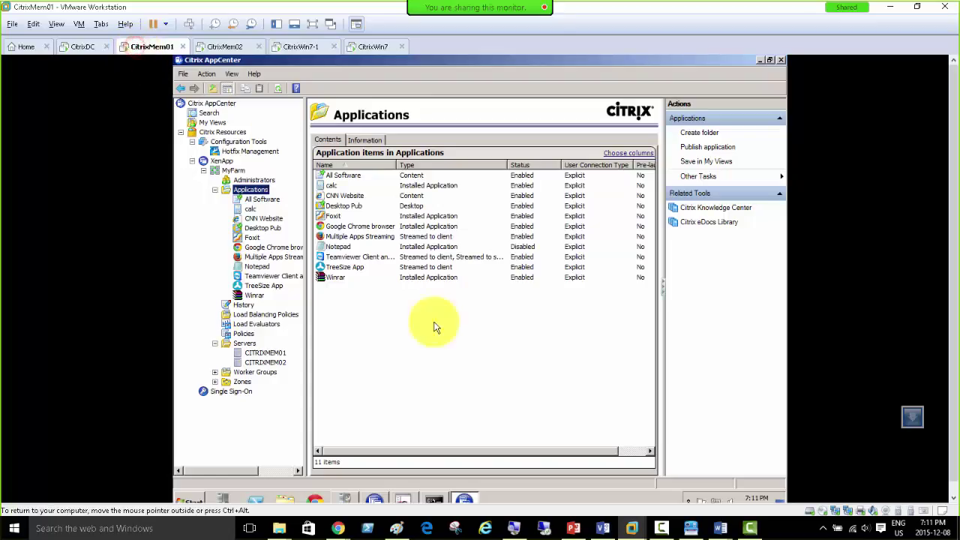
{"action": "mouse_move", "coordinate": [572, 525]}
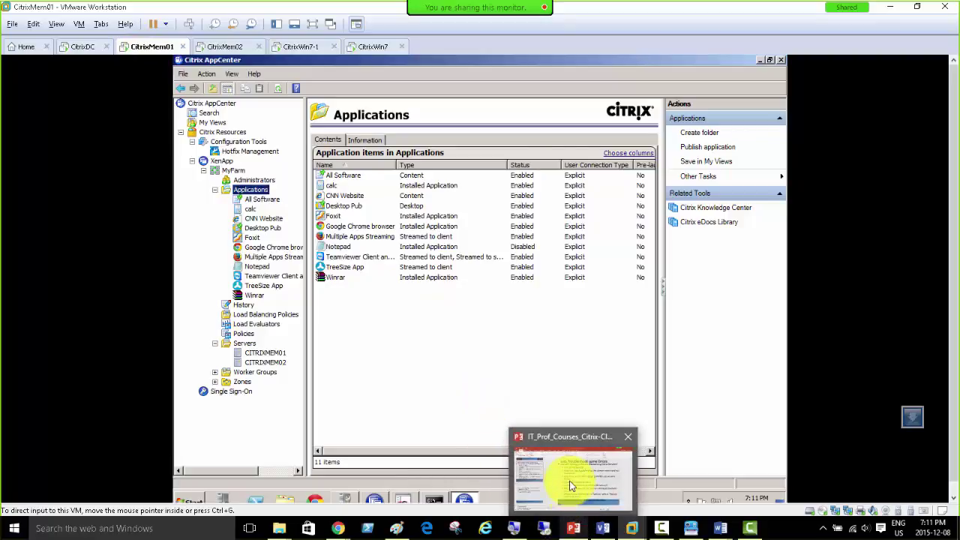
{"action": "left_click", "coordinate": [569, 481]}
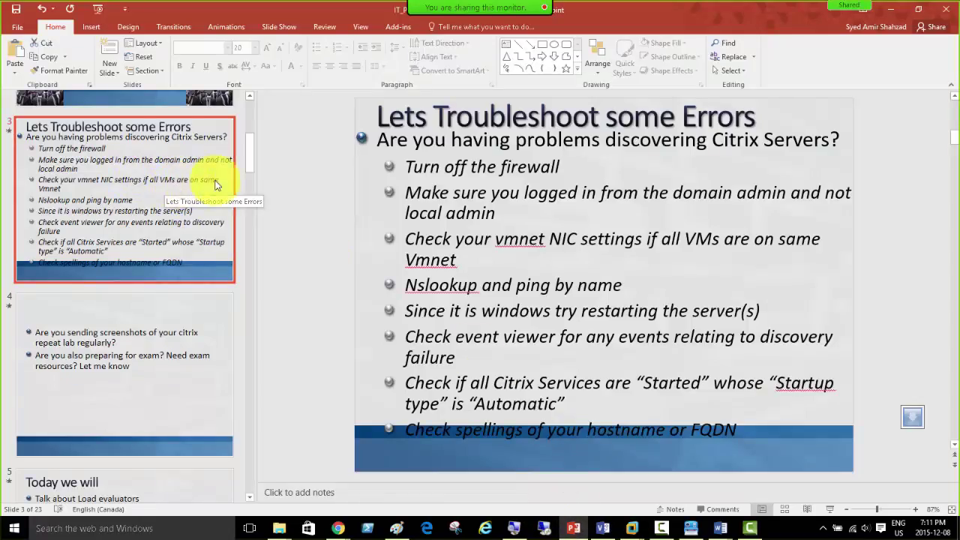
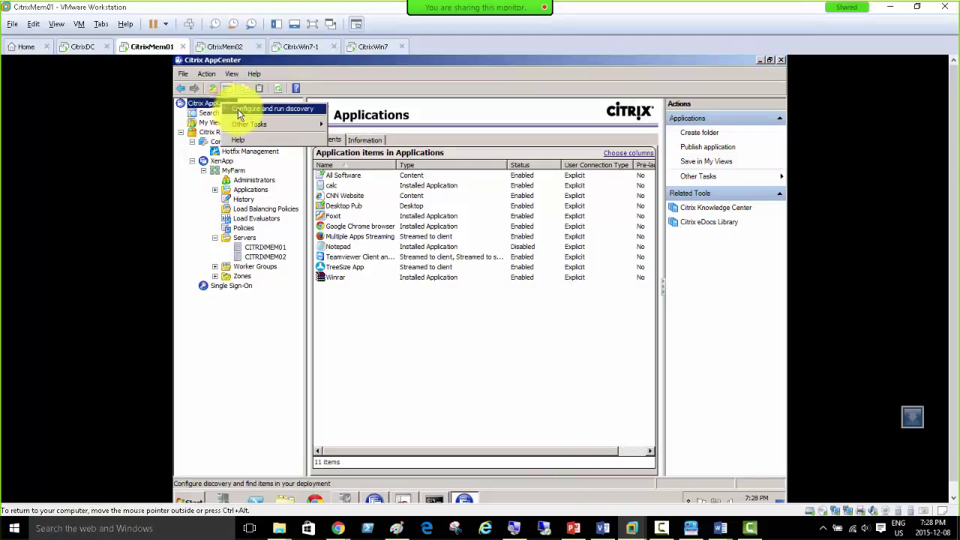
Step: Run AppCenter discovery without Single Sign-On against CITRIXMEM01 and CITRIXMEM02, showing the 11 published applications
{"action": "left_click", "coordinate": [247, 108]}
{"action": "left_click", "coordinate": [608, 438]}
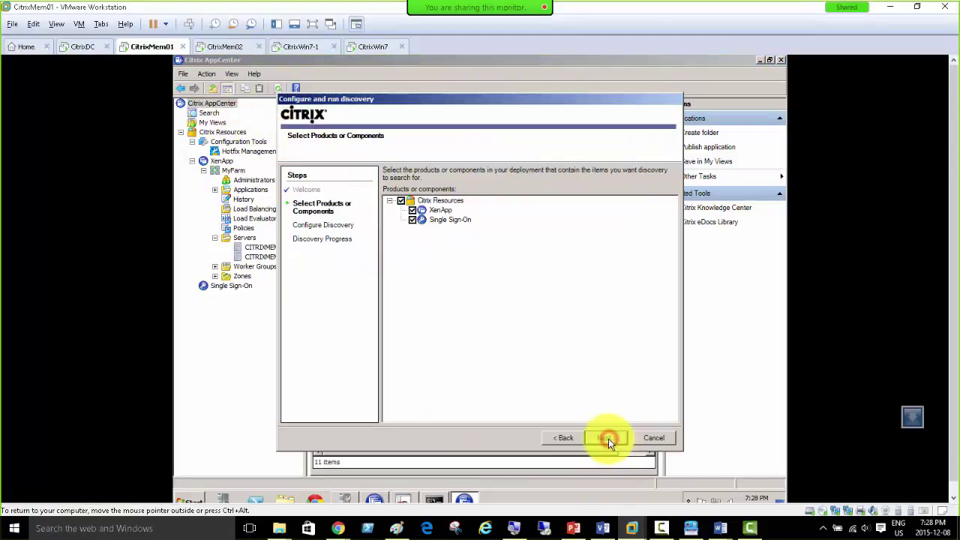
{"action": "left_click", "coordinate": [412, 220]}
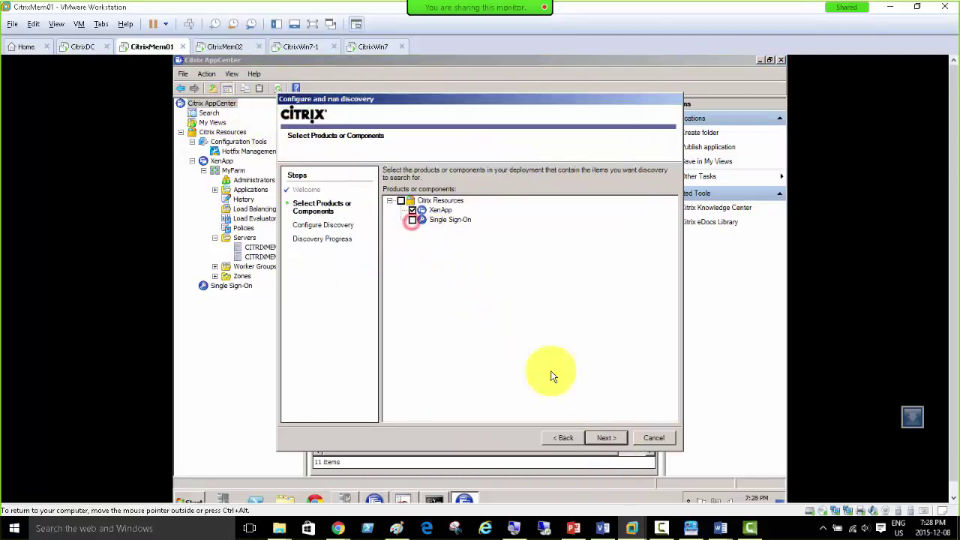
{"action": "left_click", "coordinate": [608, 439]}
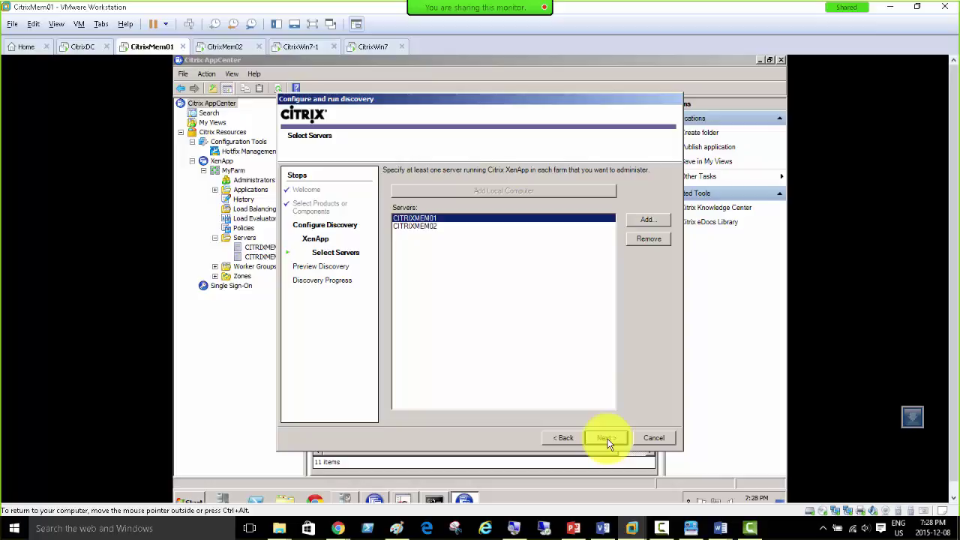
{"action": "left_click", "coordinate": [606, 438]}
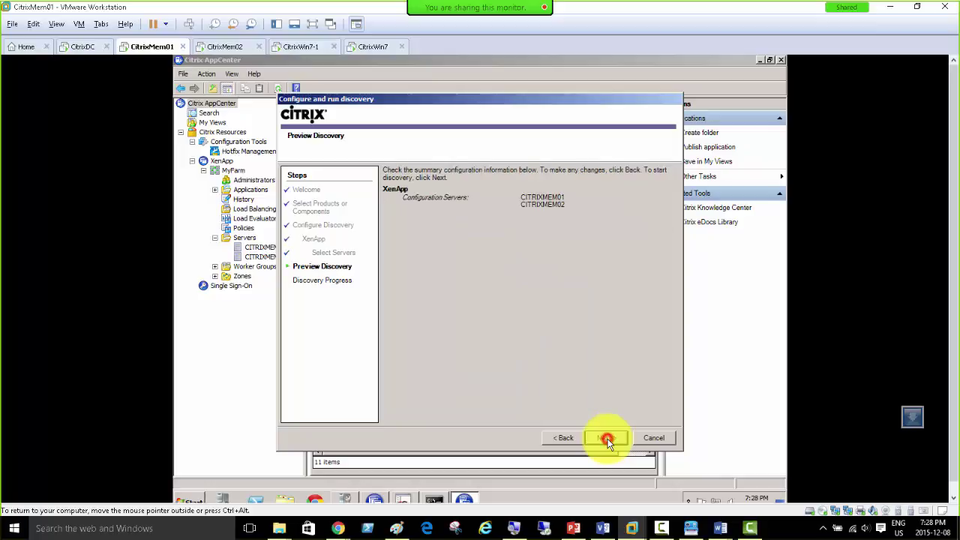
{"action": "left_click", "coordinate": [607, 440]}
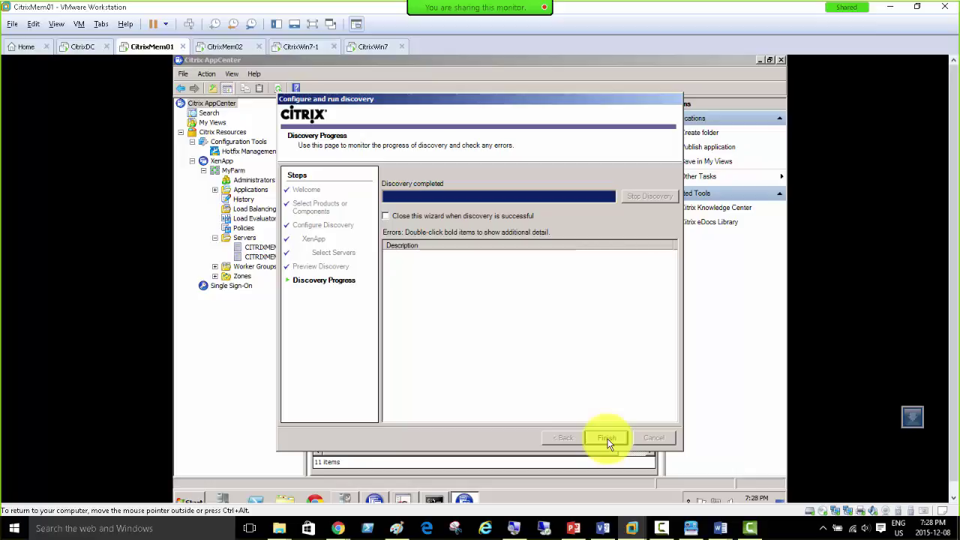
{"action": "left_click", "coordinate": [606, 439]}
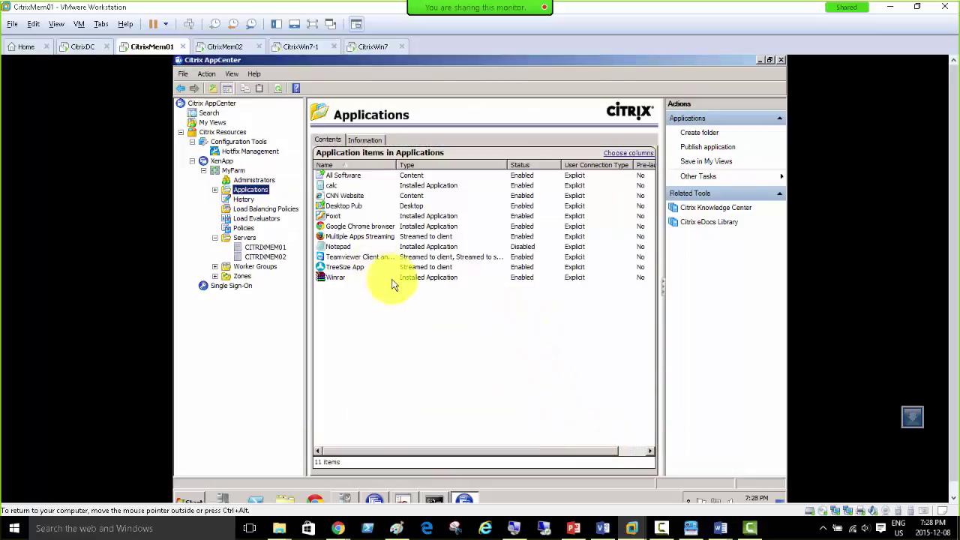
Step: View Load Balancing Policies, then the Load Evaluators list, widened to show full Advanced and Default descriptions
{"action": "left_click", "coordinate": [215, 239]}
{"action": "left_click", "coordinate": [215, 238]}
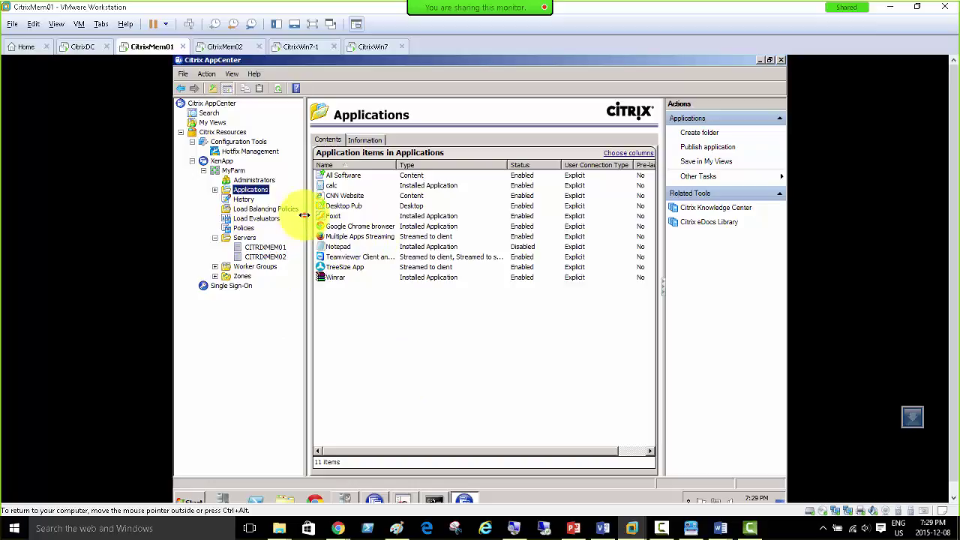
{"action": "left_click_drag", "start_coordinate": [305, 215], "coordinate": [399, 215]}
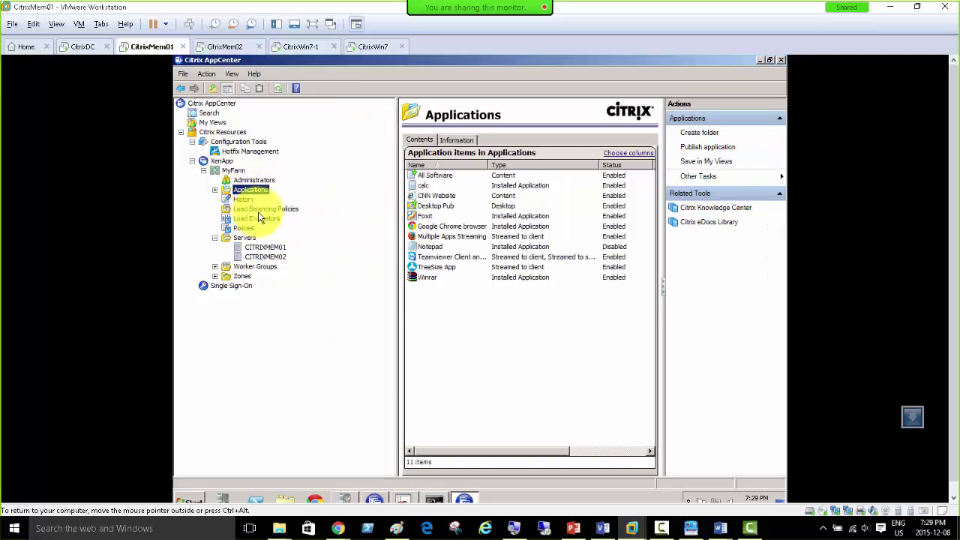
{"action": "left_click", "coordinate": [261, 209]}
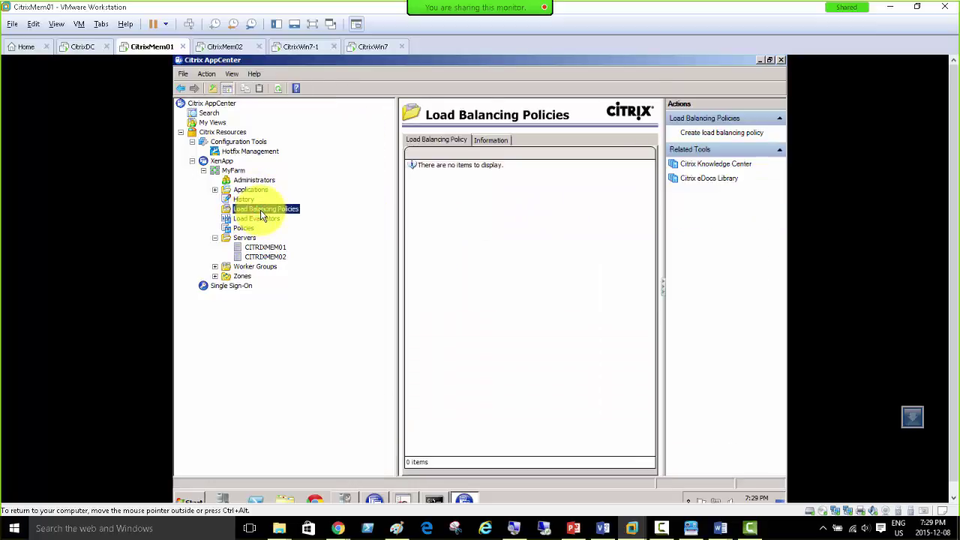
{"action": "left_click", "coordinate": [485, 140]}
{"action": "left_click", "coordinate": [456, 141]}
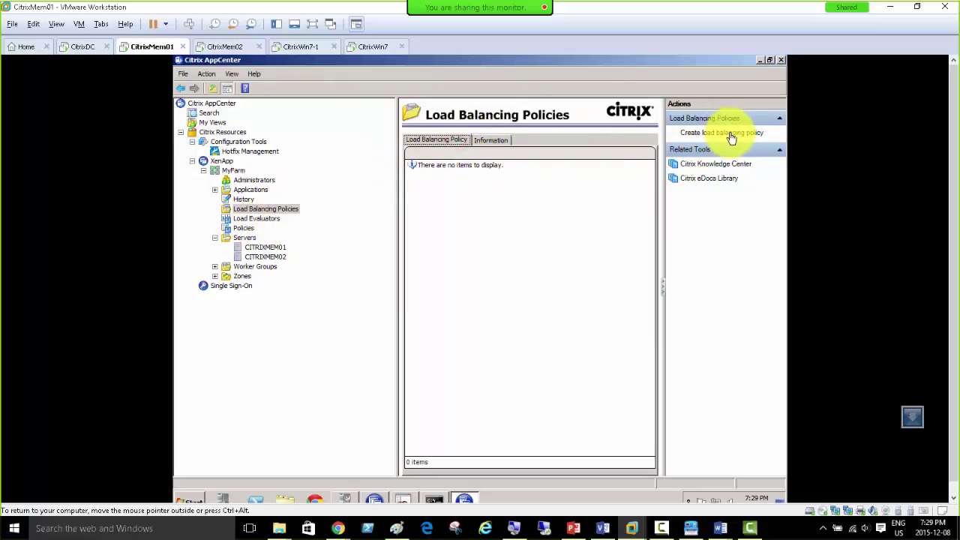
{"action": "left_click", "coordinate": [252, 219]}
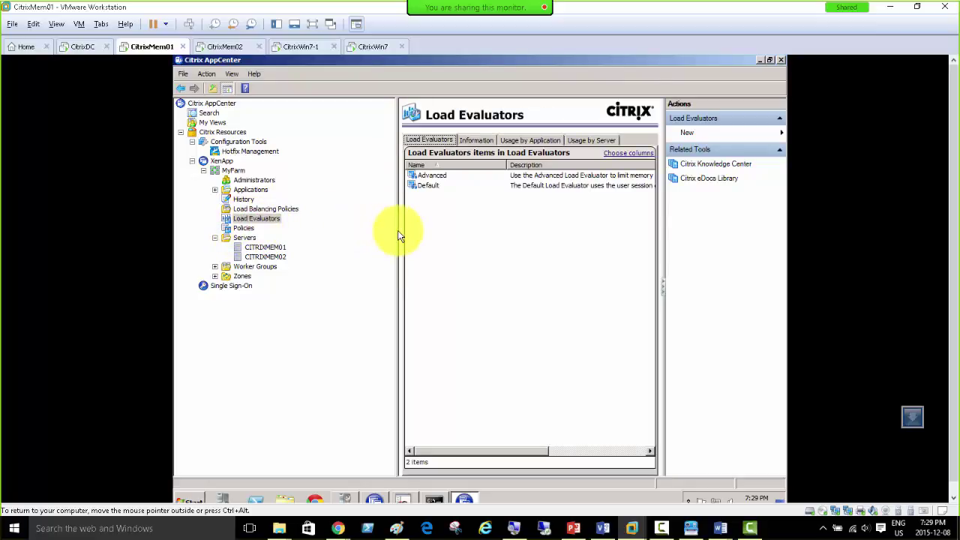
{"action": "left_click_drag", "start_coordinate": [396, 229], "coordinate": [306, 235]}
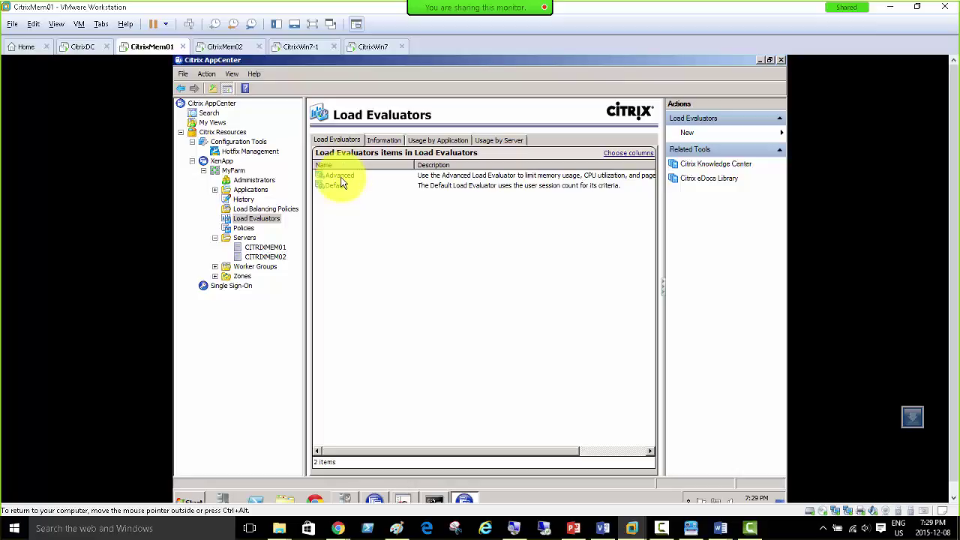
{"action": "double_click", "coordinate": [339, 176]}
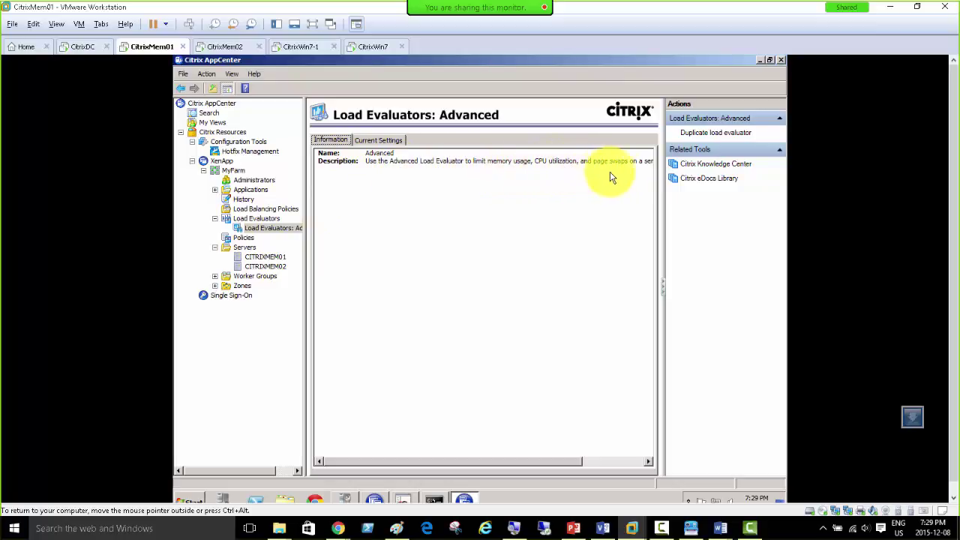
{"action": "left_click_drag", "start_coordinate": [573, 465], "coordinate": [618, 461]}
{"action": "left_click", "coordinate": [369, 143]}
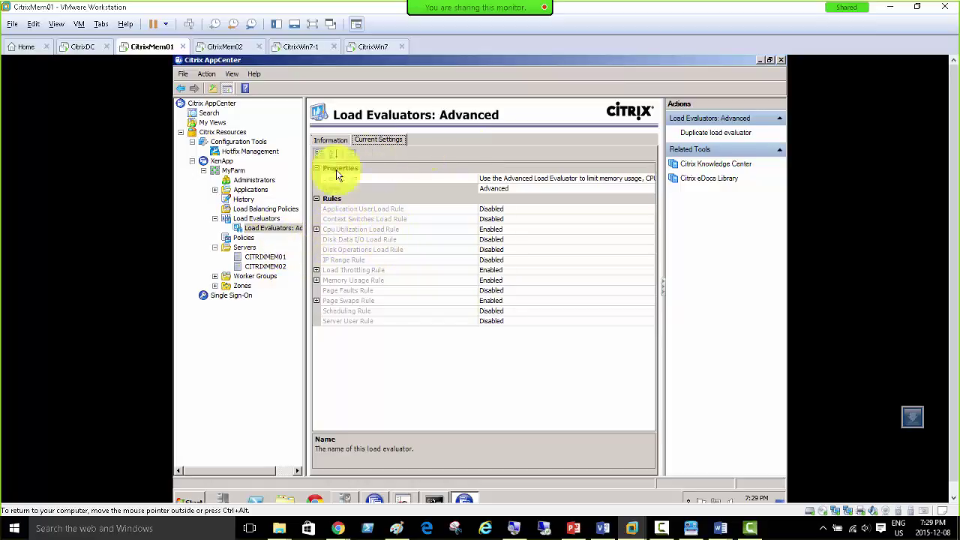
{"action": "left_click", "coordinate": [258, 219]}
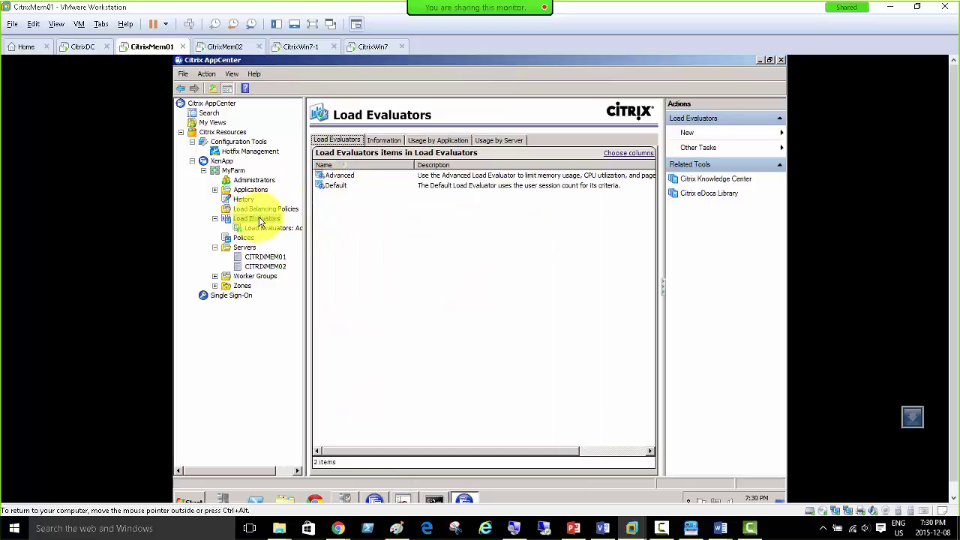
Step: Open the Default evaluator and compare its Information description with the Advanced evaluator's
{"action": "left_click", "coordinate": [340, 187]}
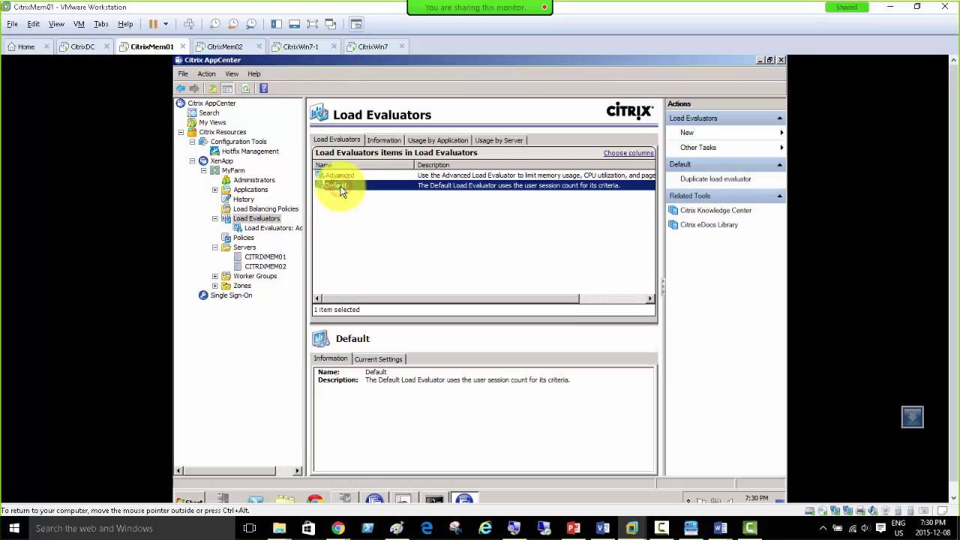
{"action": "double_click", "coordinate": [340, 186]}
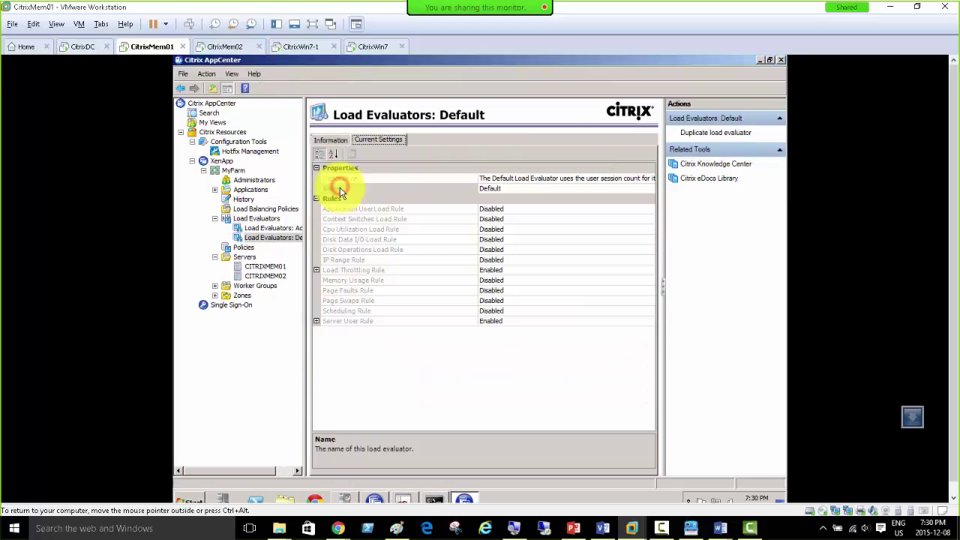
{"action": "left_click", "coordinate": [331, 139]}
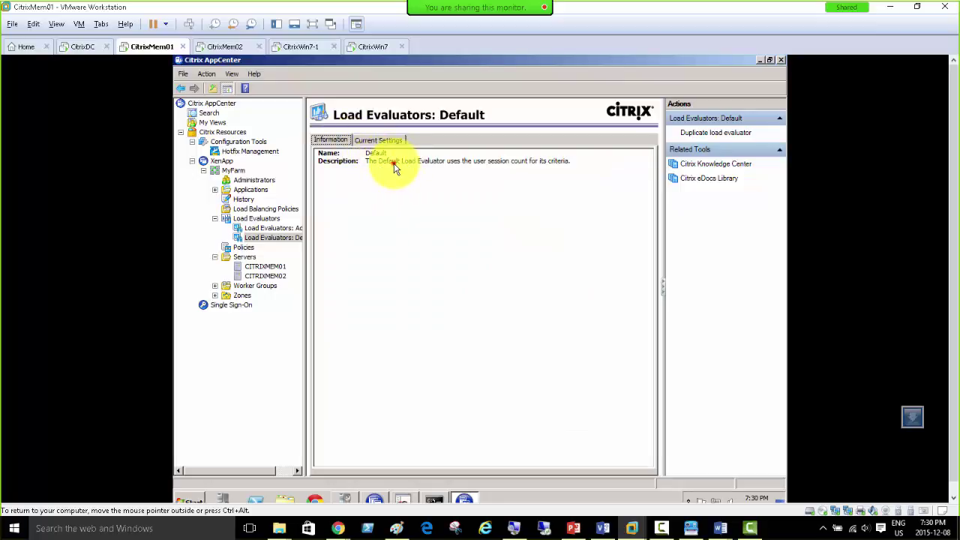
{"action": "left_click", "coordinate": [391, 162]}
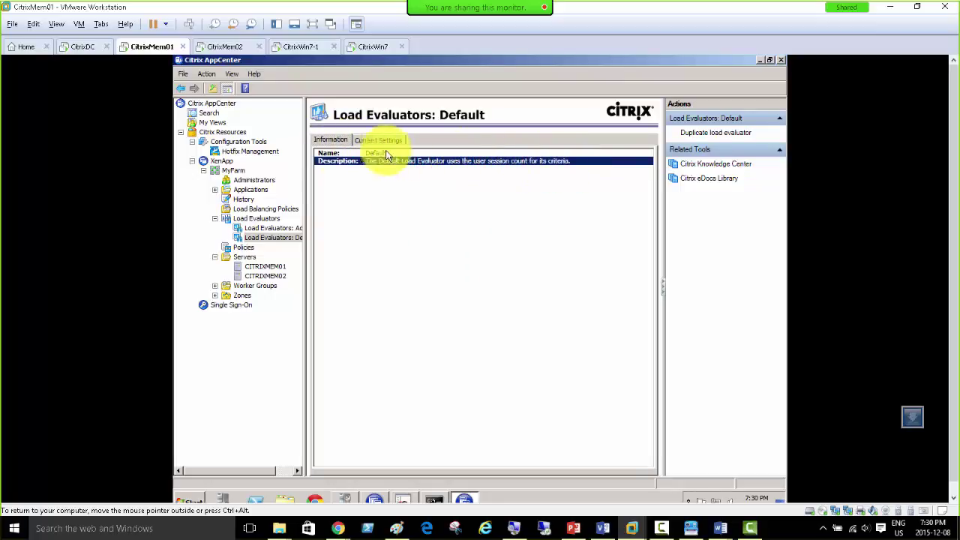
{"action": "left_click", "coordinate": [273, 228]}
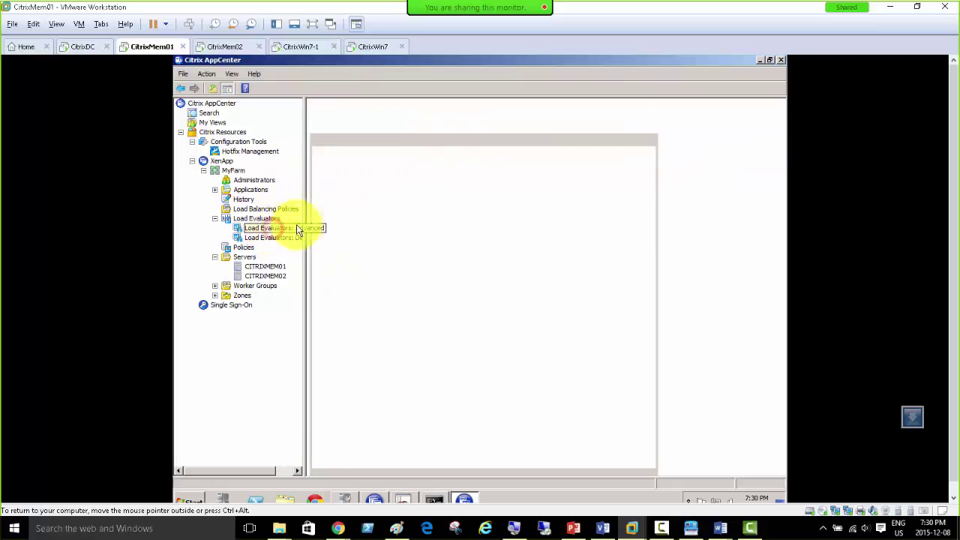
{"action": "left_click", "coordinate": [394, 164]}
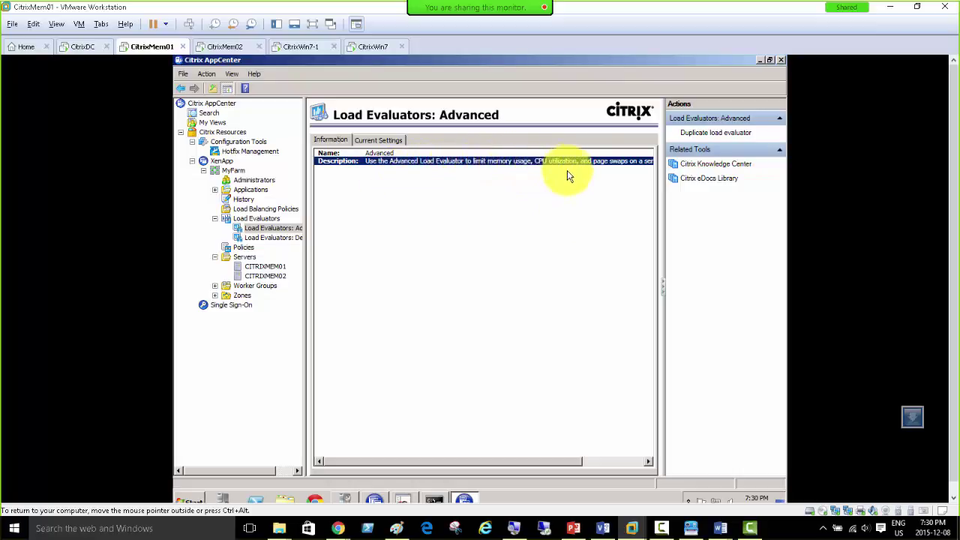
{"action": "left_click_drag", "start_coordinate": [553, 460], "coordinate": [488, 452]}
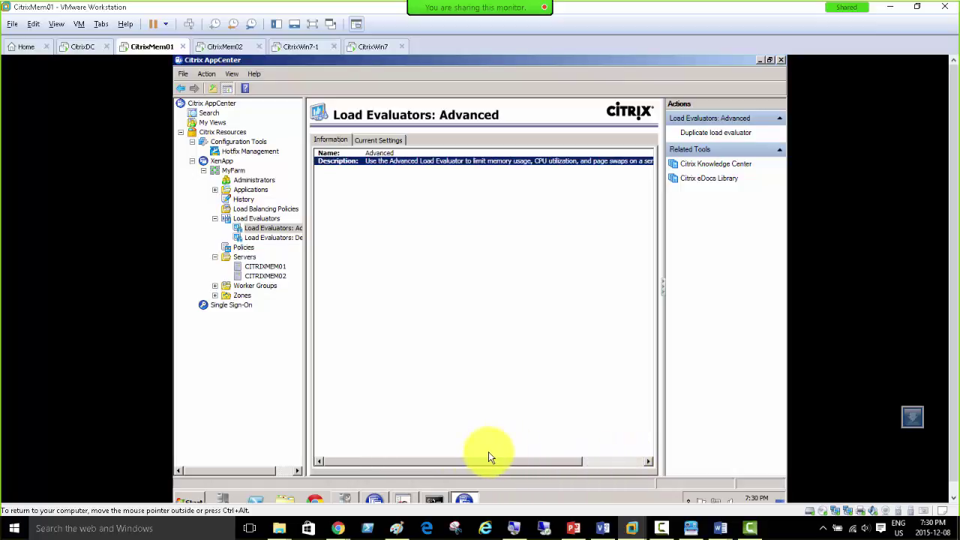
Step: Return to Default and show its Current Settings: only Load Throttling and Server User rules enabled
{"action": "left_click", "coordinate": [285, 237]}
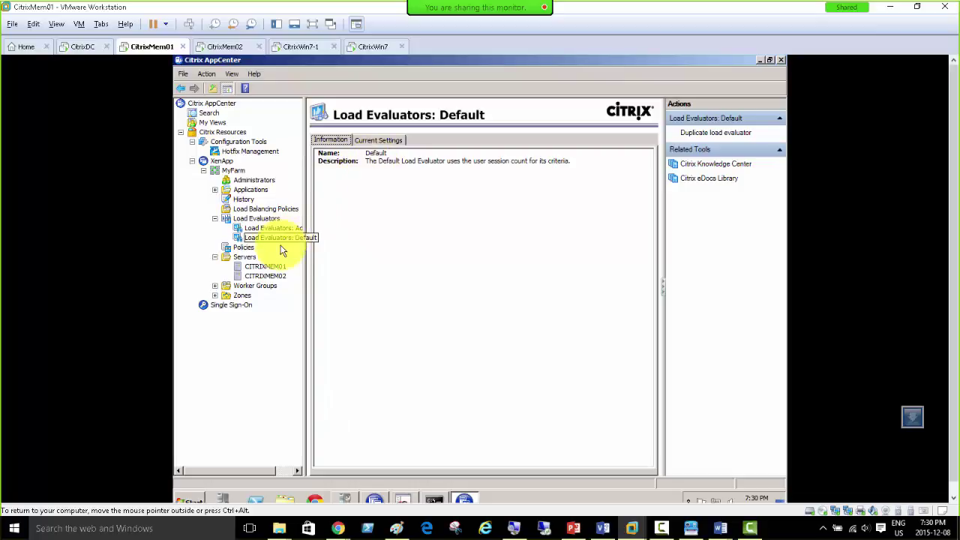
{"action": "left_click", "coordinate": [368, 160]}
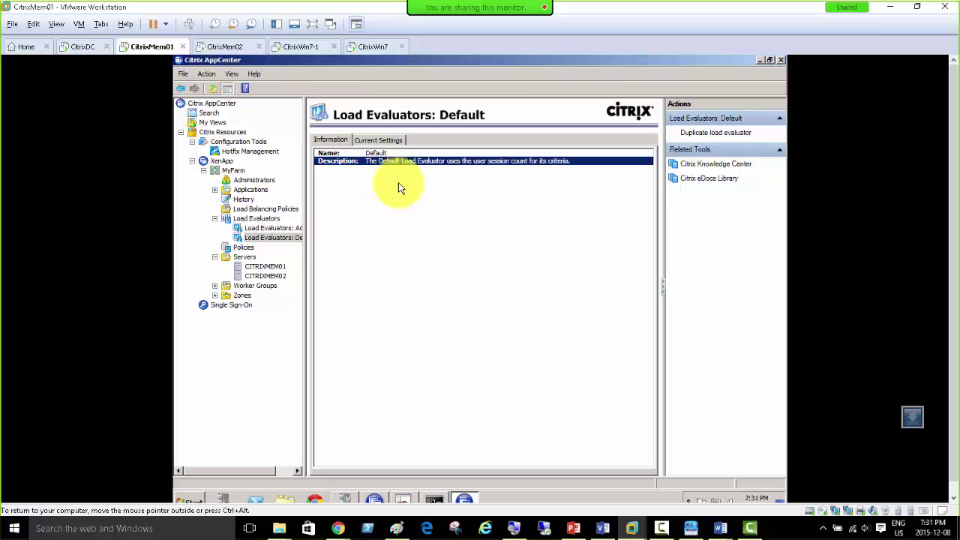
{"action": "left_click", "coordinate": [371, 141]}
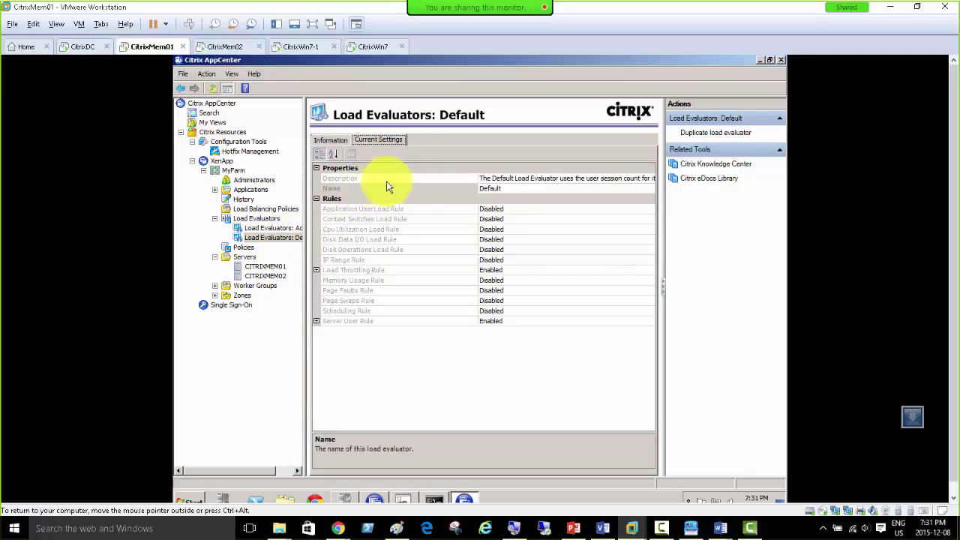
Step: Expand the Load Throttling and Server User rules, read the Impact of logons explanation, and enlarge the description area
{"action": "left_click", "coordinate": [316, 270]}
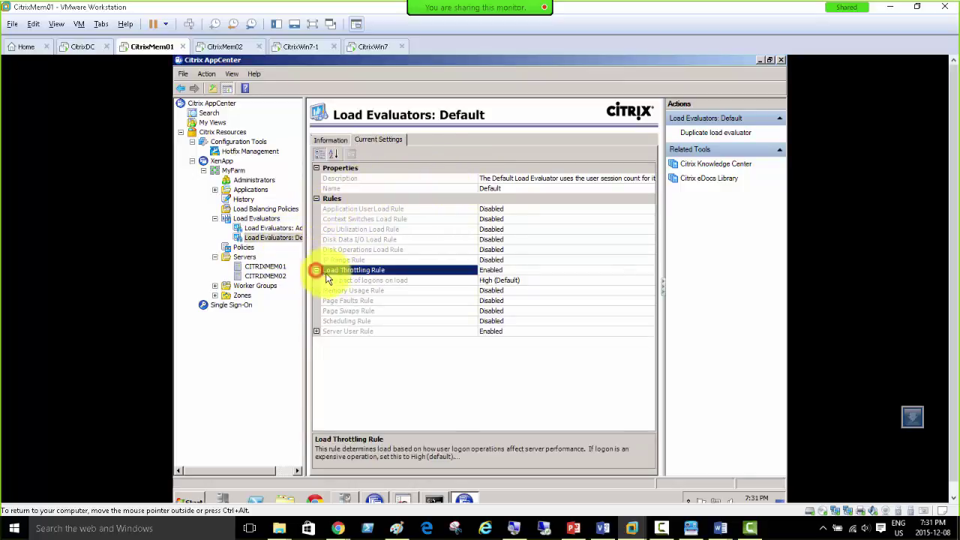
{"action": "left_click", "coordinate": [316, 331]}
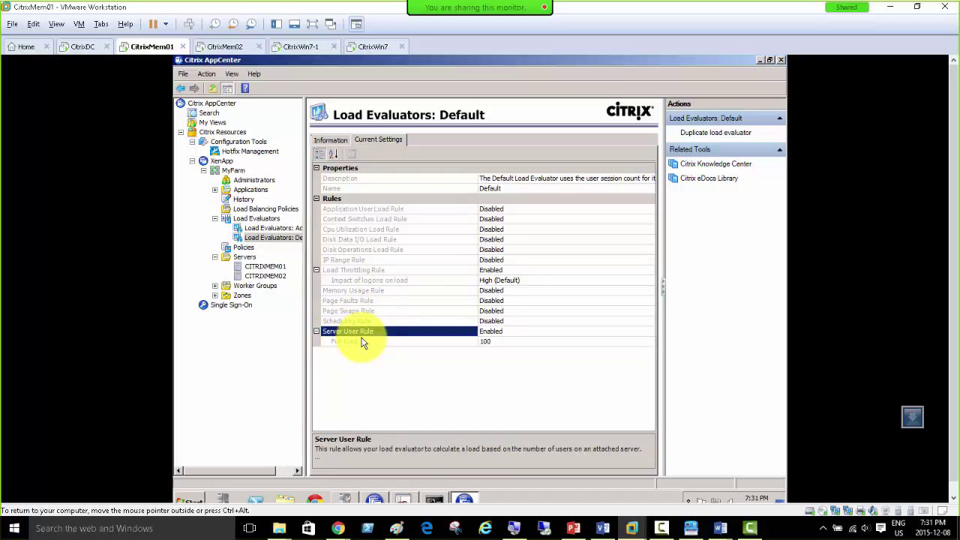
{"action": "left_click", "coordinate": [334, 271]}
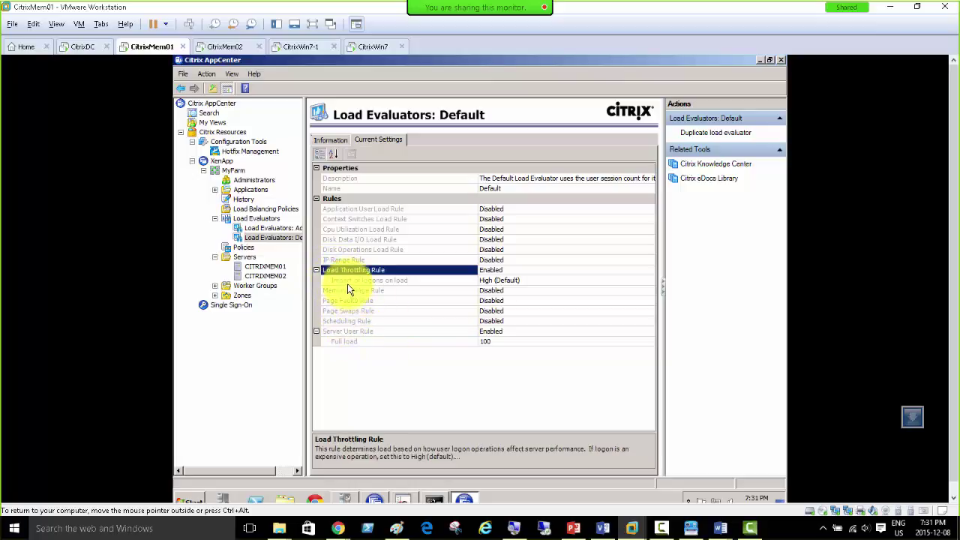
{"action": "left_click", "coordinate": [347, 283]}
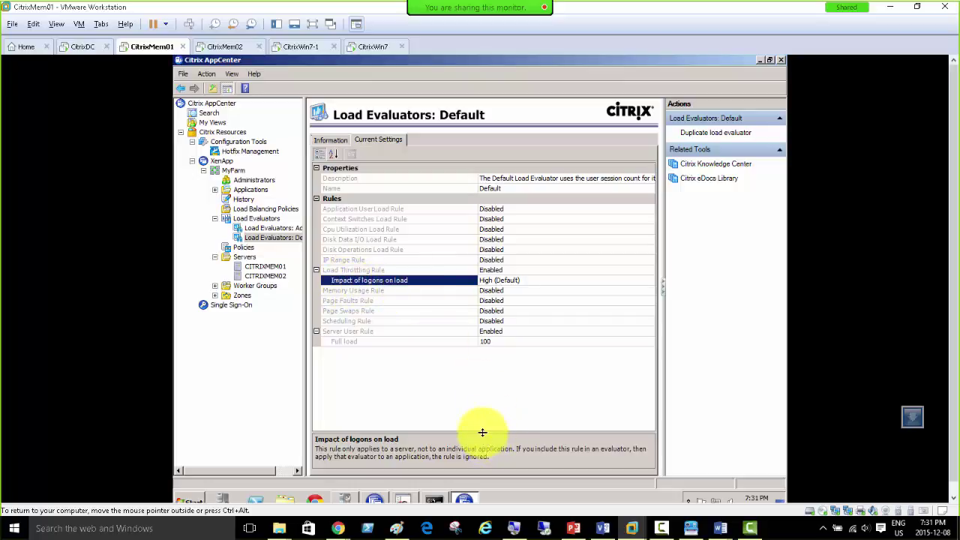
{"action": "left_click_drag", "start_coordinate": [482, 432], "coordinate": [468, 351]}
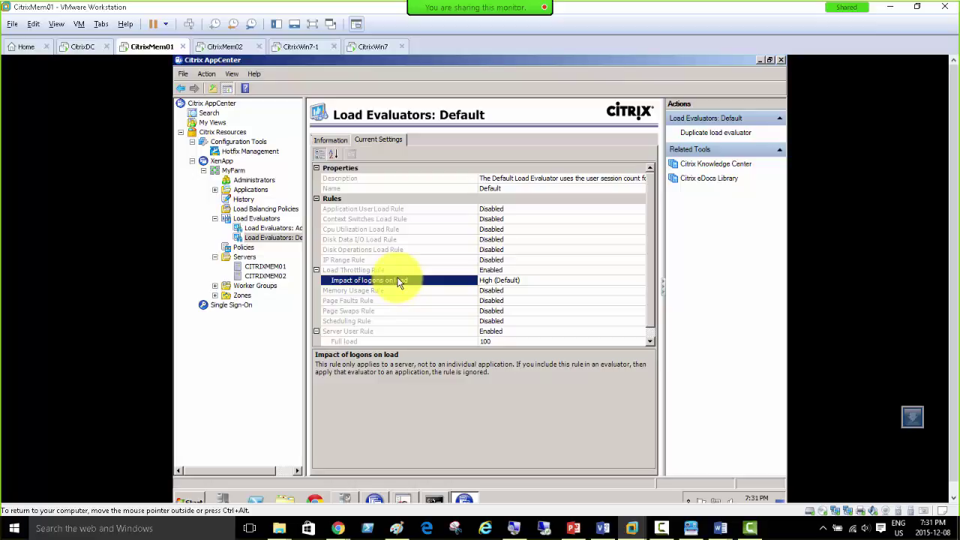
Step: Select the Server User Rule's Full load value 100 for editing
{"action": "left_click", "coordinate": [651, 273]}
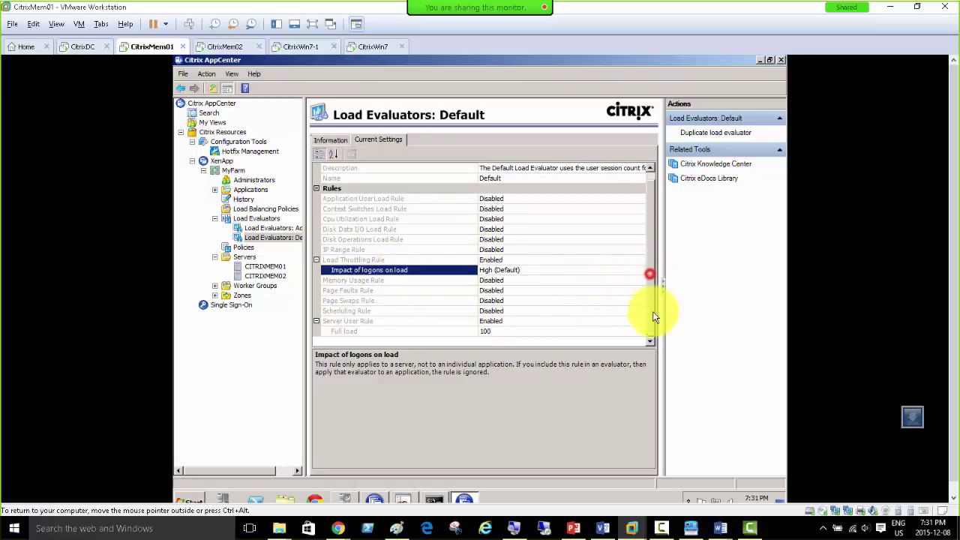
{"action": "left_click", "coordinate": [345, 333]}
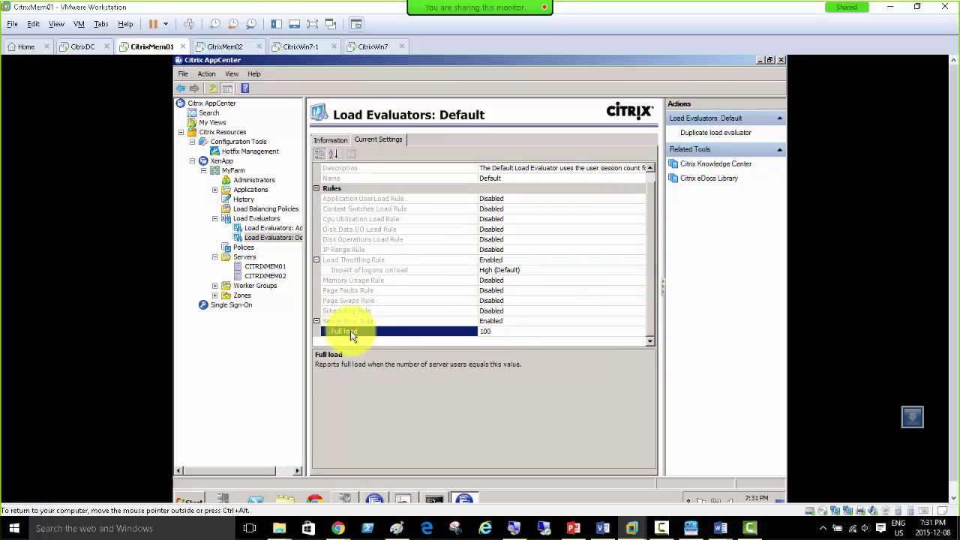
{"action": "left_click", "coordinate": [489, 331]}
{"action": "double_click", "coordinate": [489, 330]}
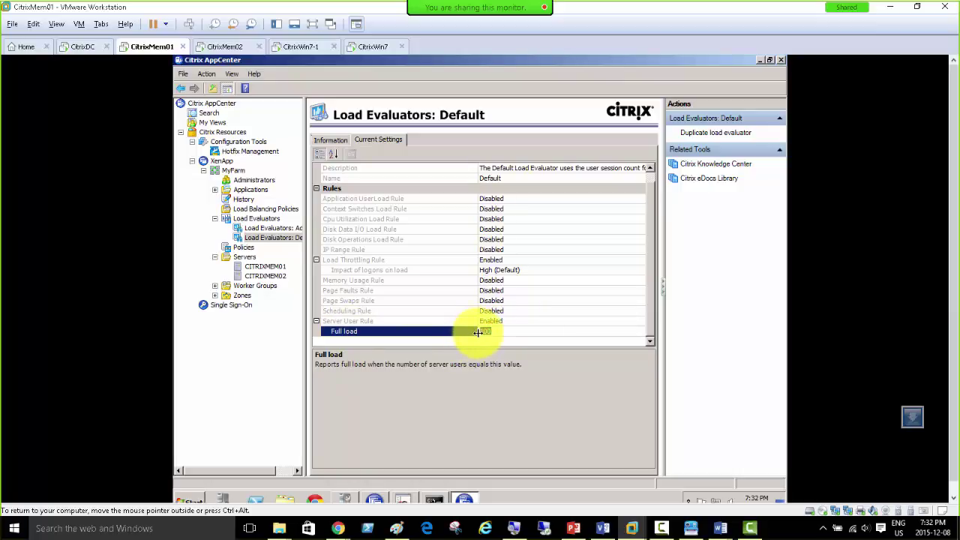
Step: Review the Impact of logons on load and Full load explanations for the Default evaluator
{"action": "left_click", "coordinate": [365, 272]}
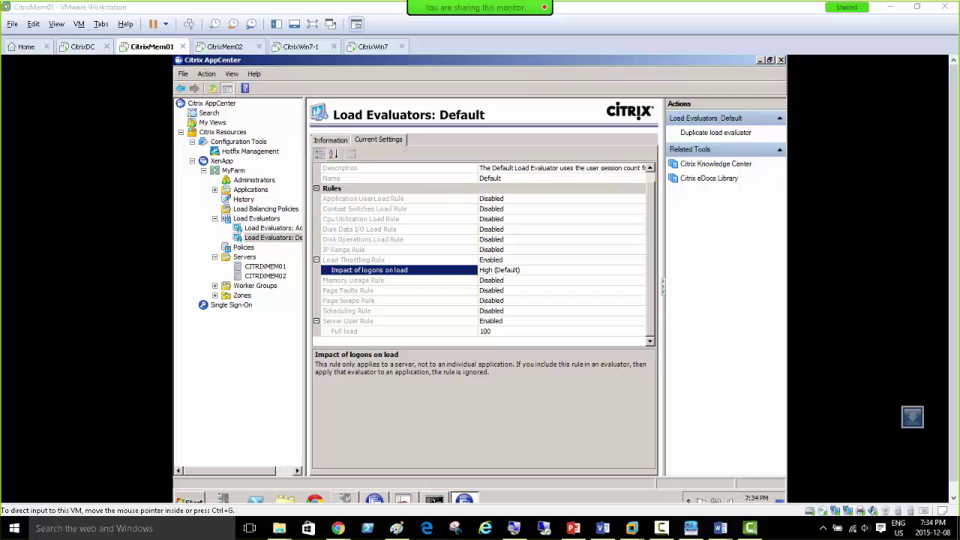
{"action": "left_click", "coordinate": [385, 334]}
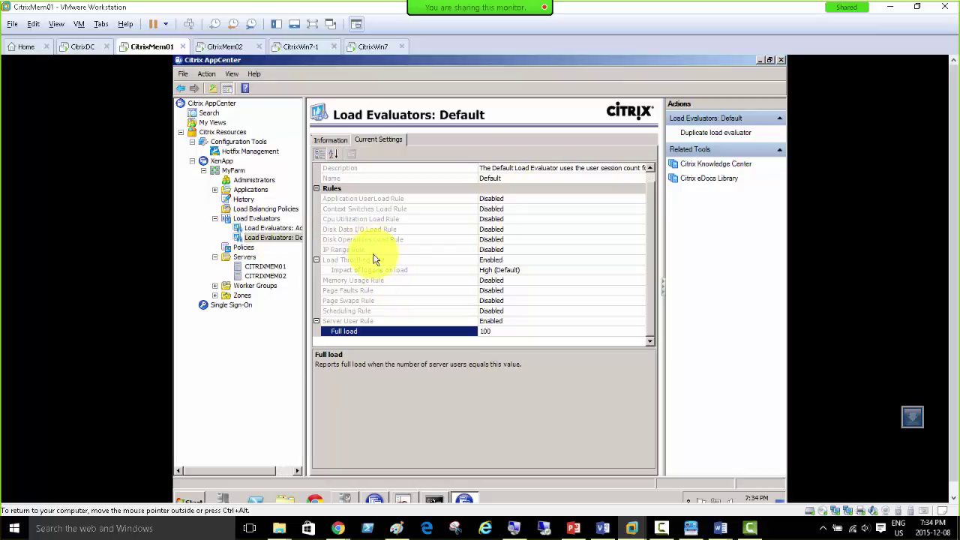
{"action": "left_click", "coordinate": [354, 270]}
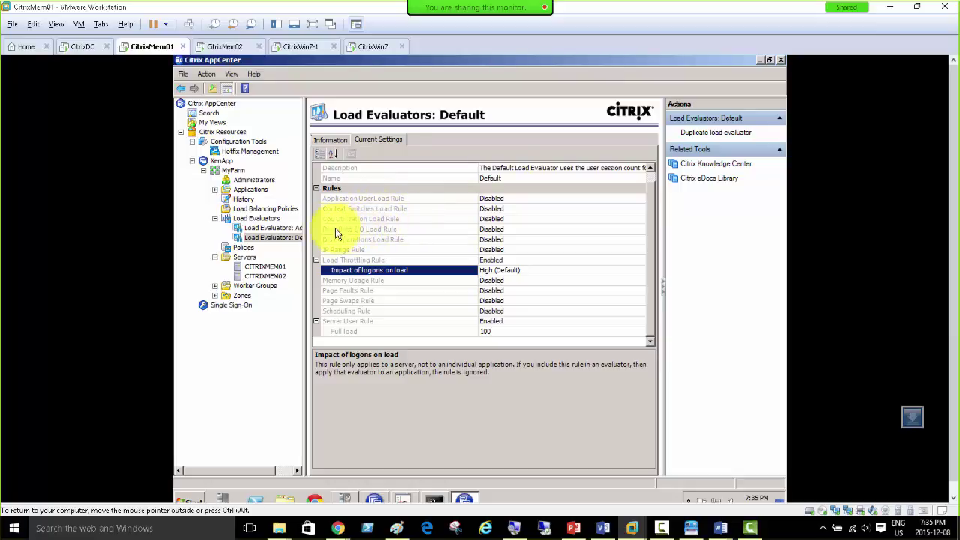
Step: Read the CPU Utilization, Disk Data I/O, Disk Operations and IP Range rule explanations, then show the Advanced evaluator
{"action": "left_click", "coordinate": [383, 220]}
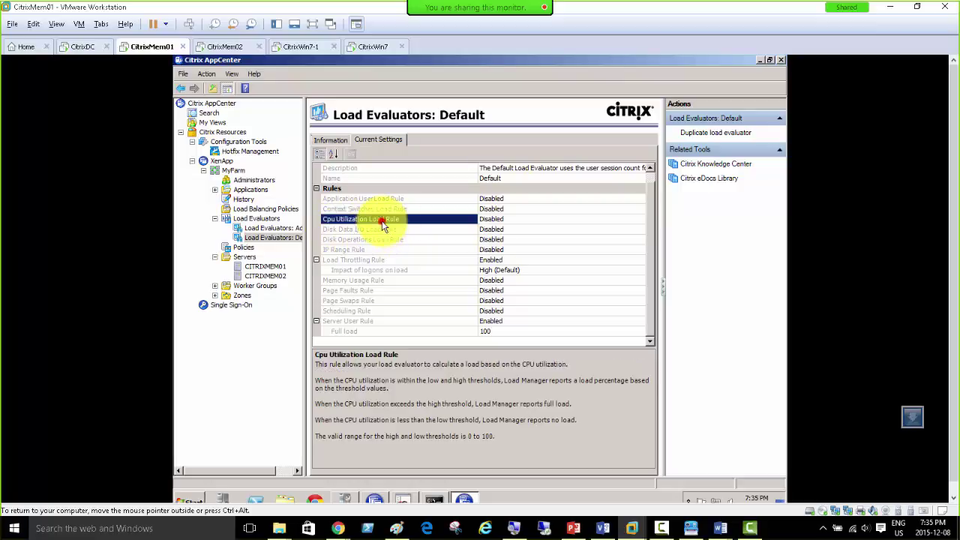
{"action": "left_click", "coordinate": [362, 229]}
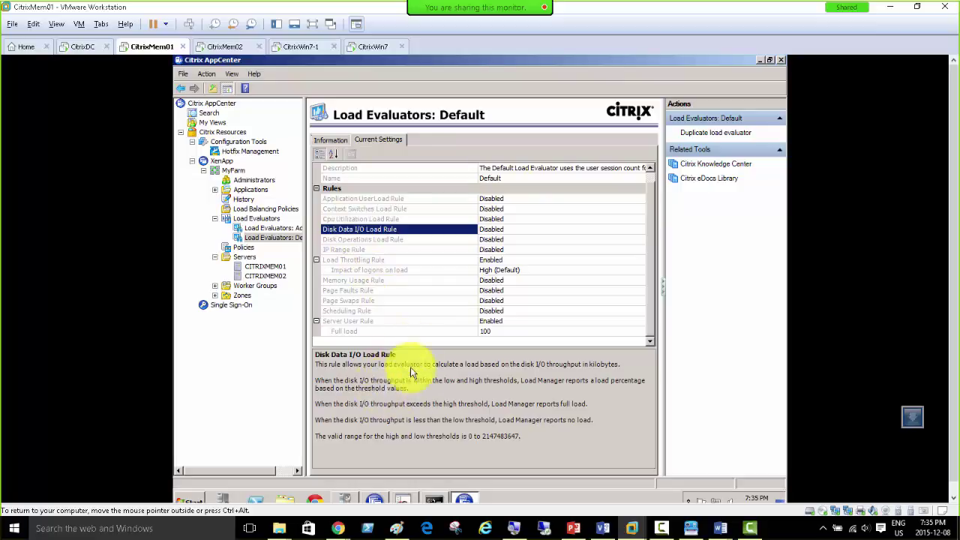
{"action": "left_click", "coordinate": [354, 241]}
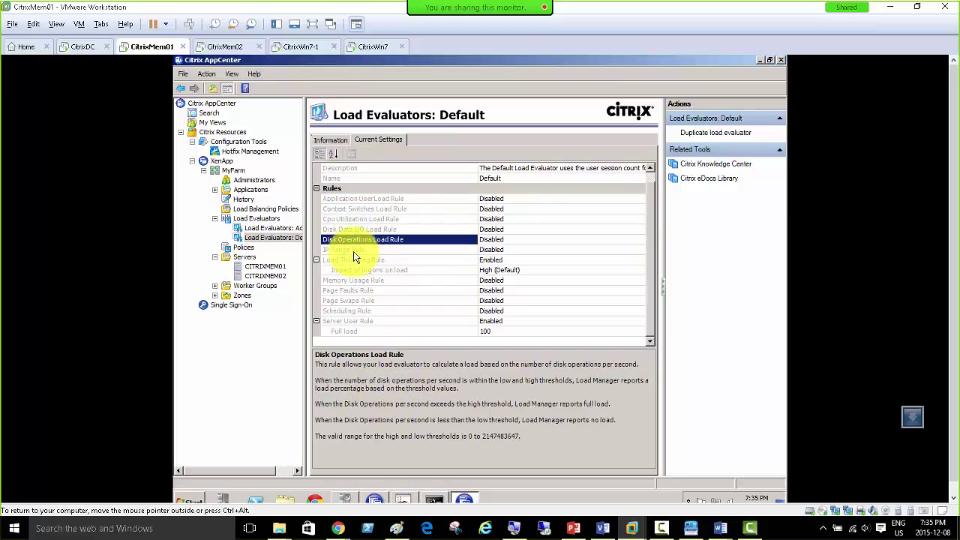
{"action": "left_click", "coordinate": [354, 249]}
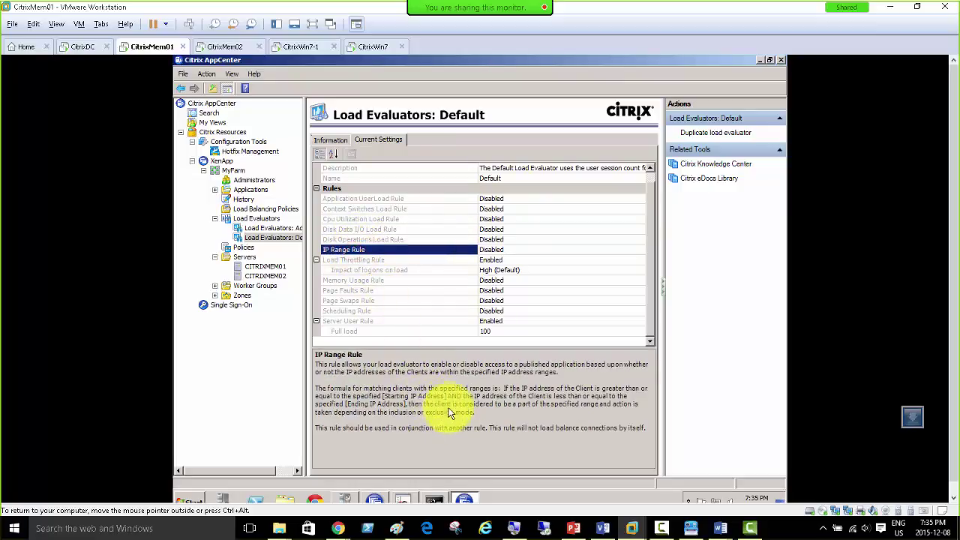
{"action": "left_click", "coordinate": [268, 228]}
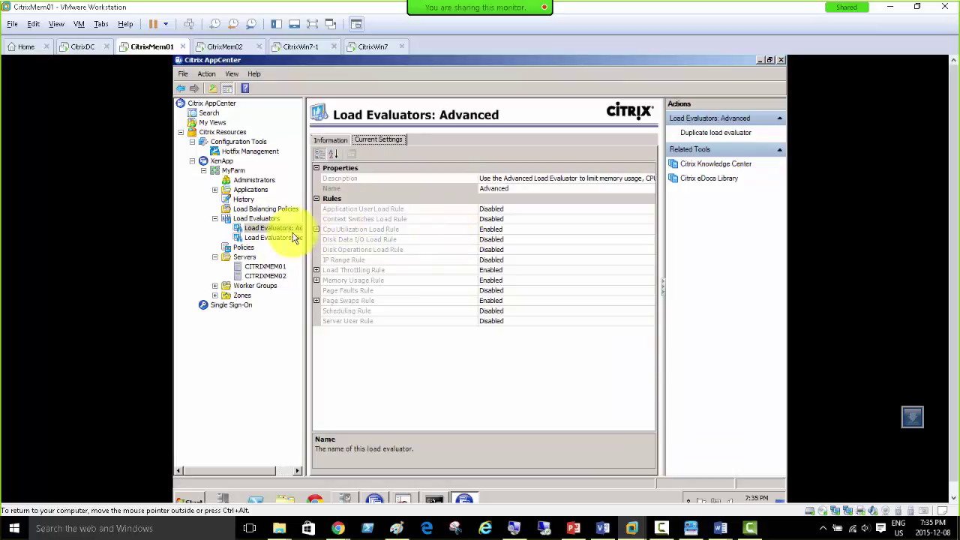
Step: Expand the Advanced evaluator's Load Throttling and CPU Utilization rules, showing Full load 90 and No load 10
{"action": "left_click", "coordinate": [273, 238]}
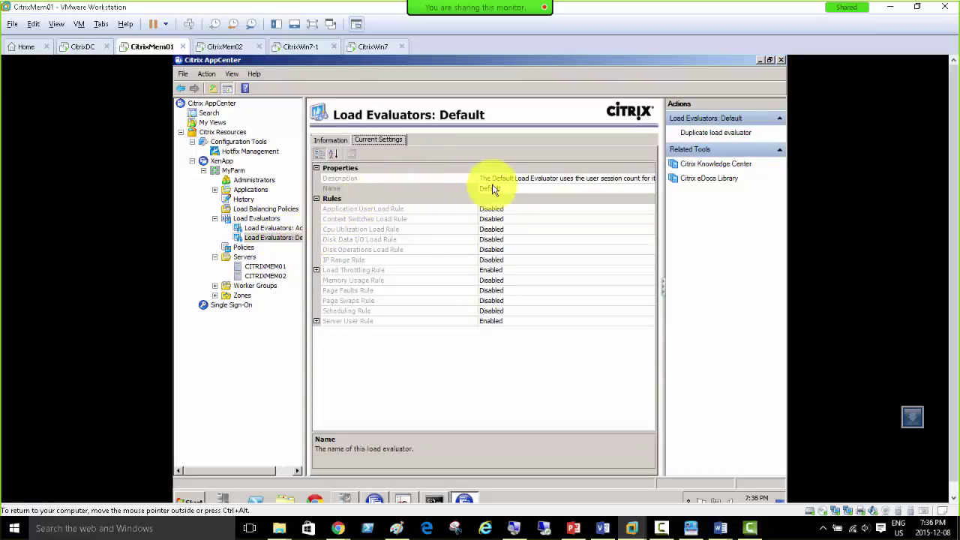
{"action": "left_click", "coordinate": [274, 228]}
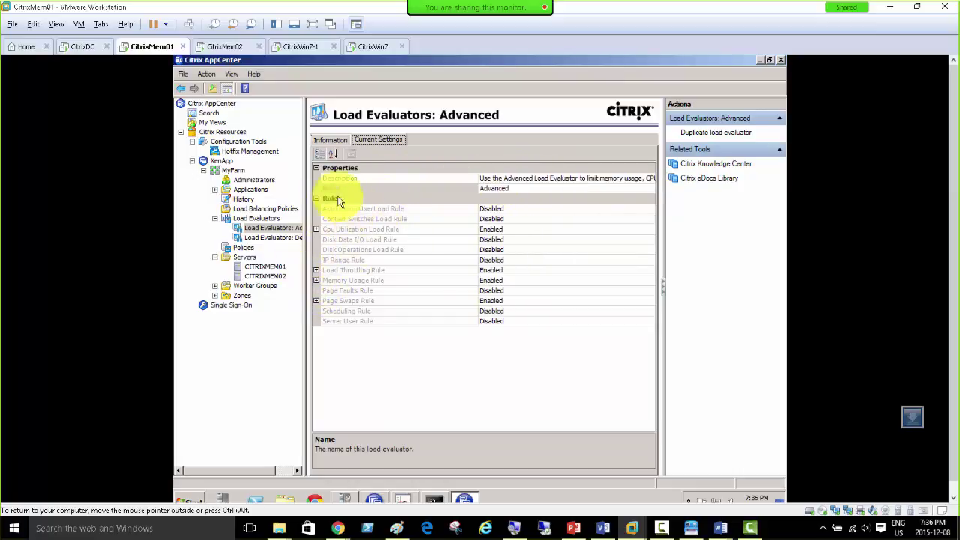
{"action": "left_click", "coordinate": [316, 269]}
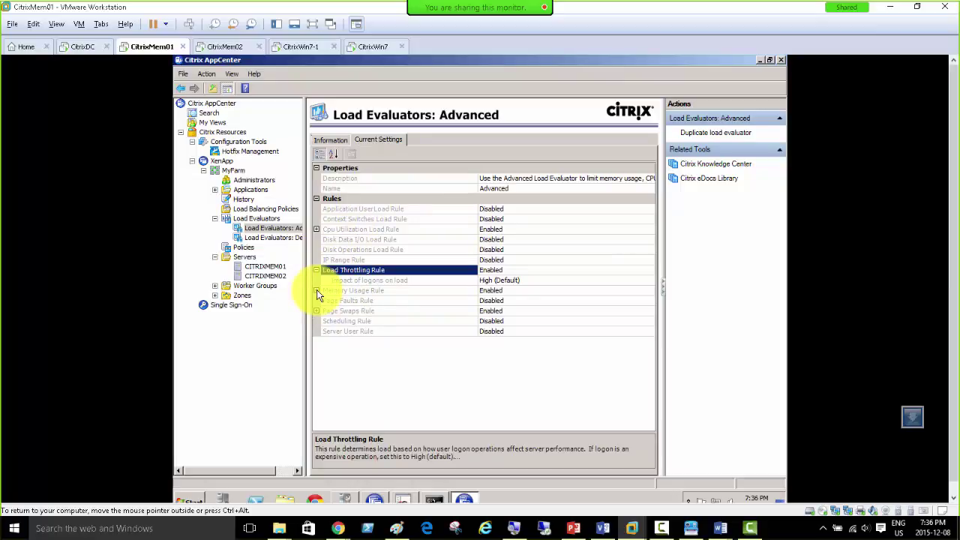
{"action": "left_click", "coordinate": [316, 228]}
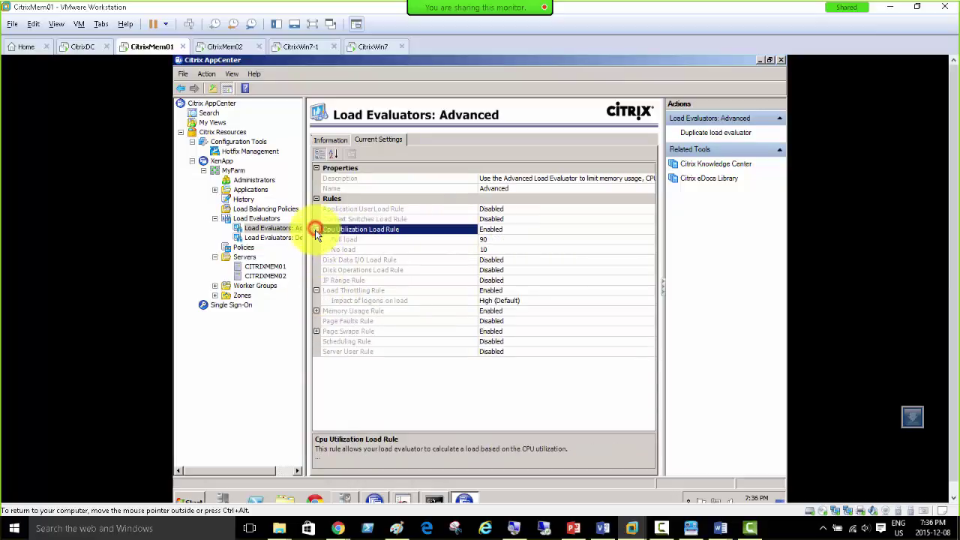
{"action": "left_click", "coordinate": [355, 239]}
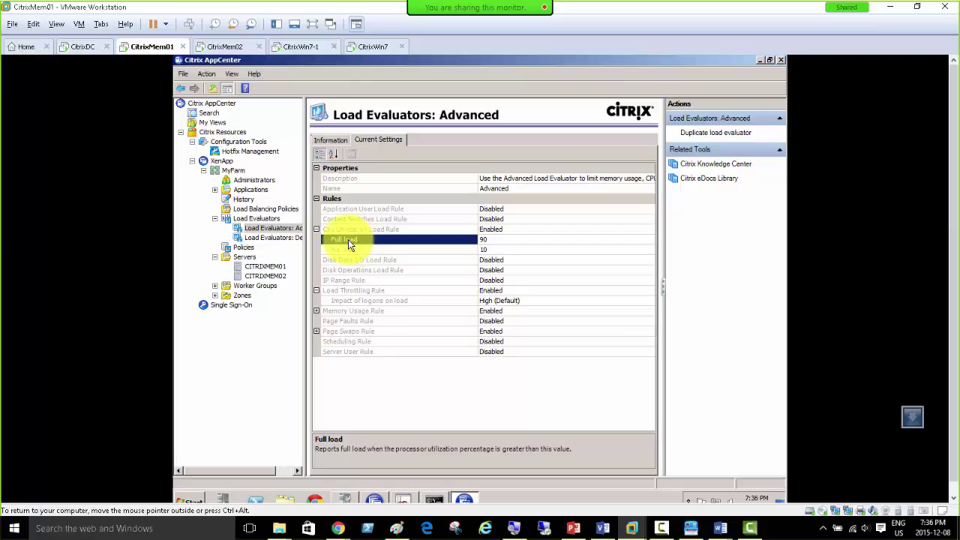
{"action": "left_click", "coordinate": [360, 292]}
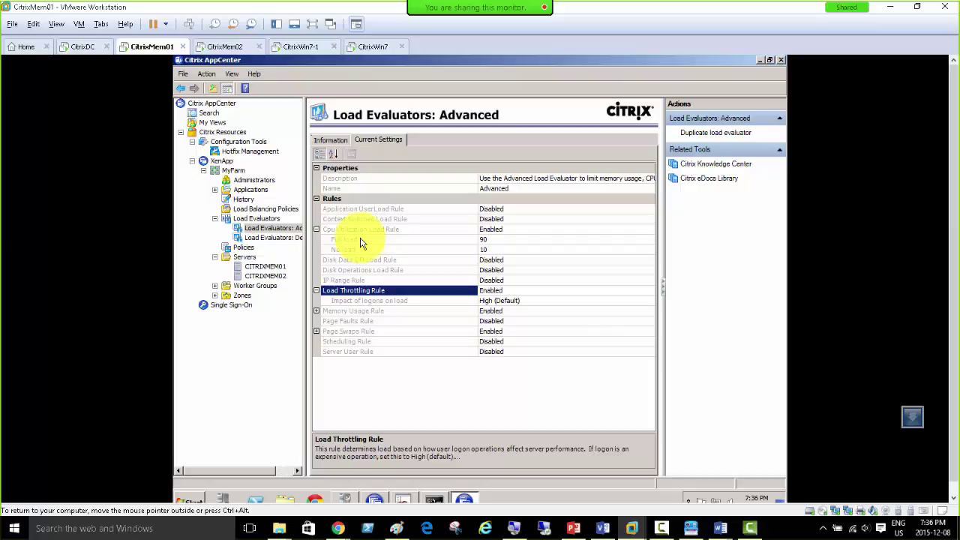
{"action": "left_click", "coordinate": [358, 240]}
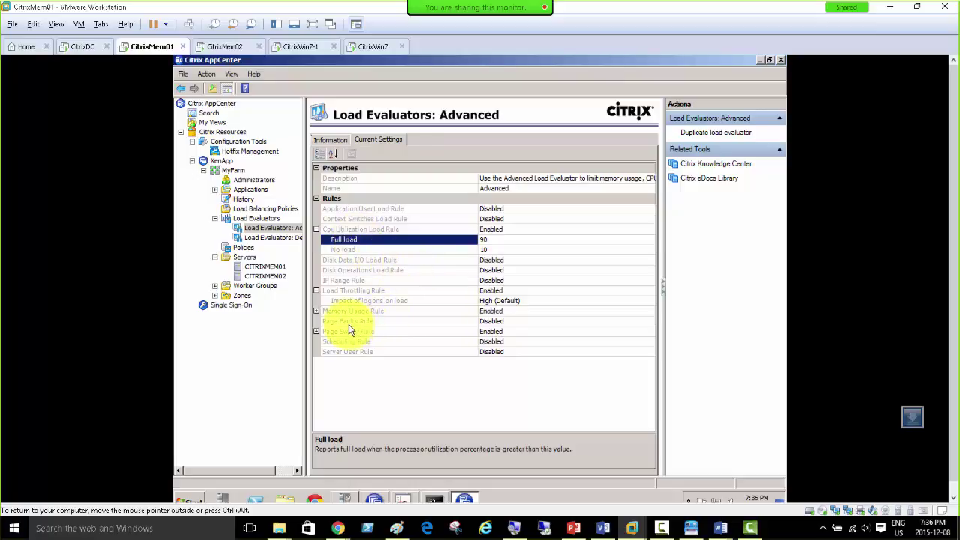
Step: Expand the Memory Usage and Page Swaps rules and read the Memory, Load Throttling and CPU explanations
{"action": "double_click", "coordinate": [325, 314]}
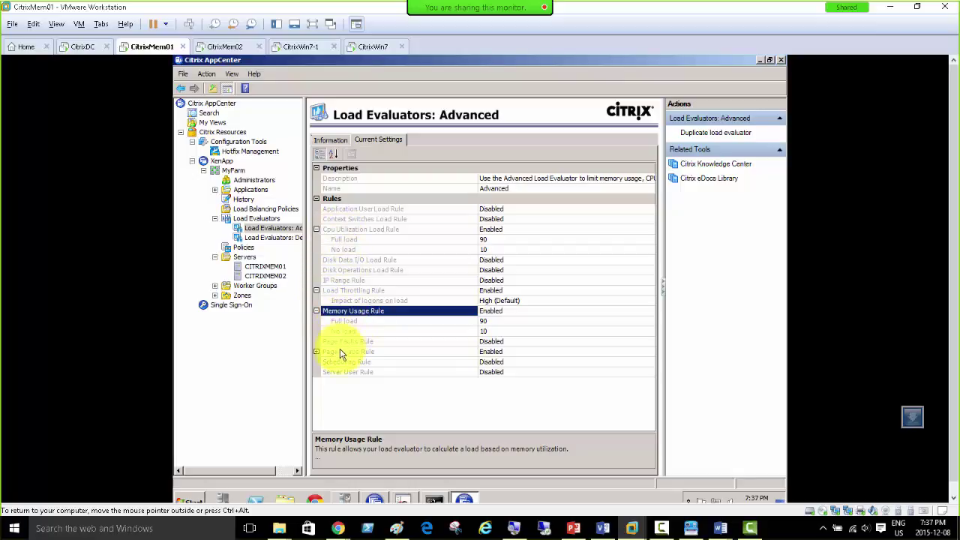
{"action": "left_click", "coordinate": [316, 353]}
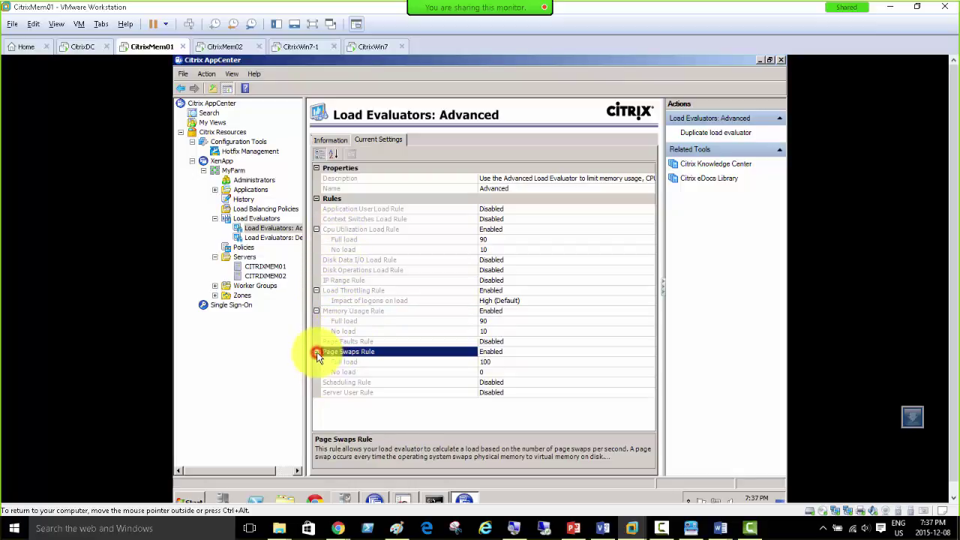
{"action": "left_click", "coordinate": [357, 321]}
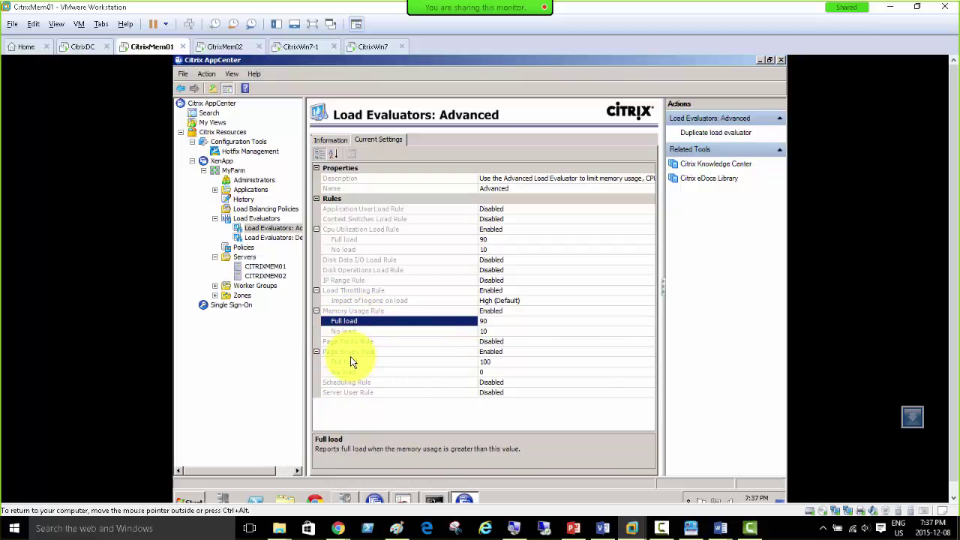
{"action": "left_click", "coordinate": [352, 356]}
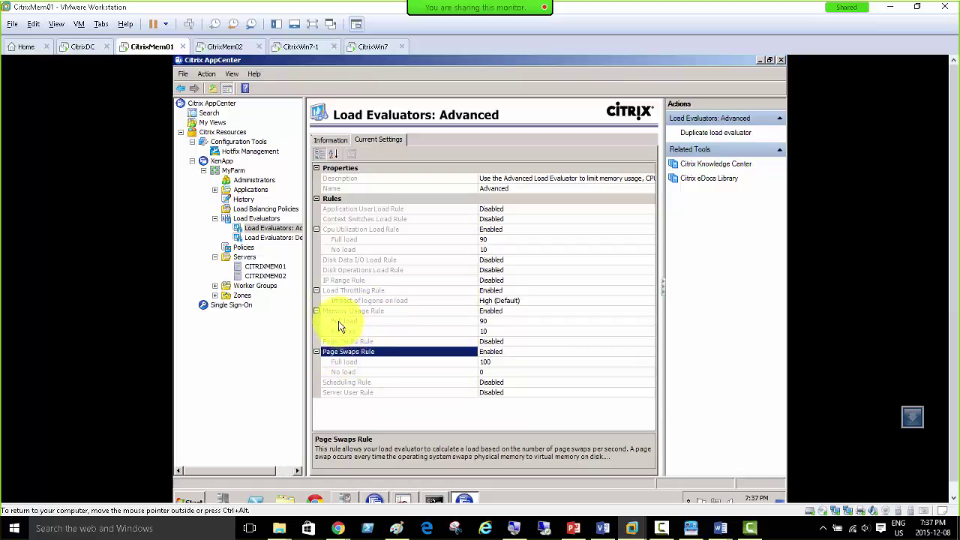
{"action": "left_click", "coordinate": [339, 310]}
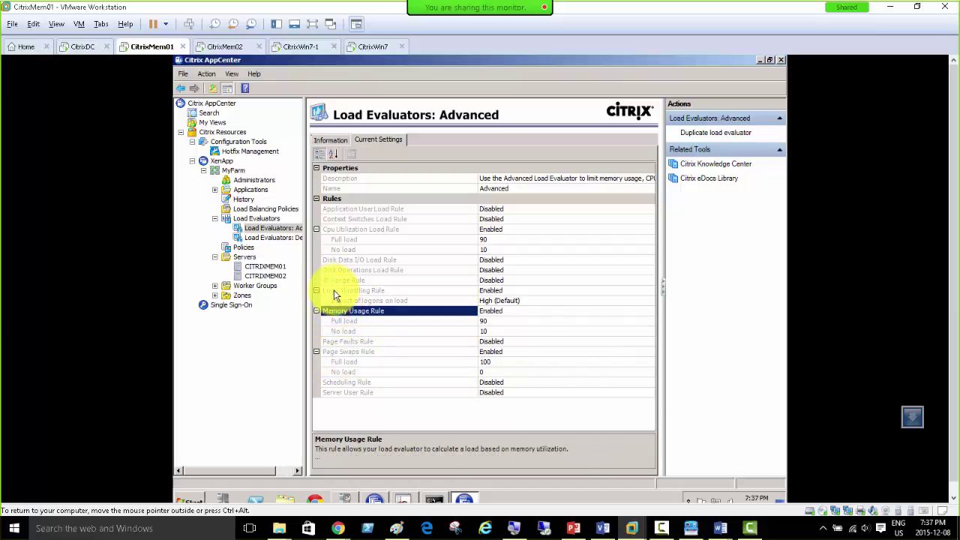
{"action": "left_click", "coordinate": [334, 290]}
{"action": "left_click", "coordinate": [333, 229]}
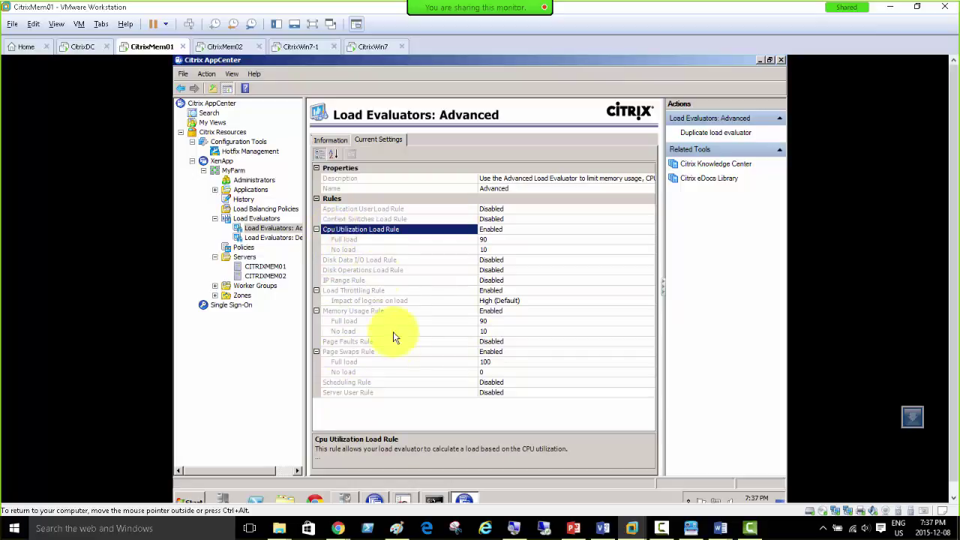
{"action": "left_click", "coordinate": [338, 291]}
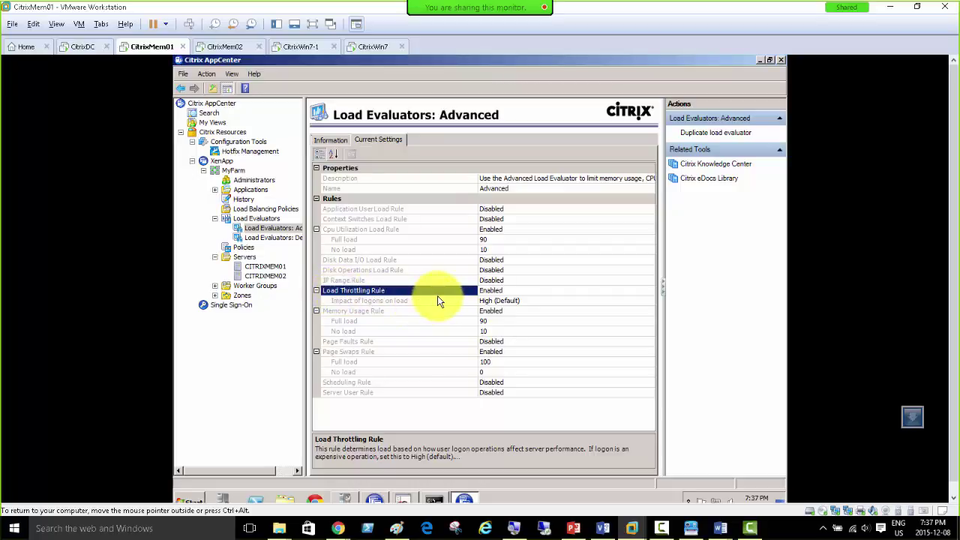
Step: Review what memory and CPU Full load 90 mean and the Page Swaps rule, then show the Default evaluator
{"action": "left_click", "coordinate": [345, 321]}
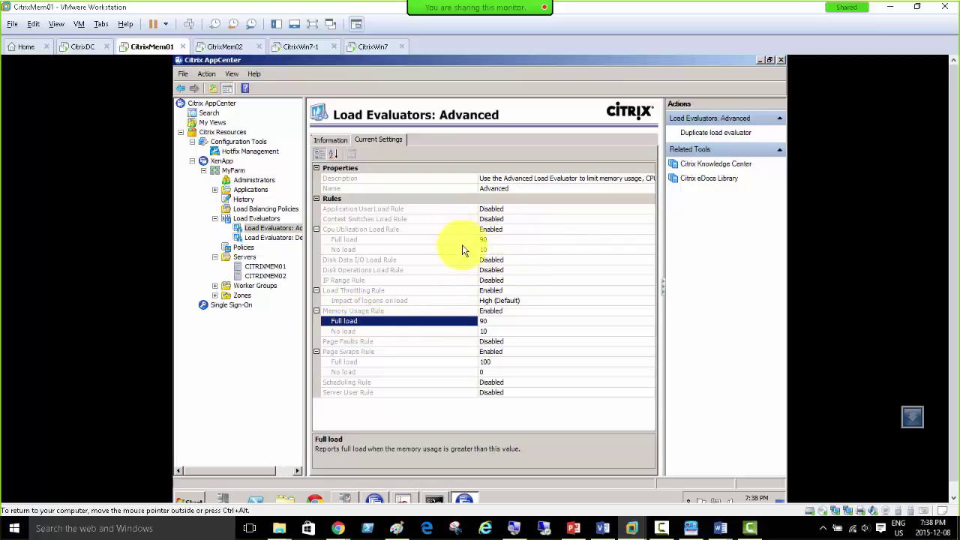
{"action": "left_click", "coordinate": [394, 242]}
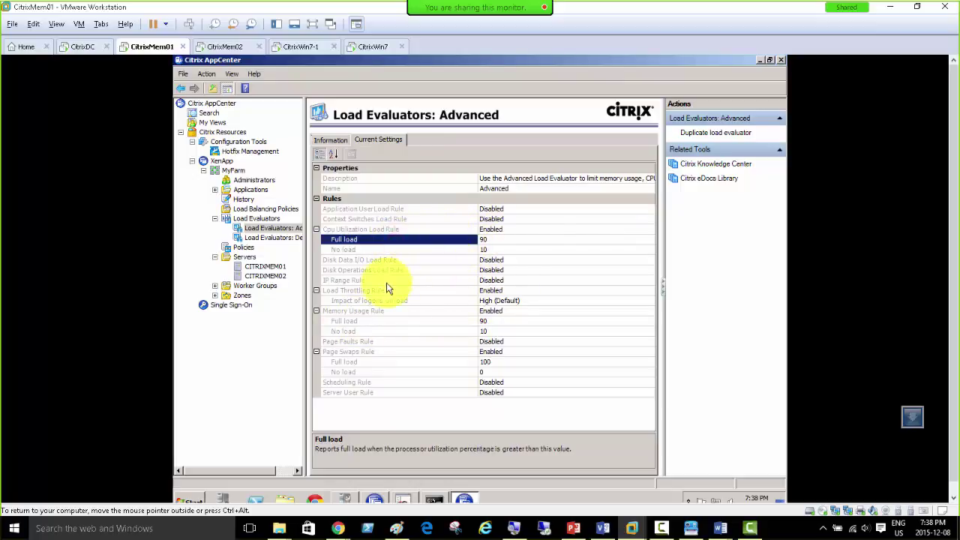
{"action": "left_click", "coordinate": [339, 294]}
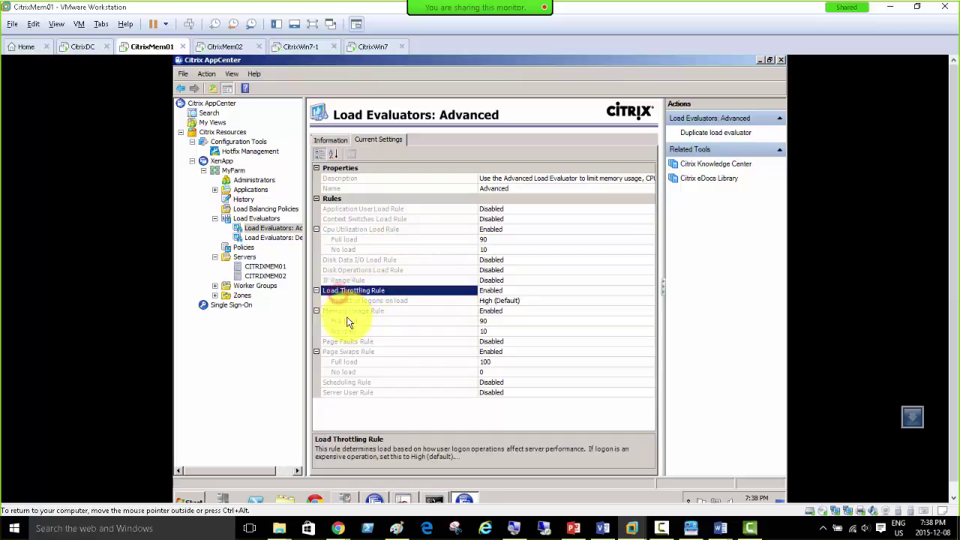
{"action": "left_click", "coordinate": [343, 312]}
{"action": "left_click", "coordinate": [346, 354]}
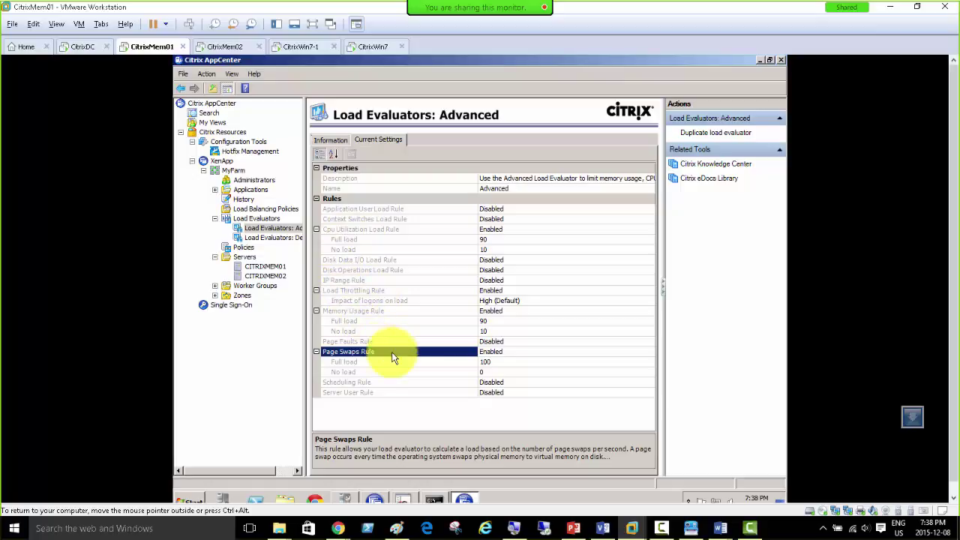
{"action": "left_click", "coordinate": [265, 239]}
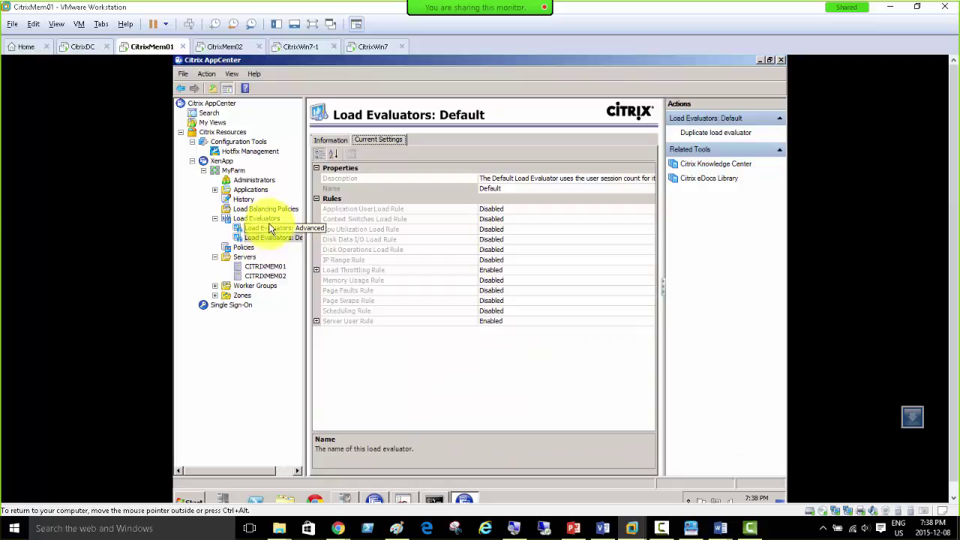
Step: Show the Load Evaluators list with Advanced and Default and their descriptions
{"action": "left_click", "coordinate": [249, 219]}
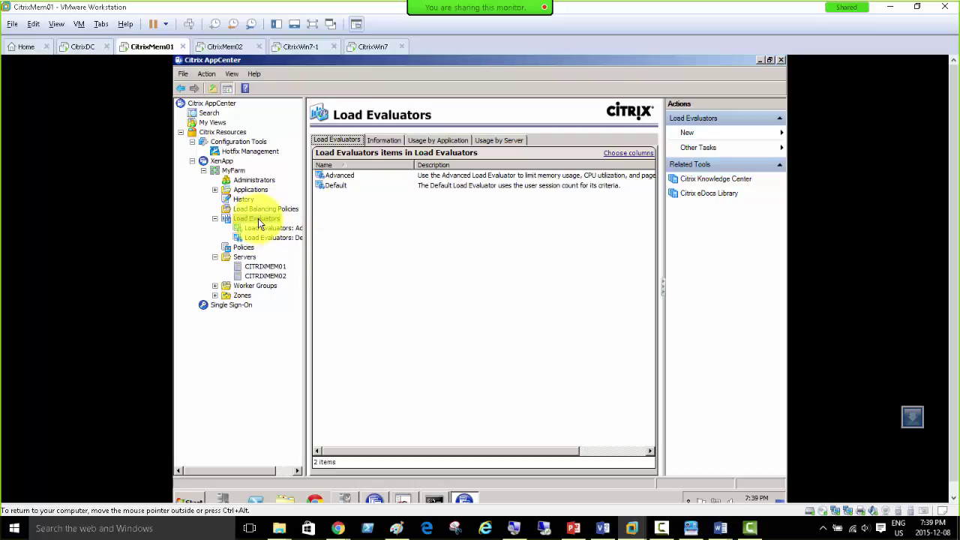
Step: Check Usage by Server (both servers on Default), then Usage by Application for the seven applications
{"action": "left_click", "coordinate": [495, 142]}
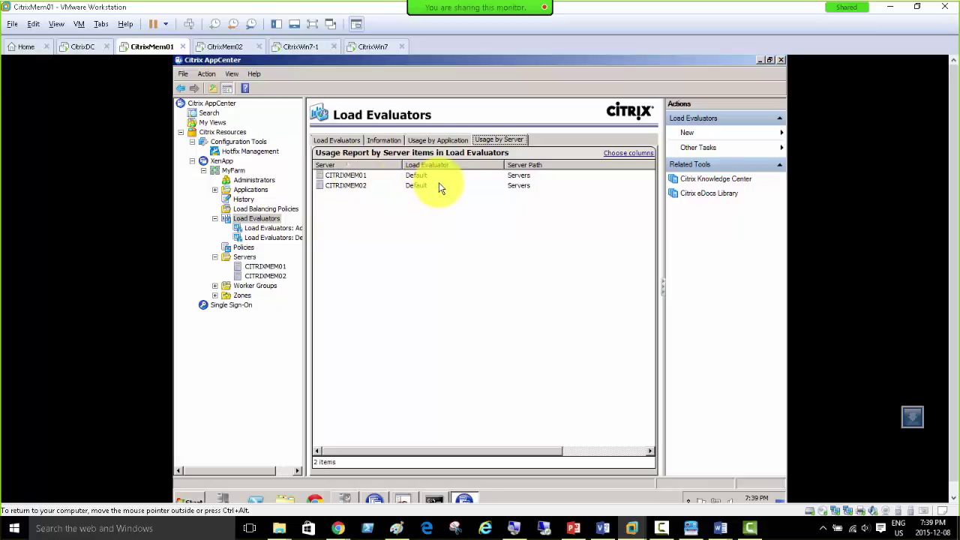
{"action": "left_click", "coordinate": [424, 142]}
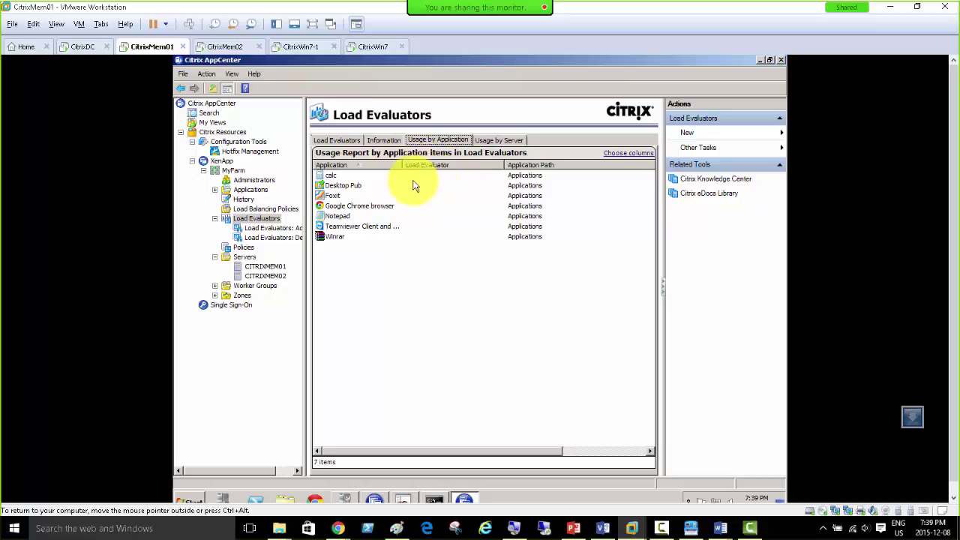
Step: Inspect Desktop Pub, then Foxit, then Desktop Pub again, each with no load evaluator attached
{"action": "left_click", "coordinate": [330, 189]}
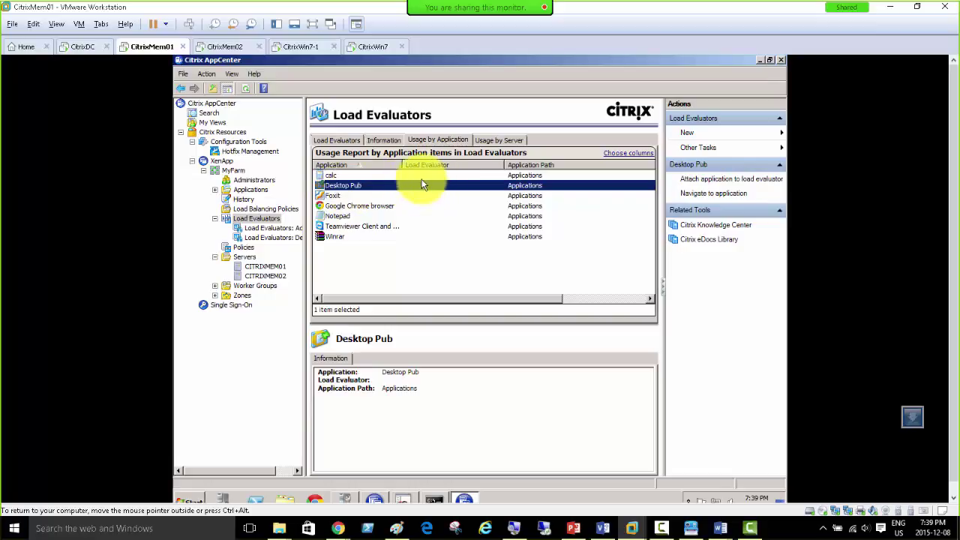
{"action": "left_click", "coordinate": [332, 195]}
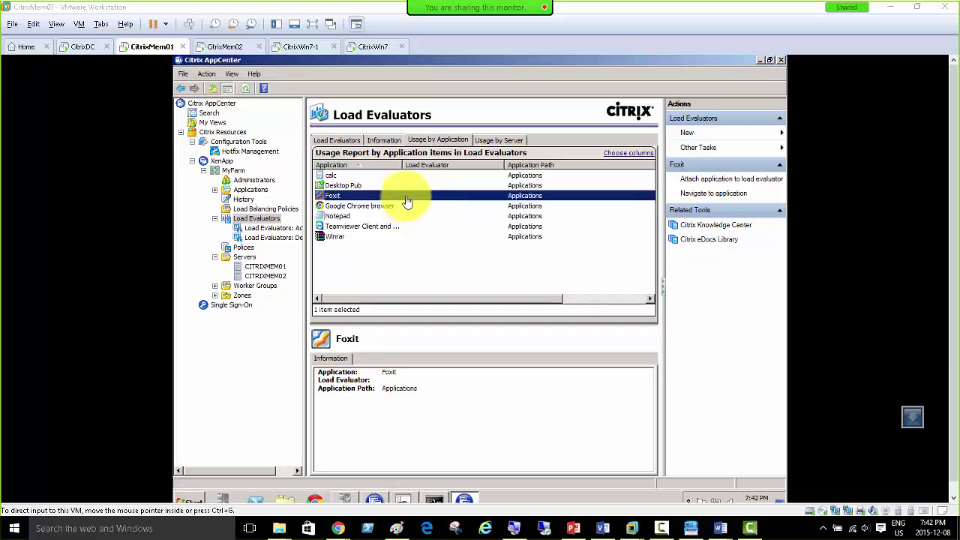
{"action": "left_click", "coordinate": [344, 186]}
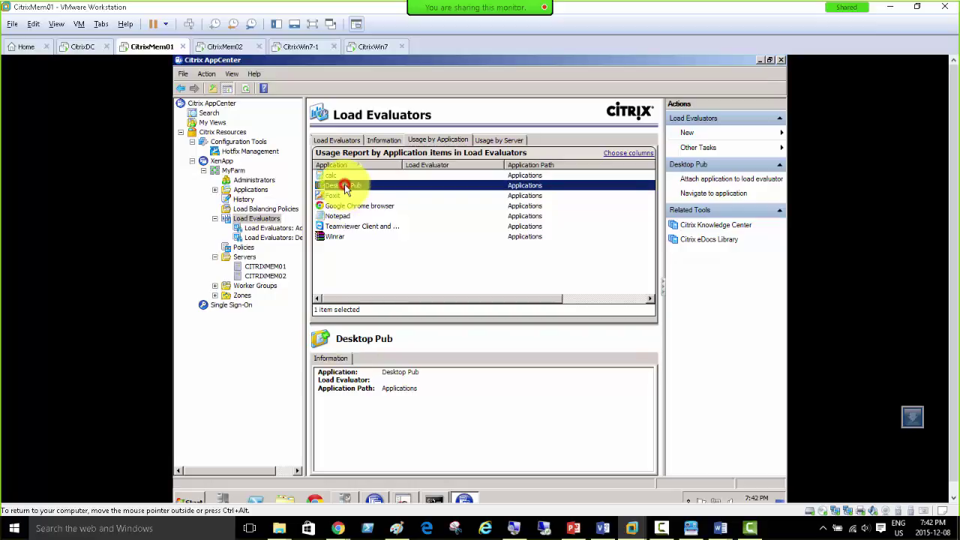
Step: Try attaching Desktop Pub and then Foxit to a load evaluator, closing without changes
{"action": "right_click", "coordinate": [329, 188]}
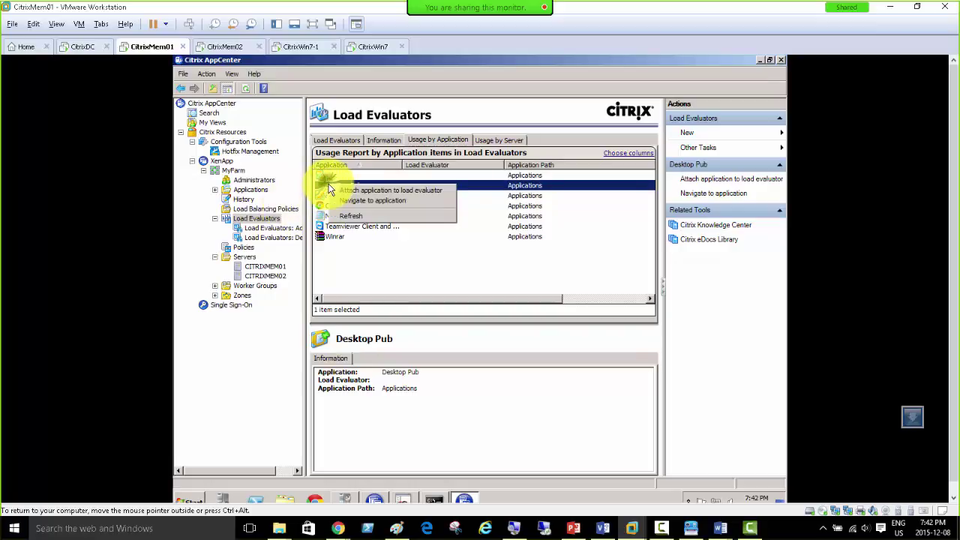
{"action": "left_click", "coordinate": [434, 196]}
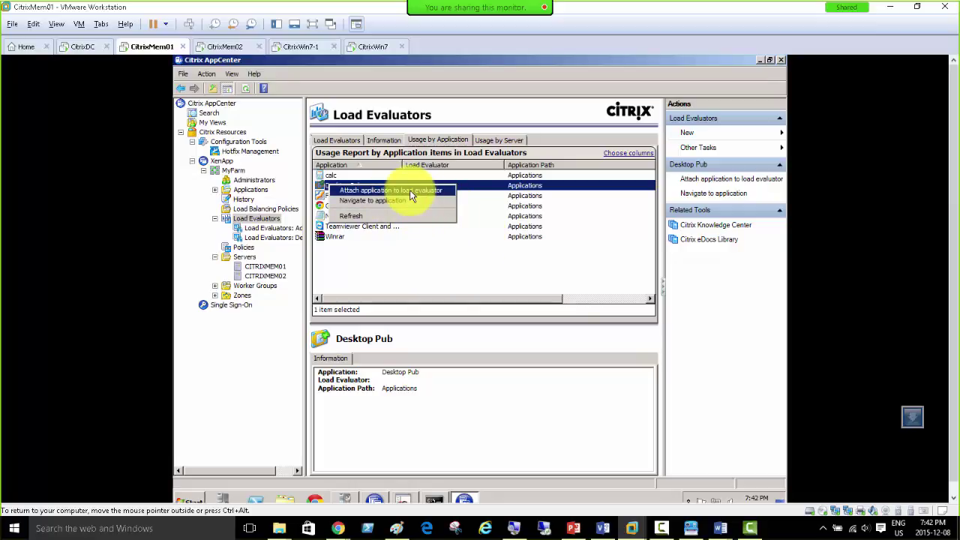
{"action": "left_click", "coordinate": [388, 261]}
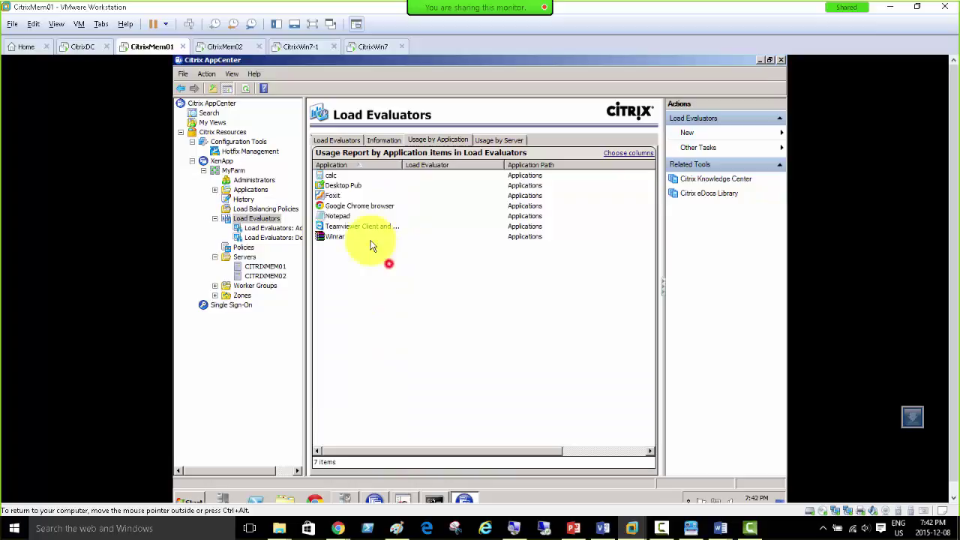
{"action": "left_click", "coordinate": [334, 196]}
{"action": "right_click", "coordinate": [335, 196]}
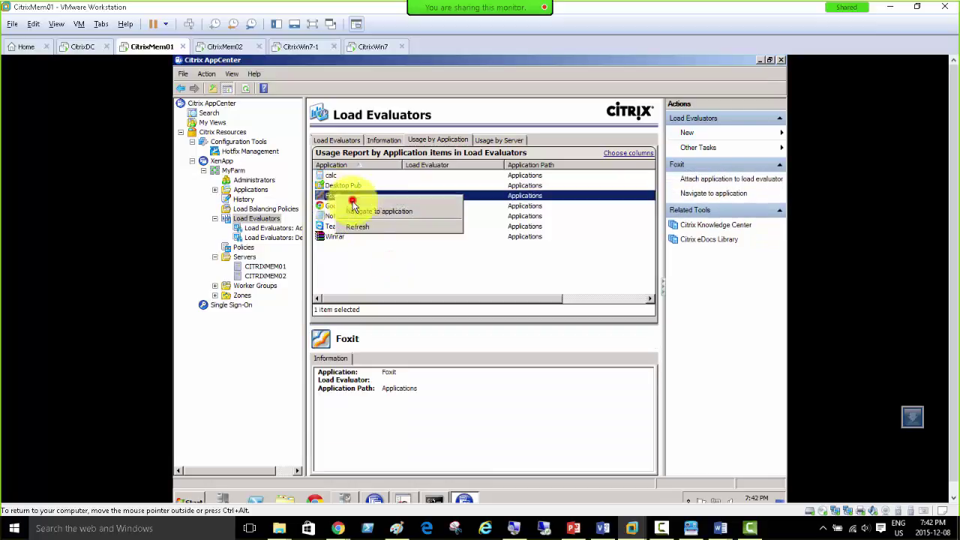
{"action": "left_click", "coordinate": [352, 201]}
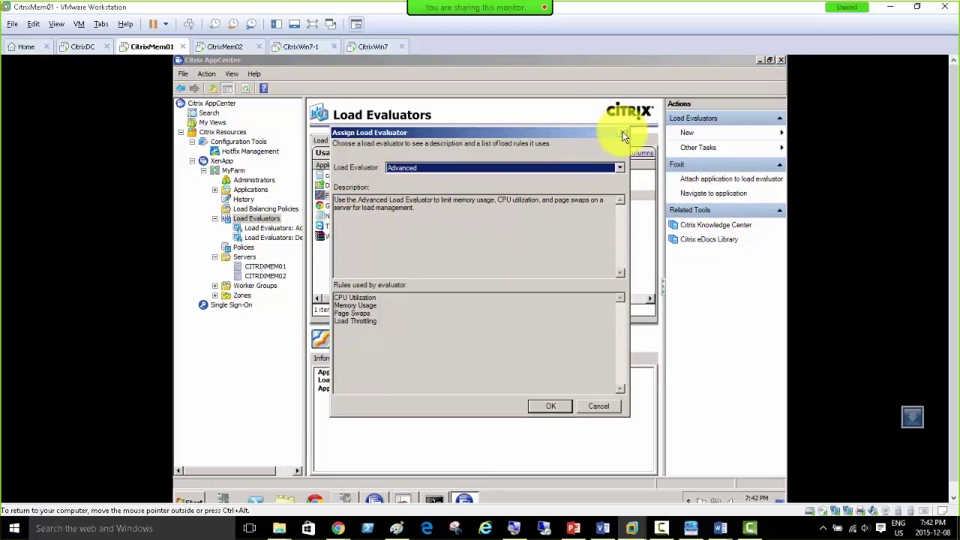
{"action": "left_click", "coordinate": [622, 132]}
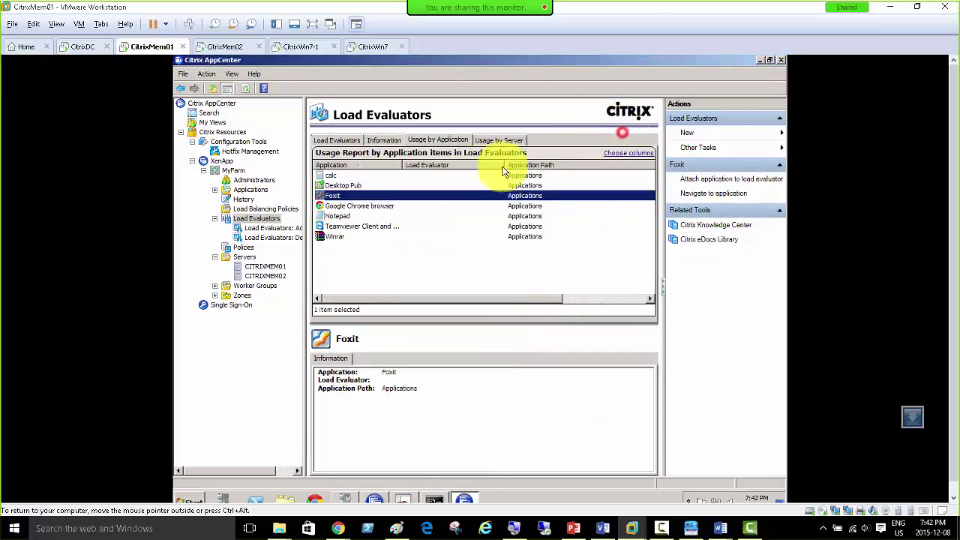
Step: Bring up the Foxit row's context menu in the Usage by Application list
{"action": "right_click", "coordinate": [336, 199]}
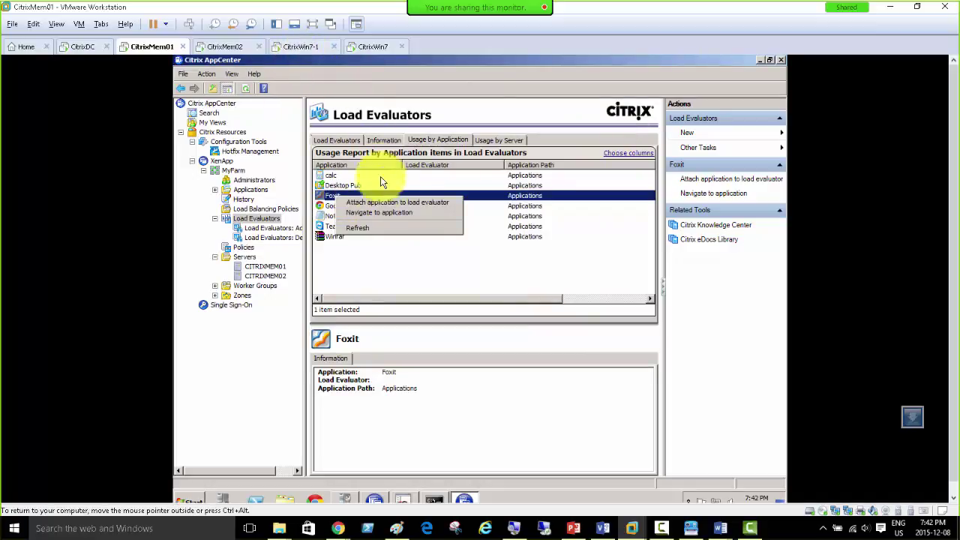
{"action": "right_click", "coordinate": [345, 185]}
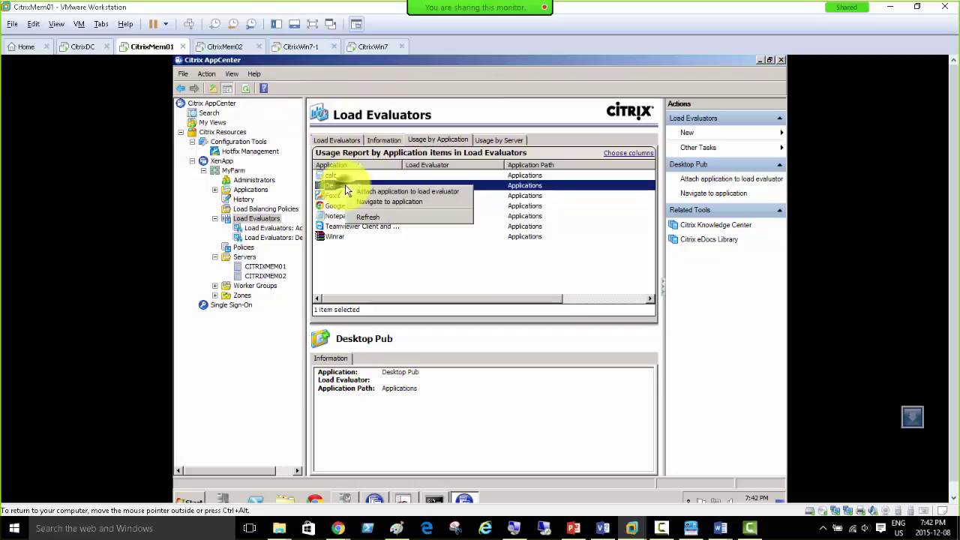
{"action": "left_click", "coordinate": [337, 196]}
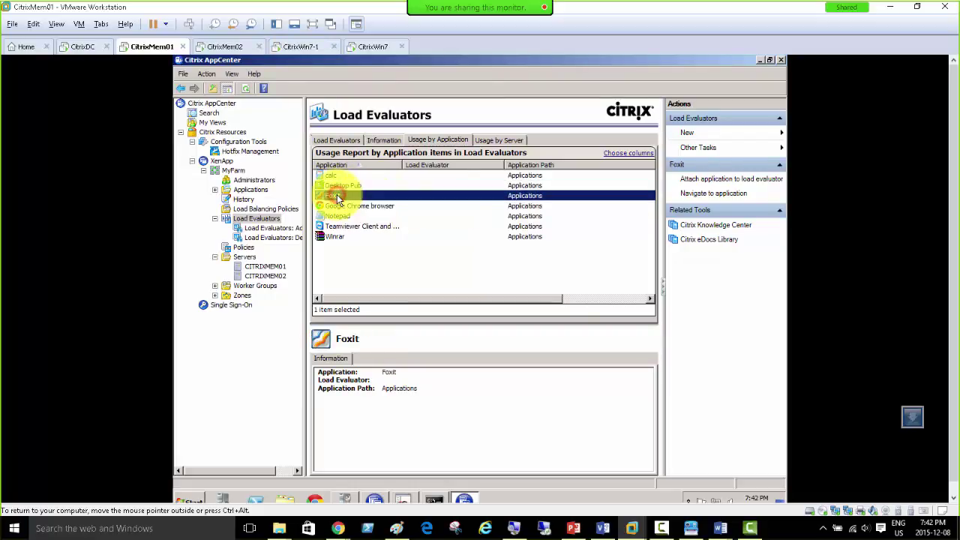
{"action": "right_click", "coordinate": [336, 194]}
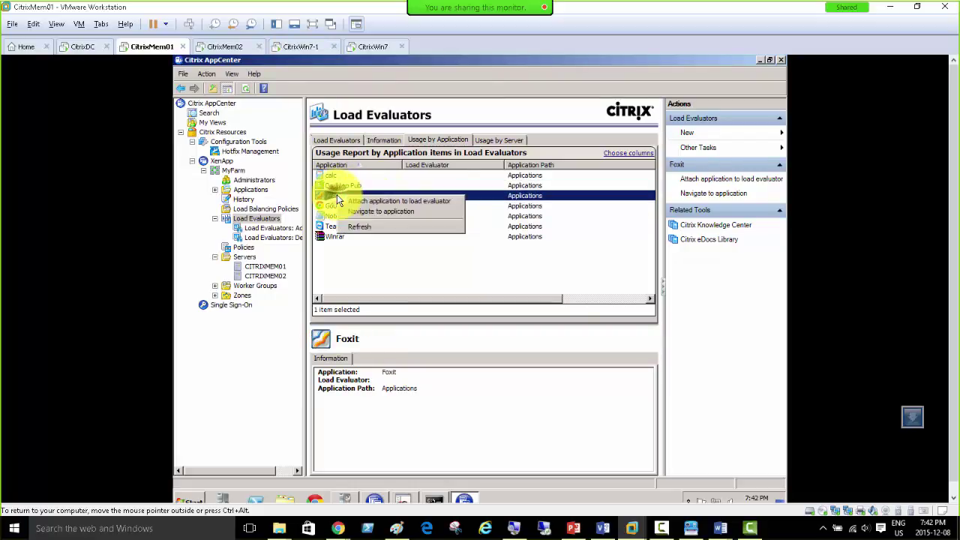
Step: Pick Default as Foxit's load evaluator and review its Server User Load and Load Throttling rules
{"action": "left_click", "coordinate": [439, 202]}
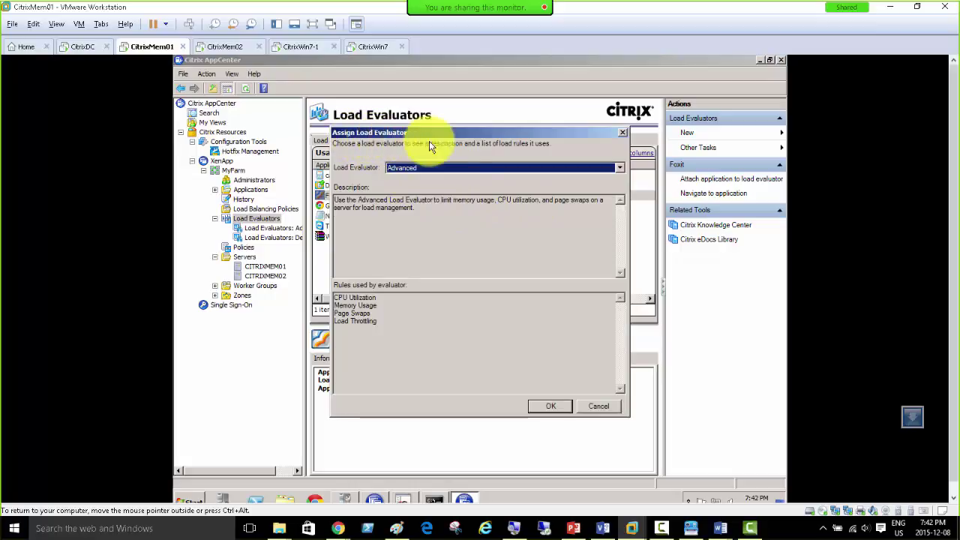
{"action": "left_click", "coordinate": [432, 171]}
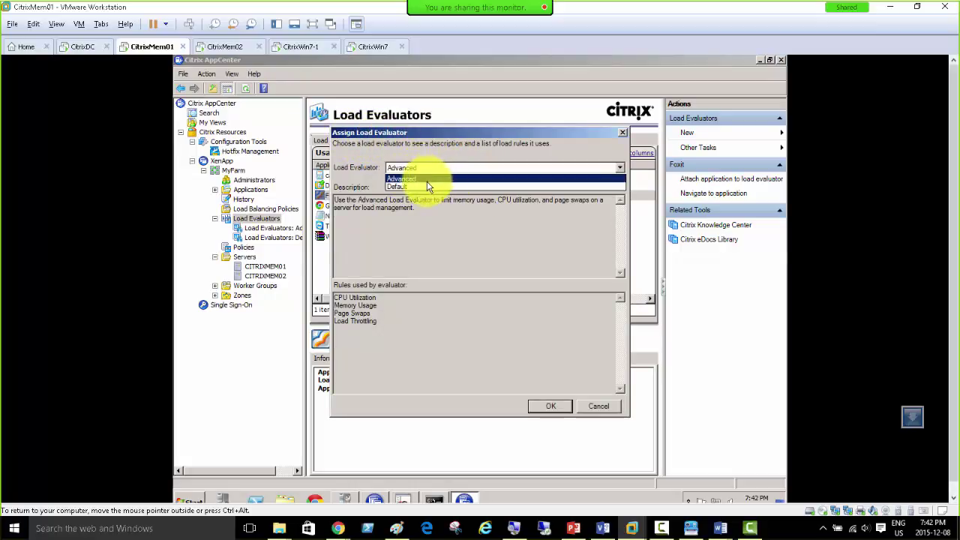
{"action": "left_click", "coordinate": [424, 186]}
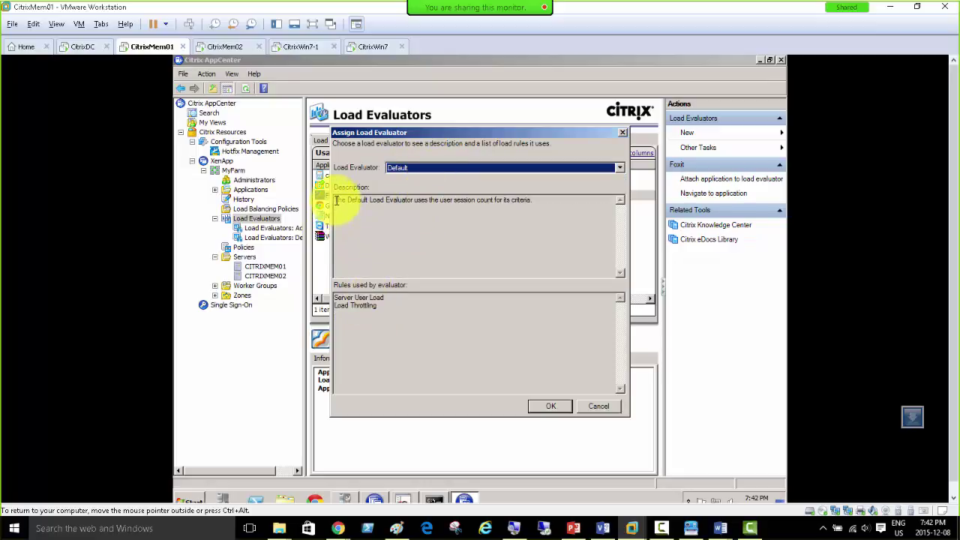
{"action": "left_click_drag", "start_coordinate": [335, 199], "coordinate": [466, 200]}
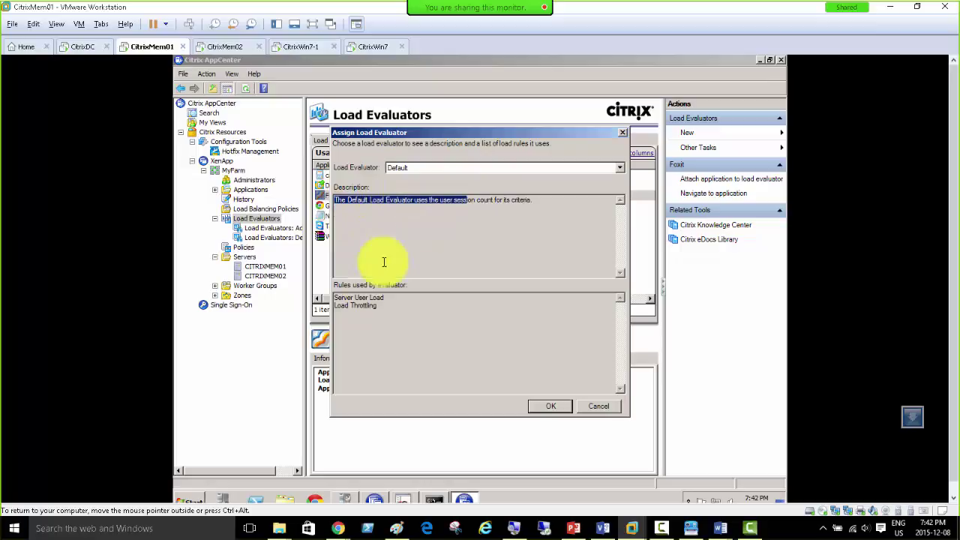
{"action": "left_click_drag", "start_coordinate": [392, 298], "coordinate": [330, 298]}
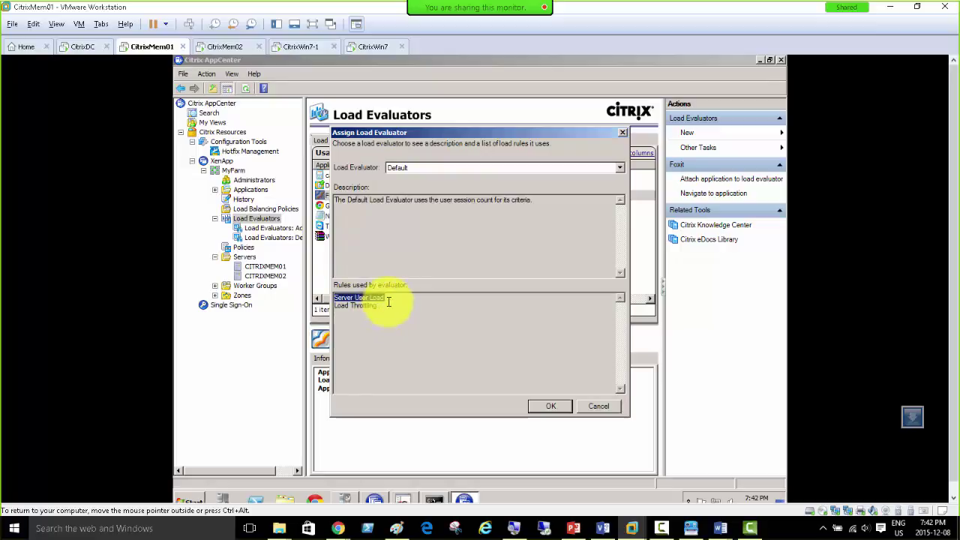
{"action": "left_click_drag", "start_coordinate": [395, 139], "coordinate": [456, 141]}
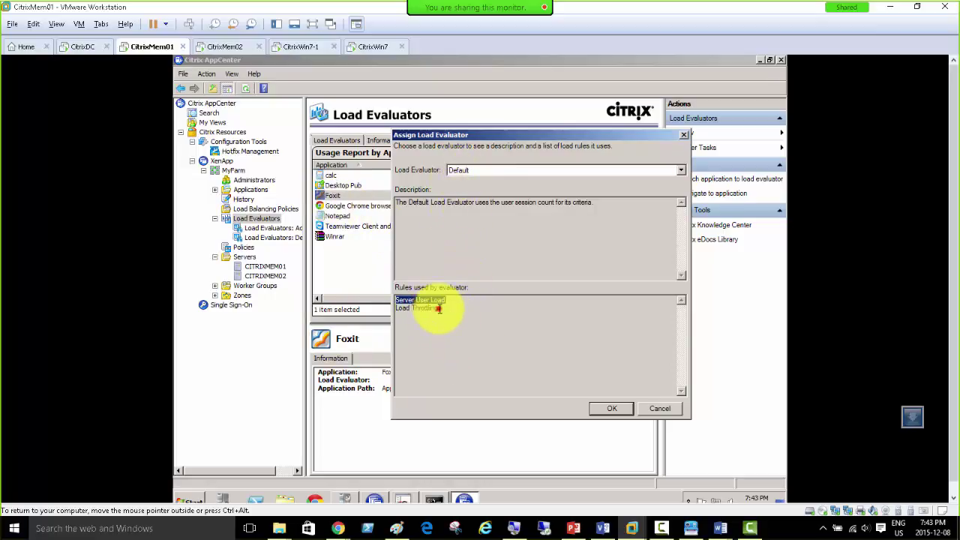
{"action": "left_click", "coordinate": [416, 308]}
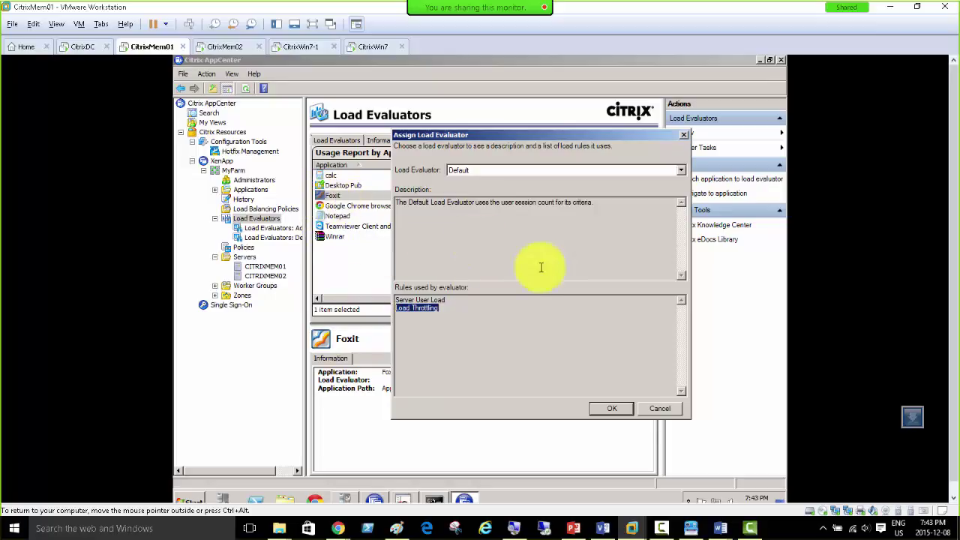
Step: Choose Advanced for Foxit, review its CPU, memory and page swap rules, and confirm
{"action": "left_click", "coordinate": [465, 171]}
{"action": "left_click", "coordinate": [467, 184]}
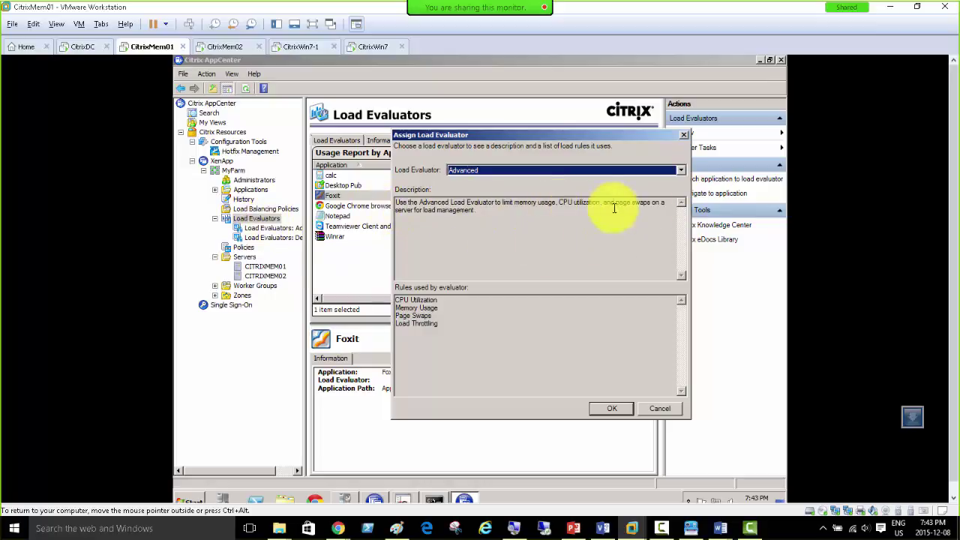
{"action": "left_click_drag", "start_coordinate": [559, 203], "coordinate": [597, 205]}
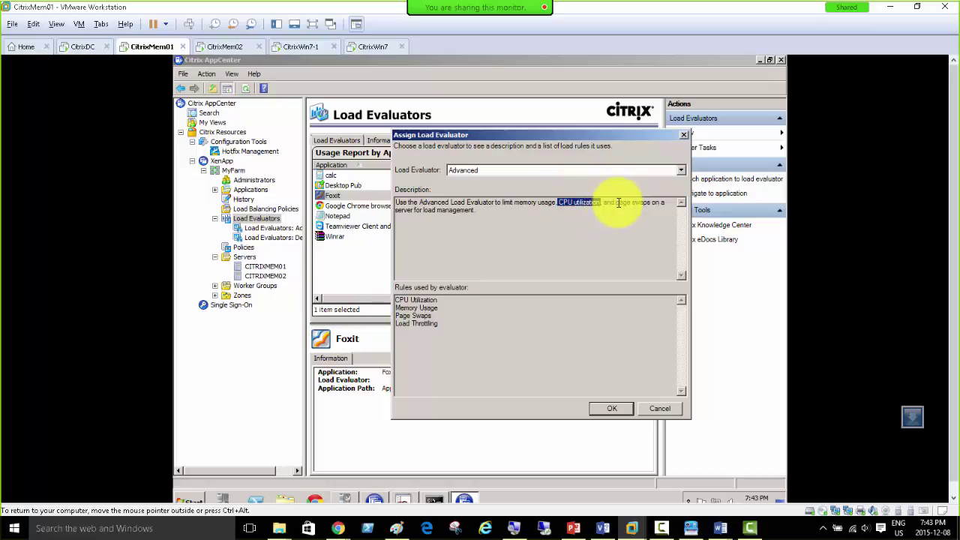
{"action": "left_click_drag", "start_coordinate": [616, 202], "coordinate": [660, 203]}
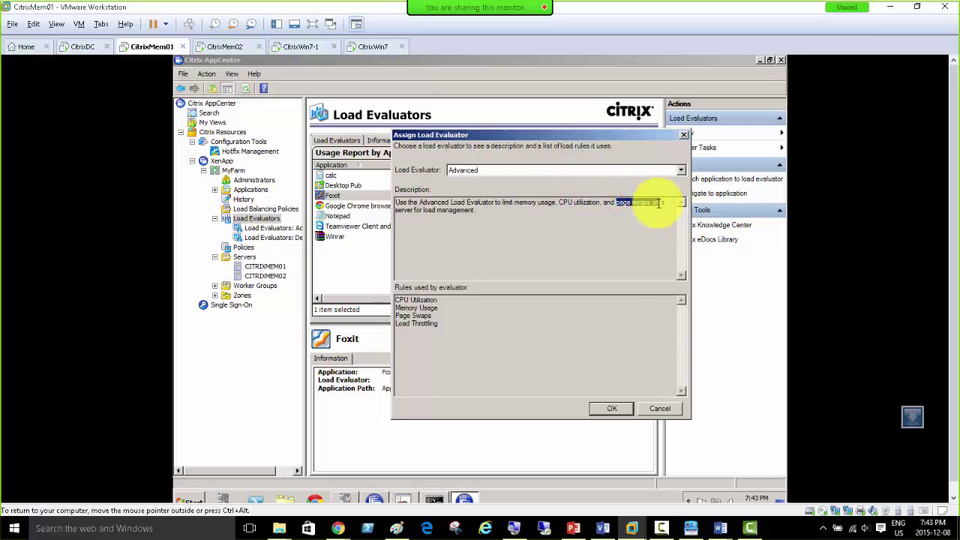
{"action": "left_click_drag", "start_coordinate": [396, 308], "coordinate": [453, 307]}
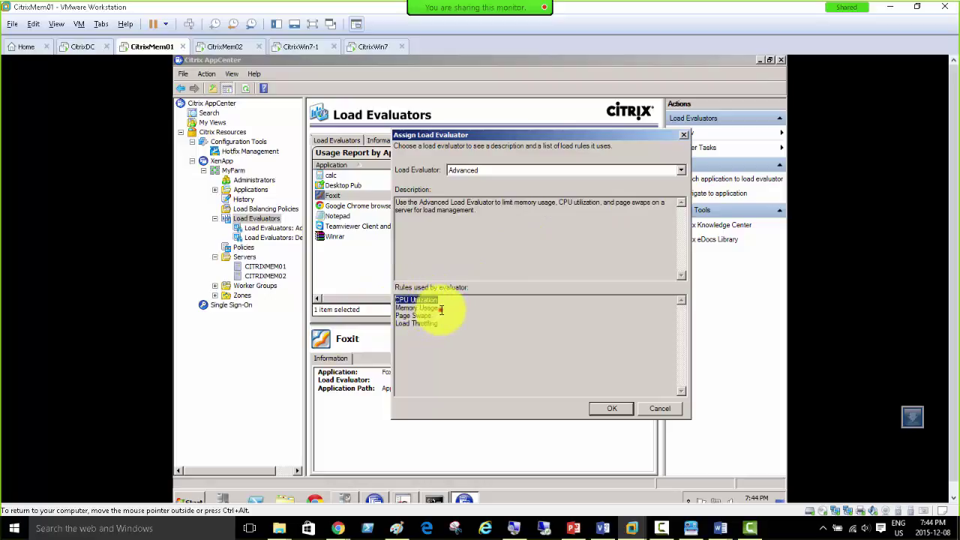
{"action": "left_click", "coordinate": [441, 308]}
{"action": "left_click_drag", "start_coordinate": [435, 316], "coordinate": [395, 323]}
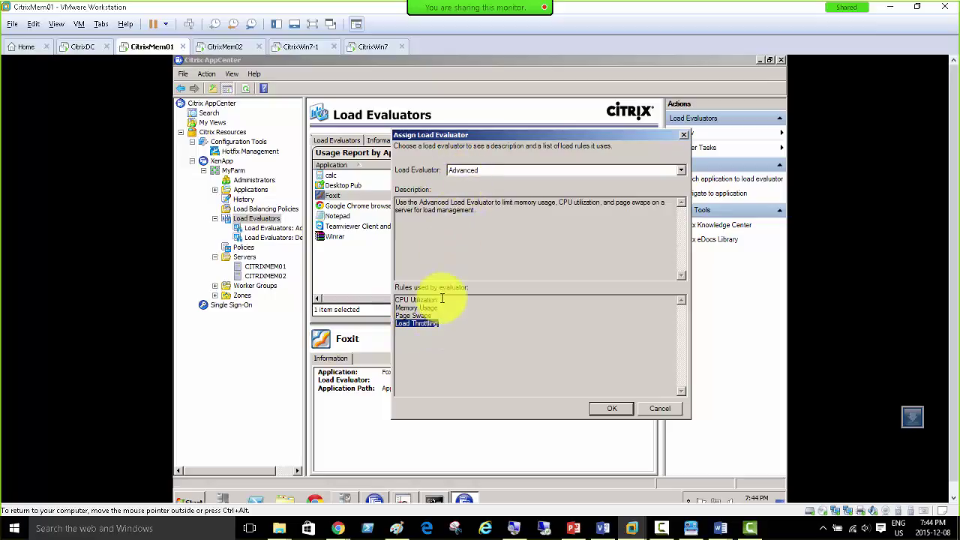
{"action": "left_click", "coordinate": [435, 299]}
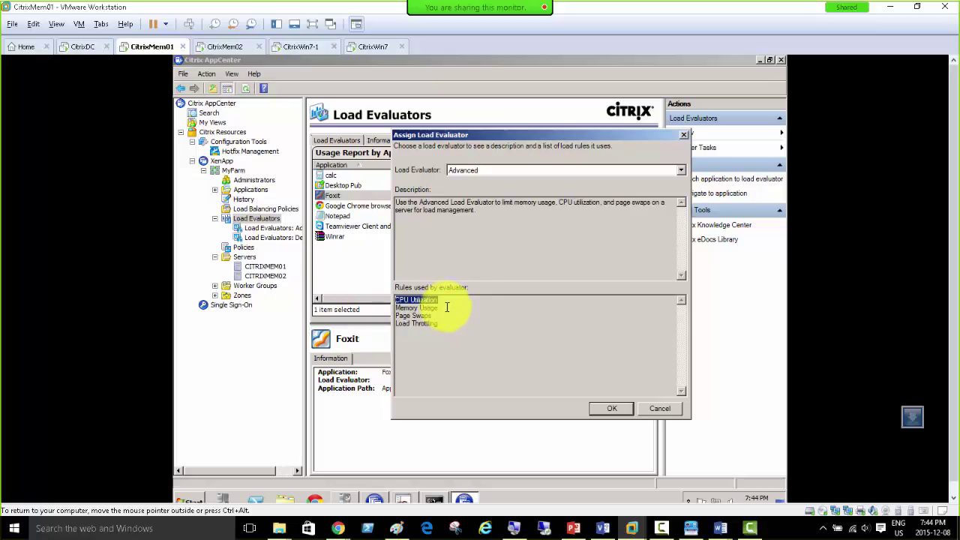
{"action": "left_click", "coordinate": [612, 412]}
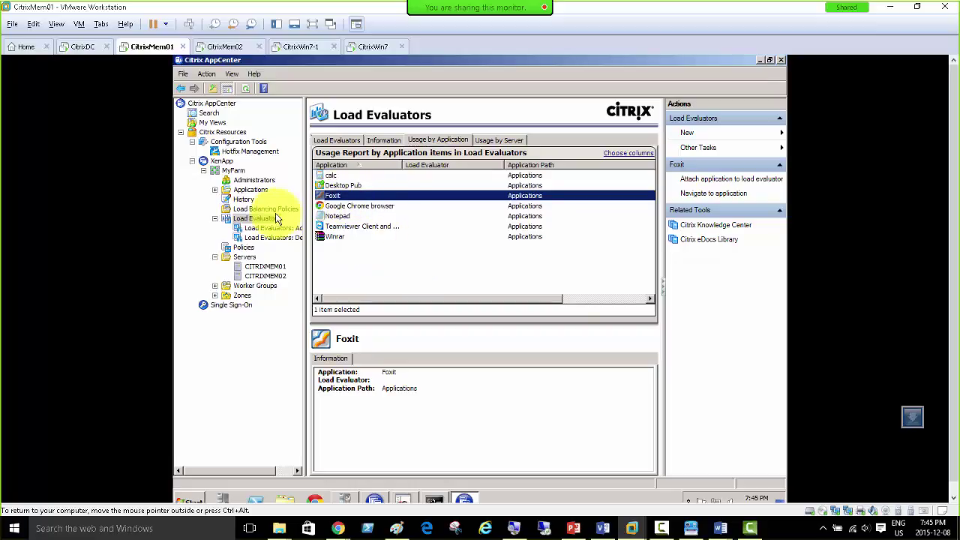
Step: Refresh the Load Evaluators usage report and select Foxit to confirm it uses Advanced
{"action": "right_click", "coordinate": [255, 219]}
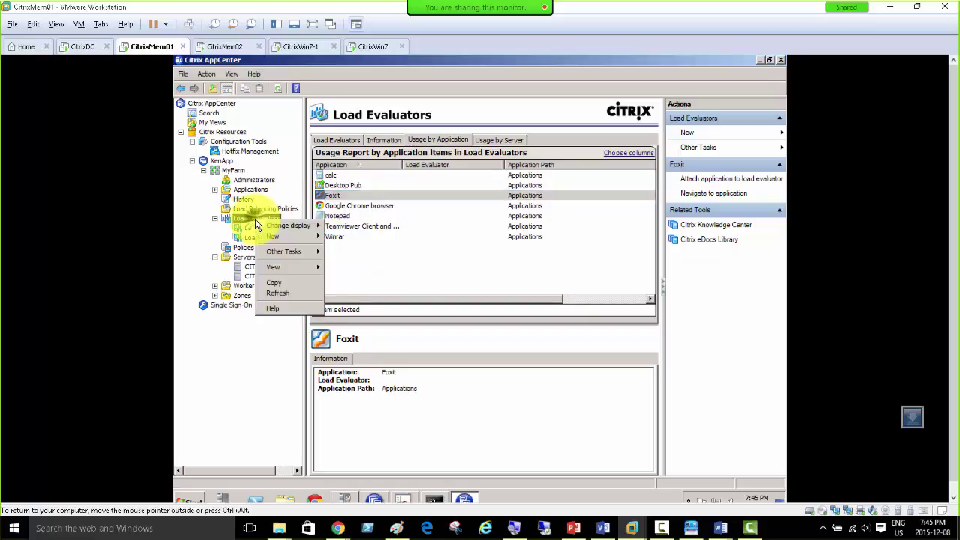
{"action": "left_click", "coordinate": [279, 292]}
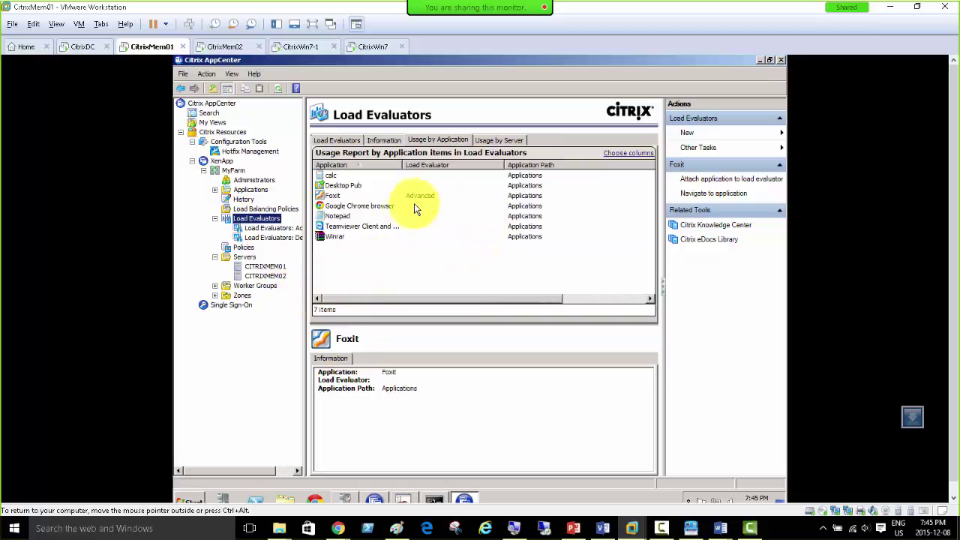
{"action": "left_click", "coordinate": [334, 195]}
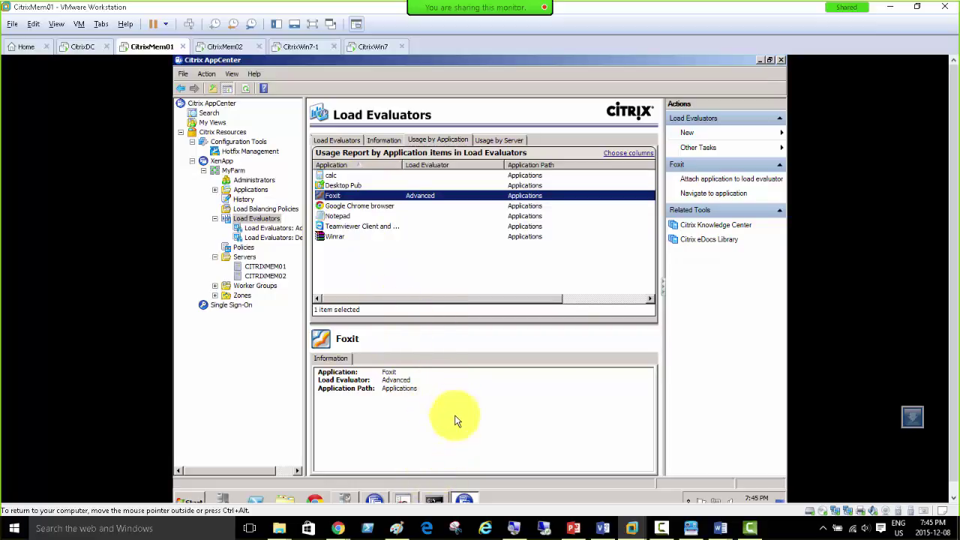
Step: Clear the prompt with cls, run query farm /load (both servers at 100), and switch to CitrixWin7-1
{"action": "left_click", "coordinate": [436, 498]}
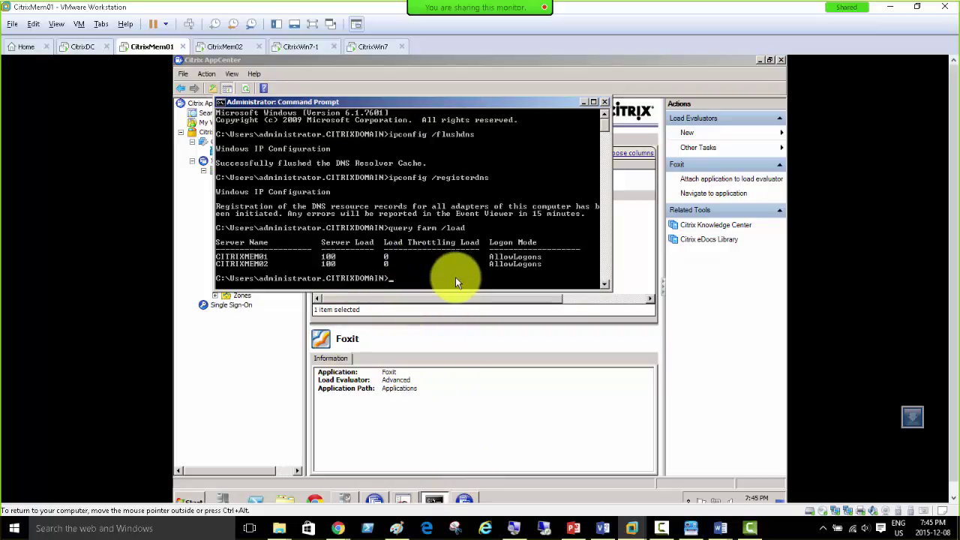
{"action": "type", "text": "cls"}
{"action": "key", "text": "Return"}
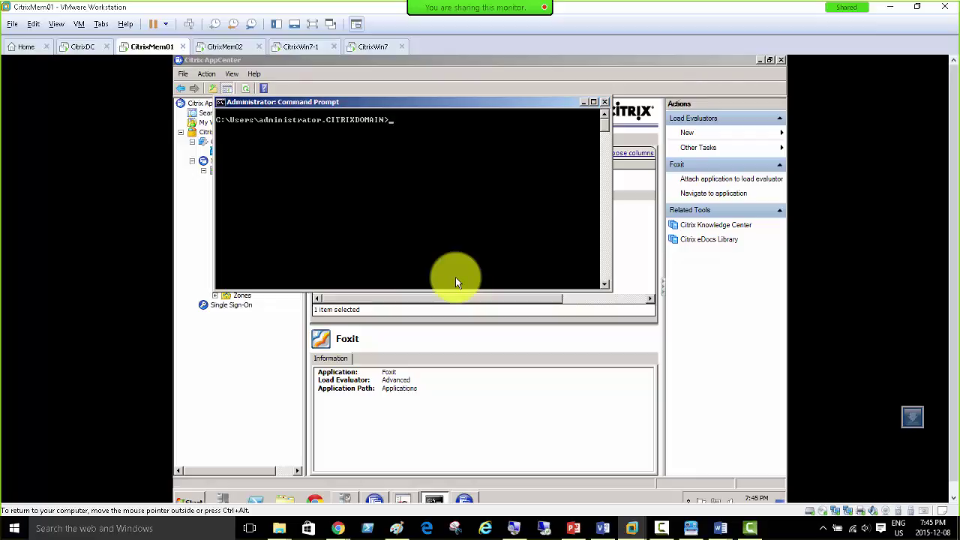
{"action": "type", "text": "cls"}
{"action": "key", "text": "Return"}
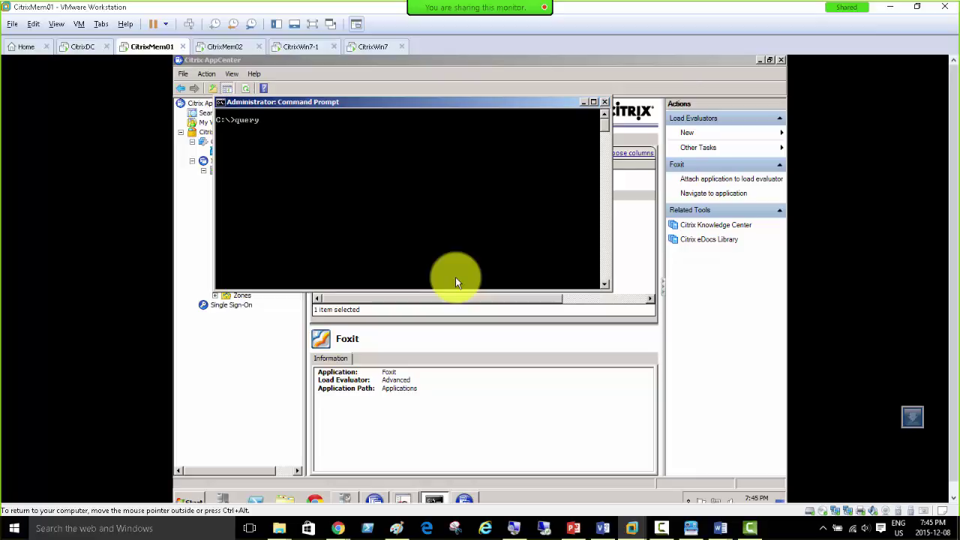
{"action": "type", "text": "query farm /load"}
{"action": "key", "text": "Return"}
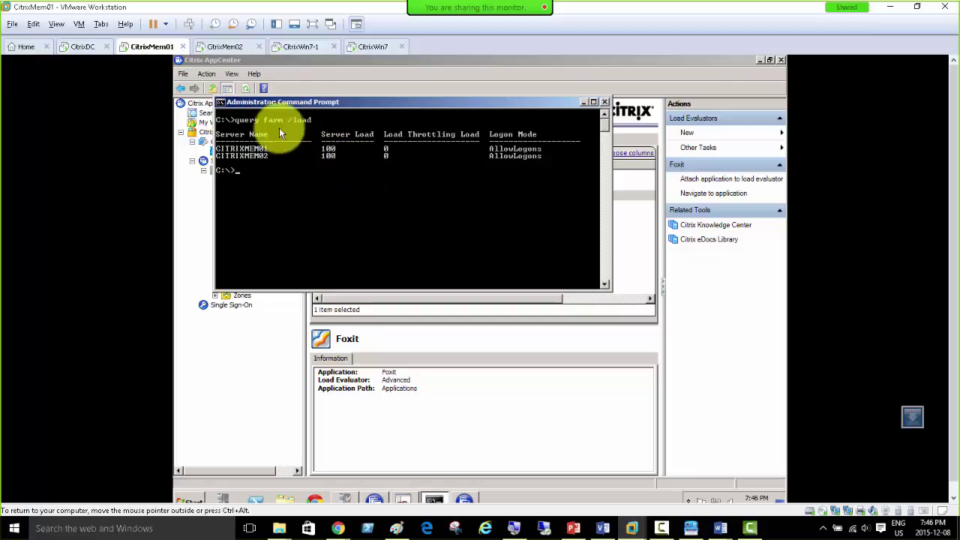
{"action": "left_click", "coordinate": [298, 49]}
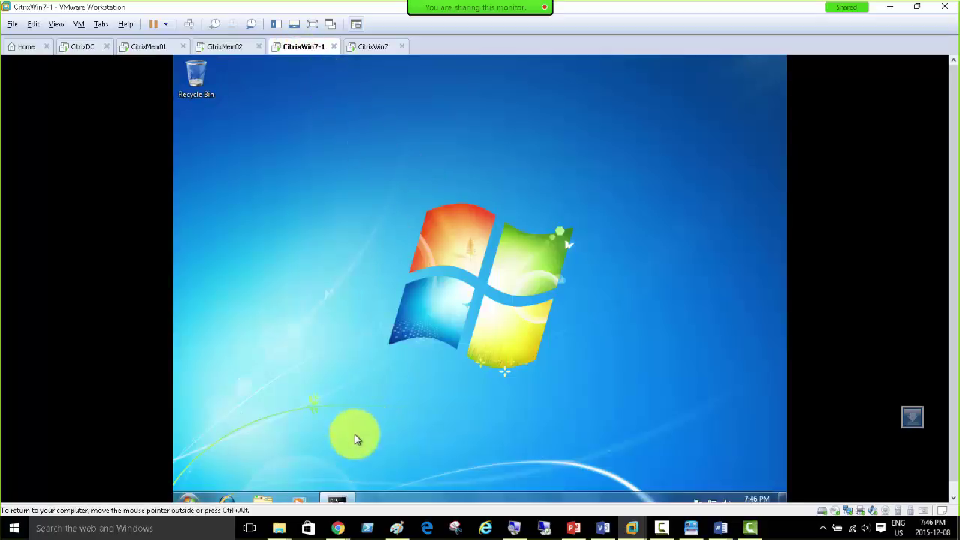
Step: Send Ctrl+Alt+Del on CitrixWin7 and log on as domain administrator with the account password
{"action": "left_click", "coordinate": [372, 47]}
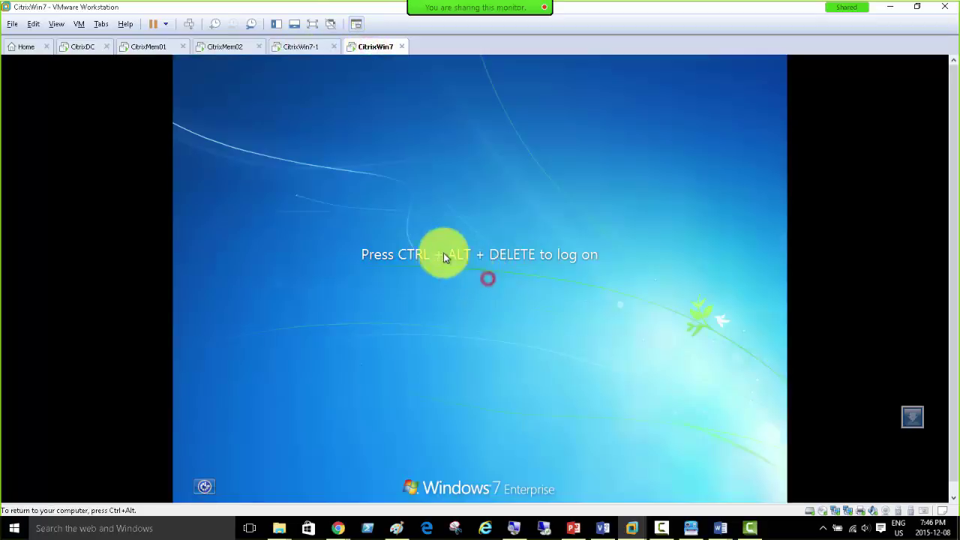
{"action": "left_click", "coordinate": [189, 24]}
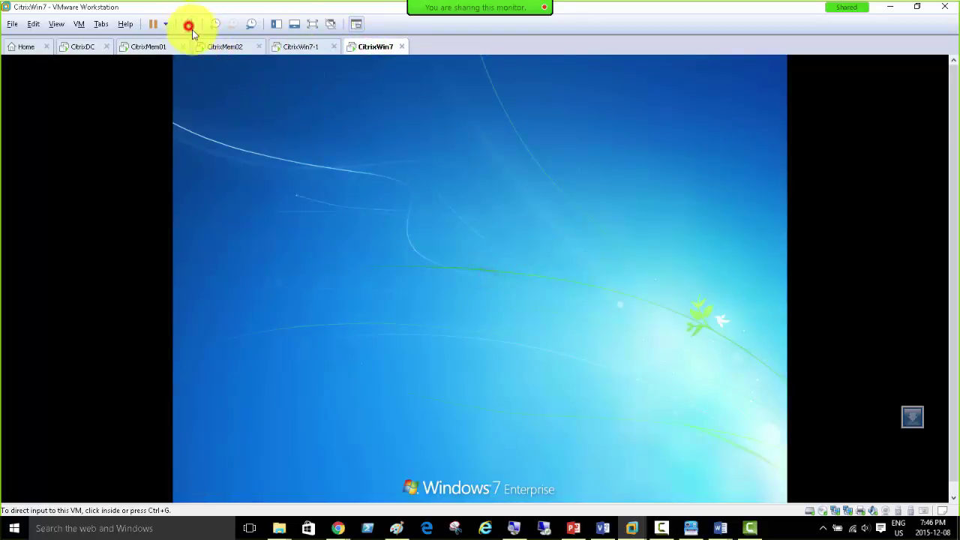
{"action": "left_click", "coordinate": [490, 350]}
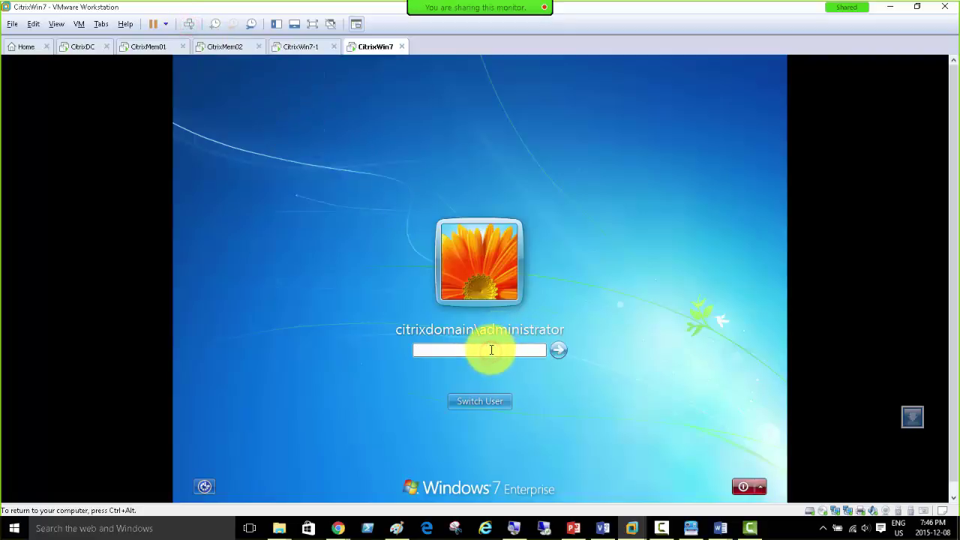
{"action": "left_click", "coordinate": [150, 47]}
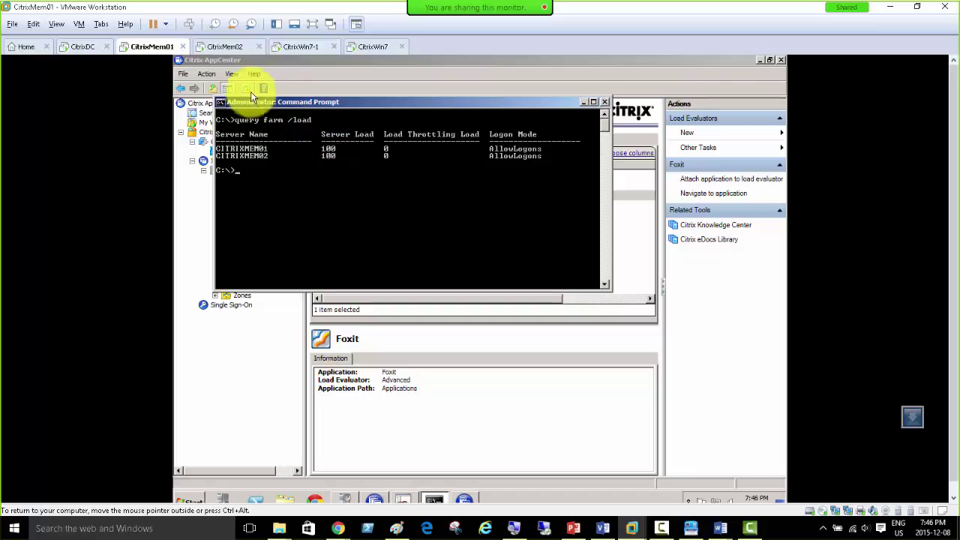
{"action": "left_click", "coordinate": [307, 47]}
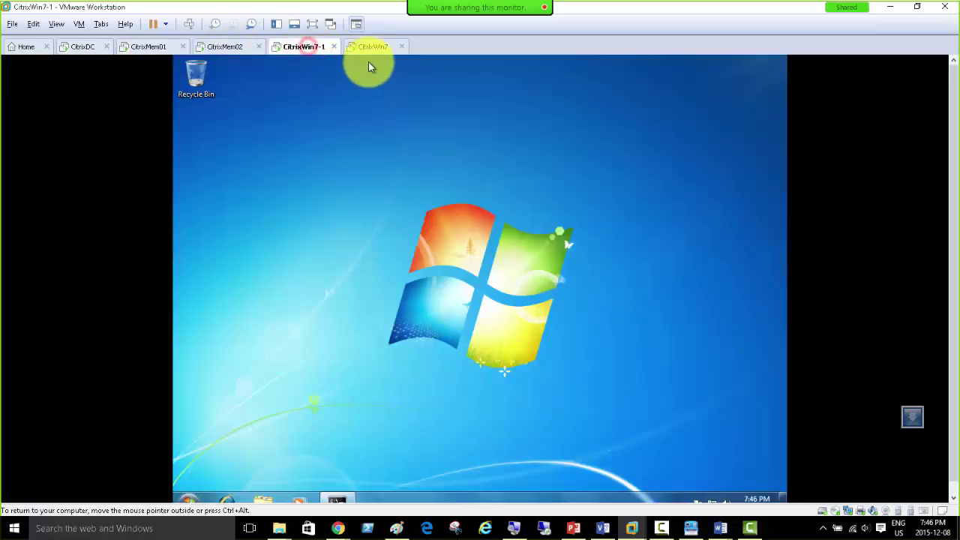
{"action": "left_click", "coordinate": [370, 48]}
{"action": "left_click", "coordinate": [450, 348]}
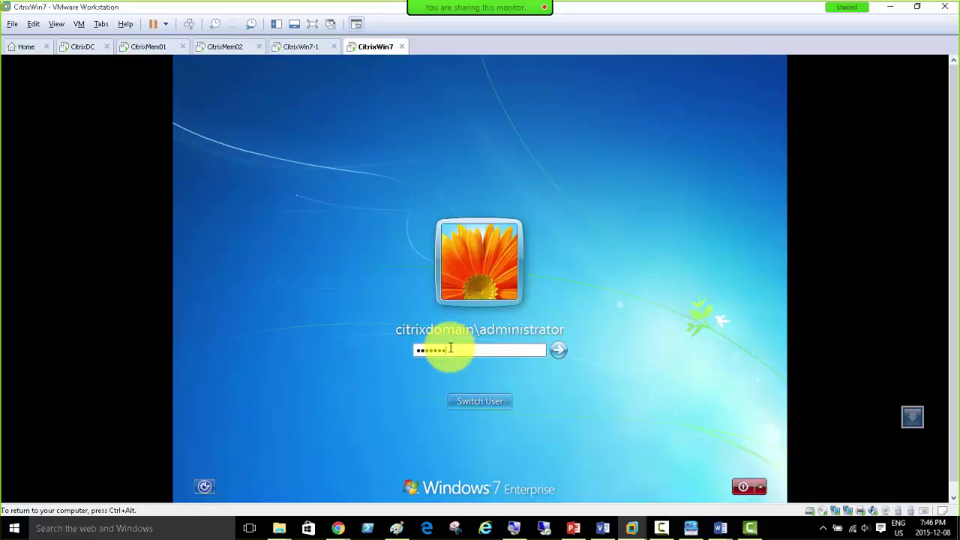
{"action": "key", "text": "Return"}
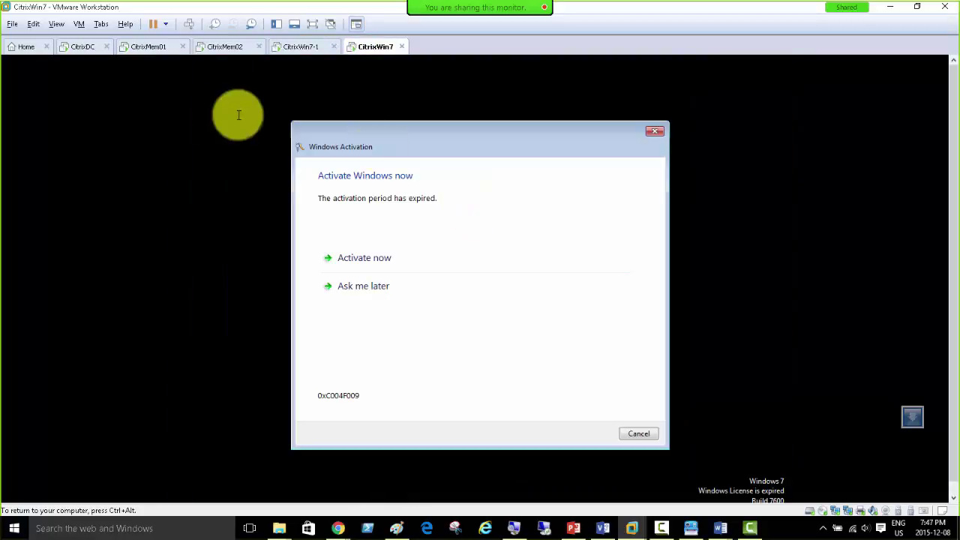
Step: Postpone Windows activation, close the genuine software notice, and launch Internet Explorer on CitrixWin7
{"action": "left_click", "coordinate": [369, 288]}
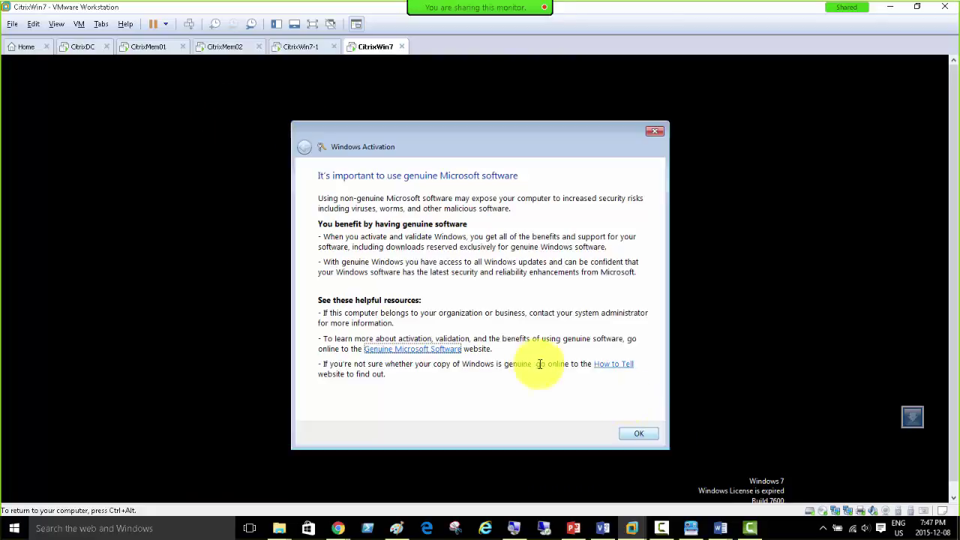
{"action": "left_click", "coordinate": [633, 434]}
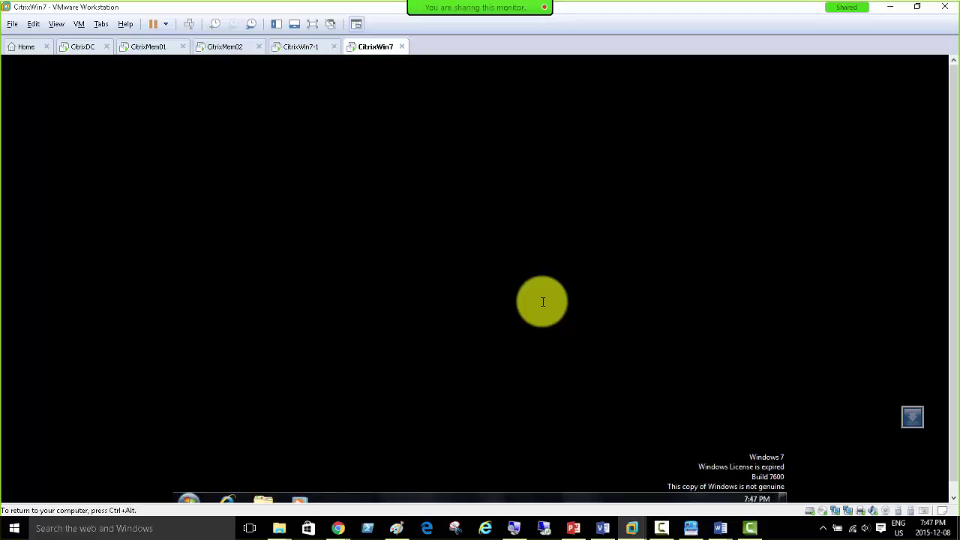
{"action": "left_click", "coordinate": [401, 224]}
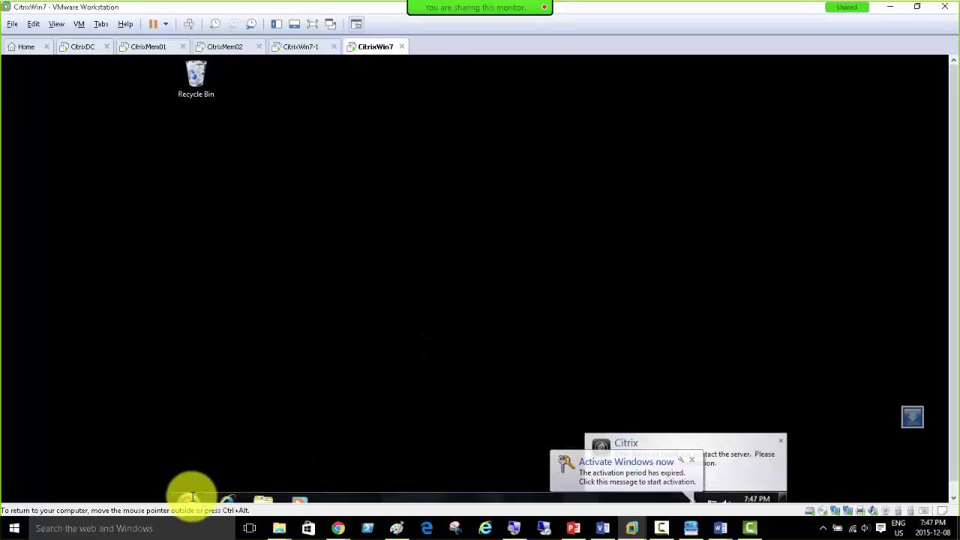
{"action": "left_click", "coordinate": [225, 501]}
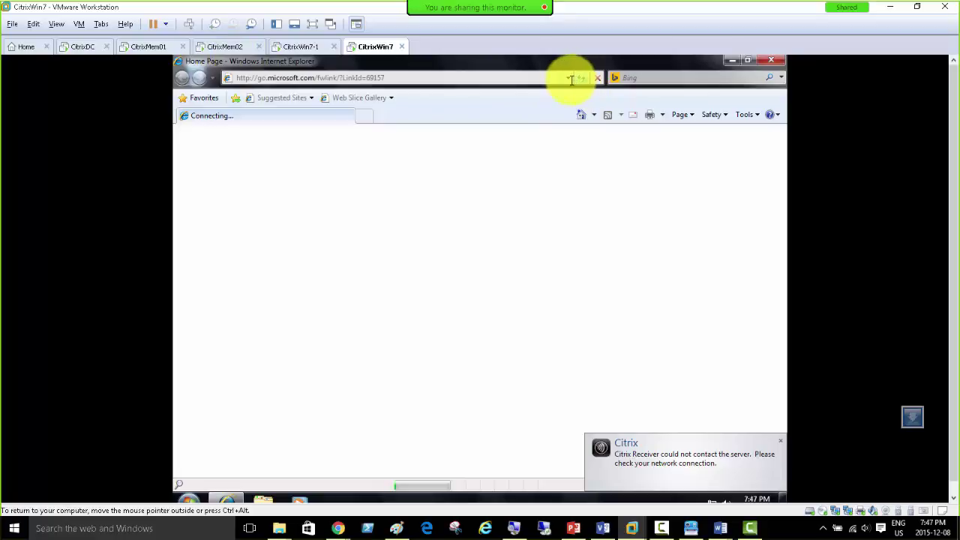
Step: Open the citrixmem01 XenApp site and log on as administrator with user name, password and domain
{"action": "left_click", "coordinate": [569, 79]}
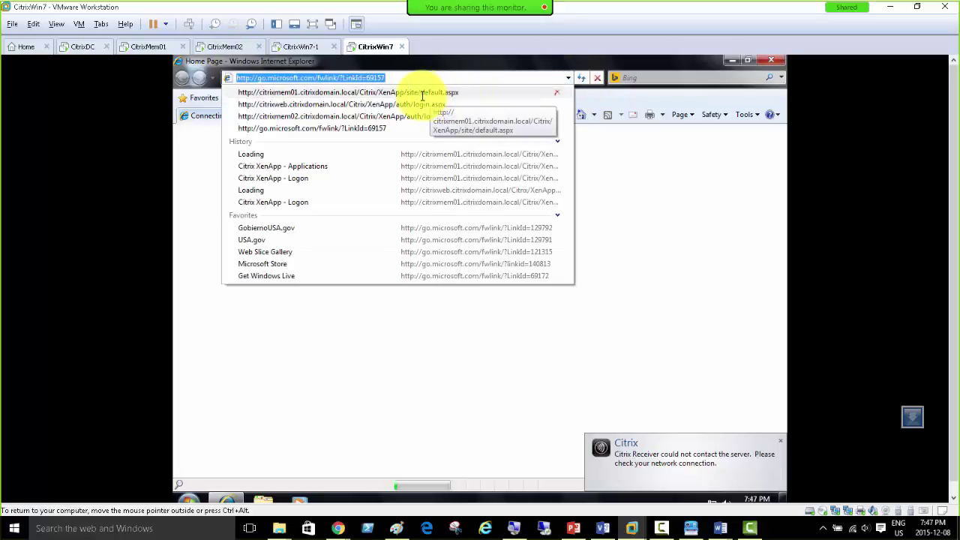
{"action": "left_click", "coordinate": [412, 92]}
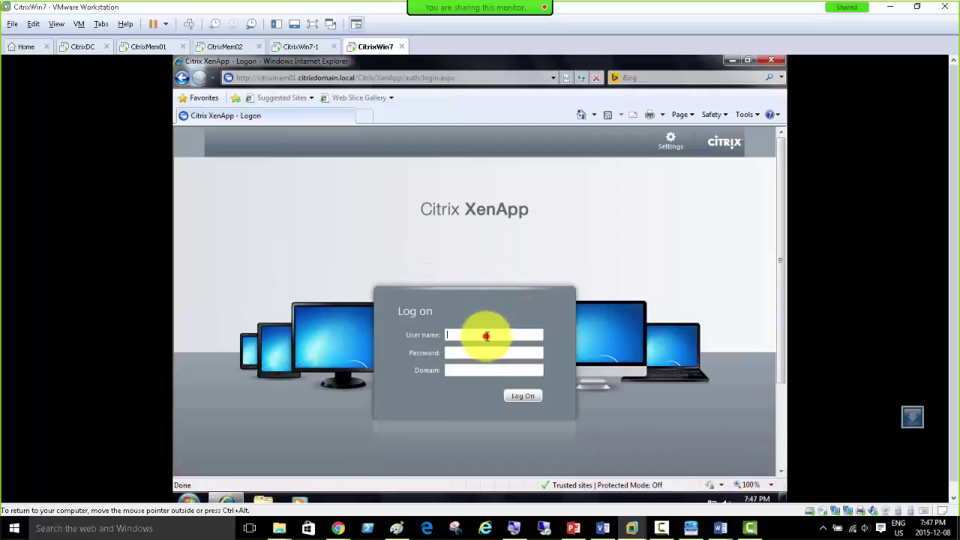
{"action": "left_click", "coordinate": [487, 336]}
{"action": "key", "text": "Tab"}
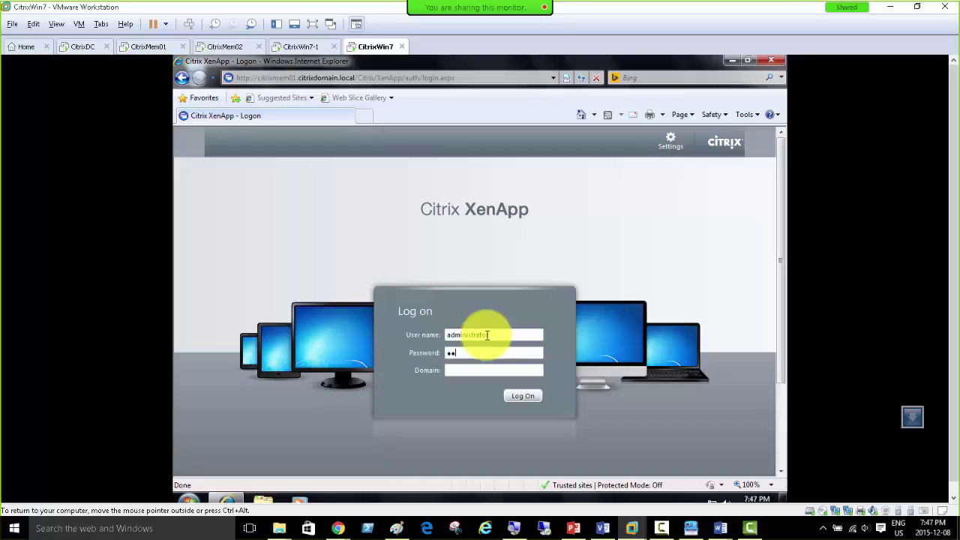
{"action": "key", "text": "Tab"}
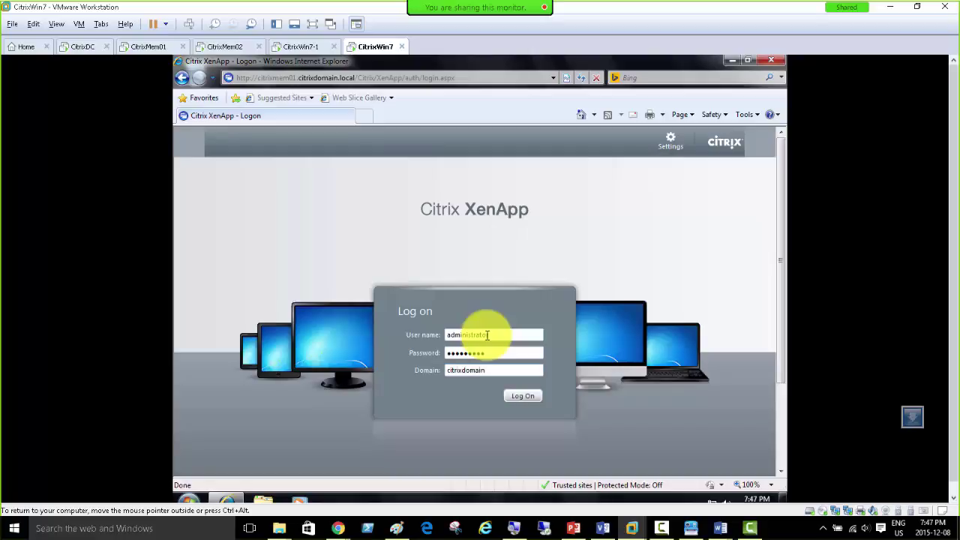
{"action": "key", "text": "Return"}
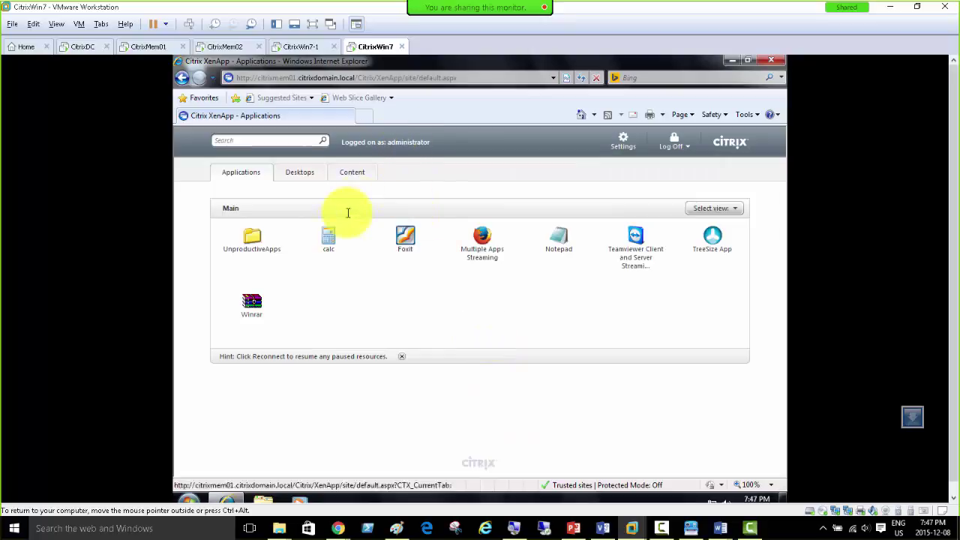
Step: Launch the published calc application, dismissing the Citrix evaluation license warnings
{"action": "left_click", "coordinate": [326, 239]}
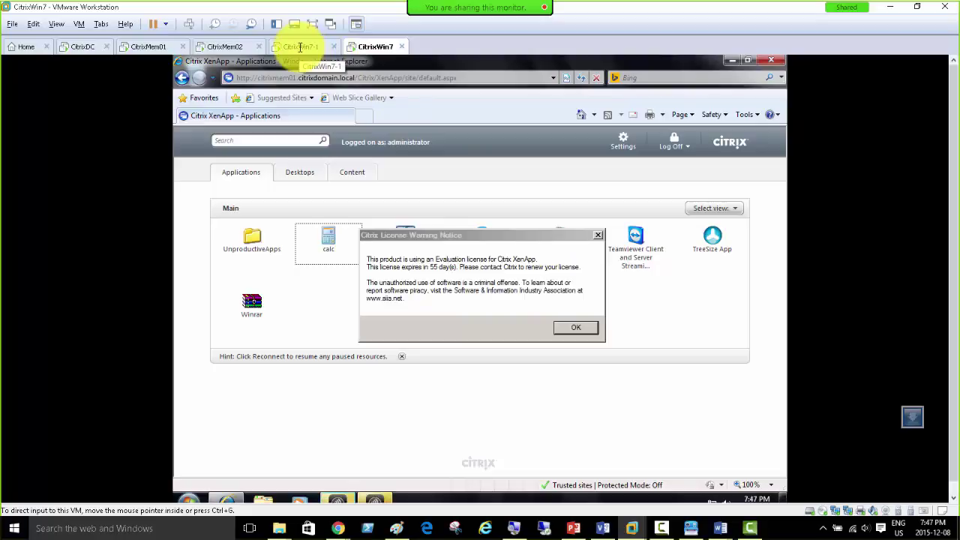
{"action": "left_click", "coordinate": [564, 322]}
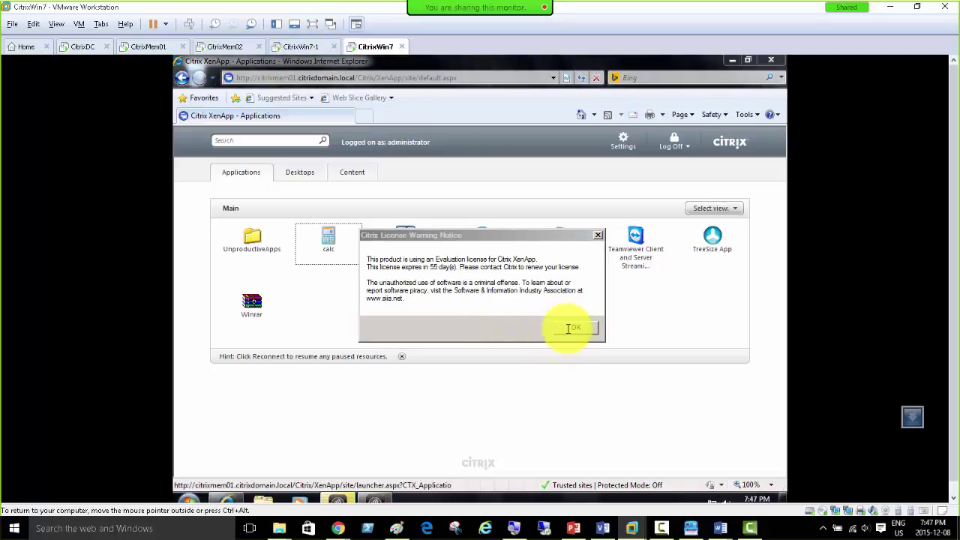
{"action": "left_click", "coordinate": [569, 329]}
{"action": "left_click", "coordinate": [569, 328]}
{"action": "left_click", "coordinate": [570, 328]}
{"action": "left_click", "coordinate": [570, 329]}
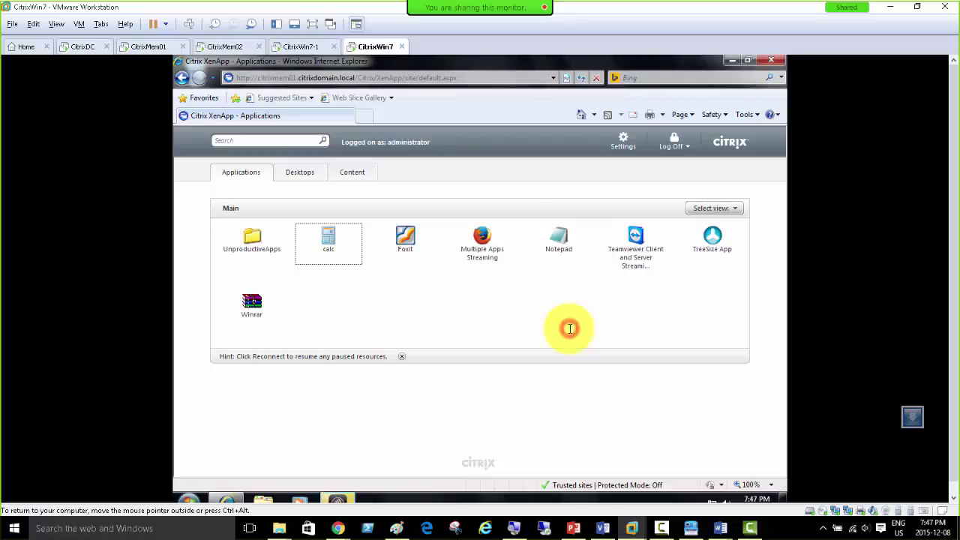
{"action": "left_click", "coordinate": [327, 242]}
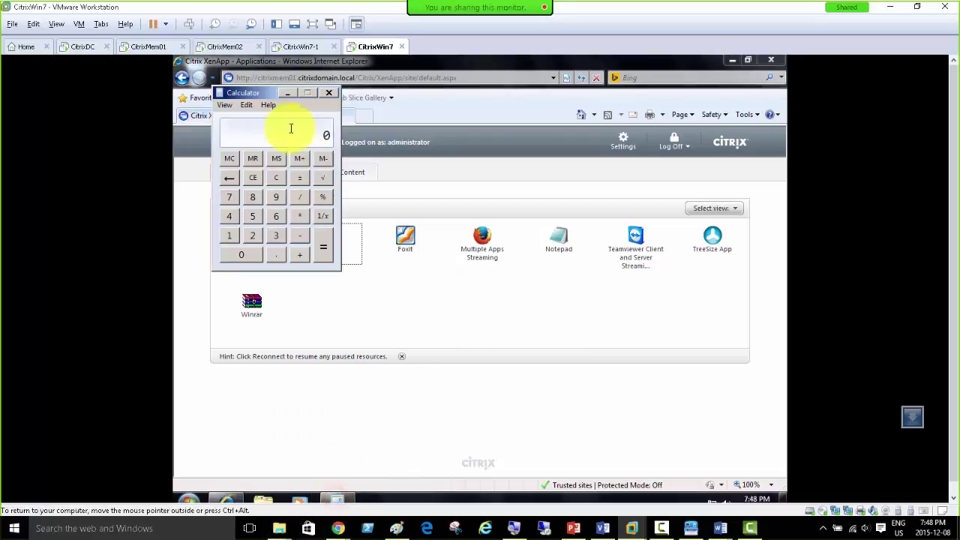
Step: Move Calculator to the upper right, launch Foxit, and return to the CitrixMem01 server
{"action": "left_click_drag", "start_coordinate": [264, 95], "coordinate": [492, 115]}
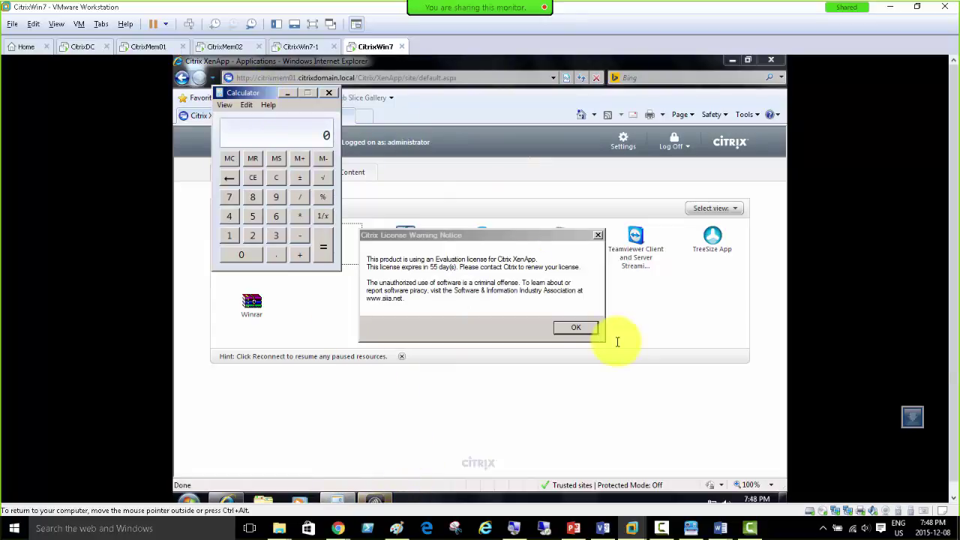
{"action": "left_click", "coordinate": [576, 327]}
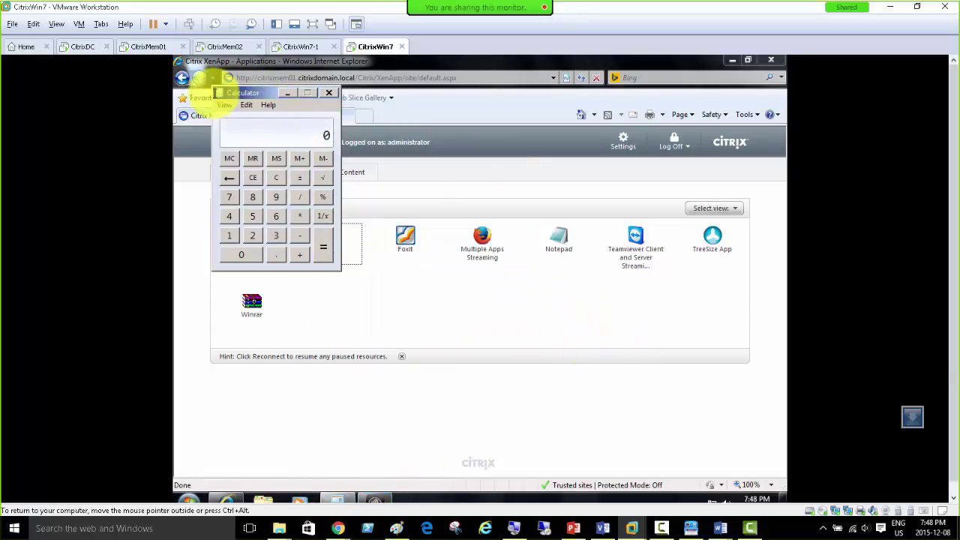
{"action": "left_click_drag", "start_coordinate": [238, 96], "coordinate": [539, 153]}
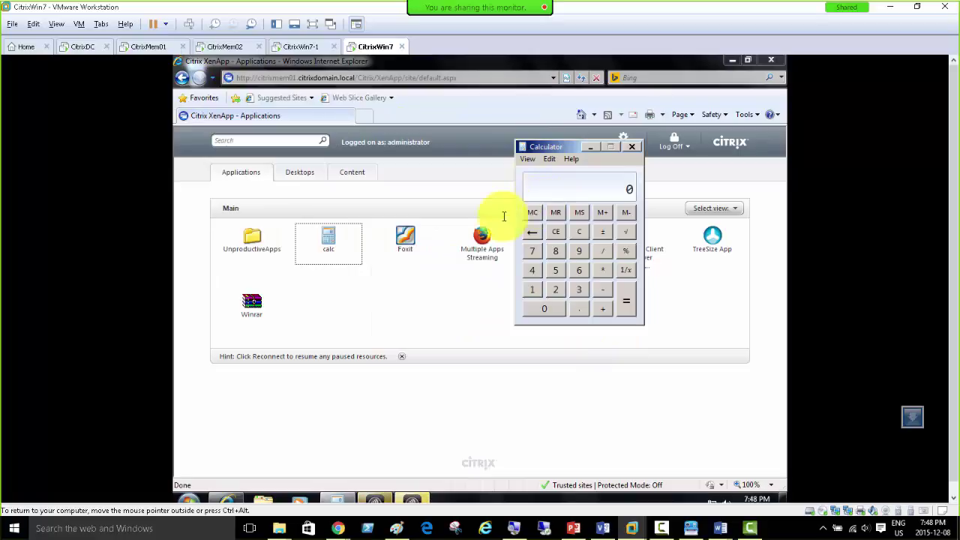
{"action": "left_click", "coordinate": [418, 248]}
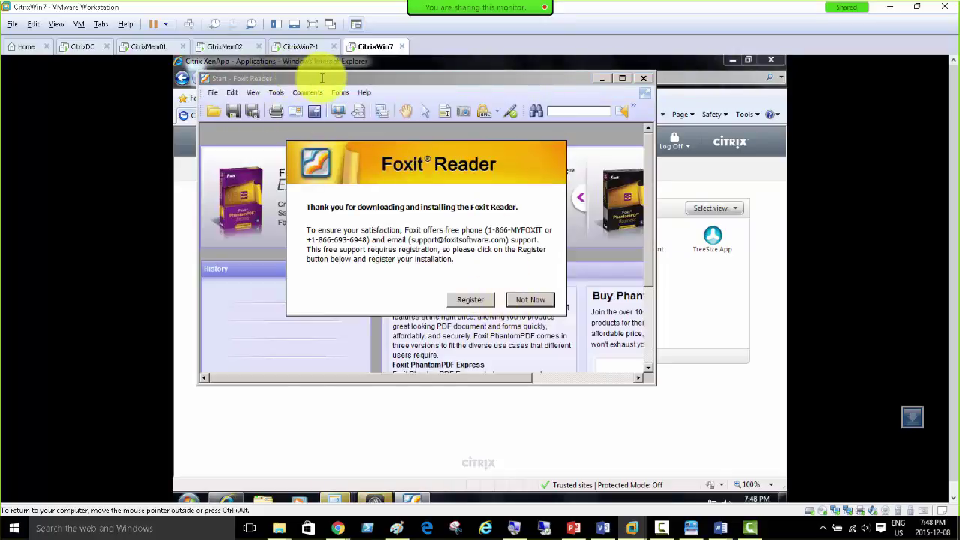
{"action": "left_click", "coordinate": [154, 46]}
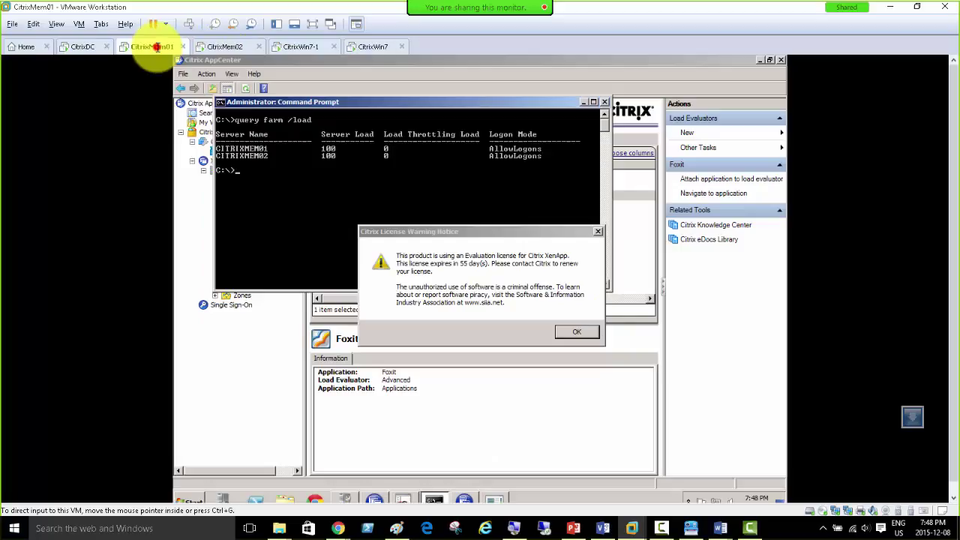
Step: Rerun query farm /load, showing both servers at 200, then switch to CitrixWin7-1's desktop
{"action": "left_click", "coordinate": [563, 332]}
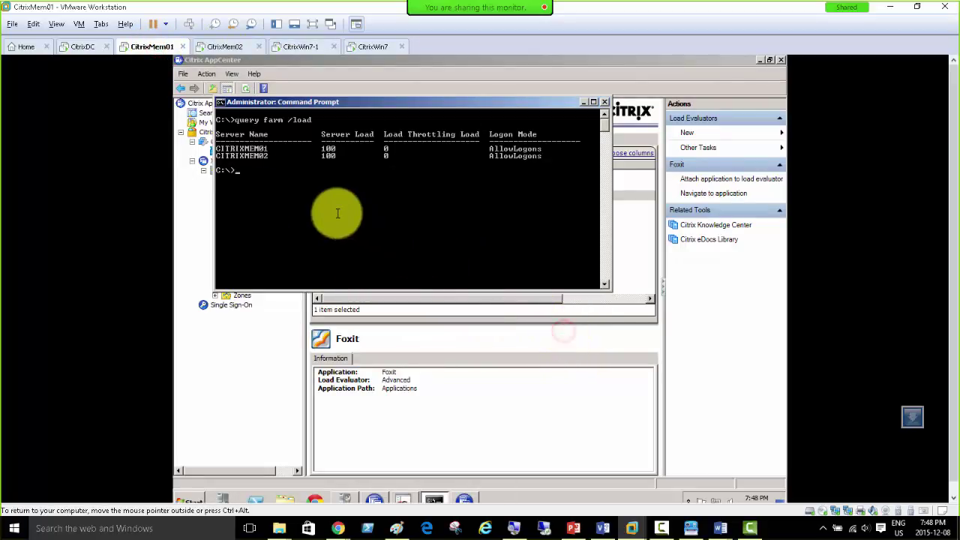
{"action": "key", "text": "Up"}
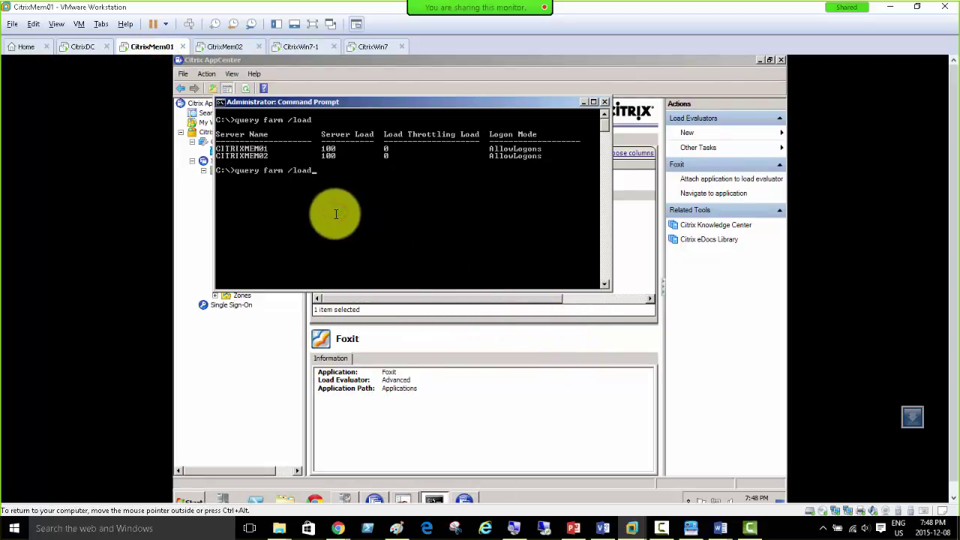
{"action": "key", "text": "Return"}
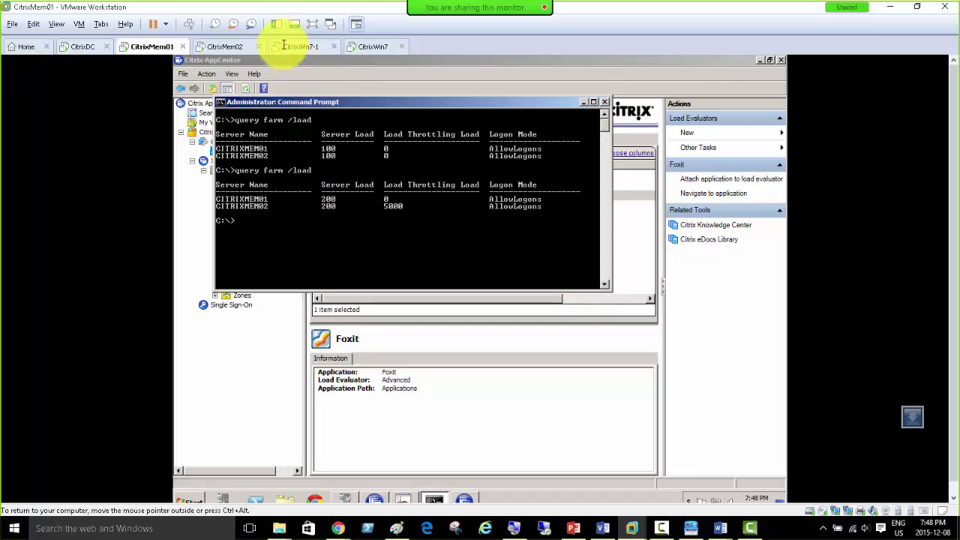
{"action": "left_click", "coordinate": [288, 45]}
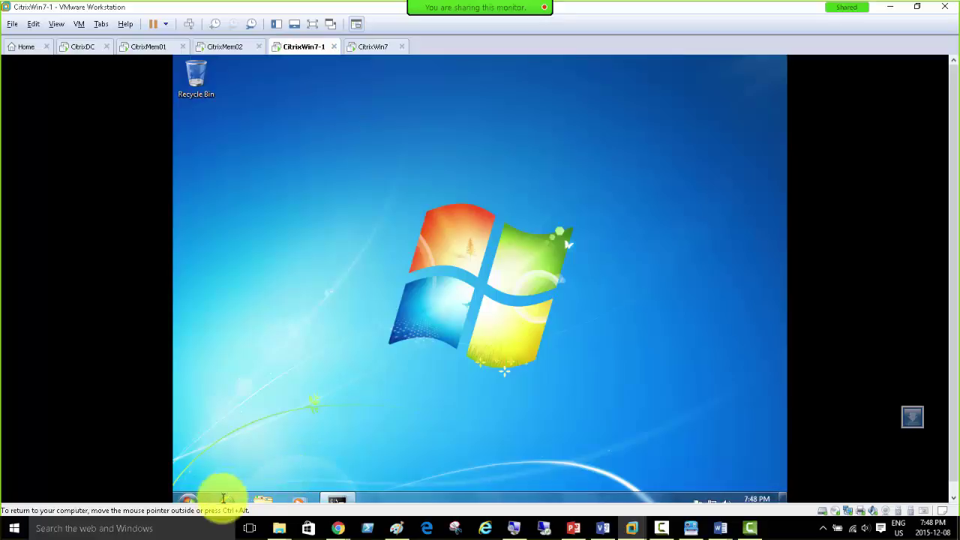
Step: Launch Internet Explorer on CitrixWin7-1 and go to the citrixmem01 XenApp site from address history
{"action": "left_click", "coordinate": [191, 498]}
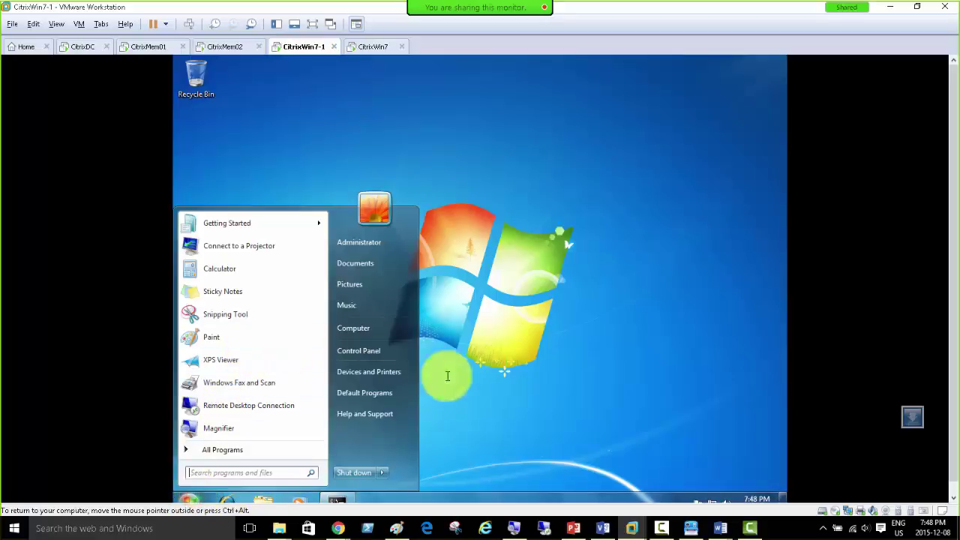
{"action": "left_click", "coordinate": [226, 498]}
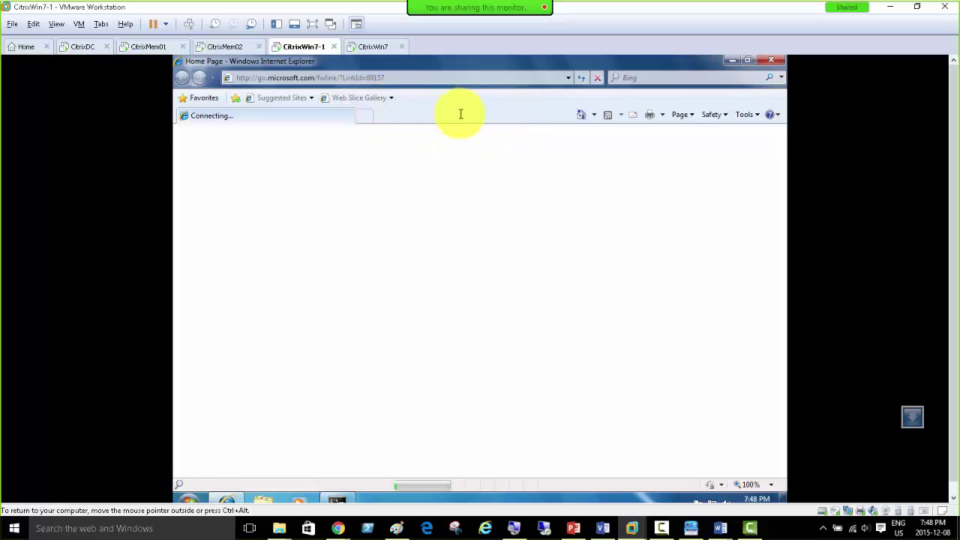
{"action": "left_click", "coordinate": [568, 80]}
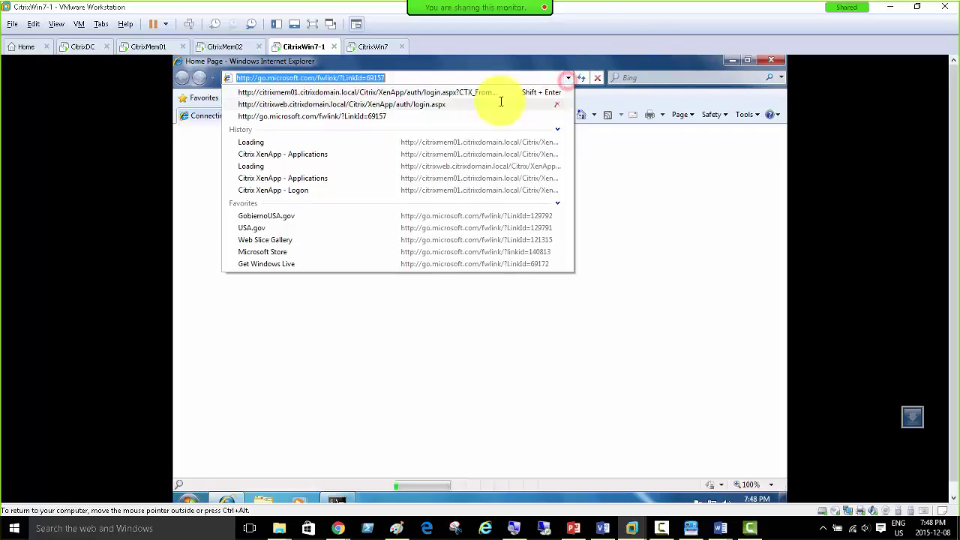
{"action": "left_click", "coordinate": [443, 90]}
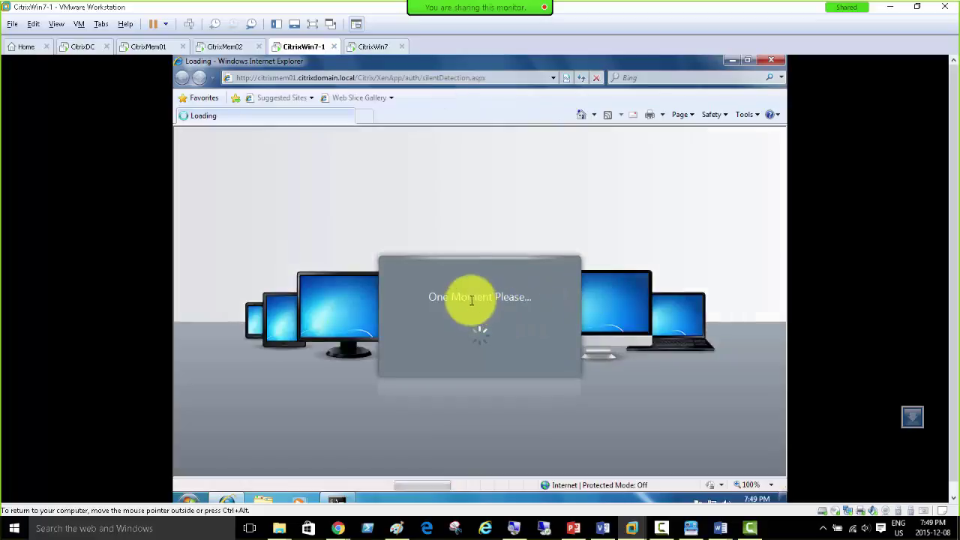
Step: Enter the test user's logon credentials and log on to XenApp
{"action": "left_click", "coordinate": [470, 332]}
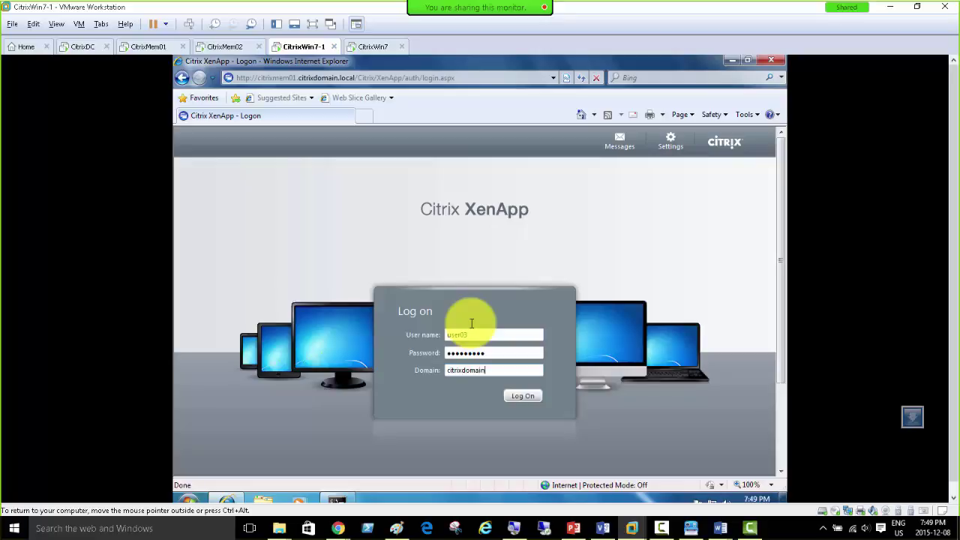
{"action": "type", "text": "loca"}
{"action": "key", "text": "Return"}
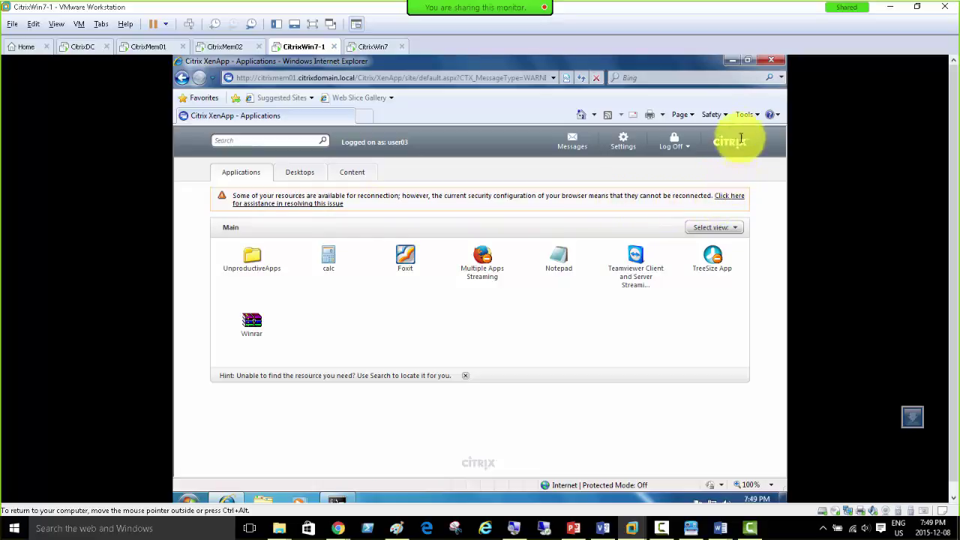
{"action": "left_click", "coordinate": [724, 196]}
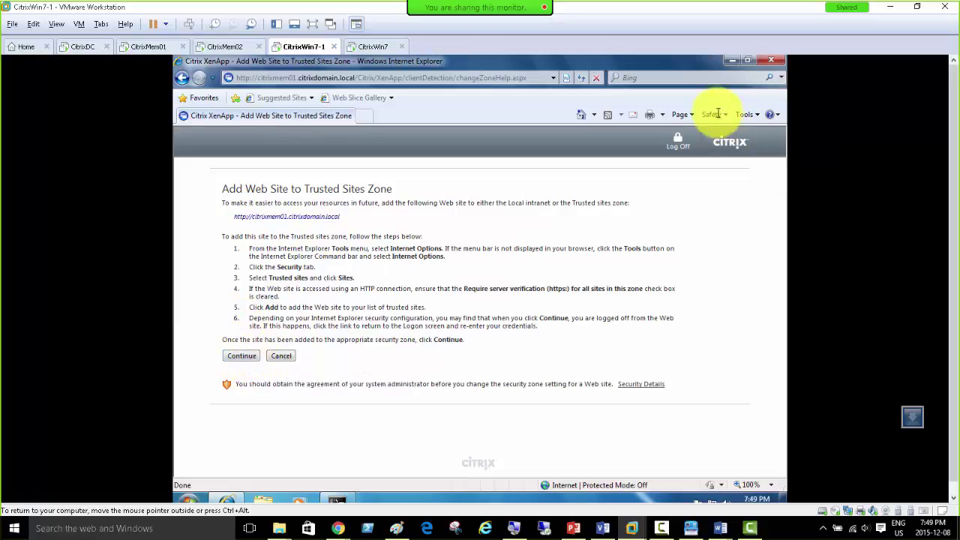
{"action": "left_click", "coordinate": [744, 115]}
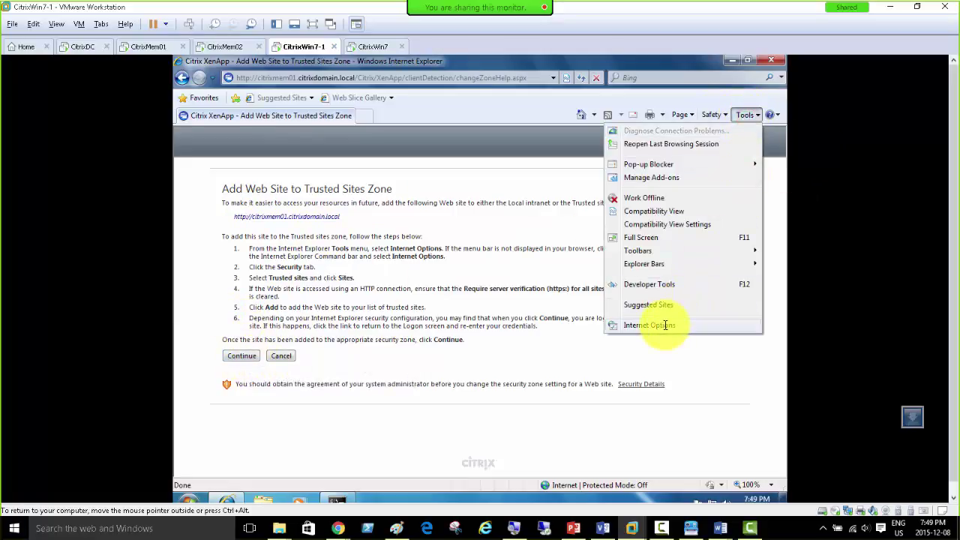
{"action": "left_click", "coordinate": [665, 325]}
{"action": "left_click", "coordinate": [233, 162]}
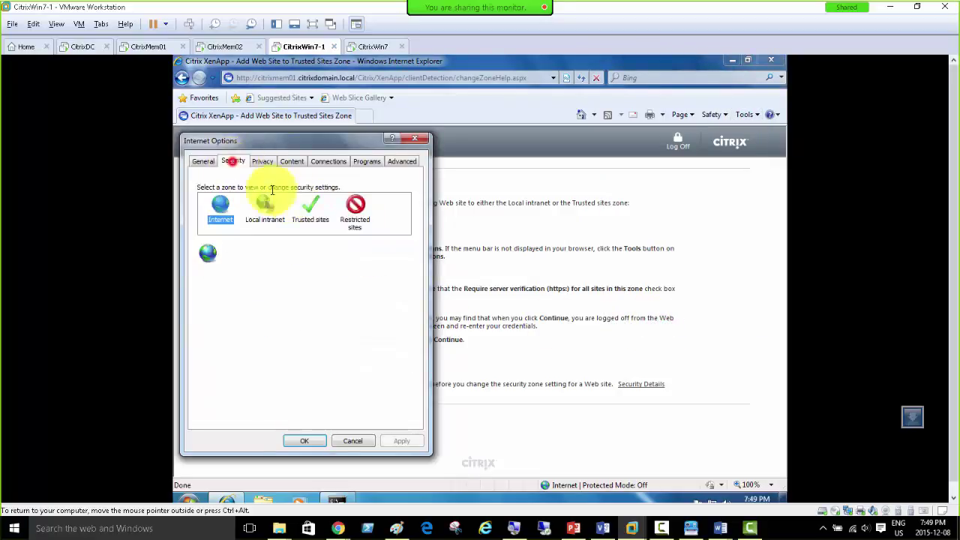
{"action": "left_click", "coordinate": [309, 213]}
{"action": "left_click", "coordinate": [374, 246]}
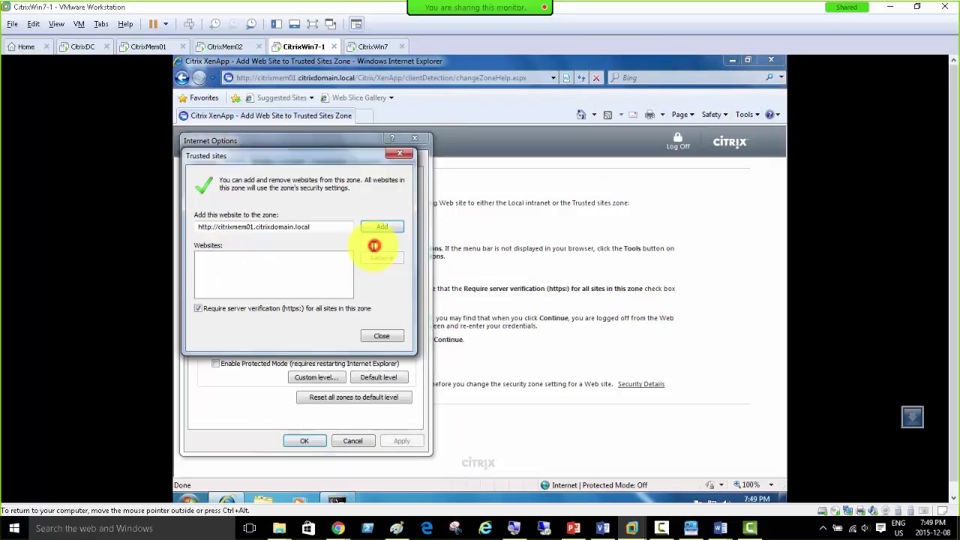
{"action": "left_click", "coordinate": [280, 309]}
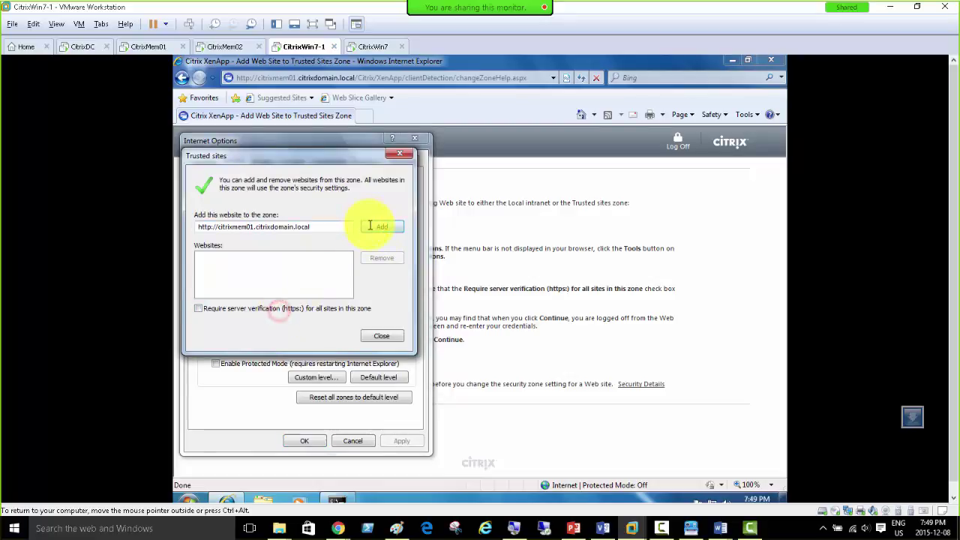
{"action": "left_click", "coordinate": [379, 226]}
{"action": "left_click", "coordinate": [378, 336]}
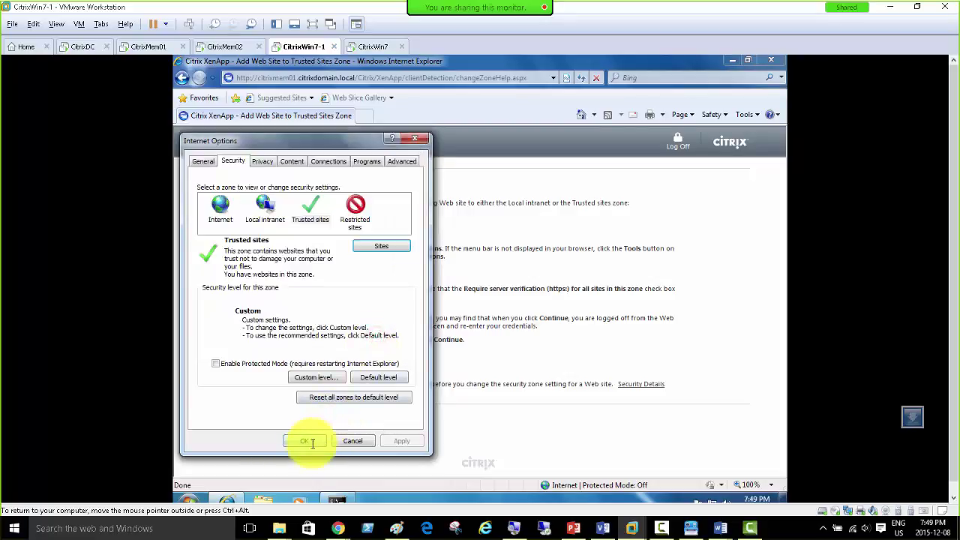
Step: Apply the Internet Options, return to the XenApp Applications page and launch calc
{"action": "left_click", "coordinate": [304, 440]}
{"action": "left_click", "coordinate": [241, 355]}
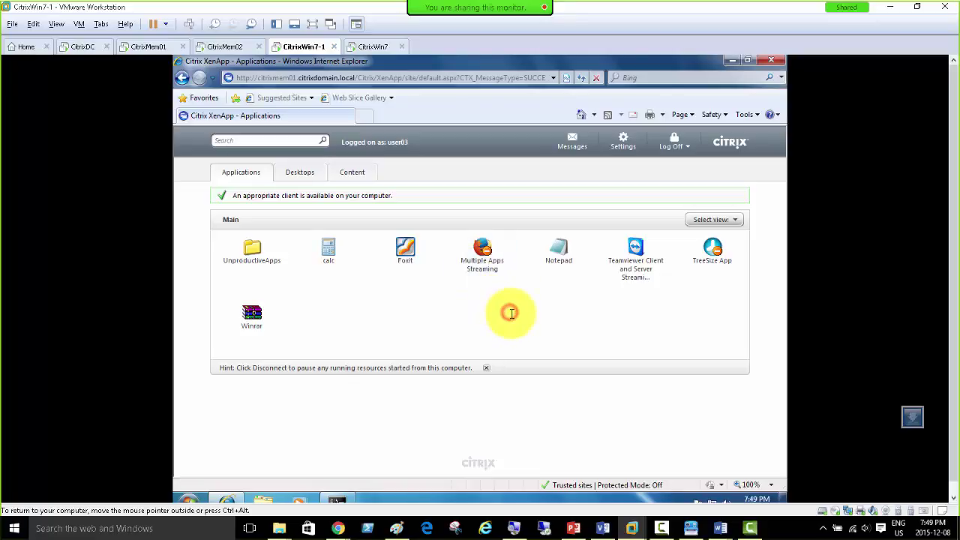
{"action": "left_click", "coordinate": [326, 249]}
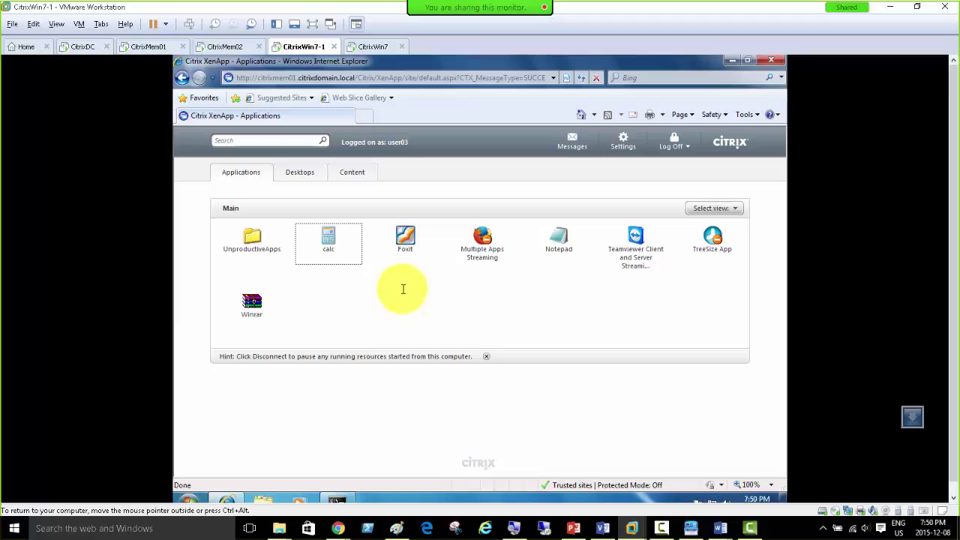
Step: Launch published Foxit and Notepad, bring Calculator forward, then switch to the CitrixMem01 VM
{"action": "left_click", "coordinate": [404, 234]}
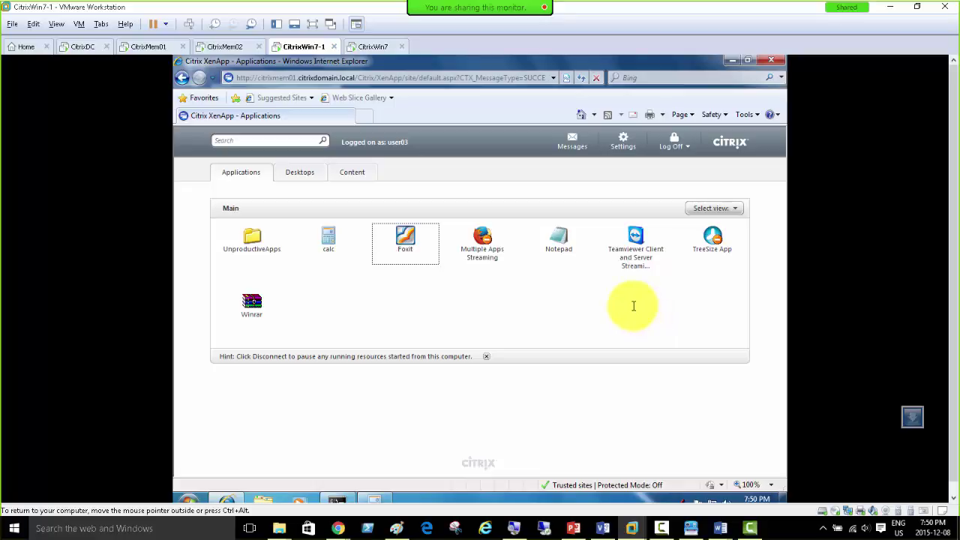
{"action": "left_click", "coordinate": [561, 242]}
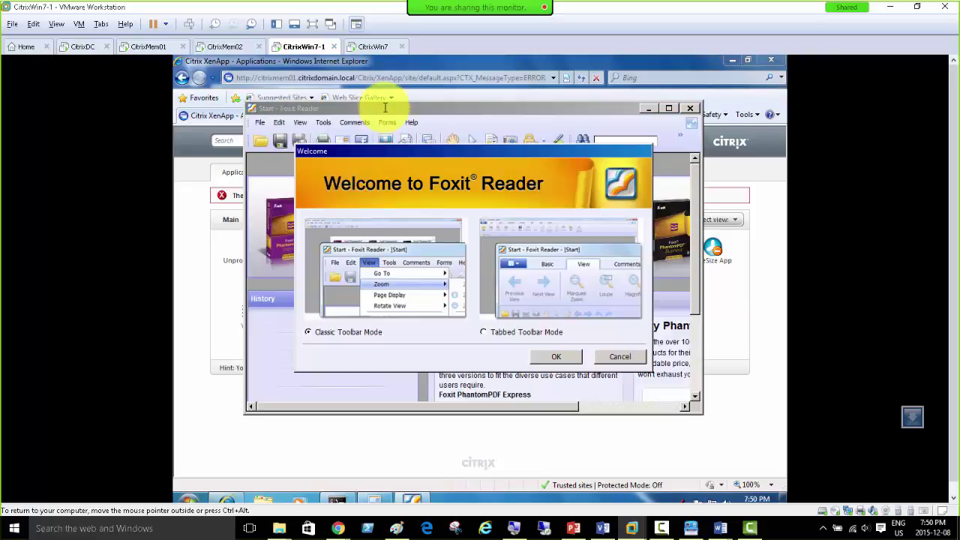
{"action": "left_click", "coordinate": [375, 499]}
{"action": "left_click", "coordinate": [147, 46]}
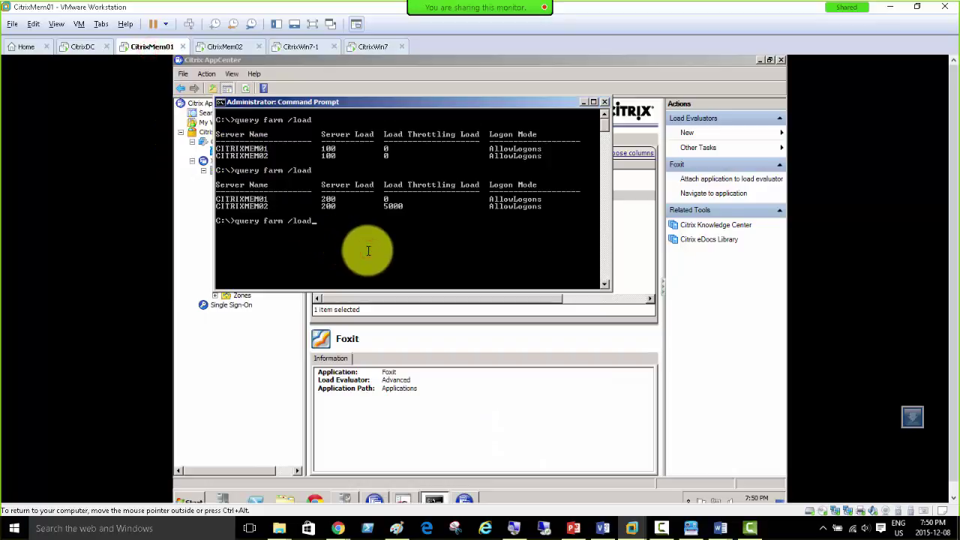
Step: Run query farm /load, showing CITRIXMEM01 at load 200 and CITRIXMEM02 at 100
{"action": "key", "text": "Return"}
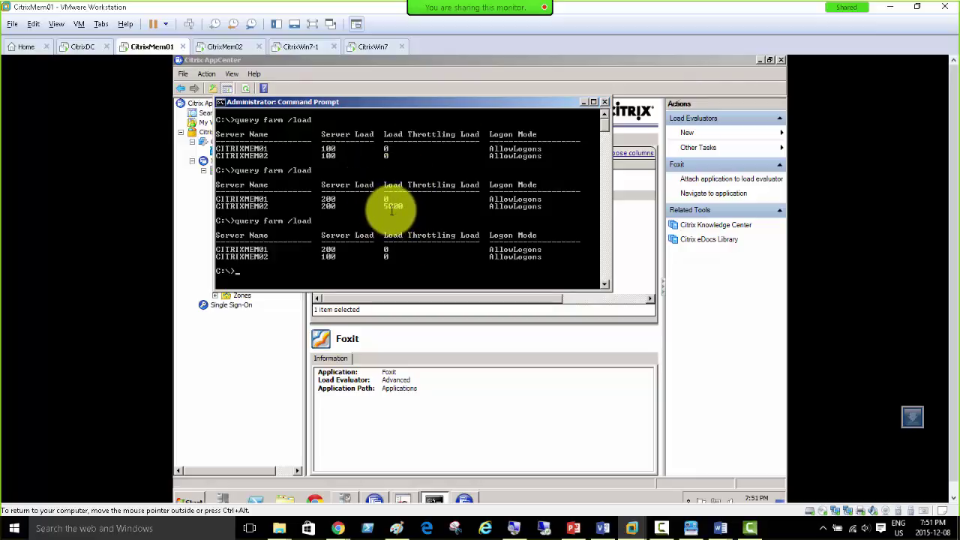
Step: On CitrixWin7-1, log off the XenApp web session and return to the log-on form
{"action": "left_click", "coordinate": [302, 47]}
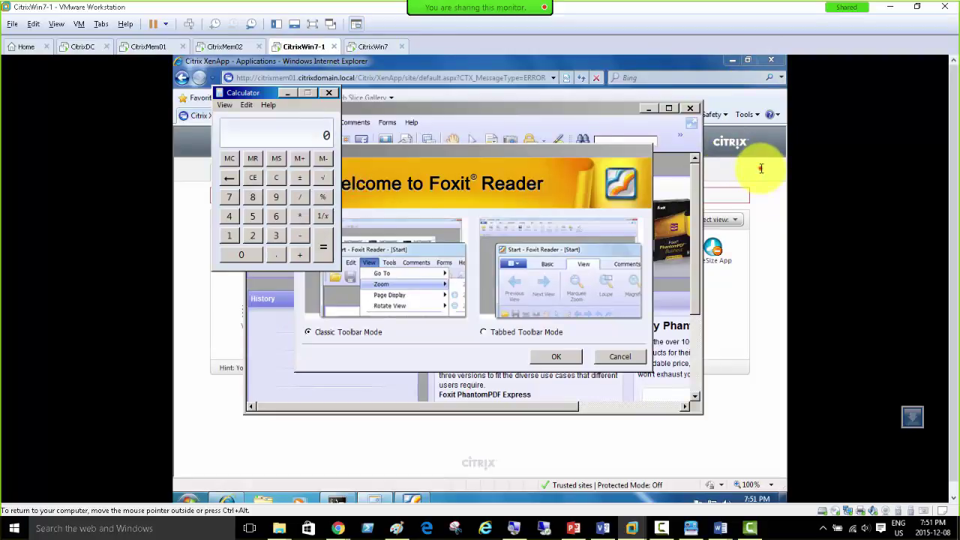
{"action": "left_click", "coordinate": [682, 142]}
{"action": "left_click", "coordinate": [678, 162]}
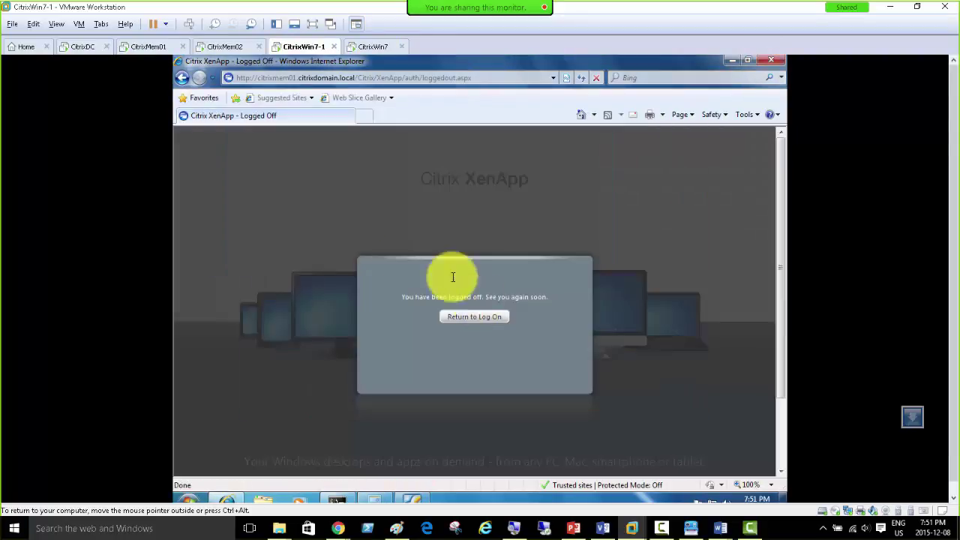
{"action": "left_click", "coordinate": [462, 318]}
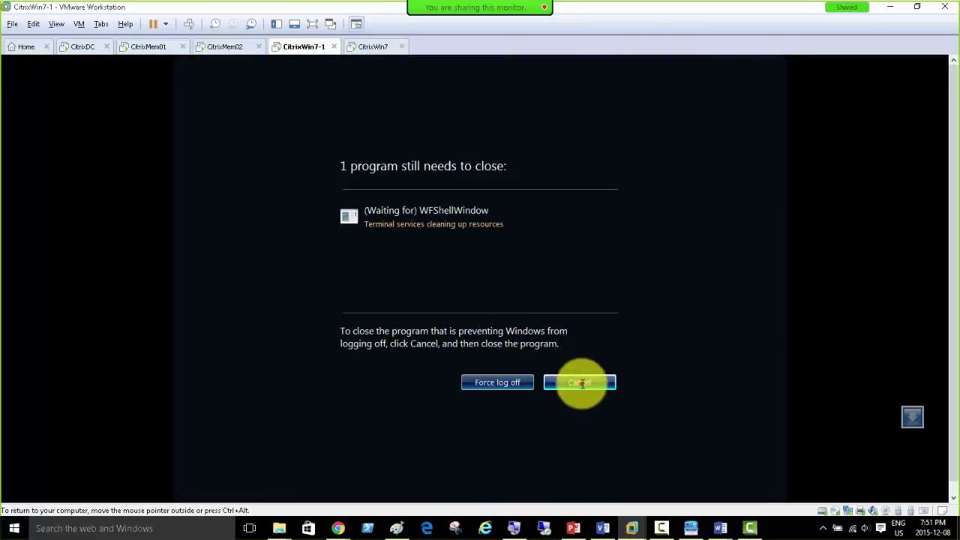
Step: Try repeatedly to cancel the stalled logoff, then move to the CitrixWin7 VM
{"action": "left_click", "coordinate": [582, 383]}
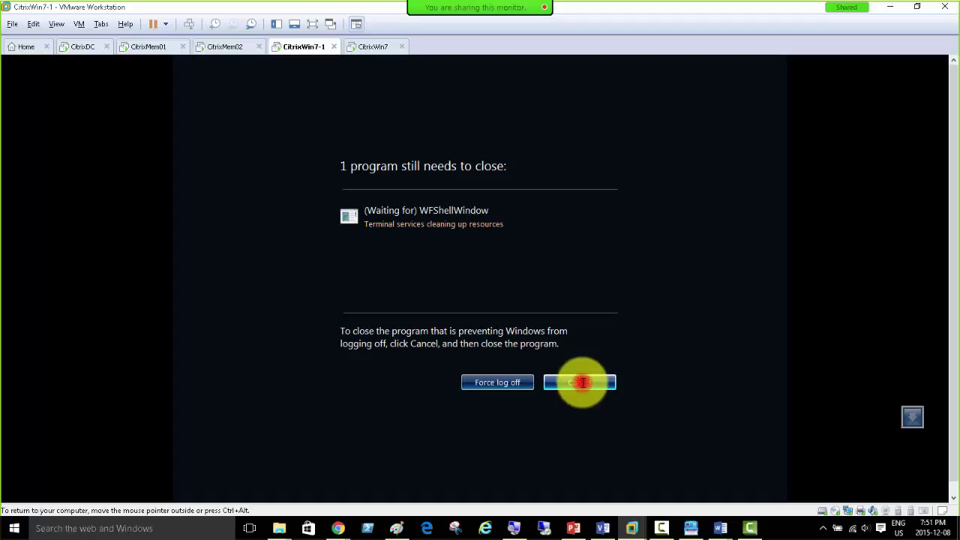
{"action": "left_click", "coordinate": [582, 383]}
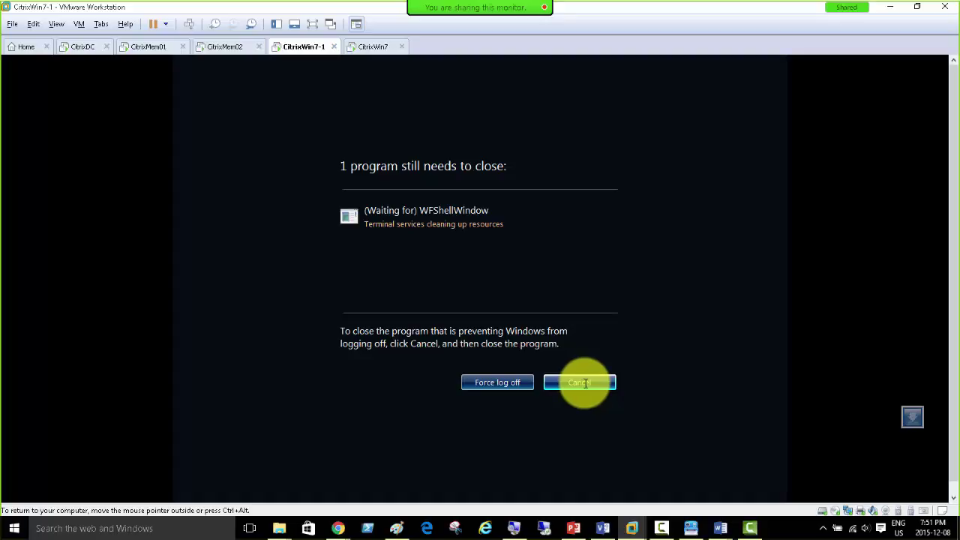
{"action": "left_click", "coordinate": [583, 383]}
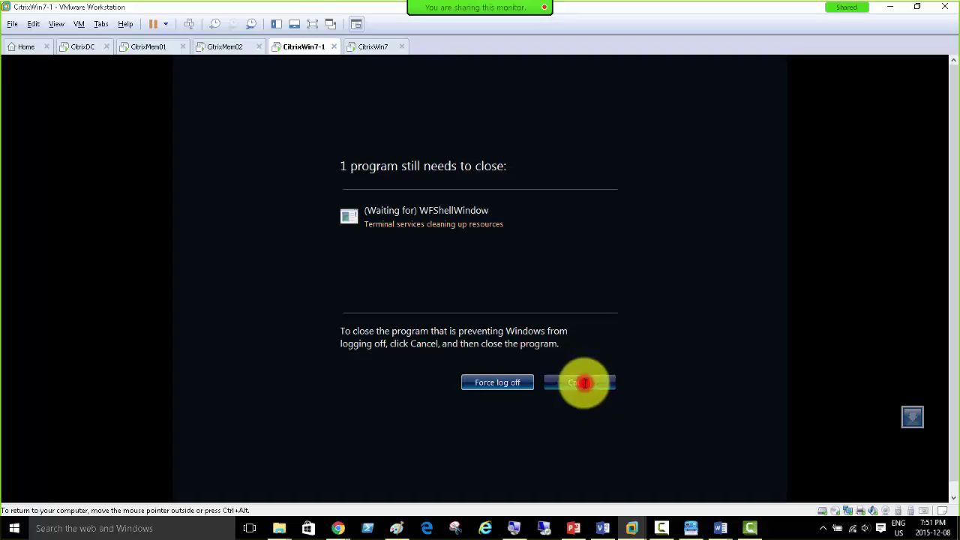
{"action": "left_click", "coordinate": [582, 384]}
{"action": "left_click", "coordinate": [576, 383]}
{"action": "left_click", "coordinate": [575, 382]}
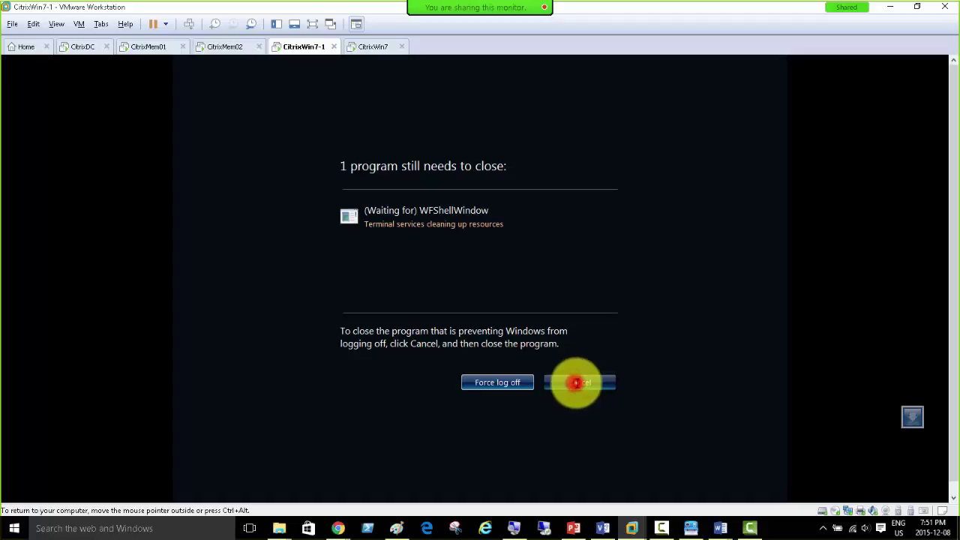
{"action": "left_click", "coordinate": [367, 47]}
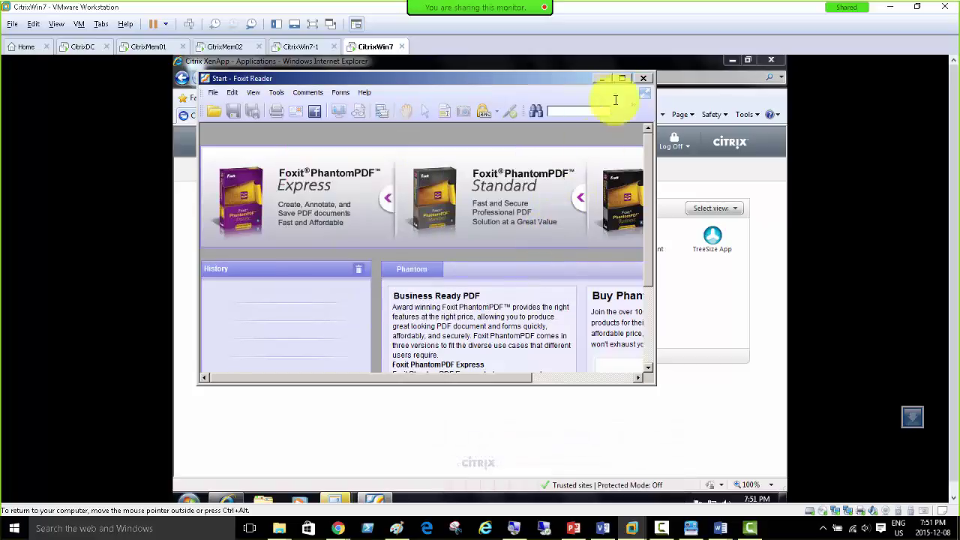
Step: Close Foxit Reader and Calculator, log off XenApp and return to the log-on form
{"action": "left_click", "coordinate": [643, 78]}
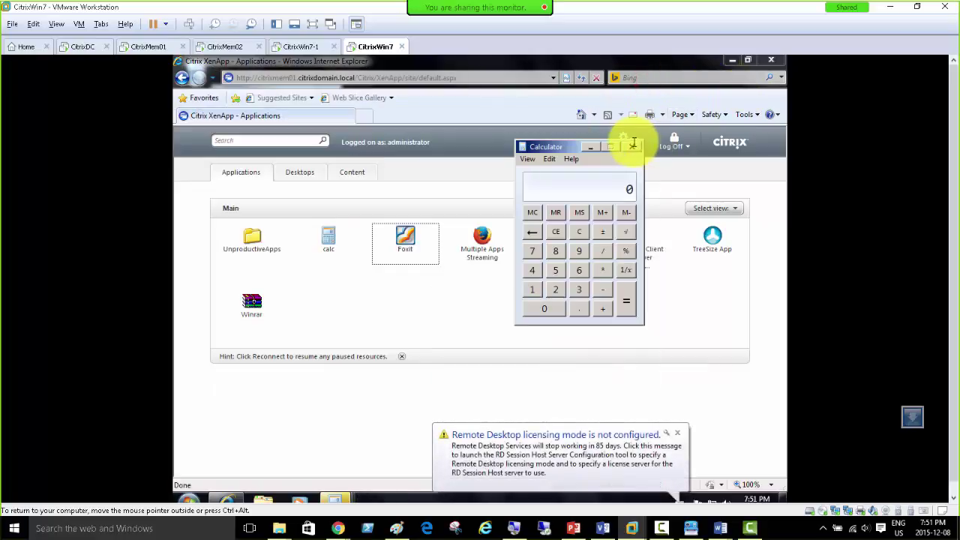
{"action": "left_click", "coordinate": [631, 146]}
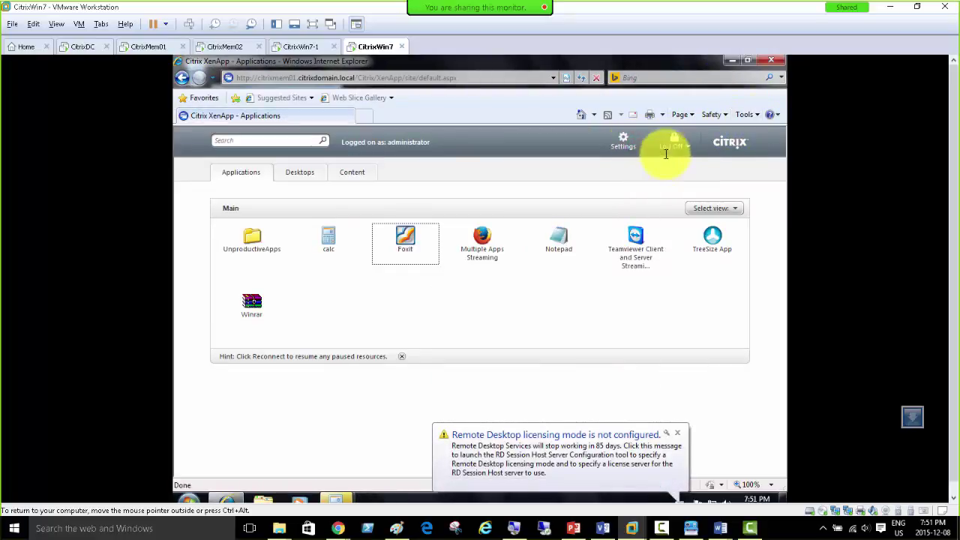
{"action": "left_click", "coordinate": [675, 144]}
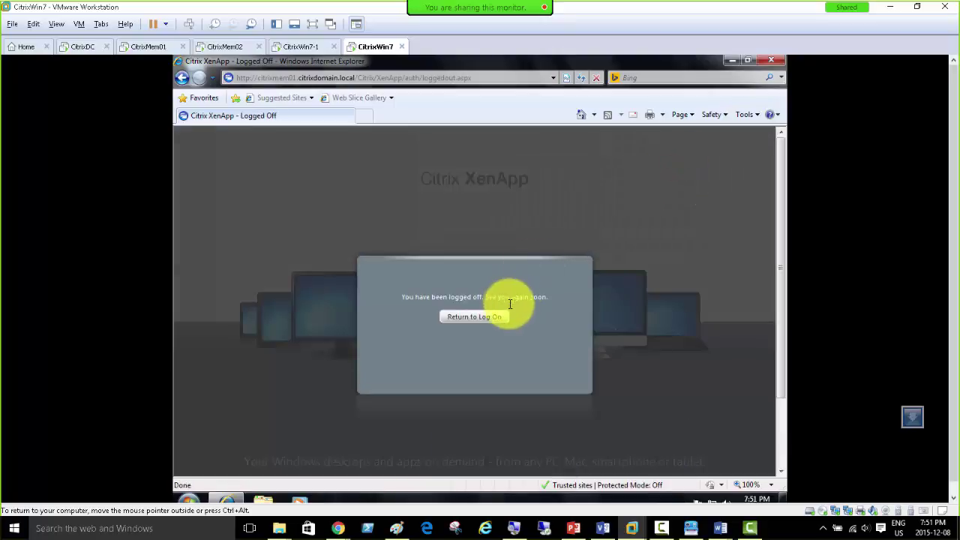
{"action": "left_click", "coordinate": [484, 317]}
{"action": "left_click", "coordinate": [465, 337]}
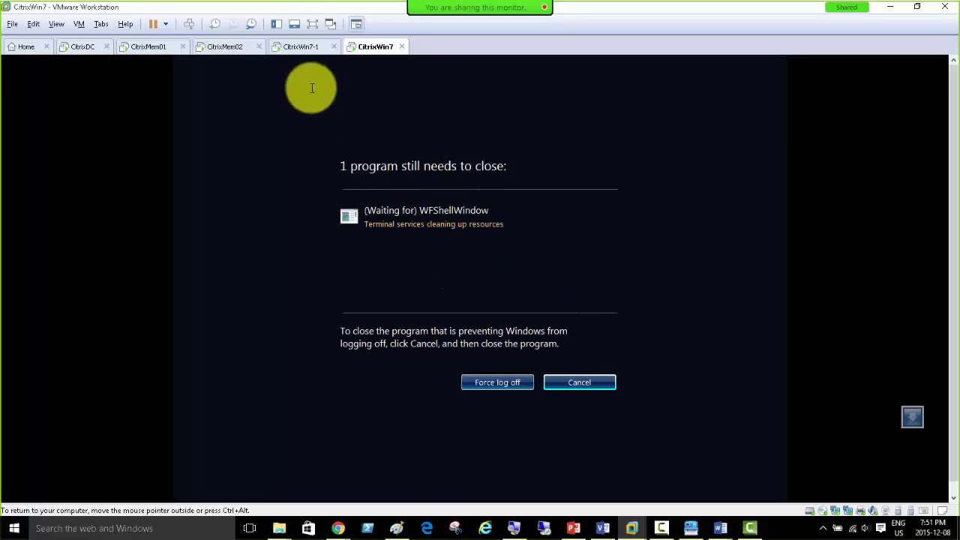
Step: Force and confirm the stalled logoff on both CitrixWin7 and CitrixWin7-1
{"action": "left_click", "coordinate": [299, 47]}
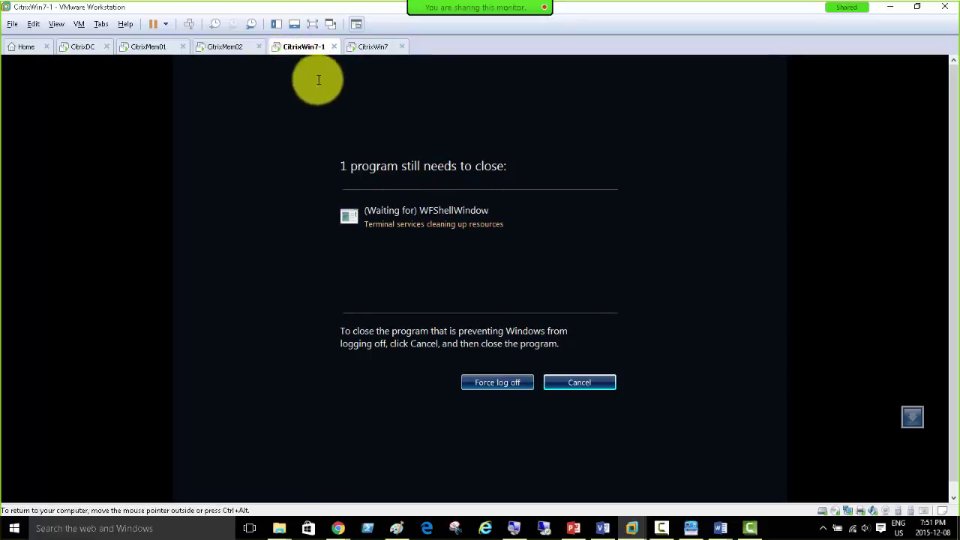
{"action": "left_click", "coordinate": [368, 46]}
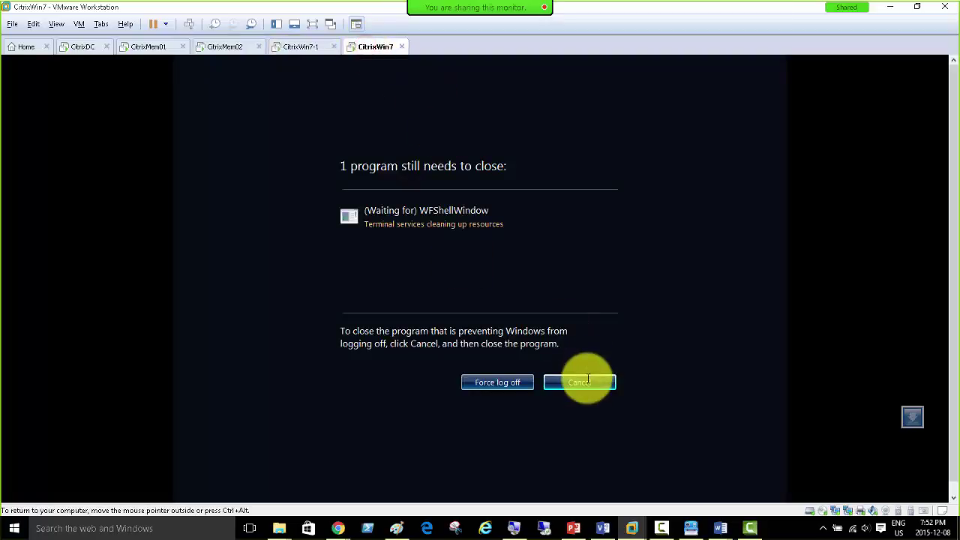
{"action": "left_click", "coordinate": [504, 383]}
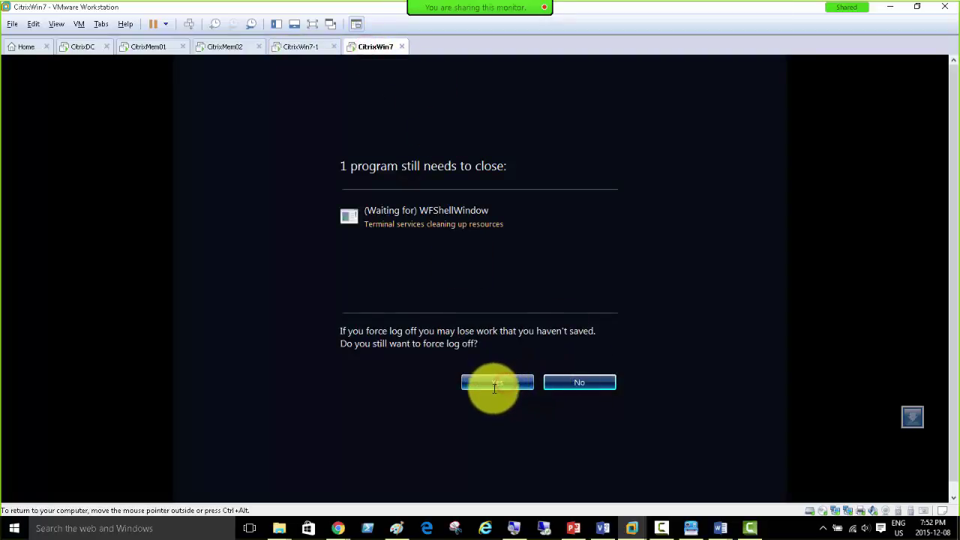
{"action": "left_click", "coordinate": [500, 384]}
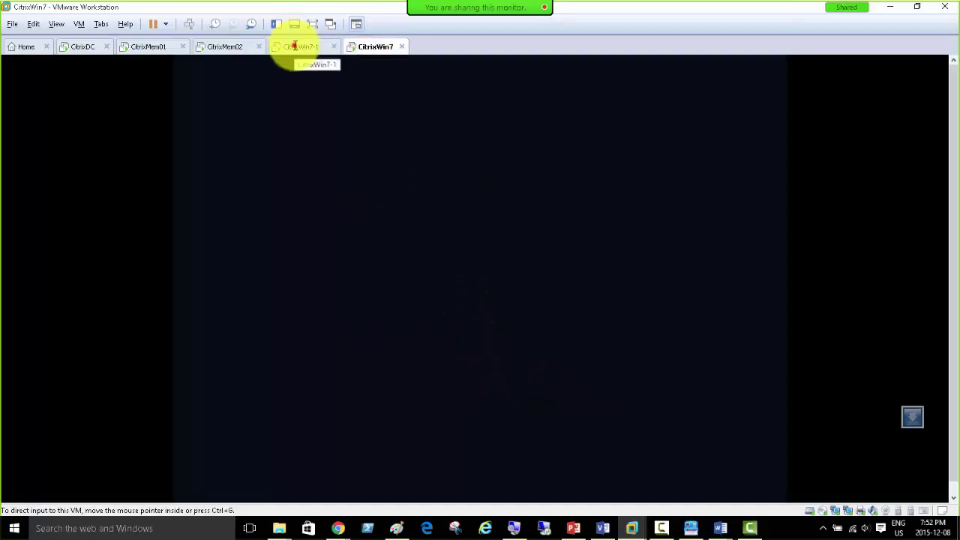
{"action": "left_click", "coordinate": [298, 47]}
{"action": "left_click", "coordinate": [486, 383]}
{"action": "left_click", "coordinate": [483, 383]}
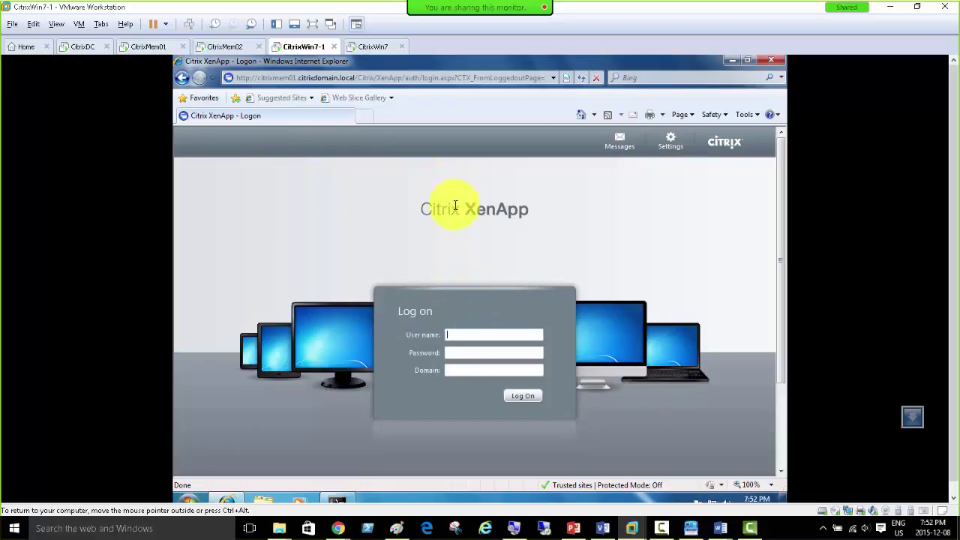
Step: In CitrixMem01's AppCenter, check Foxit's load evaluator and open the Advanced load evaluator
{"action": "left_click", "coordinate": [139, 48]}
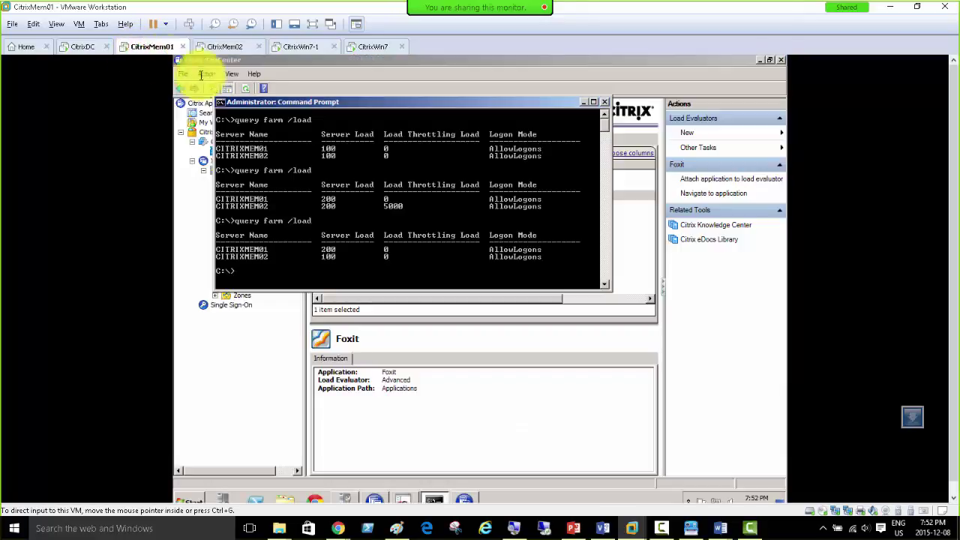
{"action": "left_click", "coordinate": [242, 350]}
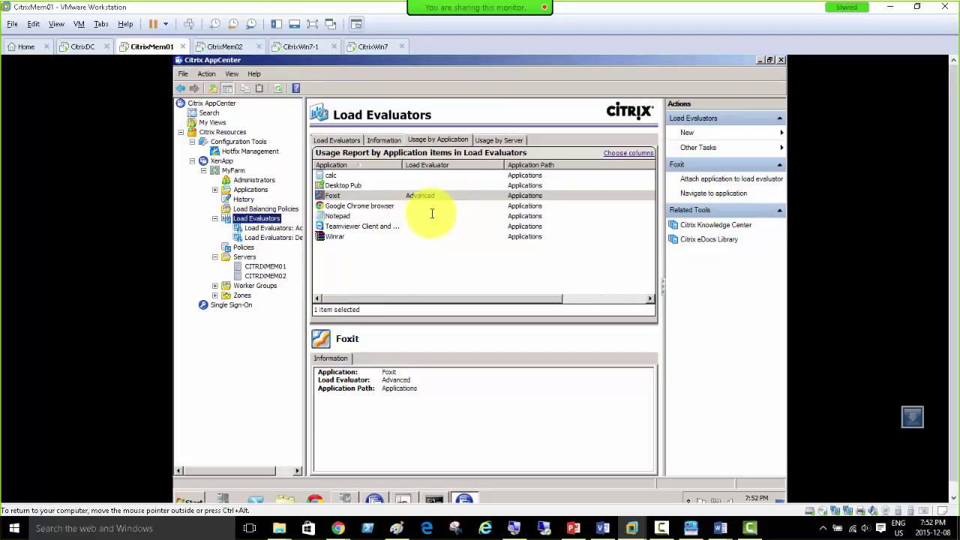
{"action": "left_click", "coordinate": [272, 227]}
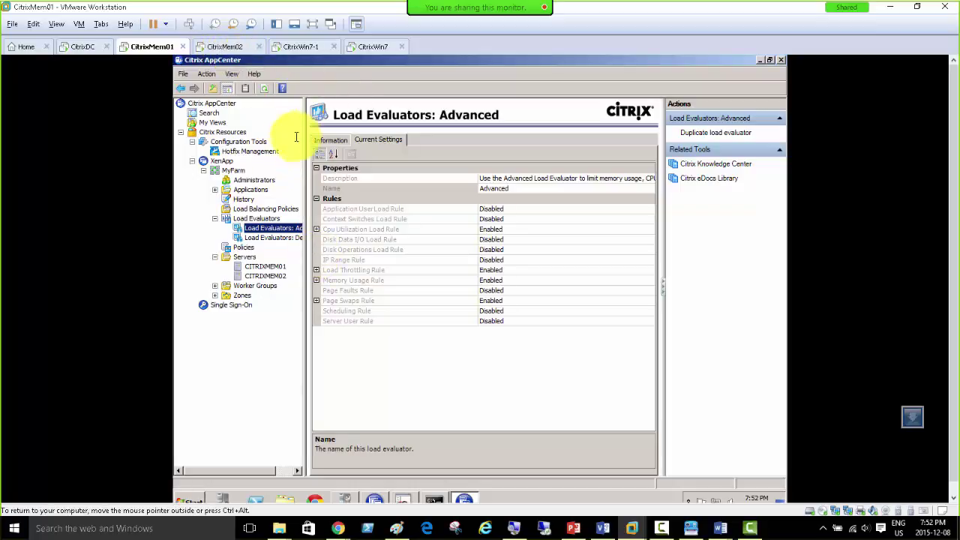
{"action": "left_click", "coordinate": [255, 218]}
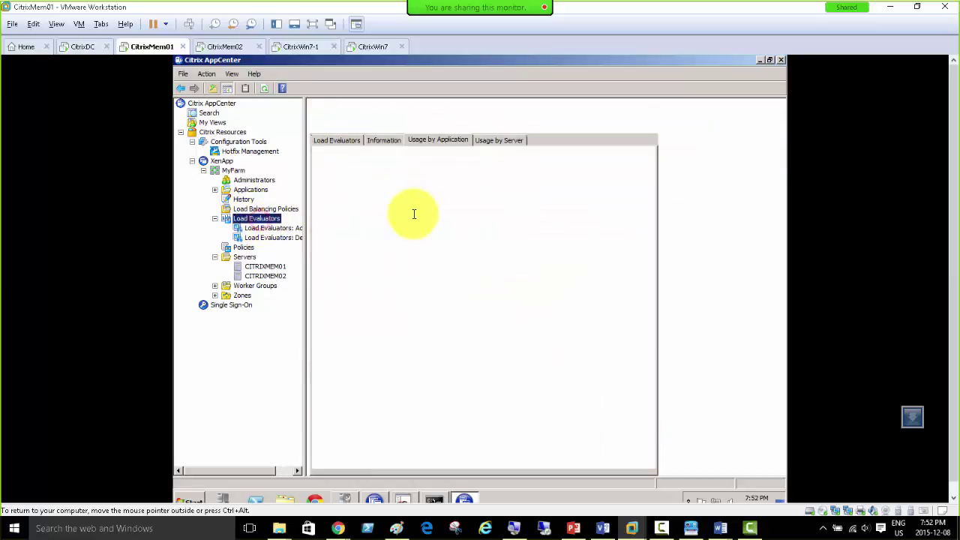
{"action": "left_click", "coordinate": [337, 195]}
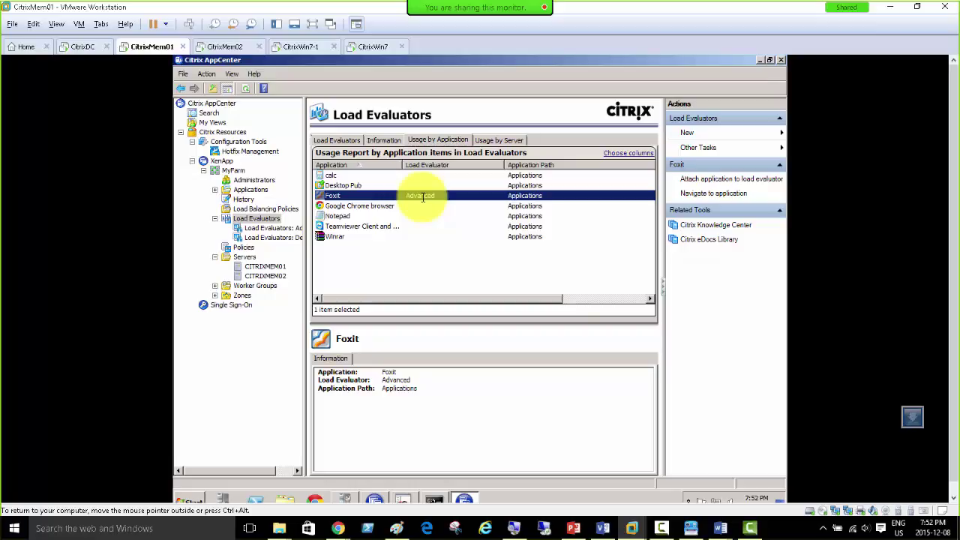
{"action": "right_click", "coordinate": [422, 196]}
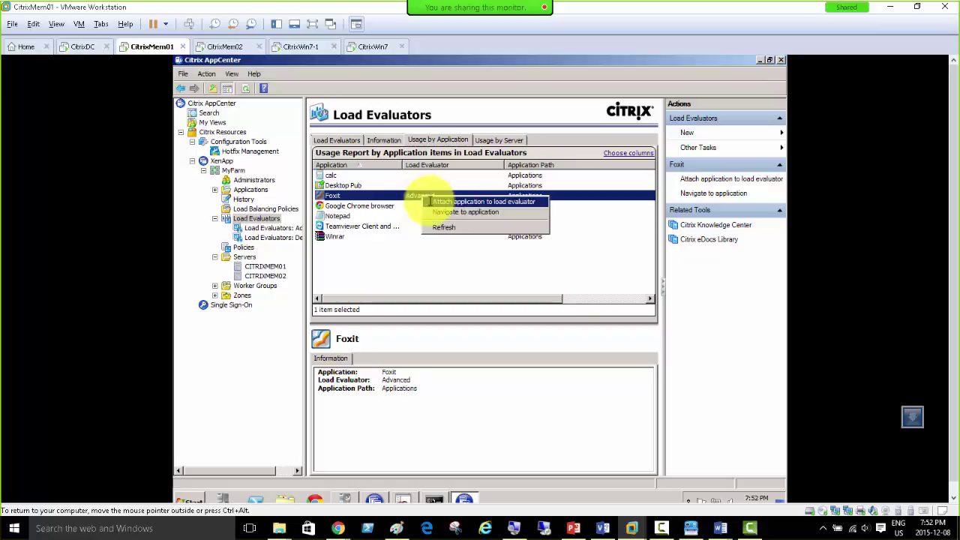
{"action": "left_click", "coordinate": [267, 227]}
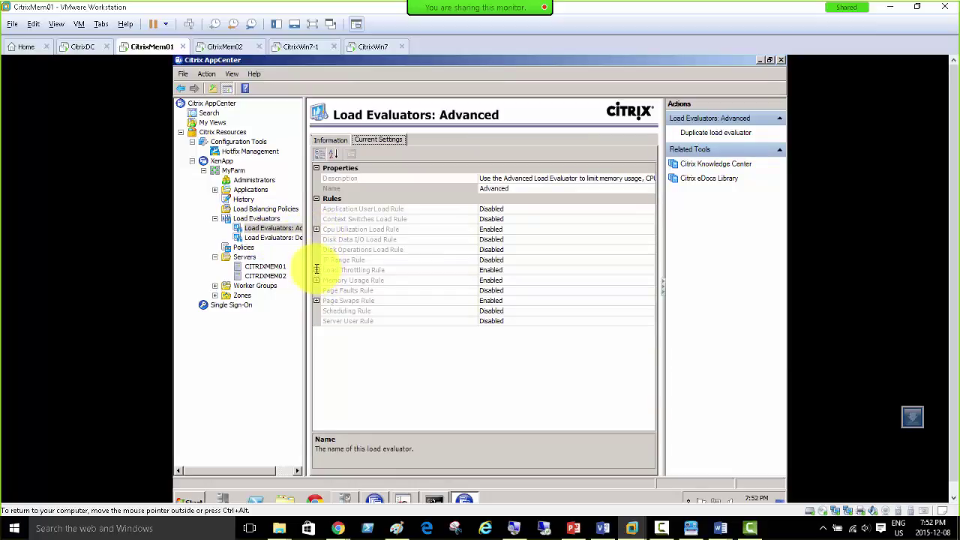
Step: Expand the Load Throttling, Memory Usage and Page Swaps rules, then return to CitrixWin7-1
{"action": "left_click", "coordinate": [316, 269]}
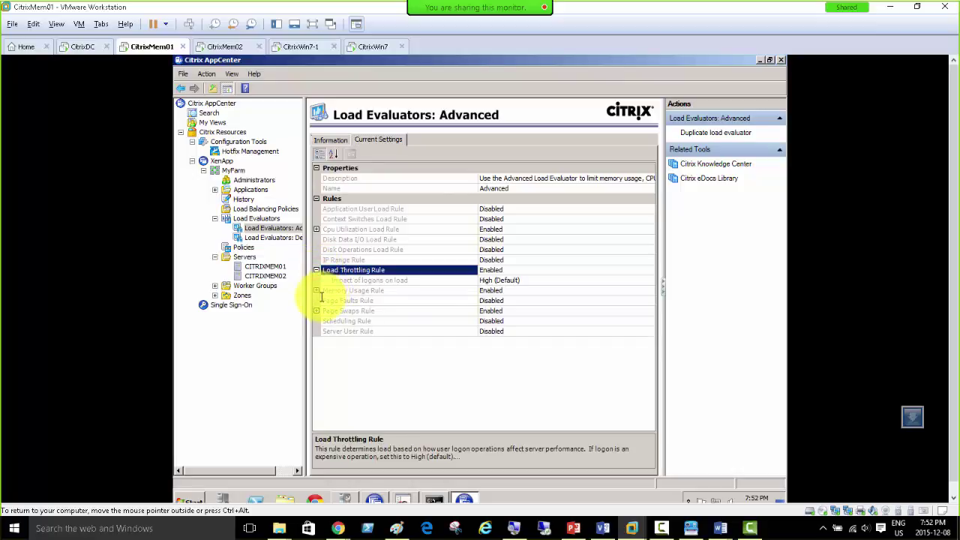
{"action": "left_click", "coordinate": [315, 289]}
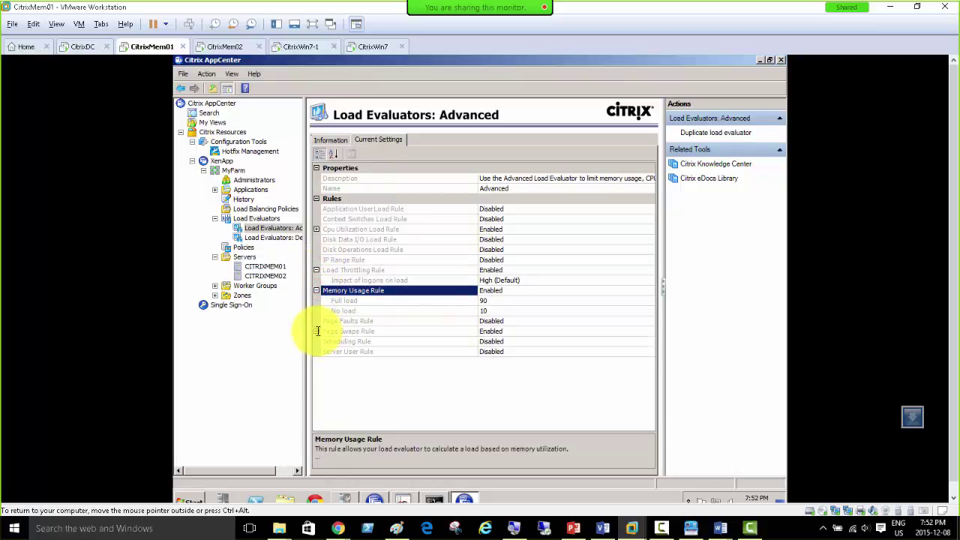
{"action": "left_click", "coordinate": [316, 331]}
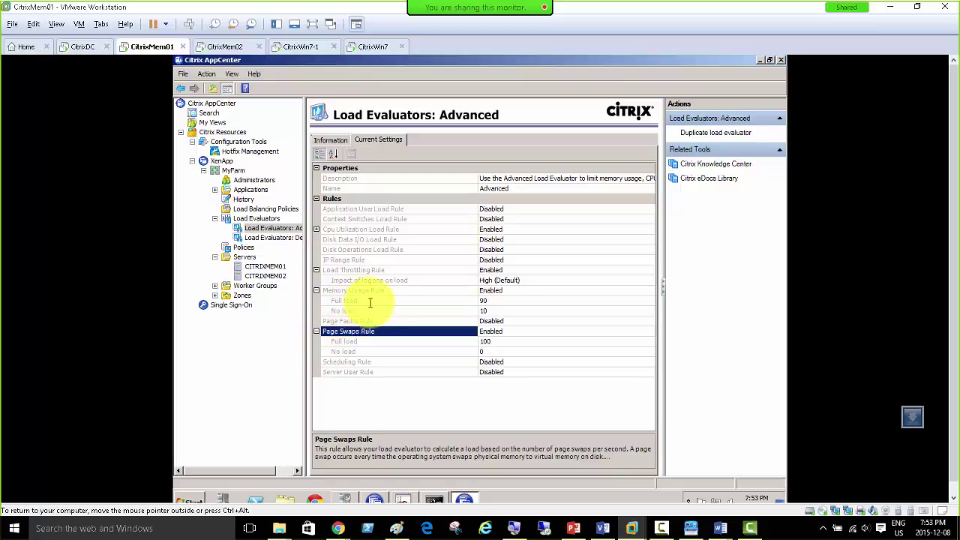
{"action": "left_click", "coordinate": [297, 48]}
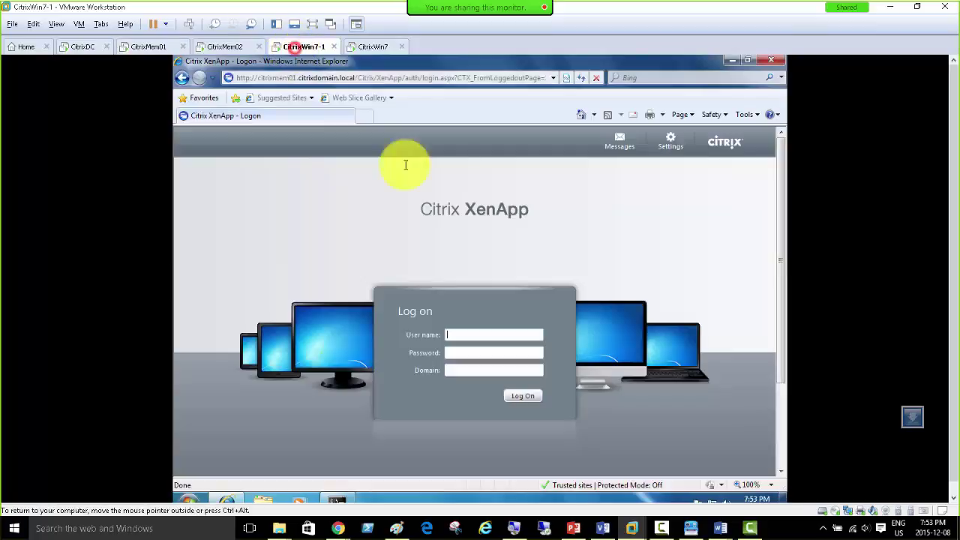
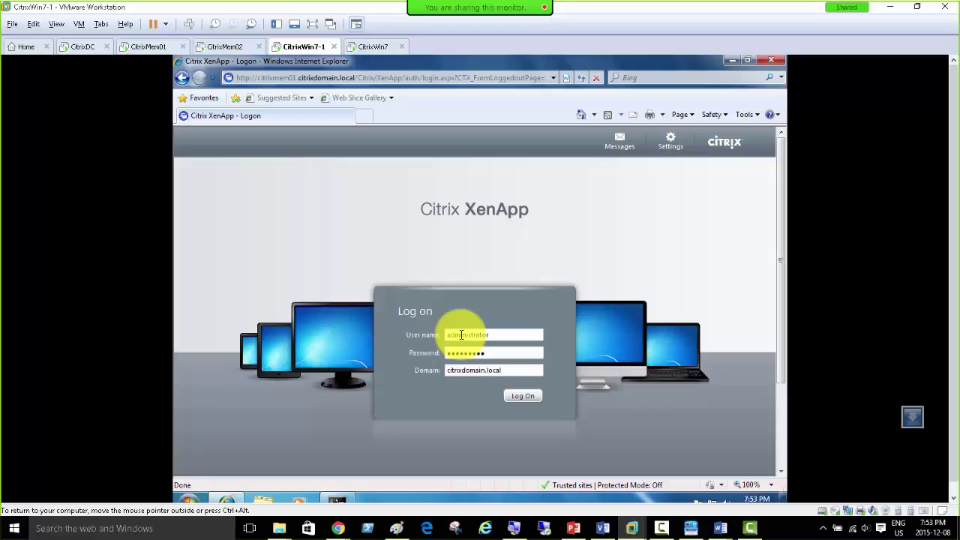
Step: Submit the XenApp logon and launch calc and Foxit
{"action": "key", "text": "Return"}
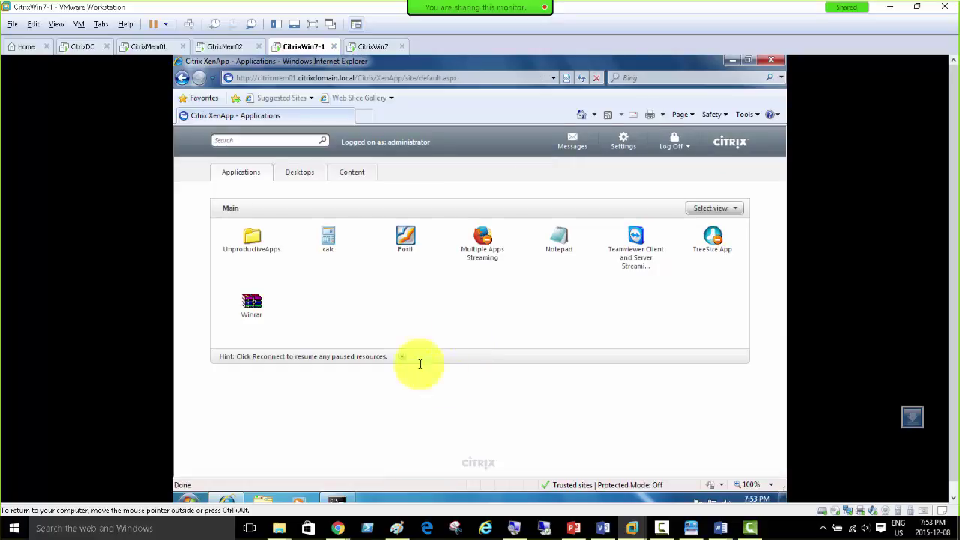
{"action": "left_click", "coordinate": [326, 240]}
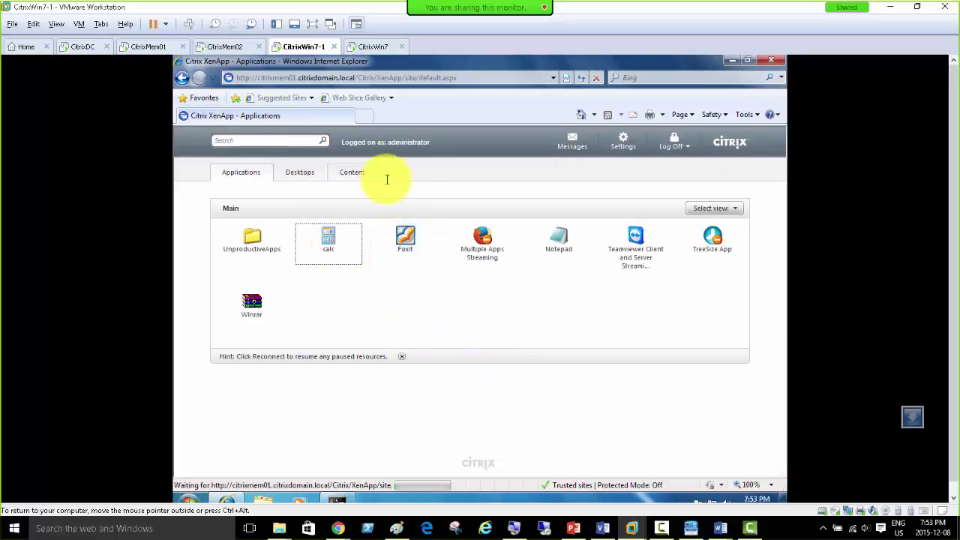
{"action": "left_click", "coordinate": [398, 237]}
Step: Rerun query farm /load in CitrixMem01's command prompt, then bring up CitrixWin7's logon page
{"action": "left_click", "coordinate": [147, 47]}
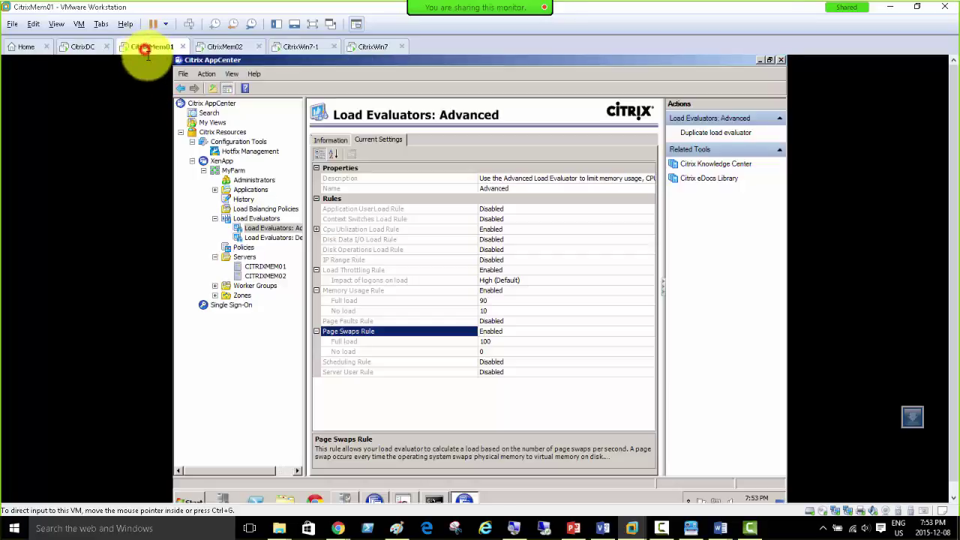
{"action": "left_click", "coordinate": [434, 499]}
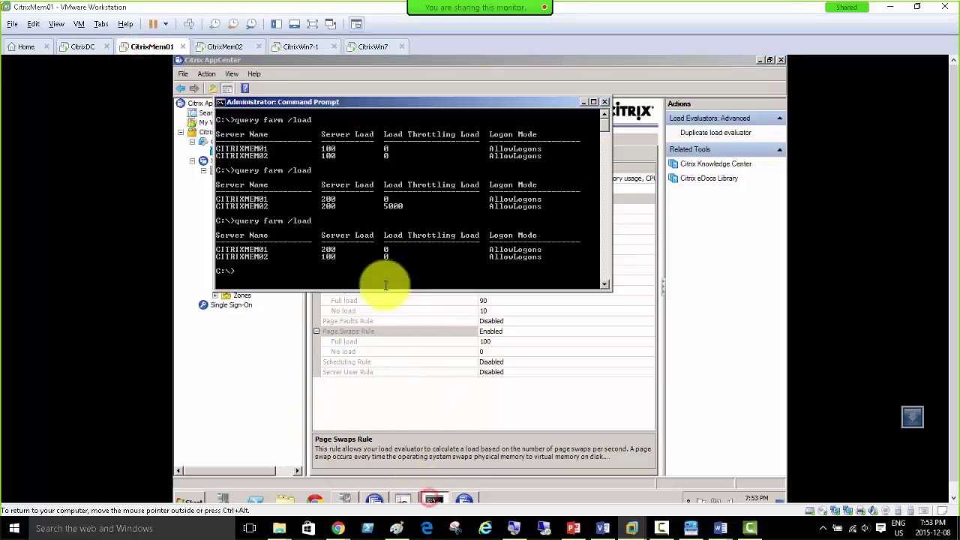
{"action": "key", "text": "Return"}
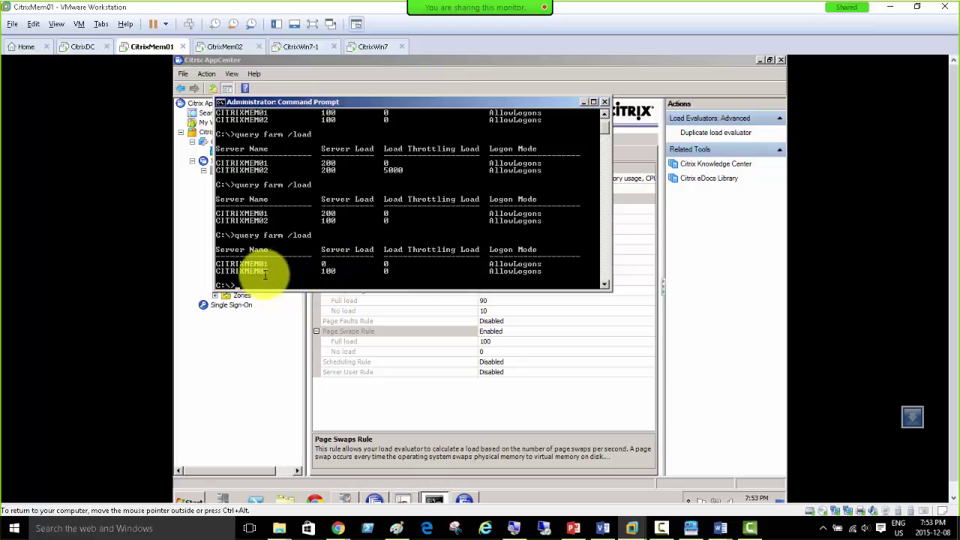
{"action": "left_click", "coordinate": [375, 47]}
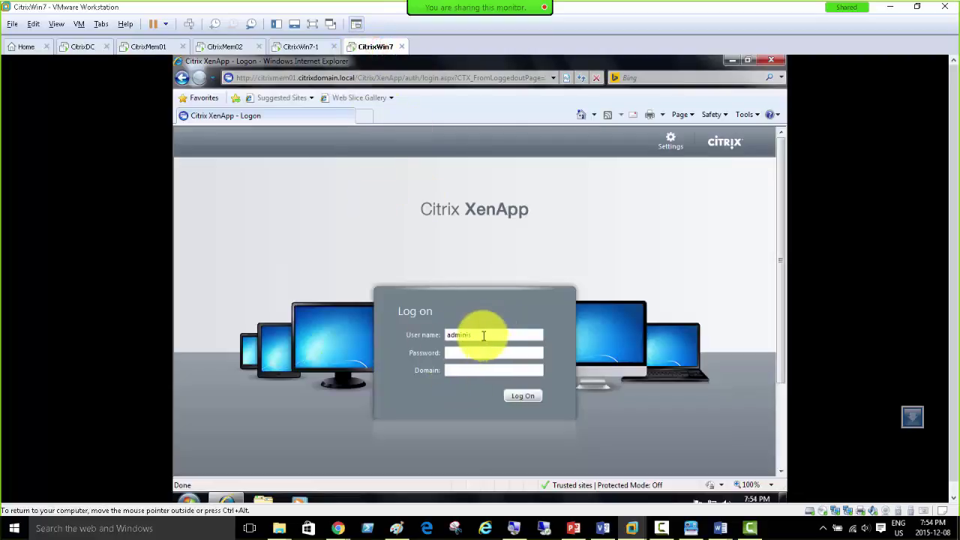
Step: Log on to XenApp on CitrixWin7, launch Foxit and dismiss the evaluation license warning
{"action": "left_click", "coordinate": [300, 47]}
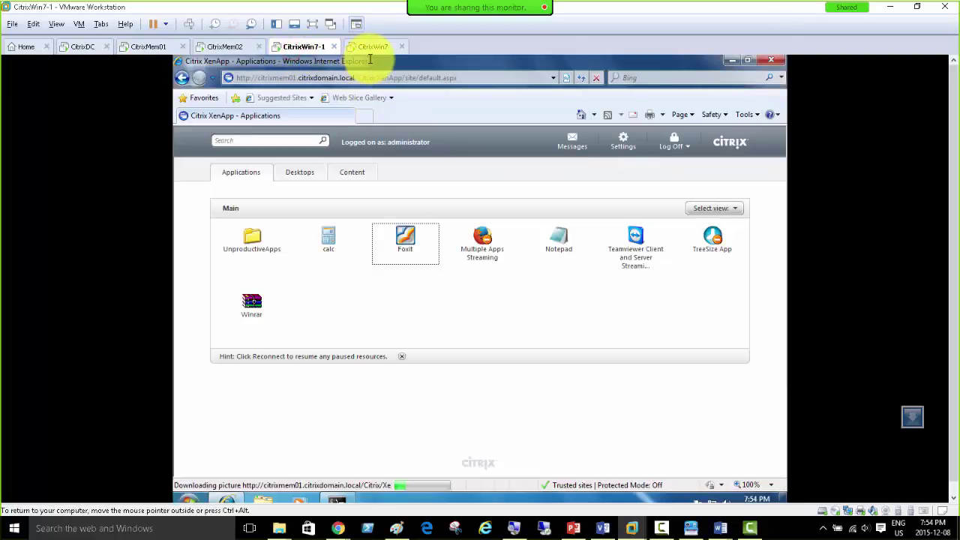
{"action": "left_click", "coordinate": [373, 47]}
{"action": "left_click", "coordinate": [481, 334]}
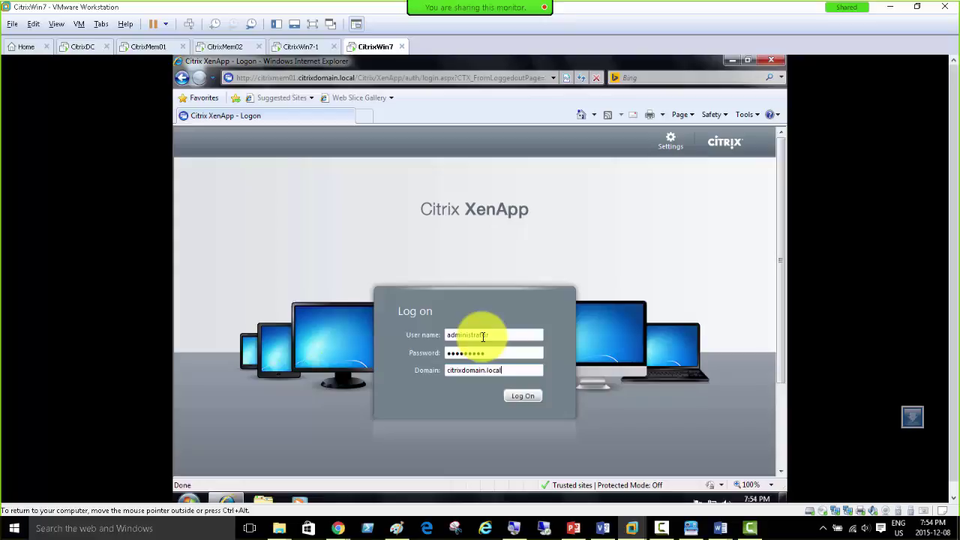
{"action": "key", "text": "Return"}
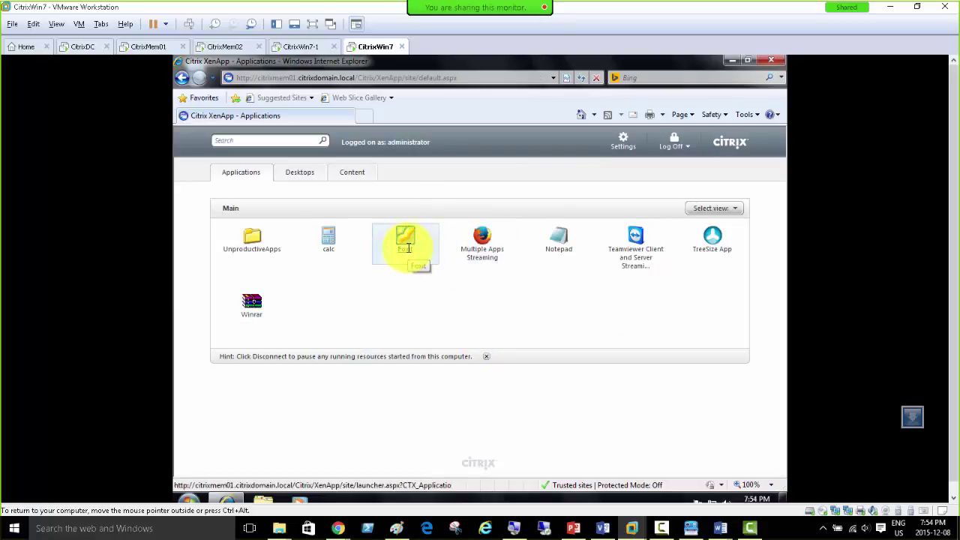
{"action": "left_click", "coordinate": [408, 248]}
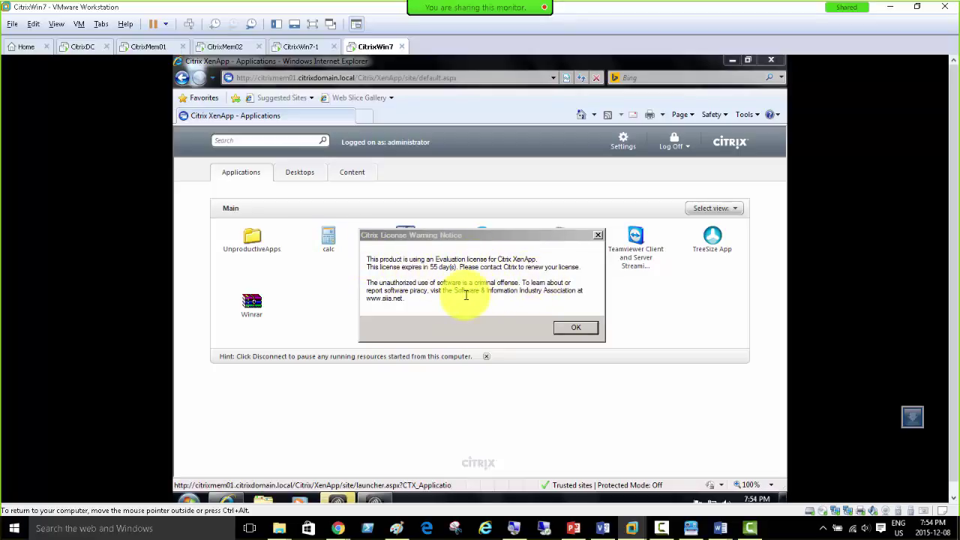
{"action": "left_click", "coordinate": [582, 327]}
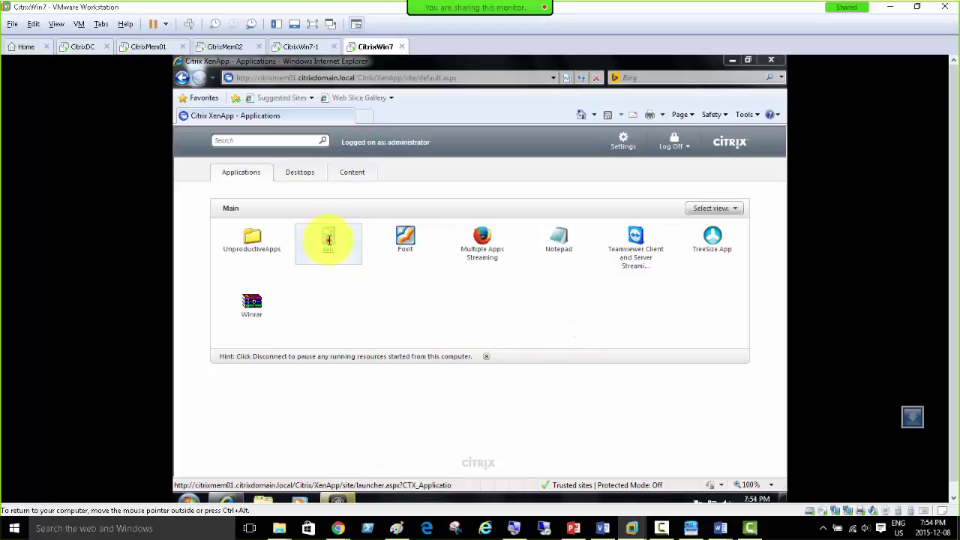
Step: Launch calc and Foxit, clear CitrixWin7-1's busy-server error and retry calc, then focus CitrixMem01's prompt
{"action": "left_click", "coordinate": [325, 242]}
{"action": "left_click", "coordinate": [411, 241]}
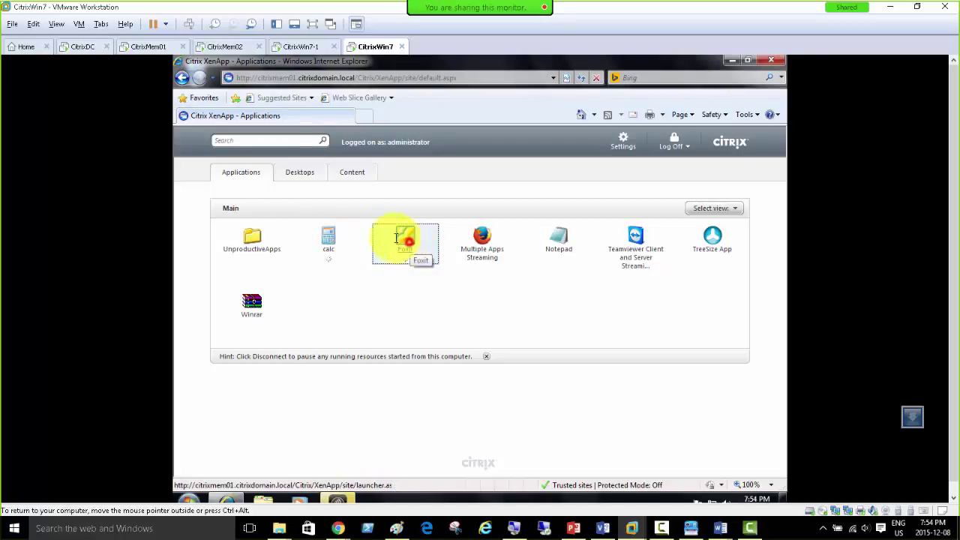
{"action": "left_click", "coordinate": [294, 46]}
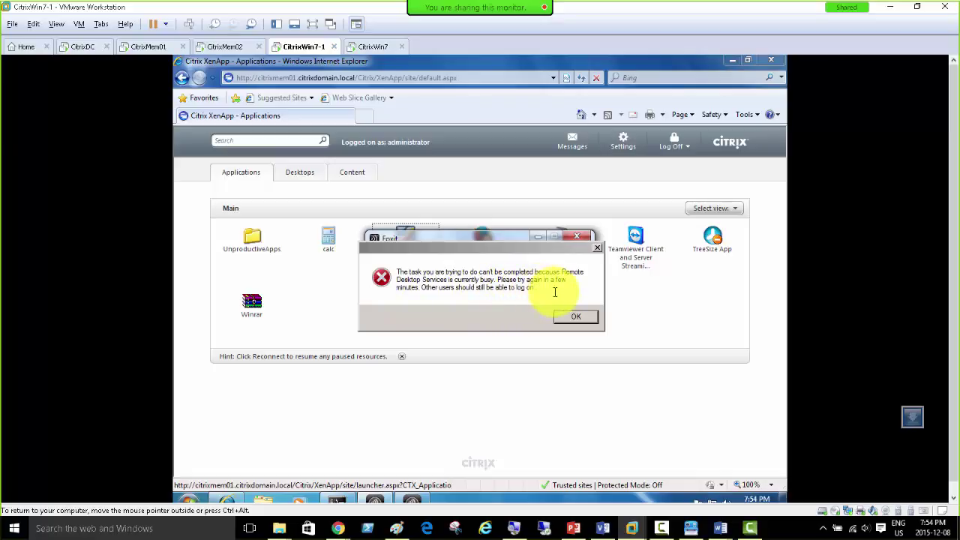
{"action": "left_click", "coordinate": [575, 315]}
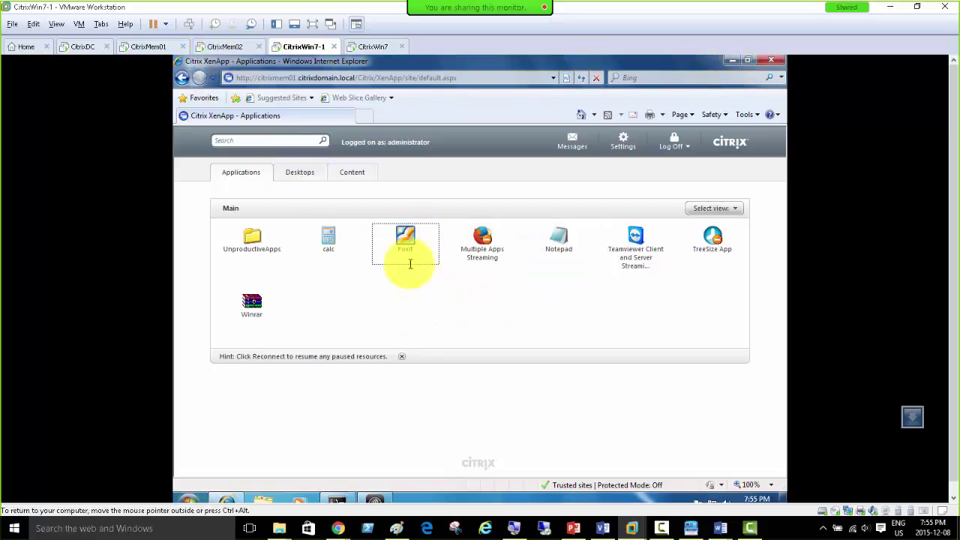
{"action": "left_click", "coordinate": [330, 240]}
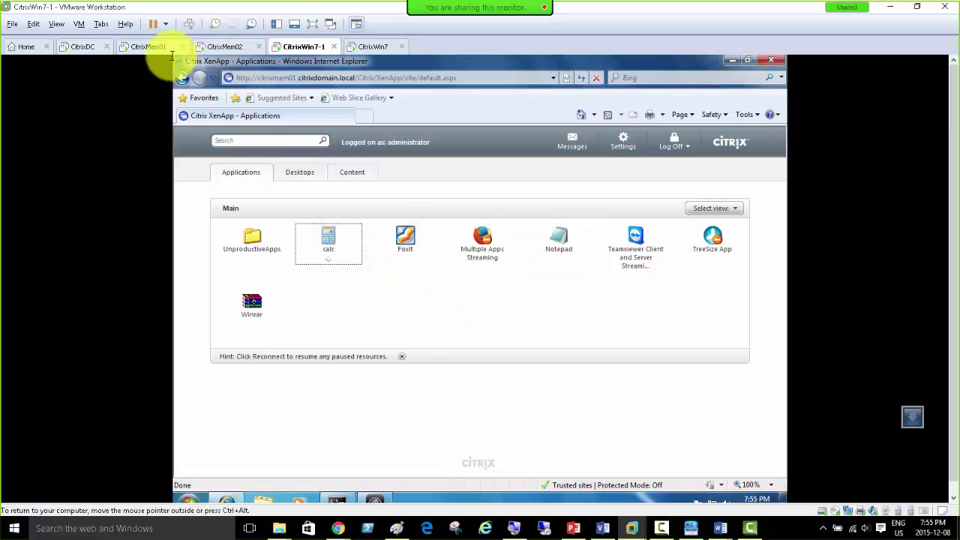
{"action": "left_click", "coordinate": [141, 46]}
{"action": "left_click", "coordinate": [347, 279]}
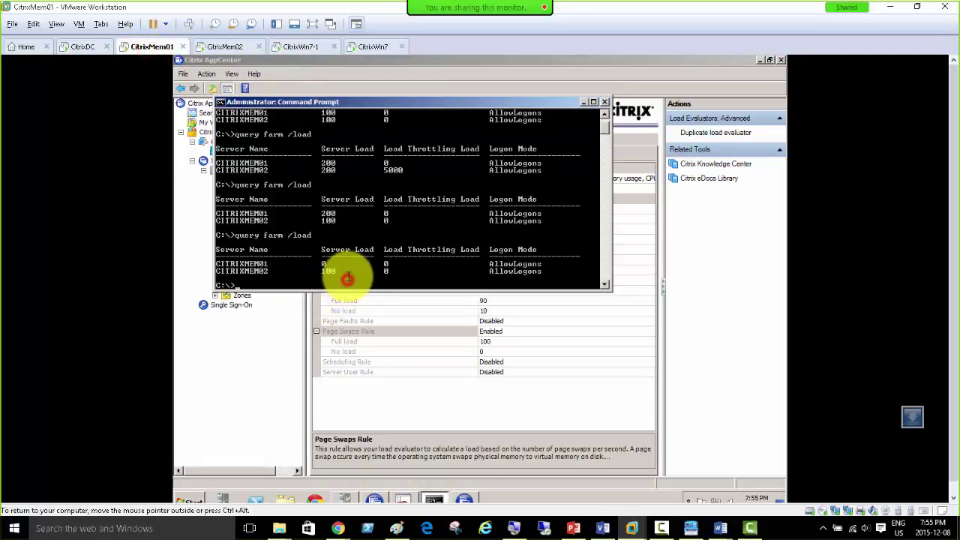
Step: Rerun query farm /load (CITRIXMEM01 0, CITRIXMEM02 100) and open CITRIXMEM01's page in AppCenter
{"action": "key", "text": "Return"}
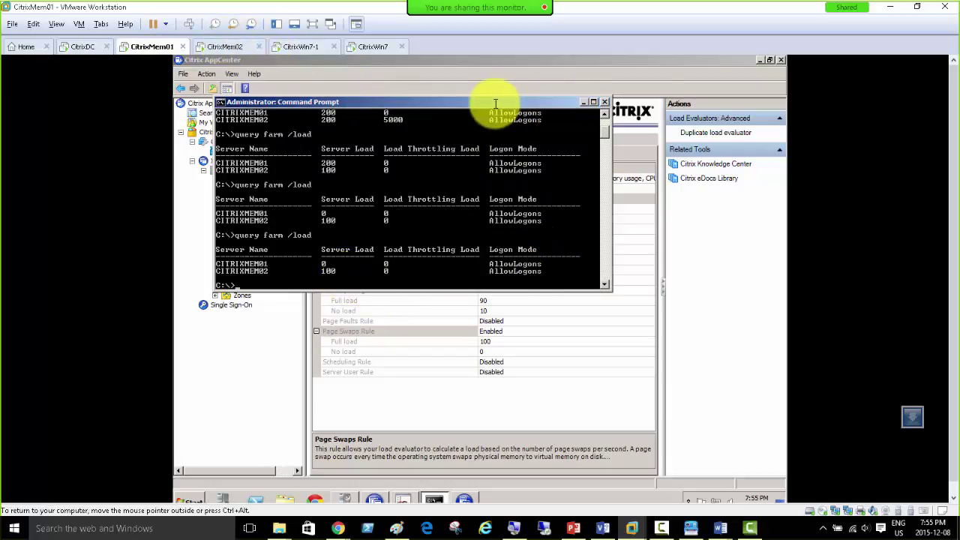
{"action": "left_click_drag", "start_coordinate": [497, 100], "coordinate": [660, 85]}
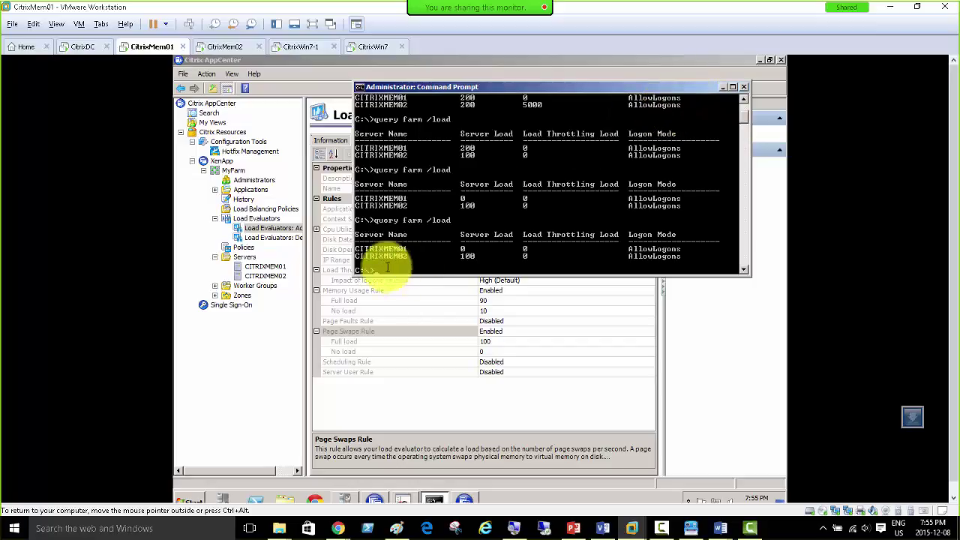
{"action": "left_click", "coordinate": [281, 265]}
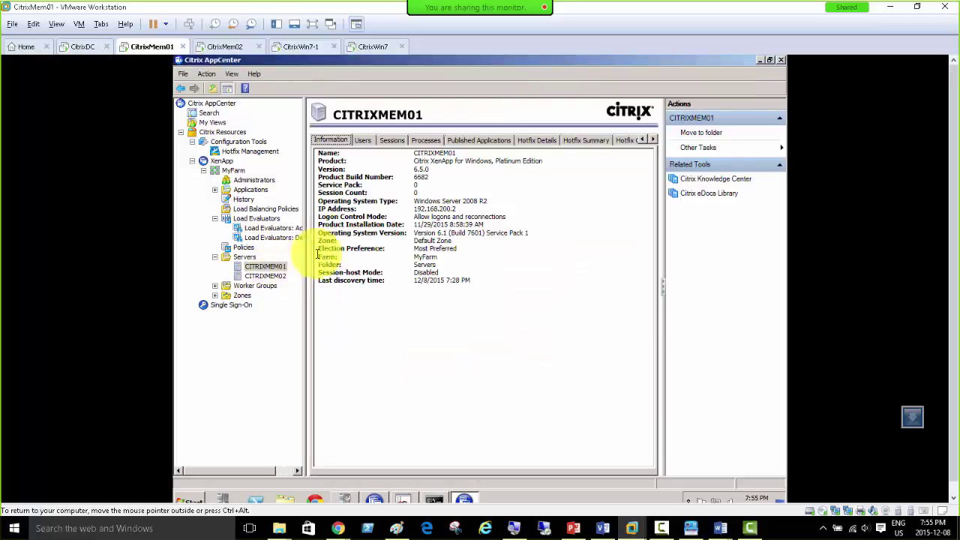
Step: Refresh and review the connected users on CITRIXMEM01 and CITRIXMEM02
{"action": "left_click", "coordinate": [362, 141]}
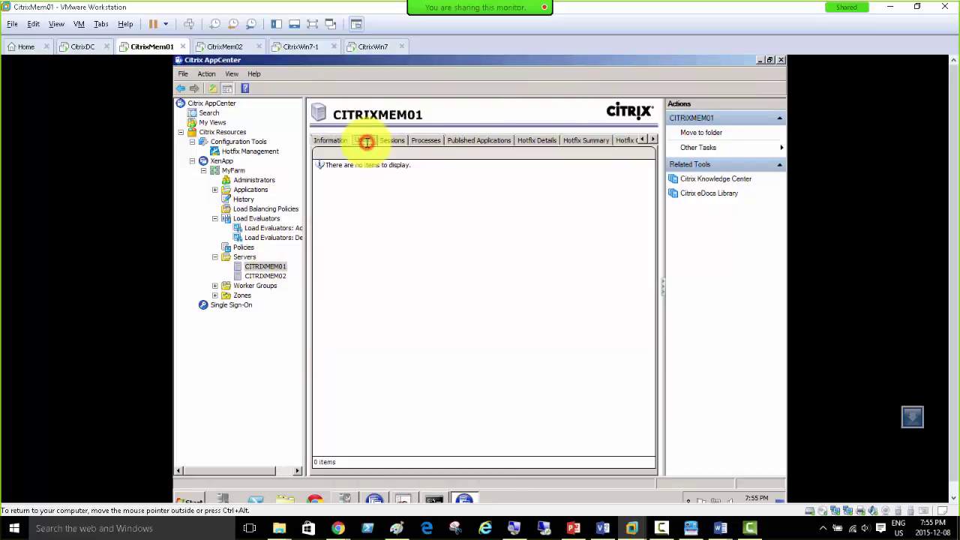
{"action": "right_click", "coordinate": [282, 266]}
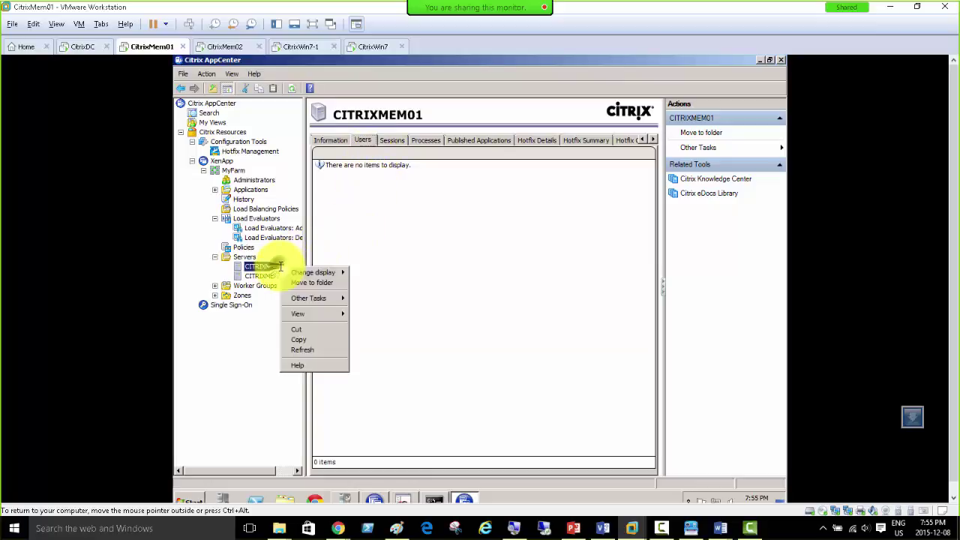
{"action": "left_click", "coordinate": [309, 348]}
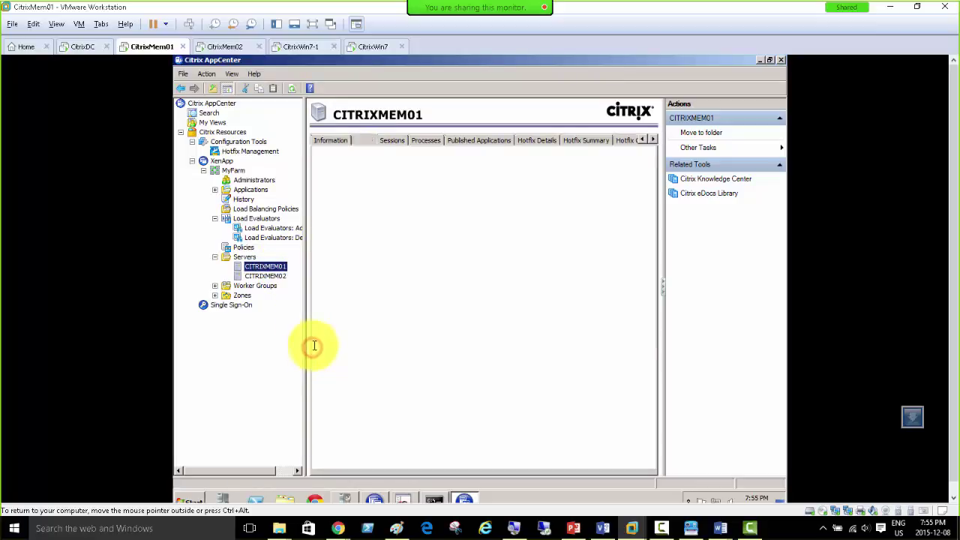
{"action": "left_click", "coordinate": [266, 276]}
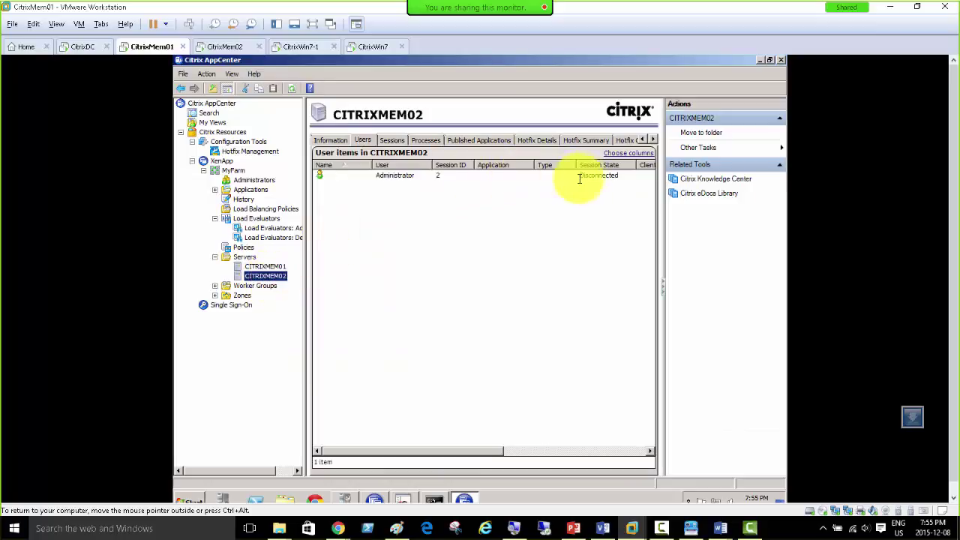
{"action": "left_click_drag", "start_coordinate": [470, 452], "coordinate": [636, 474]}
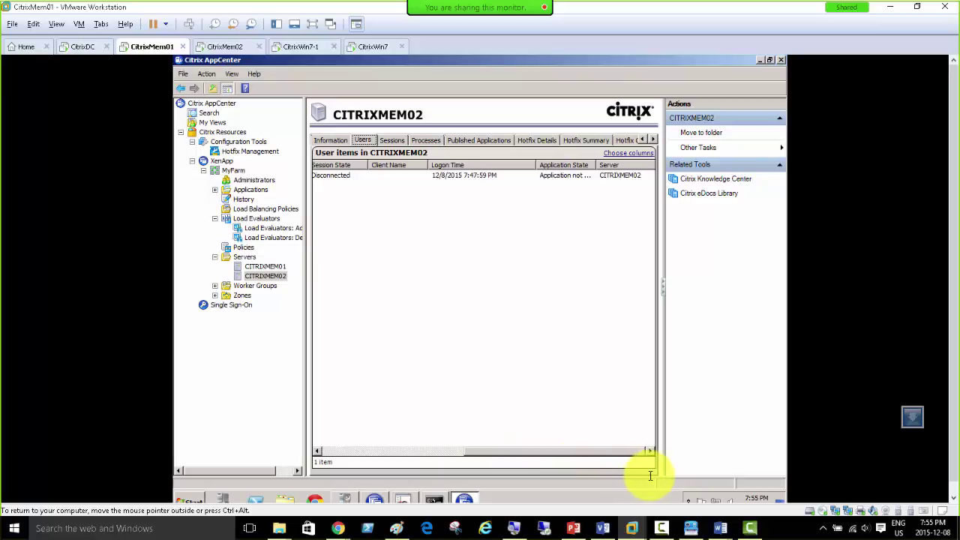
Step: Refresh CITRIXMEM02's Sessions list, showing eight sessions including new Foxit and calc ICA sessions
{"action": "left_click", "coordinate": [393, 141]}
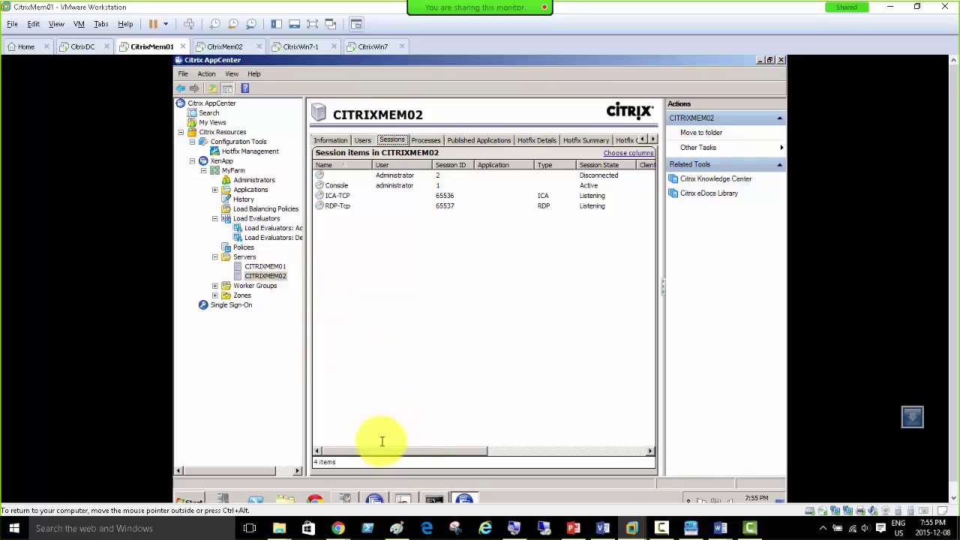
{"action": "left_click_drag", "start_coordinate": [381, 452], "coordinate": [625, 452]}
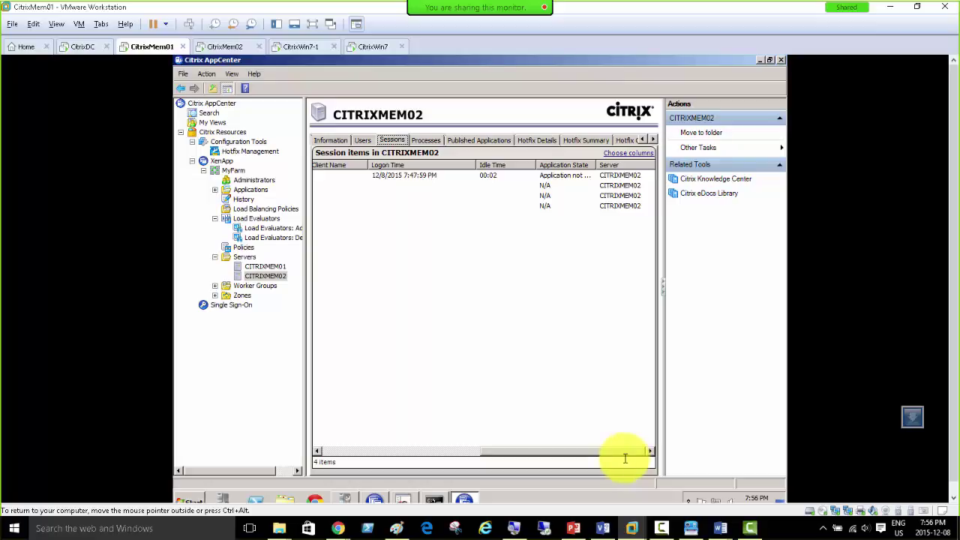
{"action": "left_click_drag", "start_coordinate": [625, 457], "coordinate": [425, 442]}
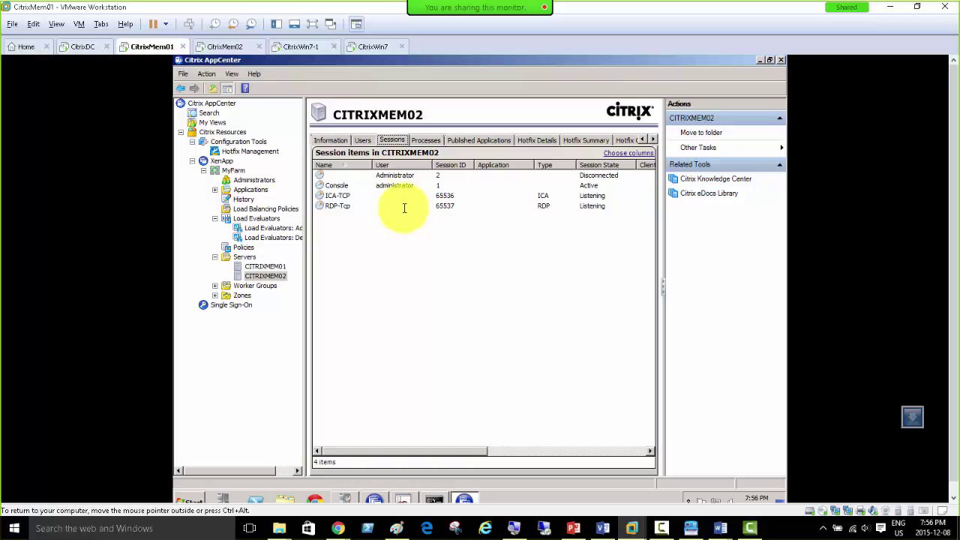
{"action": "key", "text": "F5"}
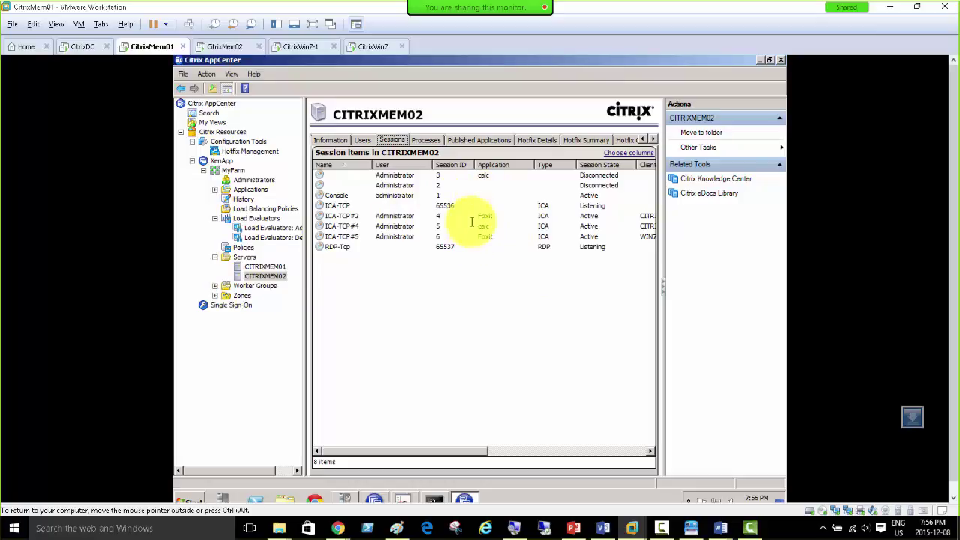
{"action": "left_click", "coordinate": [304, 46]}
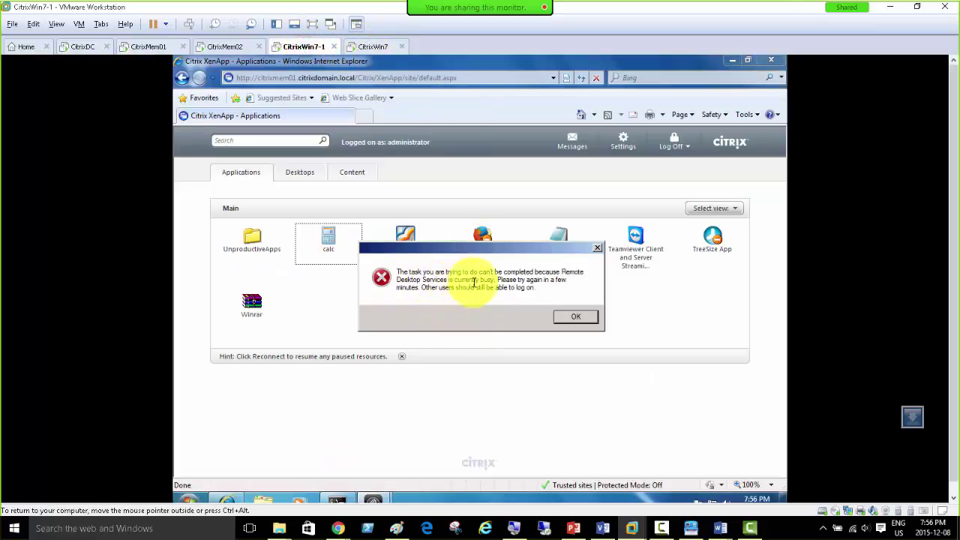
Step: Dismiss the Remote Desktop Services busy errors on CitrixWin7-1 and CitrixWin7
{"action": "left_click", "coordinate": [580, 320]}
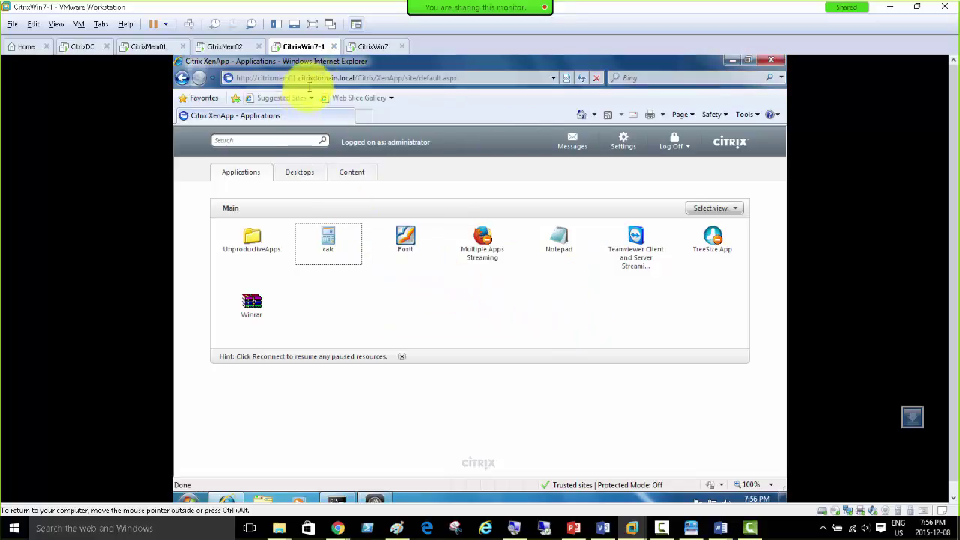
{"action": "left_click", "coordinate": [370, 46]}
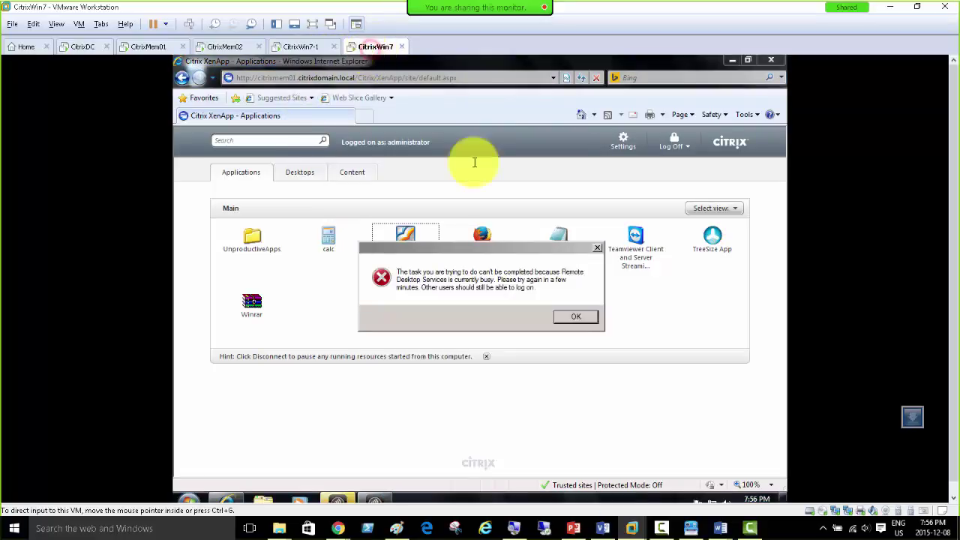
{"action": "left_click", "coordinate": [571, 319]}
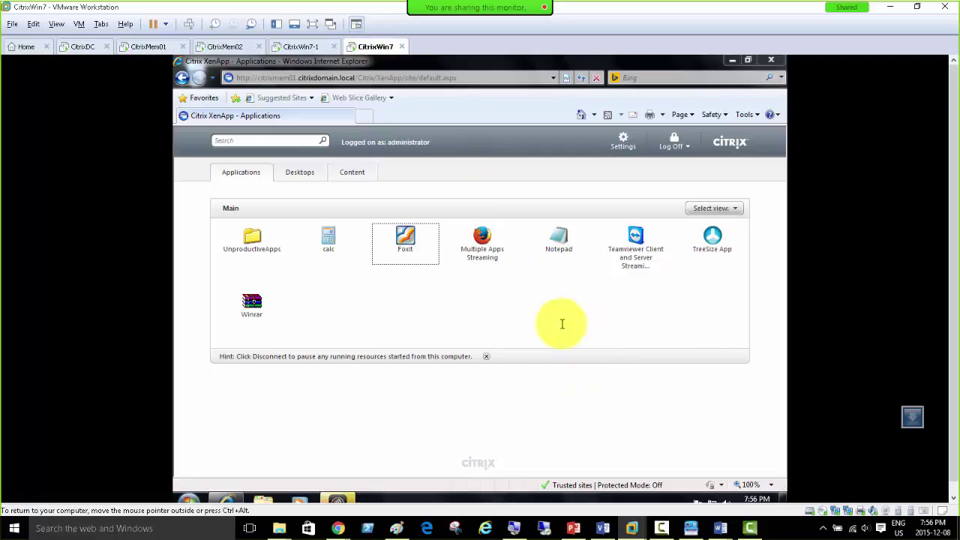
Step: Cycle through the VMs, confirming CITRIXMEM02 dropped to 5 sessions, ending on CitrixMem02
{"action": "left_click", "coordinate": [300, 47]}
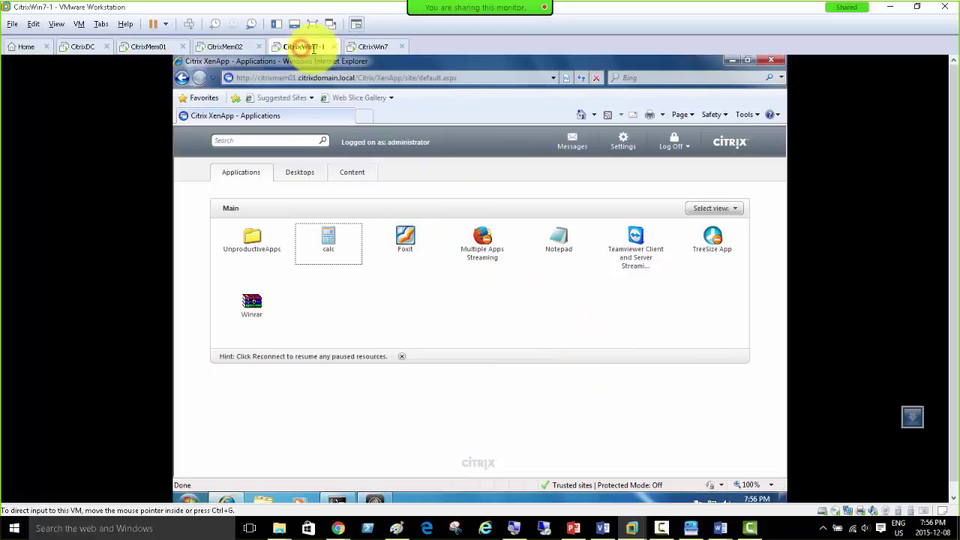
{"action": "left_click", "coordinate": [372, 46]}
{"action": "left_click", "coordinate": [304, 46]}
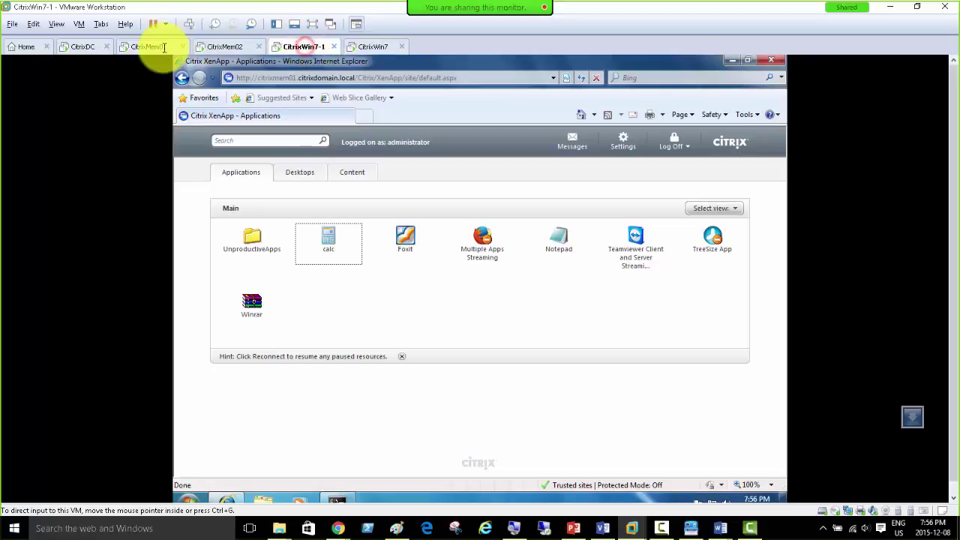
{"action": "left_click", "coordinate": [152, 47]}
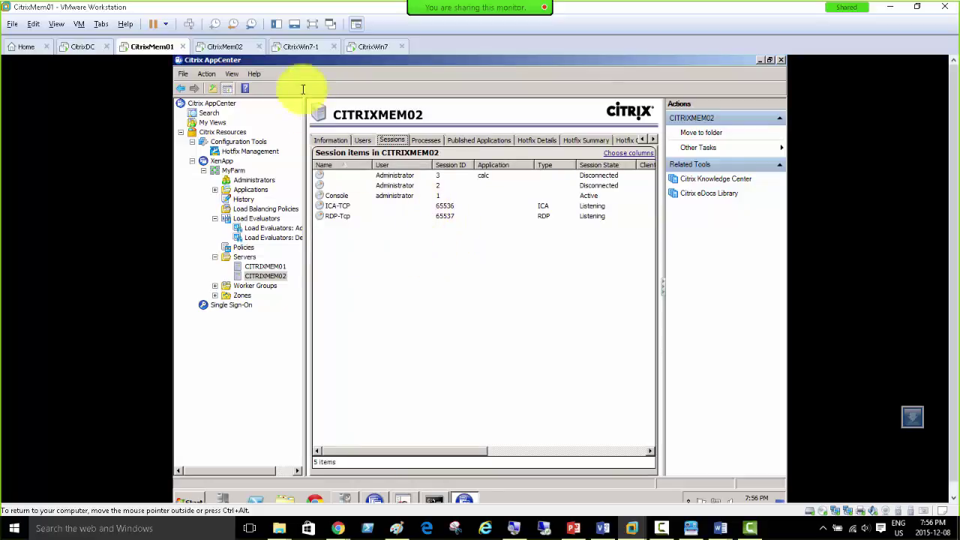
{"action": "left_click", "coordinate": [296, 46]}
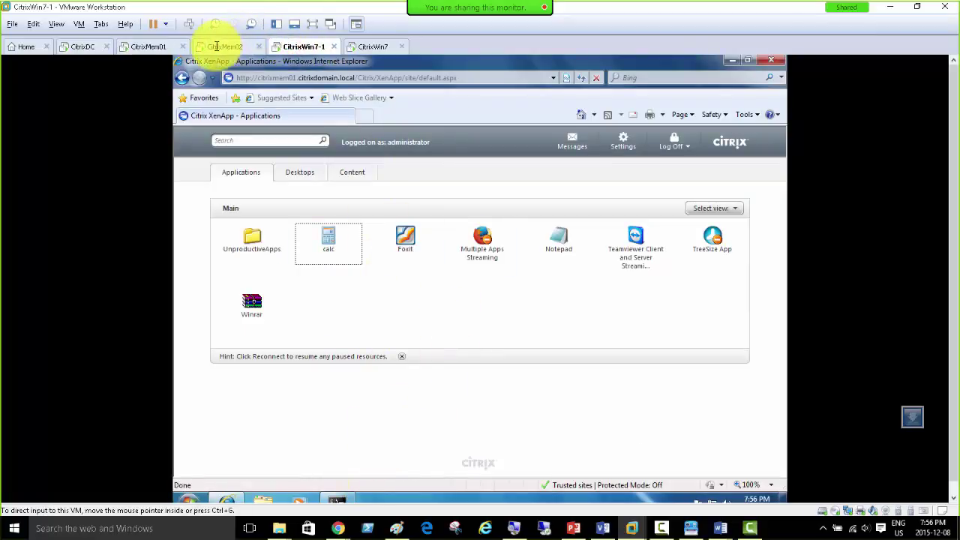
{"action": "left_click", "coordinate": [223, 46]}
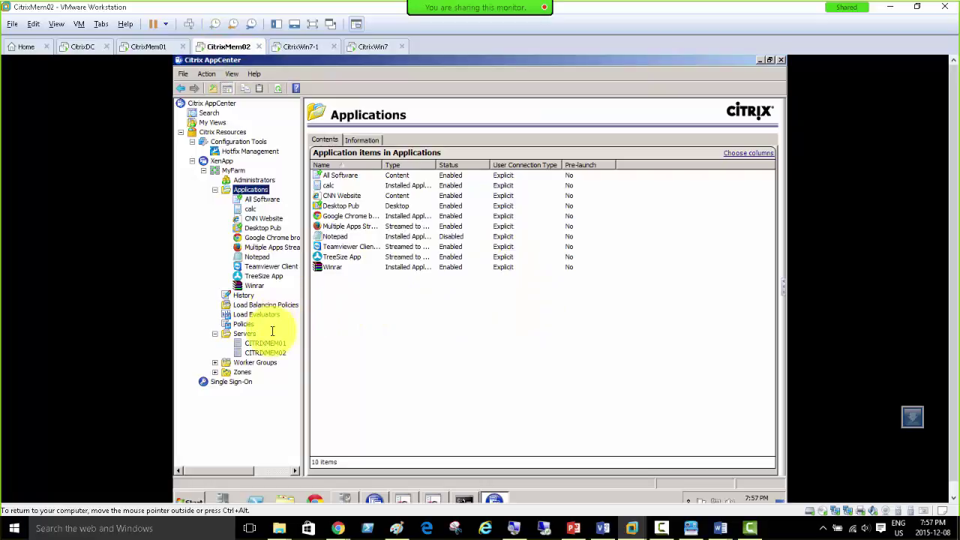
Step: Bring CitrixMem01's command prompt forward, showing CITRIXMEM02 at load 200 and CITRIXMEM01 at 0
{"action": "left_click", "coordinate": [150, 46]}
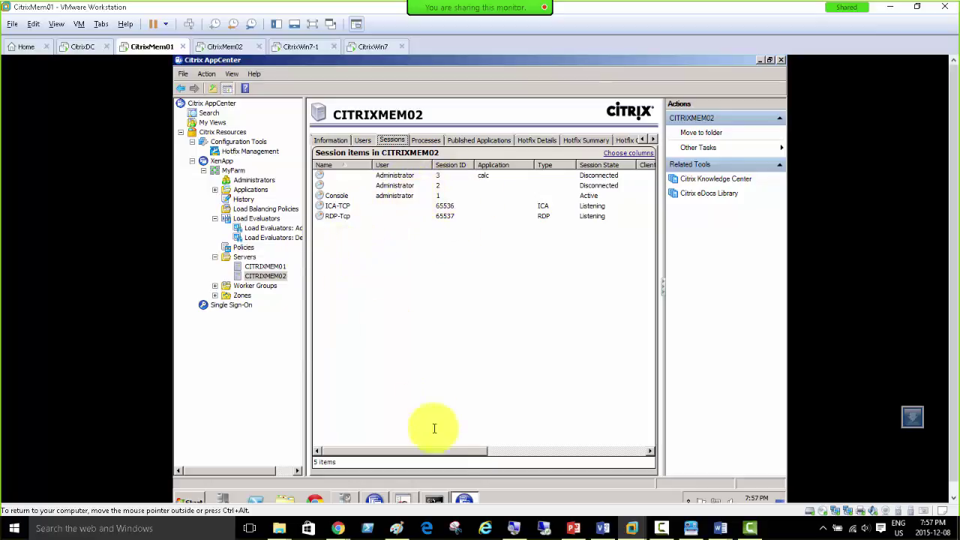
{"action": "left_click", "coordinate": [434, 498]}
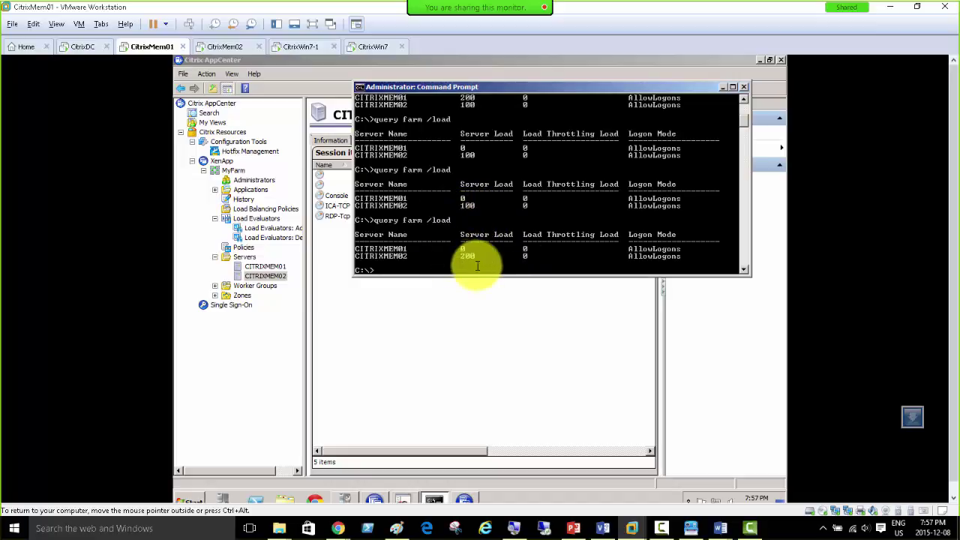
Step: Rerun query farm /load on CitrixMem01, confirming CITRIXMEM02 still at 200, and view CitrixWin7-1
{"action": "left_click", "coordinate": [372, 47]}
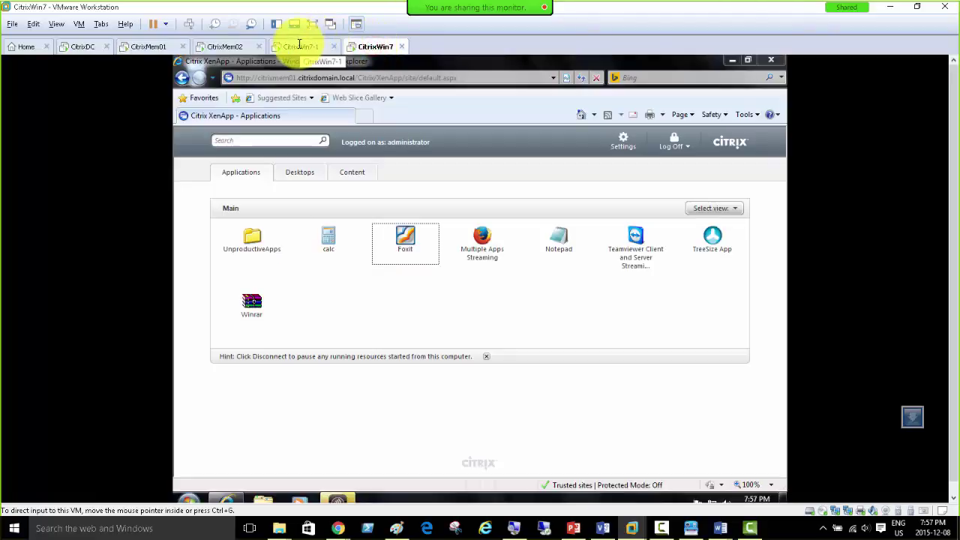
{"action": "left_click", "coordinate": [140, 48]}
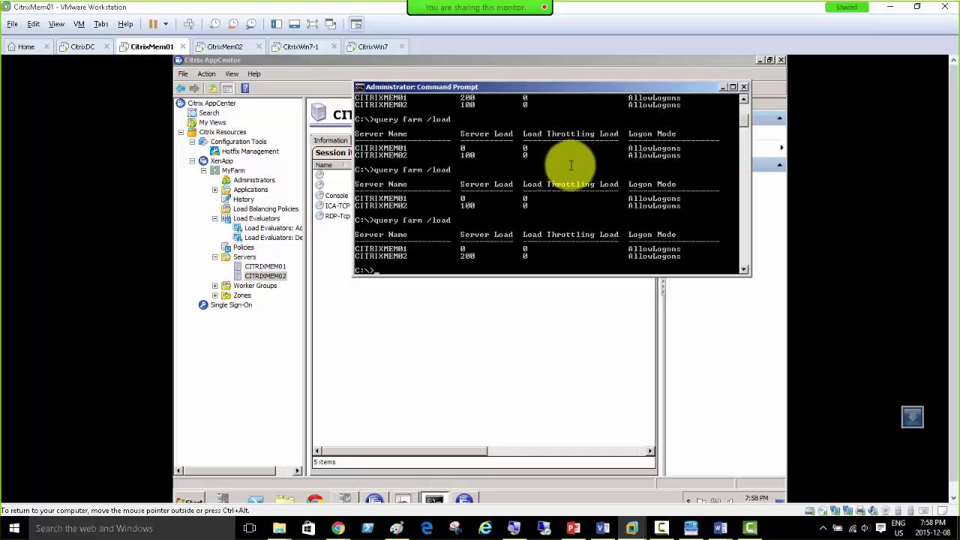
{"action": "scroll", "coordinate": [558, 170], "scroll_direction": "up", "scroll_amount": 2}
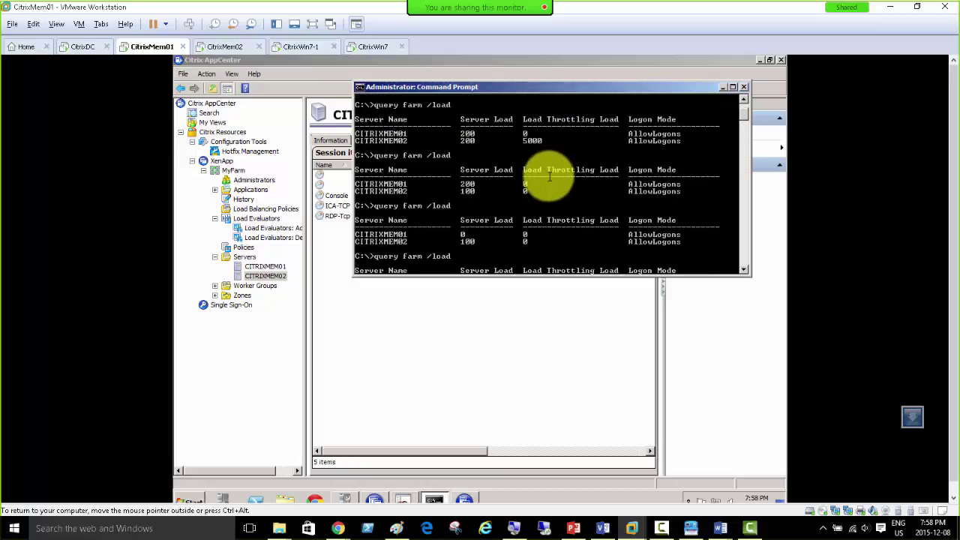
{"action": "scroll", "coordinate": [552, 178], "scroll_direction": "down", "scroll_amount": 3}
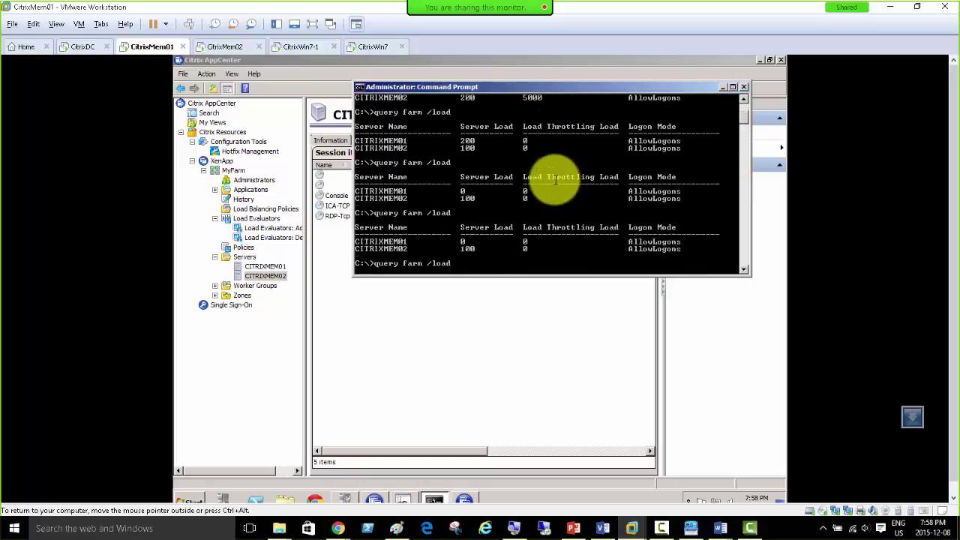
{"action": "scroll", "coordinate": [558, 221], "scroll_direction": "down", "scroll_amount": 2}
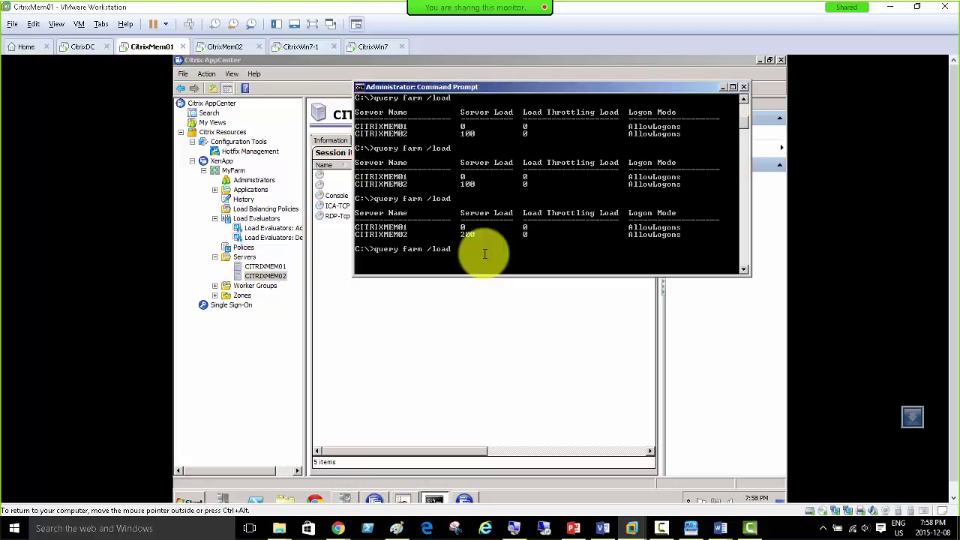
{"action": "key", "text": "Return"}
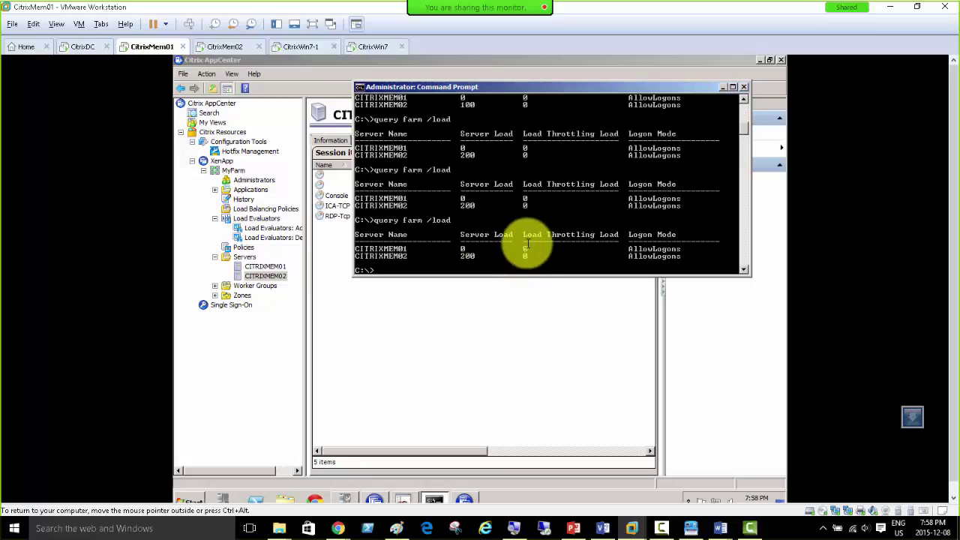
{"action": "left_click", "coordinate": [304, 46]}
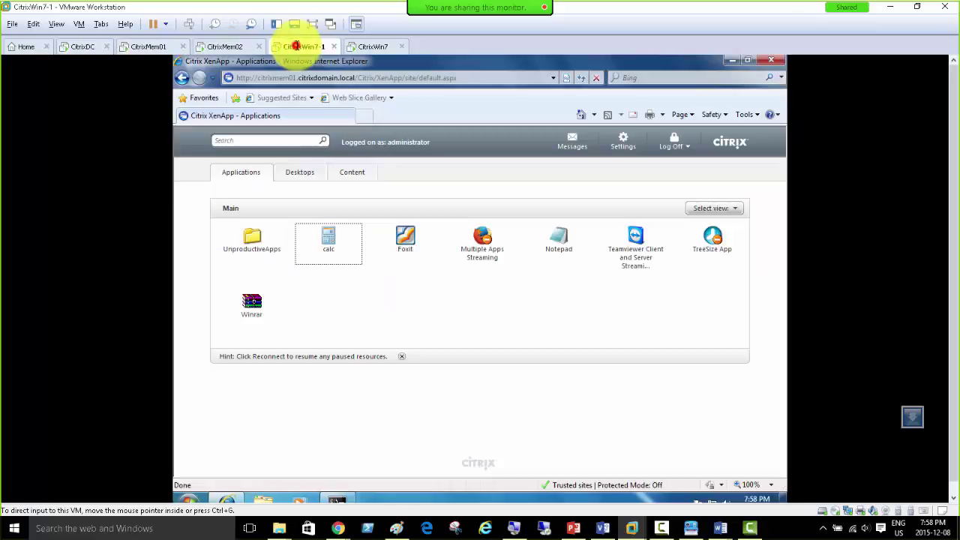
Step: Dismiss CitrixWin7's Citrix Receiver connection-interrupted error
{"action": "left_click", "coordinate": [365, 48]}
{"action": "left_click", "coordinate": [688, 147]}
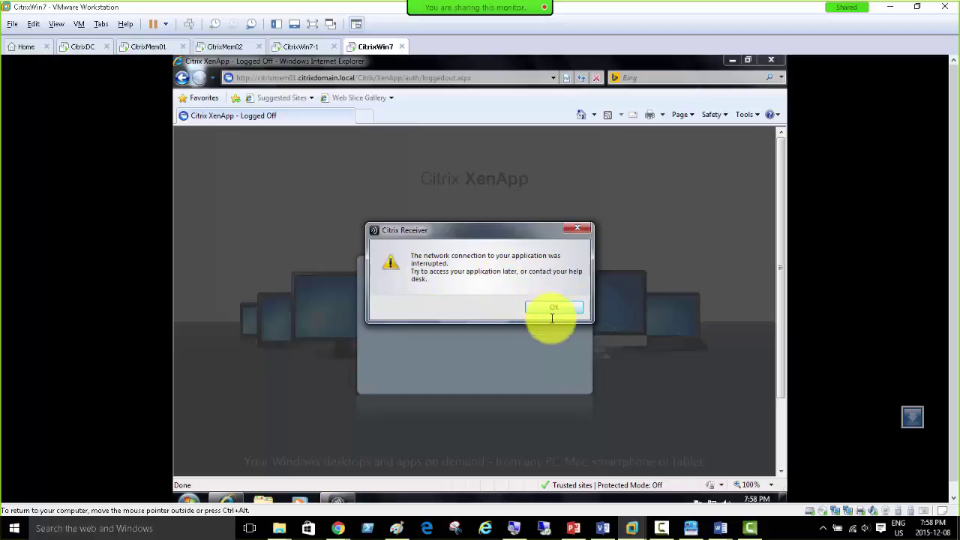
{"action": "left_click", "coordinate": [548, 309]}
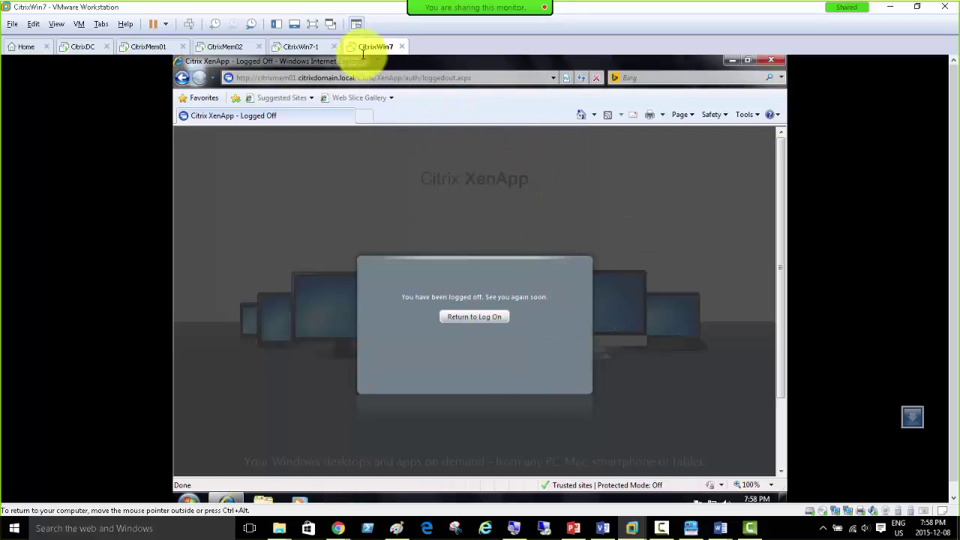
Step: Log CitrixWin7-1 off XenApp back to the log-on page, then return to CitrixMem01
{"action": "left_click", "coordinate": [306, 46]}
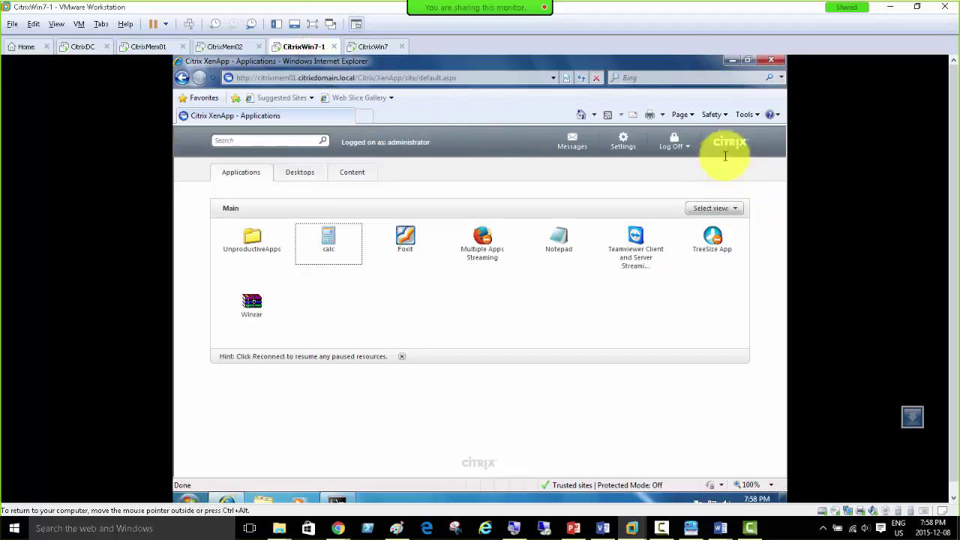
{"action": "left_click", "coordinate": [673, 144]}
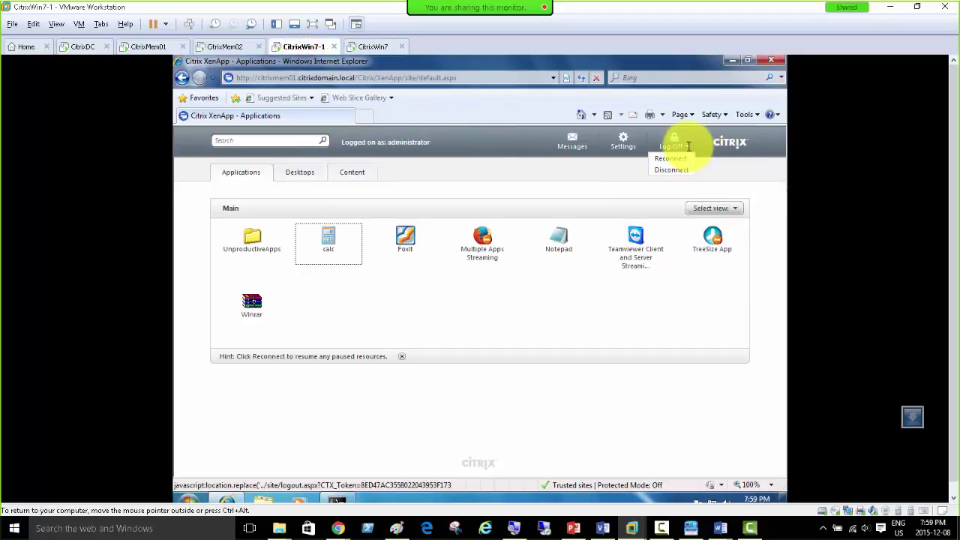
{"action": "left_click", "coordinate": [670, 144]}
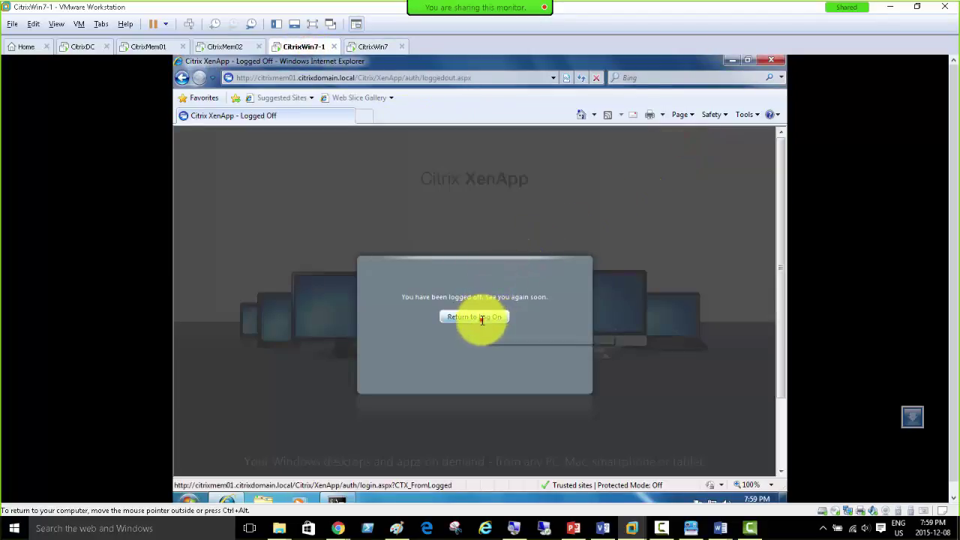
{"action": "left_click", "coordinate": [481, 318]}
{"action": "left_click", "coordinate": [142, 47]}
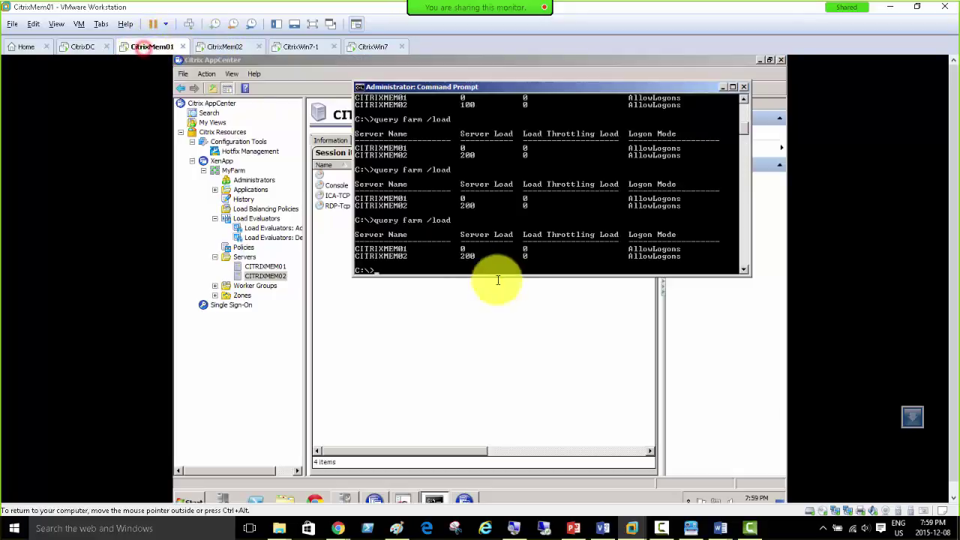
Step: Activate CitrixMem01's command prompt, then move to CitrixWin7-1's XenApp log-on form
{"action": "left_click", "coordinate": [508, 254]}
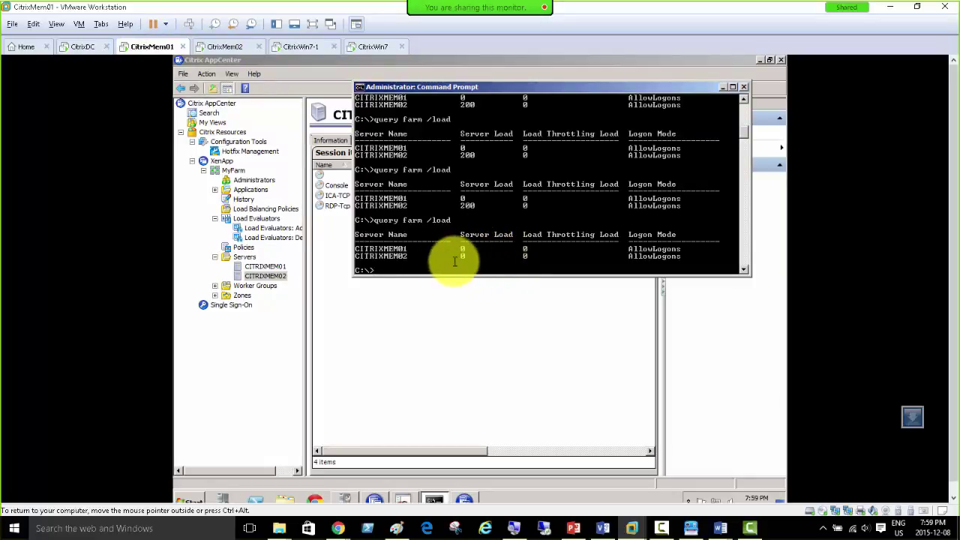
{"action": "left_click", "coordinate": [300, 47]}
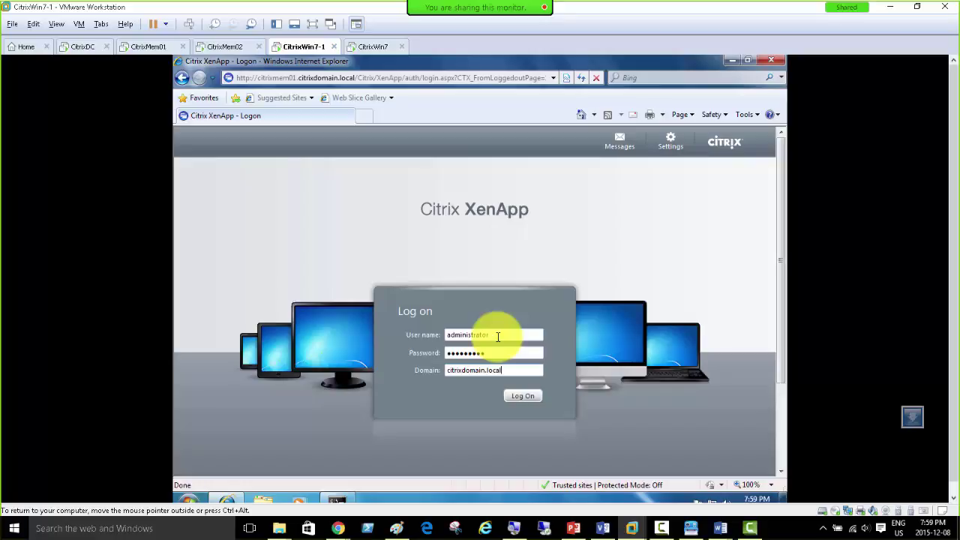
Step: Submit CitrixWin7-1's XenApp log-on and rerun query farm /load twice on CitrixMem01
{"action": "key", "text": "Return"}
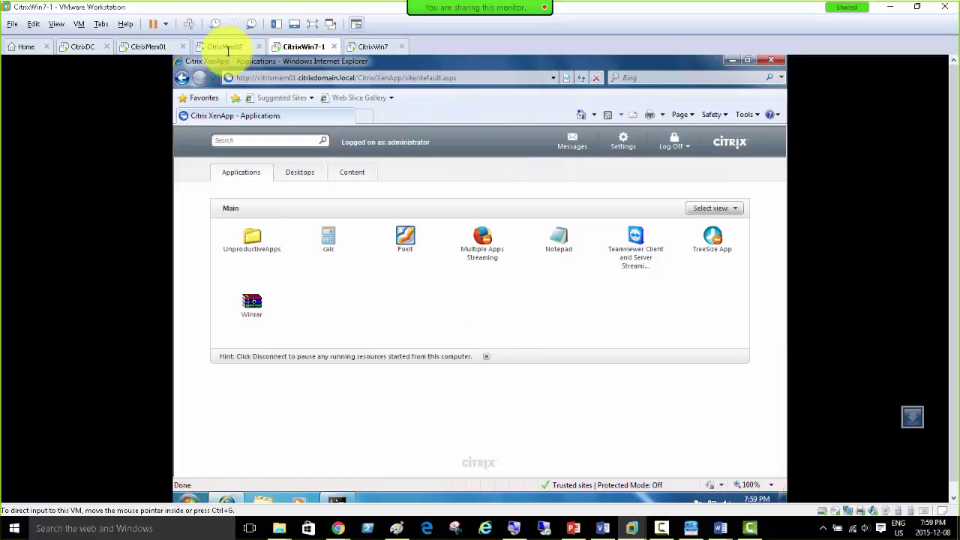
{"action": "left_click", "coordinate": [150, 46]}
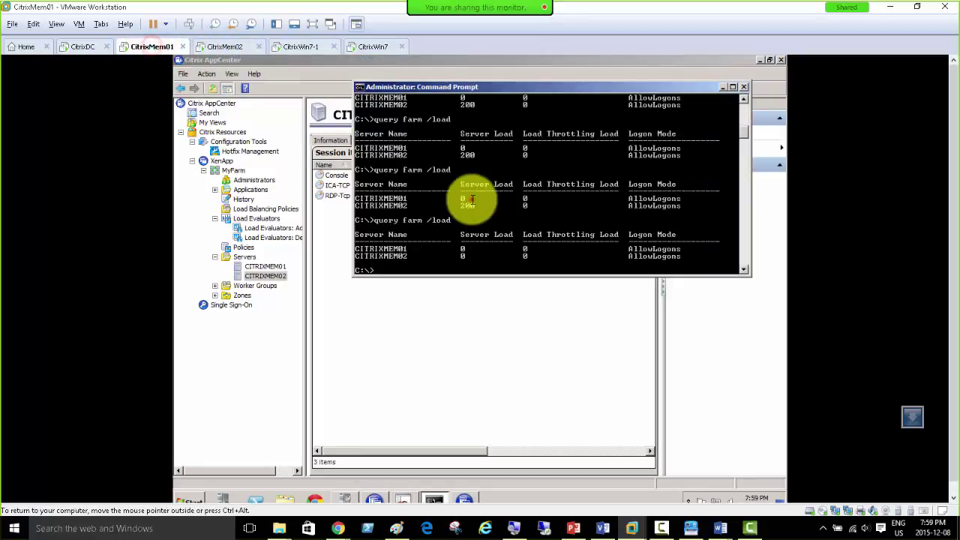
{"action": "key", "text": "Return"}
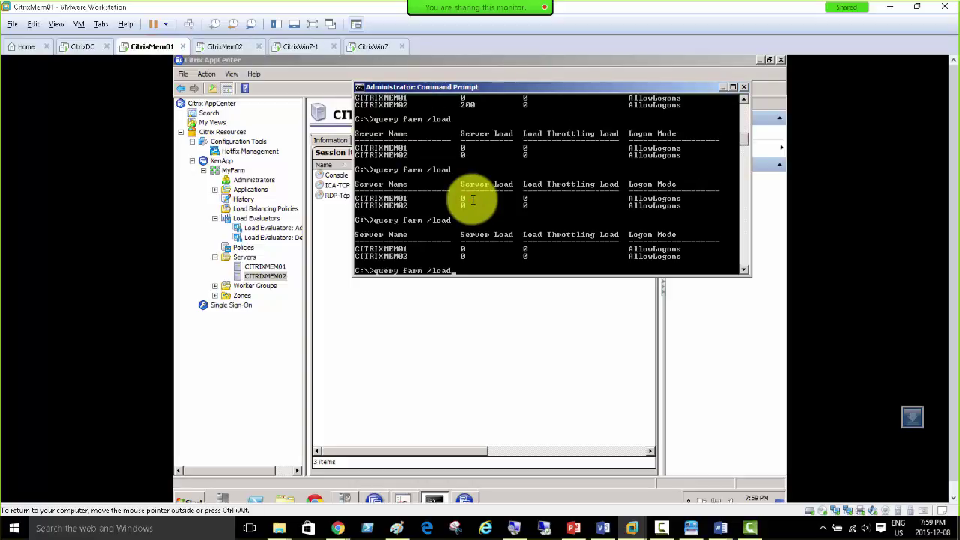
{"action": "key", "text": "Return"}
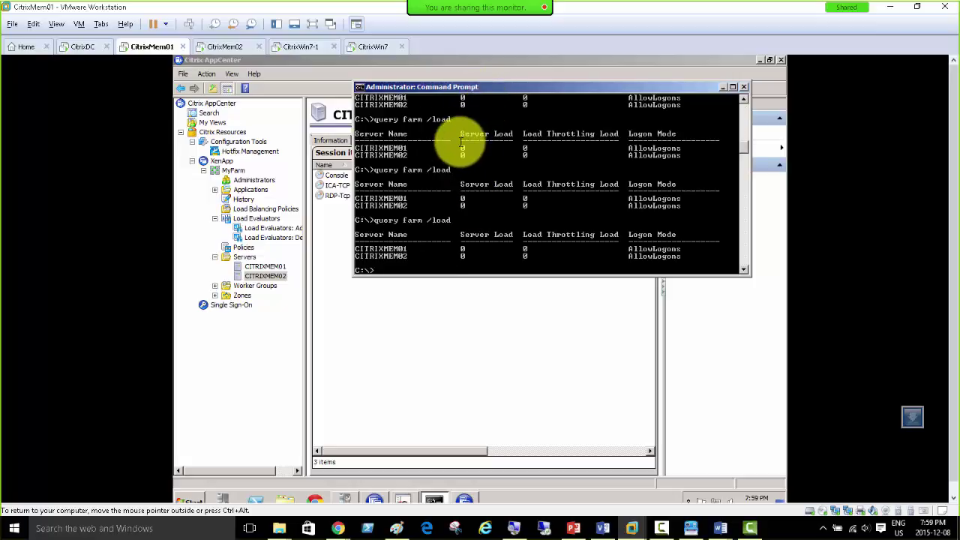
Step: Glance at CitrixMem02, then return to CitrixWin7-1's XenApp applications page
{"action": "left_click", "coordinate": [219, 47]}
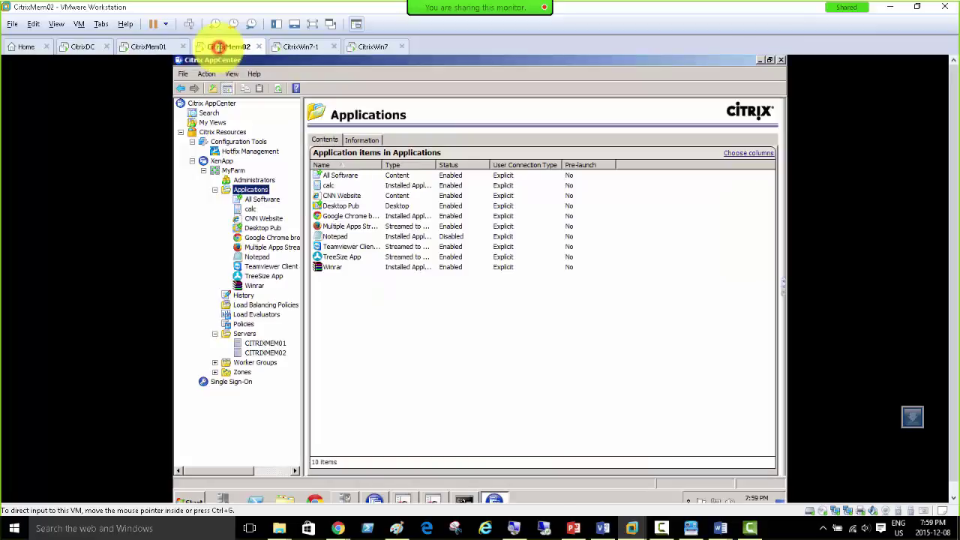
{"action": "left_click", "coordinate": [150, 46]}
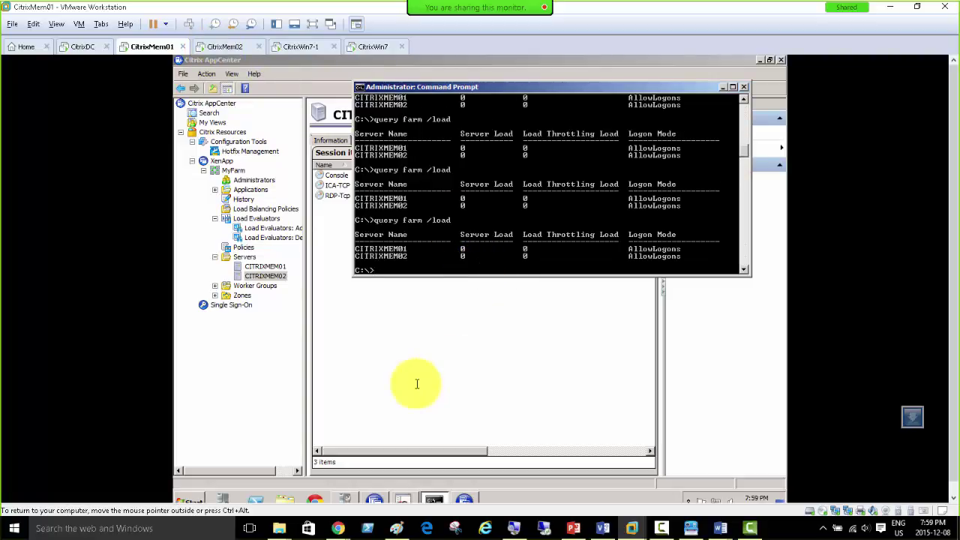
{"action": "left_click", "coordinate": [304, 46]}
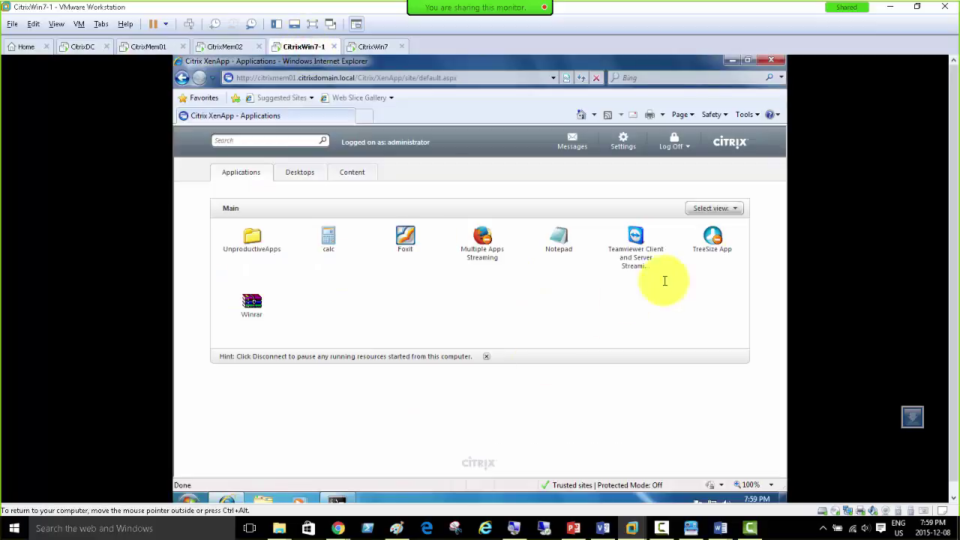
Step: Launch calc on CitrixWin7-1, accept the license warning, and confirm CITRIXMEM01's load reads 100
{"action": "left_click", "coordinate": [328, 238]}
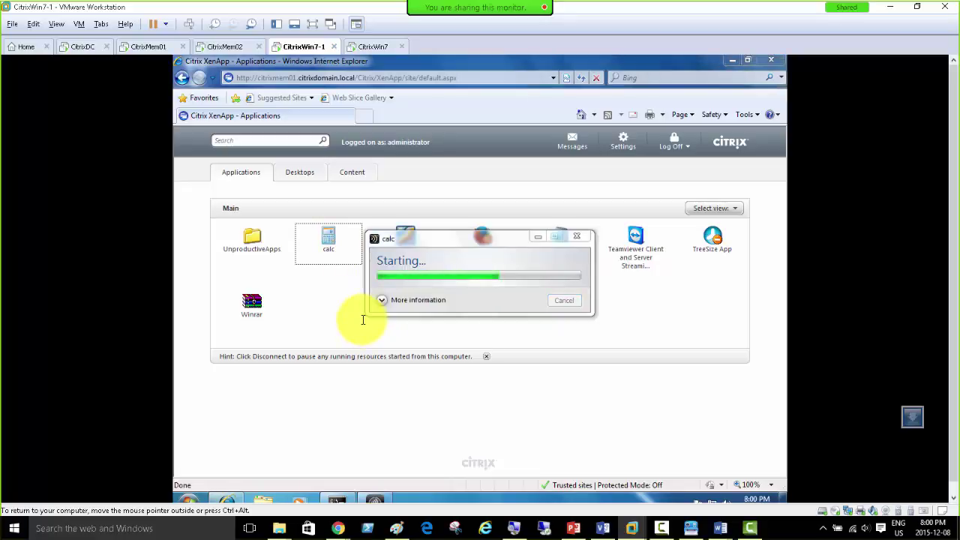
{"action": "left_click", "coordinate": [565, 327]}
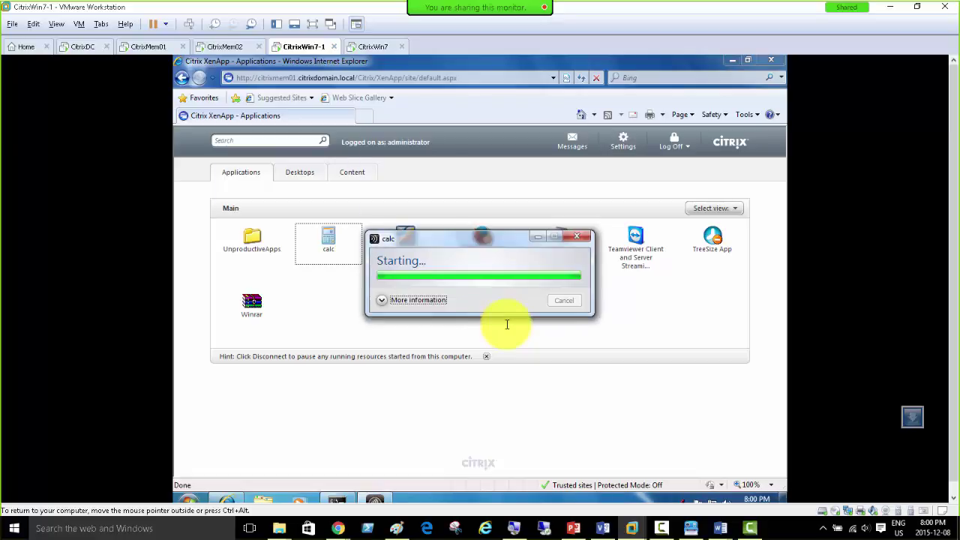
{"action": "left_click", "coordinate": [149, 47]}
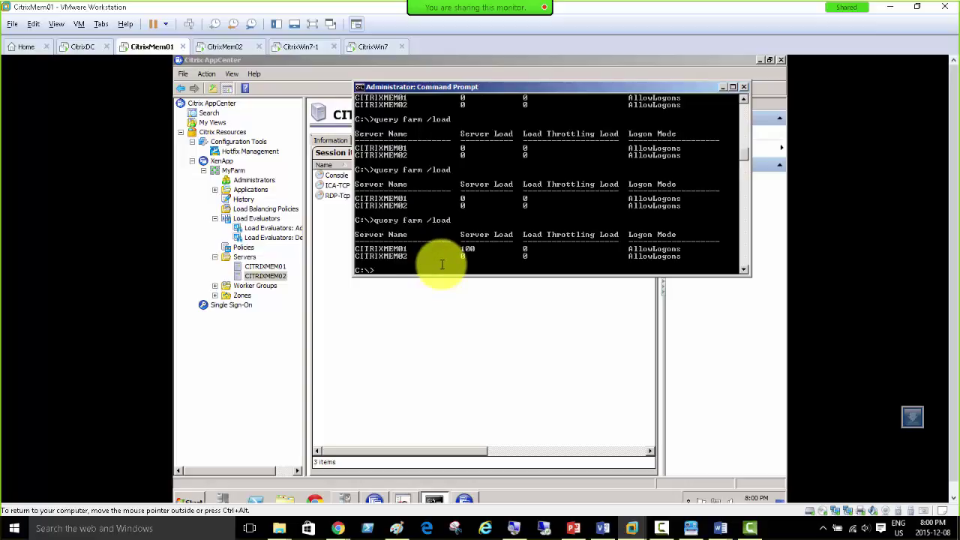
Step: Inspect CITRIXMEM01's Console session and the calc session (ID 2) from CITRIXWIN7-PC
{"action": "left_click", "coordinate": [268, 267]}
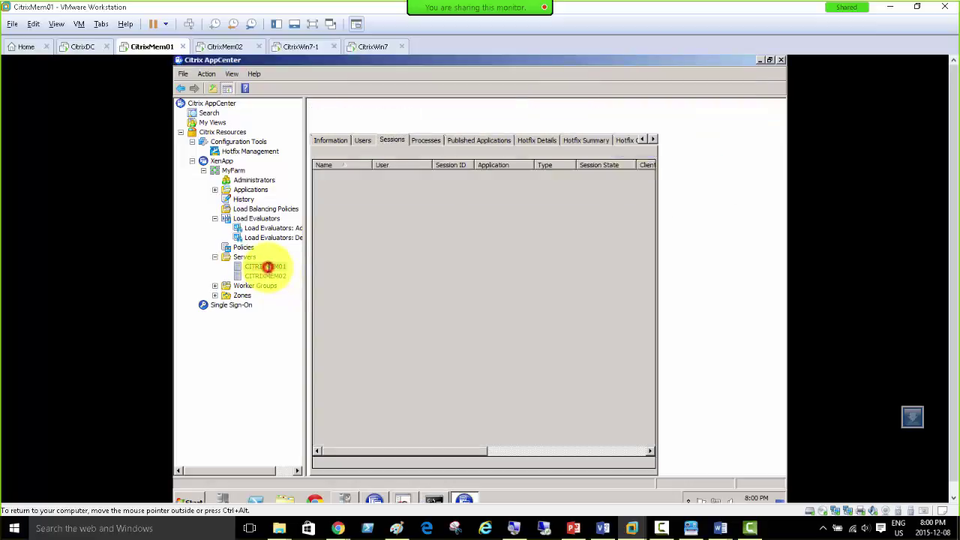
{"action": "left_click", "coordinate": [335, 141]}
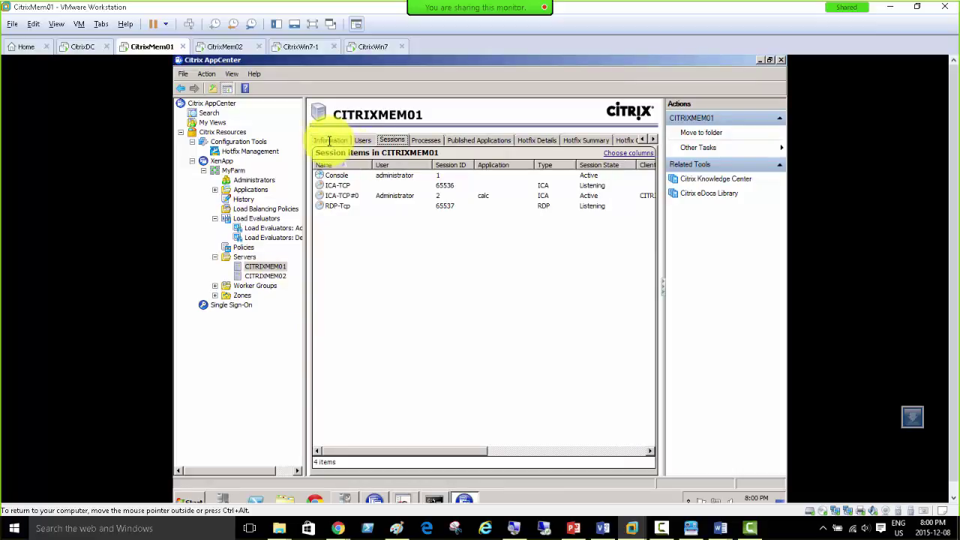
{"action": "left_click", "coordinate": [574, 176]}
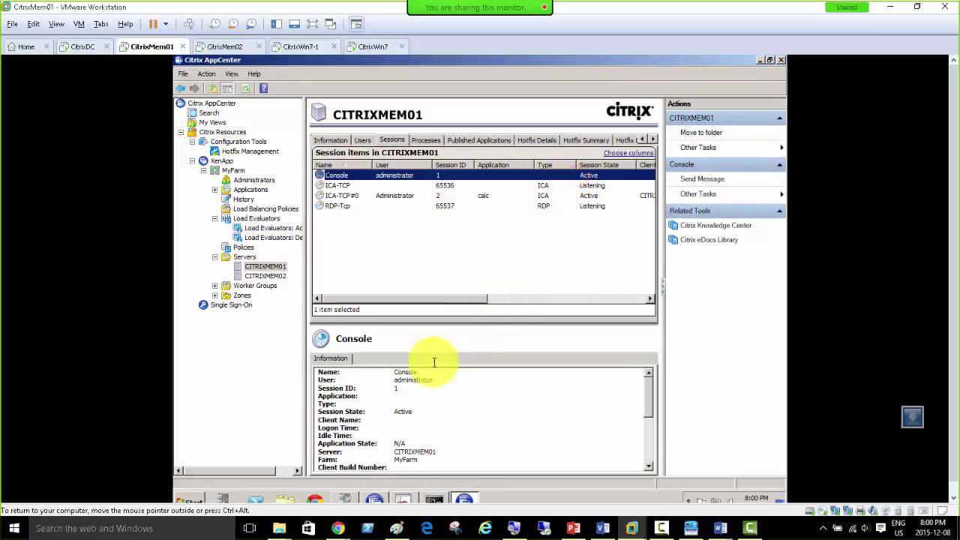
{"action": "scroll", "coordinate": [443, 431], "scroll_direction": "down", "scroll_amount": 1}
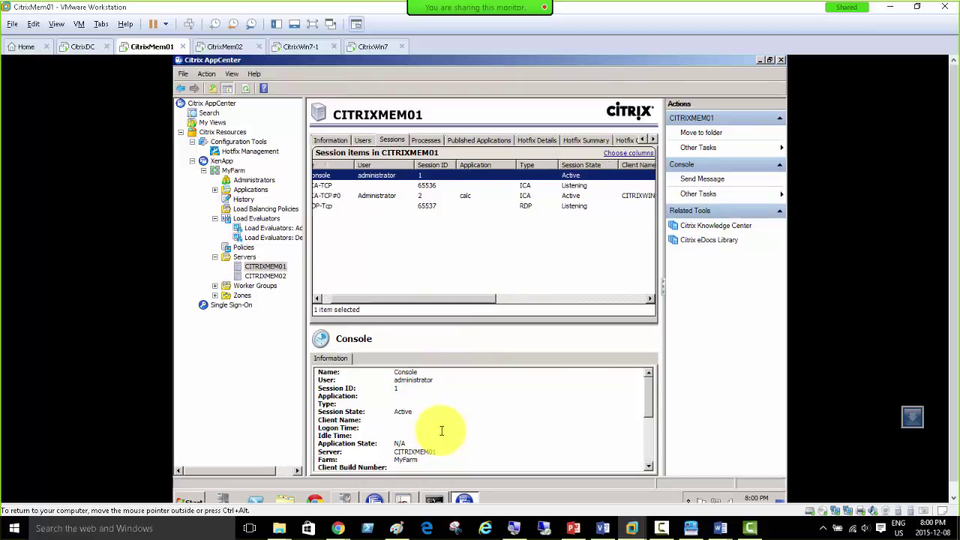
{"action": "mouse_move", "coordinate": [649, 381]}
{"action": "left_mouse_down"}
{"action": "mouse_move", "coordinate": [647, 442]}
{"action": "mouse_move", "coordinate": [643, 375]}
{"action": "left_mouse_up"}
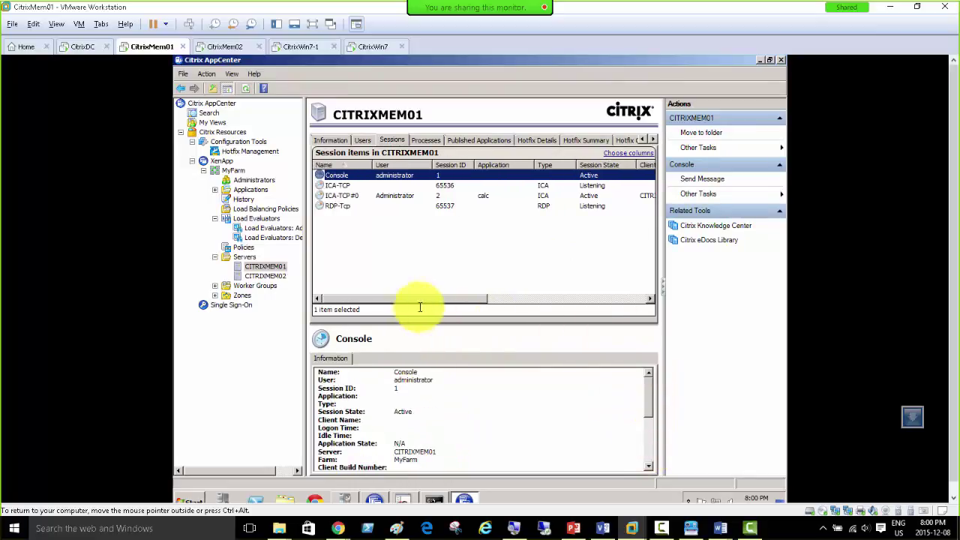
{"action": "left_click_drag", "start_coordinate": [414, 299], "coordinate": [526, 307]}
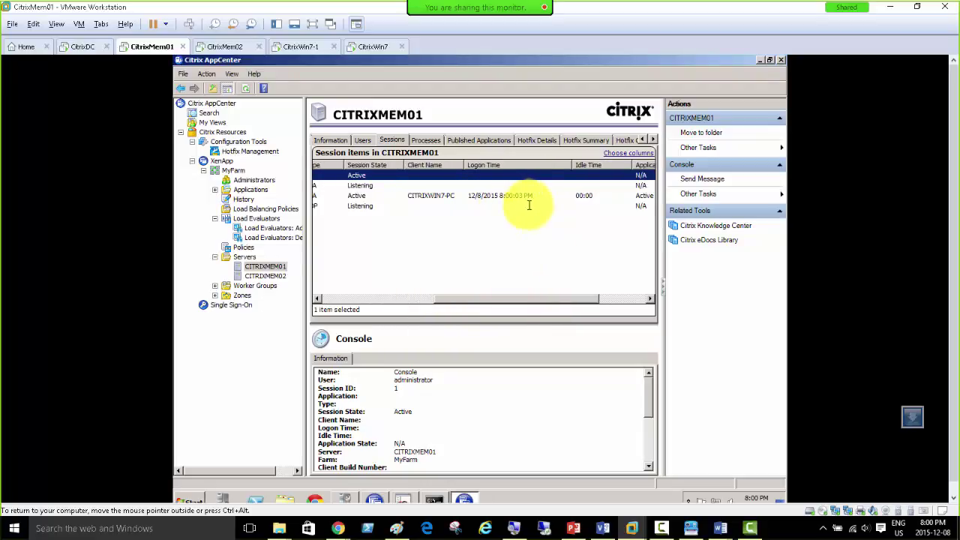
{"action": "left_click", "coordinate": [439, 196]}
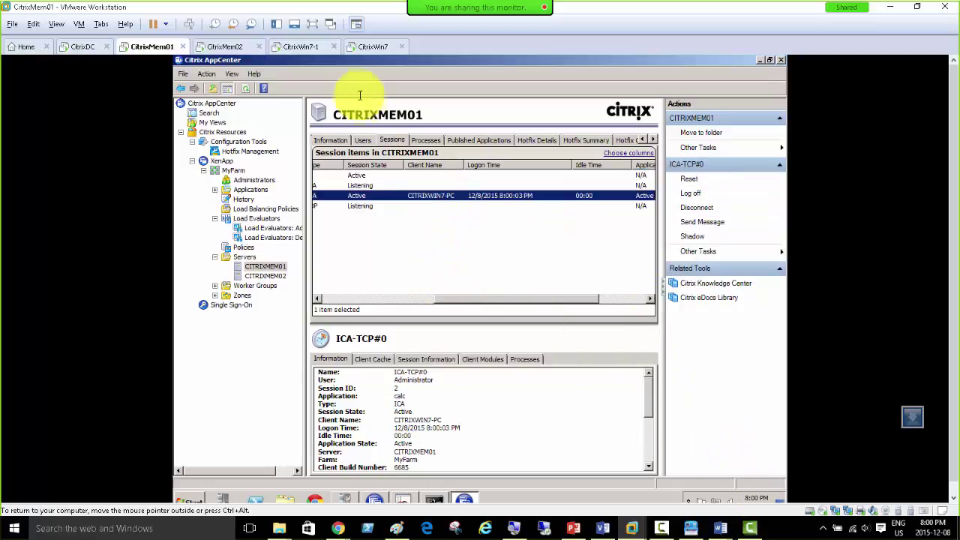
{"action": "left_click", "coordinate": [370, 46]}
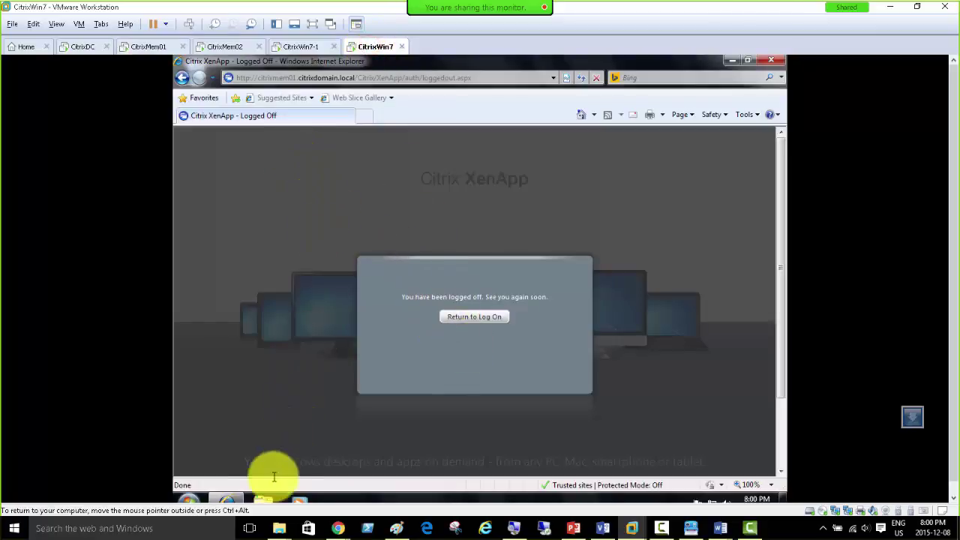
Step: Show the Win7Client machine's System properties to read its computer name
{"action": "left_click", "coordinate": [189, 500]}
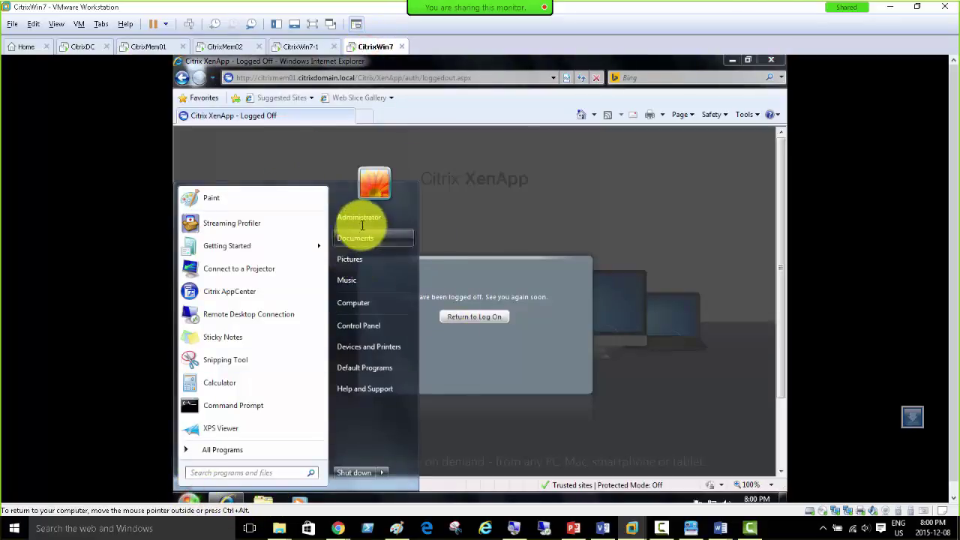
{"action": "right_click", "coordinate": [351, 302]}
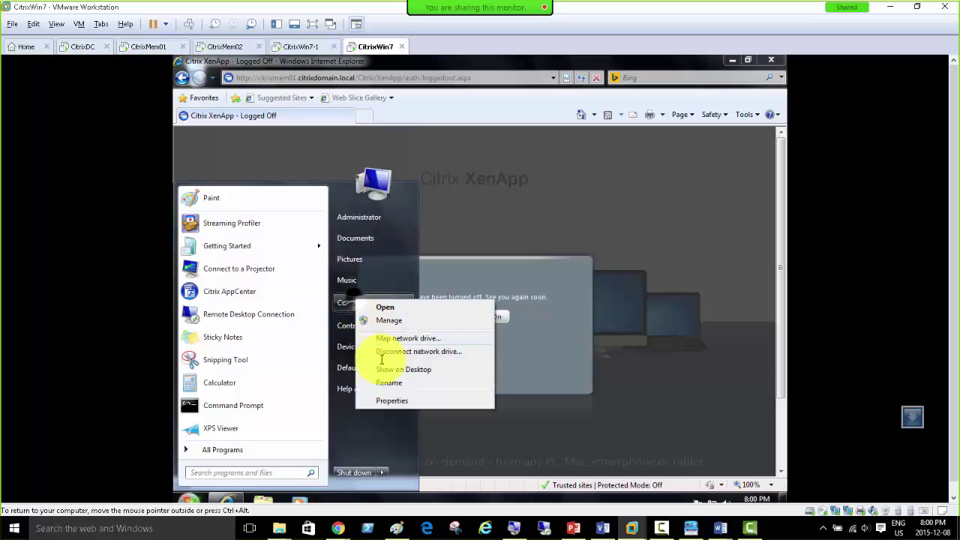
{"action": "left_click", "coordinate": [386, 401]}
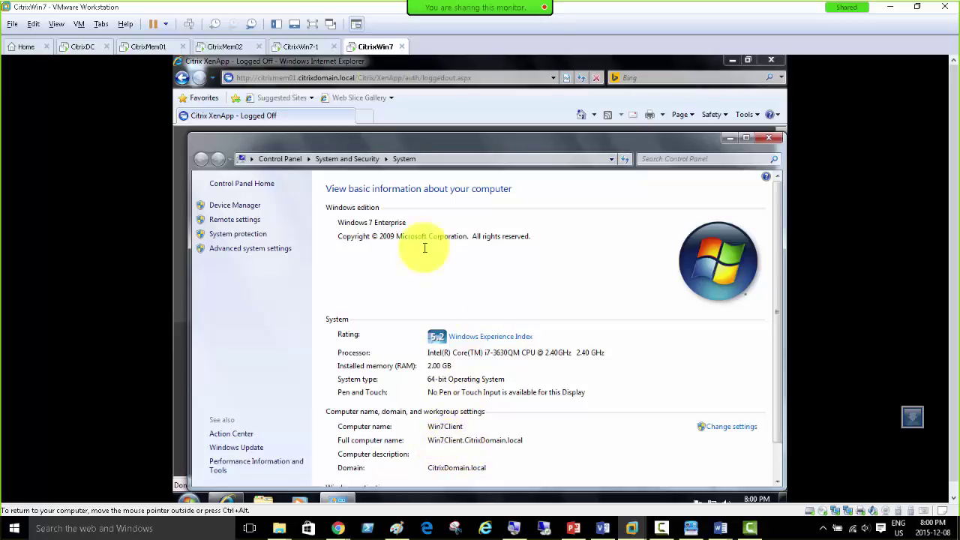
Step: Show CitrixWin7-1's System properties, confirming computer name CitrixWin7-PC
{"action": "left_click", "coordinate": [297, 46]}
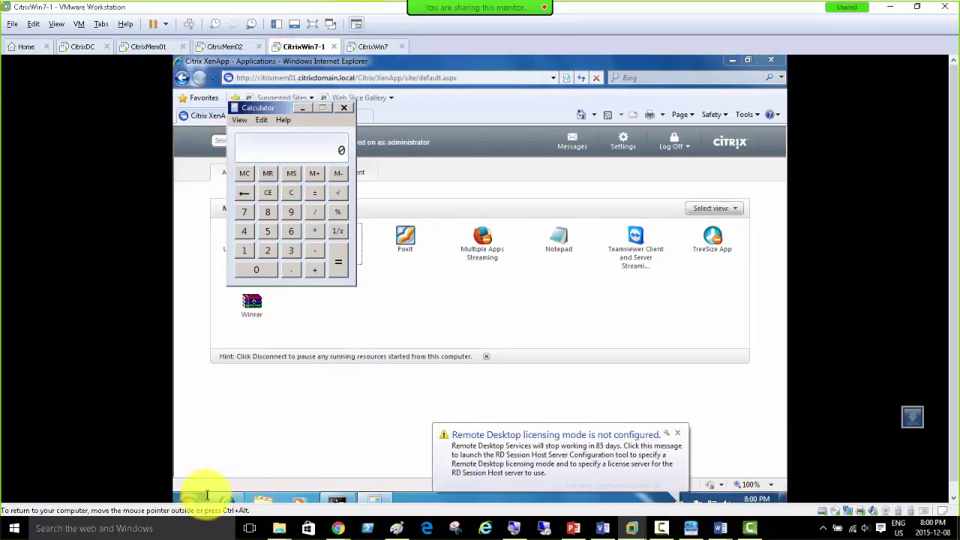
{"action": "left_click", "coordinate": [189, 499]}
{"action": "right_click", "coordinate": [352, 330]}
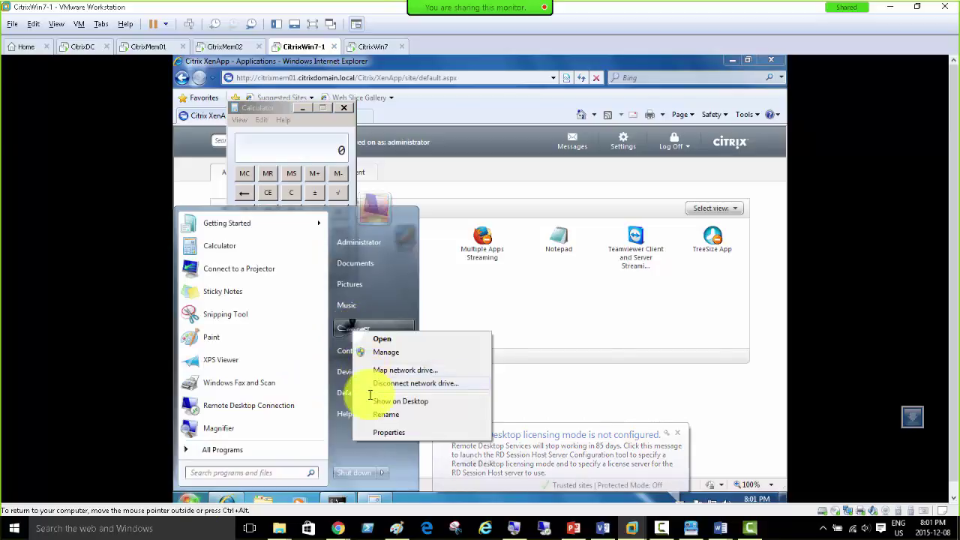
{"action": "left_click", "coordinate": [378, 433]}
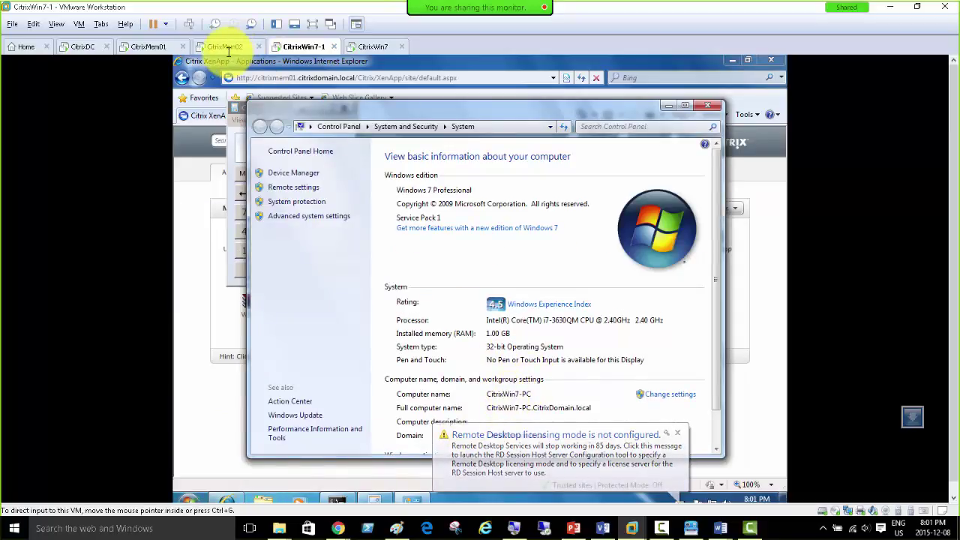
{"action": "left_click", "coordinate": [147, 47]}
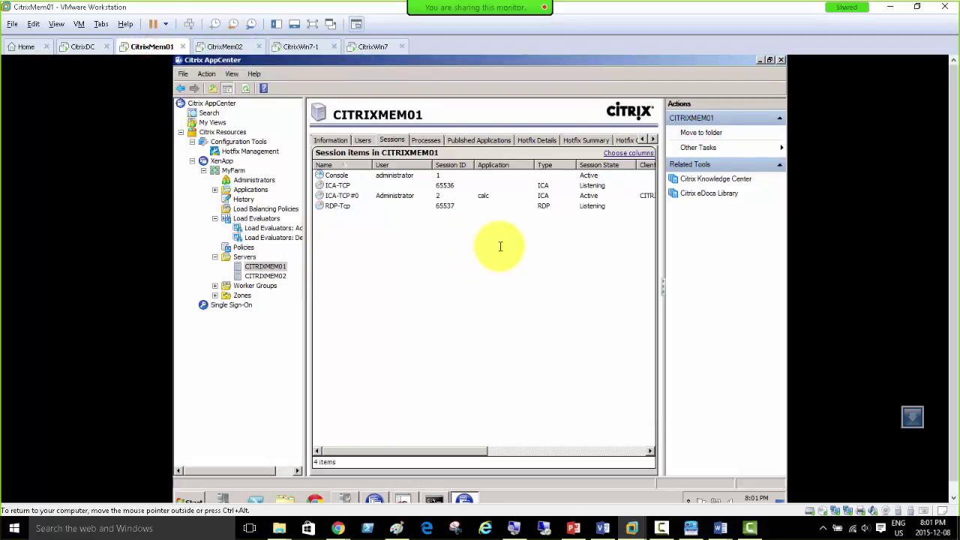
Step: Check CITRIXMEM01's Session Count of 1 and CITRIXMEM02's sessions, then view Load Evaluators usage by application
{"action": "left_click", "coordinate": [328, 140]}
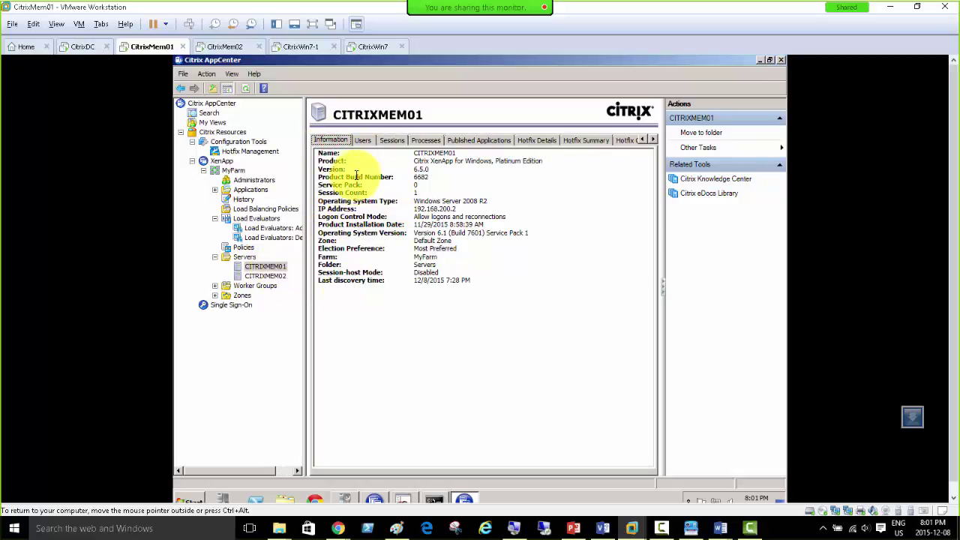
{"action": "left_click", "coordinate": [352, 193]}
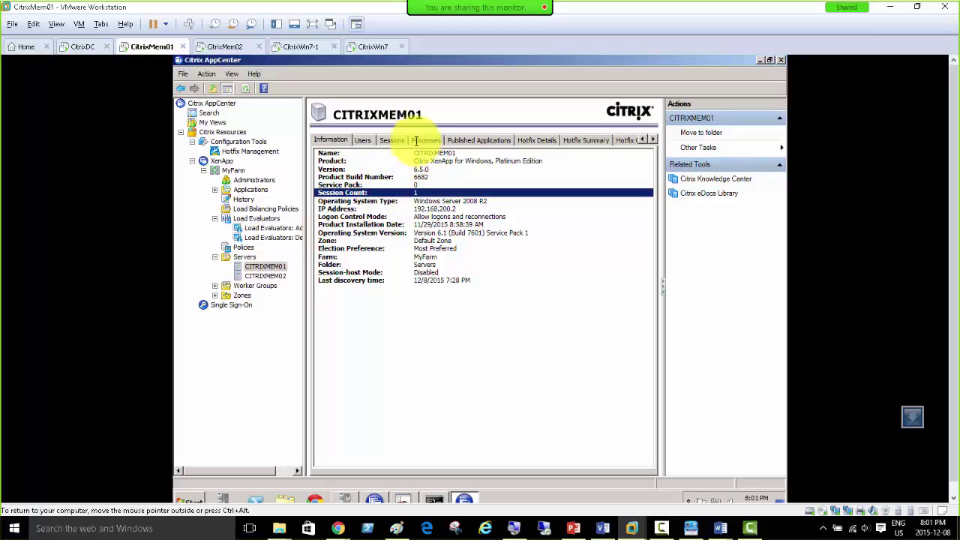
{"action": "left_click", "coordinate": [387, 141]}
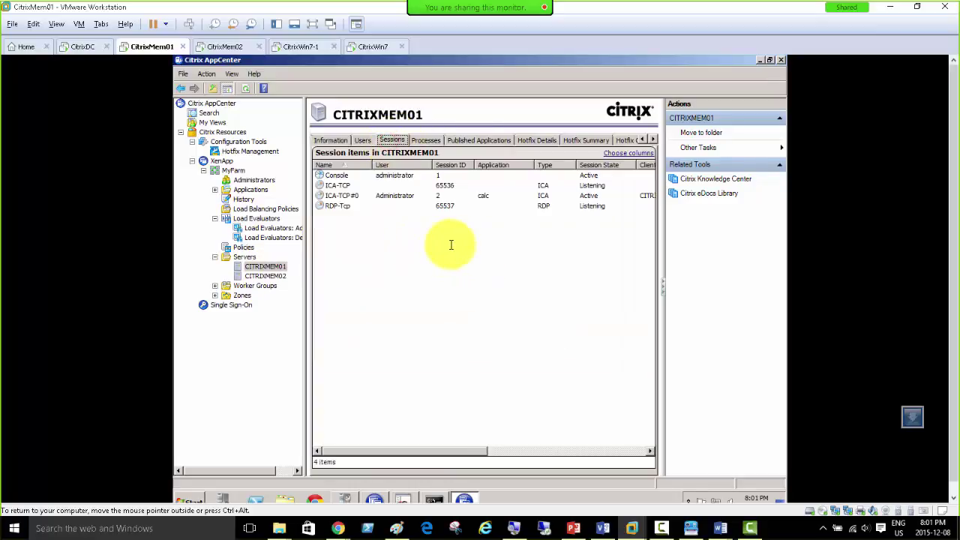
{"action": "left_click", "coordinate": [254, 269]}
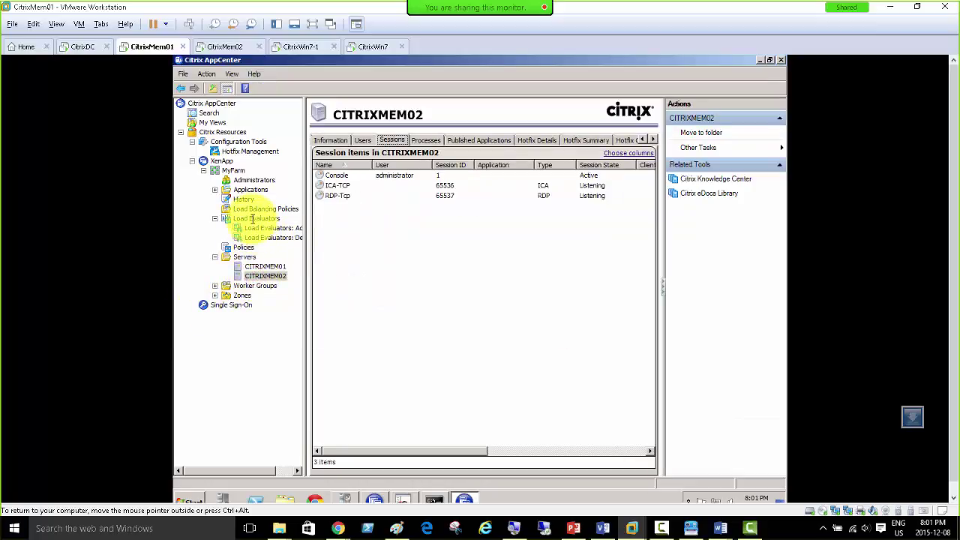
{"action": "left_click", "coordinate": [252, 218]}
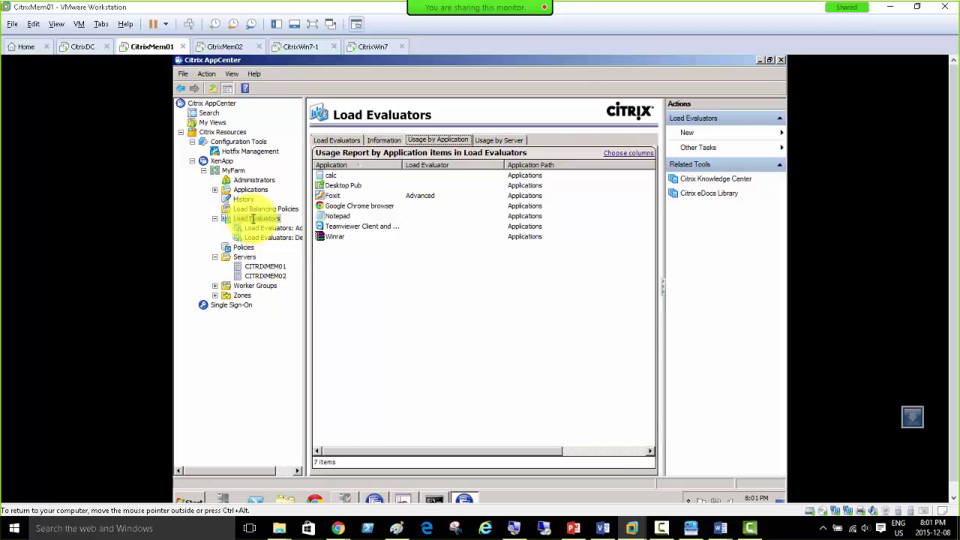
Step: Attach Foxit to the Default load evaluator and refresh the usage report
{"action": "left_click", "coordinate": [414, 197]}
{"action": "right_click", "coordinate": [419, 196]}
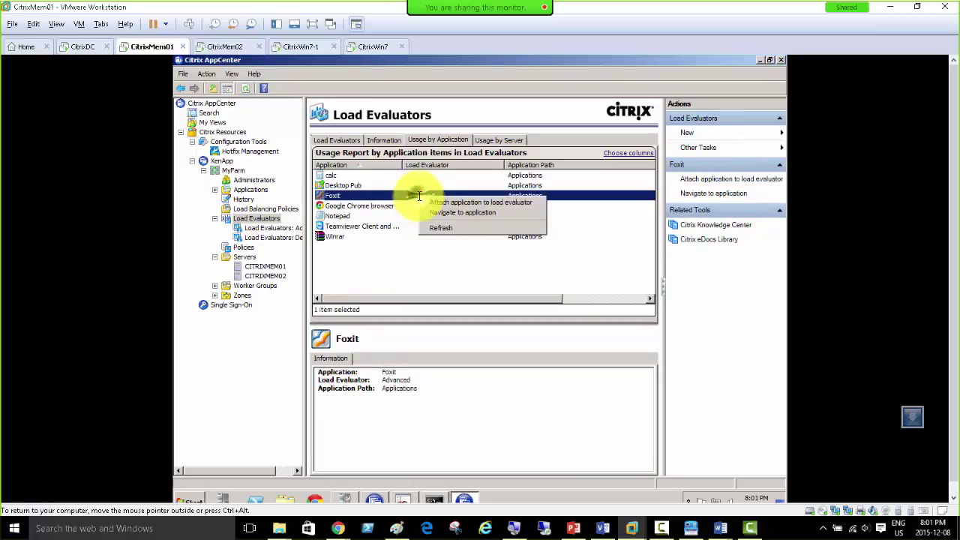
{"action": "left_click", "coordinate": [428, 202]}
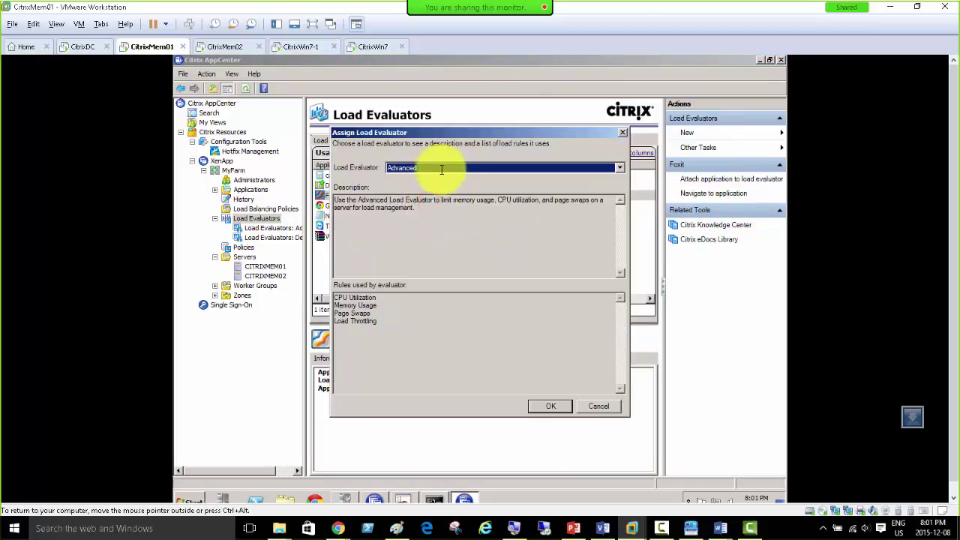
{"action": "left_click", "coordinate": [429, 166]}
{"action": "left_click", "coordinate": [428, 186]}
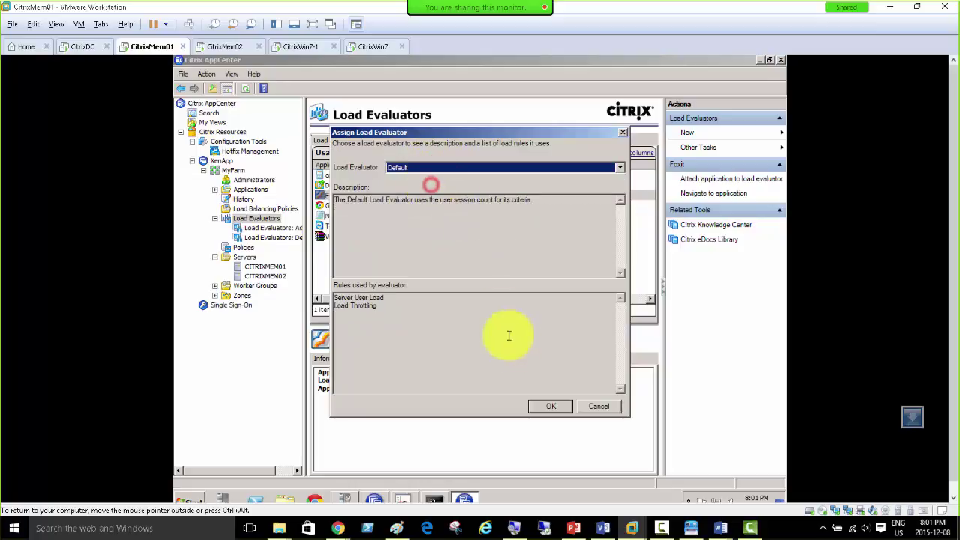
{"action": "left_click", "coordinate": [539, 406]}
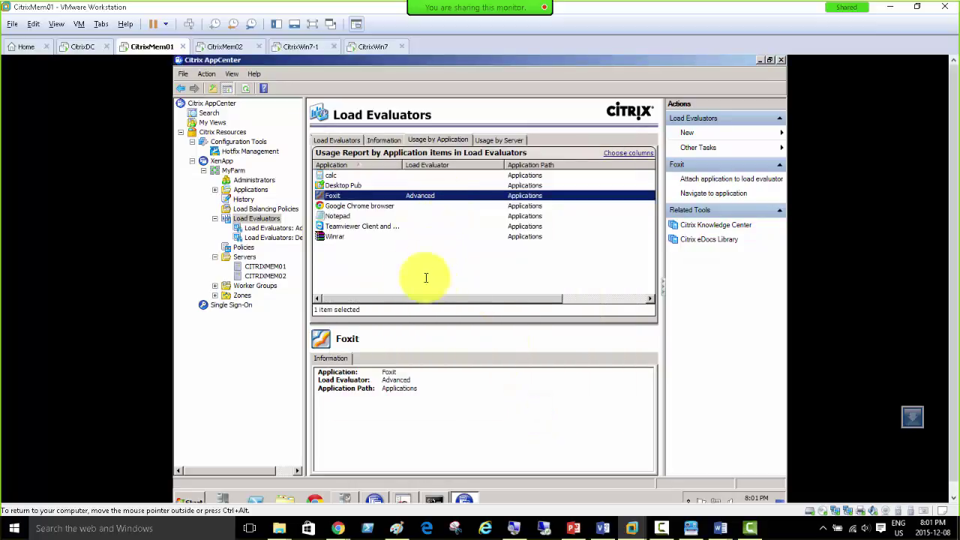
{"action": "right_click", "coordinate": [261, 217]}
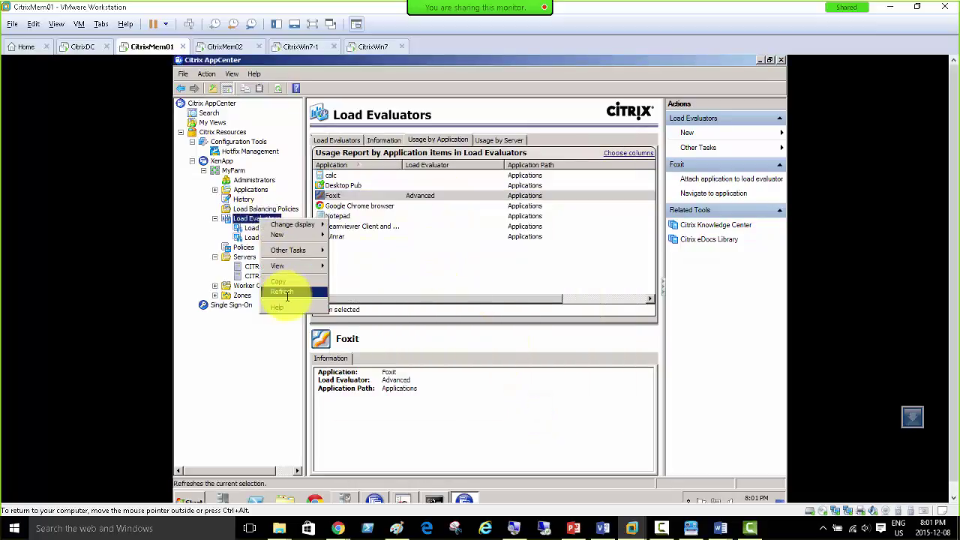
{"action": "left_click", "coordinate": [276, 289]}
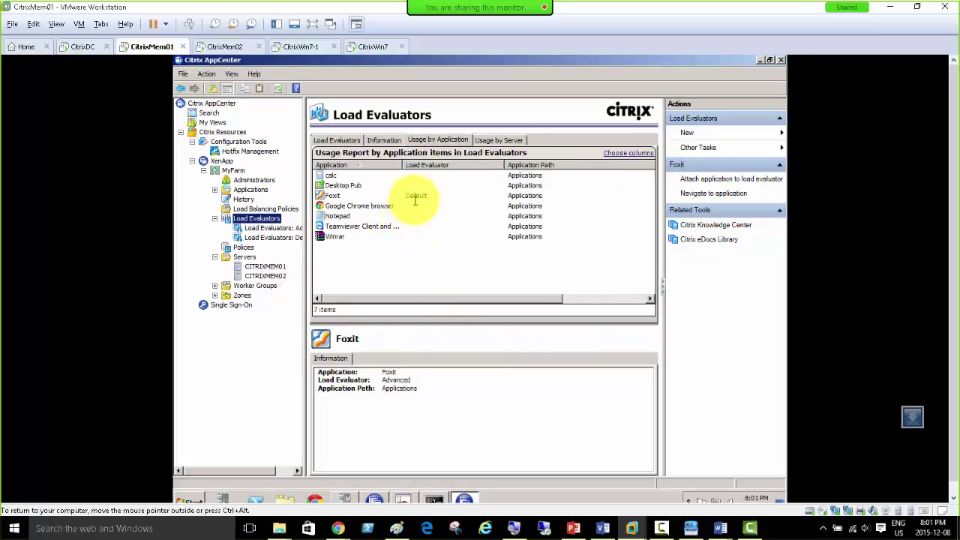
{"action": "left_click", "coordinate": [416, 196]}
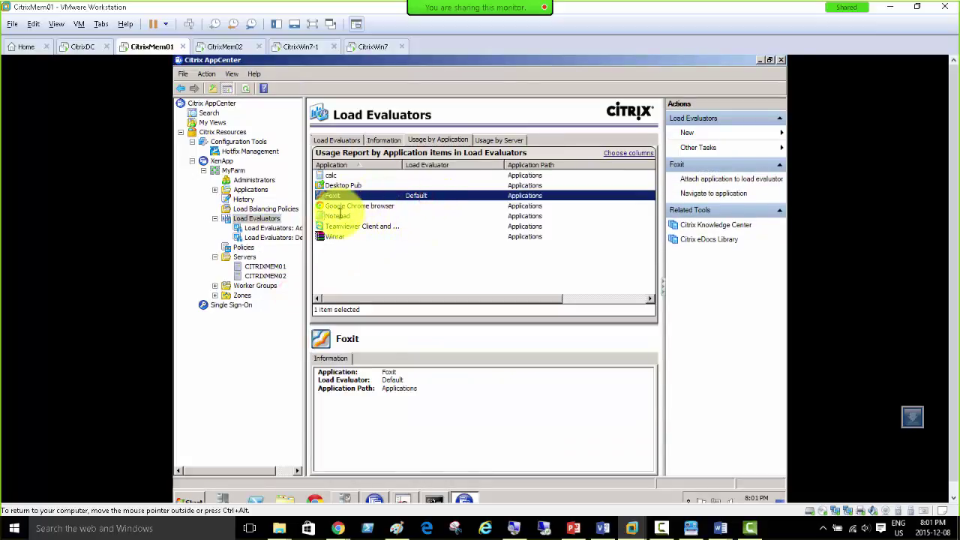
Step: Attach Notepad to the Default load evaluator and refresh the usage report
{"action": "left_click", "coordinate": [341, 215]}
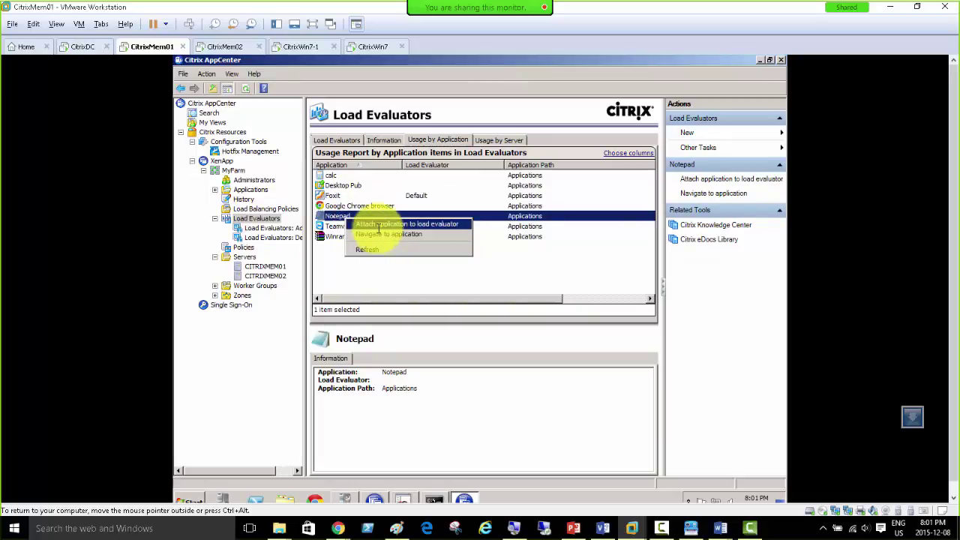
{"action": "left_click", "coordinate": [401, 224]}
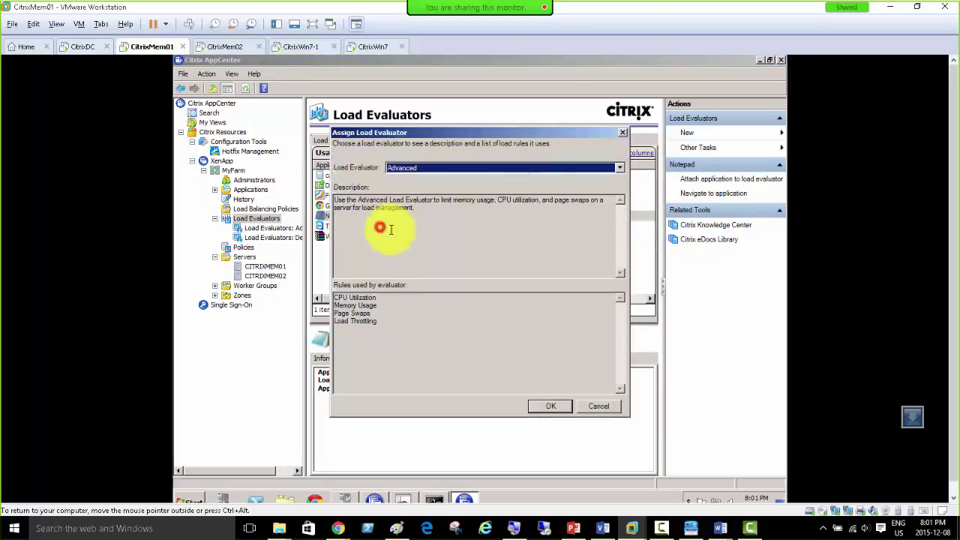
{"action": "left_click", "coordinate": [404, 168]}
{"action": "left_click", "coordinate": [401, 186]}
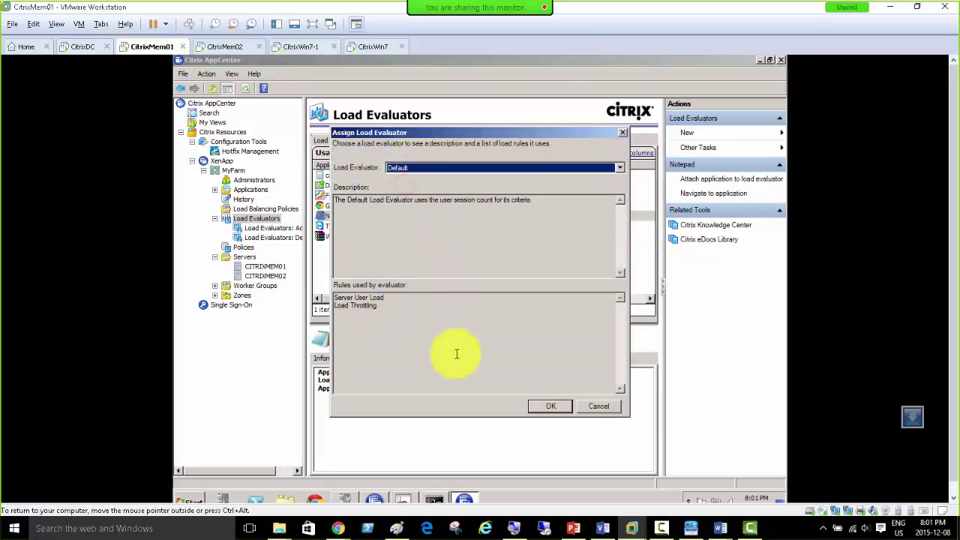
{"action": "left_click", "coordinate": [549, 405]}
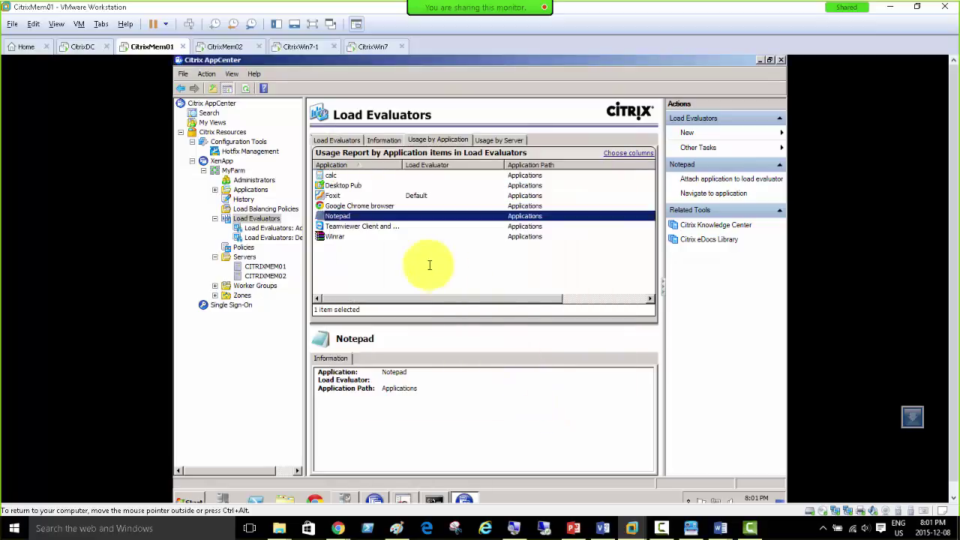
{"action": "right_click", "coordinate": [255, 218]}
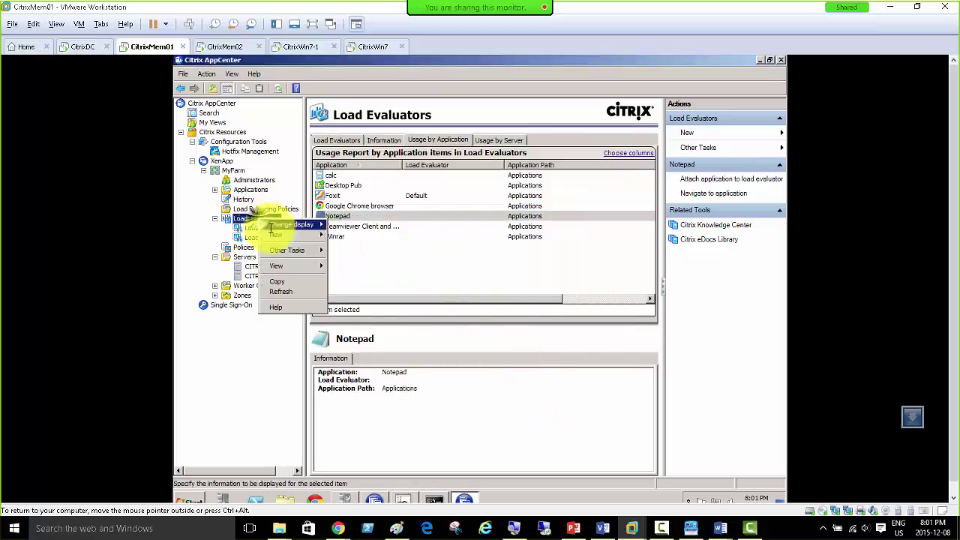
{"action": "left_click", "coordinate": [279, 291]}
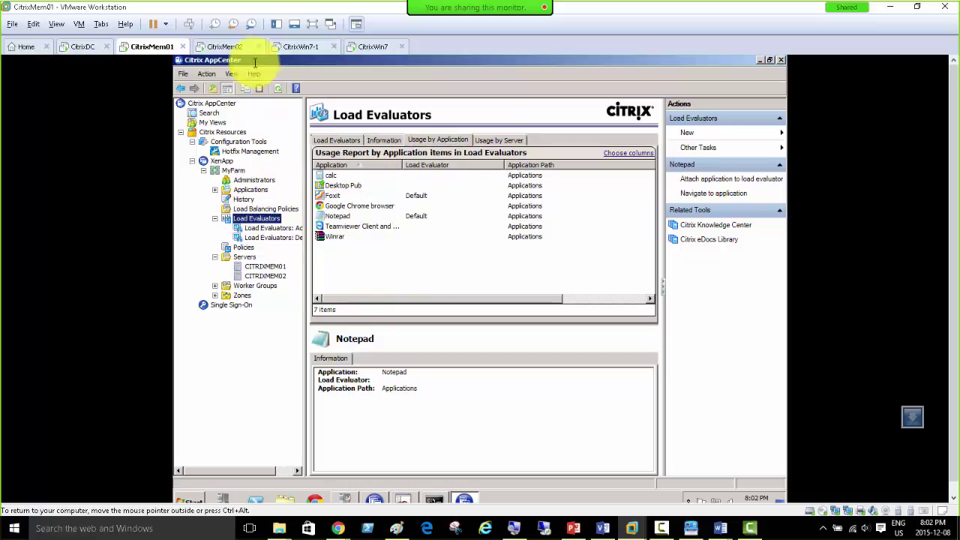
{"action": "left_click", "coordinate": [224, 47]}
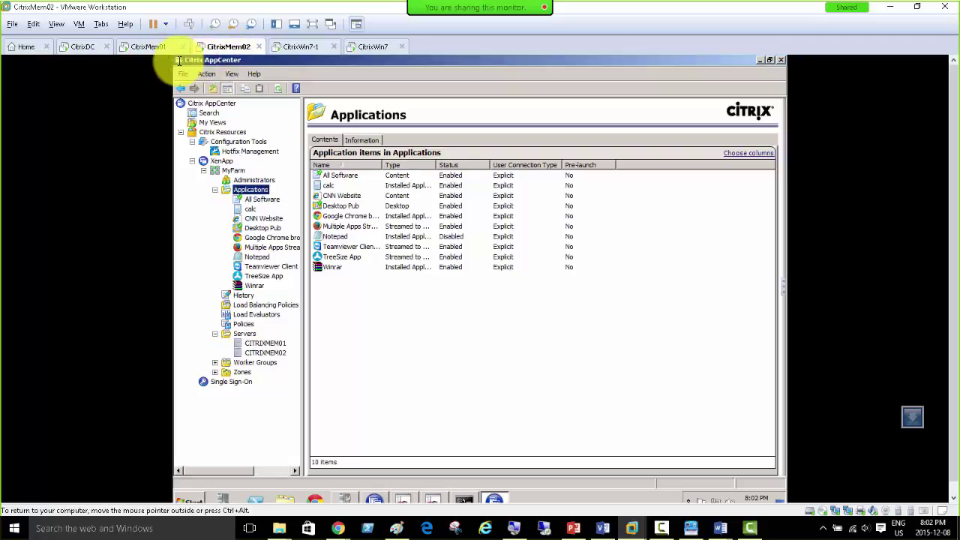
{"action": "left_click", "coordinate": [151, 47]}
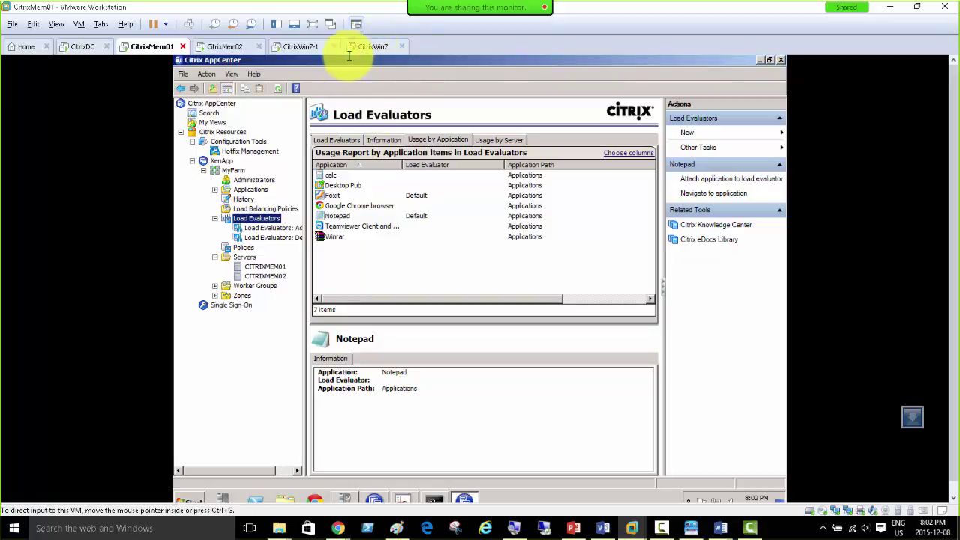
Step: Close CitrixWin7-1's System window, launch calc, and move the Calculator windows aside
{"action": "left_click", "coordinate": [308, 47]}
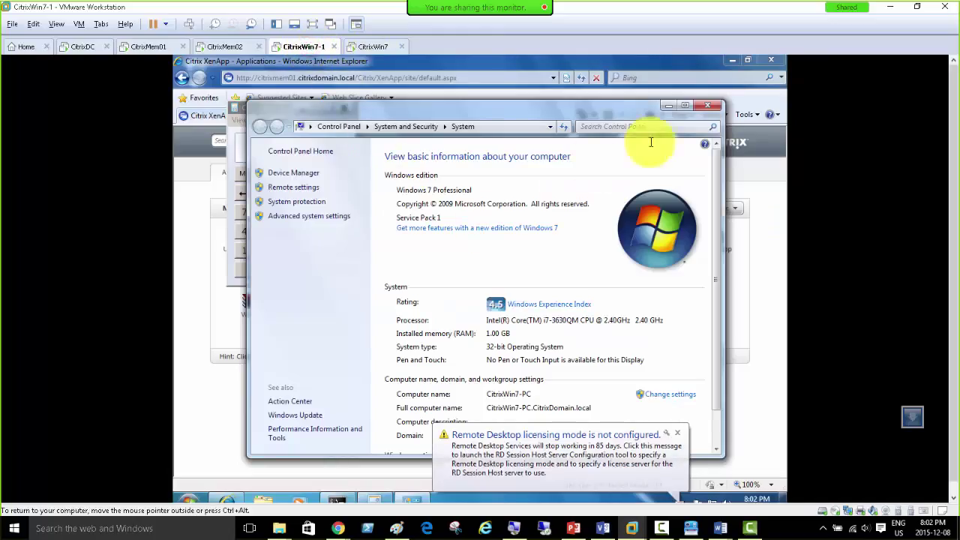
{"action": "left_click", "coordinate": [708, 105]}
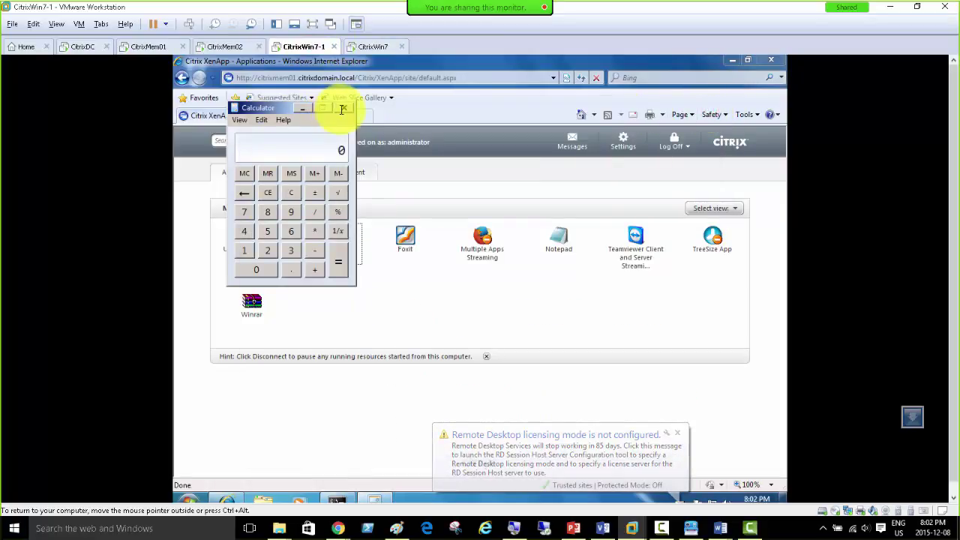
{"action": "mouse_move", "coordinate": [270, 107]}
{"action": "left_mouse_down"}
{"action": "mouse_move", "coordinate": [613, 140]}
{"action": "mouse_move", "coordinate": [612, 175]}
{"action": "left_mouse_up"}
{"action": "left_click", "coordinate": [322, 239]}
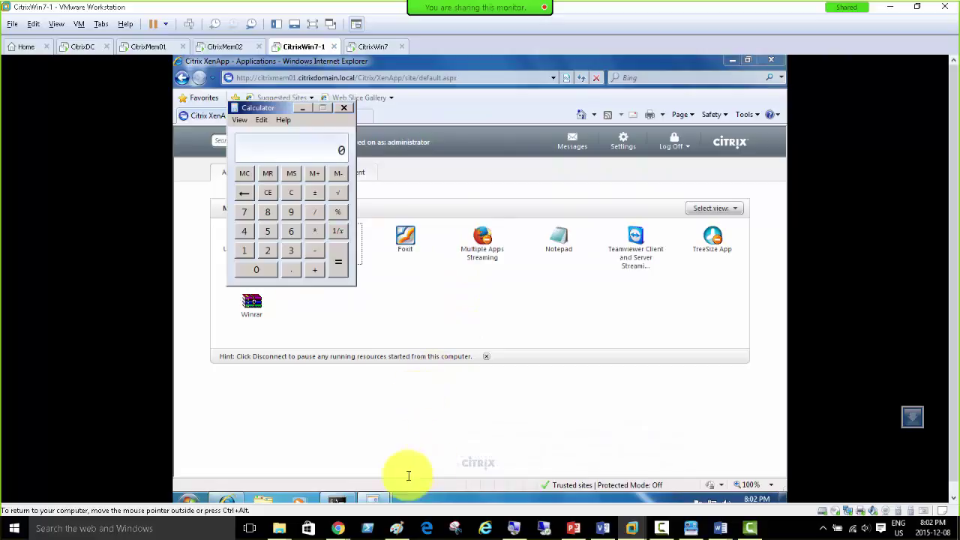
{"action": "mouse_move", "coordinate": [381, 498]}
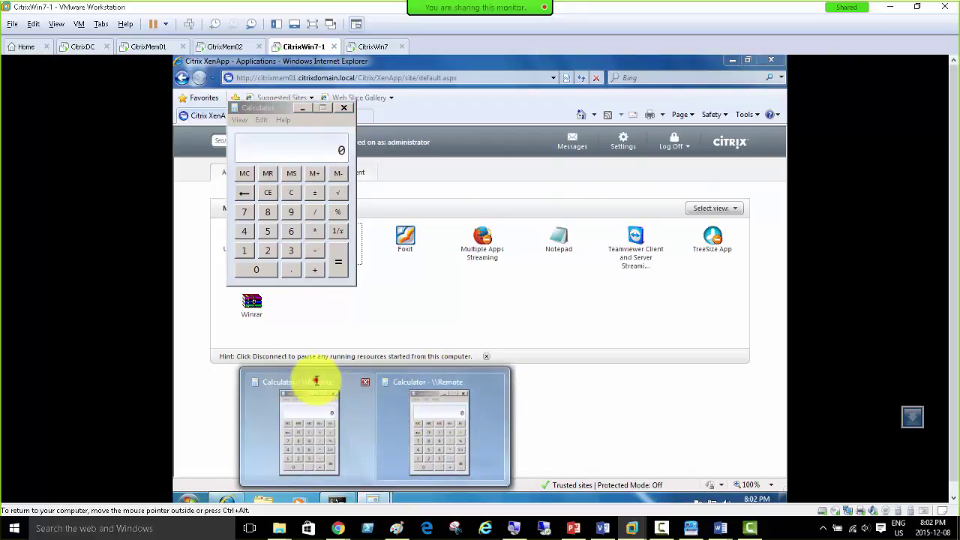
{"action": "left_click", "coordinate": [317, 379]}
{"action": "left_click", "coordinate": [241, 108]}
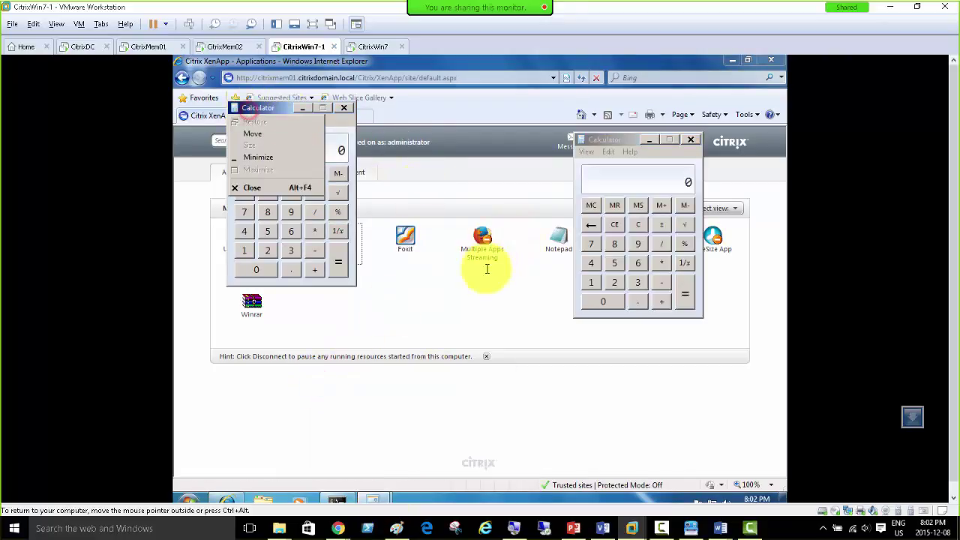
{"action": "left_click_drag", "start_coordinate": [264, 107], "coordinate": [454, 264]}
Step: Launch several more calc sessions, leaving six Calculator windows shown in the taskbar
{"action": "left_click", "coordinate": [326, 242]}
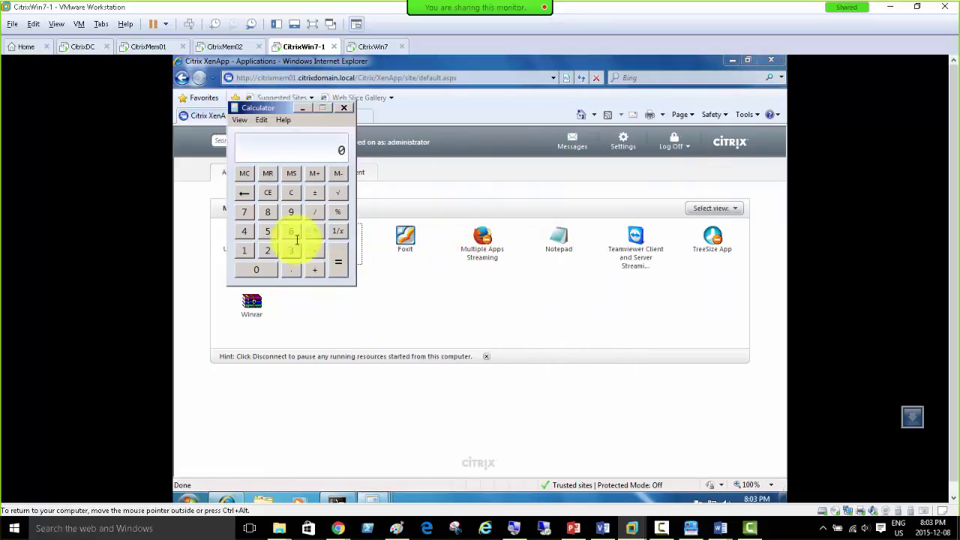
{"action": "left_click_drag", "start_coordinate": [257, 108], "coordinate": [559, 116]}
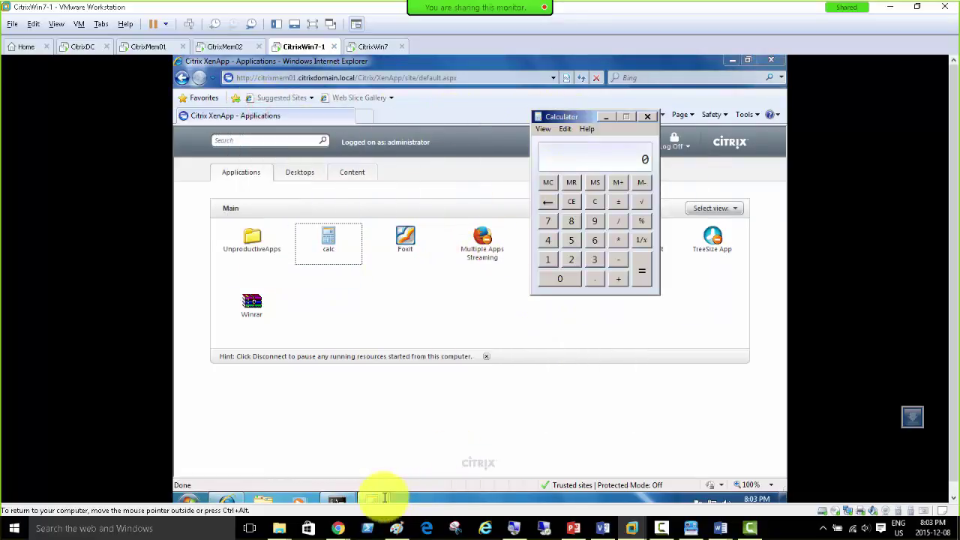
{"action": "left_click", "coordinate": [325, 243]}
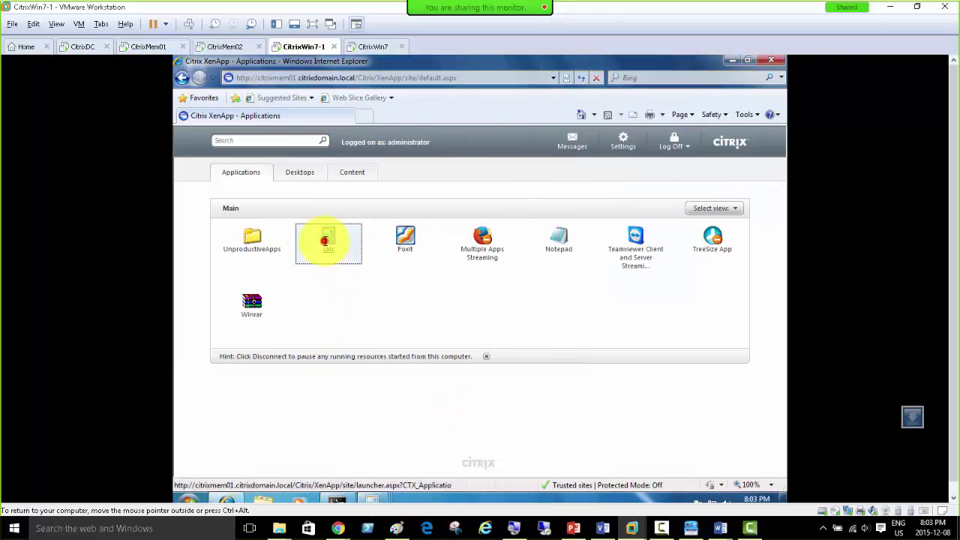
{"action": "left_click", "coordinate": [429, 318]}
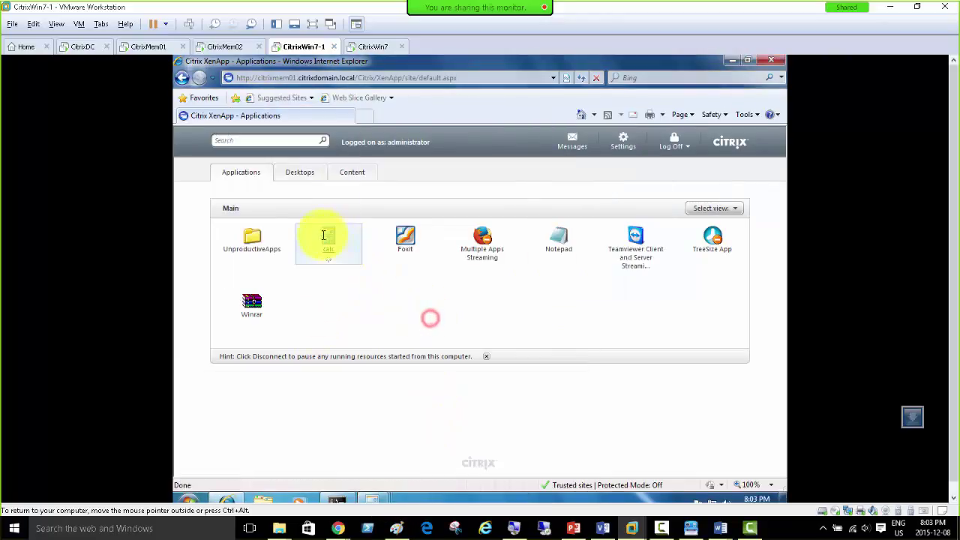
{"action": "left_click", "coordinate": [325, 235]}
{"action": "left_click", "coordinate": [412, 290]}
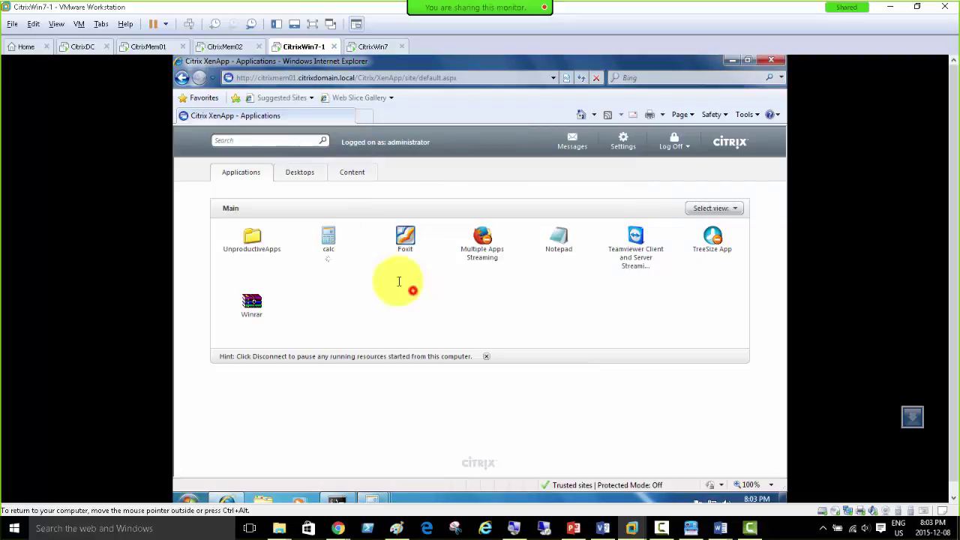
{"action": "left_click", "coordinate": [328, 237]}
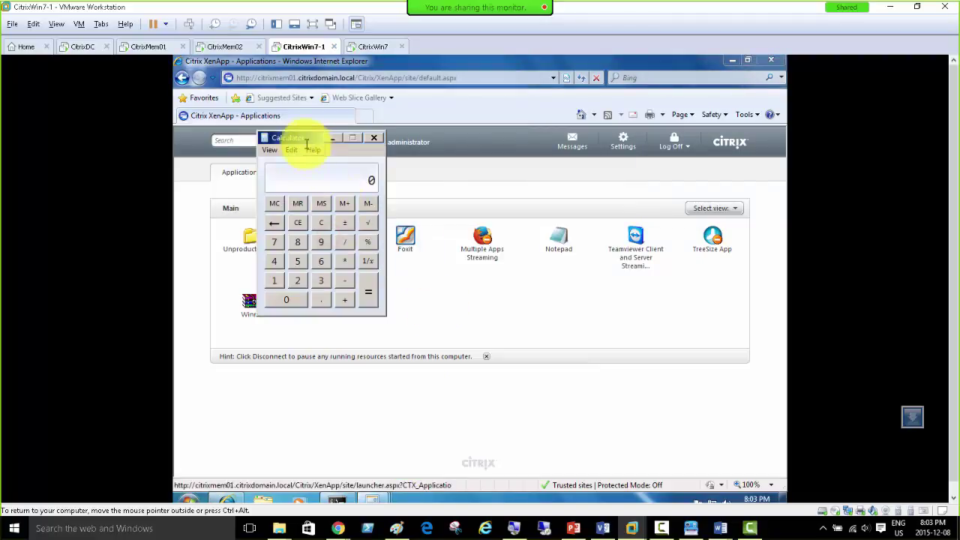
{"action": "left_click_drag", "start_coordinate": [297, 136], "coordinate": [492, 159]}
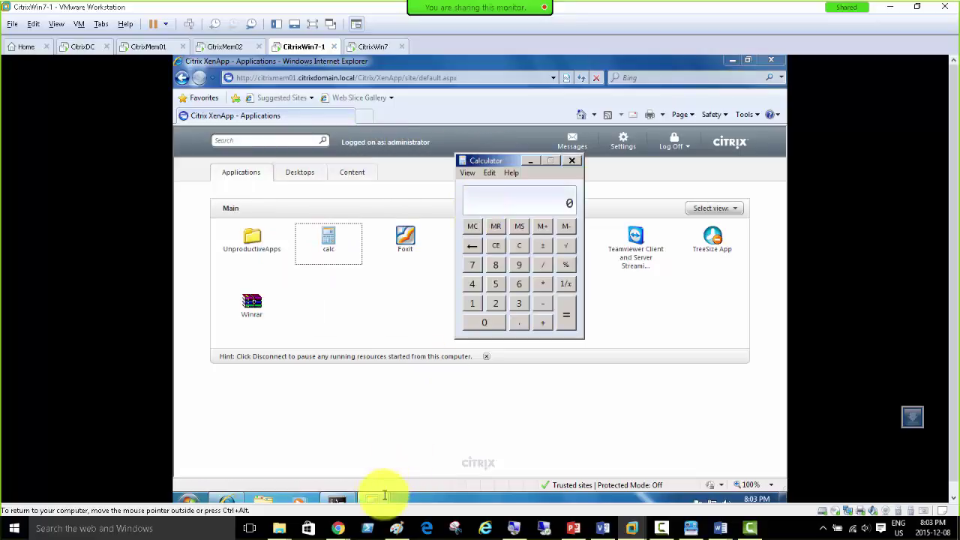
{"action": "left_click", "coordinate": [379, 500]}
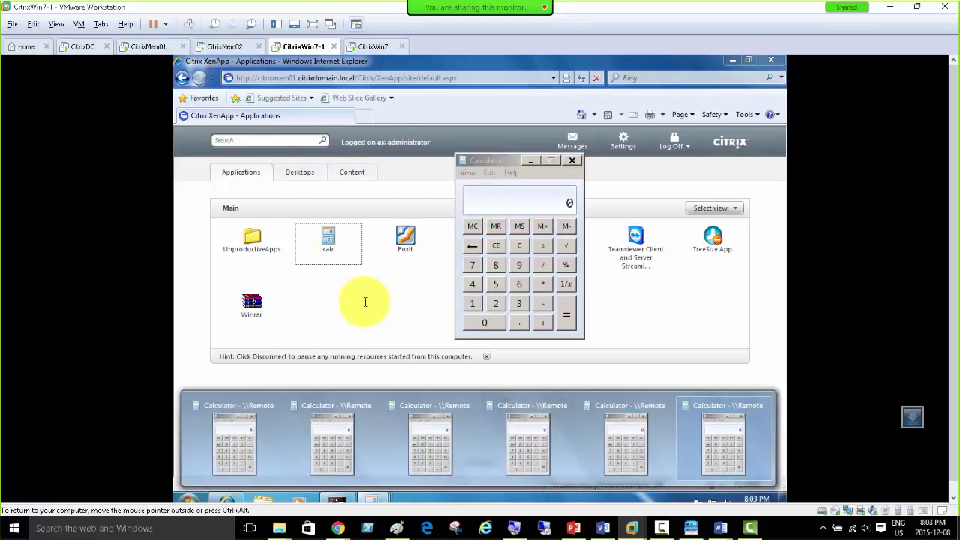
Step: Rerun the farm load query twice in CitrixMem01's command prompt
{"action": "left_click", "coordinate": [149, 47]}
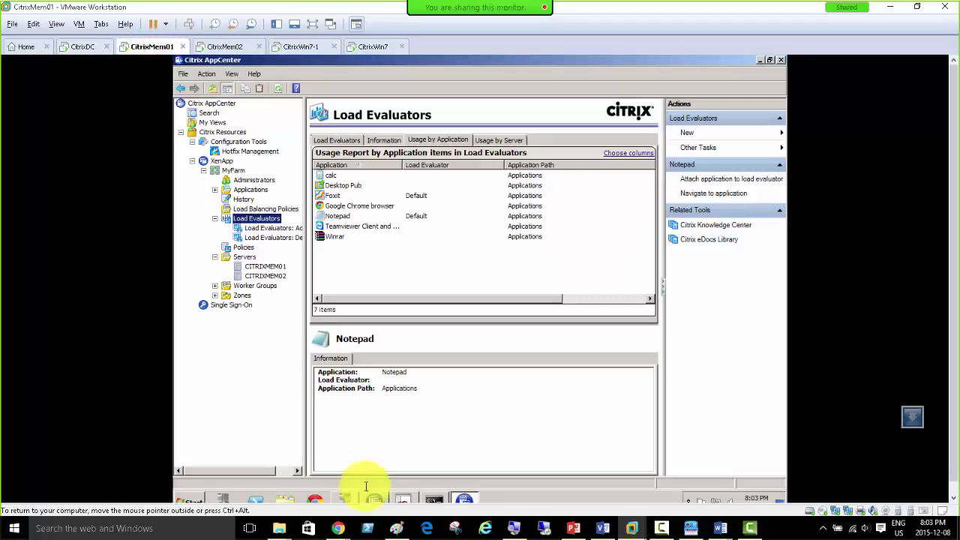
{"action": "mouse_move", "coordinate": [434, 496]}
{"action": "left_click", "coordinate": [435, 446]}
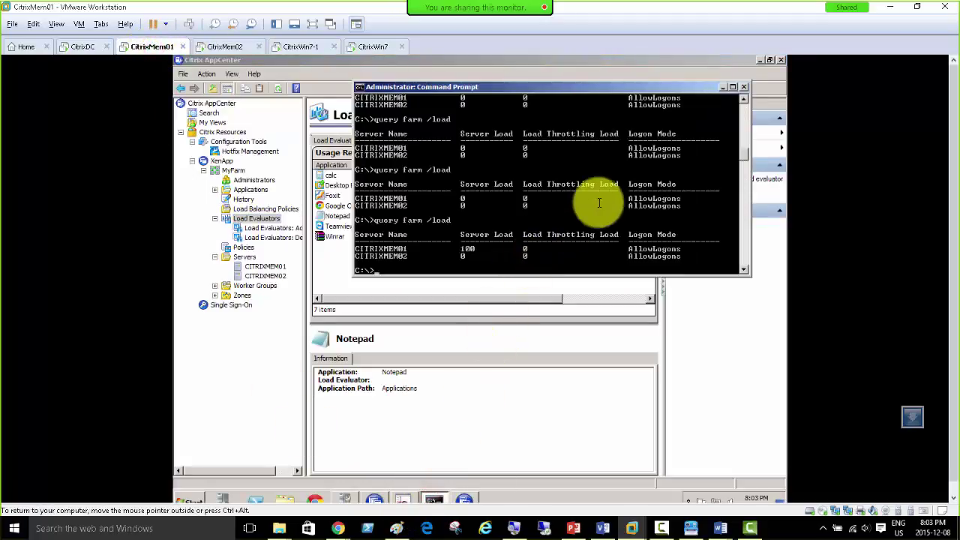
{"action": "key", "text": "Return"}
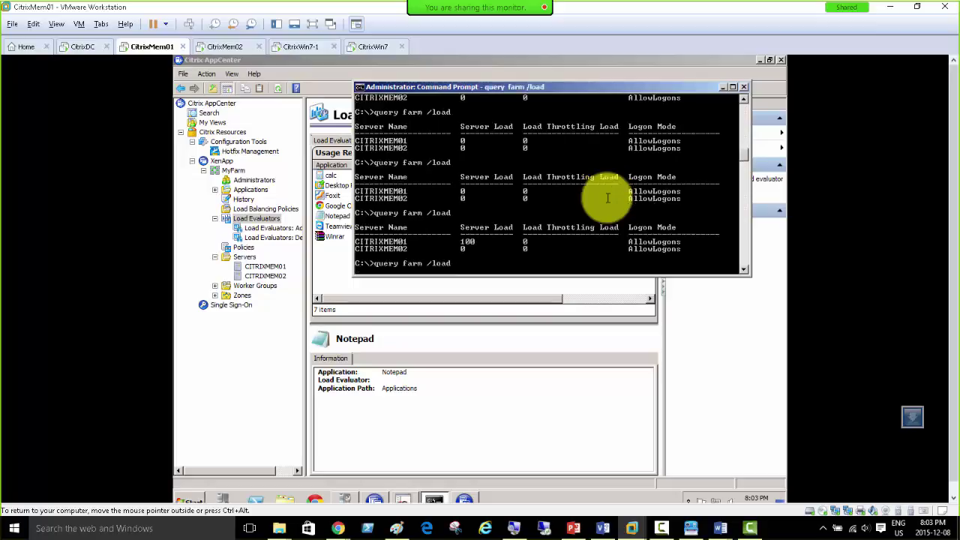
{"action": "key", "text": "Return"}
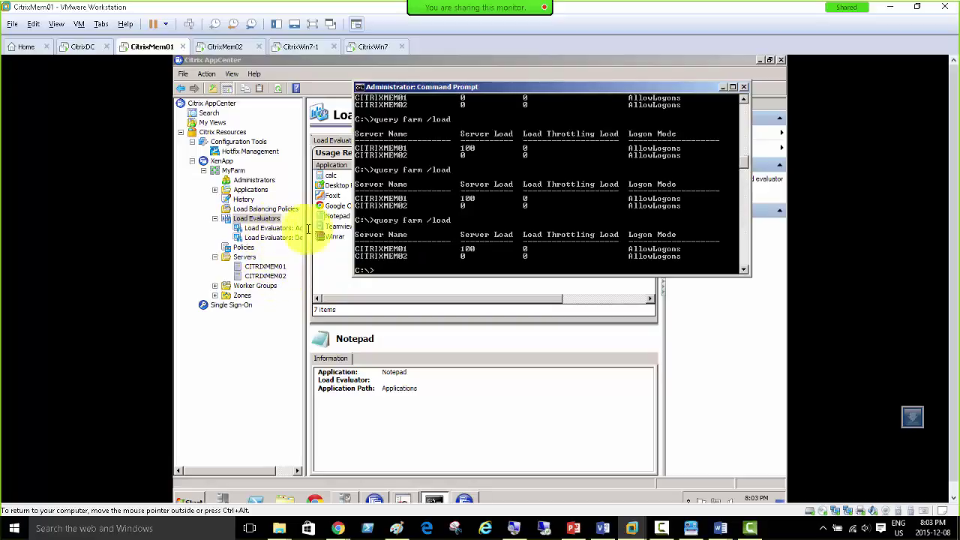
Step: Review the Load Evaluators views (information, usage by application and by server), then CITRIXMEM01's sessions
{"action": "left_click", "coordinate": [260, 219]}
{"action": "left_click", "coordinate": [346, 216]}
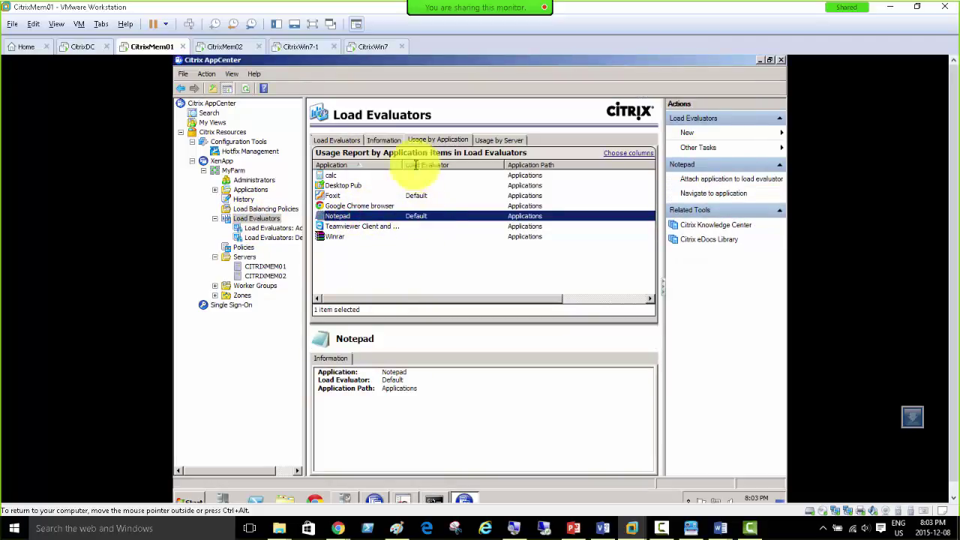
{"action": "left_click", "coordinate": [337, 141]}
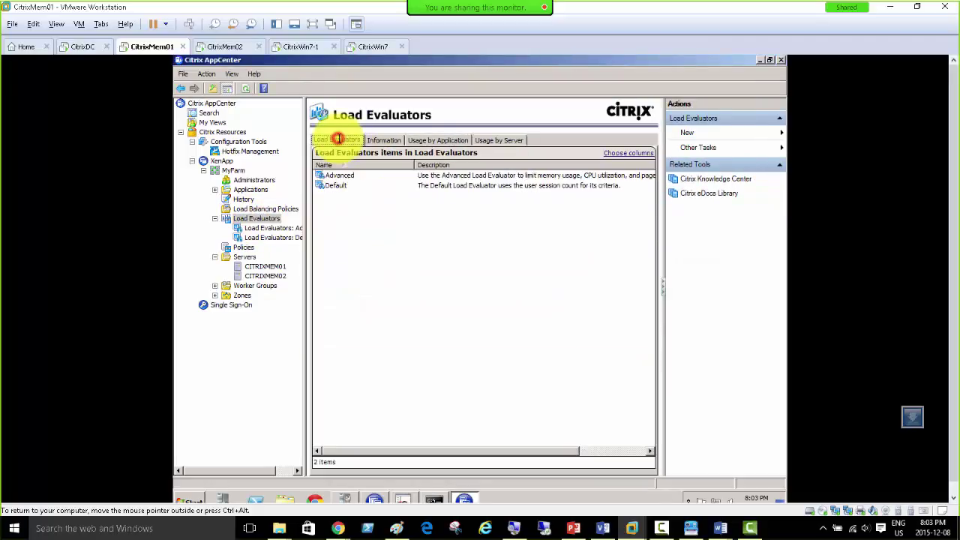
{"action": "left_click", "coordinate": [380, 141]}
{"action": "left_click", "coordinate": [425, 140]}
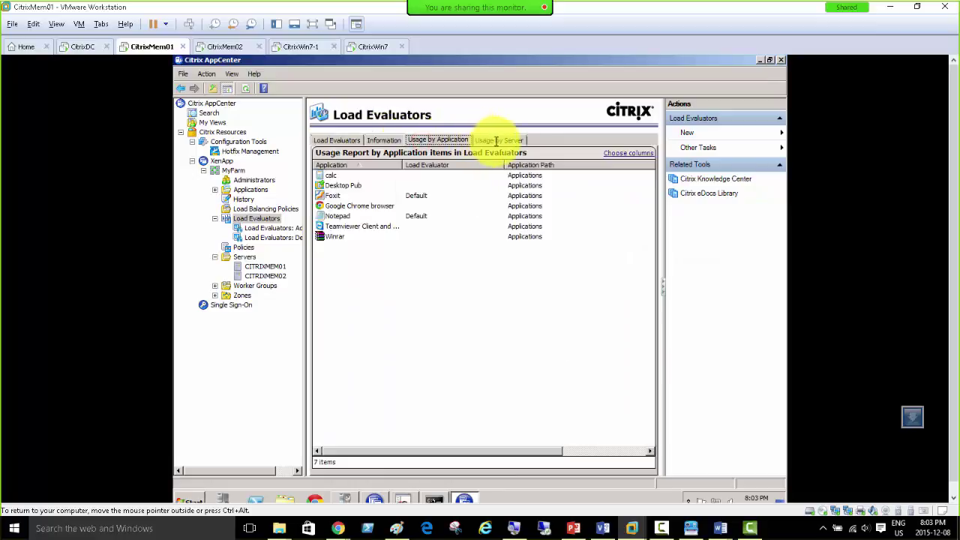
{"action": "left_click", "coordinate": [501, 140]}
{"action": "left_click", "coordinate": [431, 140]}
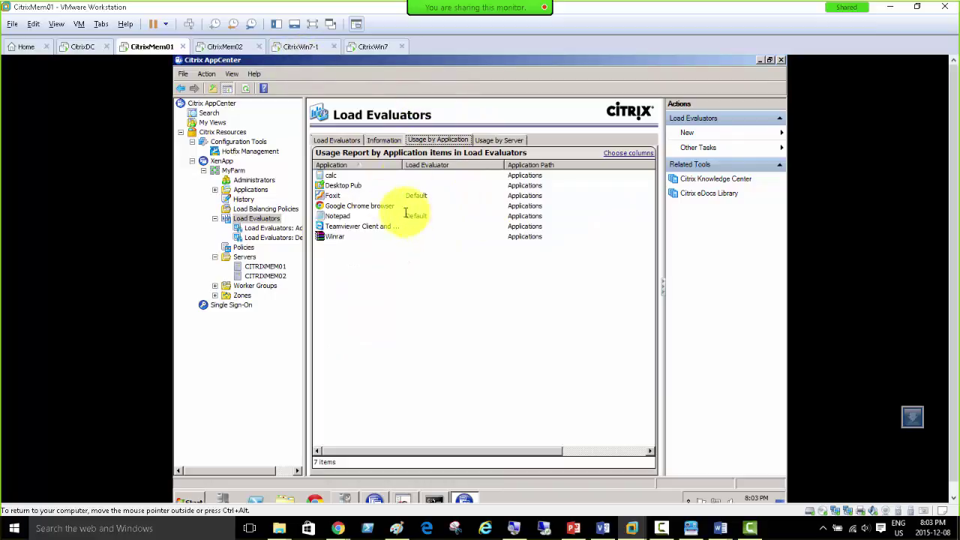
{"action": "left_click", "coordinate": [263, 267]}
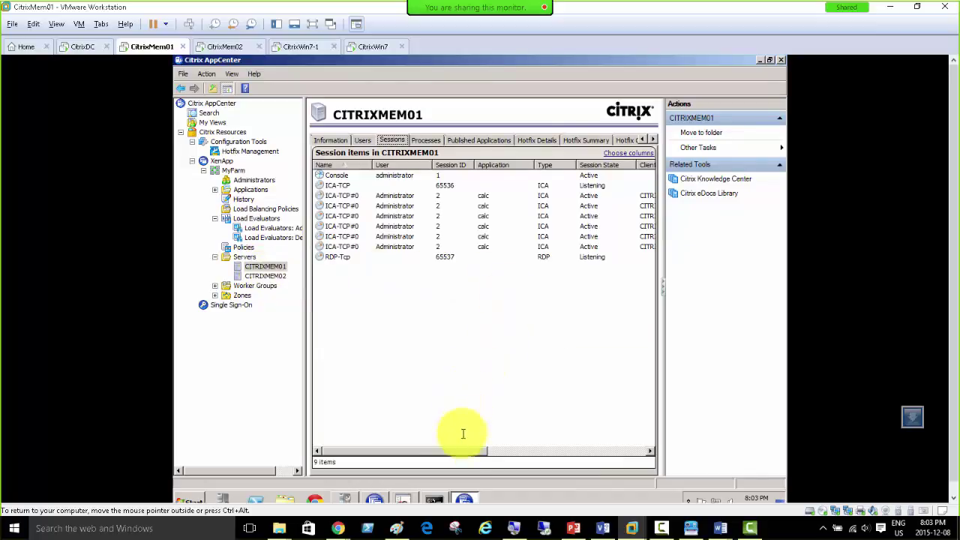
Step: Scroll the session columns confirming six calc sessions from CITRIXWIN7-PC, then view CITRIXMEM02's sessions
{"action": "left_click_drag", "start_coordinate": [457, 453], "coordinate": [534, 459]}
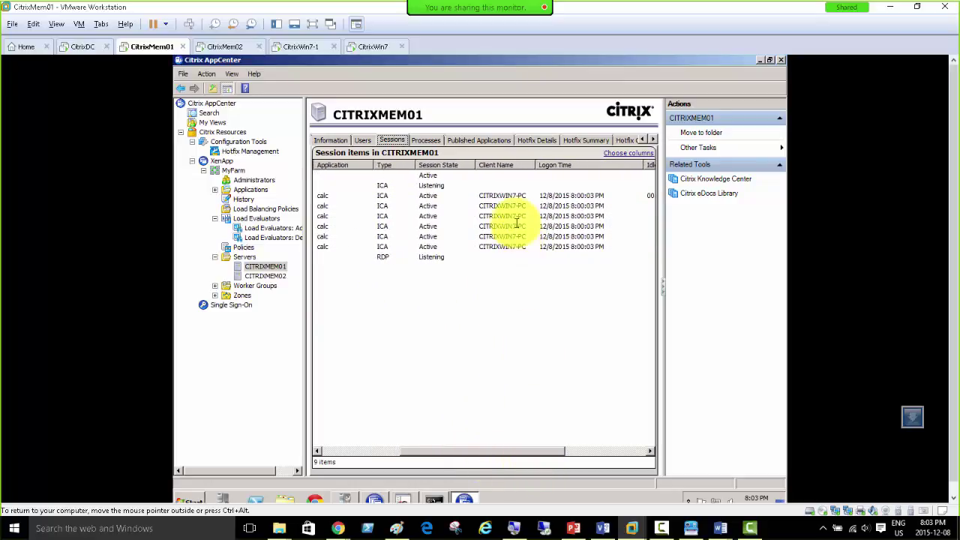
{"action": "left_click", "coordinate": [295, 49]}
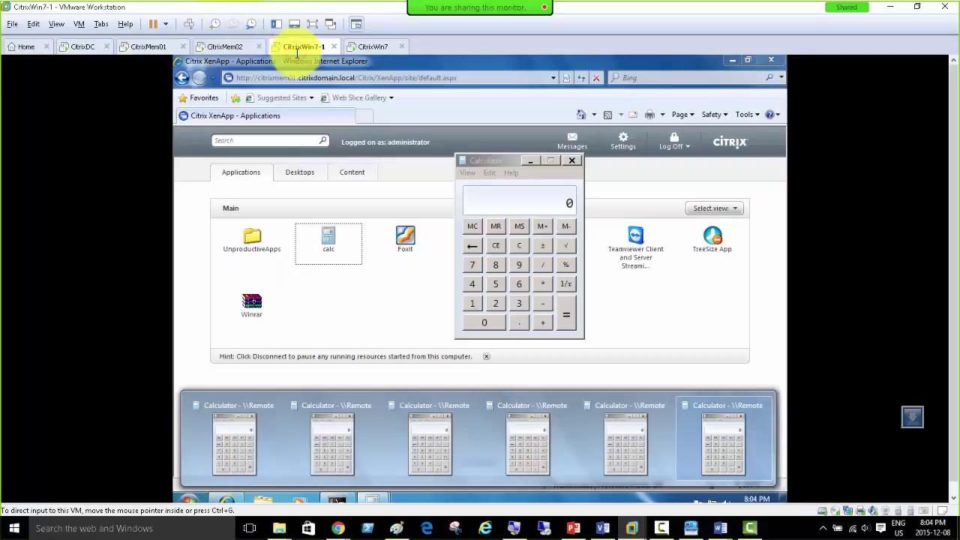
{"action": "left_click", "coordinate": [142, 46]}
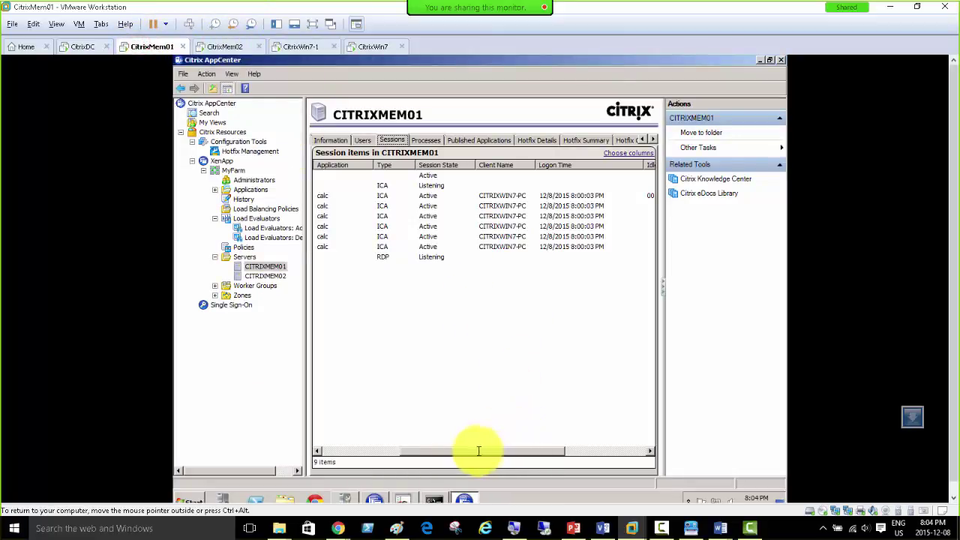
{"action": "left_click_drag", "start_coordinate": [478, 451], "coordinate": [561, 464]}
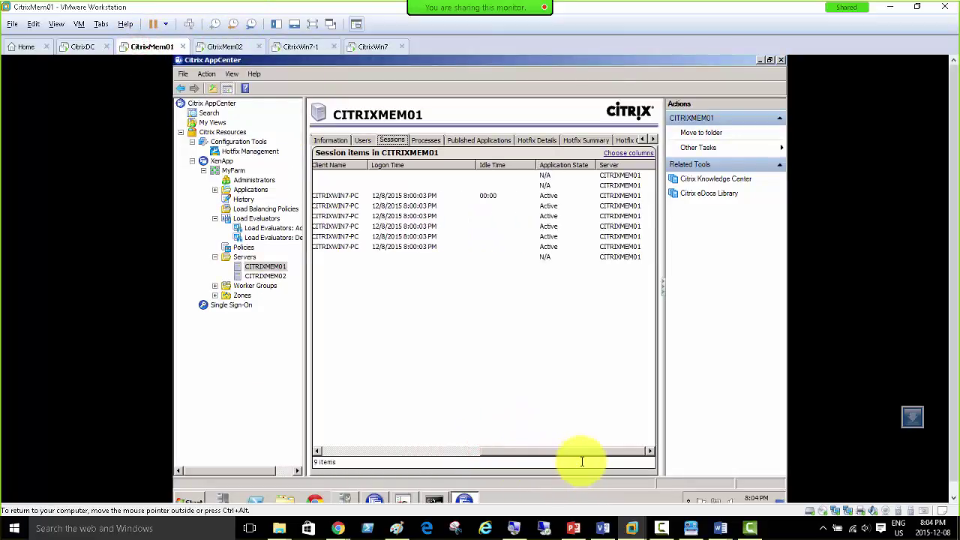
{"action": "left_click_drag", "start_coordinate": [565, 459], "coordinate": [508, 452]}
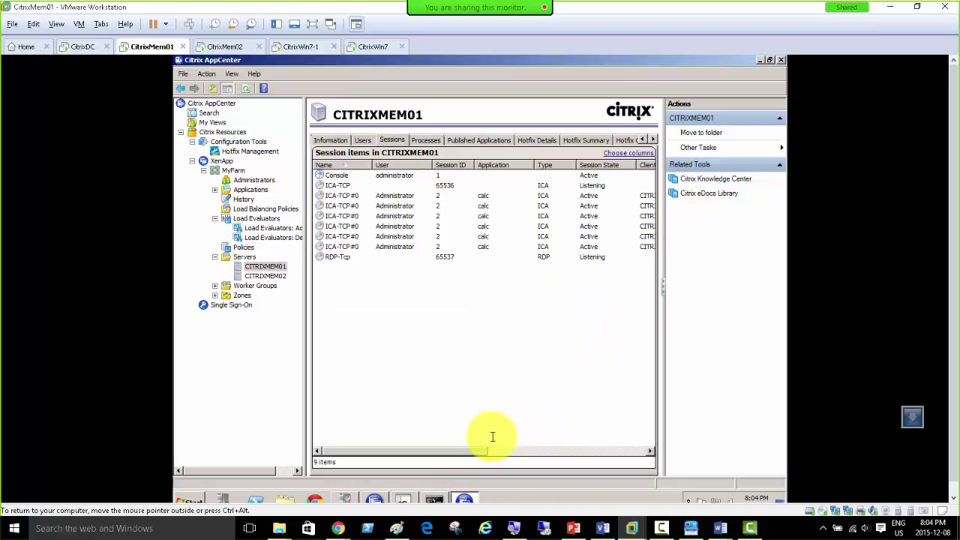
{"action": "left_click_drag", "start_coordinate": [479, 452], "coordinate": [653, 459]}
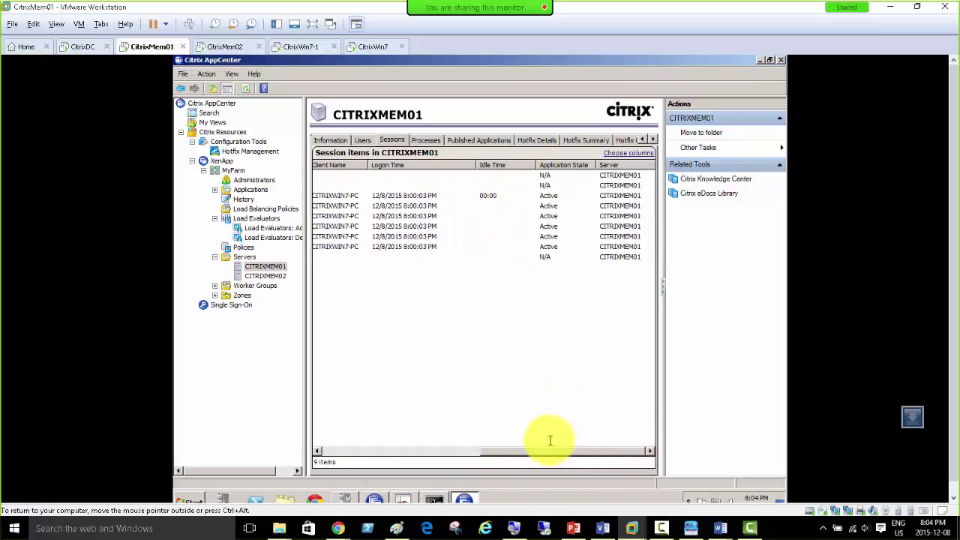
{"action": "left_click_drag", "start_coordinate": [534, 451], "coordinate": [368, 448]}
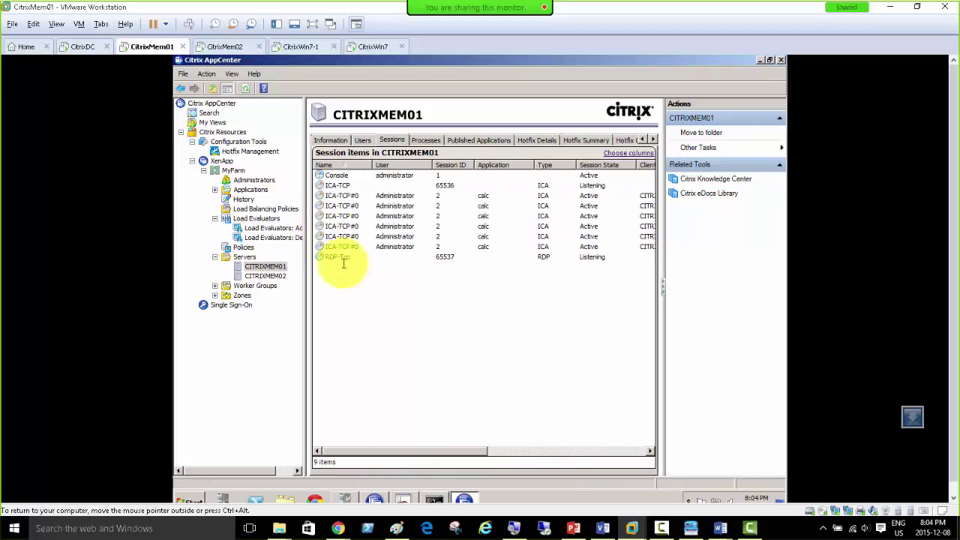
{"action": "left_click", "coordinate": [255, 276]}
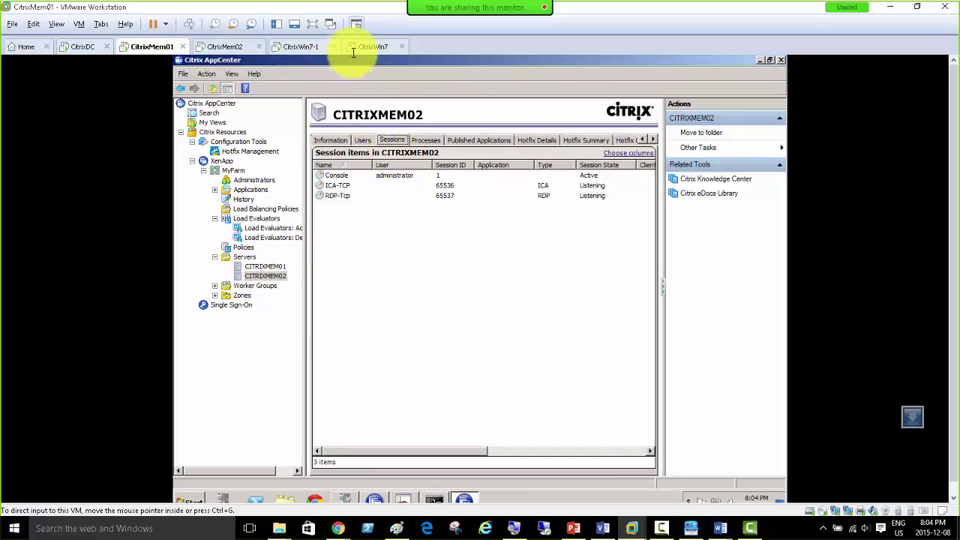
Step: Launch the published Foxit app from CitrixWin7-1's XenApp page until Foxit Reader opens
{"action": "left_click", "coordinate": [300, 47]}
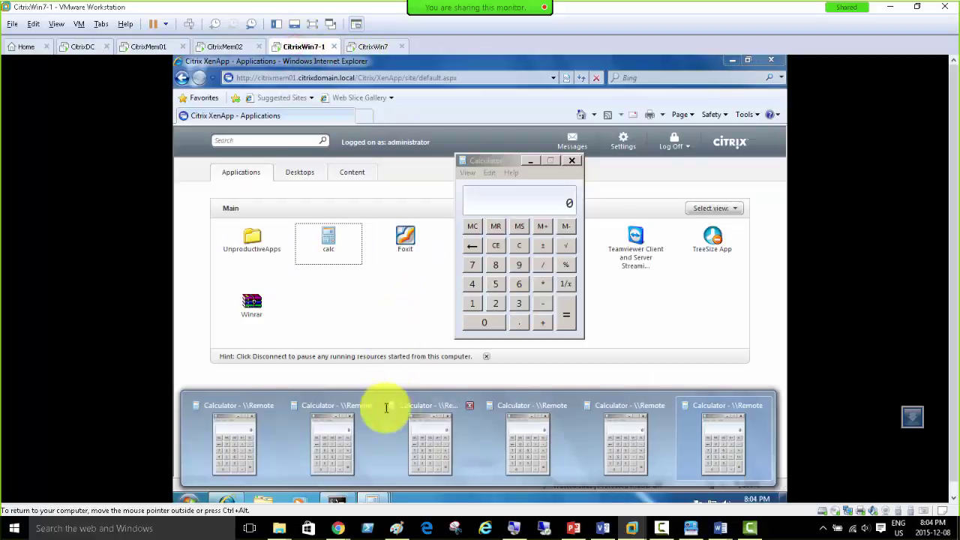
{"action": "left_click", "coordinate": [403, 240]}
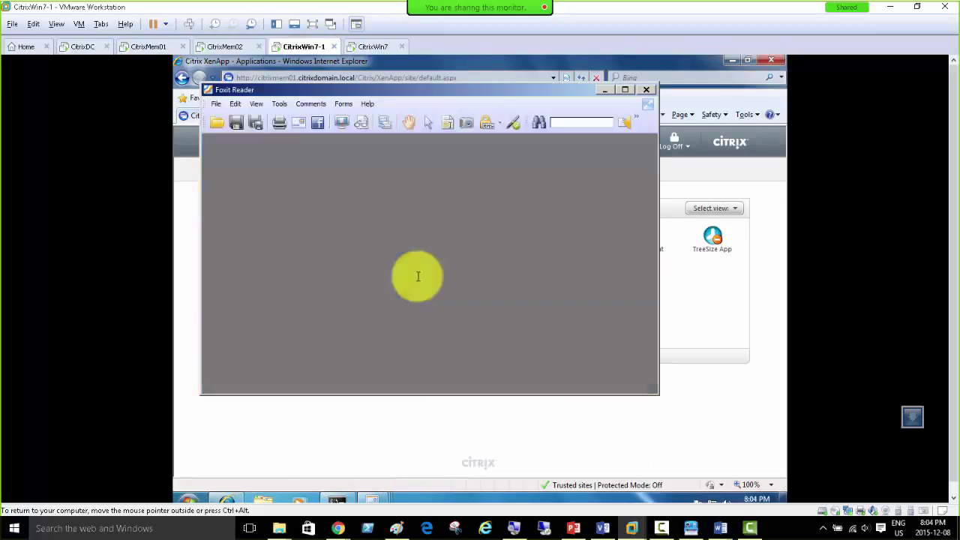
{"action": "left_click", "coordinate": [673, 410]}
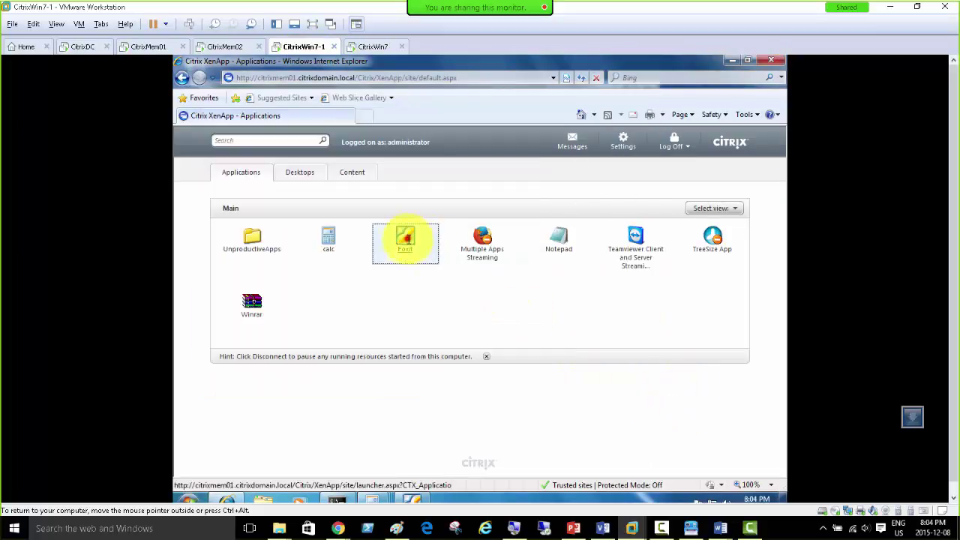
{"action": "left_click", "coordinate": [692, 399]}
{"action": "left_click", "coordinate": [405, 238]}
{"action": "left_click", "coordinate": [691, 403]}
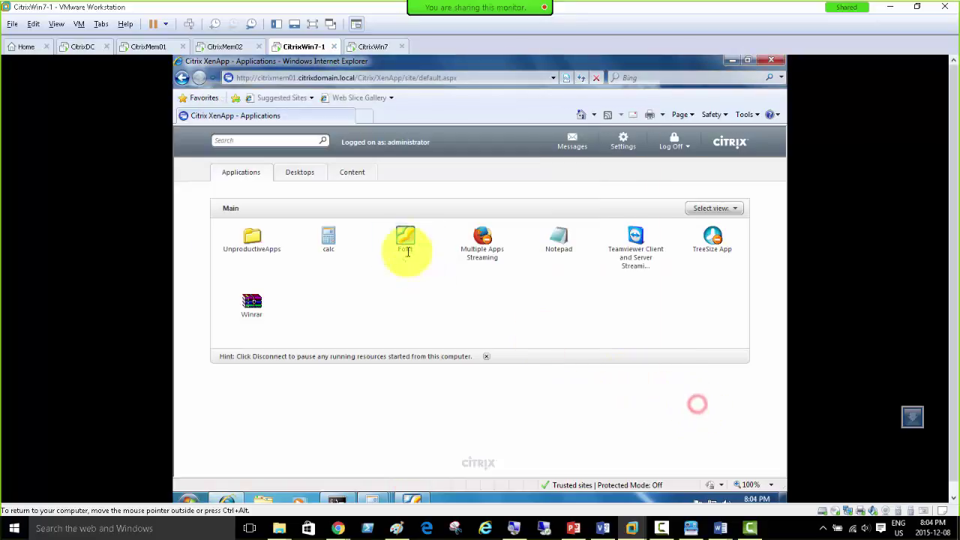
{"action": "left_click", "coordinate": [405, 238]}
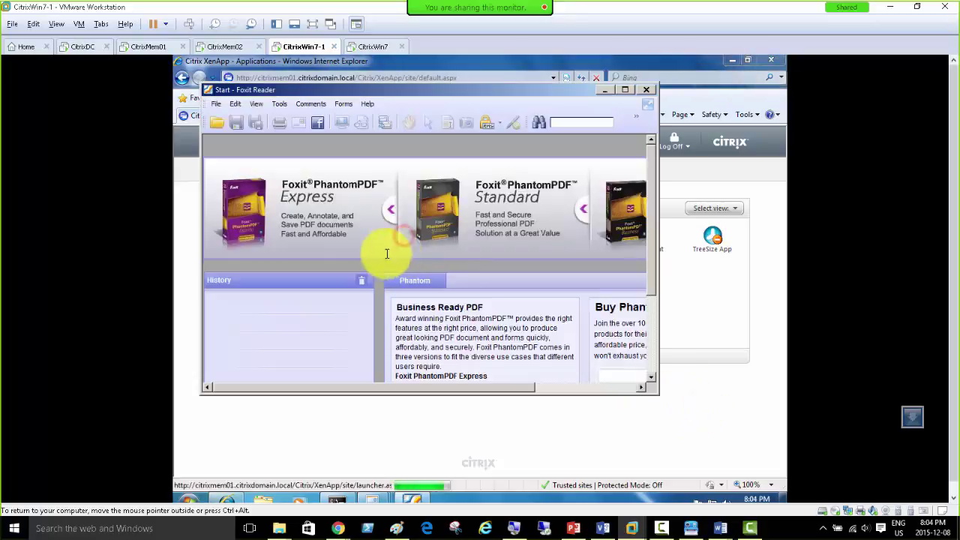
{"action": "left_click", "coordinate": [150, 47]}
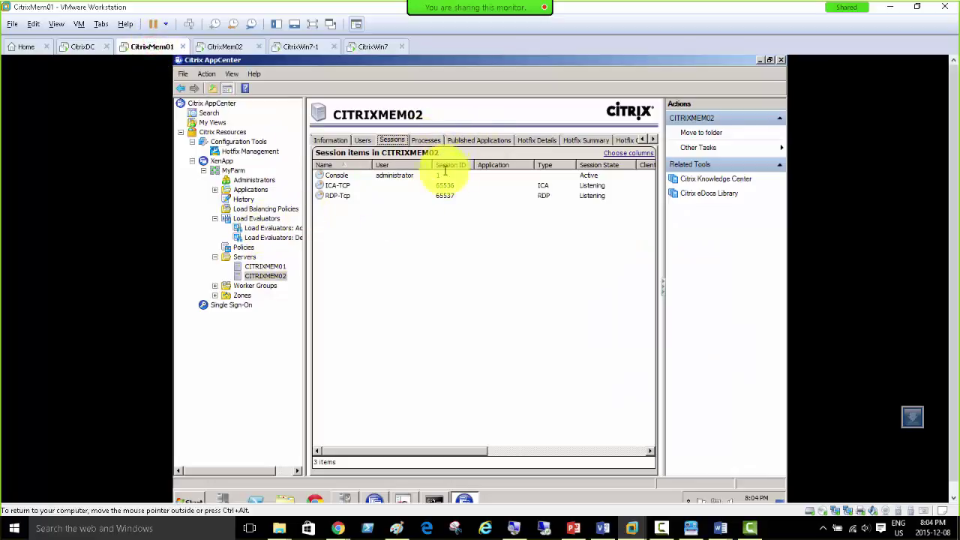
Step: Inspect the new Foxit session among CITRIXMEM01's 10 sessions and compare with CITRIXMEM02's empty list
{"action": "left_click", "coordinate": [267, 266]}
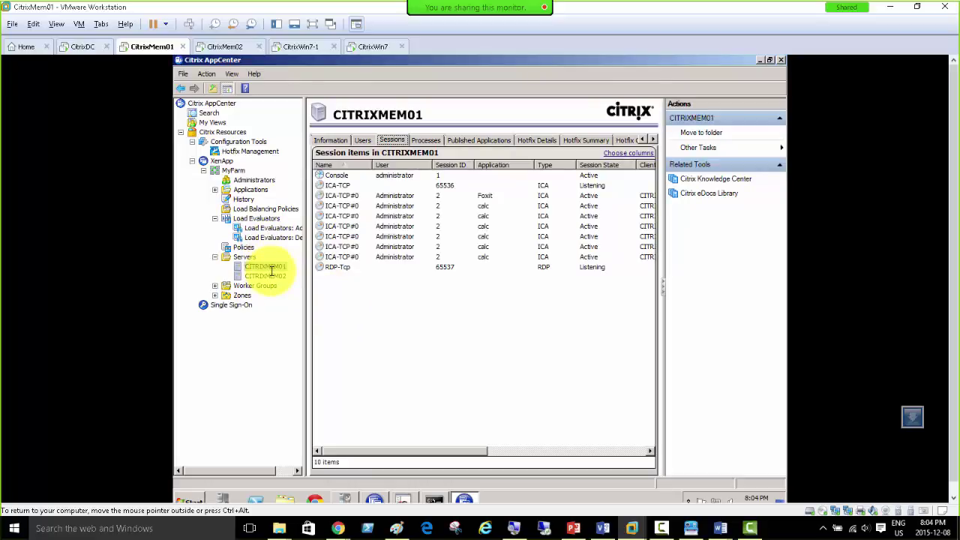
{"action": "left_click", "coordinate": [488, 196]}
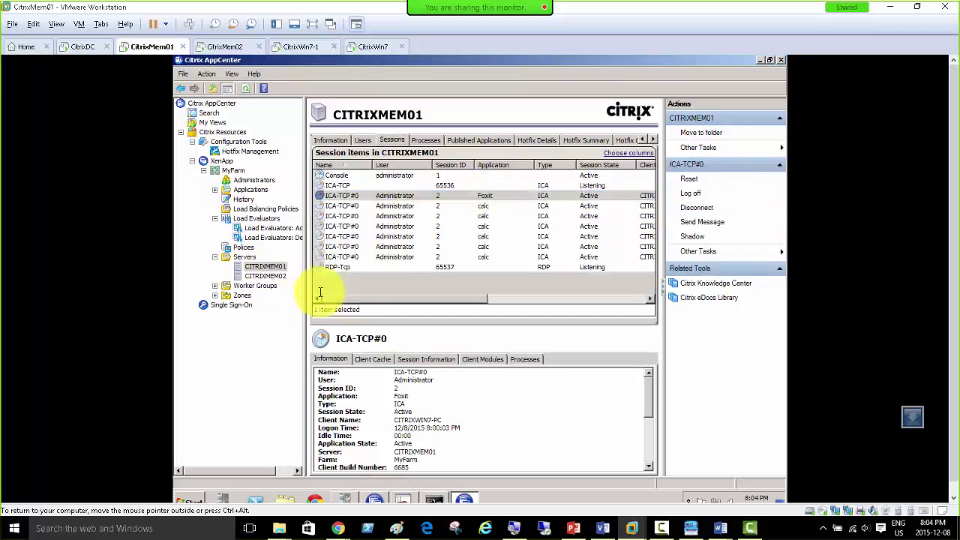
{"action": "left_click", "coordinate": [320, 292]}
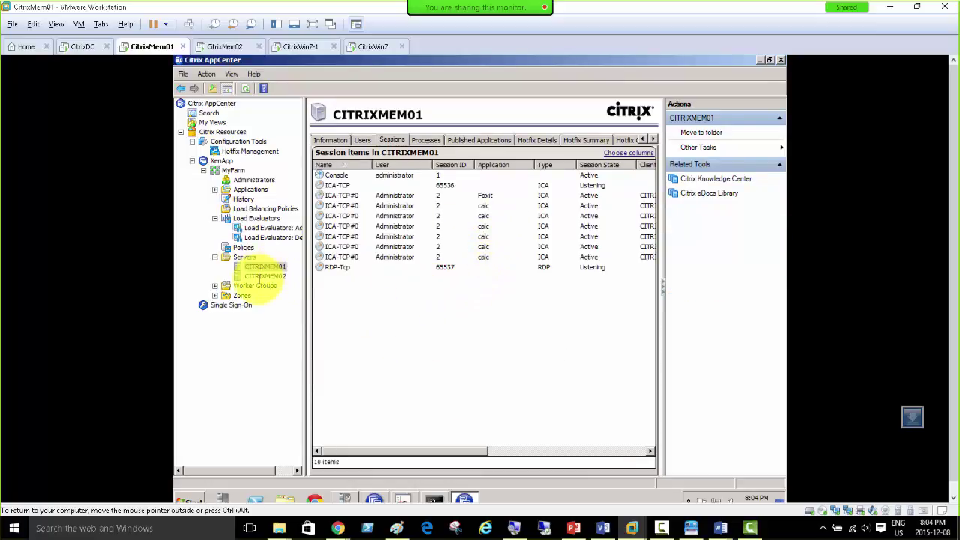
{"action": "left_click", "coordinate": [262, 276]}
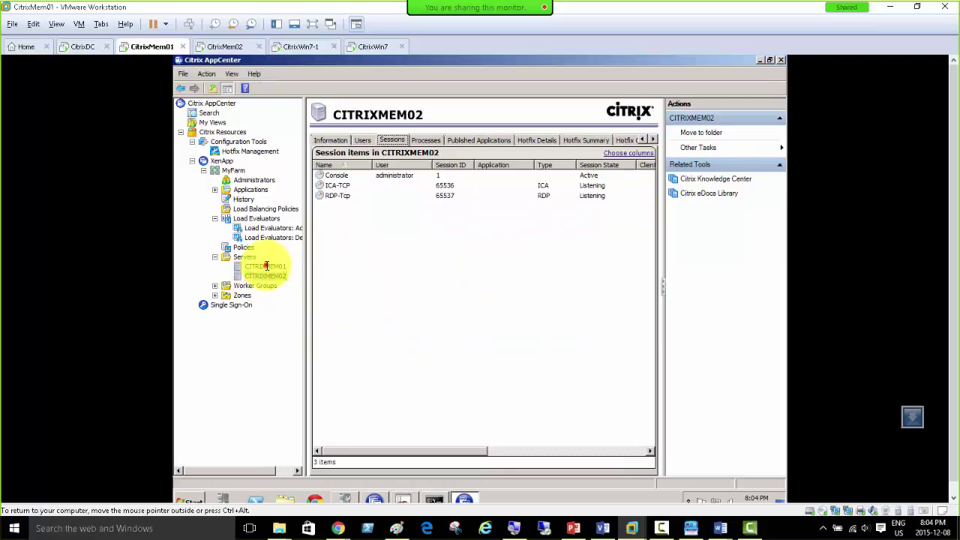
{"action": "left_click", "coordinate": [265, 266]}
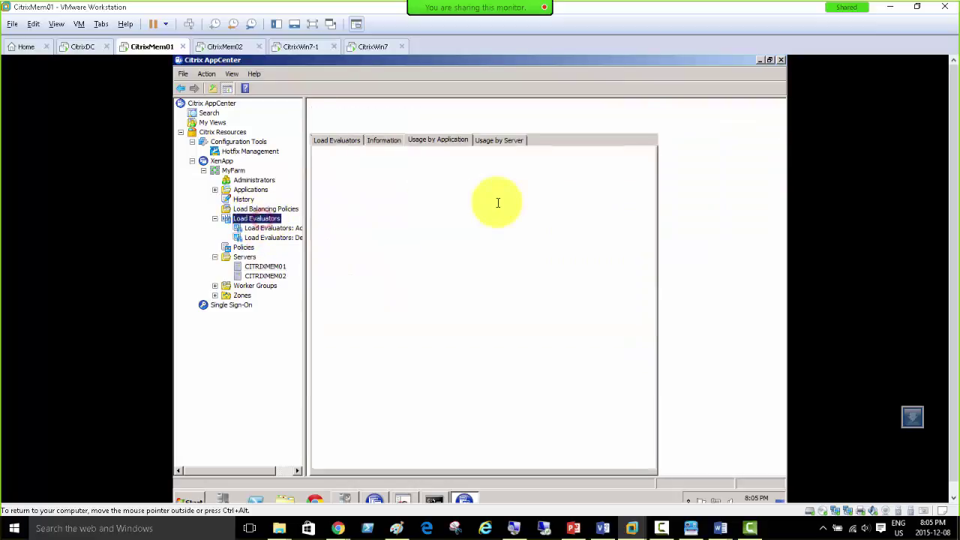
Step: Attach Foxit to the Advanced load evaluator
{"action": "left_click", "coordinate": [349, 196]}
{"action": "right_click", "coordinate": [350, 196]}
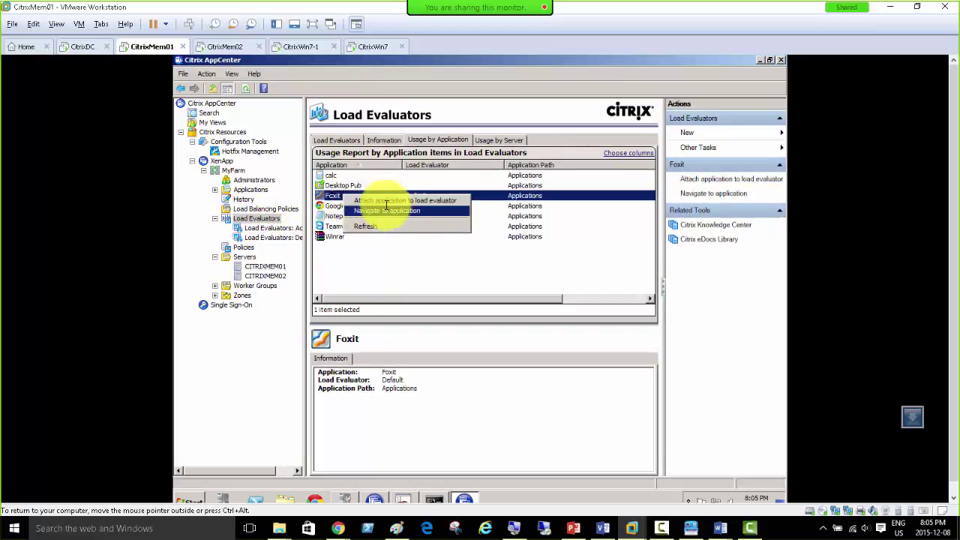
{"action": "left_click", "coordinate": [378, 201]}
{"action": "left_click", "coordinate": [431, 168]}
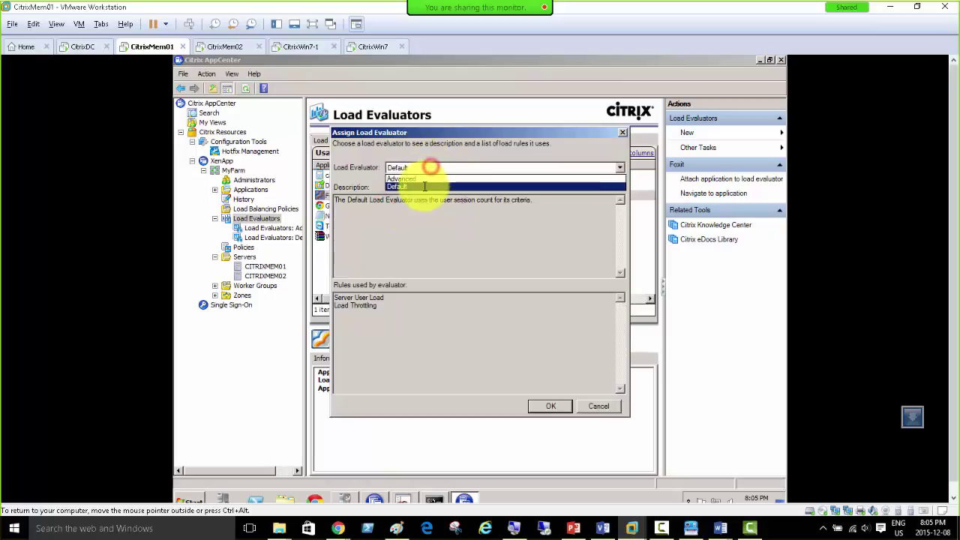
{"action": "left_click", "coordinate": [422, 182]}
{"action": "left_click", "coordinate": [539, 405]}
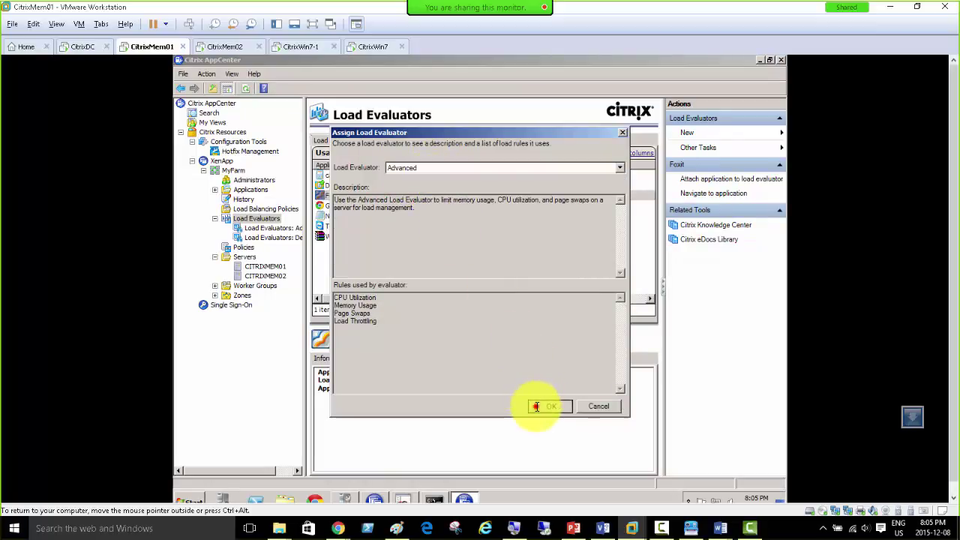
Step: Attach Notepad to the Advanced load evaluator and refresh the Load Evaluators report
{"action": "right_click", "coordinate": [405, 216]}
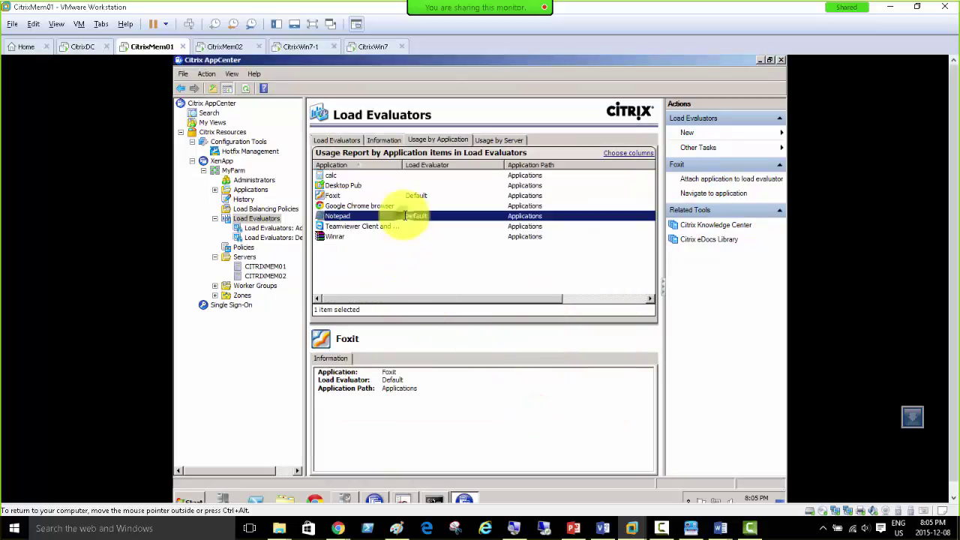
{"action": "left_click", "coordinate": [442, 220]}
{"action": "left_click", "coordinate": [549, 408]}
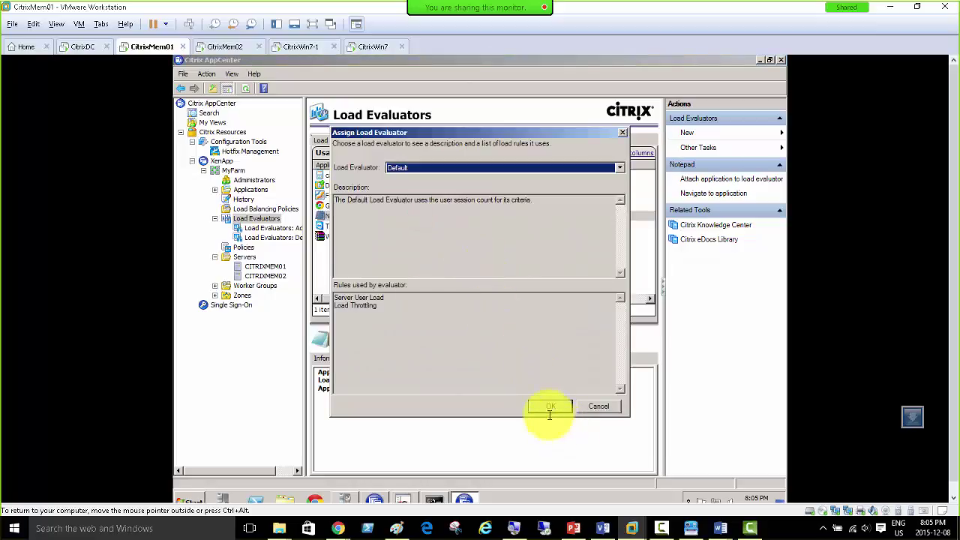
{"action": "left_click", "coordinate": [398, 167]}
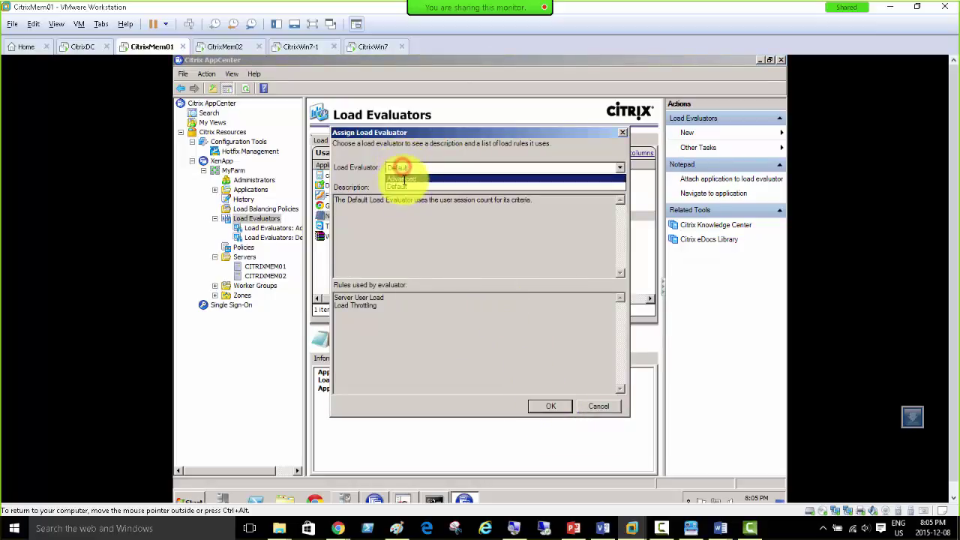
{"action": "left_click", "coordinate": [404, 180]}
{"action": "left_click", "coordinate": [546, 405]}
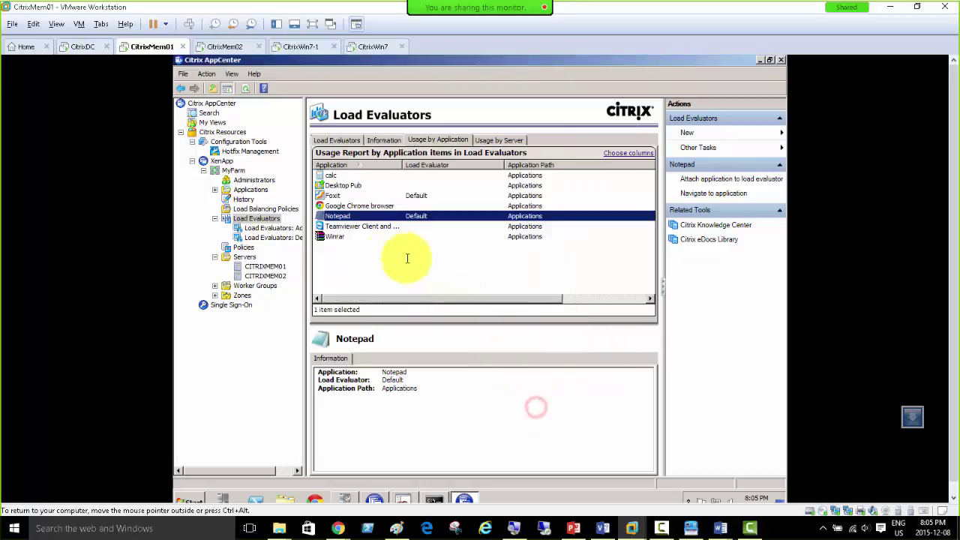
{"action": "right_click", "coordinate": [255, 218]}
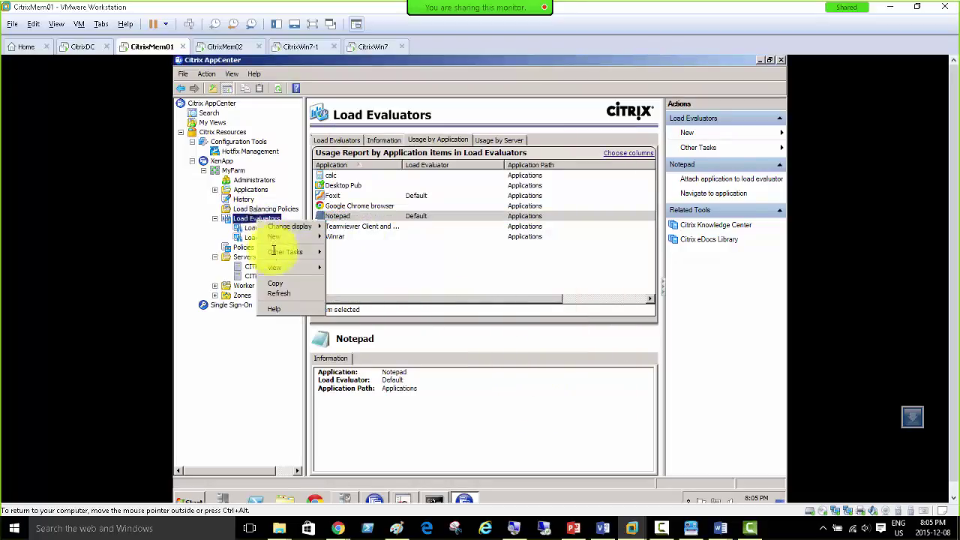
{"action": "left_click", "coordinate": [278, 293]}
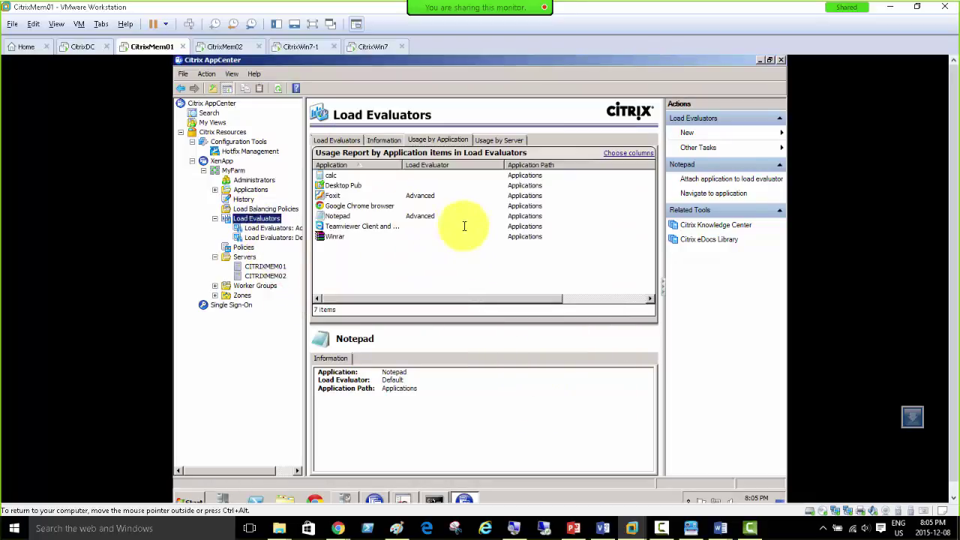
Step: On the Win7 client, close the System window and return to the XenApp logon form
{"action": "left_click", "coordinate": [302, 47]}
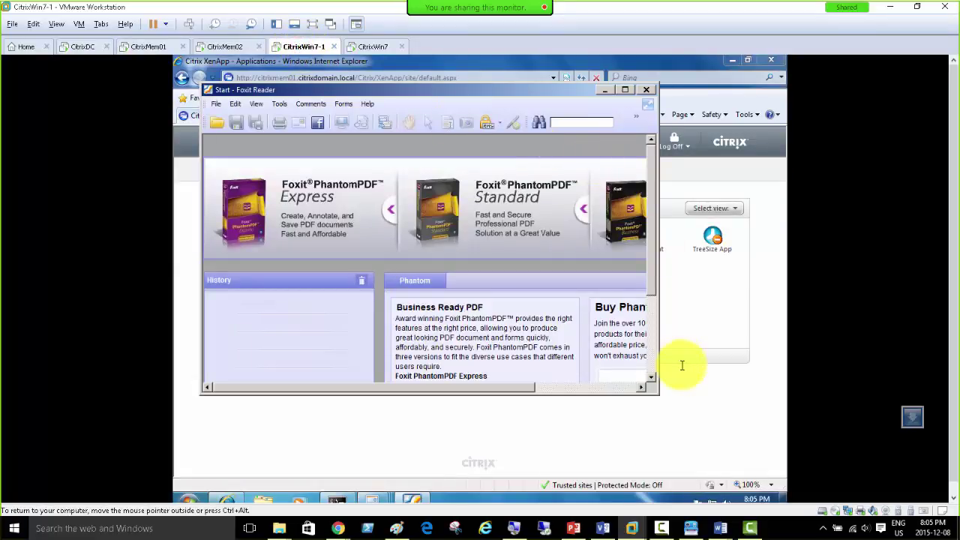
{"action": "left_click", "coordinate": [704, 379]}
{"action": "left_click", "coordinate": [405, 242]}
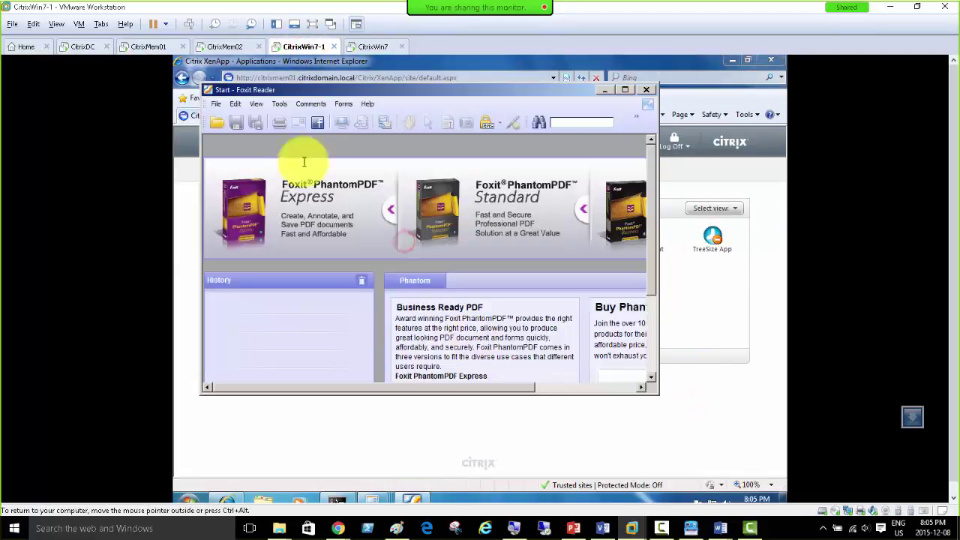
{"action": "left_click", "coordinate": [400, 421]}
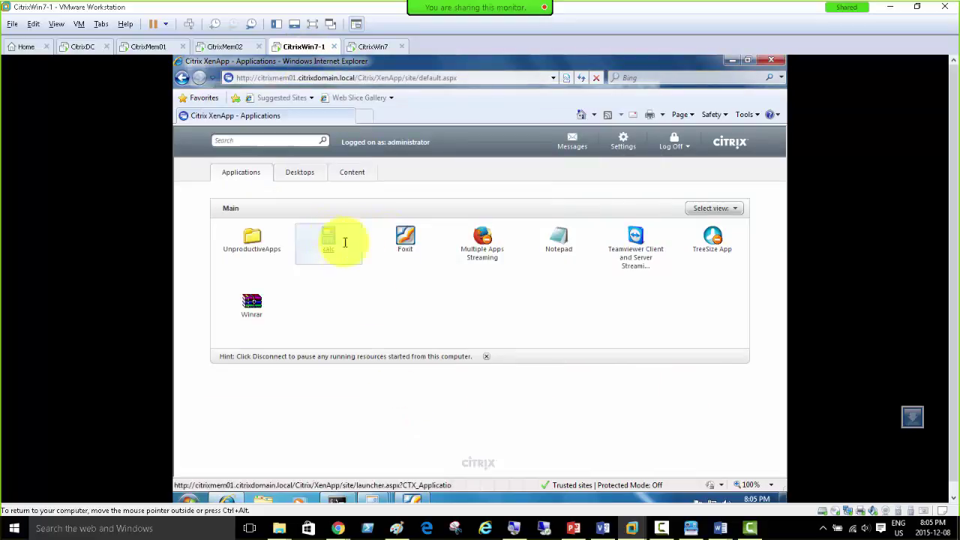
{"action": "left_click", "coordinate": [403, 239]}
{"action": "left_click", "coordinate": [367, 47]}
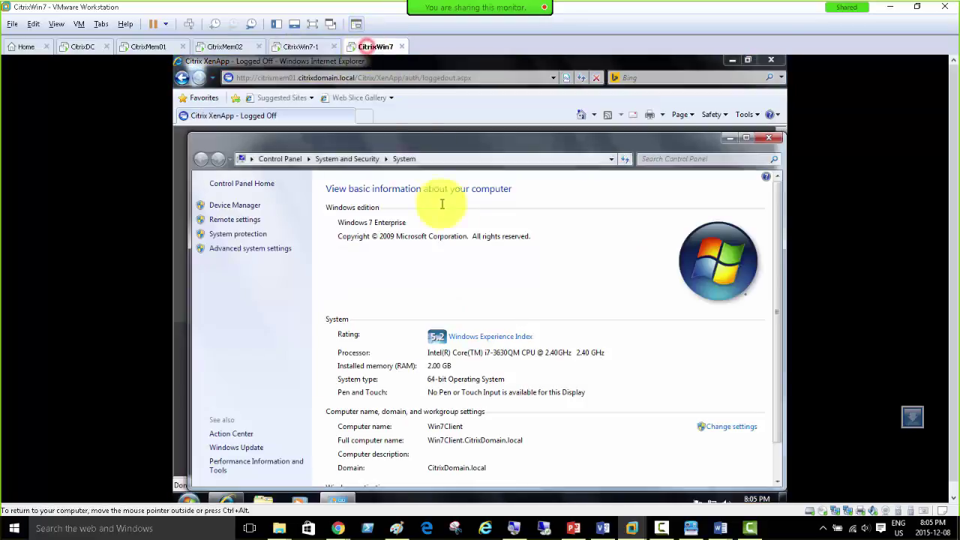
{"action": "left_click", "coordinate": [766, 137]}
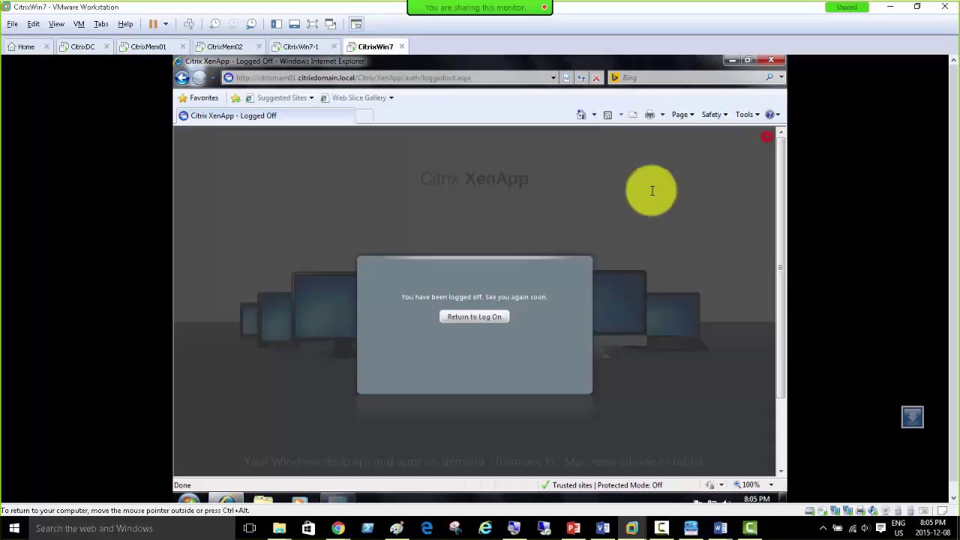
{"action": "left_click", "coordinate": [468, 316]}
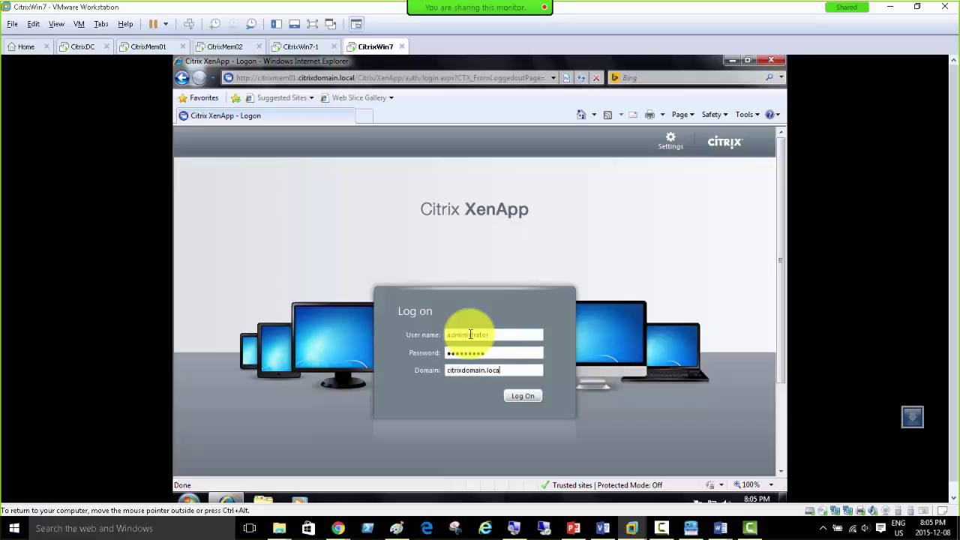
Step: Log back on to XenApp and launch several Foxit and calc sessions
{"action": "type", "text": "l"}
{"action": "key", "text": "Return"}
{"action": "left_click", "coordinate": [404, 238]}
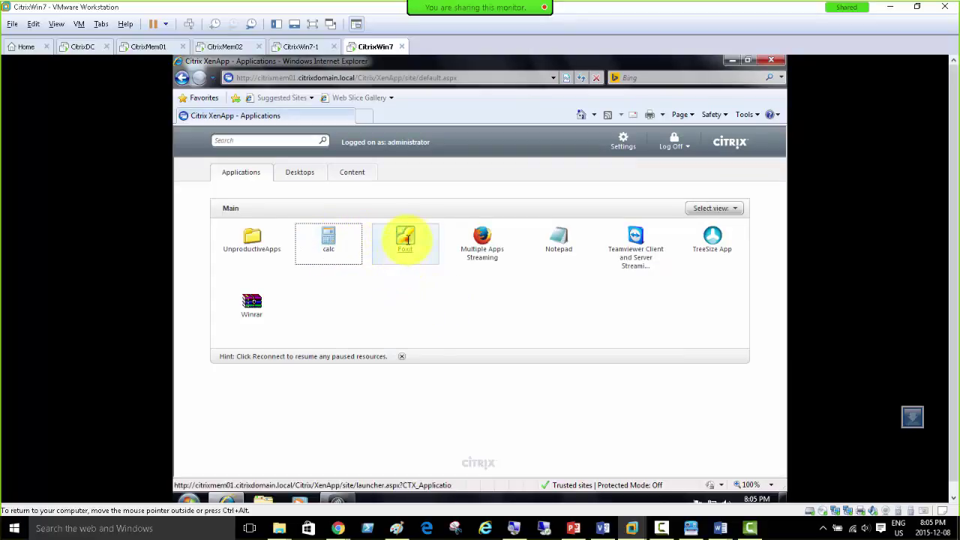
{"action": "left_click", "coordinate": [405, 240]}
{"action": "left_click", "coordinate": [330, 239]}
{"action": "left_click", "coordinate": [396, 237]}
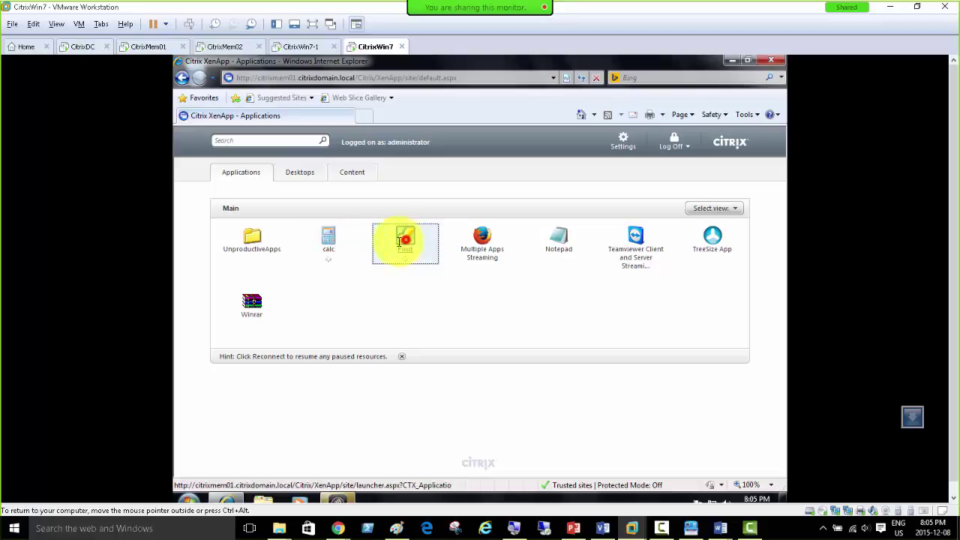
{"action": "left_click", "coordinate": [329, 239]}
{"action": "left_click", "coordinate": [398, 237]}
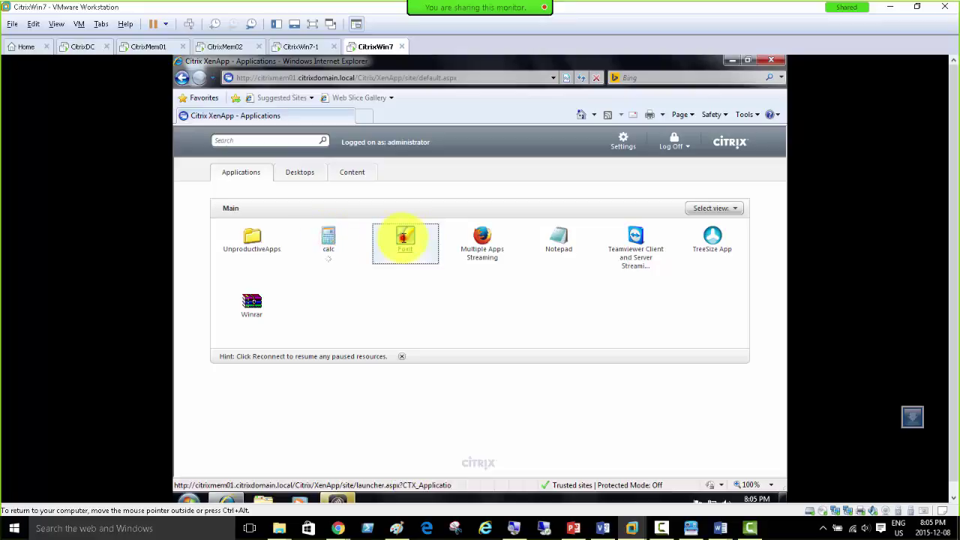
{"action": "left_click", "coordinate": [140, 47]}
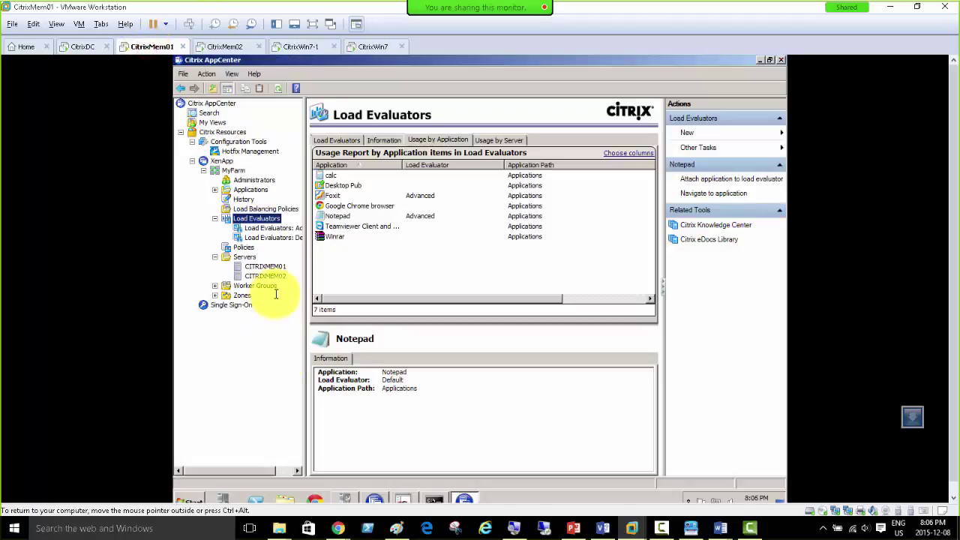
Step: Review both servers' sessions, the Advanced and Default evaluator rules, and Foxit and Notepad's assignments
{"action": "left_click", "coordinate": [273, 275]}
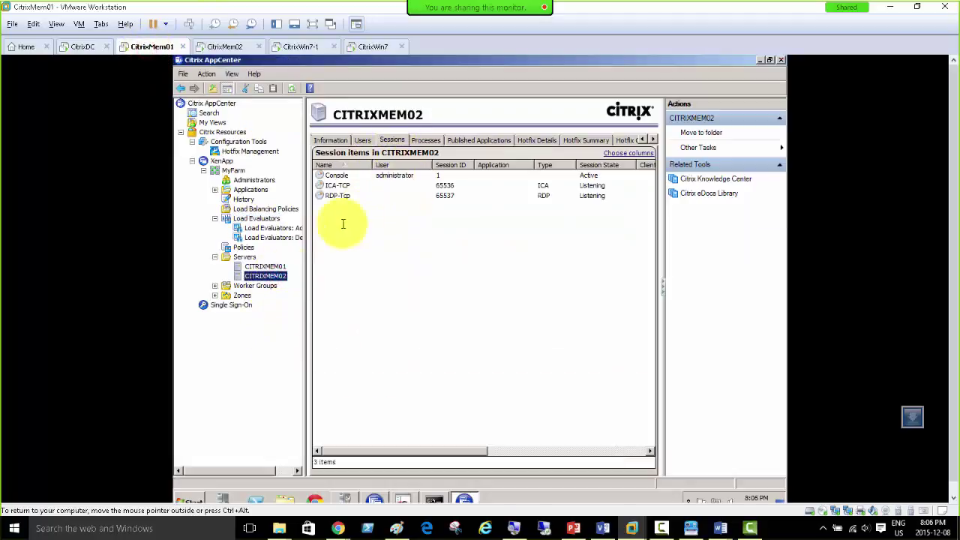
{"action": "left_click", "coordinate": [265, 267]}
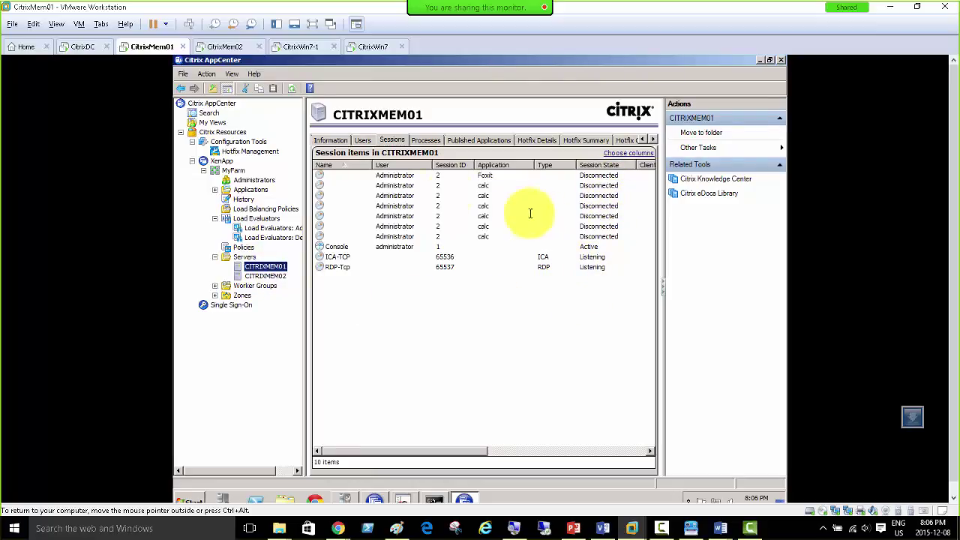
{"action": "left_click", "coordinate": [250, 227]}
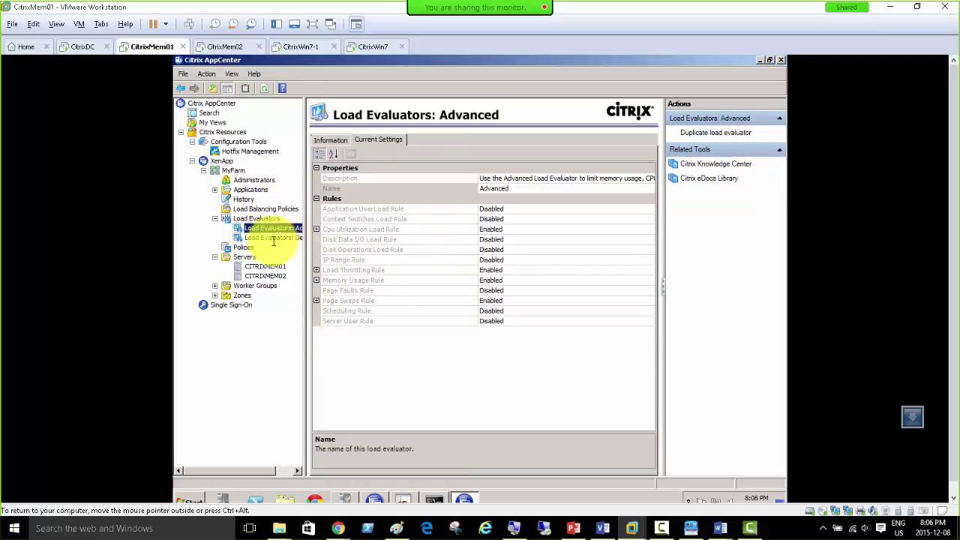
{"action": "left_click", "coordinate": [268, 237]}
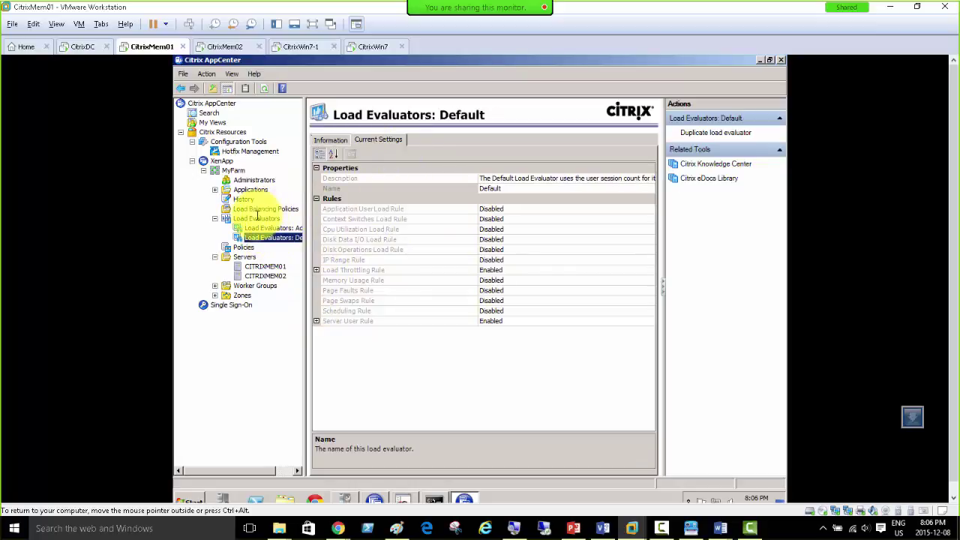
{"action": "left_click", "coordinate": [255, 218]}
{"action": "left_click", "coordinate": [420, 195]}
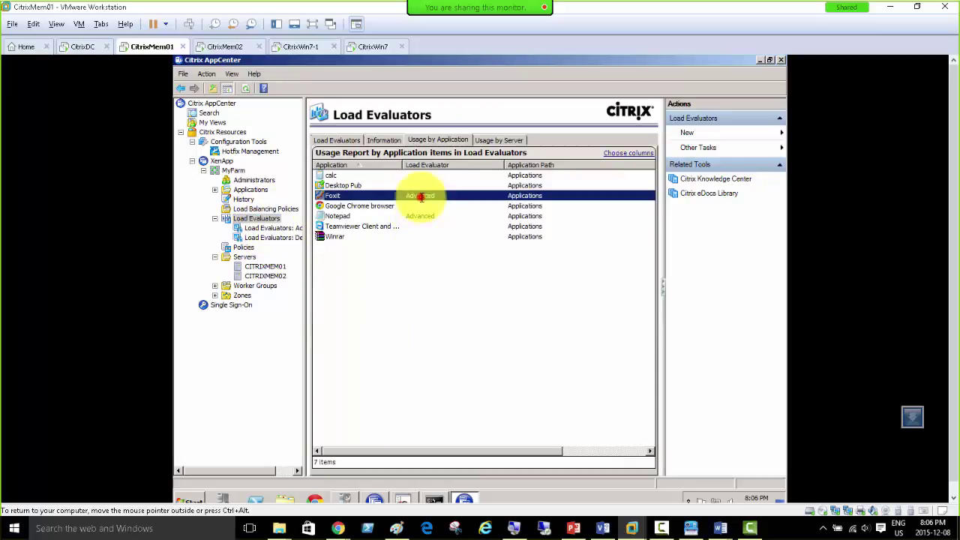
{"action": "left_click", "coordinate": [420, 216]}
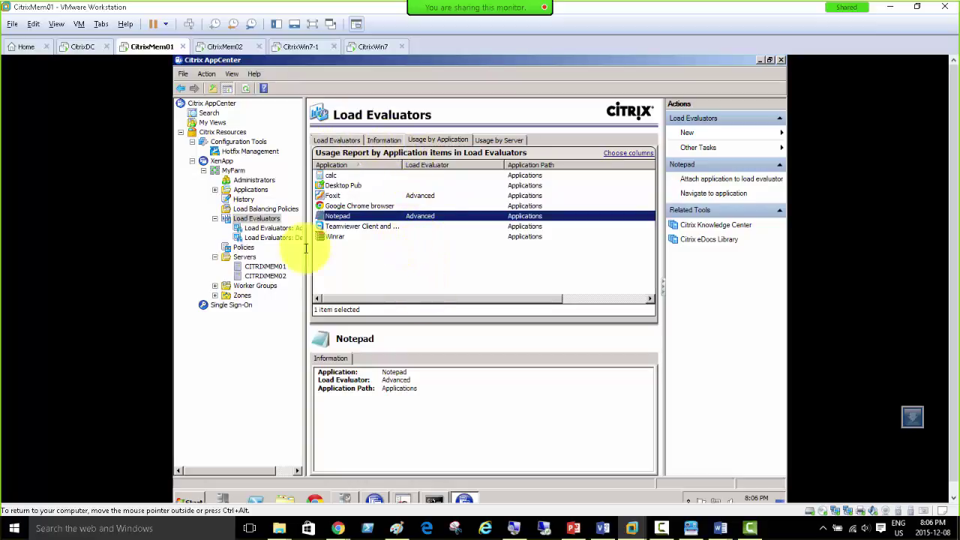
Step: Recheck sessions on CITRIXMEM02 and CITRIXMEM01, then move to the CitrixWin7-1 machine
{"action": "left_click", "coordinate": [259, 276]}
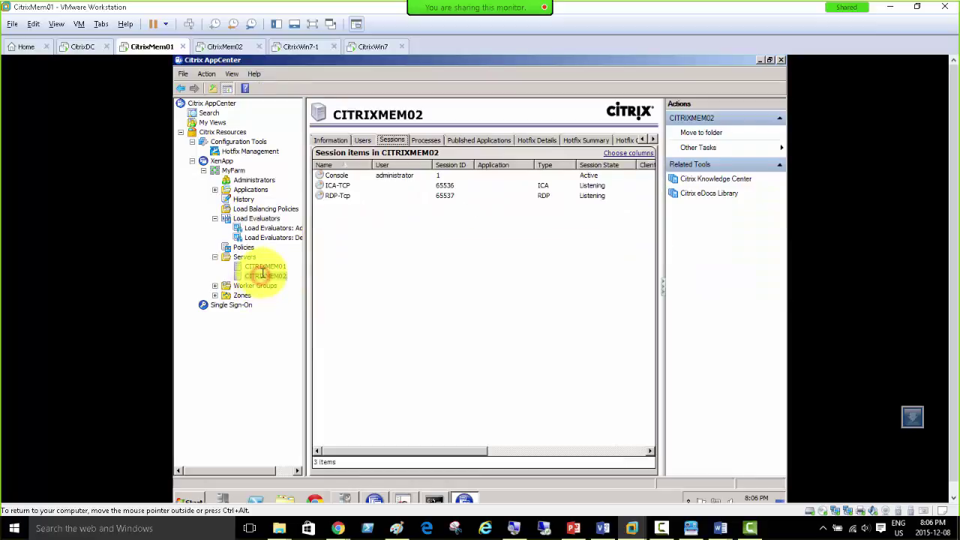
{"action": "left_click", "coordinate": [265, 267]}
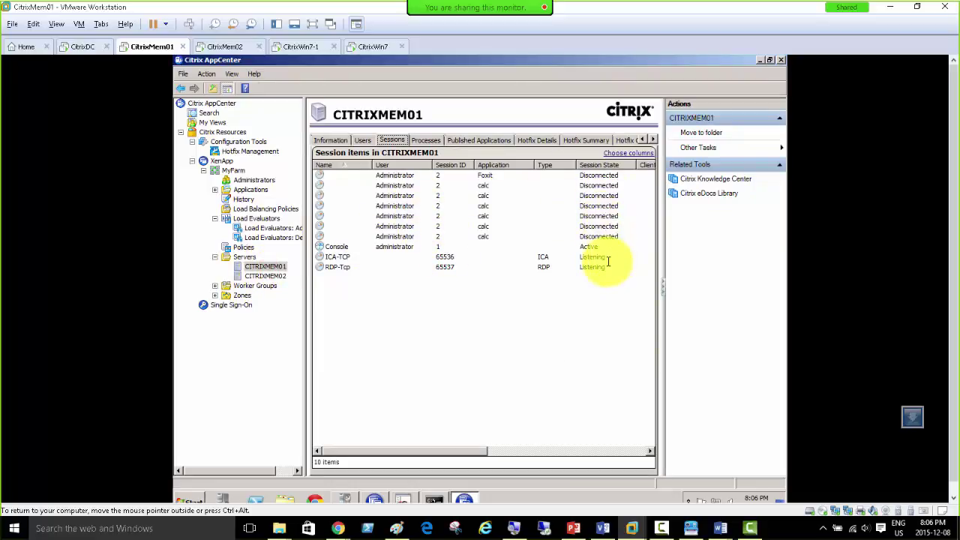
{"action": "left_click", "coordinate": [225, 47]}
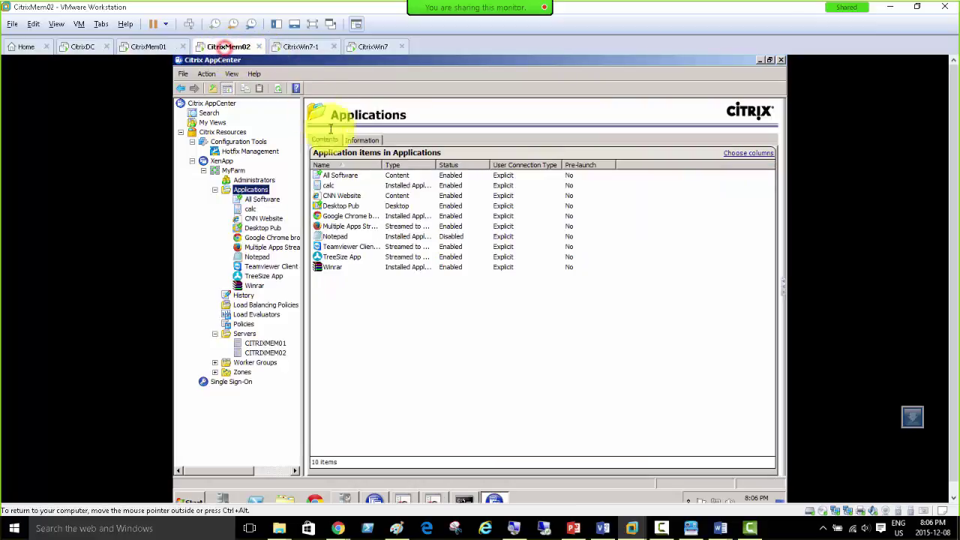
{"action": "left_click", "coordinate": [291, 47]}
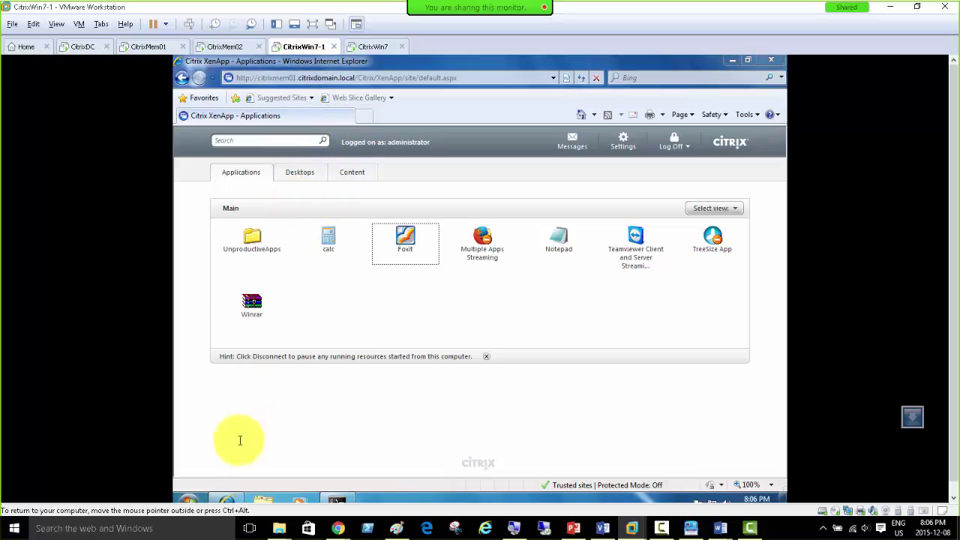
Step: On CitrixWin7, dismiss the XenApp licence warning and the connection interrupted error
{"action": "left_click", "coordinate": [194, 500]}
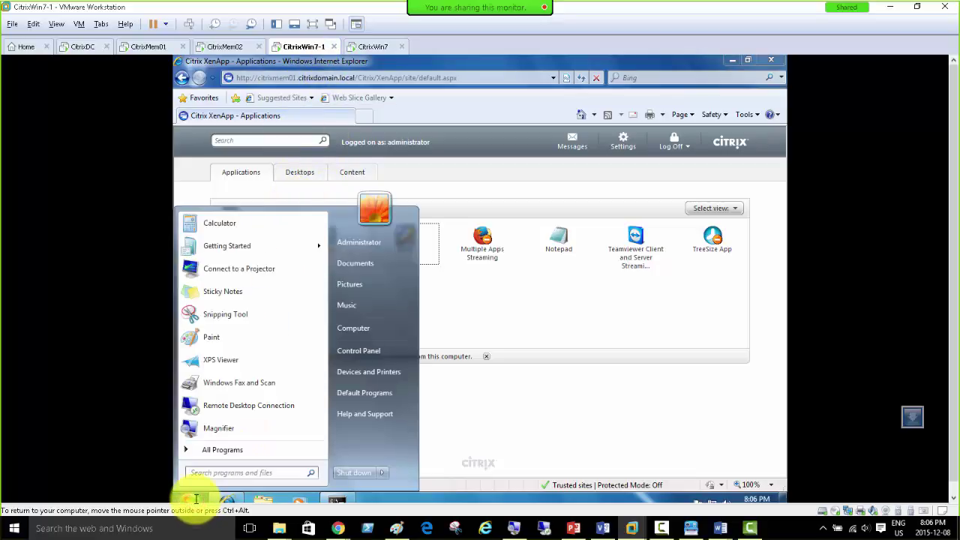
{"action": "left_click", "coordinate": [369, 47]}
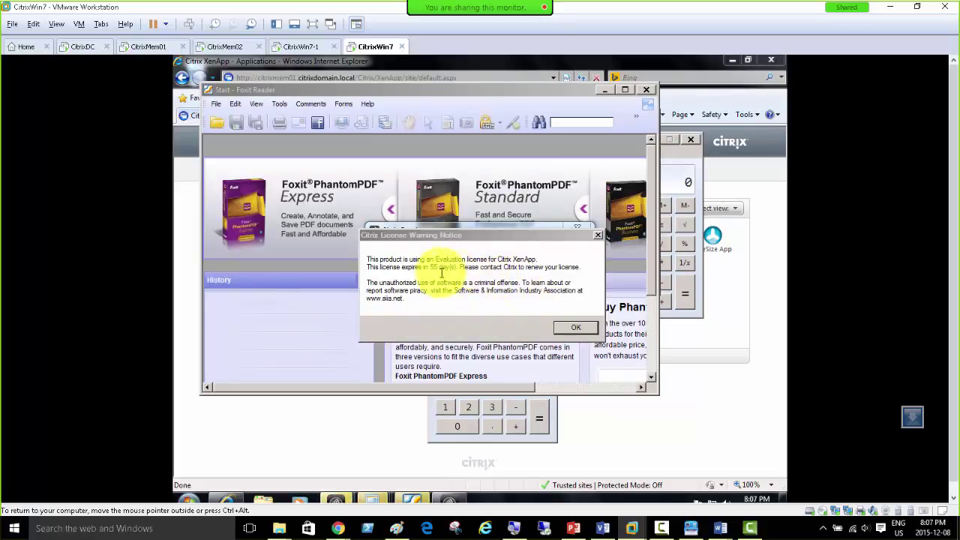
{"action": "left_click", "coordinate": [571, 327]}
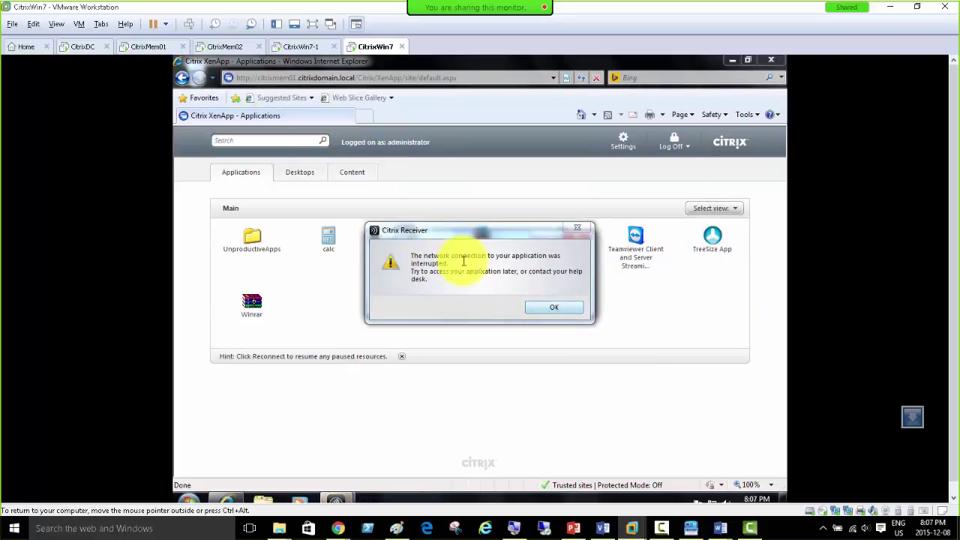
{"action": "left_click", "coordinate": [539, 307]}
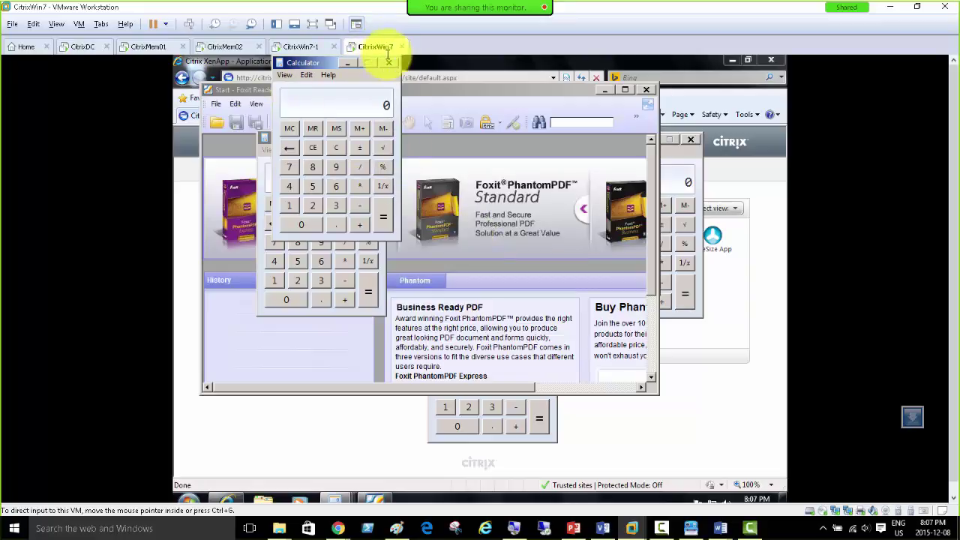
Step: Launch Winrar on CitrixWin7-1 and check CITRIXMEM01's sessions on CitrixMem01
{"action": "left_click", "coordinate": [304, 47]}
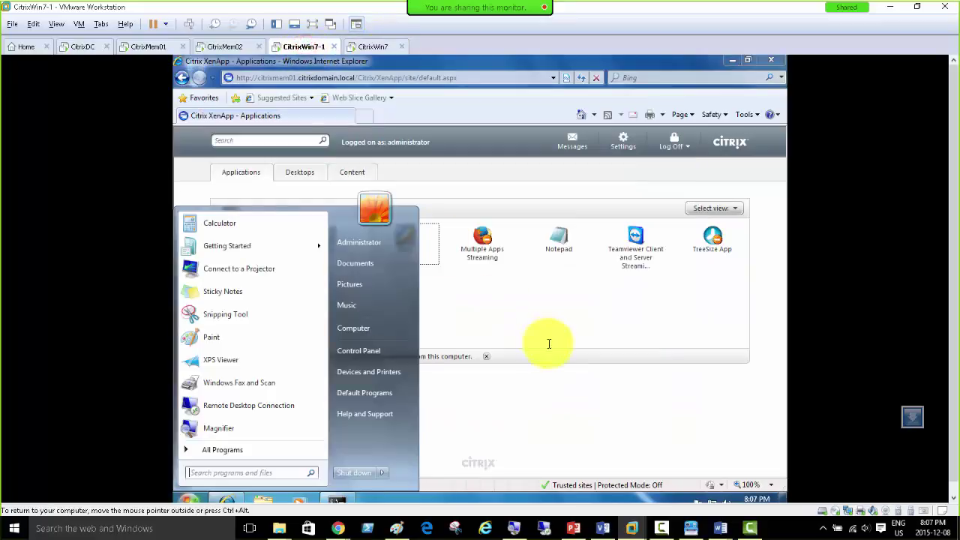
{"action": "left_click", "coordinate": [542, 317]}
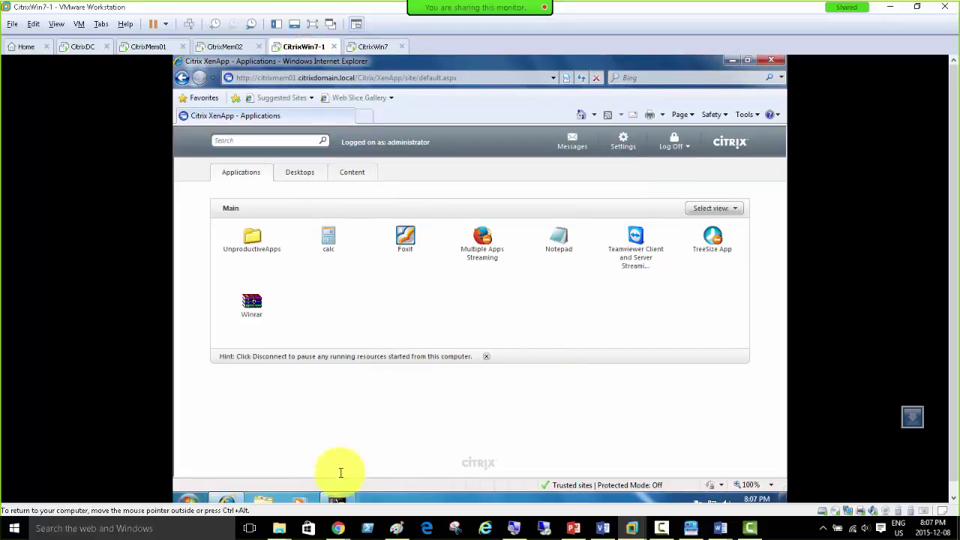
{"action": "left_click", "coordinate": [281, 307]}
{"action": "left_click", "coordinate": [147, 46]}
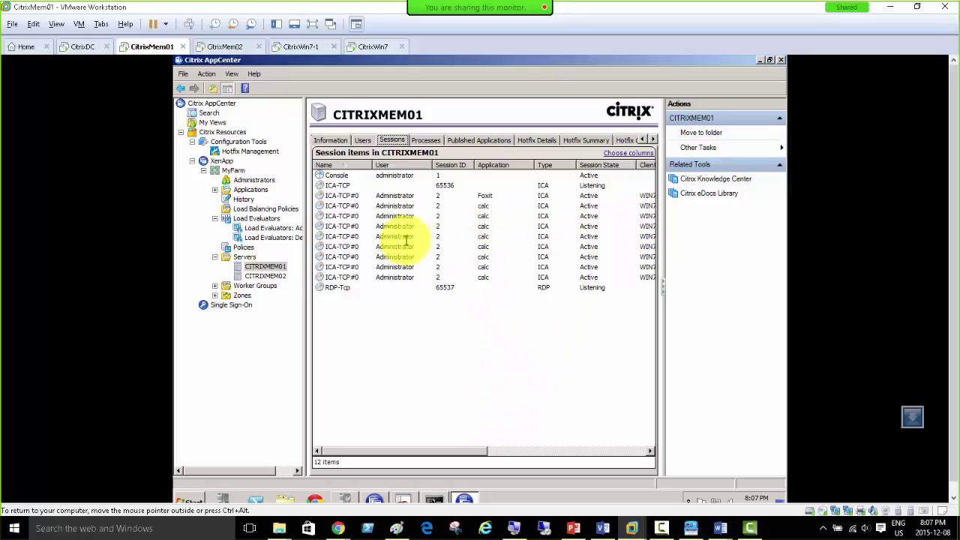
{"action": "left_click_drag", "start_coordinate": [414, 450], "coordinate": [513, 463]}
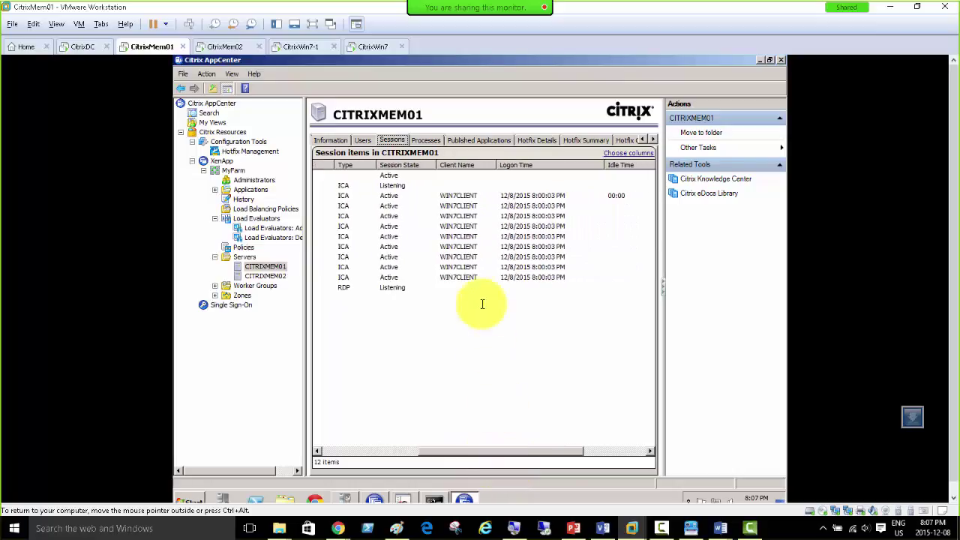
{"action": "left_click", "coordinate": [374, 46]}
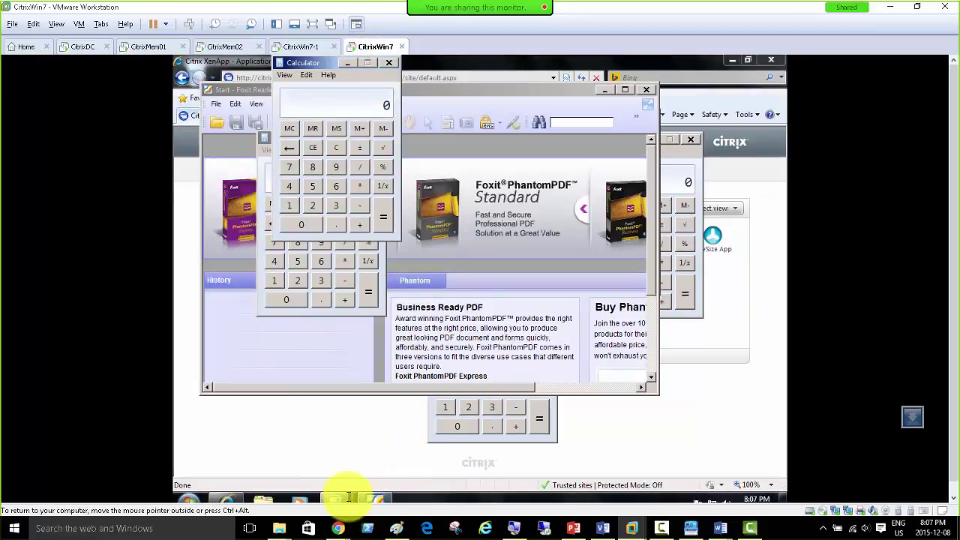
Step: Open Properties for Computer from the Win7 Start menu to show system information
{"action": "left_click", "coordinate": [188, 500]}
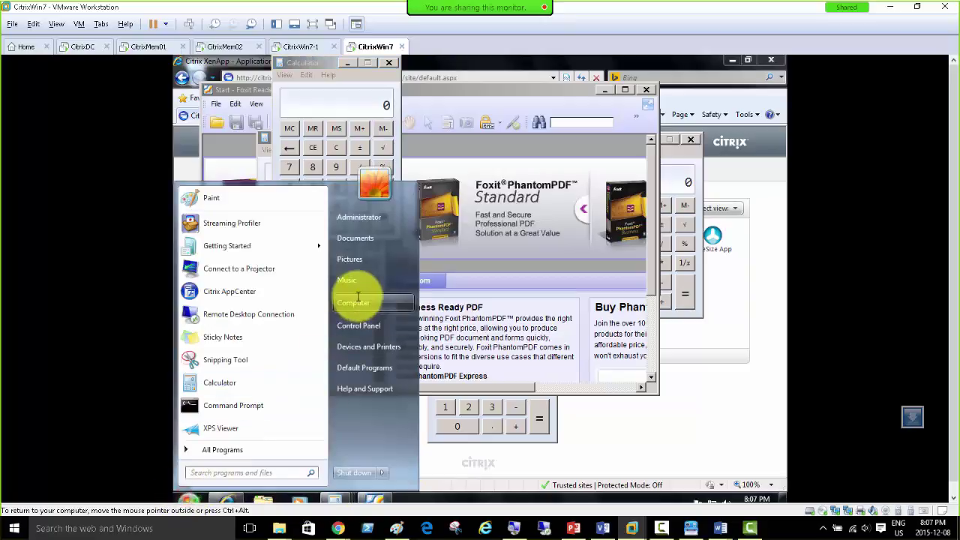
{"action": "right_click", "coordinate": [362, 306]}
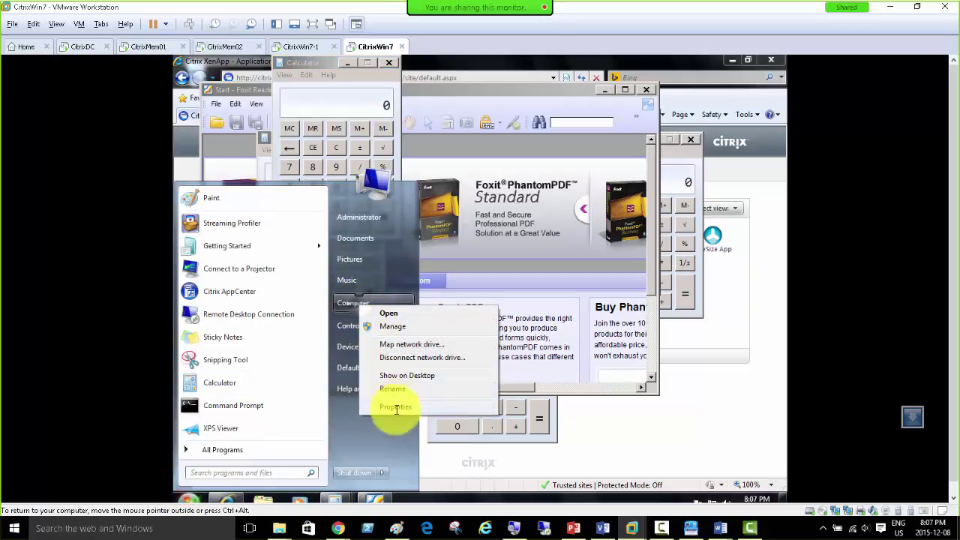
{"action": "left_click", "coordinate": [395, 406]}
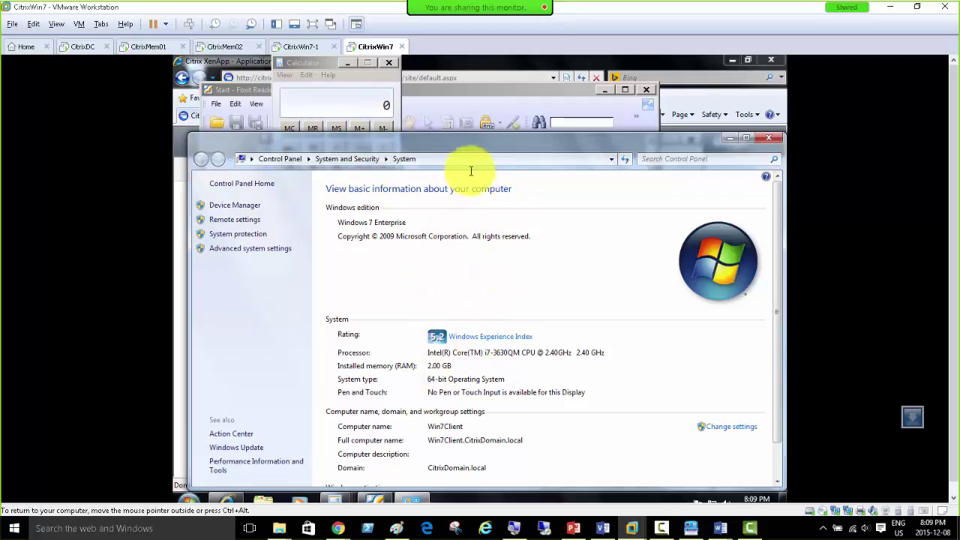
Step: Minimize the System window and go to CitrixWin7-1's XenApp applications page
{"action": "left_click", "coordinate": [730, 138]}
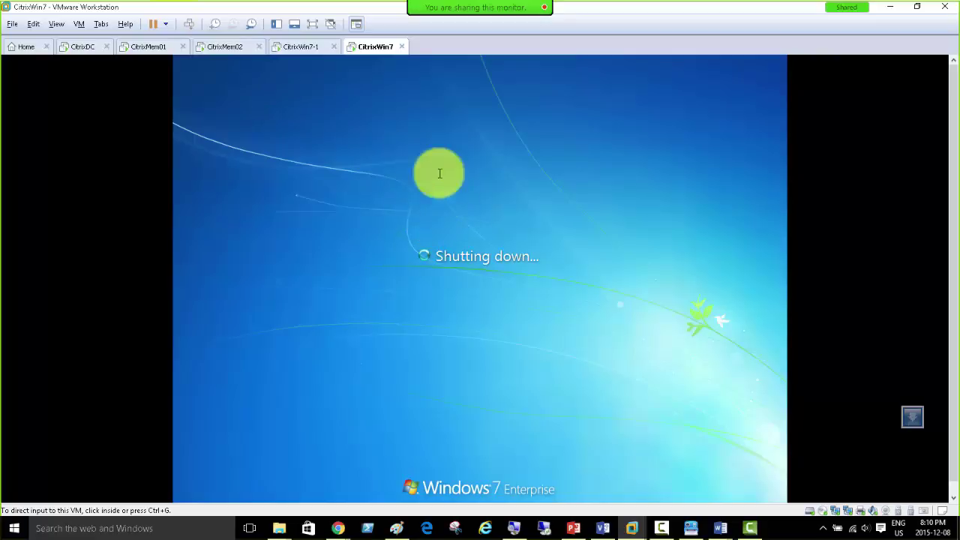
{"action": "left_click", "coordinate": [300, 46]}
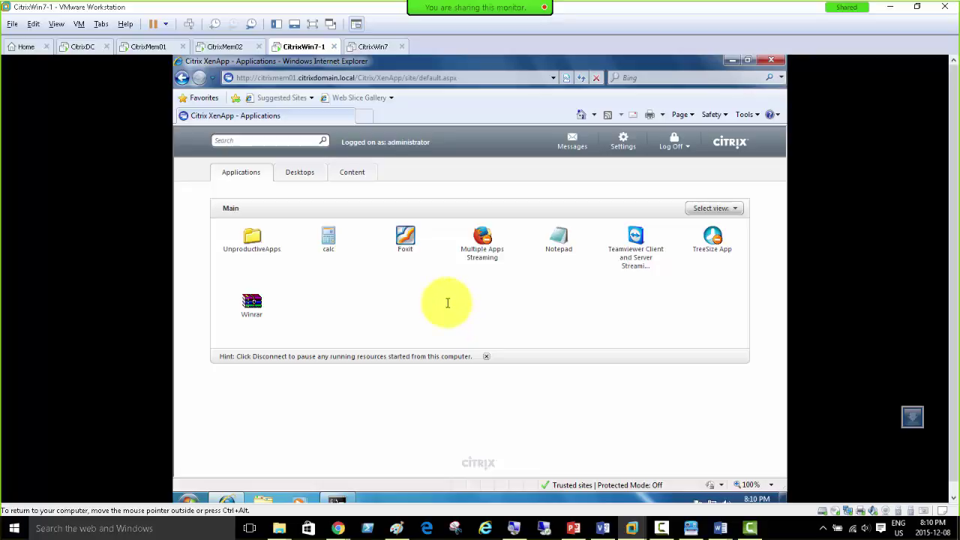
Step: Rerun query farm /load on CitrixMem01 (CITRIXMEM01 100, CITRIXMEM02 0) and return to AppCenter
{"action": "left_click", "coordinate": [339, 499]}
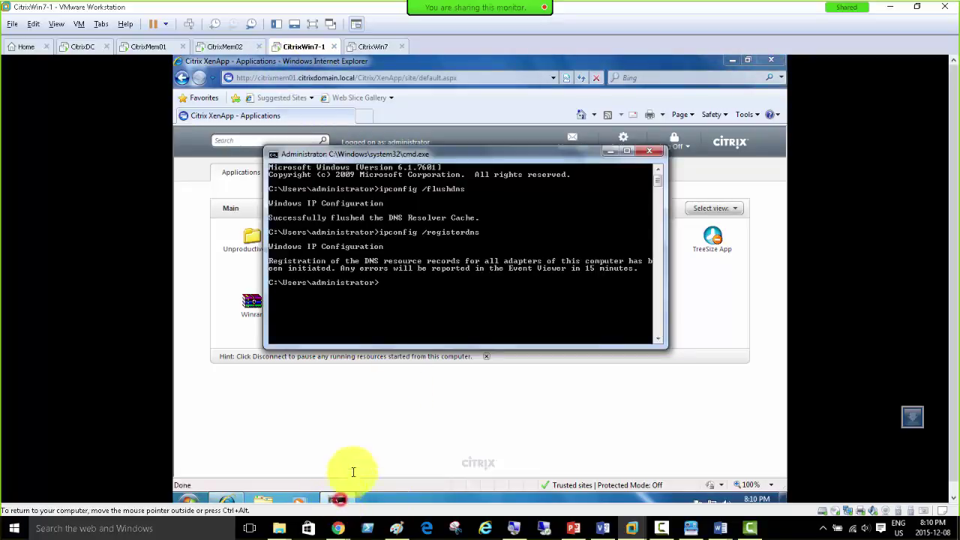
{"action": "left_click", "coordinate": [148, 46]}
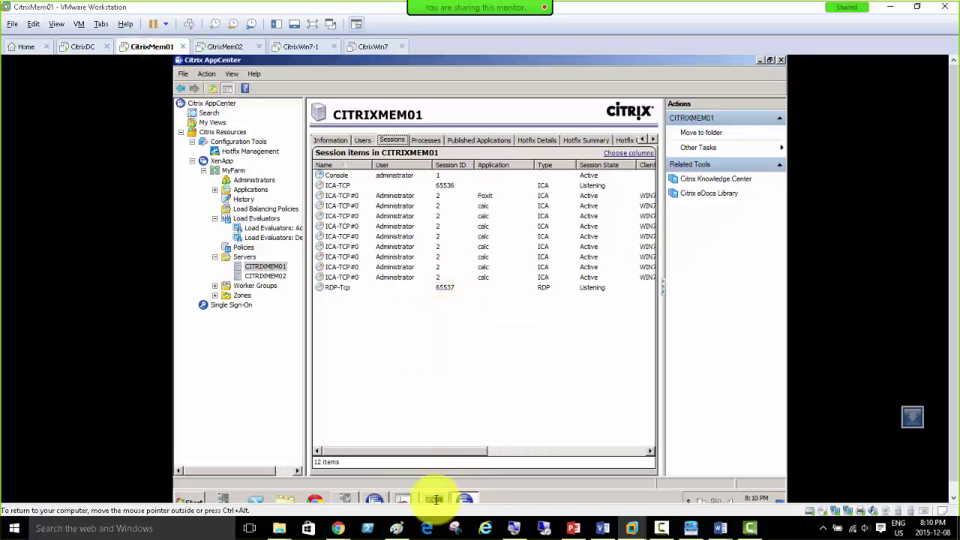
{"action": "left_click", "coordinate": [436, 498]}
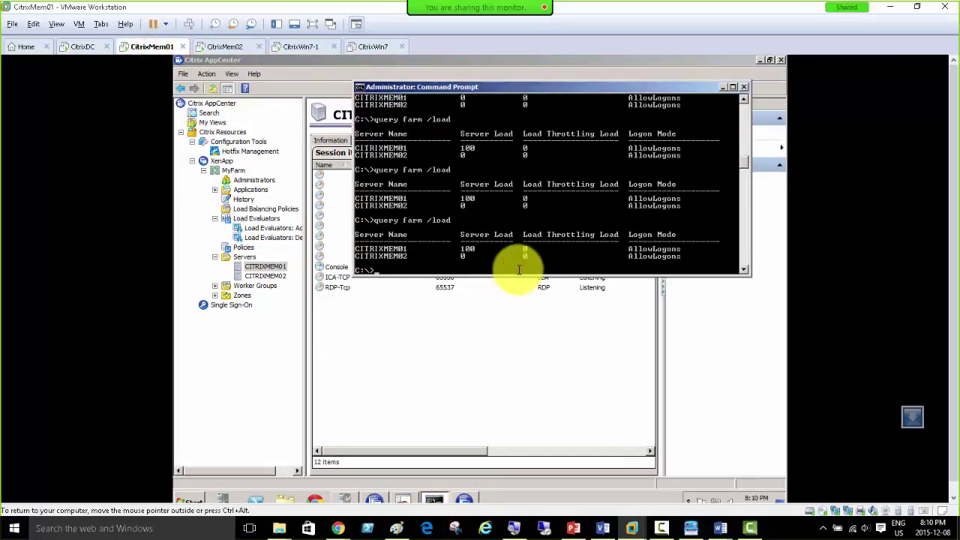
{"action": "key", "text": "Up"}
{"action": "key", "text": "Return"}
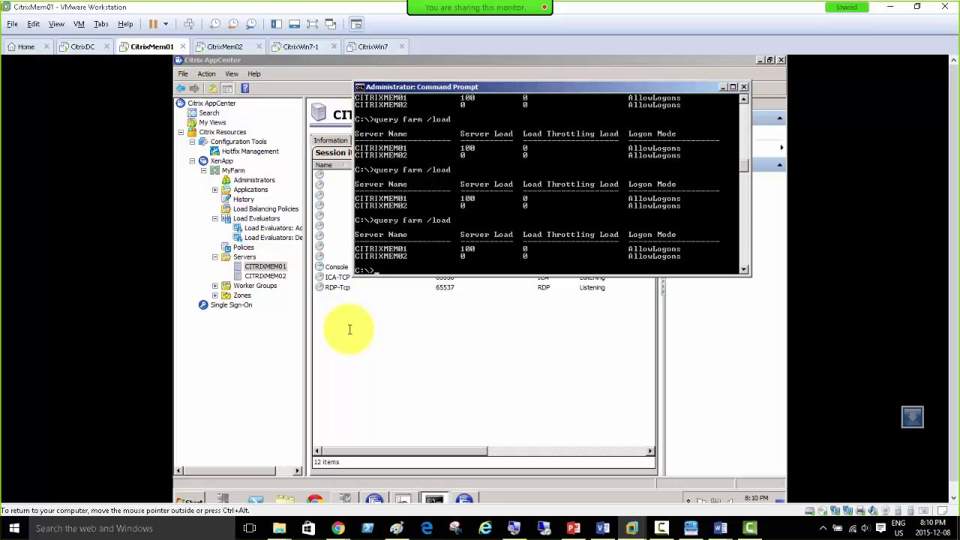
{"action": "left_click", "coordinate": [352, 330]}
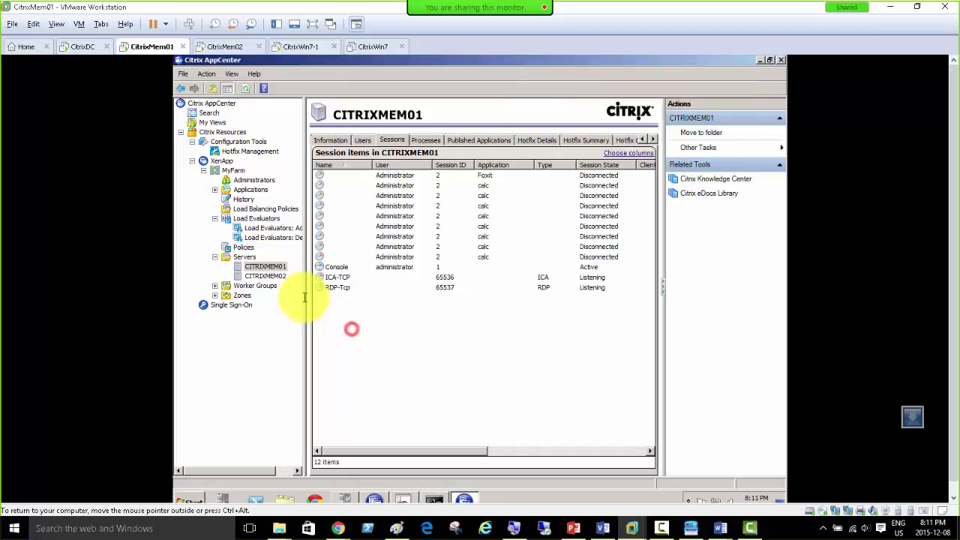
Step: View the Advanced evaluator's rules and the usage-by-application list, then check CitrixWin7 is powered off
{"action": "left_click", "coordinate": [264, 226]}
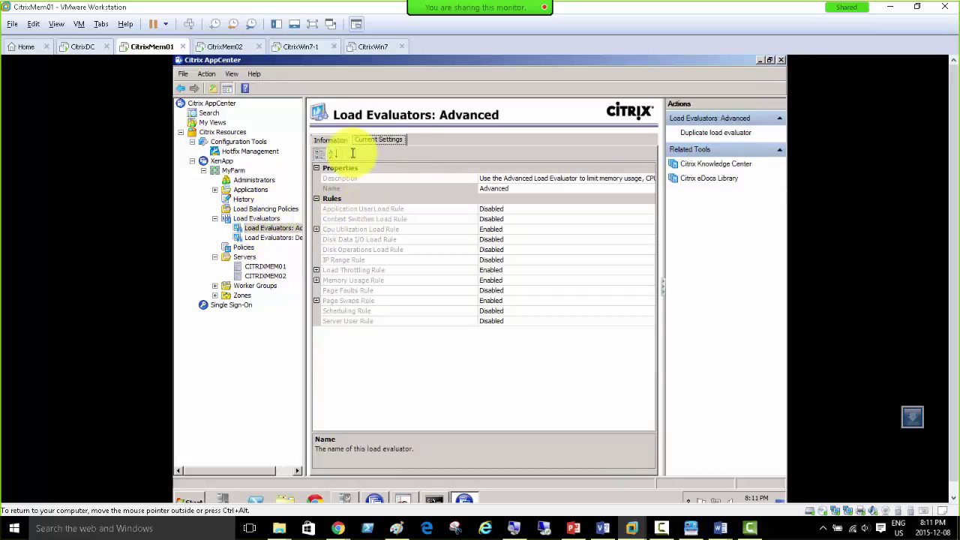
{"action": "left_click", "coordinate": [252, 218]}
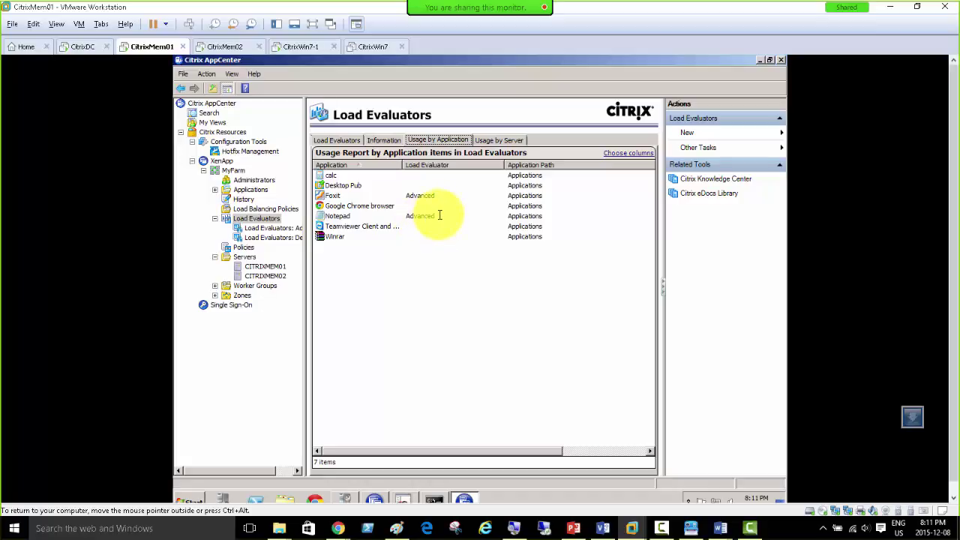
{"action": "left_click", "coordinate": [373, 46]}
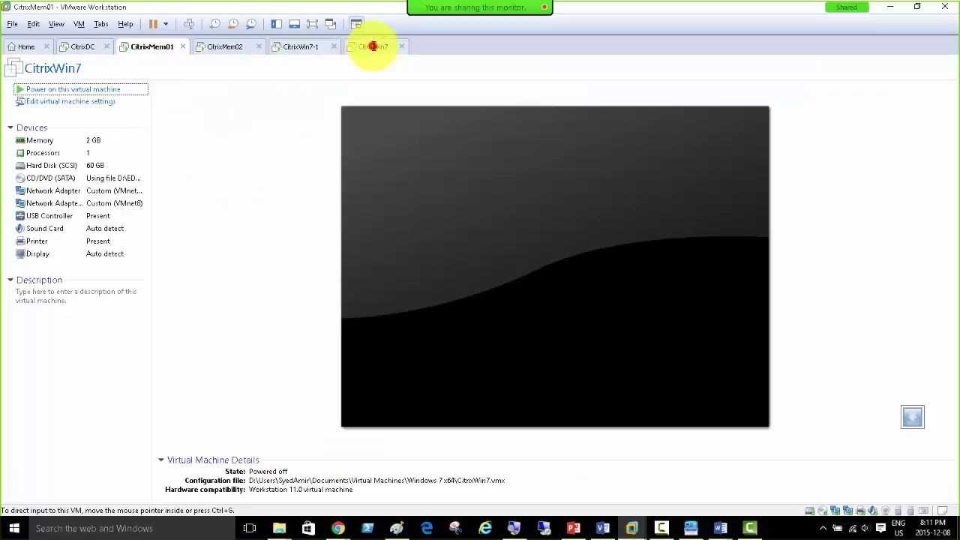
Step: Power on CitrixWin7, then cycle through the CitrixMem02, CitrixWin7-1 and CitrixMem01 machines
{"action": "left_click", "coordinate": [53, 89]}
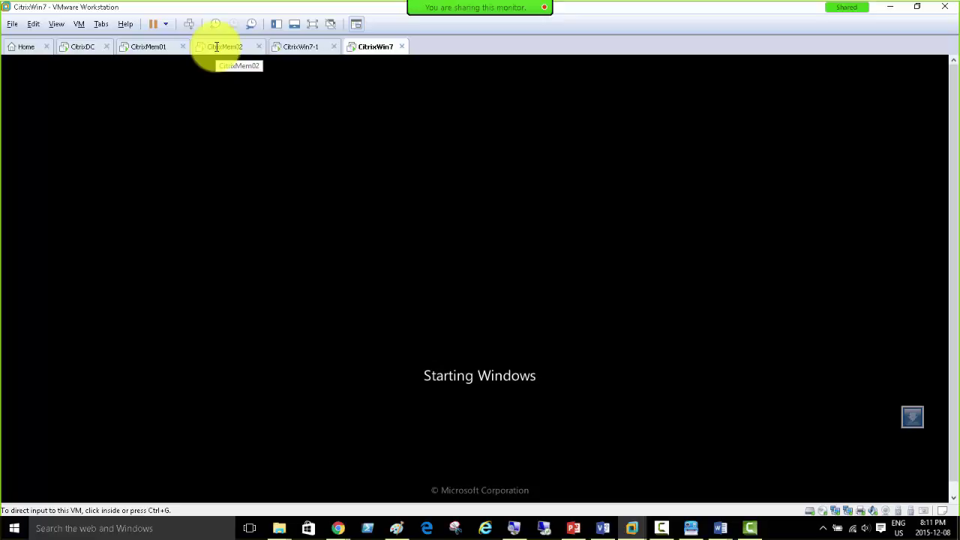
{"action": "left_click", "coordinate": [217, 47]}
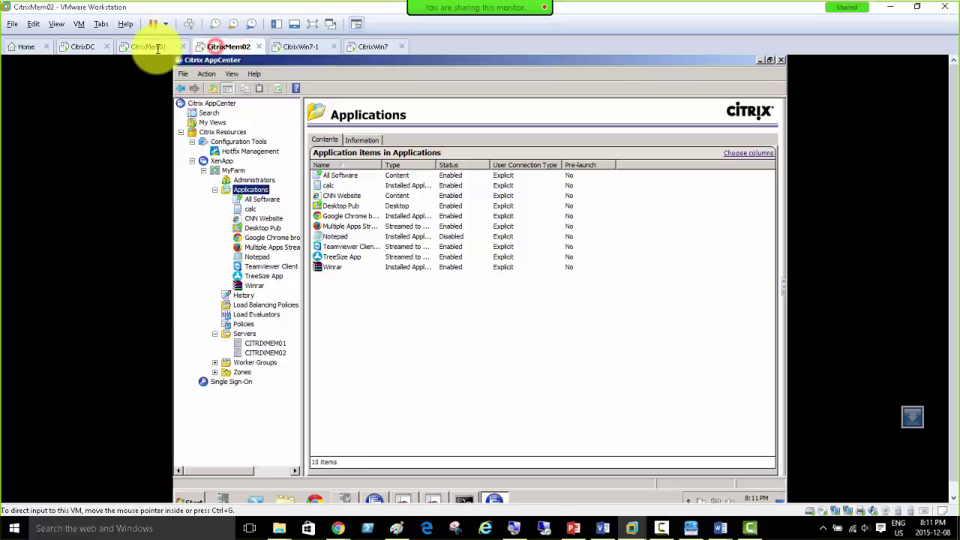
{"action": "left_click", "coordinate": [152, 47]}
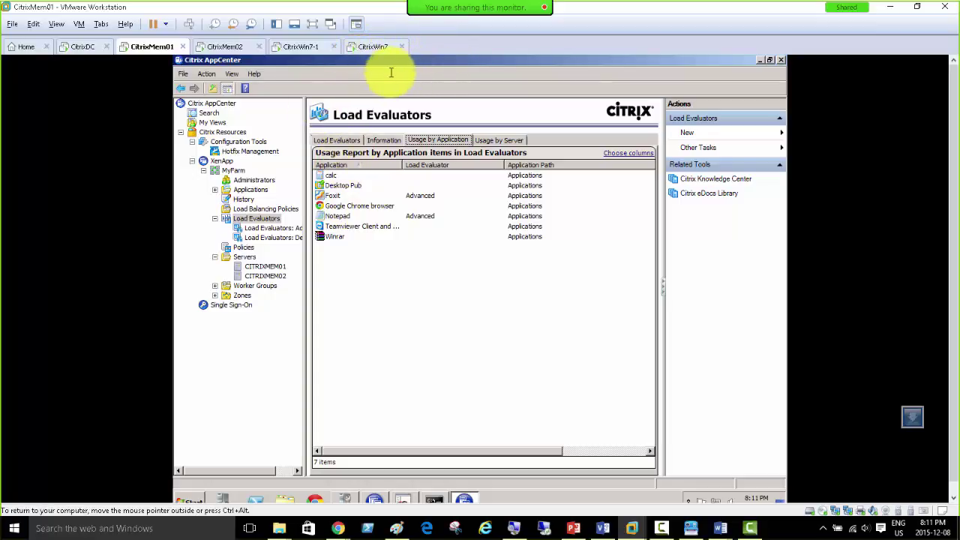
{"action": "left_click", "coordinate": [298, 47]}
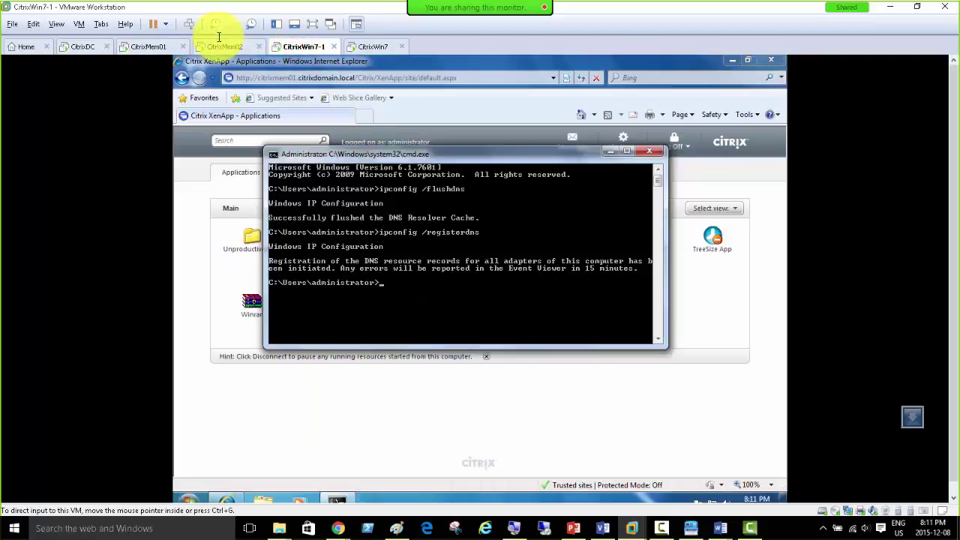
{"action": "left_click", "coordinate": [217, 46]}
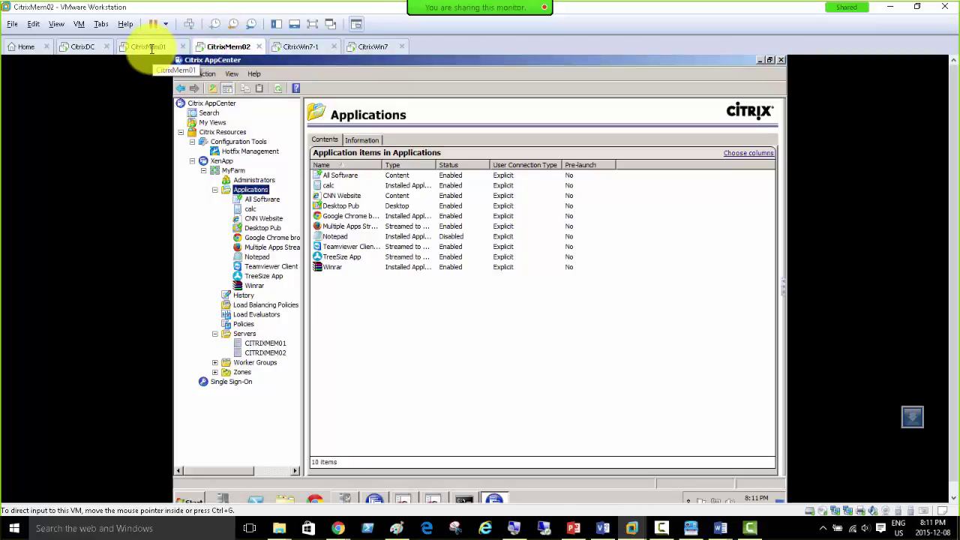
{"action": "left_click", "coordinate": [150, 47]}
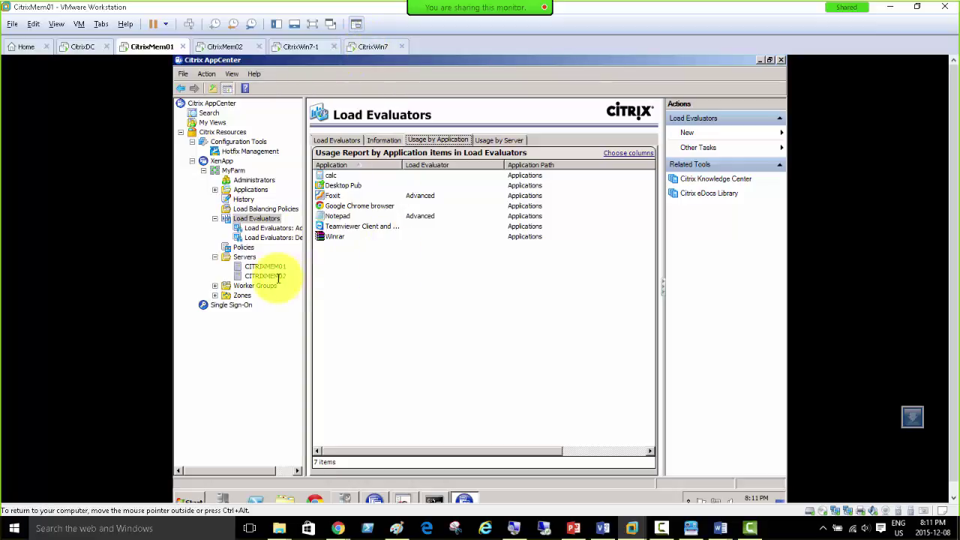
Step: Dismiss the Load Evaluators New menu, then show CITRIXMEM01's disconnected Foxit and calc sessions
{"action": "right_click", "coordinate": [261, 218]}
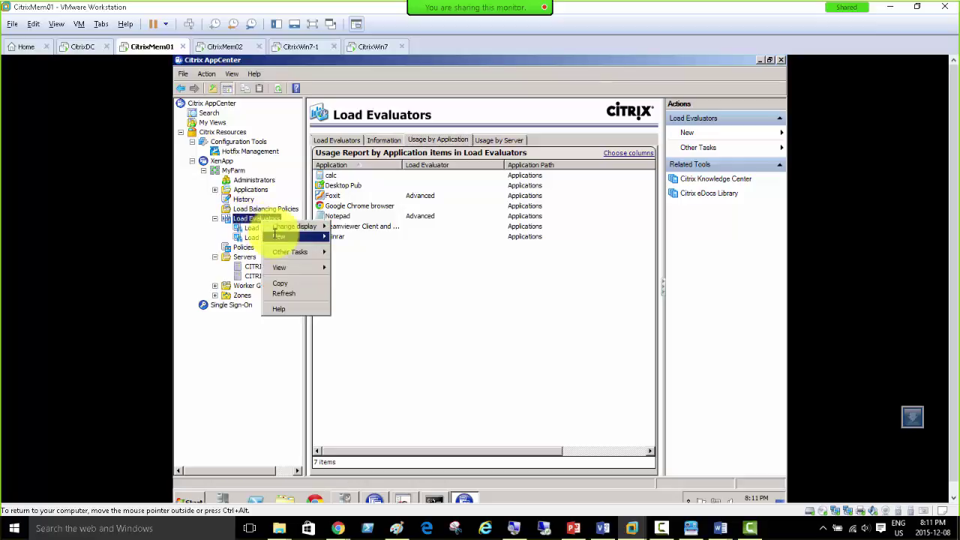
{"action": "mouse_move", "coordinate": [275, 236]}
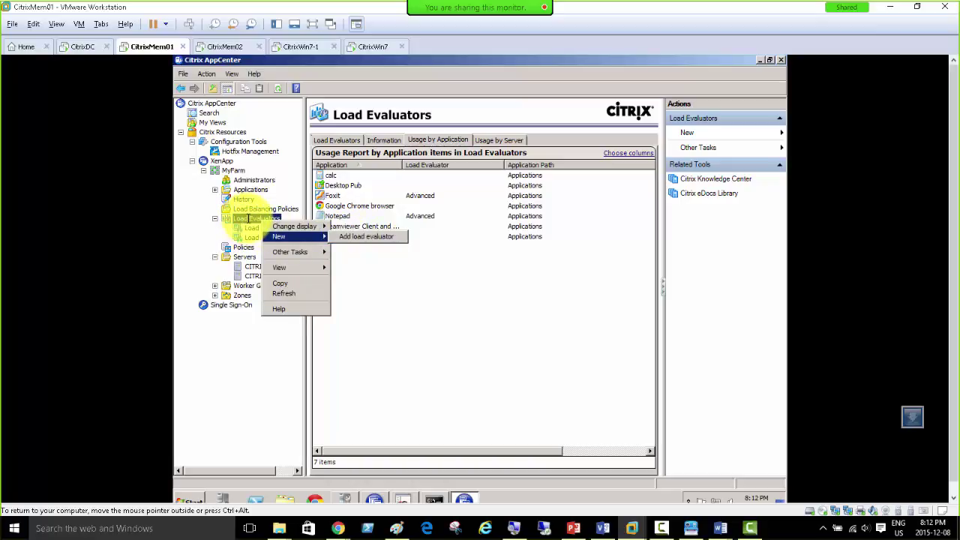
{"action": "left_click", "coordinate": [375, 278]}
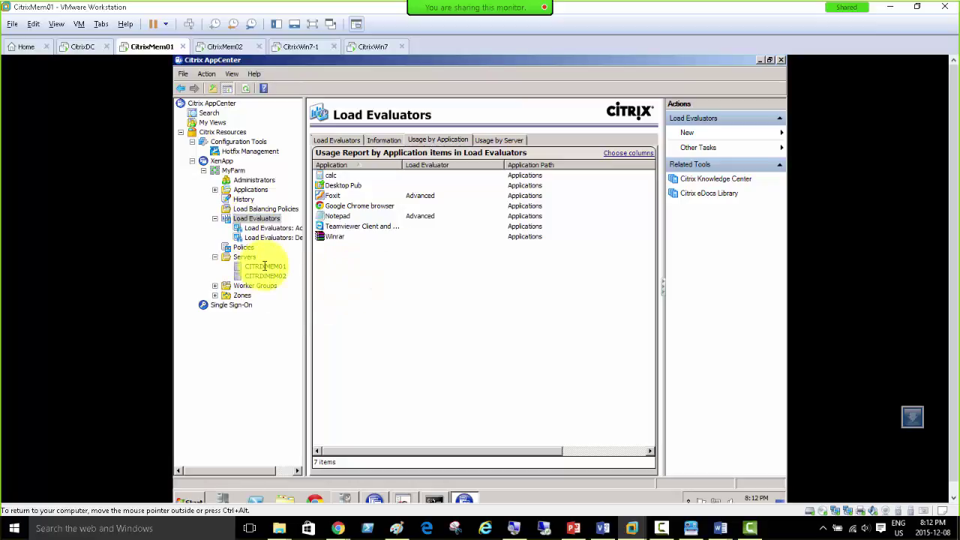
{"action": "left_click", "coordinate": [264, 265]}
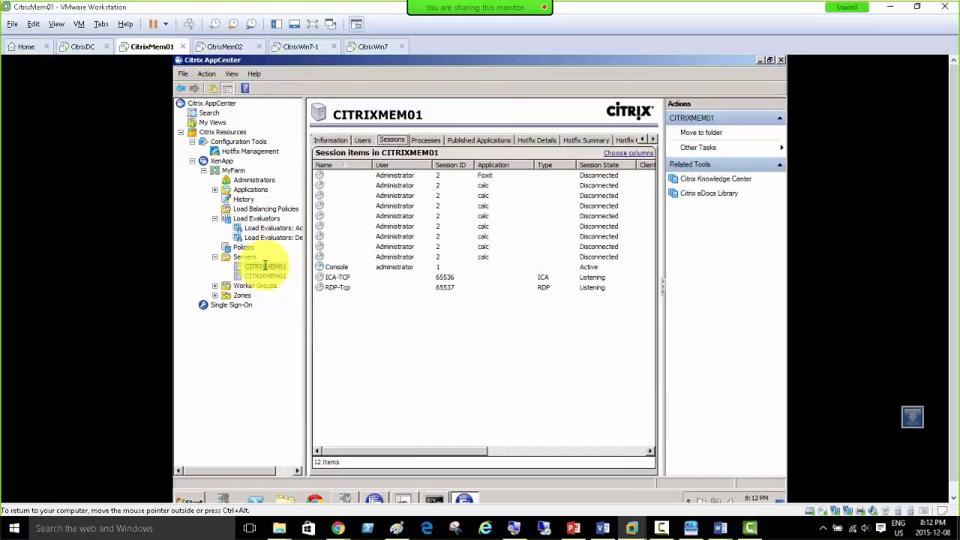
Step: Review CITRIXMEM01's connected users and its column choices, leaving the columns unchanged
{"action": "left_click", "coordinate": [362, 140]}
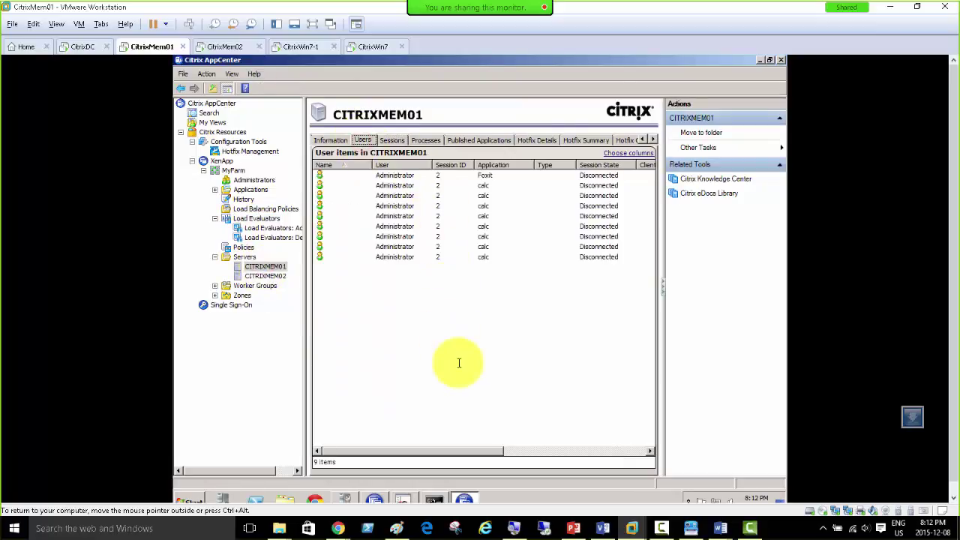
{"action": "mouse_move", "coordinate": [397, 451]}
{"action": "left_mouse_down"}
{"action": "mouse_move", "coordinate": [539, 460]}
{"action": "mouse_move", "coordinate": [394, 439]}
{"action": "left_mouse_up"}
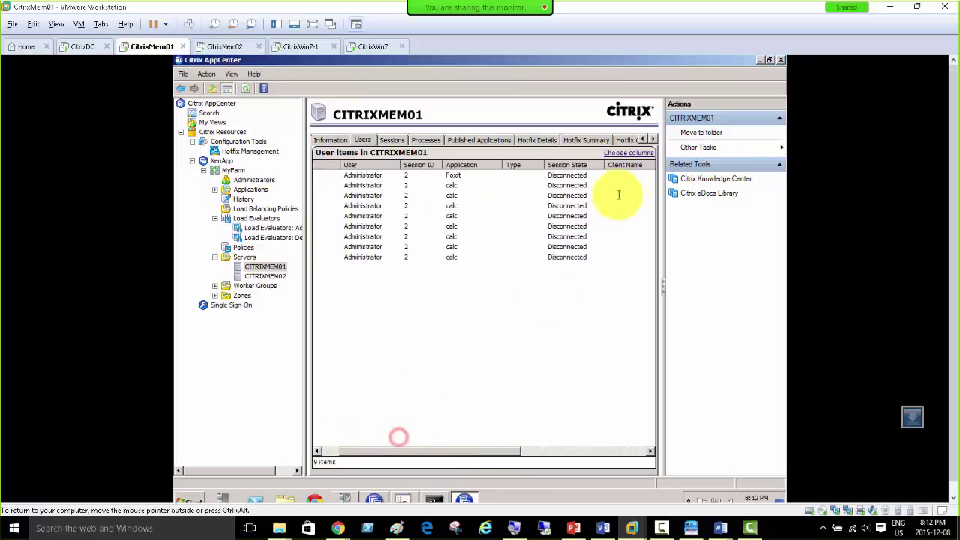
{"action": "left_click", "coordinate": [620, 153]}
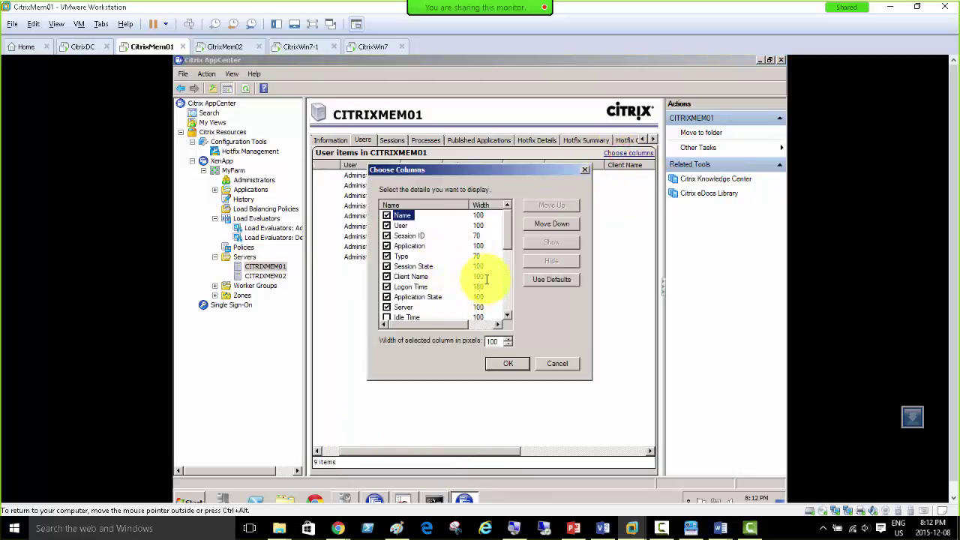
{"action": "left_click_drag", "start_coordinate": [503, 228], "coordinate": [508, 289]}
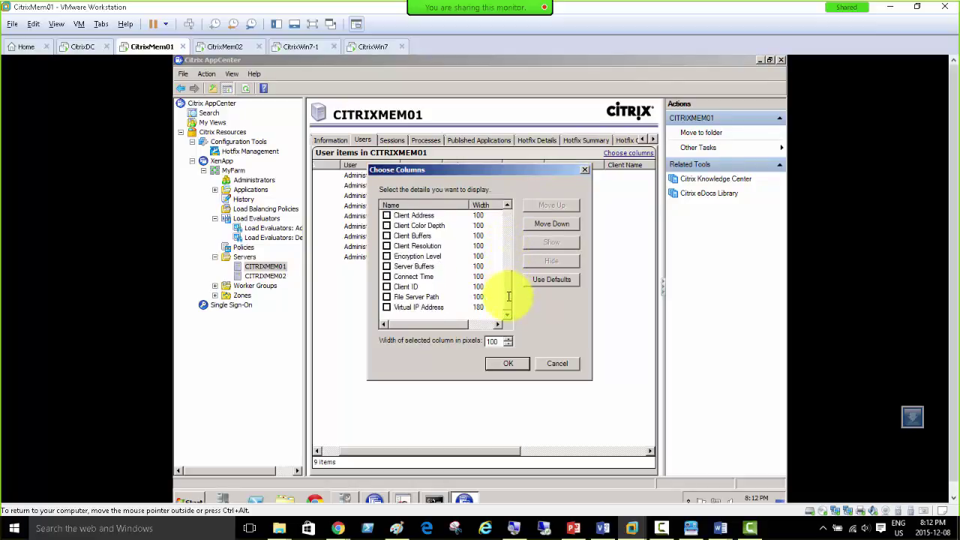
{"action": "left_click_drag", "start_coordinate": [508, 292], "coordinate": [505, 223]}
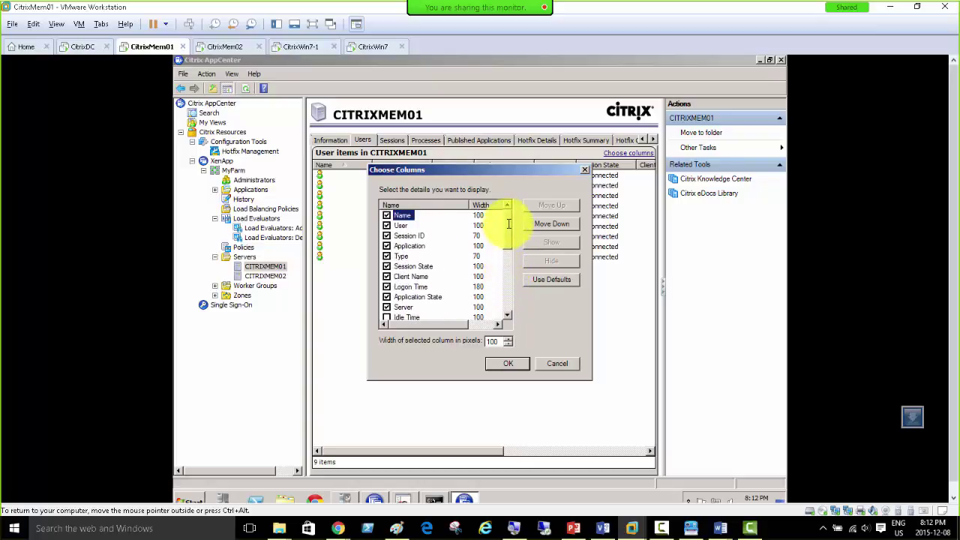
{"action": "left_click", "coordinate": [548, 365]}
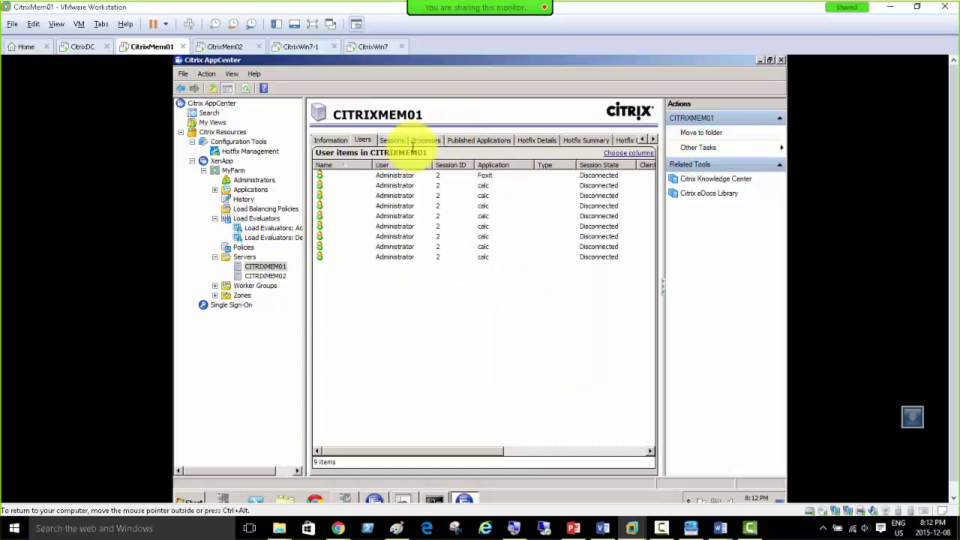
Step: Return to CITRIXMEM01's sessions list and check its column options without changing them
{"action": "left_click", "coordinate": [390, 140]}
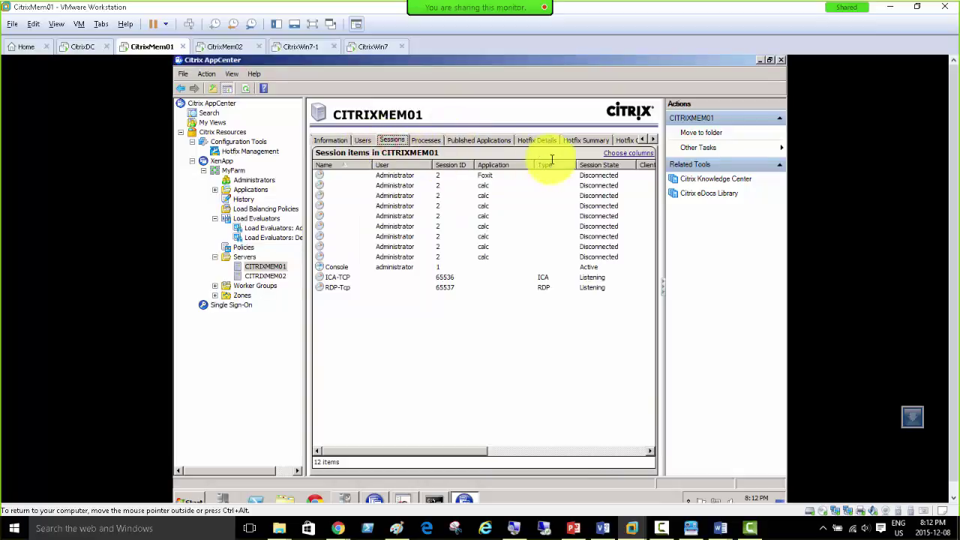
{"action": "left_click", "coordinate": [617, 152]}
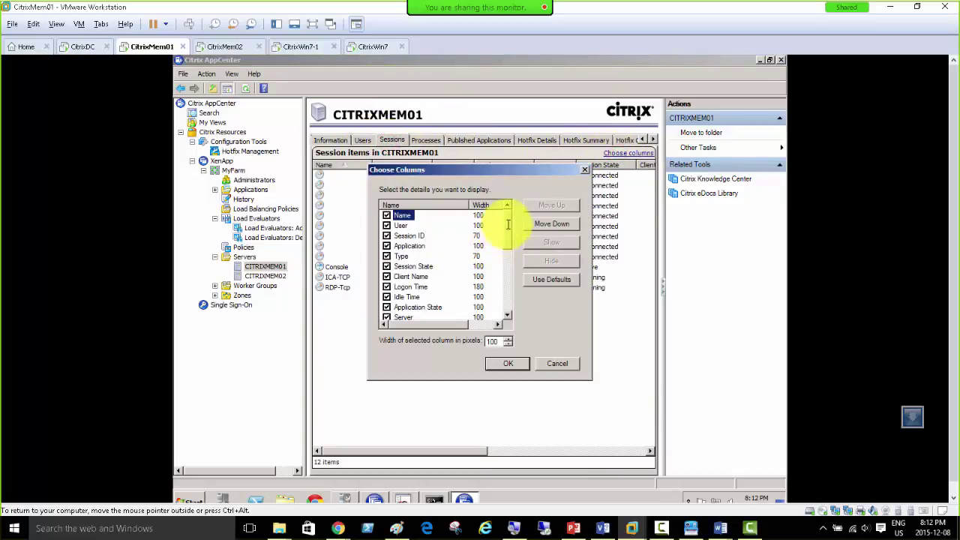
{"action": "left_click_drag", "start_coordinate": [508, 225], "coordinate": [510, 288]}
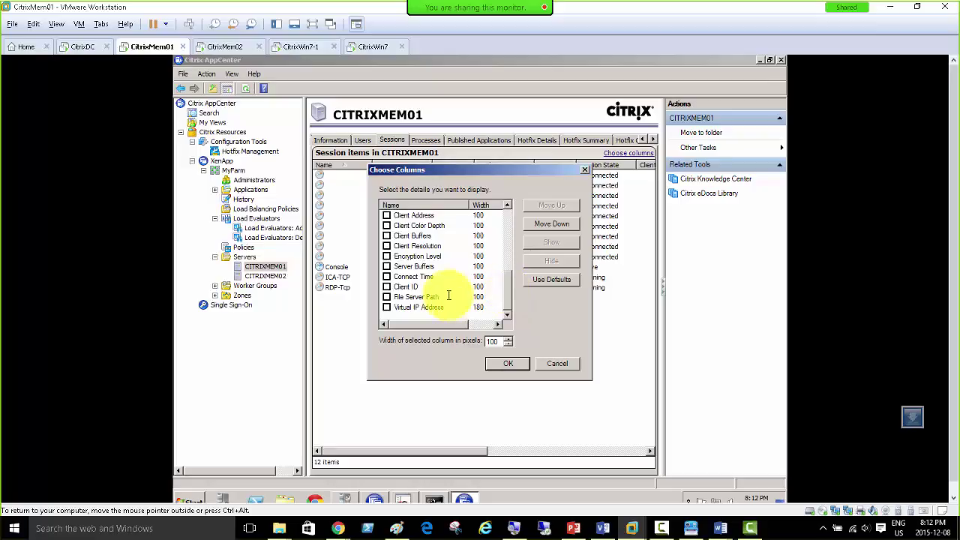
{"action": "left_click", "coordinate": [555, 364]}
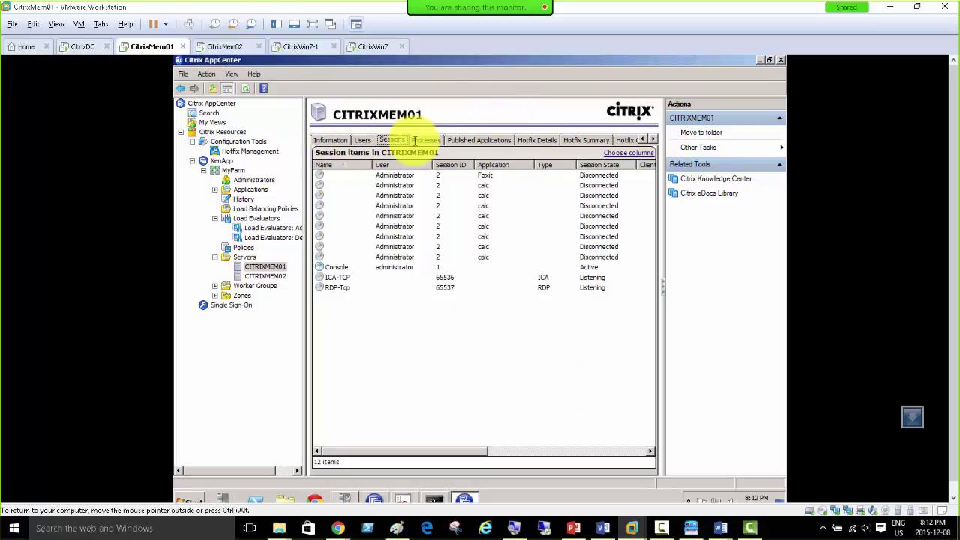
Step: Check CITRIXMEM01's published applications, calc and Foxit, then return to its 12 sessions
{"action": "left_click", "coordinate": [469, 140]}
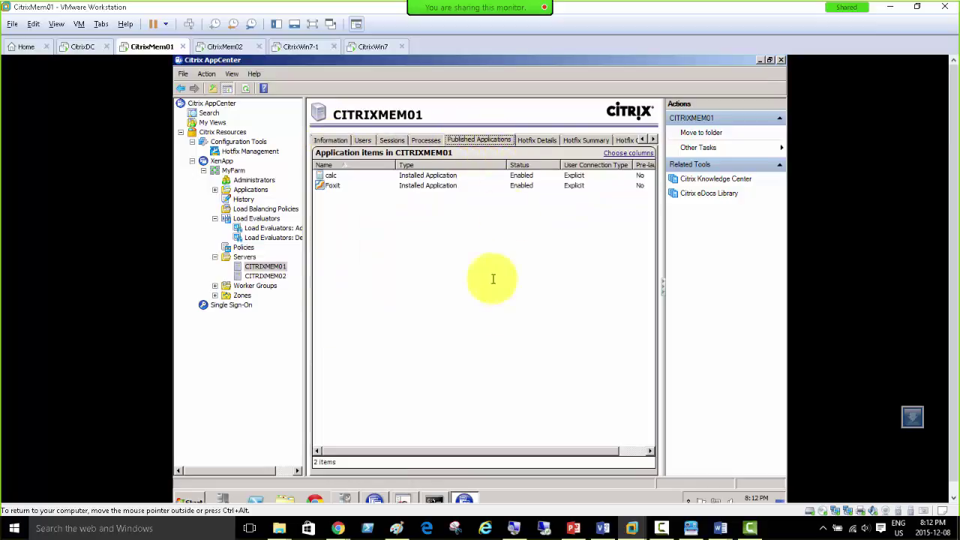
{"action": "left_click", "coordinate": [629, 154]}
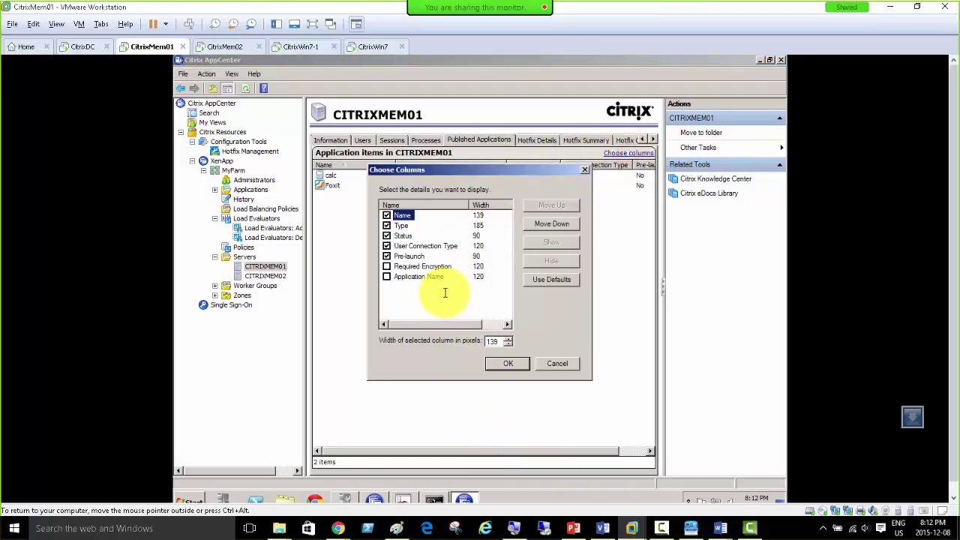
{"action": "left_click", "coordinate": [544, 365]}
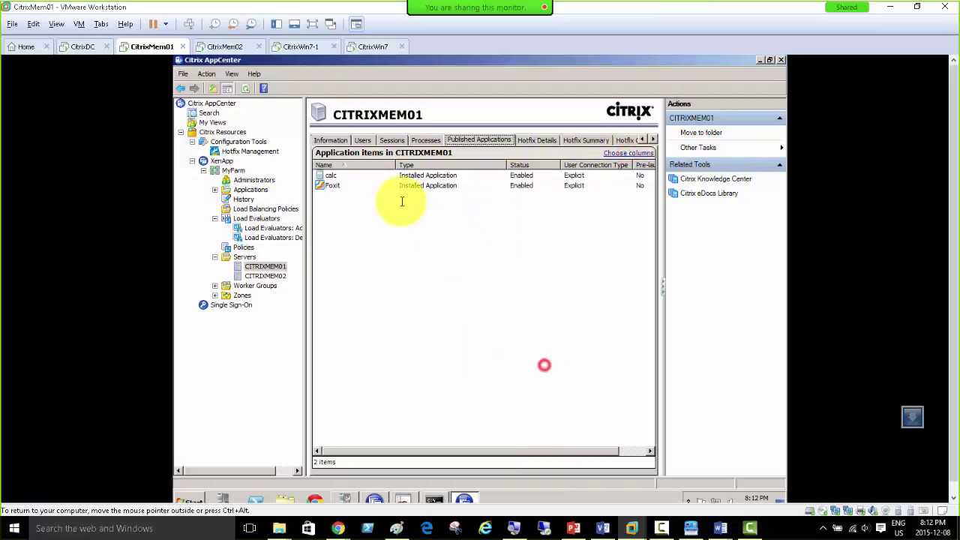
{"action": "left_click", "coordinate": [391, 140]}
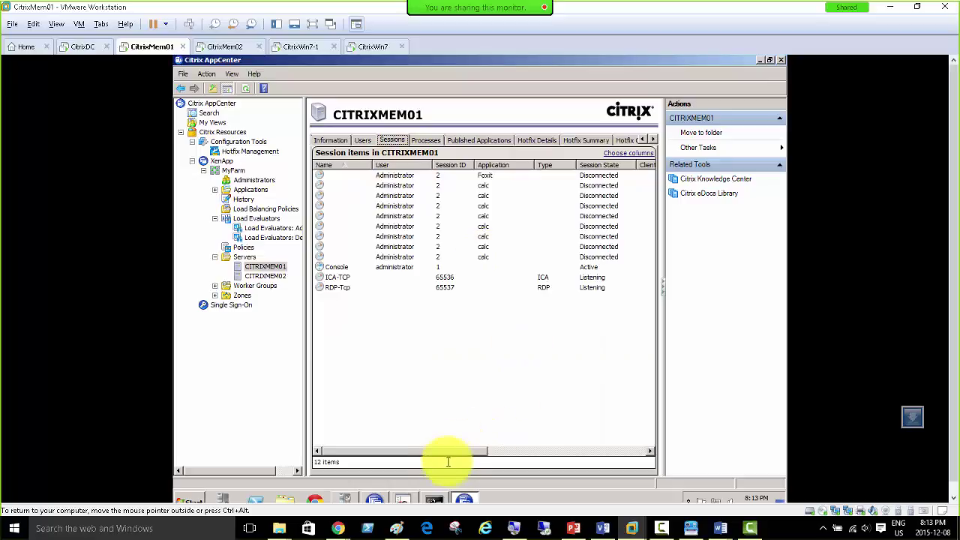
{"action": "left_click_drag", "start_coordinate": [450, 449], "coordinate": [397, 457]}
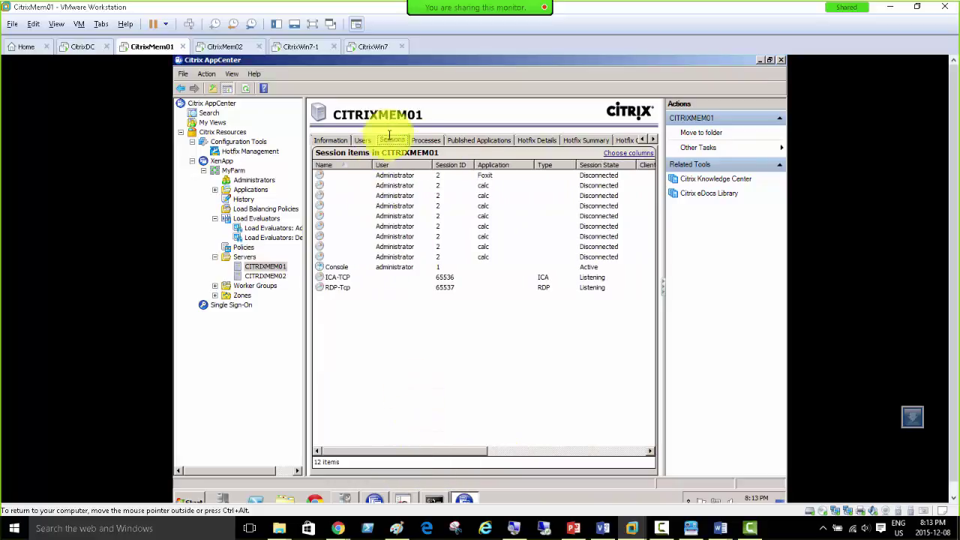
{"action": "left_click", "coordinate": [622, 155]}
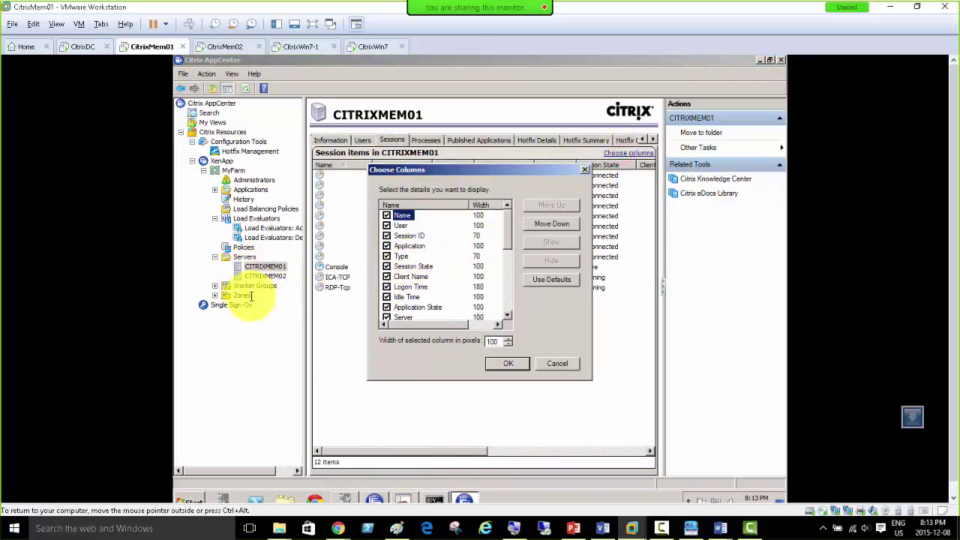
{"action": "left_click", "coordinate": [507, 317]}
{"action": "left_click", "coordinate": [507, 317]}
{"action": "left_click", "coordinate": [507, 317]}
{"action": "left_click", "coordinate": [507, 318]}
{"action": "left_click", "coordinate": [507, 317]}
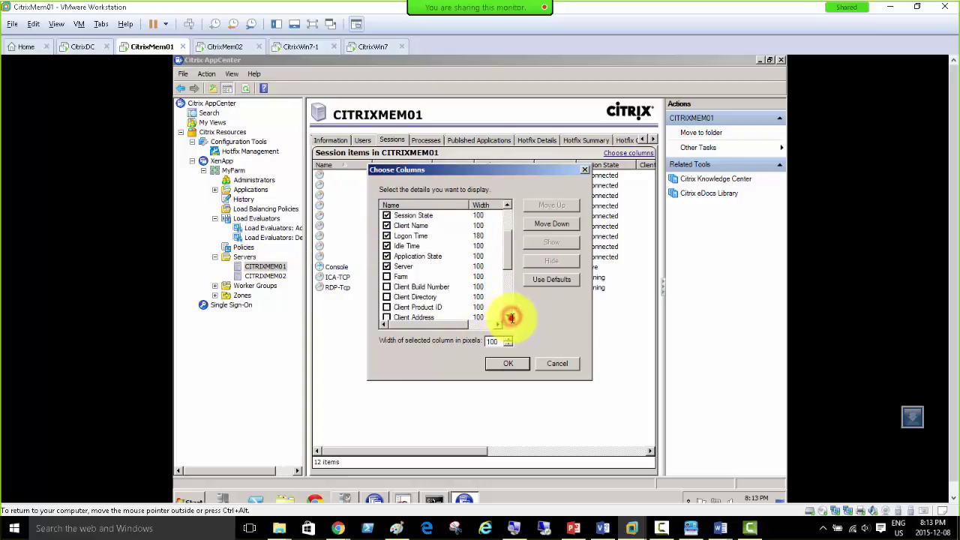
{"action": "left_click", "coordinate": [507, 318]}
{"action": "left_click", "coordinate": [507, 317]}
{"action": "left_click", "coordinate": [508, 317]}
{"action": "left_click", "coordinate": [507, 318]}
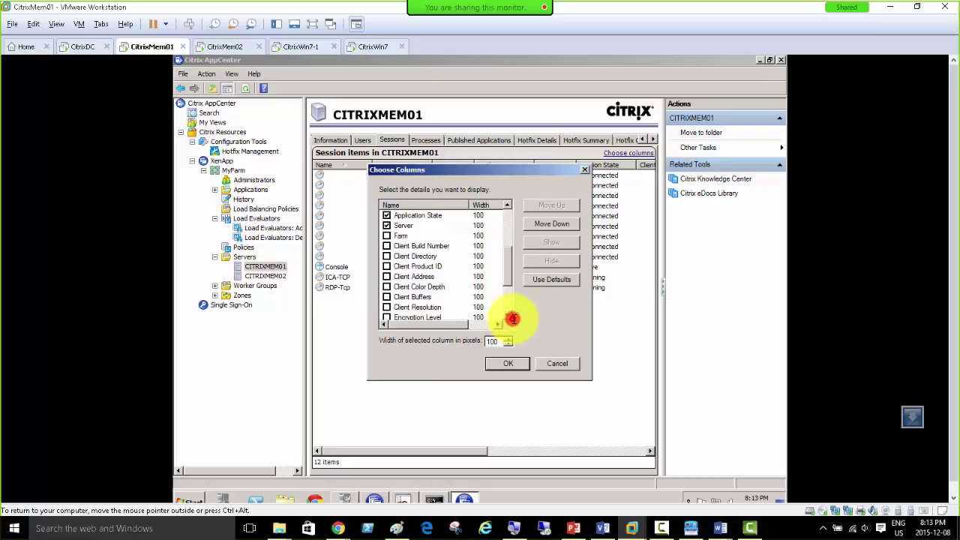
{"action": "left_click", "coordinate": [507, 317]}
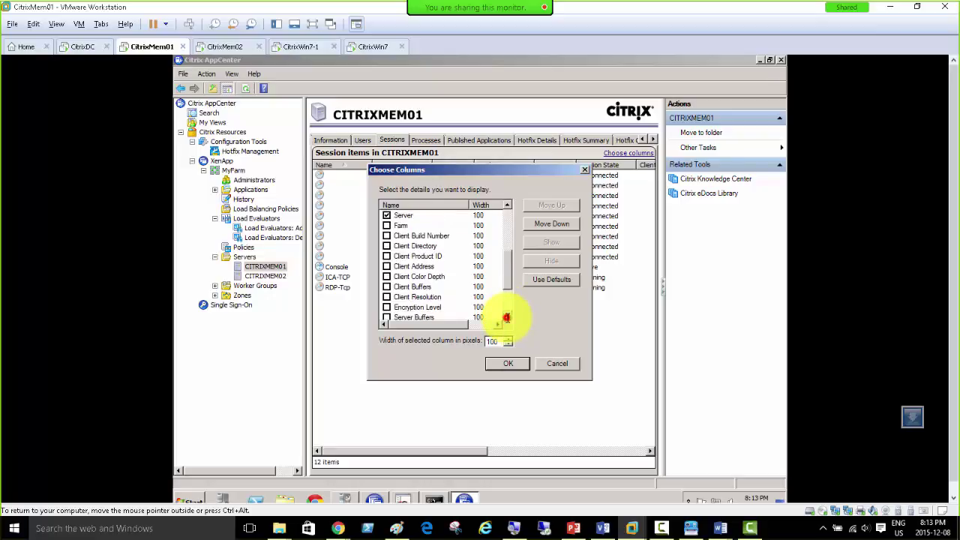
{"action": "left_click", "coordinate": [507, 317]}
{"action": "left_click", "coordinate": [507, 317]}
{"action": "left_click", "coordinate": [507, 317]}
{"action": "left_click", "coordinate": [507, 317]}
{"action": "left_click", "coordinate": [507, 317]}
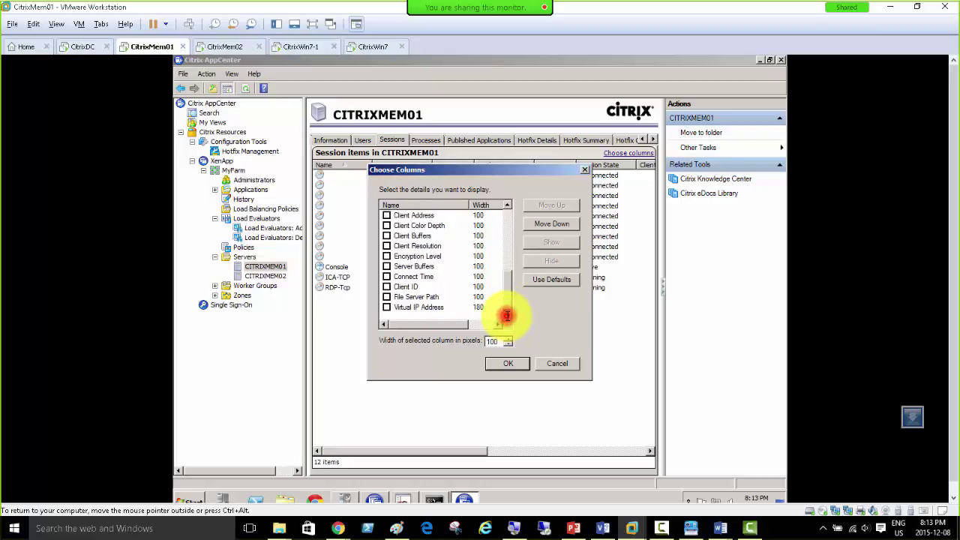
{"action": "left_click", "coordinate": [558, 364]}
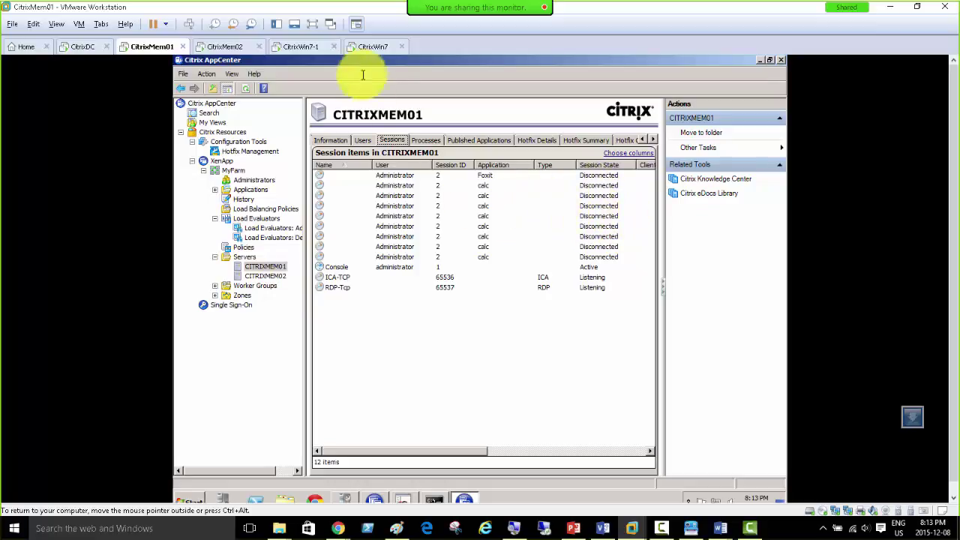
{"action": "left_click", "coordinate": [370, 45]}
{"action": "left_click", "coordinate": [311, 47]}
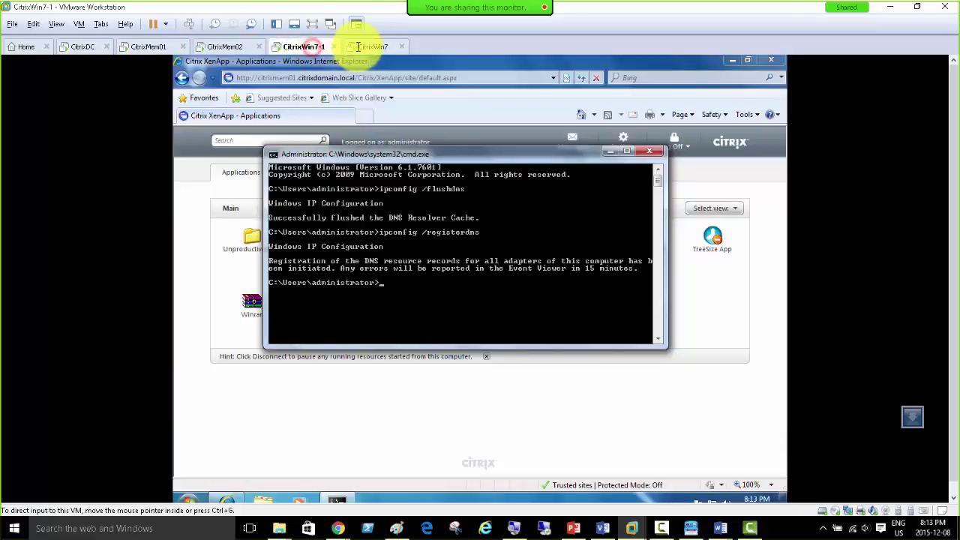
{"action": "left_click", "coordinate": [370, 47]}
{"action": "left_click", "coordinate": [148, 46]}
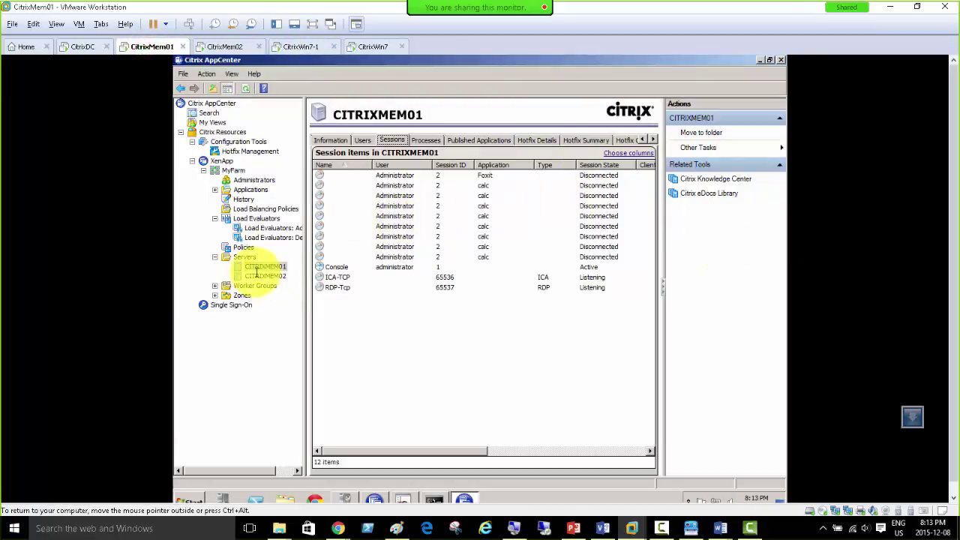
Step: Show the farm's load evaluator usage by server and refresh the CITRIXMEM01 entry
{"action": "left_click", "coordinate": [244, 218]}
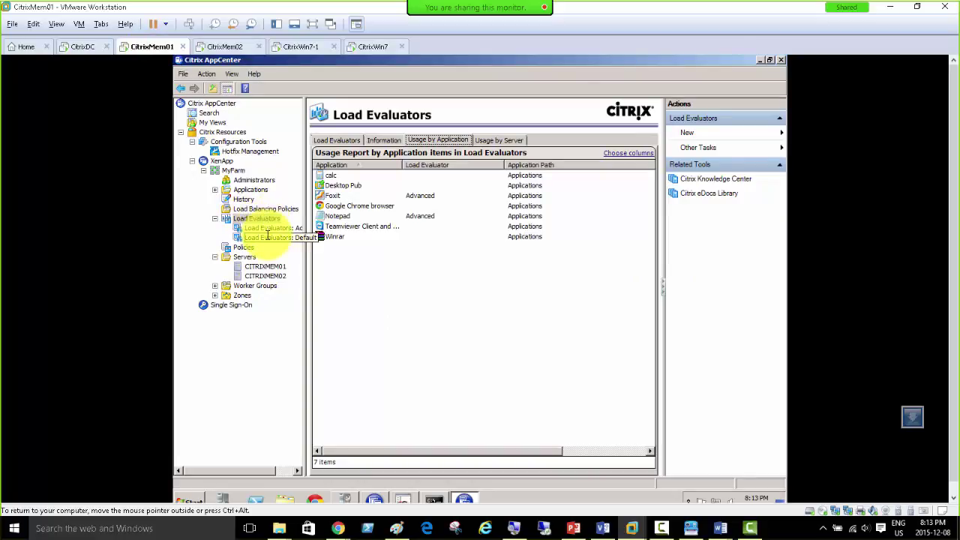
{"action": "left_click", "coordinate": [510, 140]}
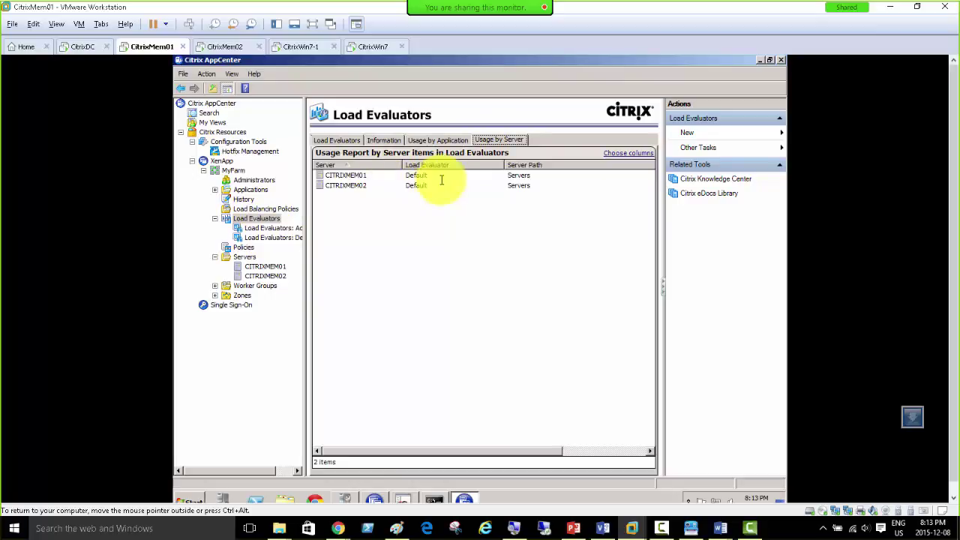
{"action": "right_click", "coordinate": [354, 174]}
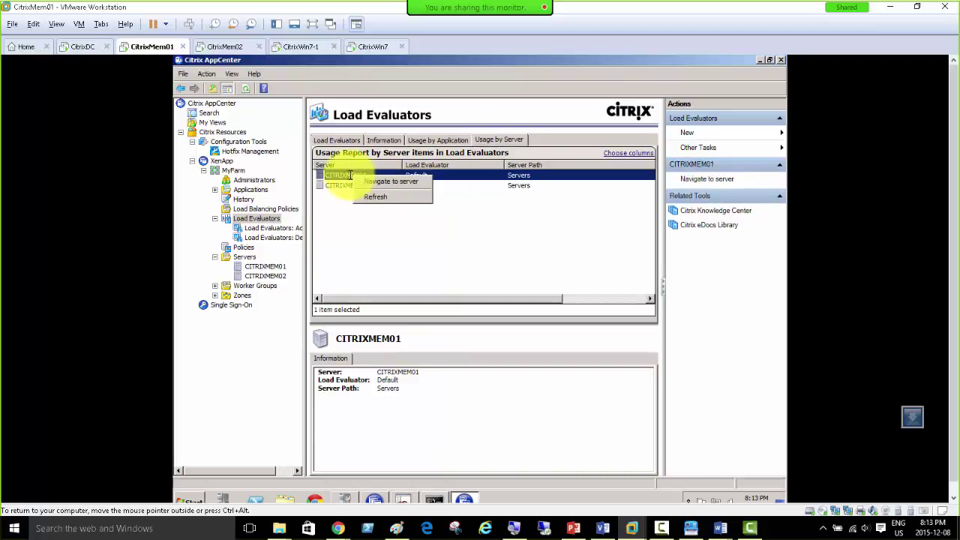
{"action": "left_click", "coordinate": [365, 198]}
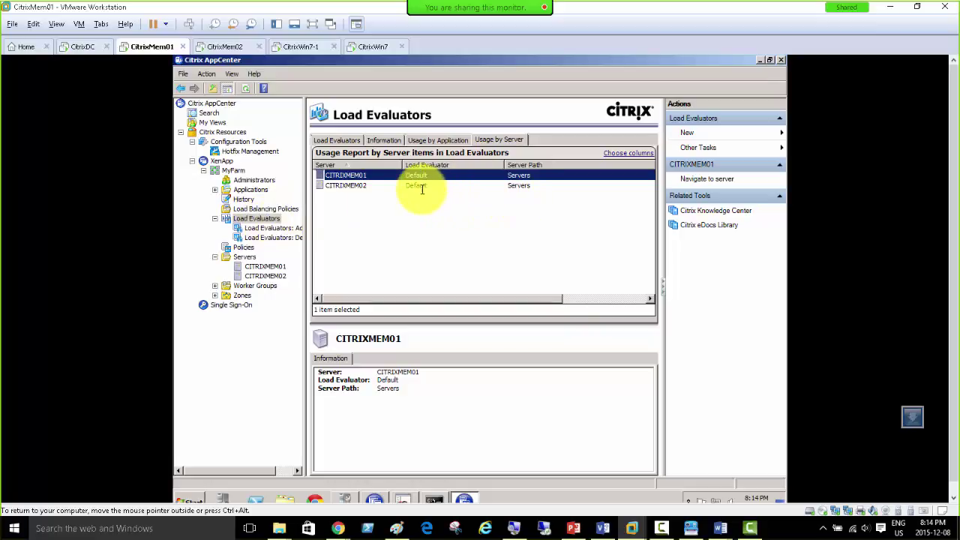
Step: Switch to usage by application, where Foxit and Notepad use the Advanced evaluator
{"action": "right_click", "coordinate": [346, 175]}
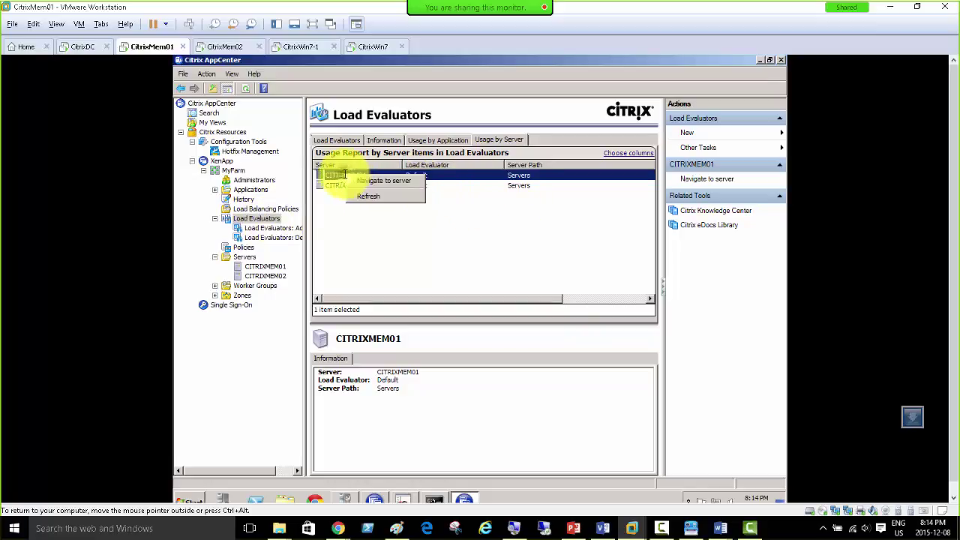
{"action": "left_click", "coordinate": [354, 196]}
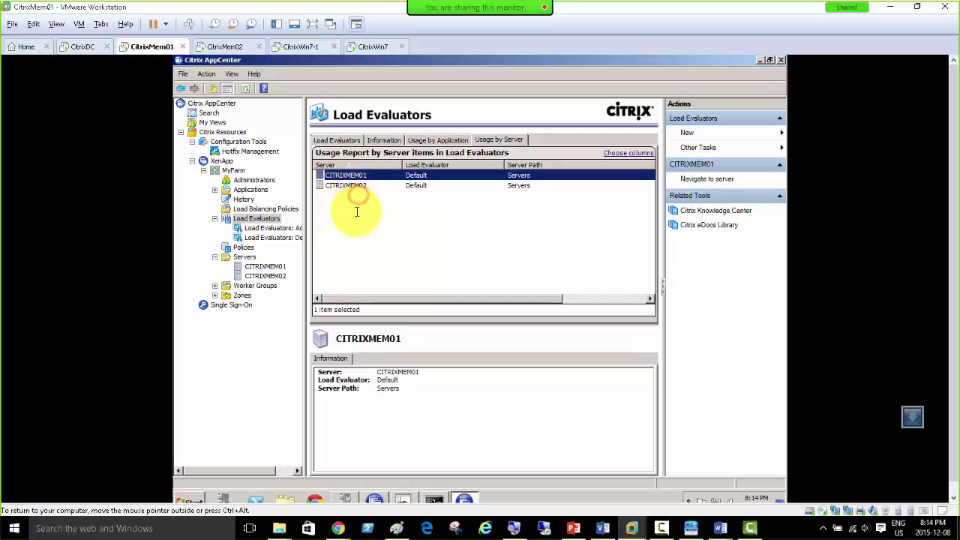
{"action": "left_click", "coordinate": [435, 141]}
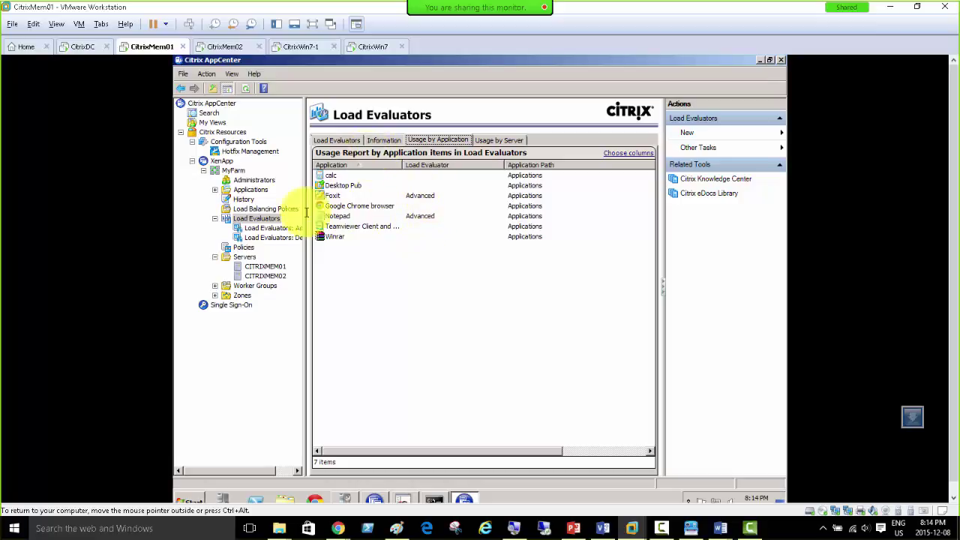
{"action": "right_click", "coordinate": [258, 218]}
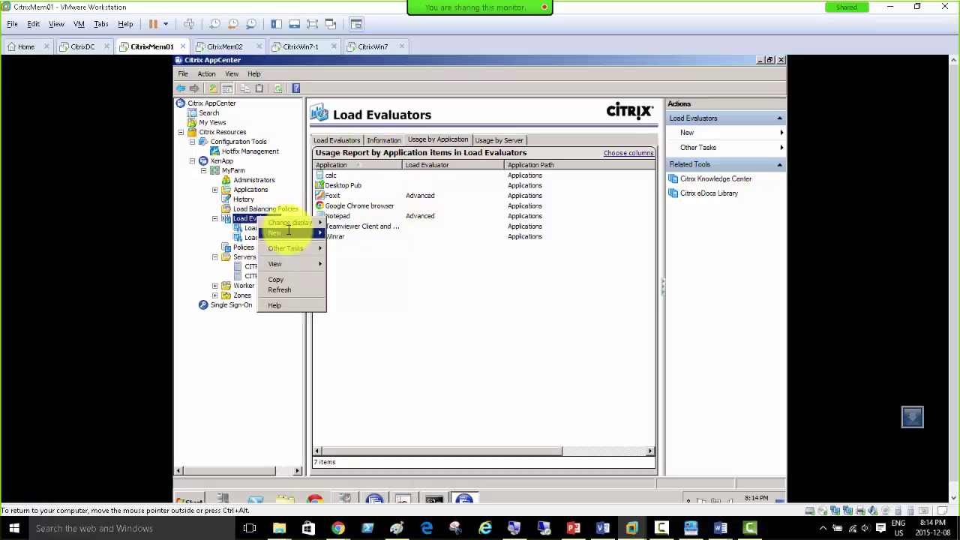
Step: Create a new load evaluator with the Application User Load rule enabled at 100 users
{"action": "left_click", "coordinate": [357, 234]}
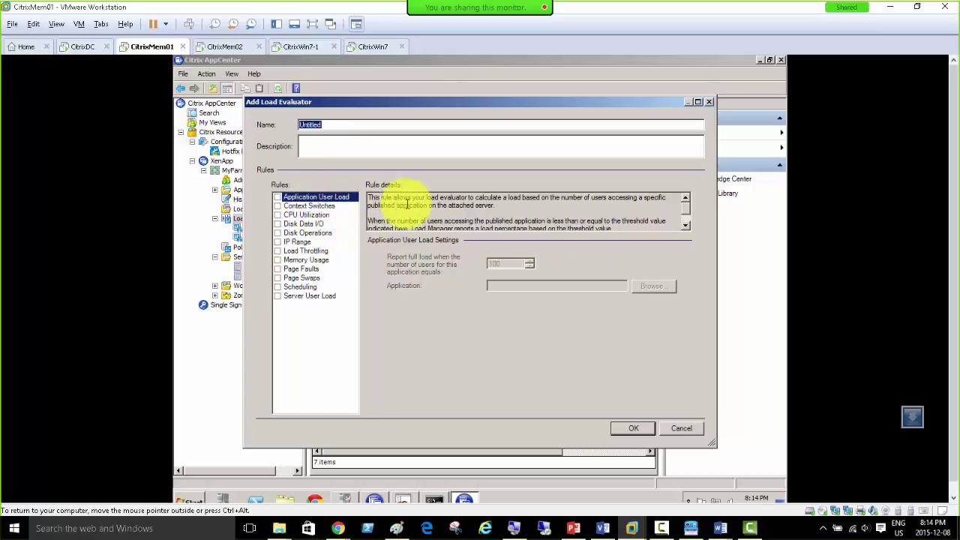
{"action": "mouse_move", "coordinate": [388, 198]}
{"action": "left_mouse_down"}
{"action": "mouse_move", "coordinate": [632, 197]}
{"action": "mouse_move", "coordinate": [406, 208]}
{"action": "mouse_move", "coordinate": [496, 210]}
{"action": "mouse_move", "coordinate": [431, 197]}
{"action": "mouse_move", "coordinate": [397, 203]}
{"action": "left_mouse_up"}
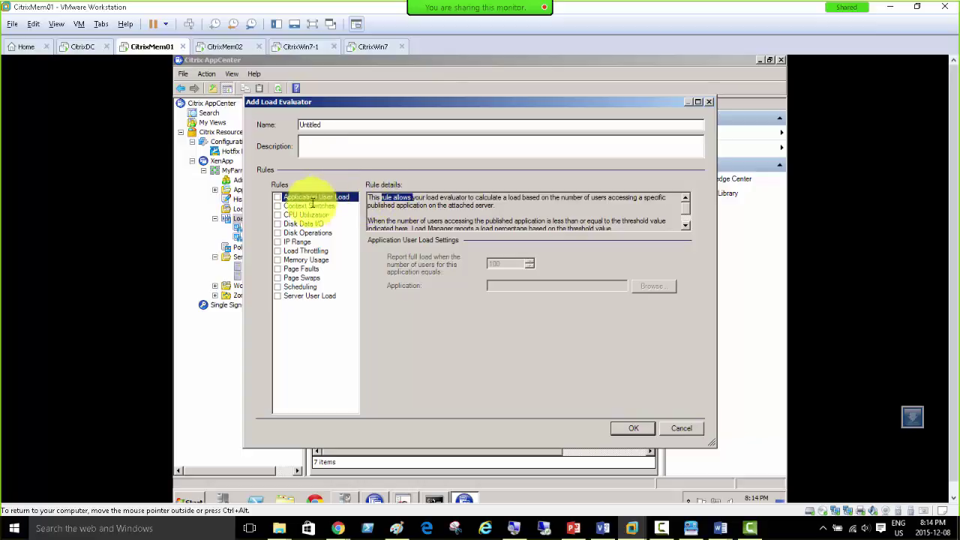
{"action": "left_click", "coordinate": [278, 196]}
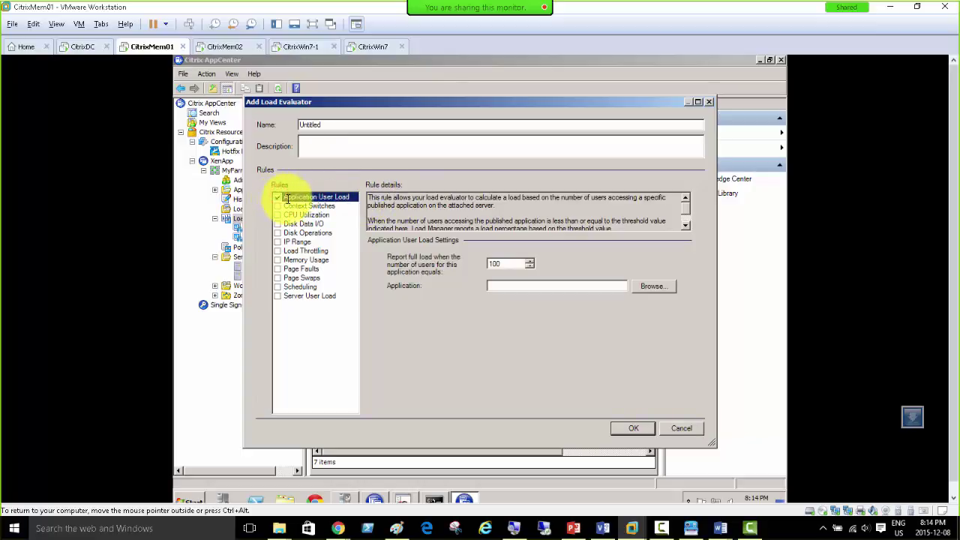
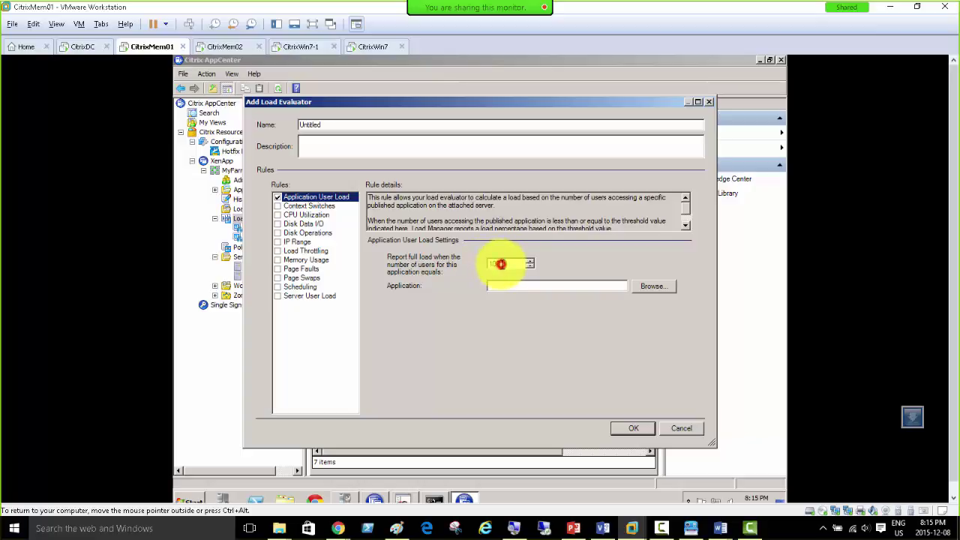
Step: Set the Application User Load rule to calc at 2 users, name the evaluator Testing Full Load, and save it
{"action": "double_click", "coordinate": [501, 264]}
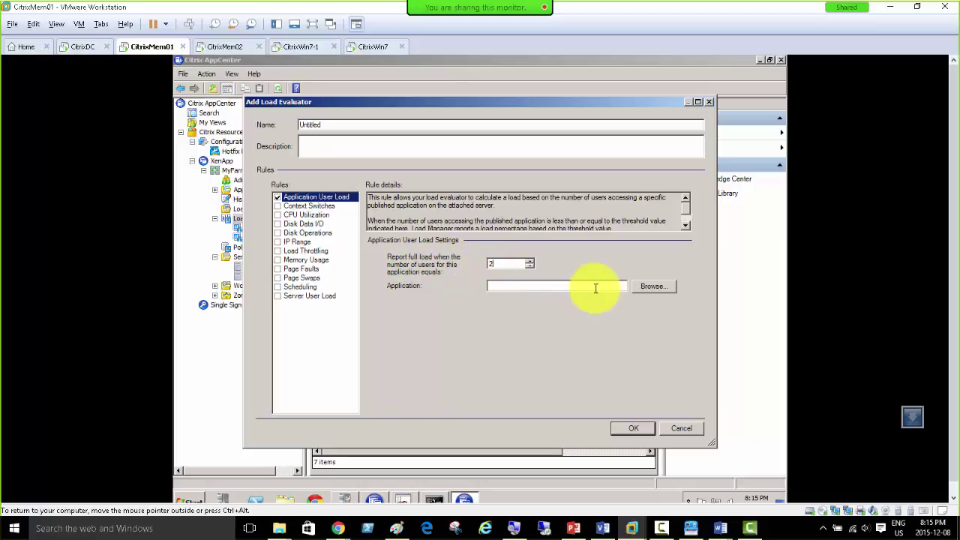
{"action": "left_click", "coordinate": [651, 288]}
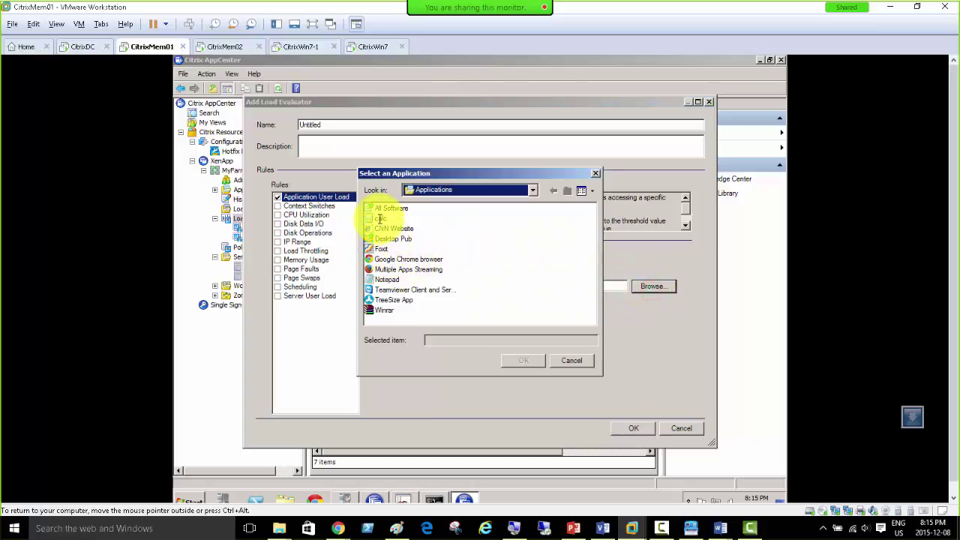
{"action": "left_click", "coordinate": [384, 219]}
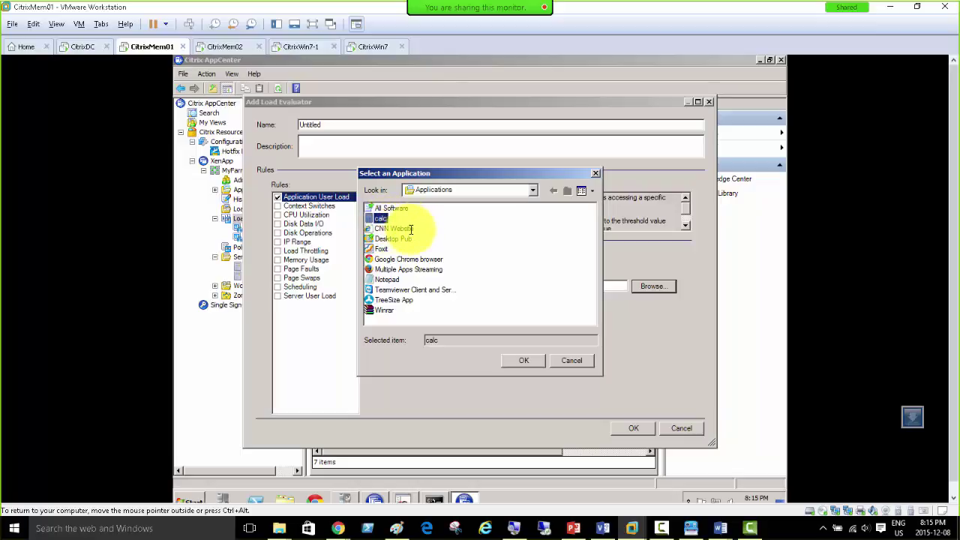
{"action": "left_click", "coordinate": [518, 361]}
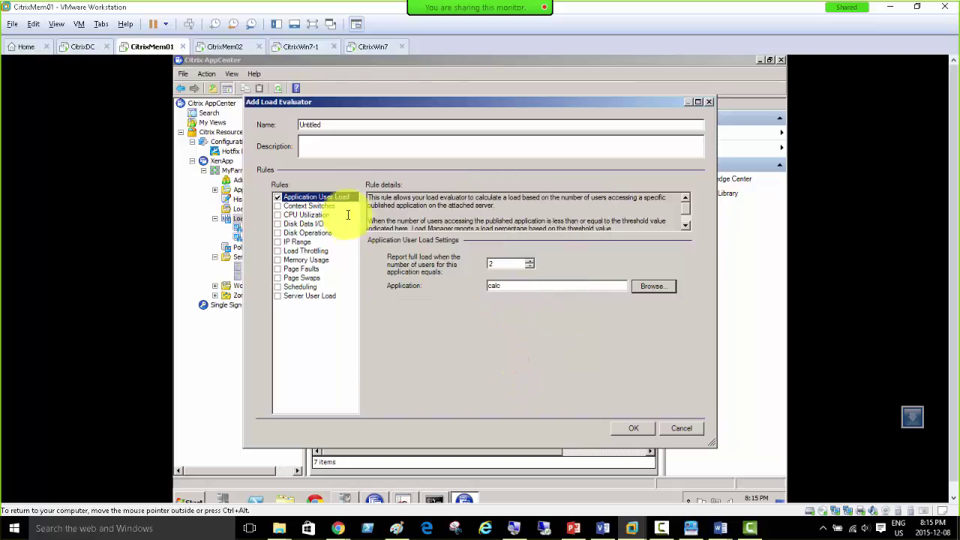
{"action": "double_click", "coordinate": [336, 126]}
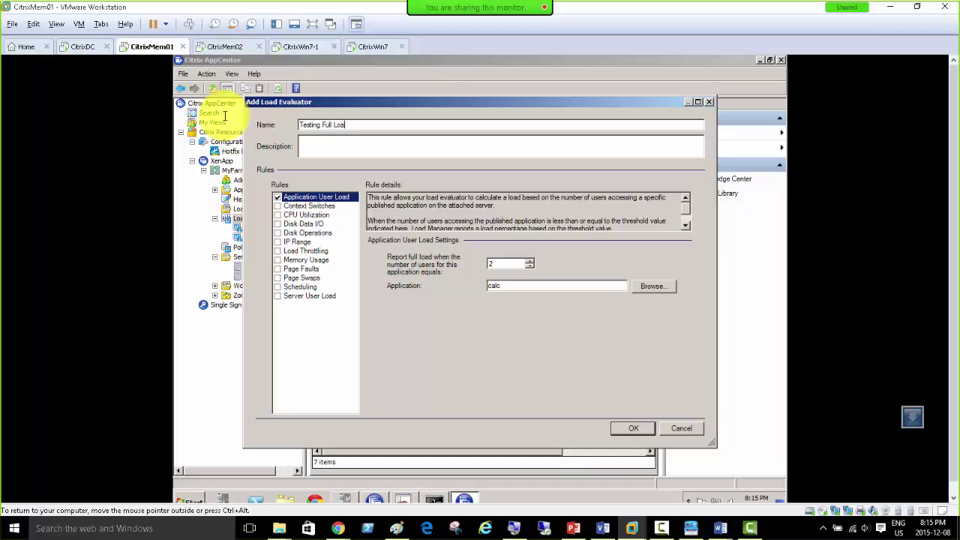
{"action": "left_click", "coordinate": [632, 429]}
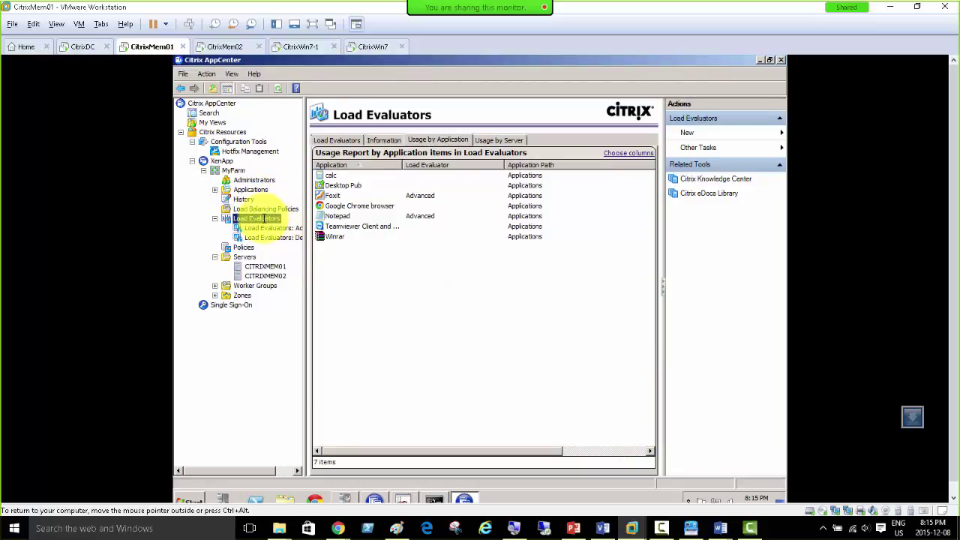
Step: Refresh the load evaluator usage, check calc's evaluator, then select Testing Full Load in the Load Evaluators list
{"action": "right_click", "coordinate": [263, 218]}
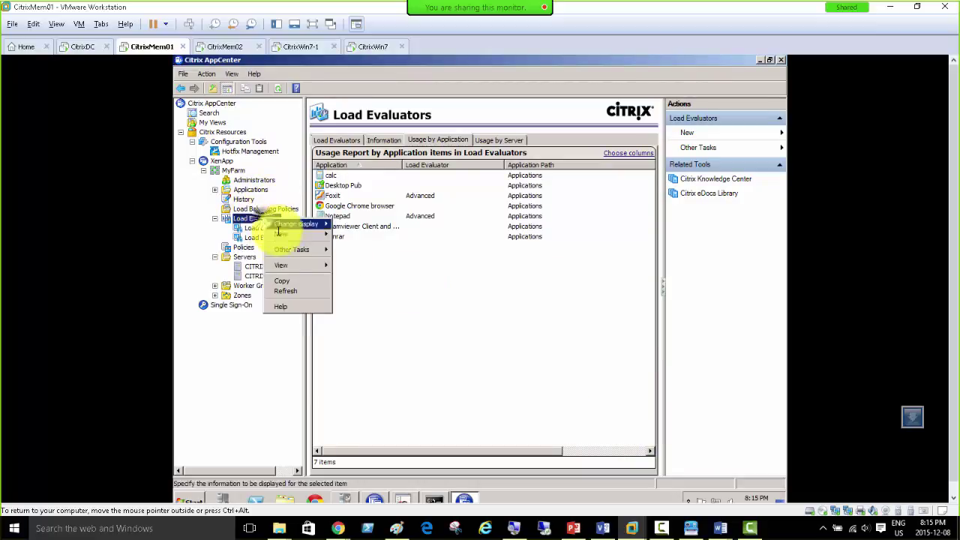
{"action": "left_click", "coordinate": [292, 292]}
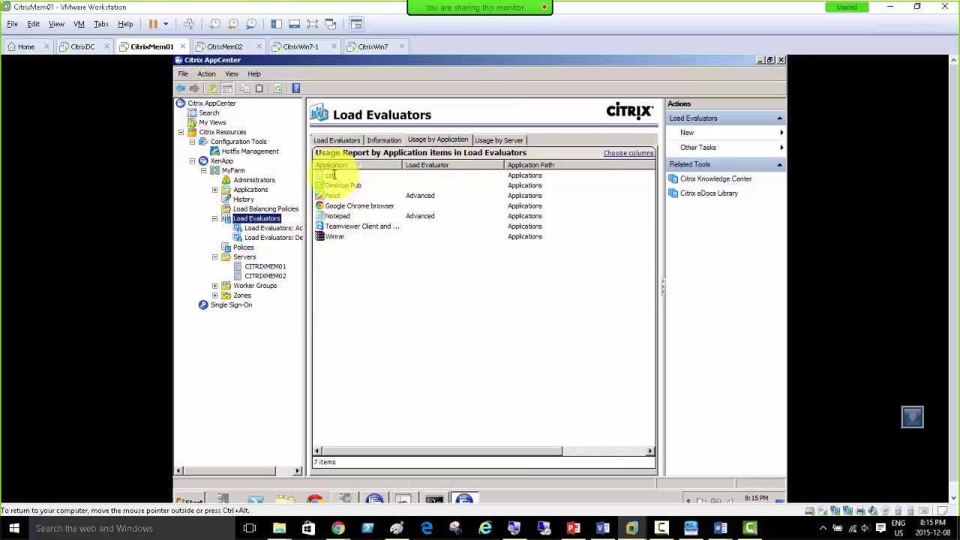
{"action": "left_click", "coordinate": [330, 175]}
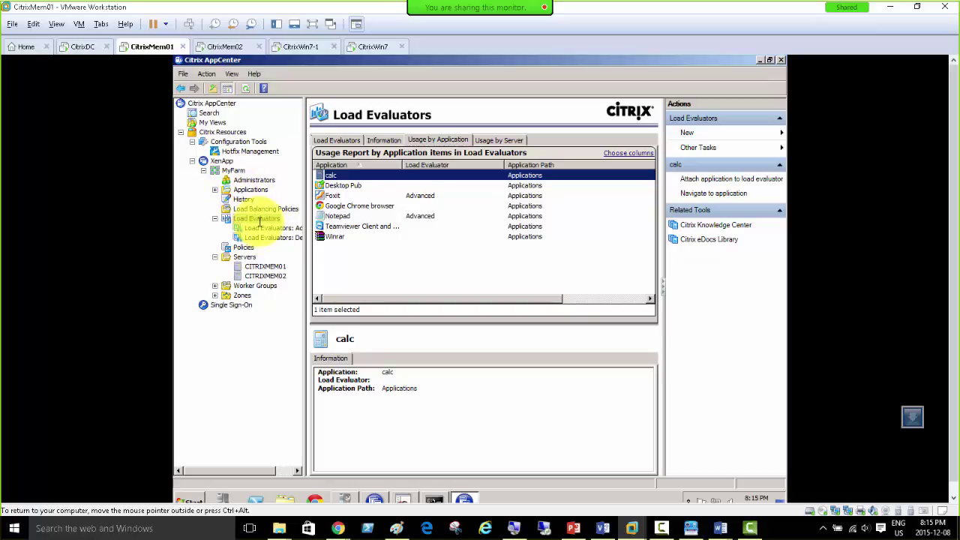
{"action": "left_click", "coordinate": [337, 139]}
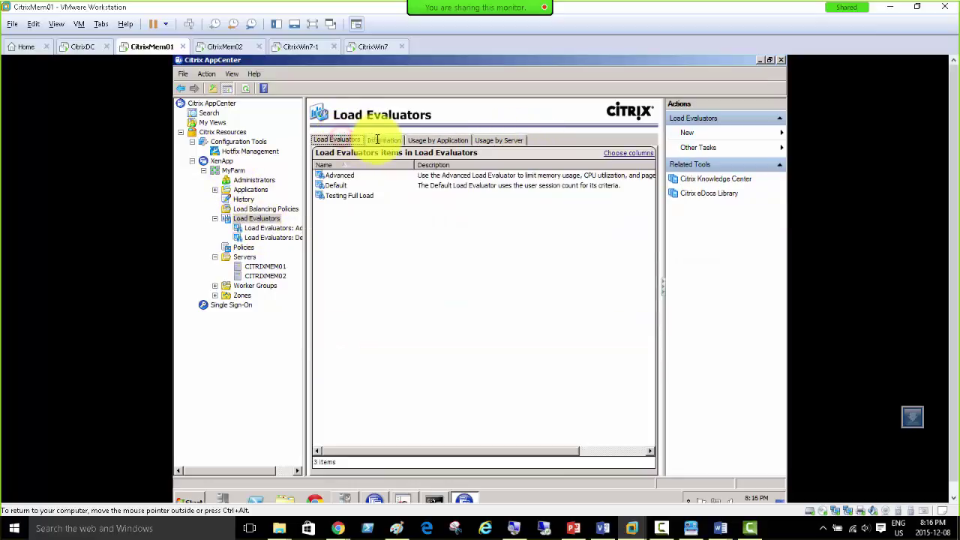
{"action": "left_click", "coordinate": [345, 196]}
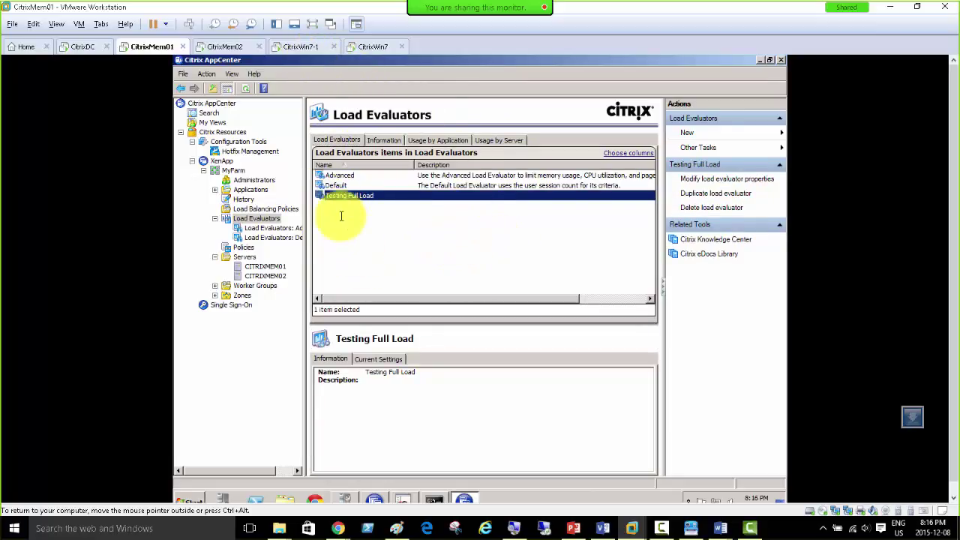
Step: Log the administrator off the XenApp web portal on CitrixWin7-1
{"action": "left_click", "coordinate": [434, 499]}
{"action": "left_click", "coordinate": [516, 263]}
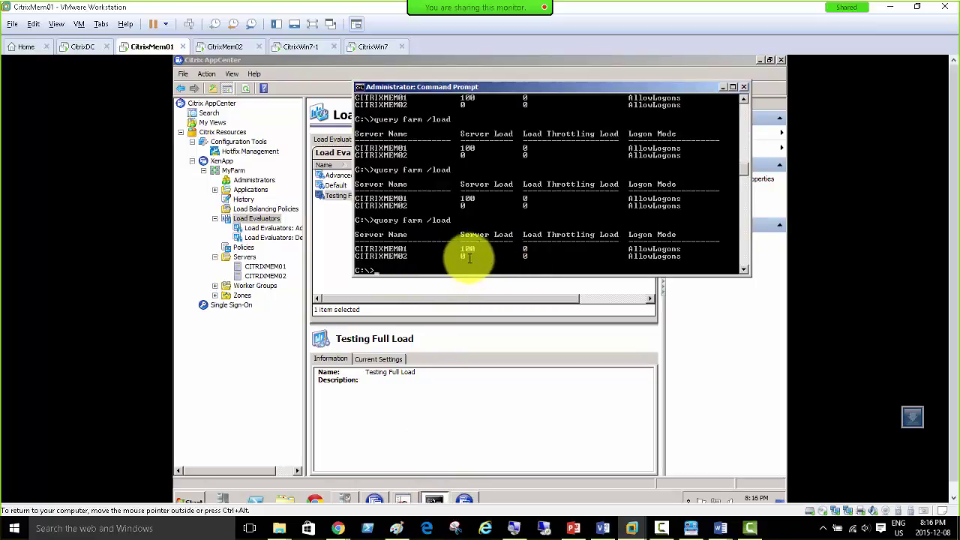
{"action": "left_click", "coordinate": [306, 47]}
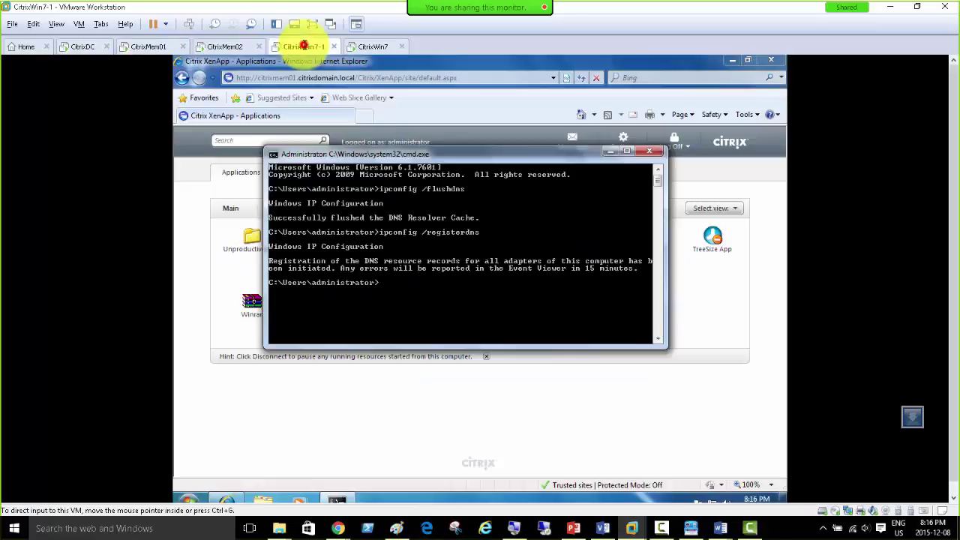
{"action": "left_click", "coordinate": [383, 401]}
{"action": "left_click", "coordinate": [679, 142]}
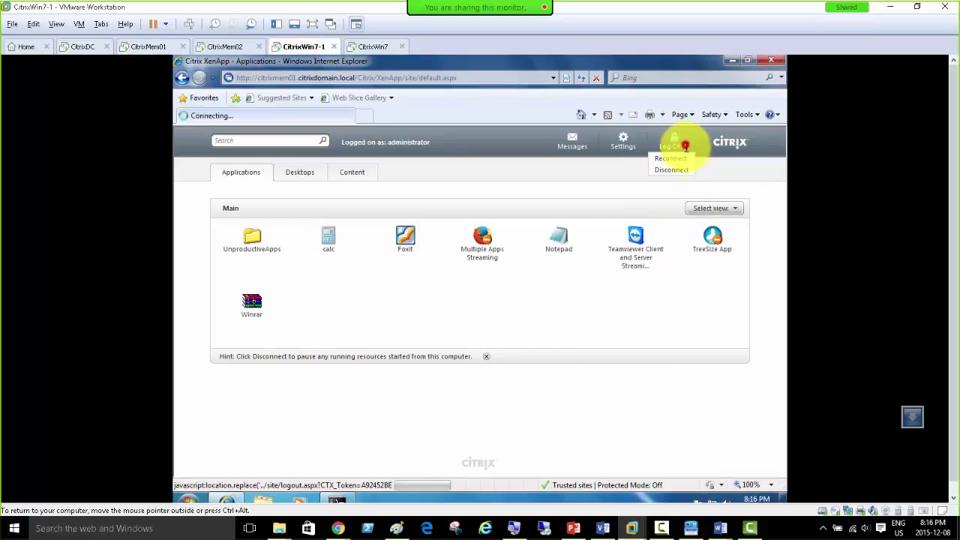
Step: Sign in to Windows on CitrixWin7 with the administrator password and postpone activation
{"action": "left_click", "coordinate": [371, 47]}
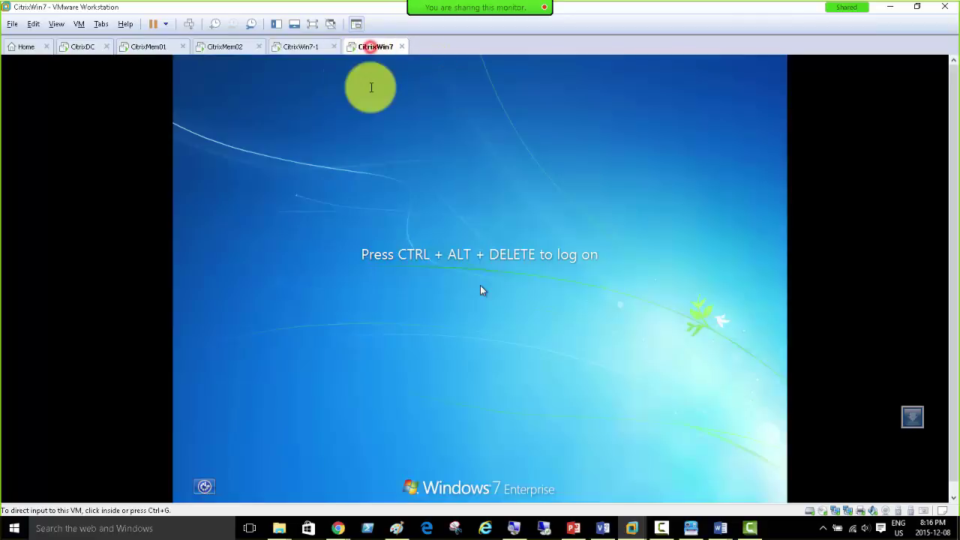
{"action": "left_click", "coordinate": [188, 23]}
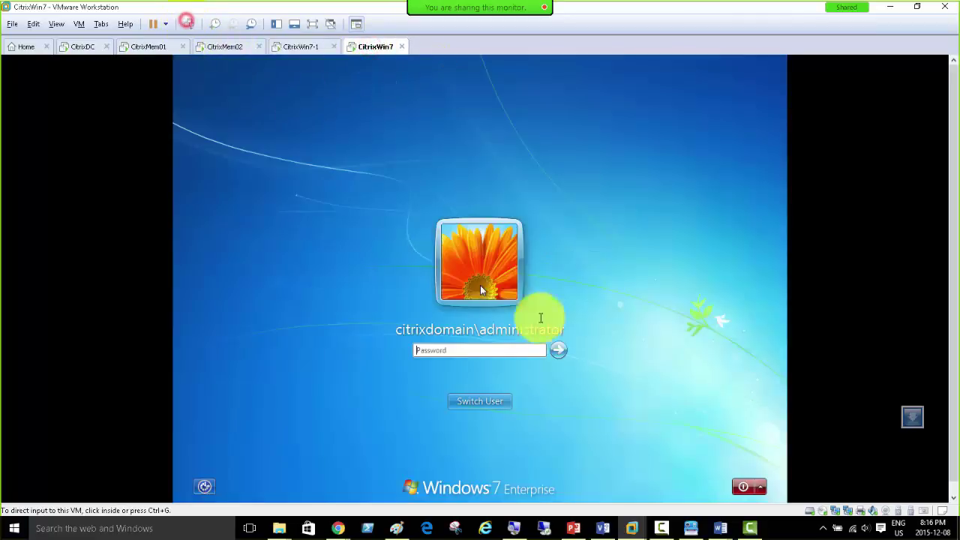
{"action": "left_click", "coordinate": [495, 345]}
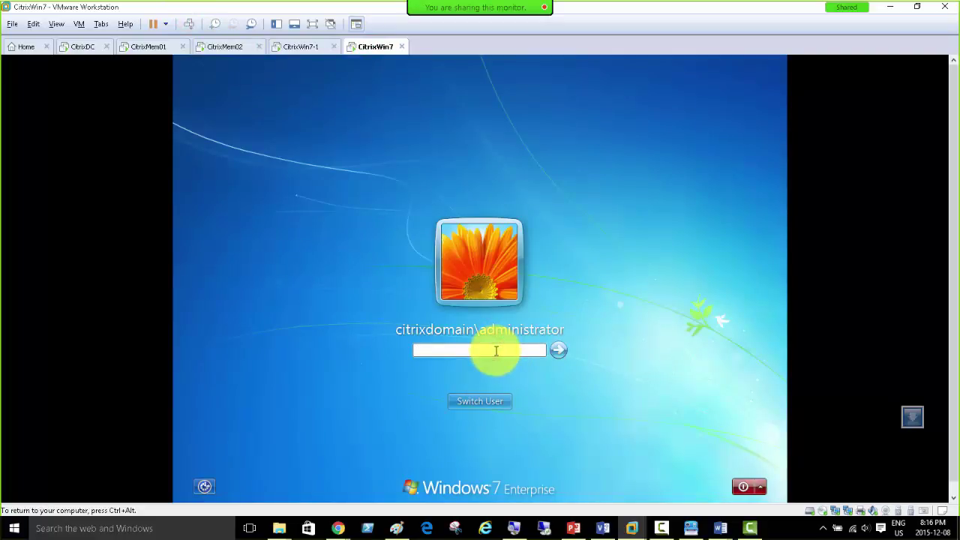
{"action": "key", "text": "Return"}
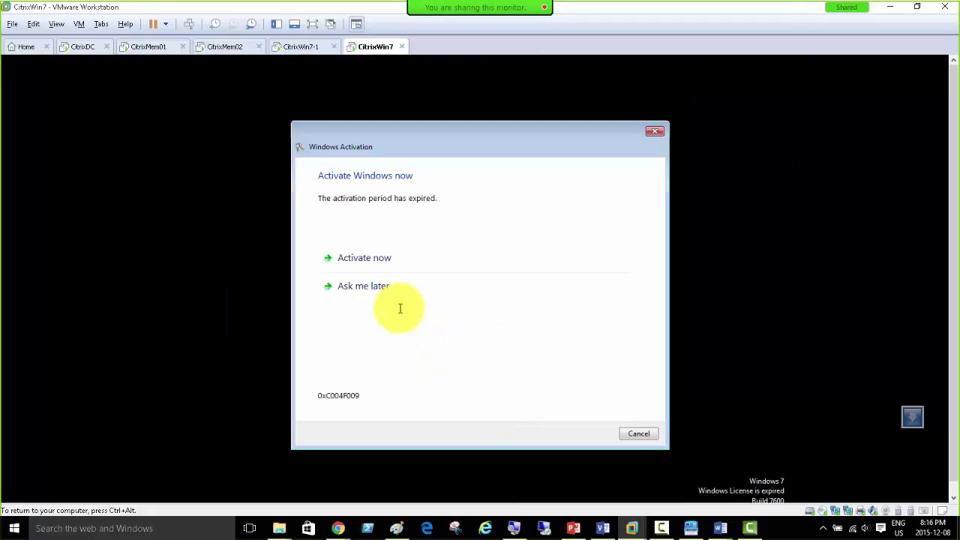
{"action": "left_click", "coordinate": [384, 285]}
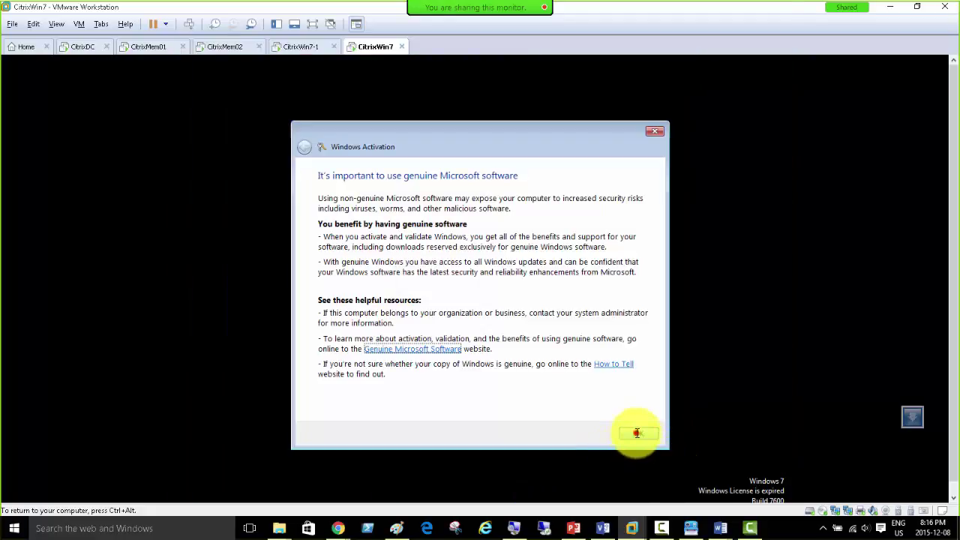
{"action": "left_click", "coordinate": [637, 434]}
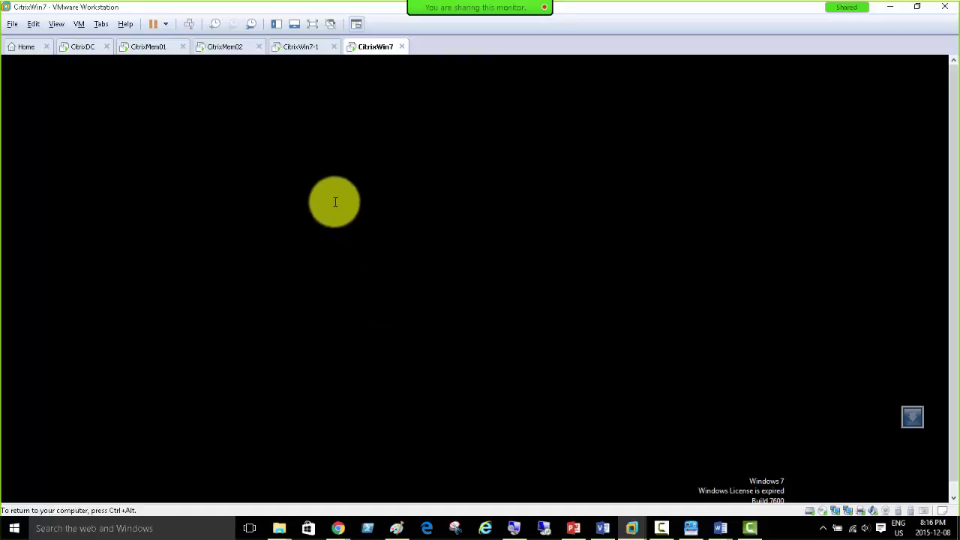
Step: Log on to the XenApp portal on CitrixWin7-1 as the test user
{"action": "left_click", "coordinate": [297, 47]}
{"action": "left_click", "coordinate": [468, 317]}
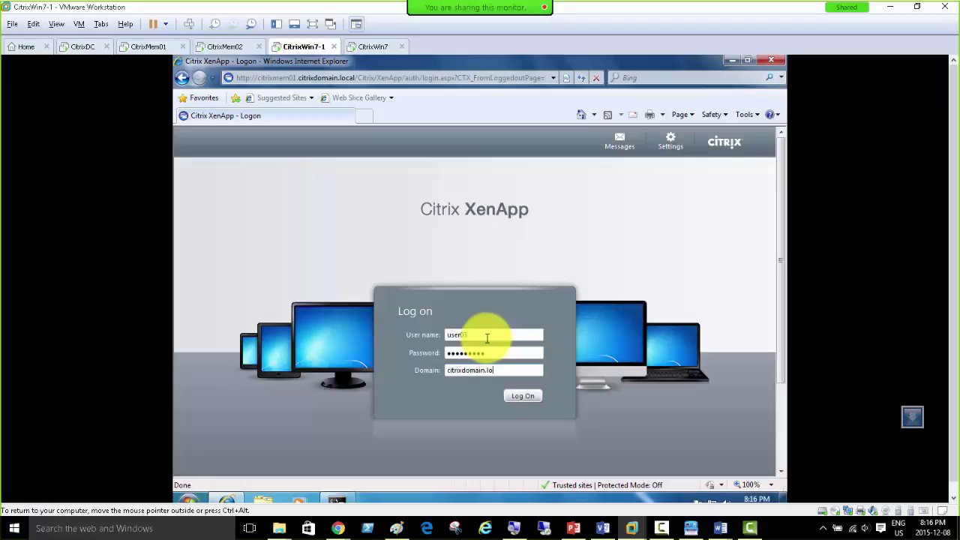
{"action": "left_click", "coordinate": [523, 395]}
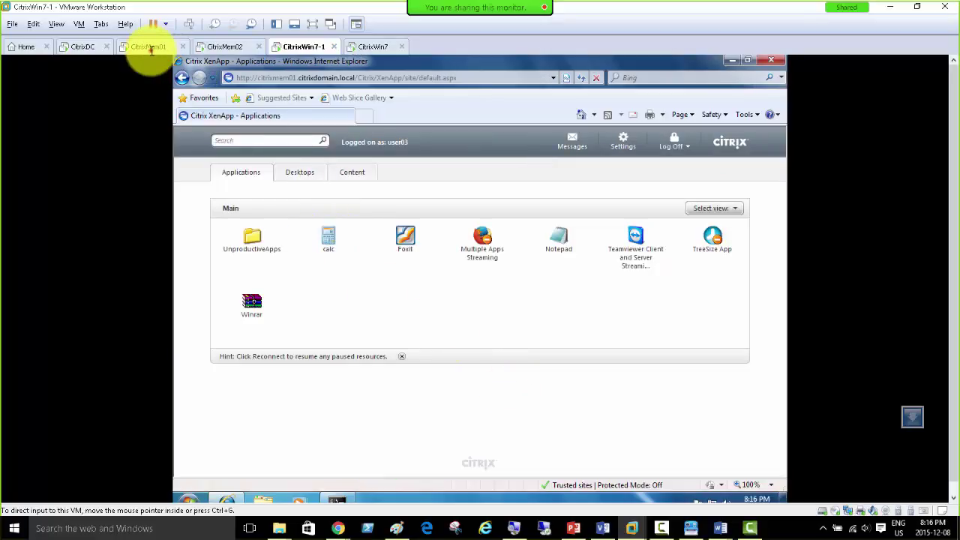
Step: On CitrixMem01, review Testing Full Load's information, rule settings and properties without changes
{"action": "left_click", "coordinate": [147, 46]}
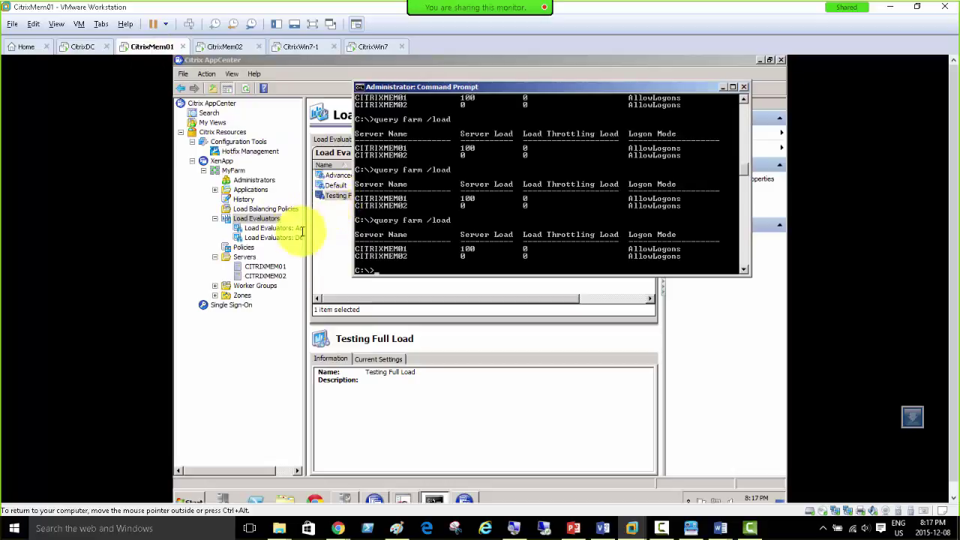
{"action": "left_click_drag", "start_coordinate": [478, 91], "coordinate": [533, 231]}
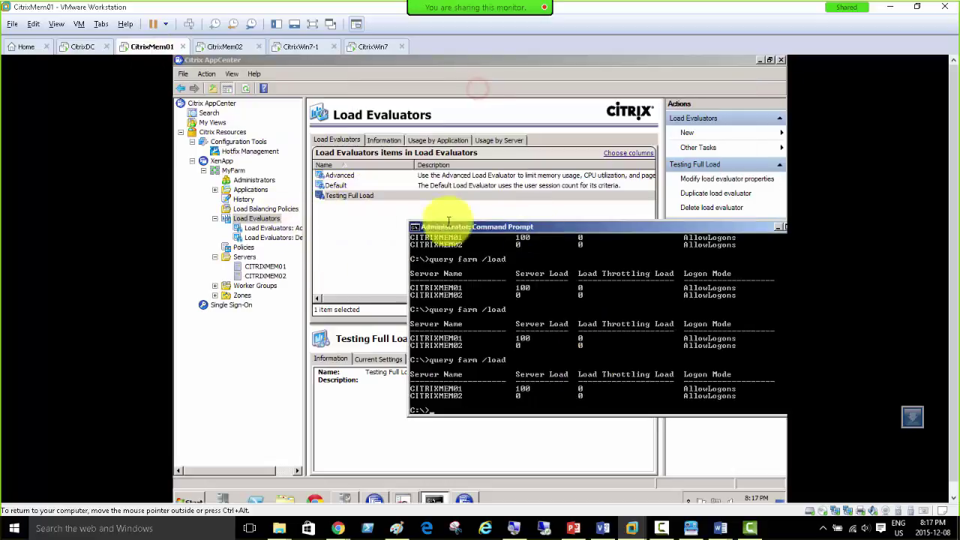
{"action": "double_click", "coordinate": [359, 195]}
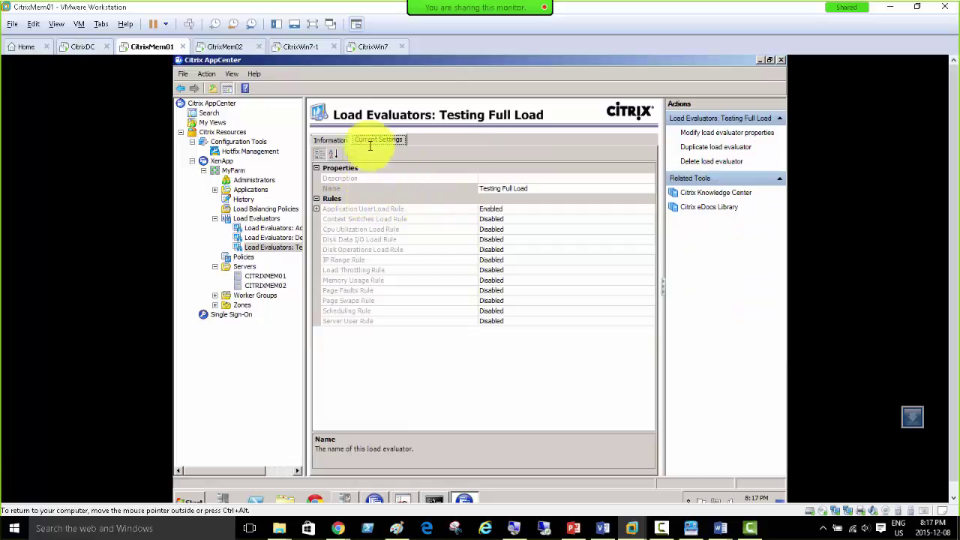
{"action": "left_click", "coordinate": [335, 139]}
{"action": "left_click", "coordinate": [385, 141]}
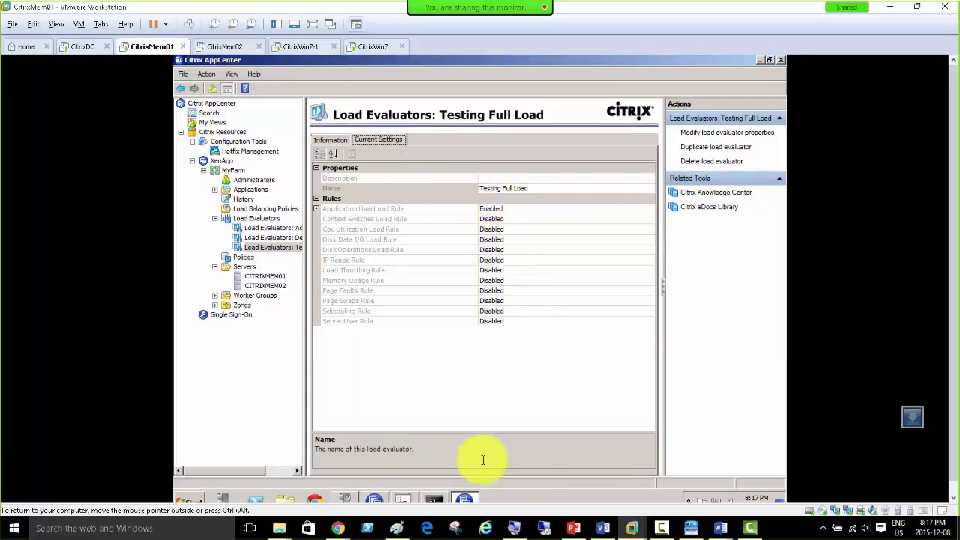
{"action": "left_click_drag", "start_coordinate": [540, 433], "coordinate": [536, 315]}
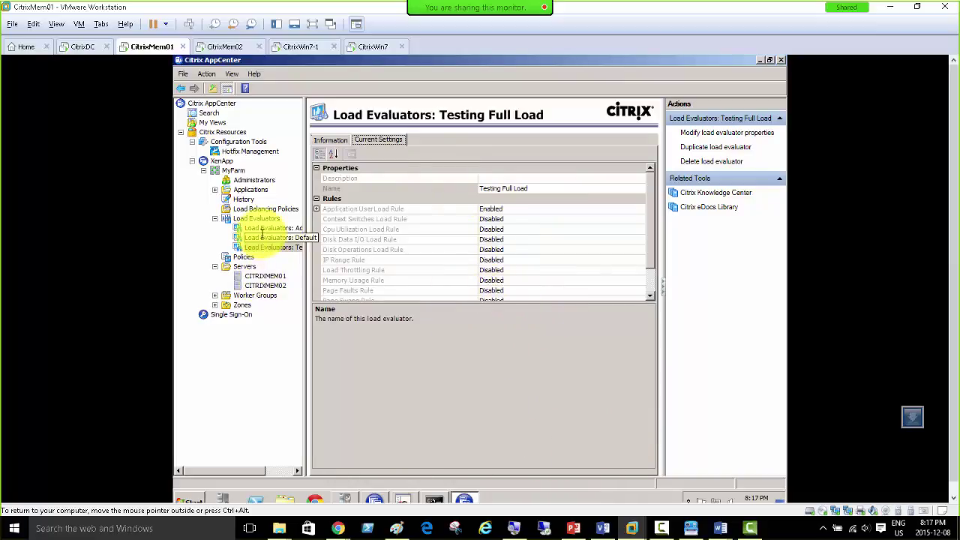
{"action": "right_click", "coordinate": [262, 248]}
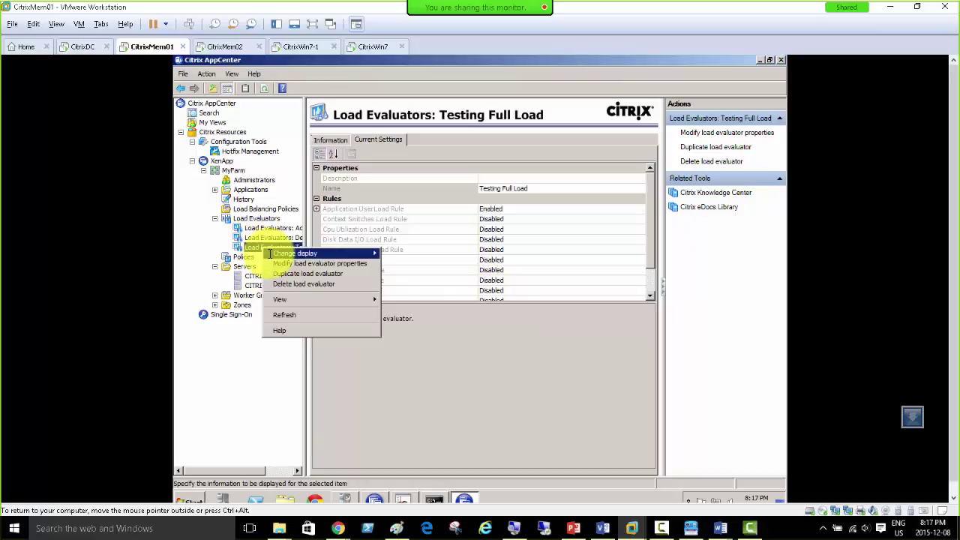
{"action": "mouse_move", "coordinate": [270, 255]}
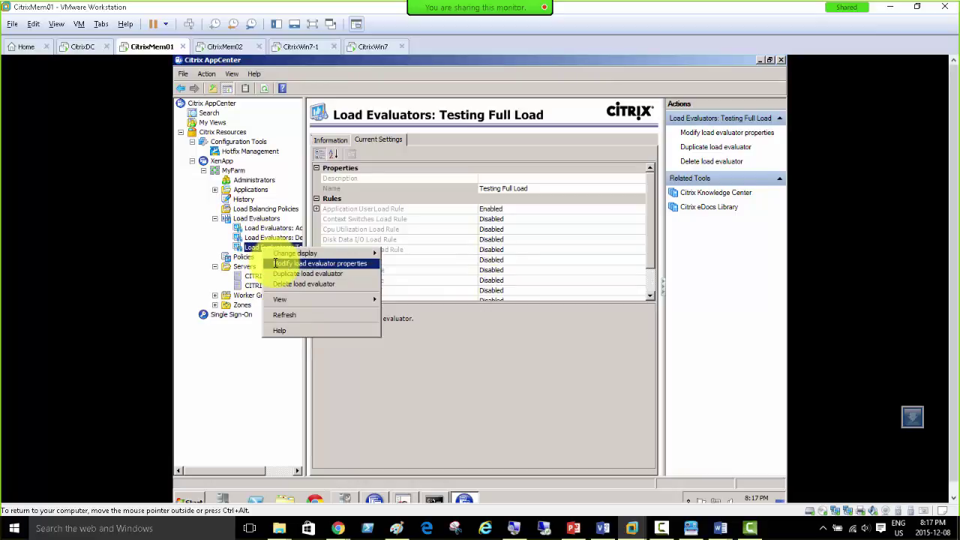
{"action": "left_click", "coordinate": [276, 263]}
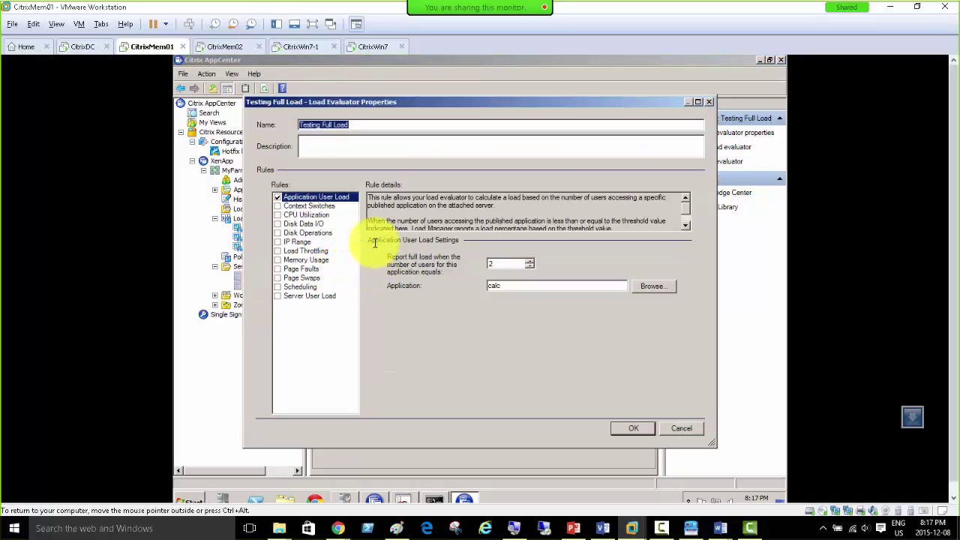
{"action": "left_click", "coordinate": [682, 427]}
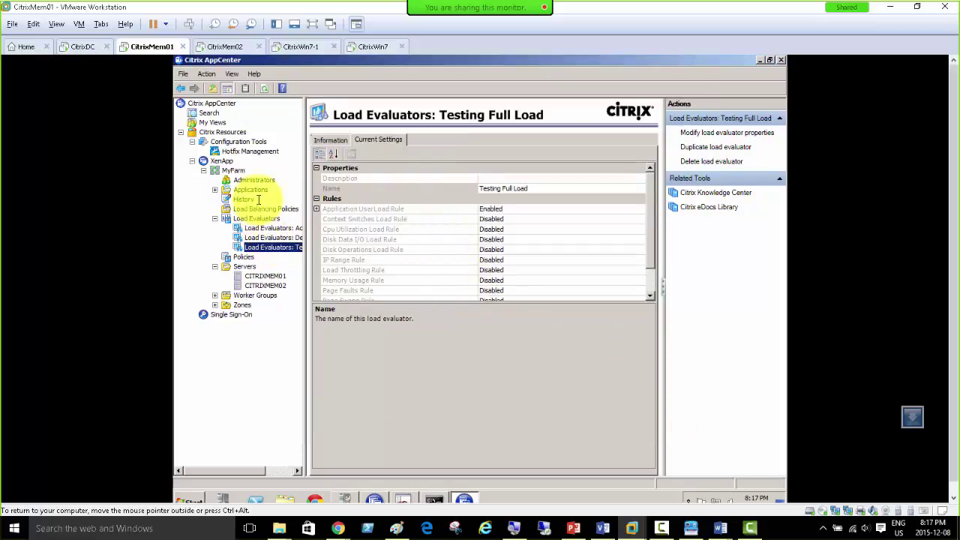
Step: Refresh the Load Evaluators list in AppCenter
{"action": "right_click", "coordinate": [255, 218]}
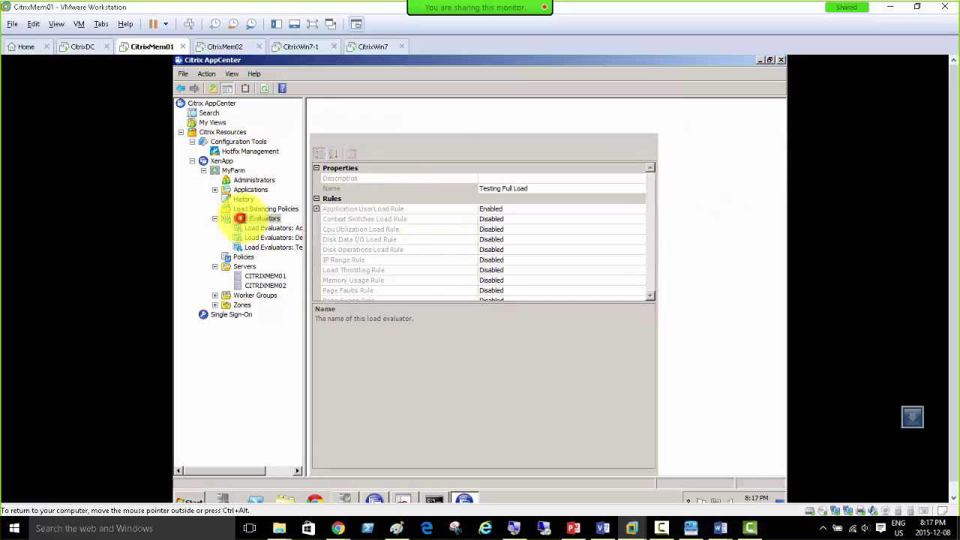
{"action": "right_click", "coordinate": [255, 218]}
{"action": "left_click", "coordinate": [276, 290]}
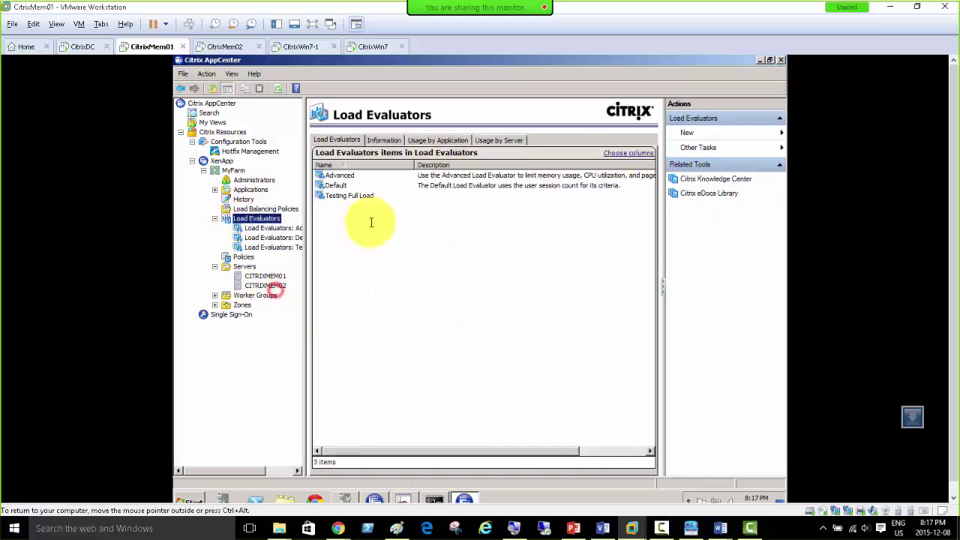
Step: Launch calc from XenApp on CitrixWin7-1, then log on in IE on CitrixWin7 and launch calc there too
{"action": "left_click", "coordinate": [304, 47]}
{"action": "left_click", "coordinate": [328, 239]}
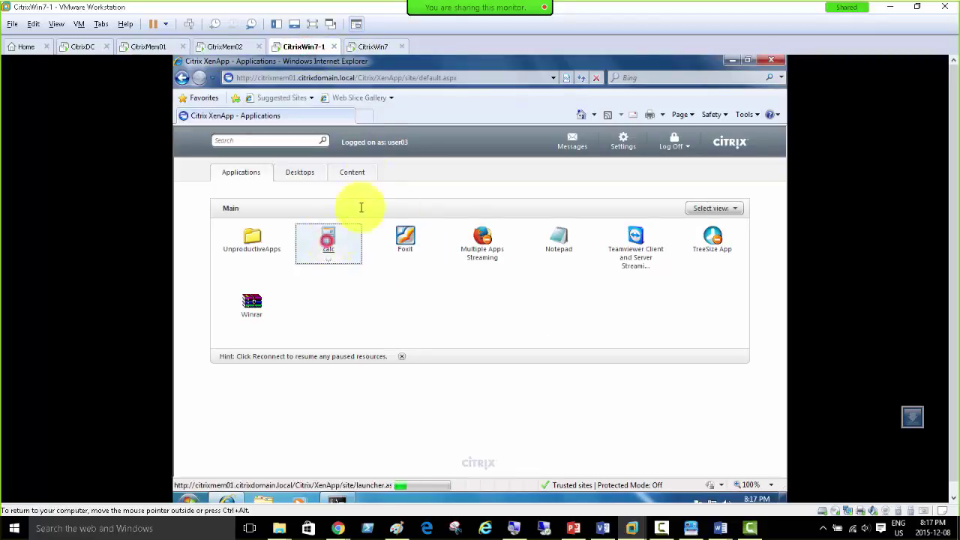
{"action": "left_click", "coordinate": [370, 46]}
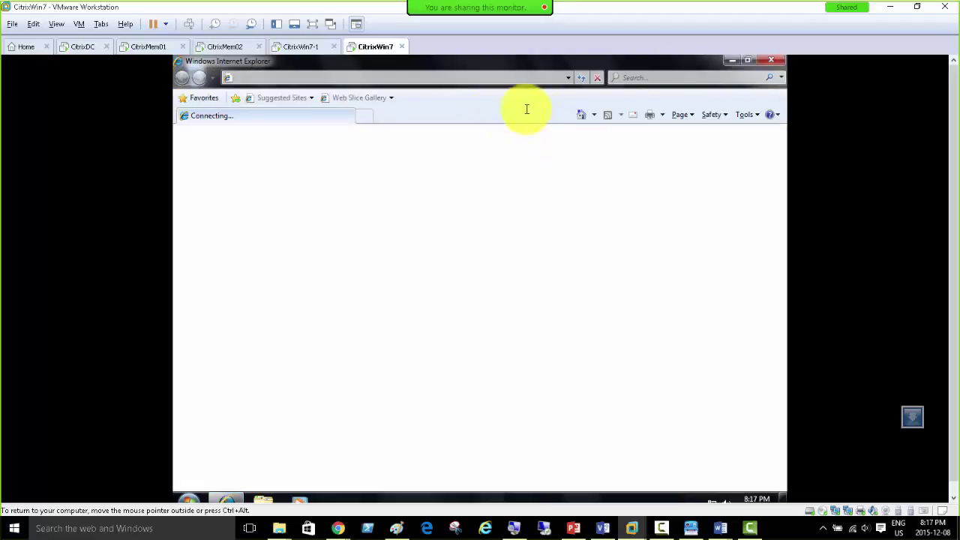
{"action": "left_click", "coordinate": [568, 78]}
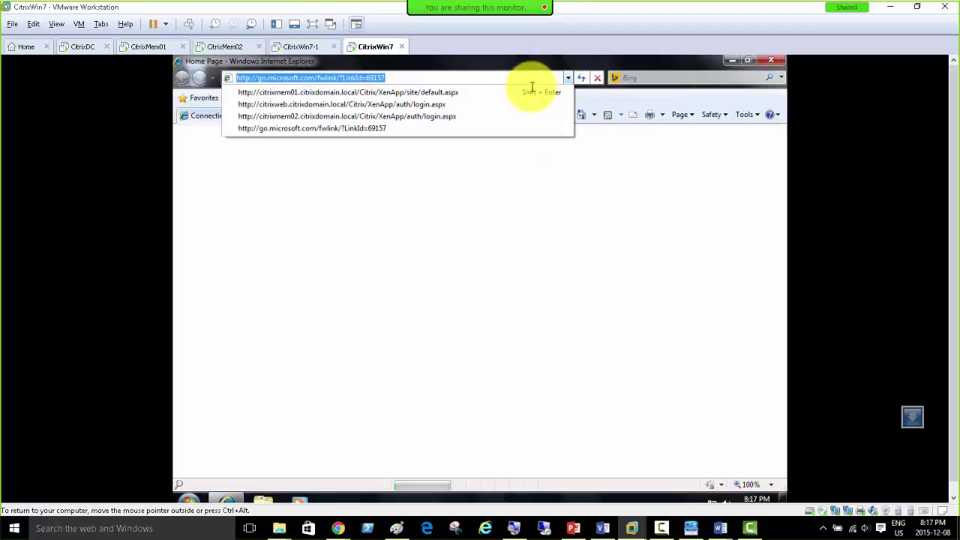
{"action": "left_click", "coordinate": [470, 91]}
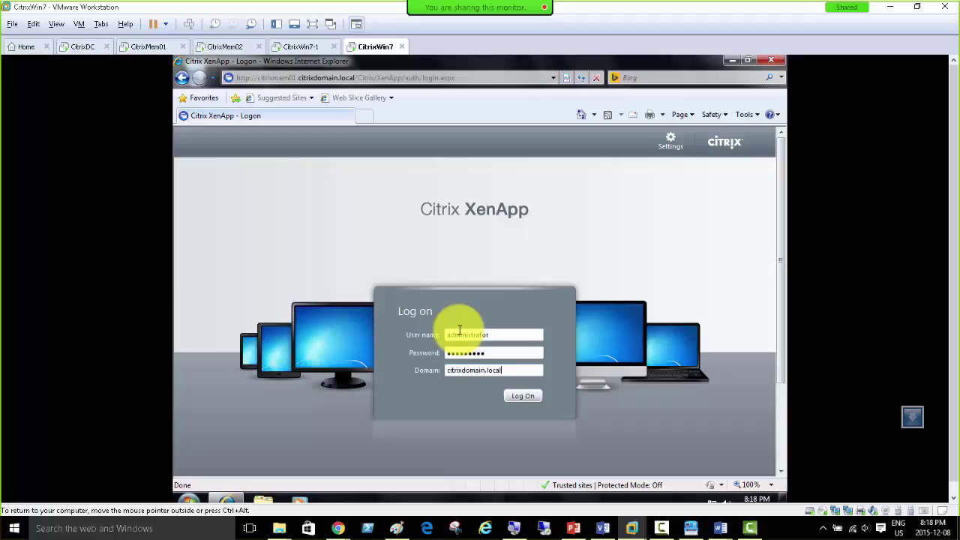
{"action": "key", "text": "Return"}
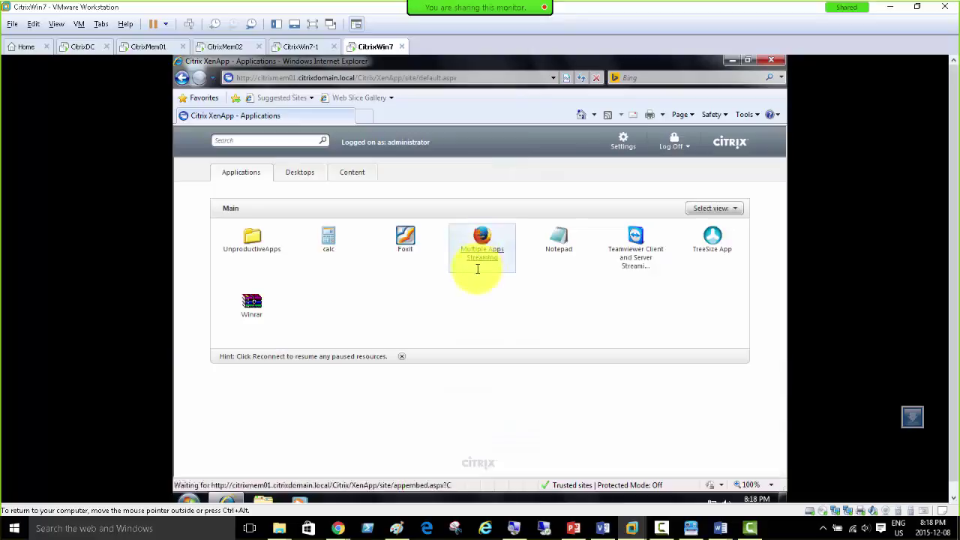
{"action": "left_click", "coordinate": [326, 239]}
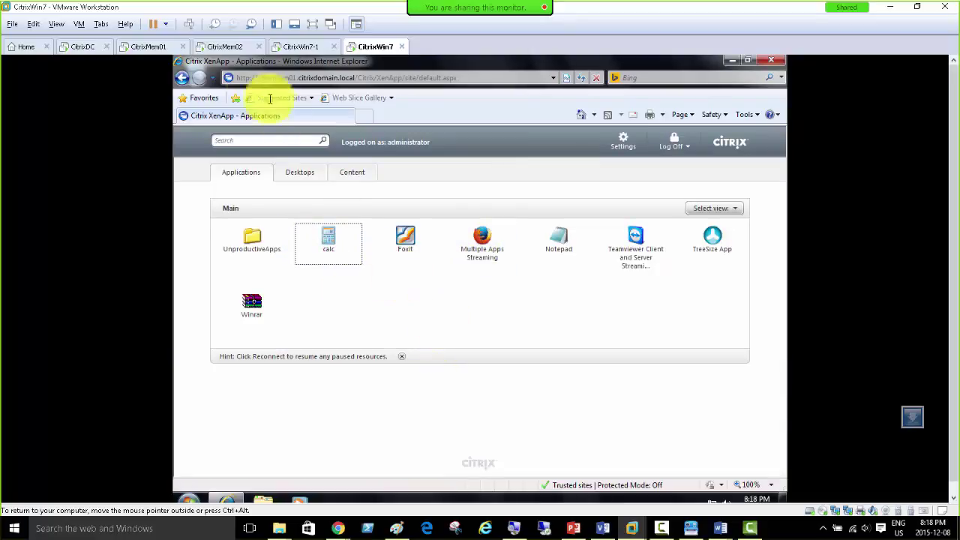
{"action": "left_click", "coordinate": [146, 46]}
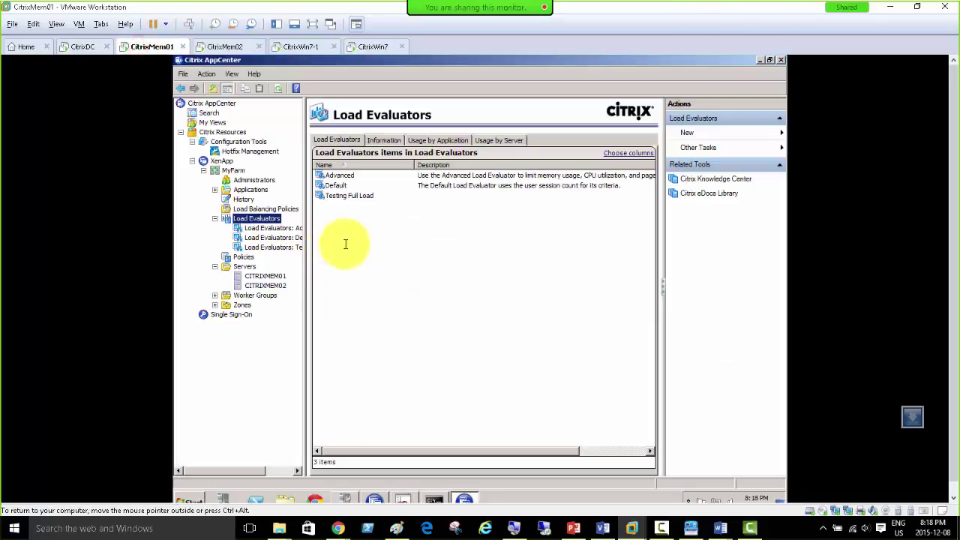
Step: Confirm Testing Full Load's Application User Load Rule targets calc with full load 2
{"action": "left_click", "coordinate": [257, 248]}
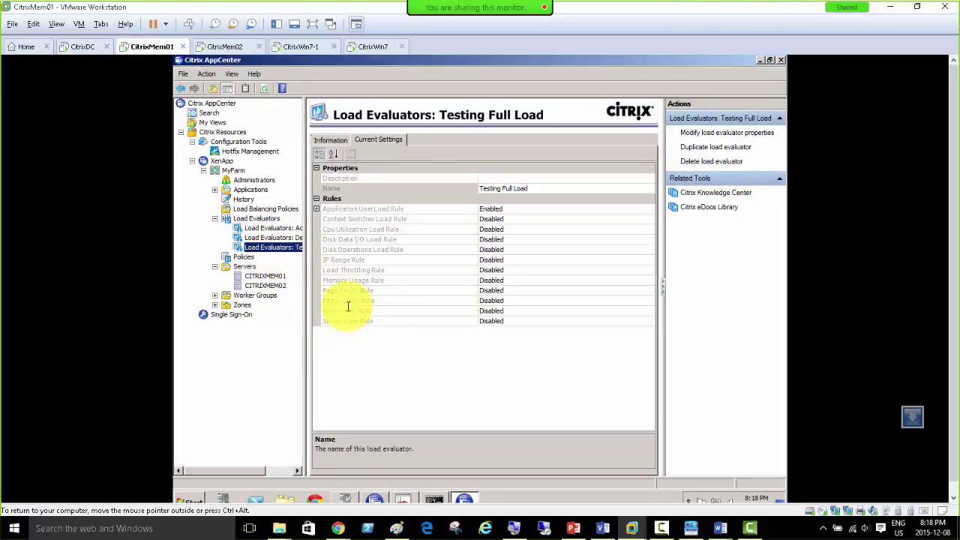
{"action": "left_click", "coordinate": [316, 209]}
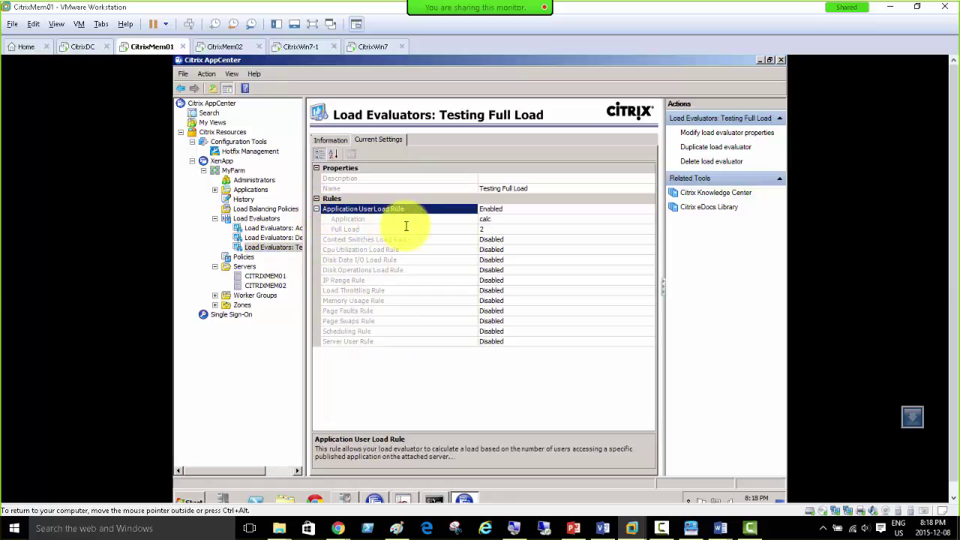
{"action": "left_click", "coordinate": [360, 219]}
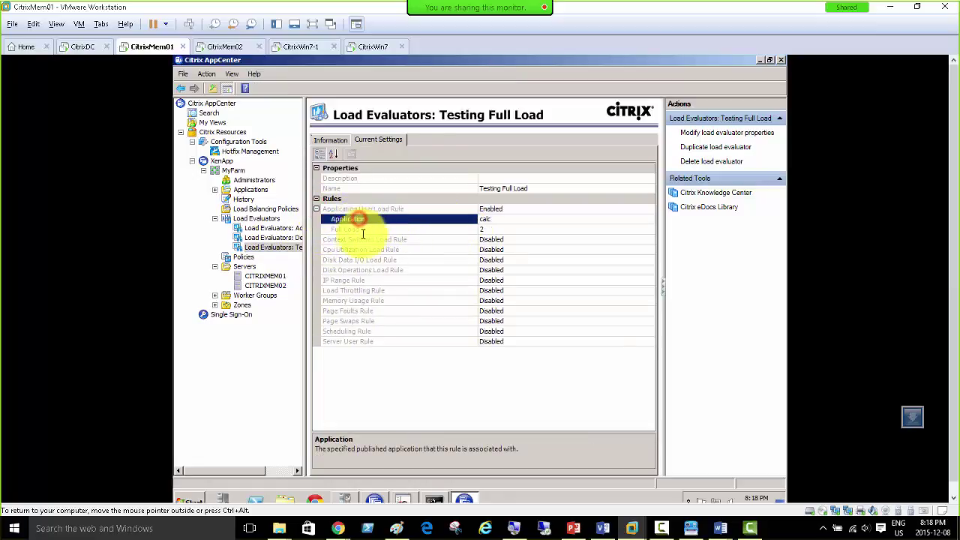
{"action": "left_click", "coordinate": [356, 229]}
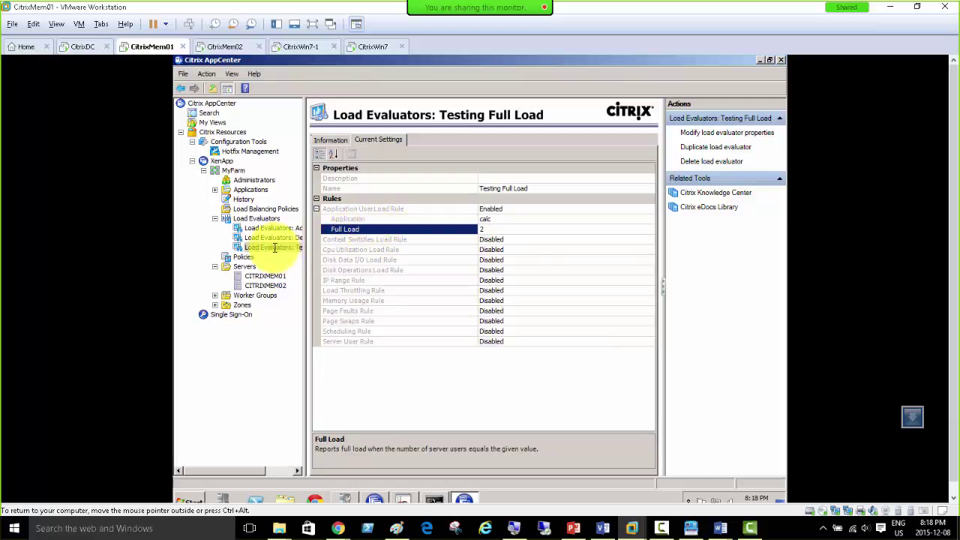
{"action": "left_click", "coordinate": [434, 500]}
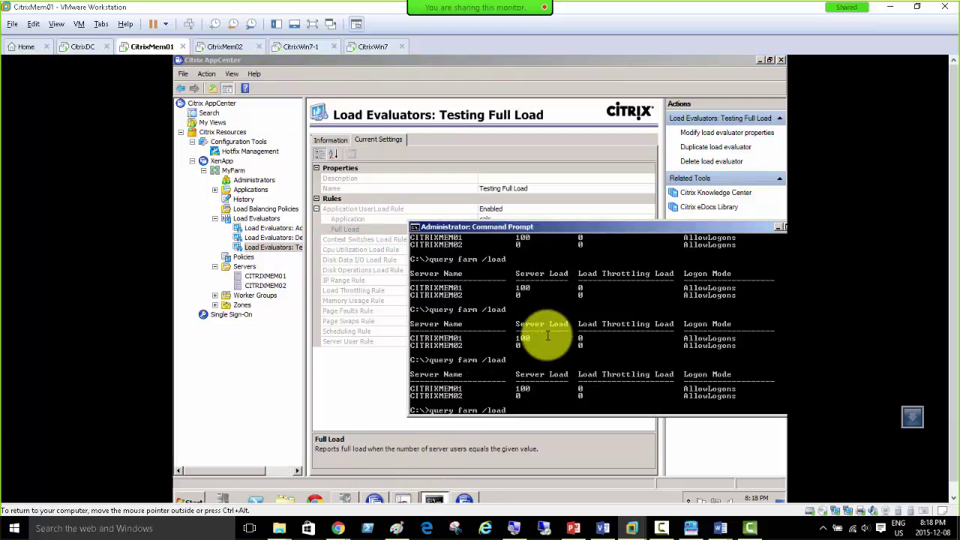
Step: Rerun query farm /load showing both servers at 100, then return to Testing Full Load's current settings
{"action": "key", "text": "Return"}
{"action": "key", "text": "Return"}
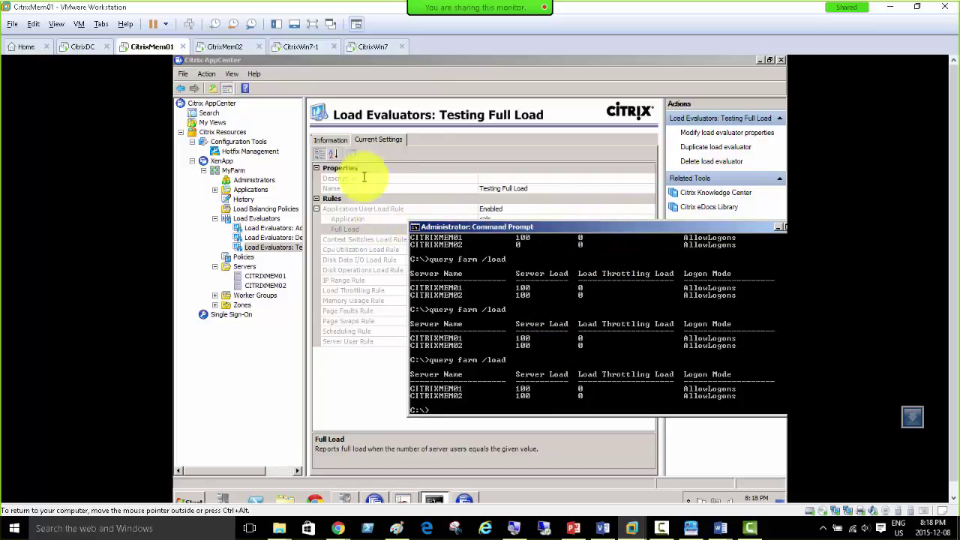
{"action": "left_click", "coordinate": [329, 139]}
{"action": "left_click", "coordinate": [379, 139]}
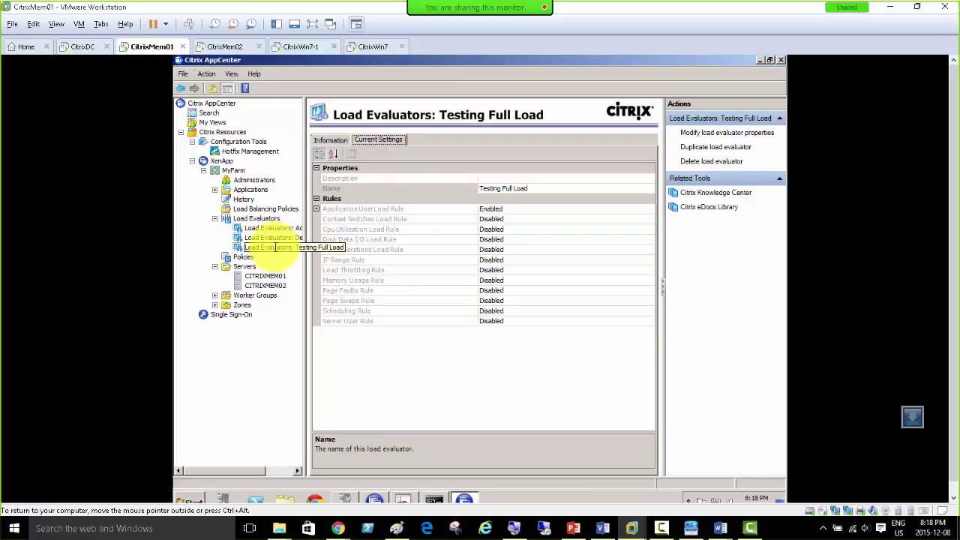
Step: Open the ICA-TCP#0 session on CITRIXMEM02 and review its client information and modules
{"action": "left_click", "coordinate": [265, 284]}
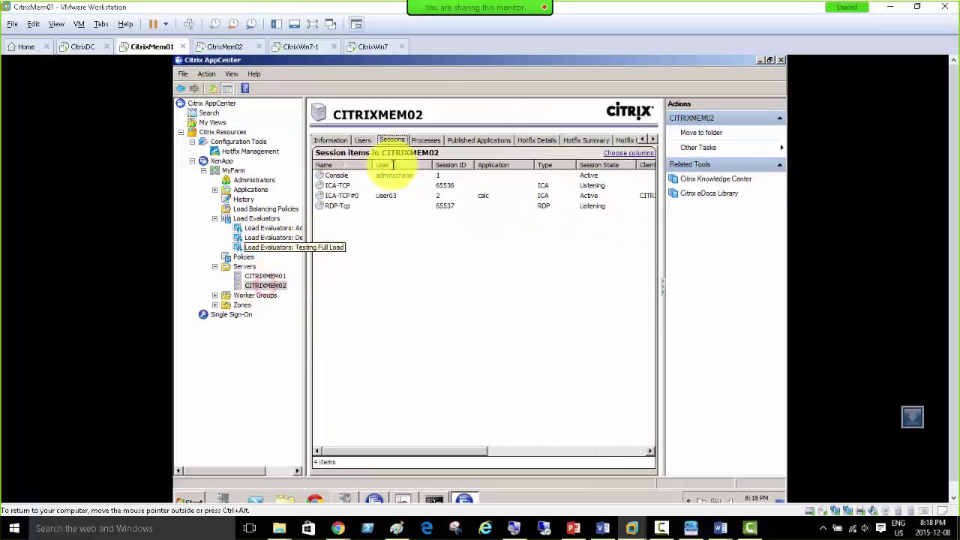
{"action": "left_click", "coordinate": [488, 195]}
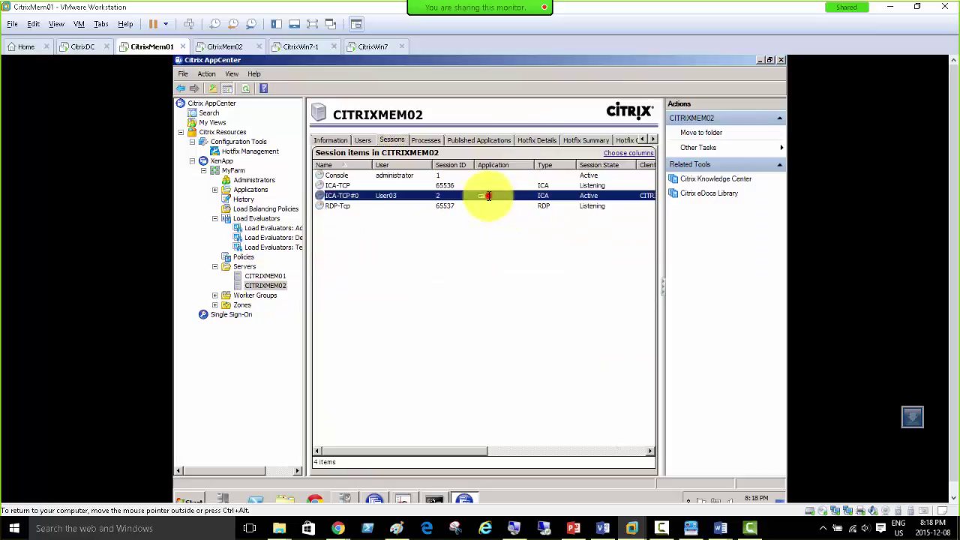
{"action": "left_click", "coordinate": [482, 194]}
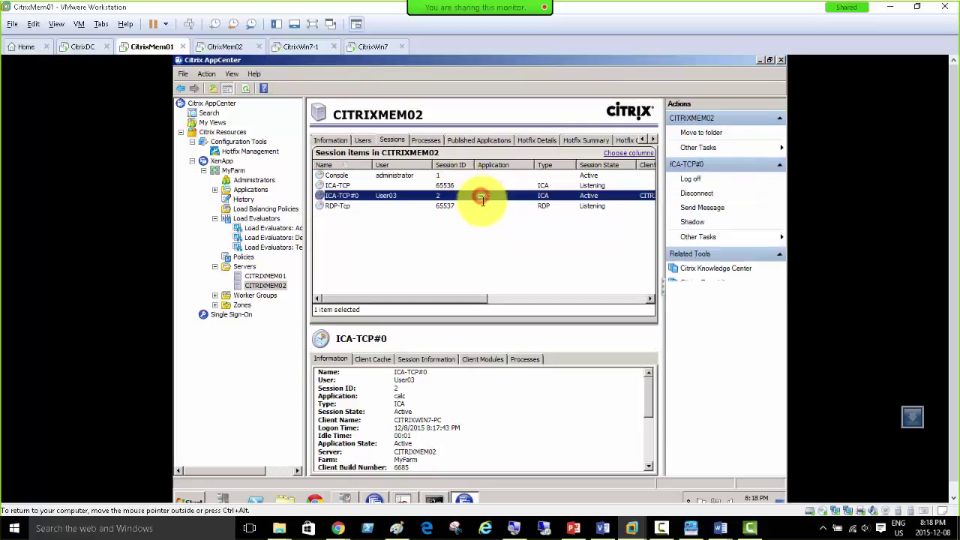
{"action": "left_click", "coordinate": [419, 360]}
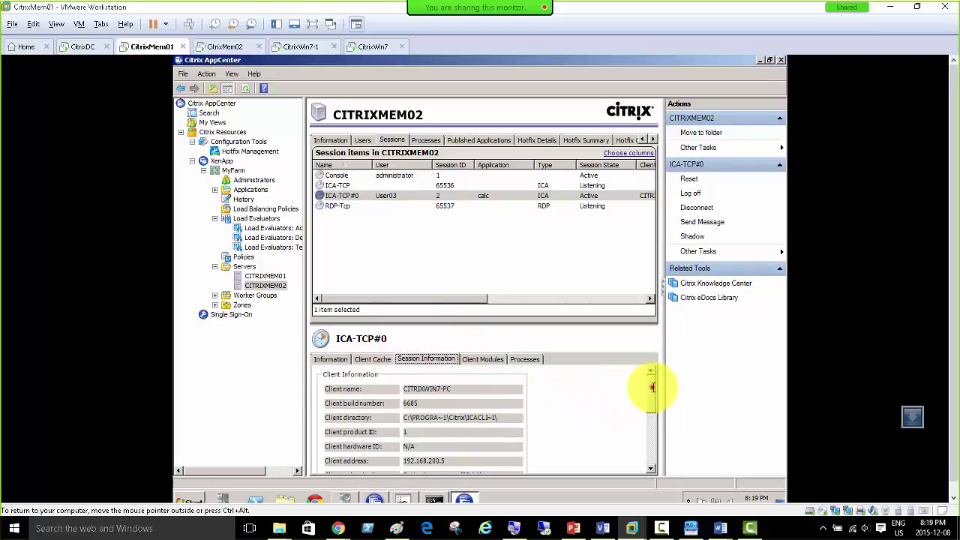
{"action": "scroll", "coordinate": [652, 441], "scroll_direction": "down", "scroll_amount": 5}
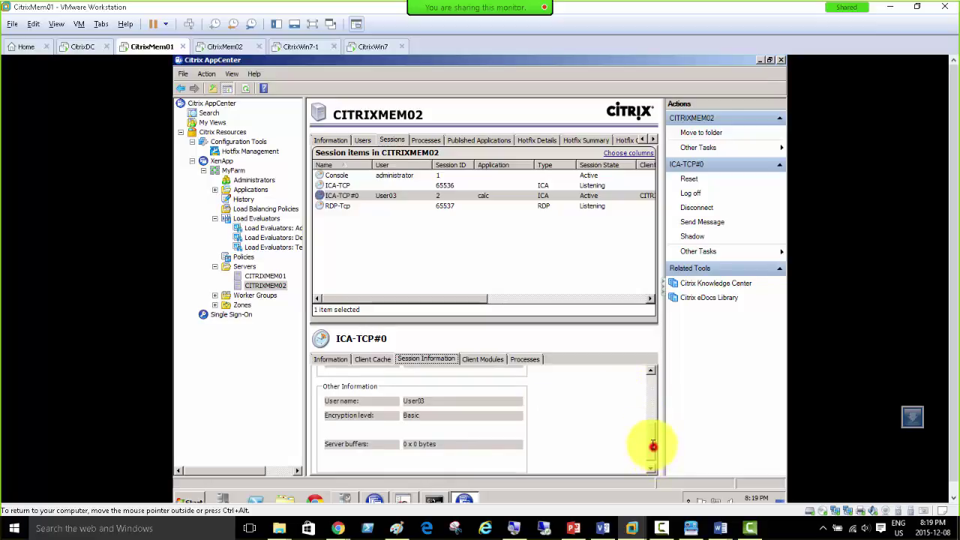
{"action": "scroll", "coordinate": [652, 441], "scroll_direction": "up", "scroll_amount": 1}
{"action": "scroll", "coordinate": [651, 397], "scroll_direction": "up", "scroll_amount": 5}
{"action": "left_click", "coordinate": [480, 358]}
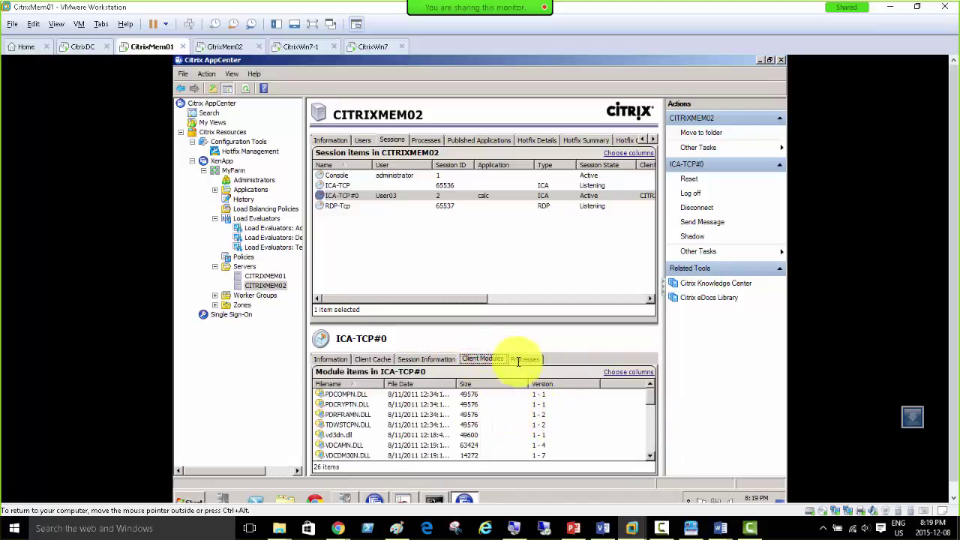
Step: Terminate the session's calc.exe process, then select CITRIXMEM01's sessions
{"action": "left_click", "coordinate": [522, 359]}
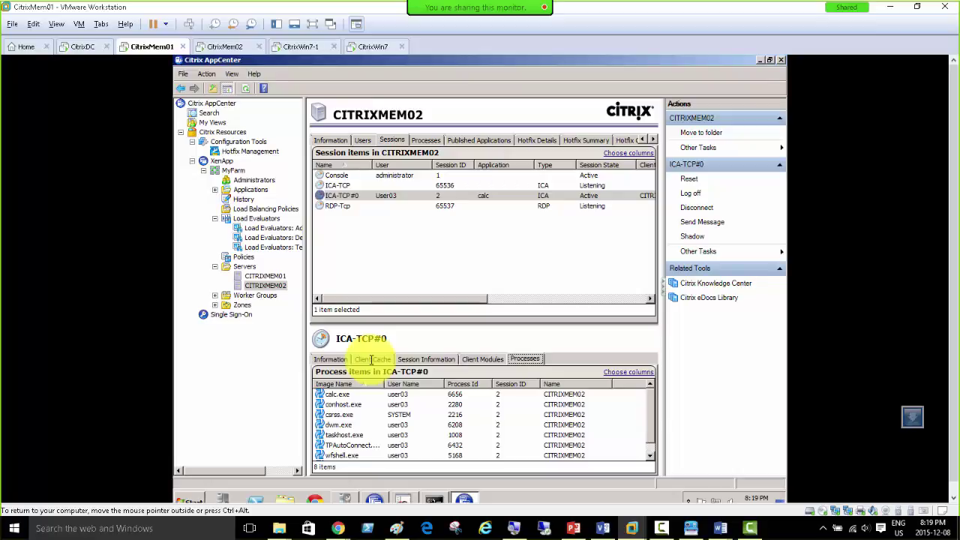
{"action": "left_click", "coordinate": [456, 394]}
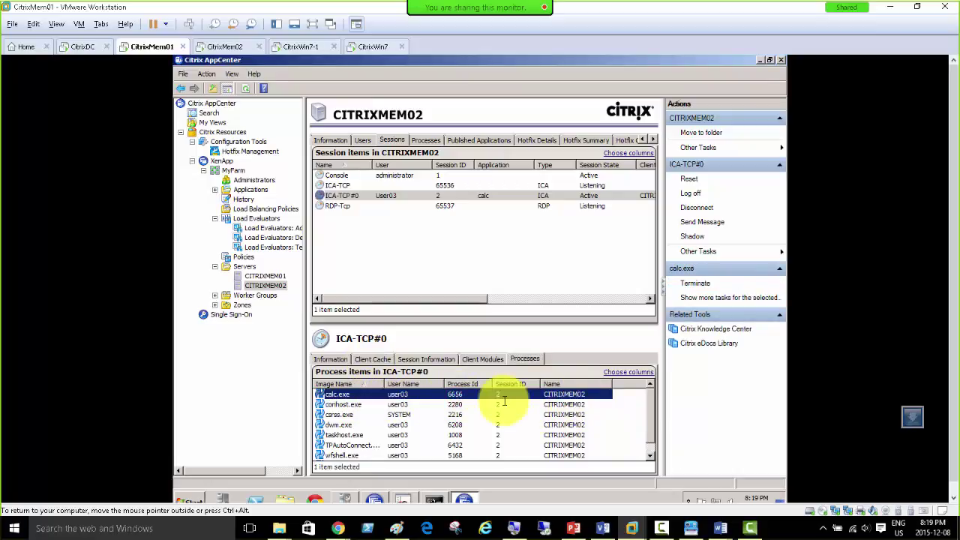
{"action": "left_click", "coordinate": [692, 282]}
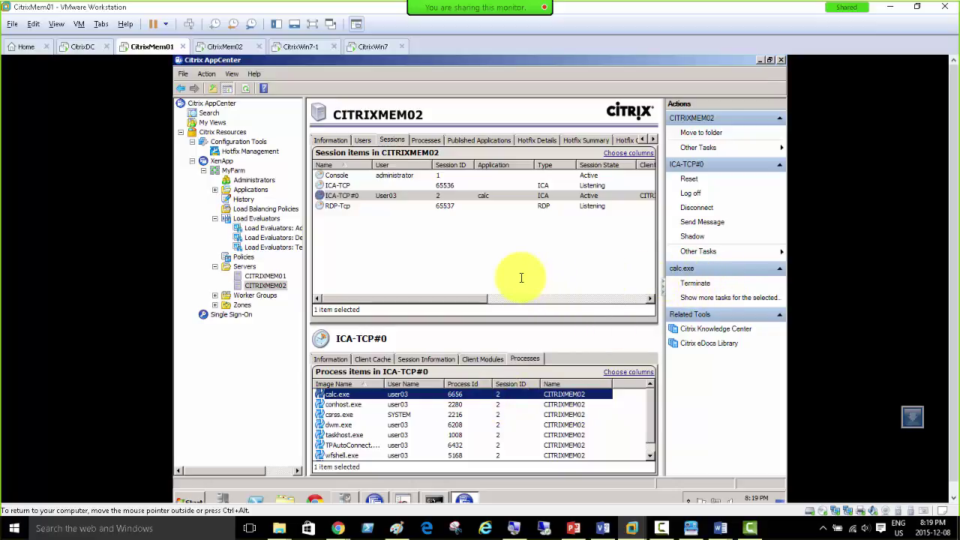
{"action": "left_click", "coordinate": [461, 195]}
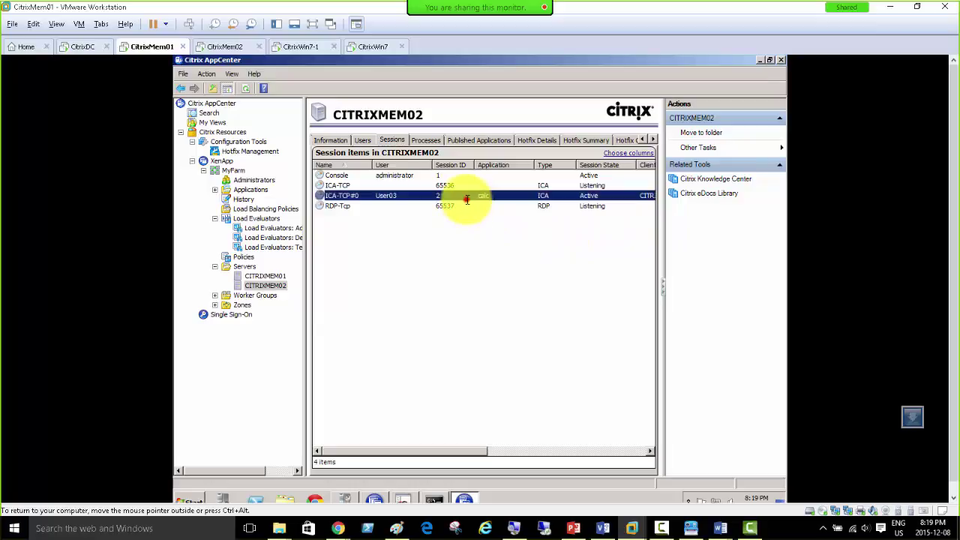
{"action": "left_click", "coordinate": [262, 276]}
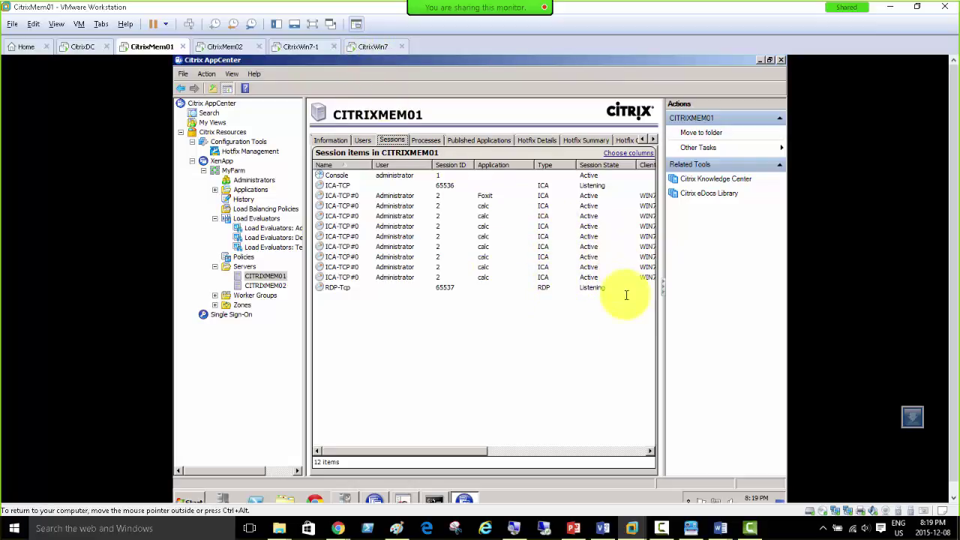
Step: Refresh CITRIXMEM01, check its users, and list all 12 sessions including Console and RDP-Tcp
{"action": "right_click", "coordinate": [272, 277]}
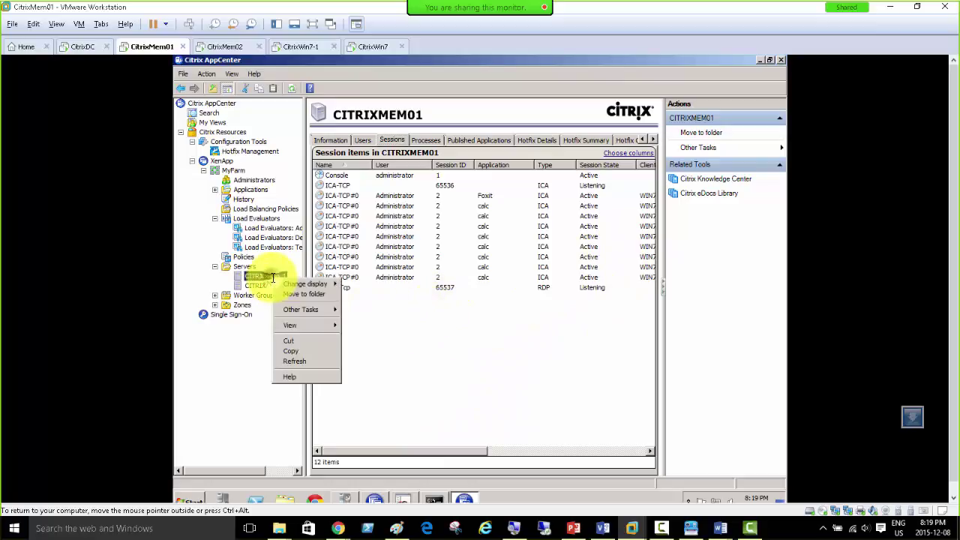
{"action": "left_click", "coordinate": [296, 361]}
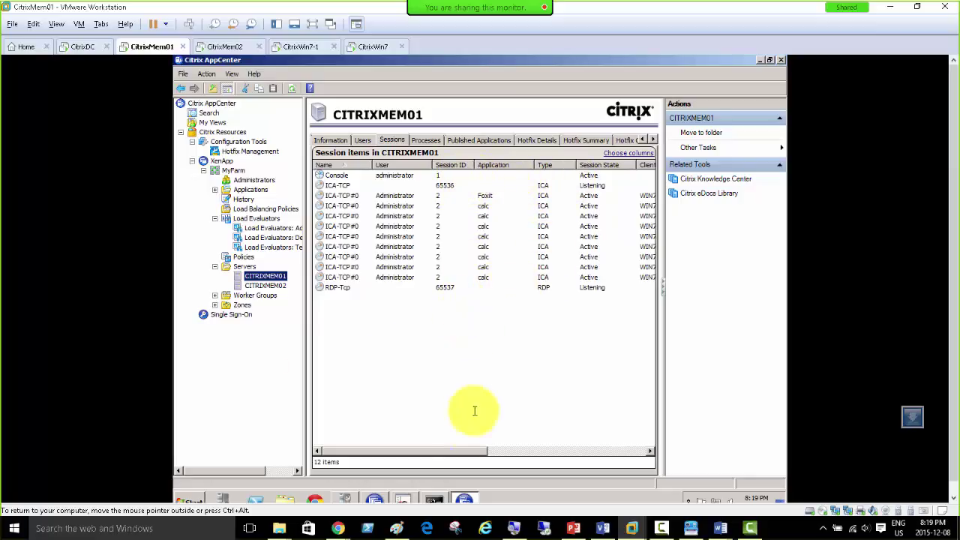
{"action": "left_click_drag", "start_coordinate": [458, 451], "coordinate": [410, 447]}
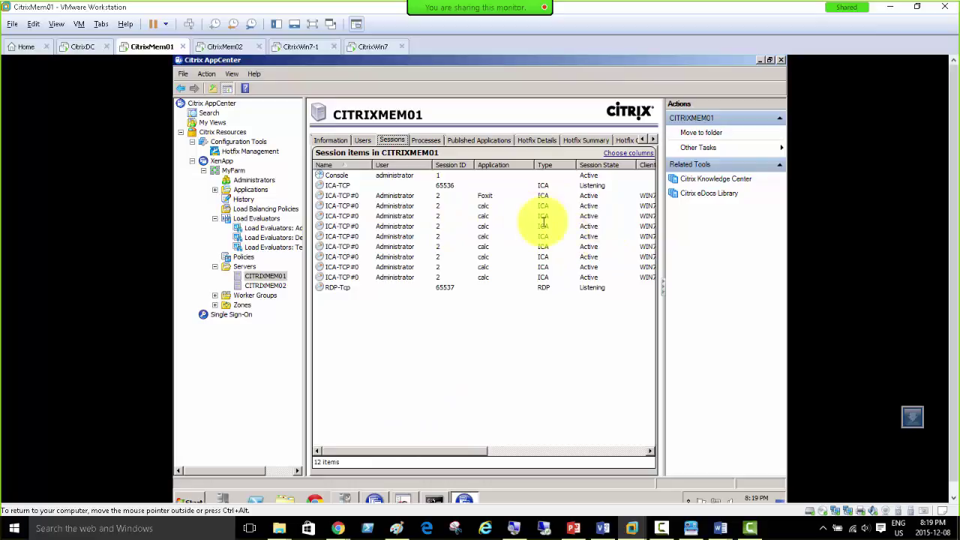
{"action": "left_click", "coordinate": [364, 140]}
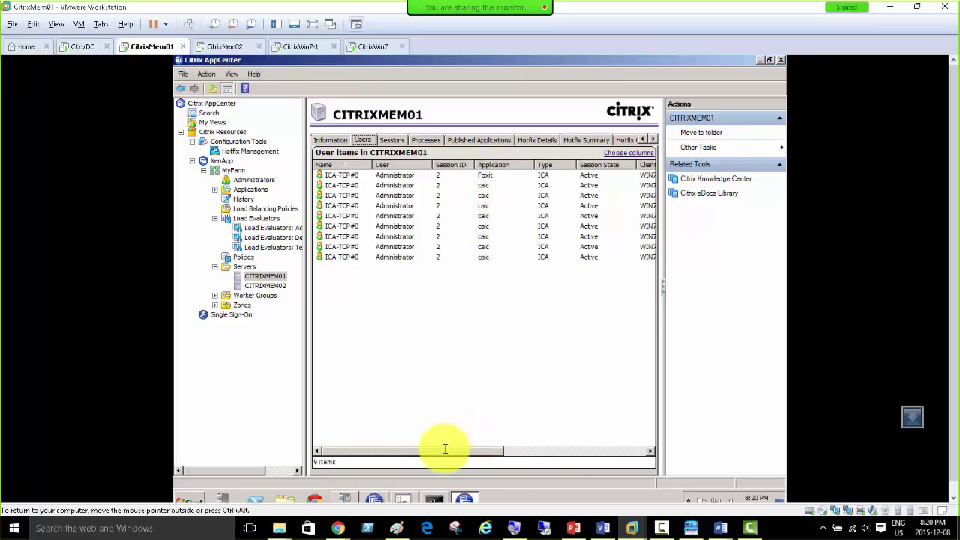
{"action": "left_click_drag", "start_coordinate": [445, 448], "coordinate": [364, 440]}
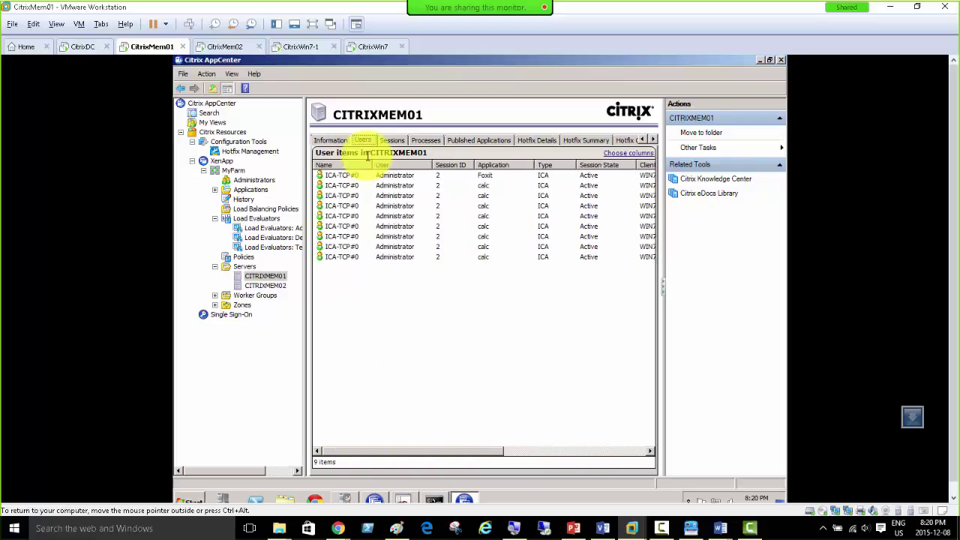
{"action": "left_click", "coordinate": [391, 140]}
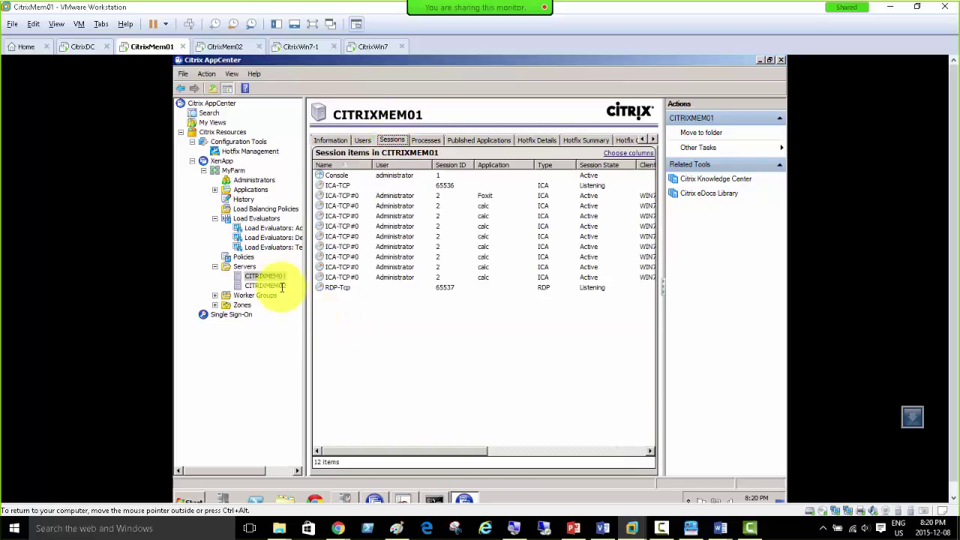
Step: Check the client VMs and the farm load of 100 on both servers, then reopen Testing Full Load's settings
{"action": "left_click", "coordinate": [302, 47]}
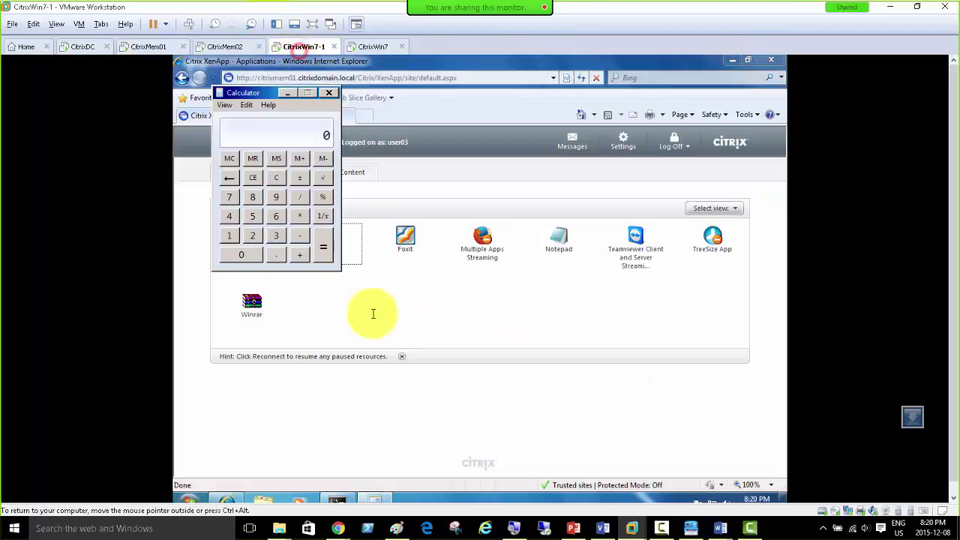
{"action": "left_click", "coordinate": [375, 499]}
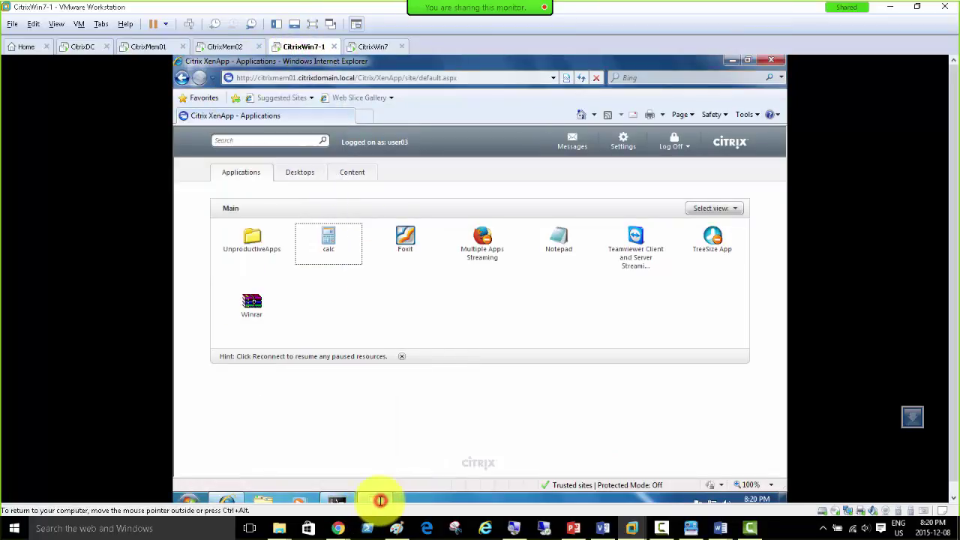
{"action": "left_click", "coordinate": [225, 46]}
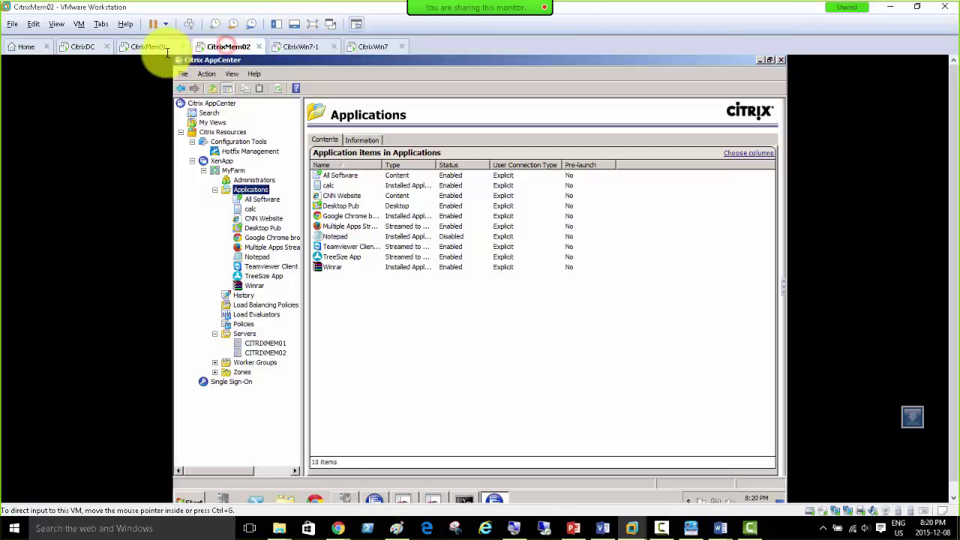
{"action": "left_click", "coordinate": [150, 47]}
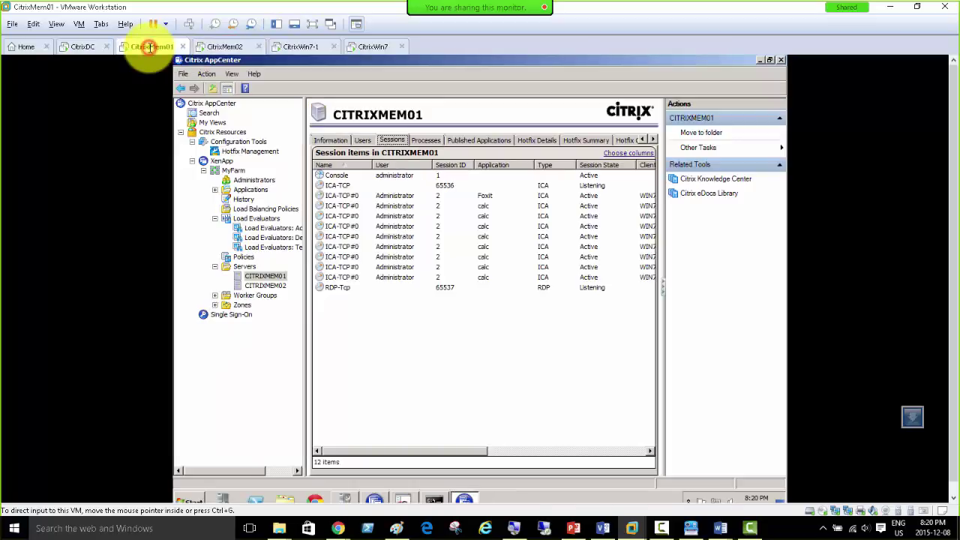
{"action": "left_click", "coordinate": [434, 498]}
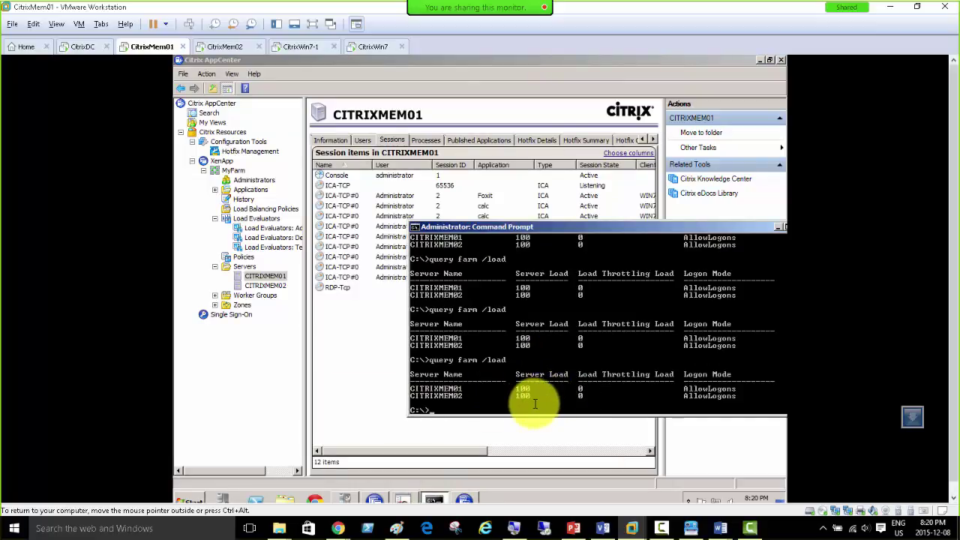
{"action": "left_click", "coordinate": [270, 247]}
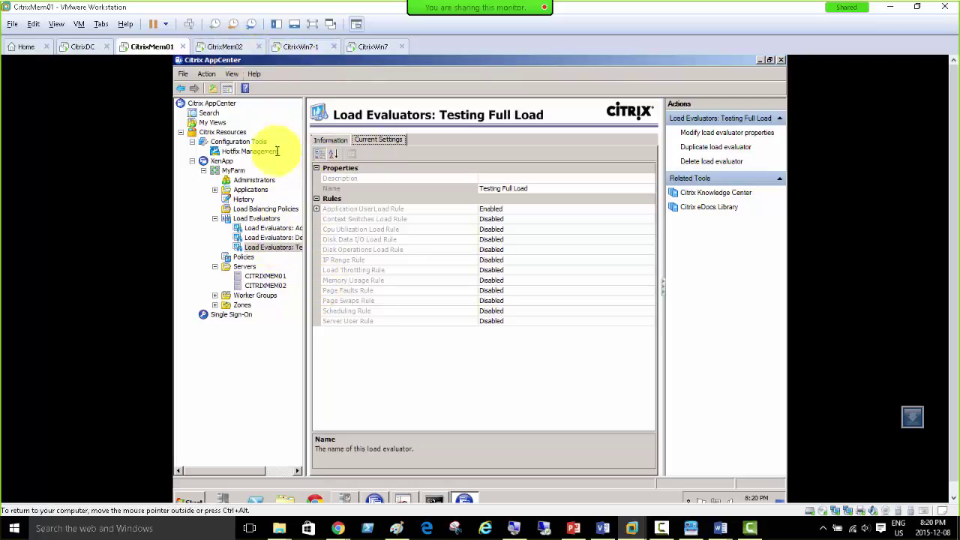
Step: Review the existing load evaluators and their application usage, then start a new load evaluator
{"action": "left_click", "coordinate": [267, 218]}
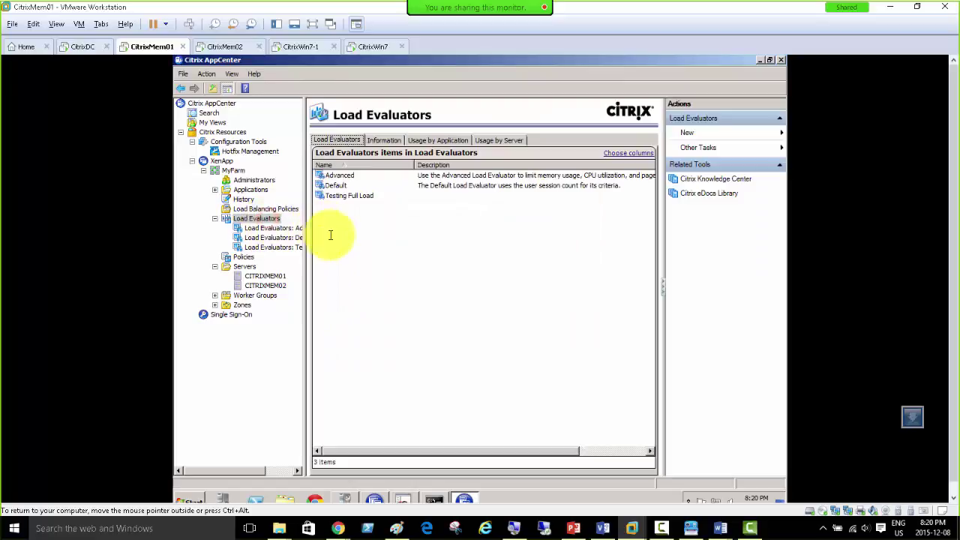
{"action": "left_click", "coordinate": [438, 140]}
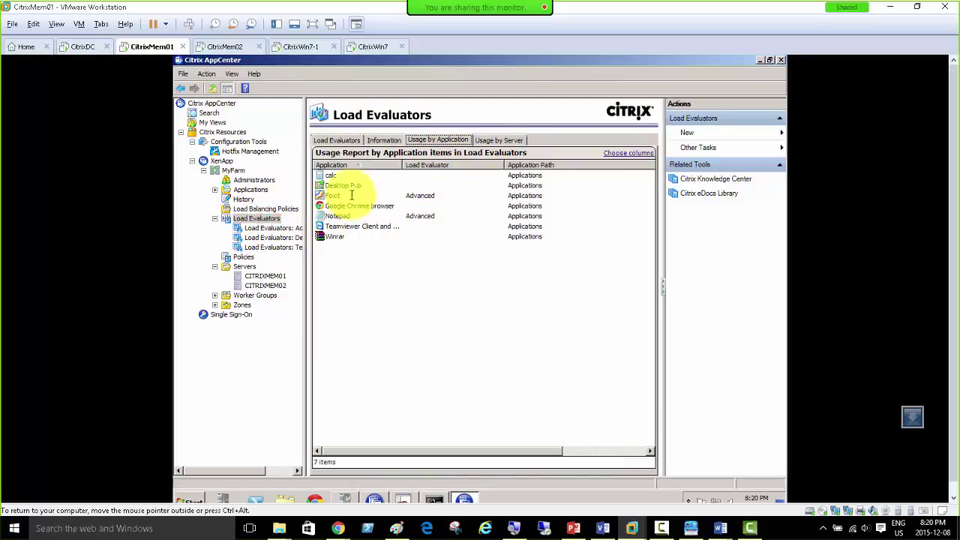
{"action": "right_click", "coordinate": [251, 218]}
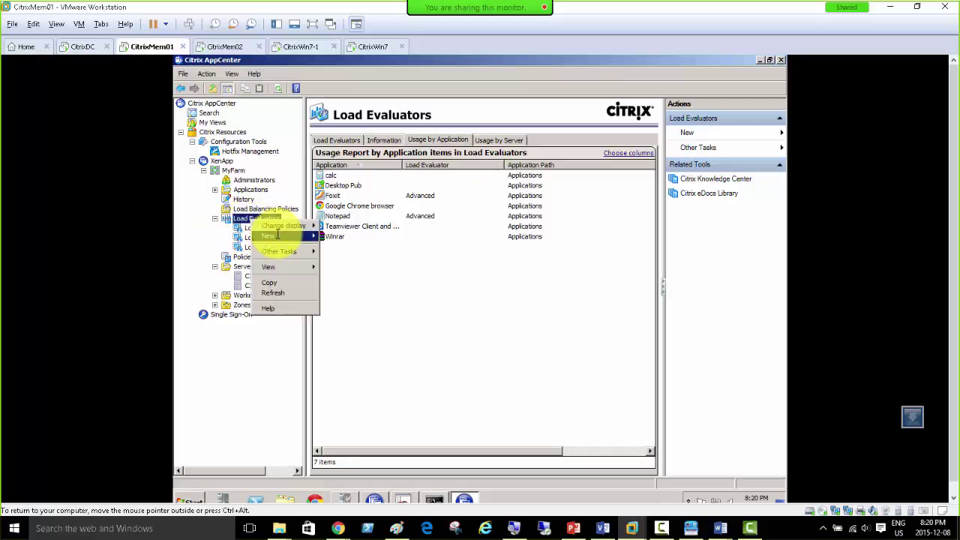
{"action": "left_click", "coordinate": [342, 237]}
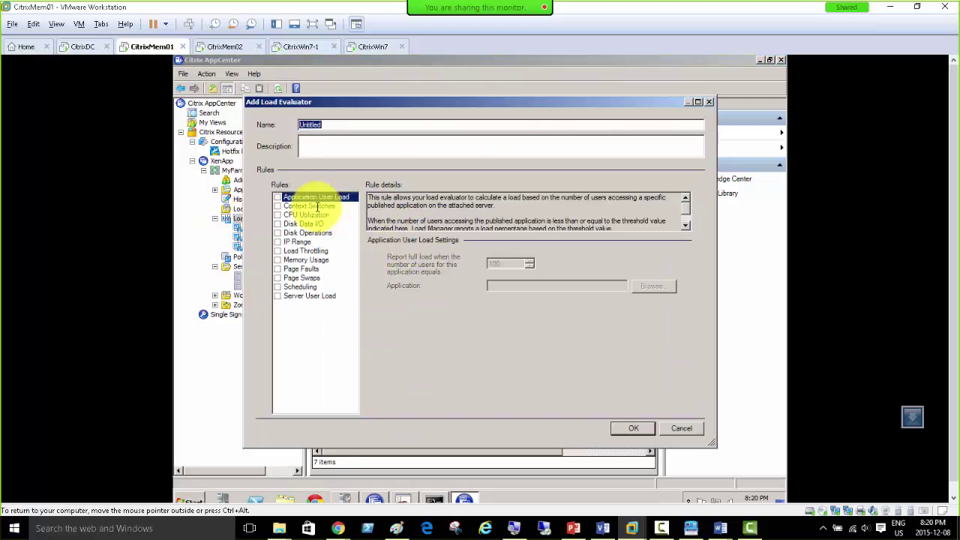
Step: Read the Context Switches, CPU Utilization, Disk Data I/O, Disk Operations, IP Range and Load Throttling rule details
{"action": "left_click", "coordinate": [319, 206]}
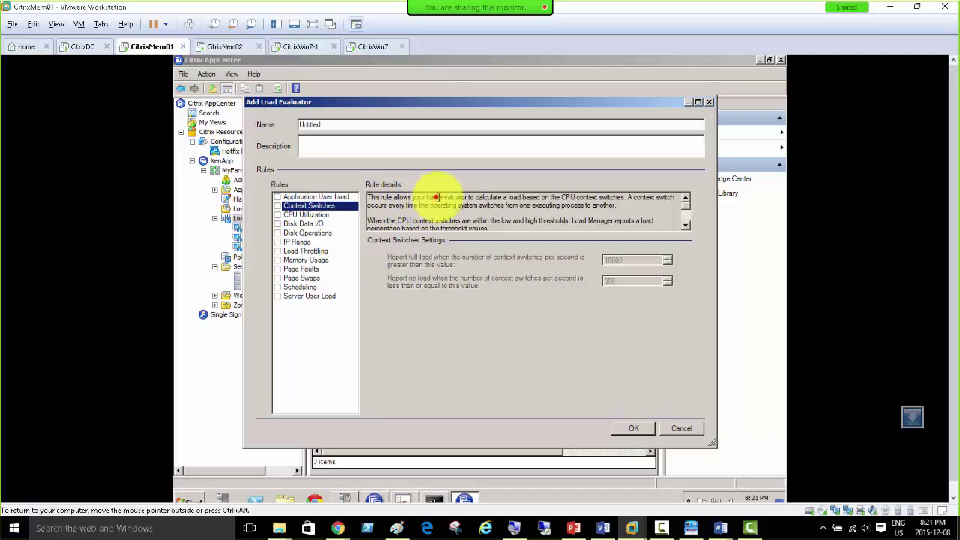
{"action": "left_click_drag", "start_coordinate": [435, 197], "coordinate": [622, 207]}
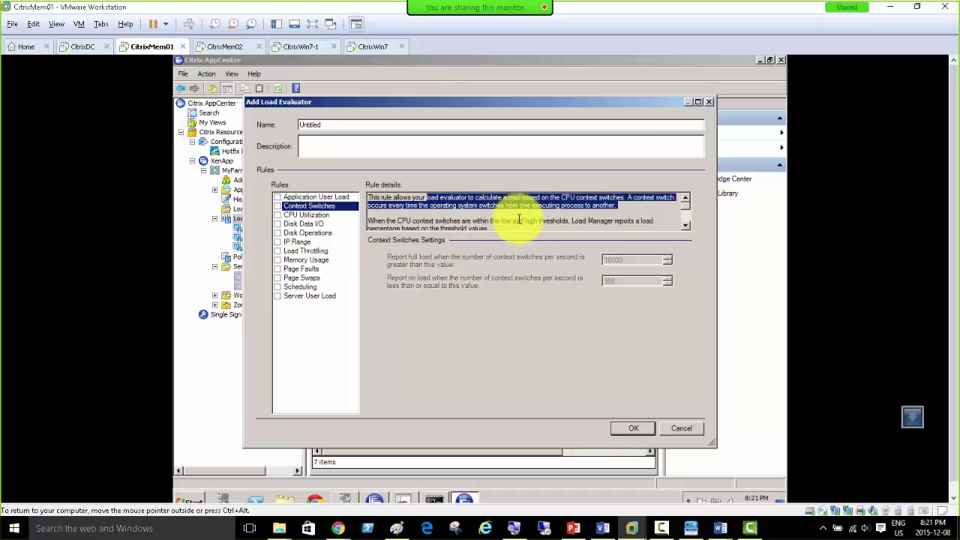
{"action": "left_click", "coordinate": [310, 215]}
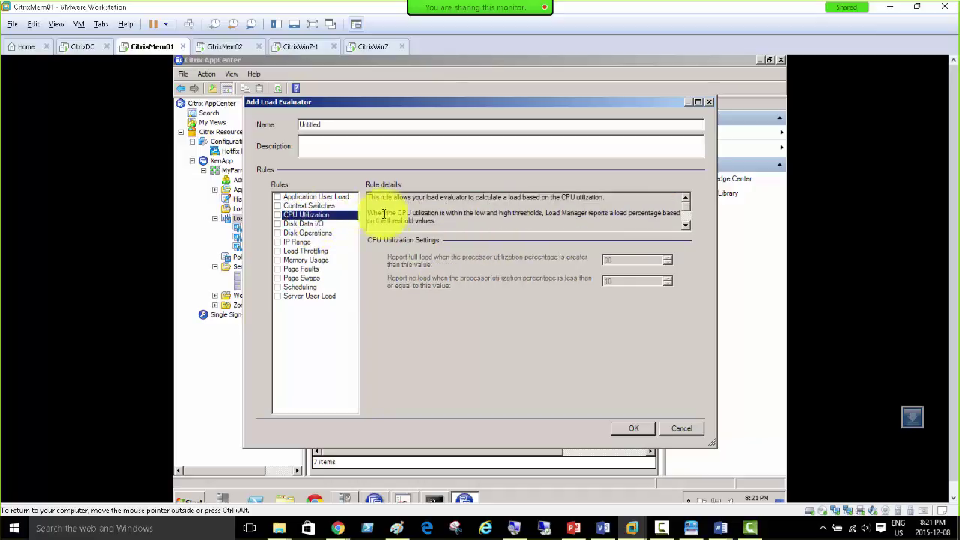
{"action": "left_click", "coordinate": [315, 224]}
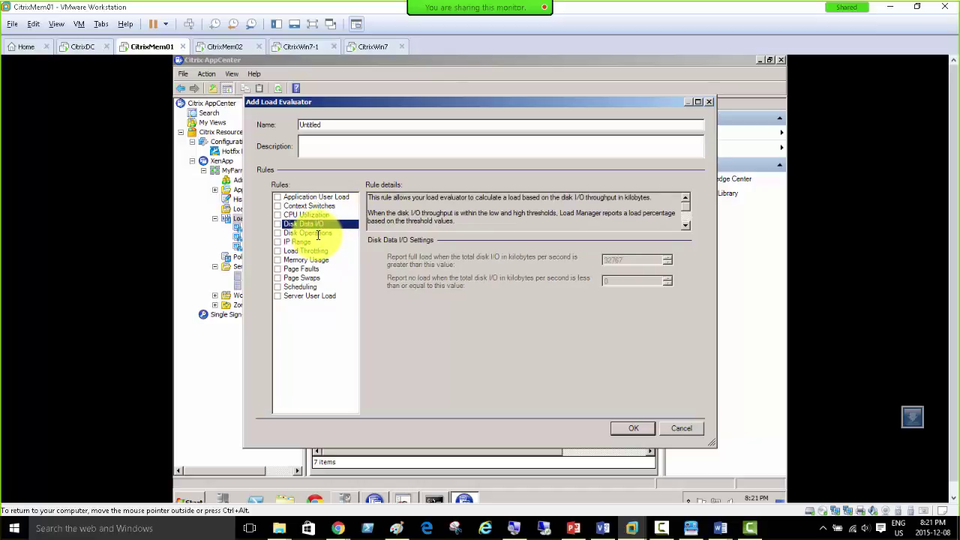
{"action": "left_click", "coordinate": [315, 234]}
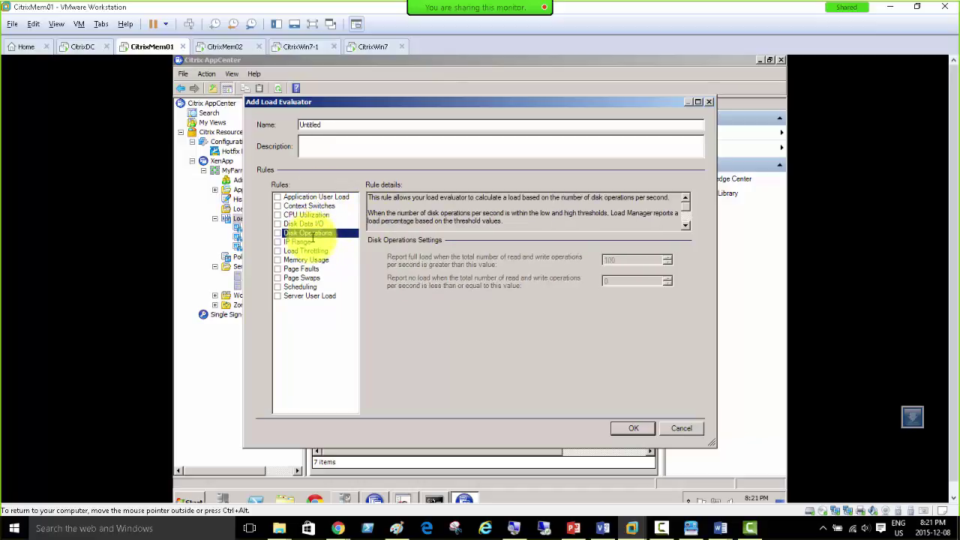
{"action": "left_click", "coordinate": [303, 241]}
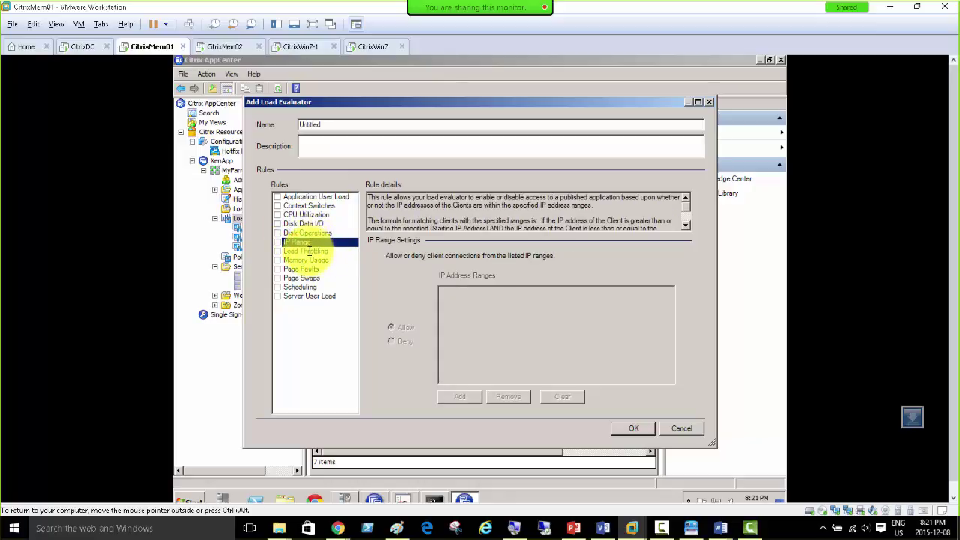
{"action": "left_click", "coordinate": [315, 251]}
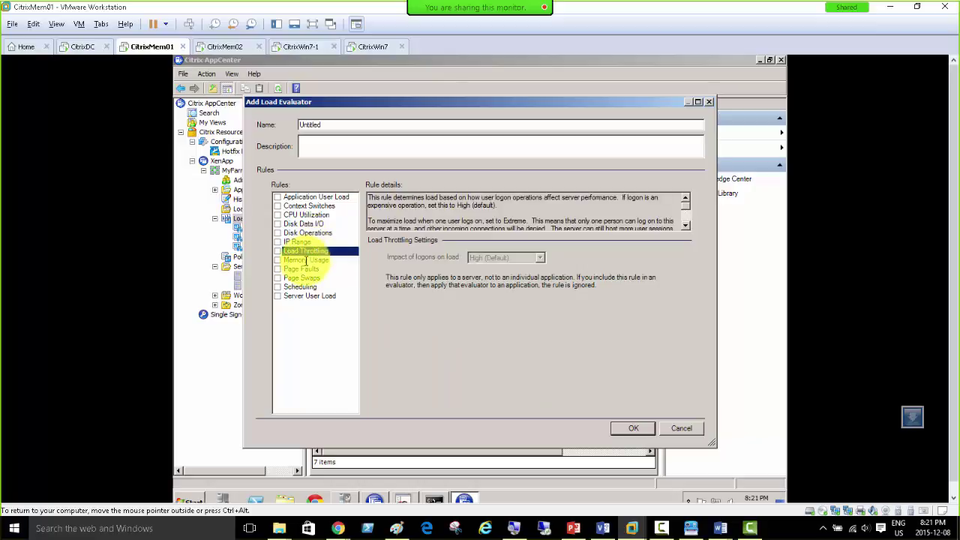
Step: Review the Memory Usage, Page Faults, Page Swaps and Scheduling rules, leaving Scheduling disabled
{"action": "left_click", "coordinate": [305, 261]}
{"action": "left_click", "coordinate": [307, 268]}
{"action": "left_click", "coordinate": [307, 278]}
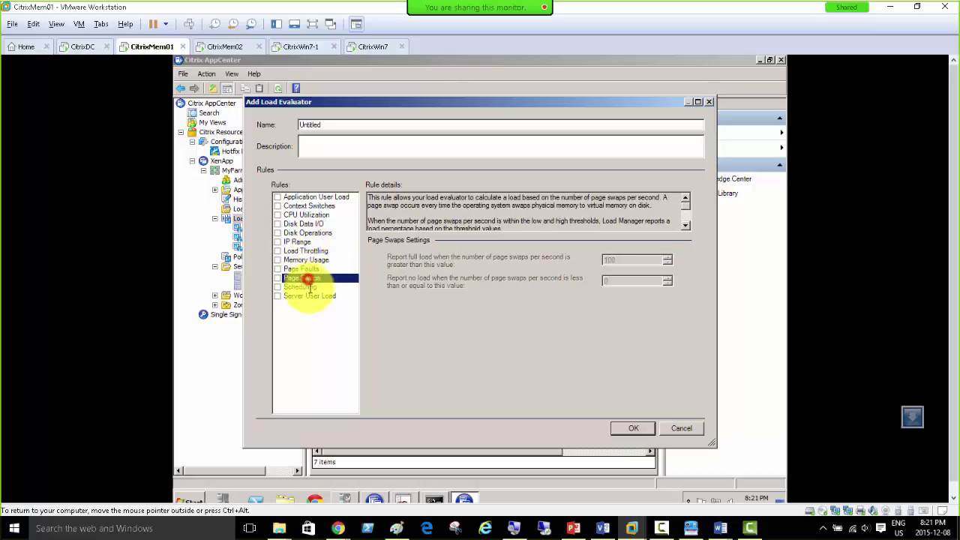
{"action": "left_click", "coordinate": [307, 286]}
{"action": "double_click", "coordinate": [309, 288]}
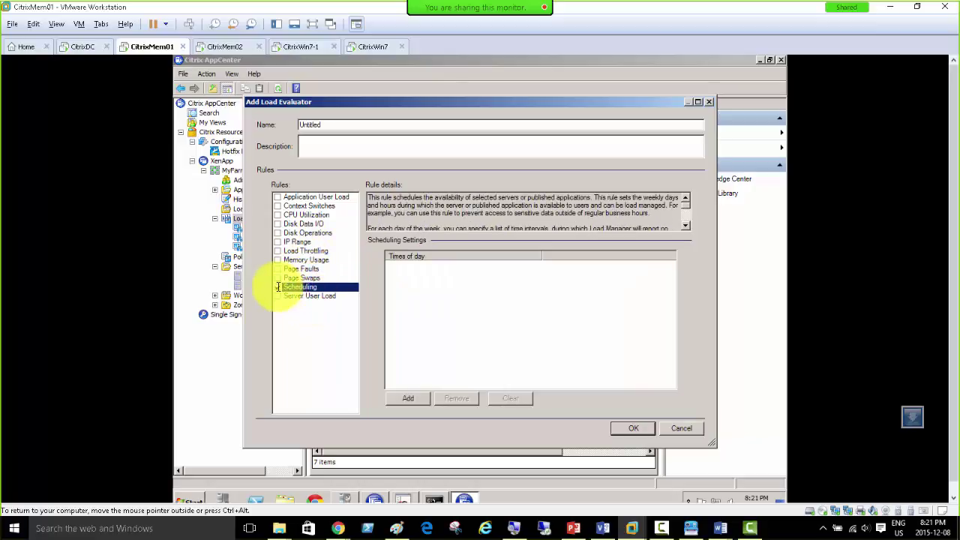
{"action": "left_click", "coordinate": [277, 288]}
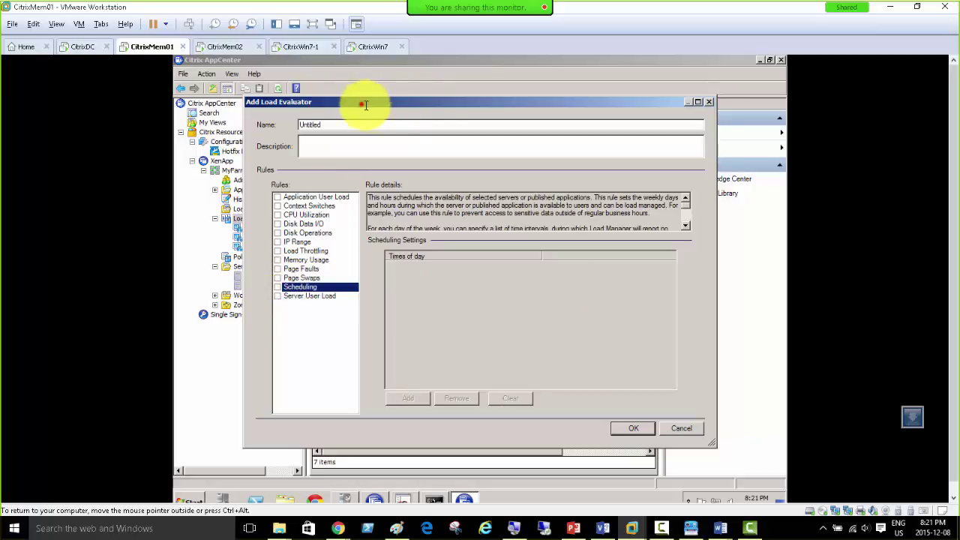
{"action": "left_click_drag", "start_coordinate": [364, 101], "coordinate": [480, 125]}
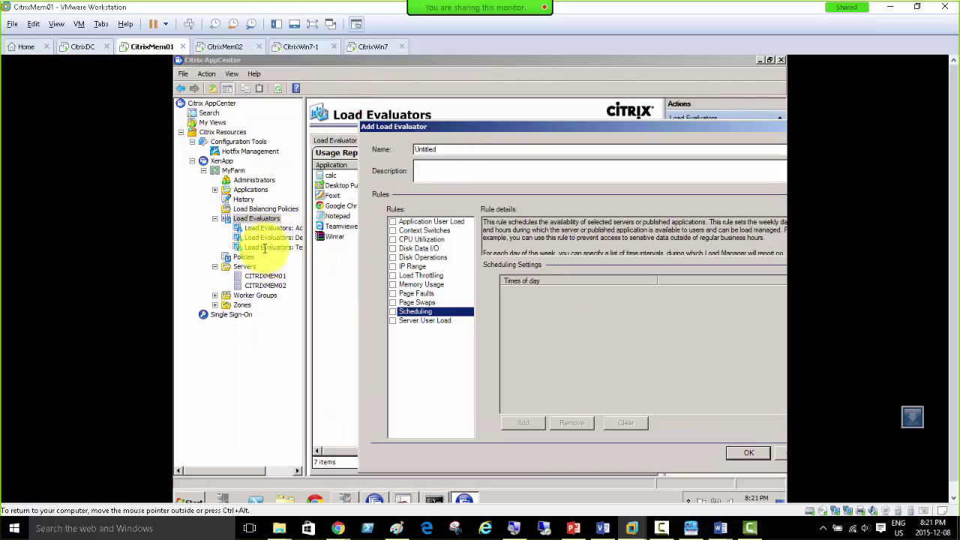
{"action": "left_click", "coordinate": [367, 47]}
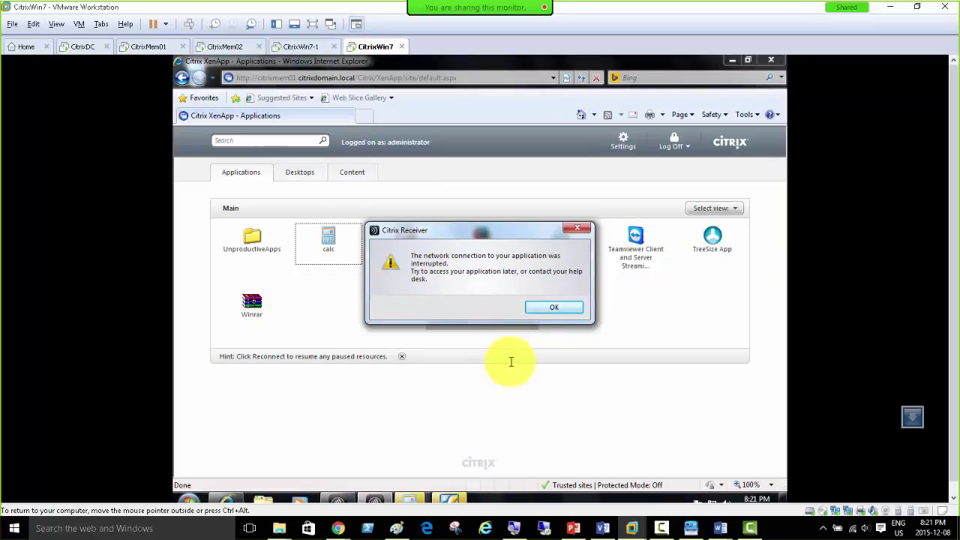
{"action": "left_click", "coordinate": [552, 308]}
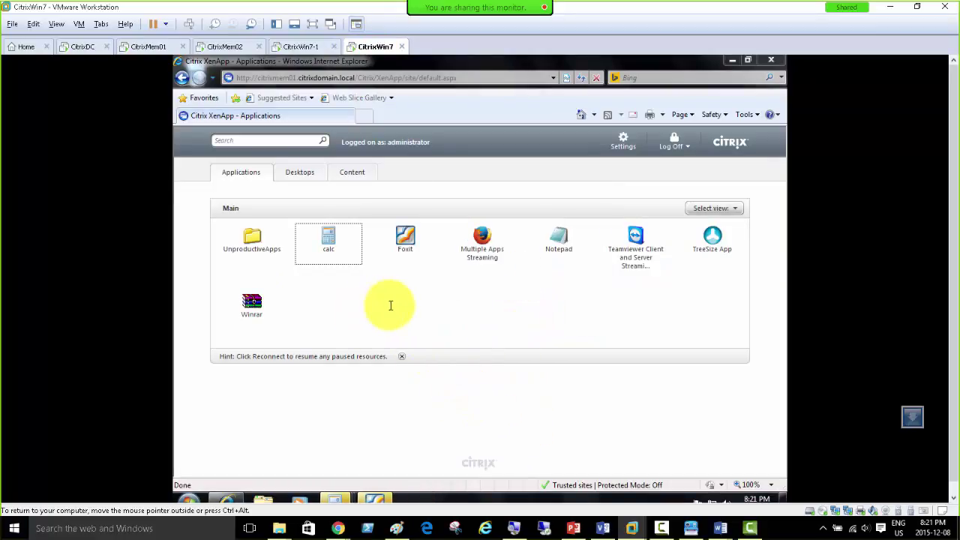
{"action": "left_click", "coordinate": [364, 317]}
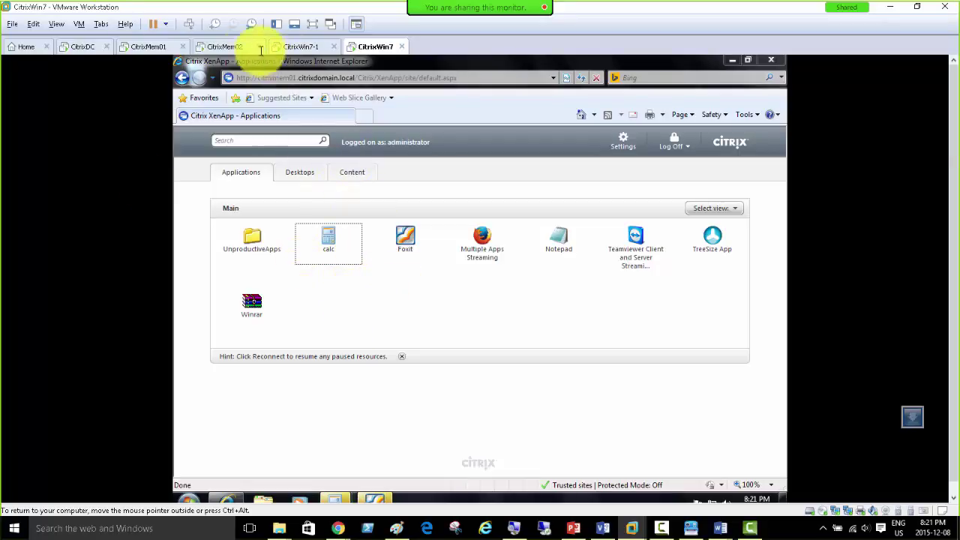
{"action": "left_click", "coordinate": [300, 47]}
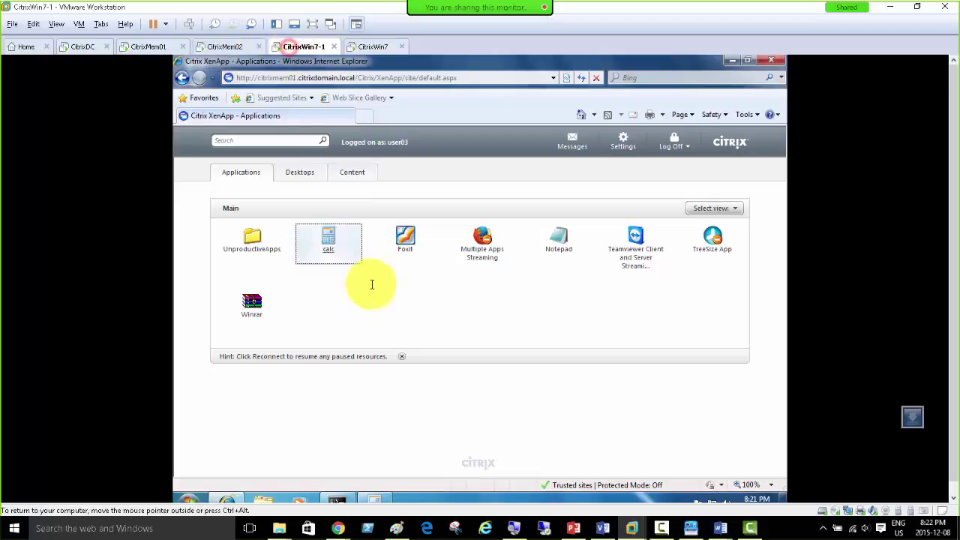
{"action": "left_click", "coordinate": [367, 500]}
{"action": "left_click", "coordinate": [375, 48]}
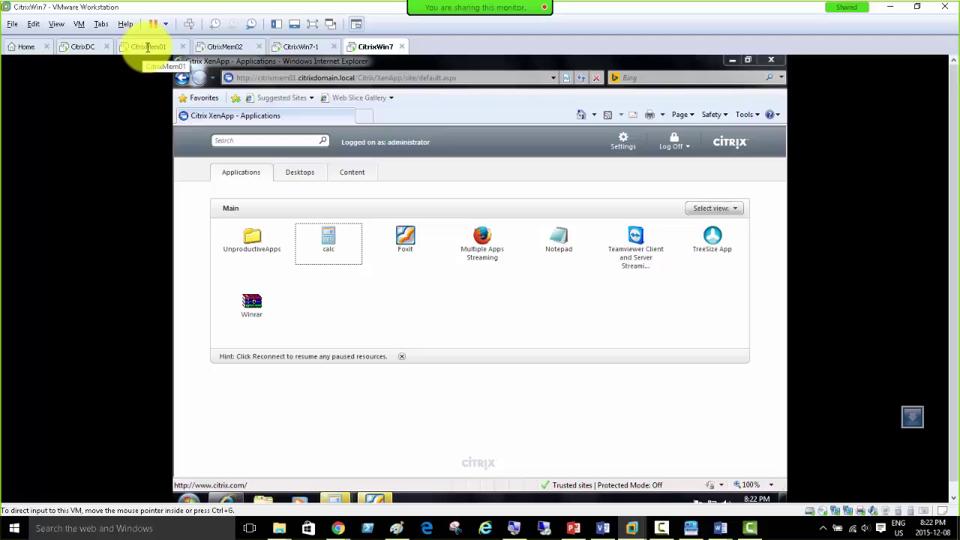
{"action": "left_click", "coordinate": [147, 48]}
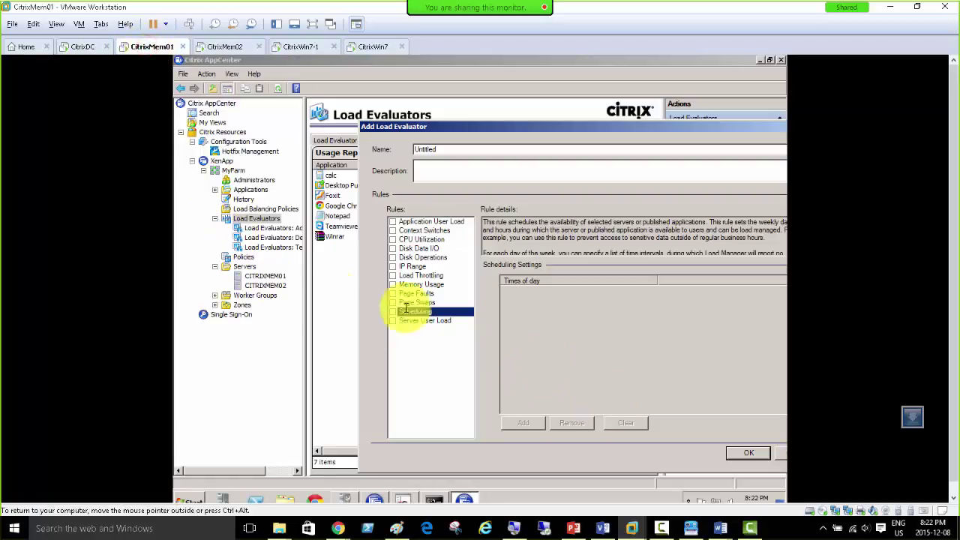
{"action": "left_click", "coordinate": [296, 46]}
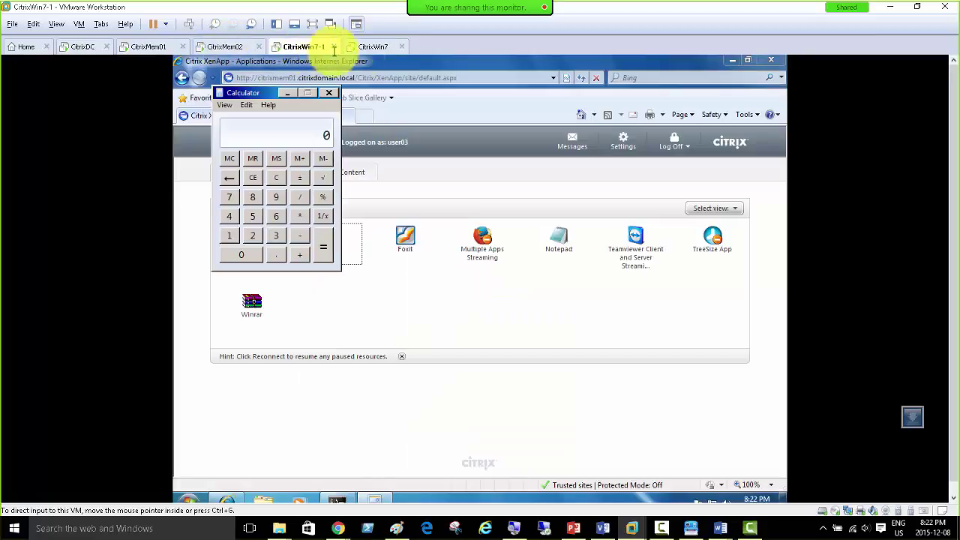
{"action": "left_click", "coordinate": [131, 47]}
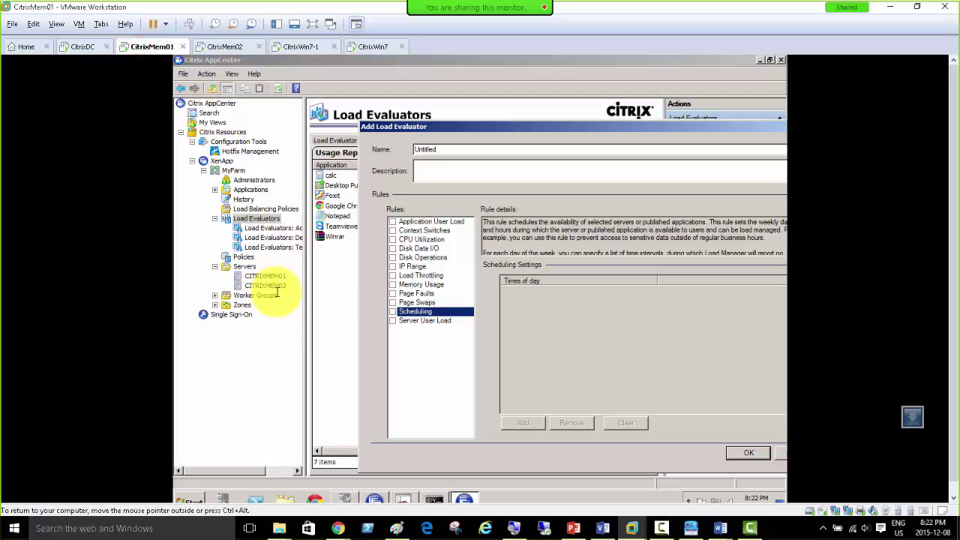
{"action": "left_click", "coordinate": [295, 47]}
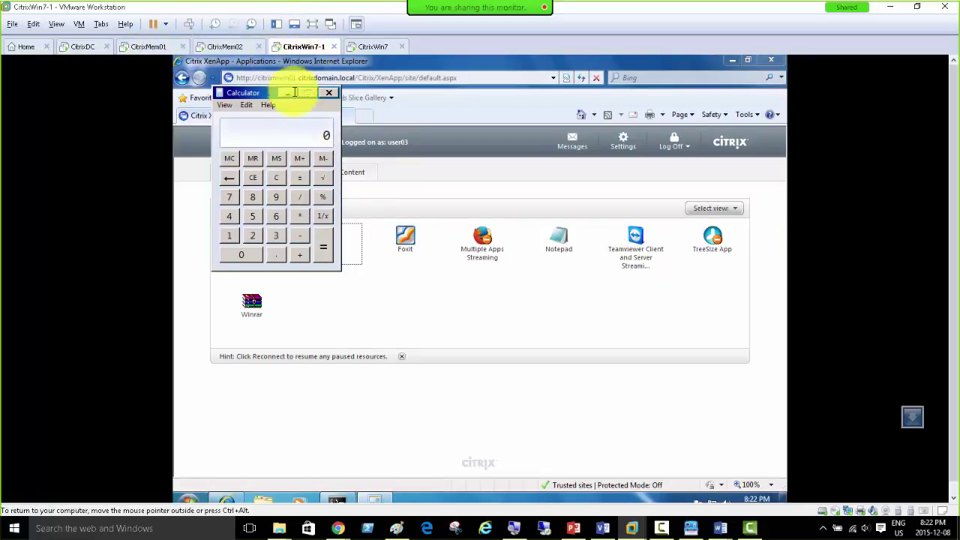
{"action": "left_click", "coordinate": [228, 46]}
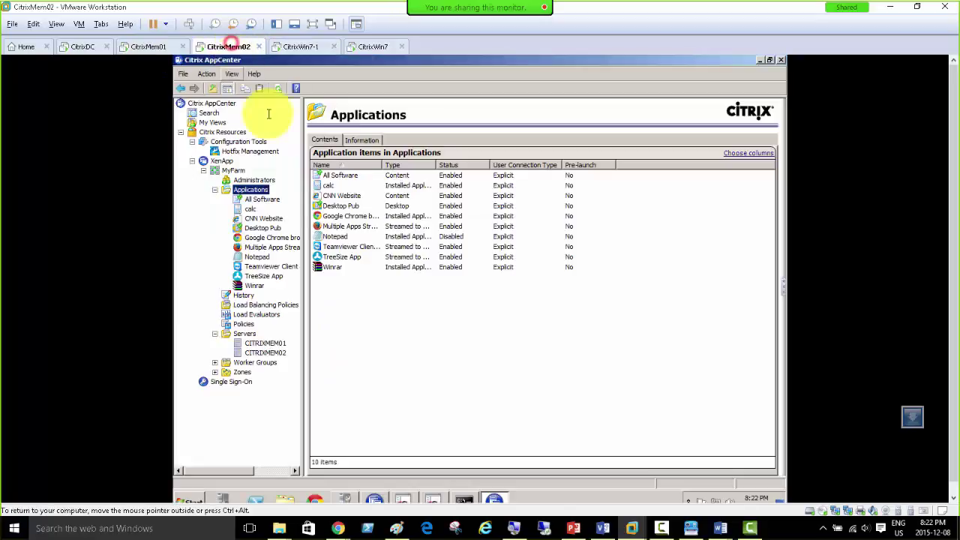
{"action": "left_click", "coordinate": [373, 47]}
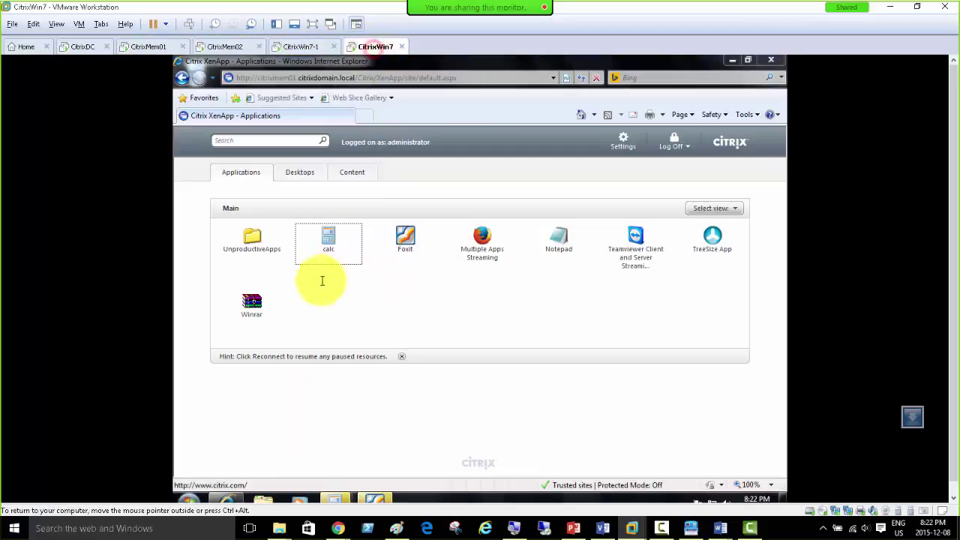
{"action": "mouse_move", "coordinate": [342, 501]}
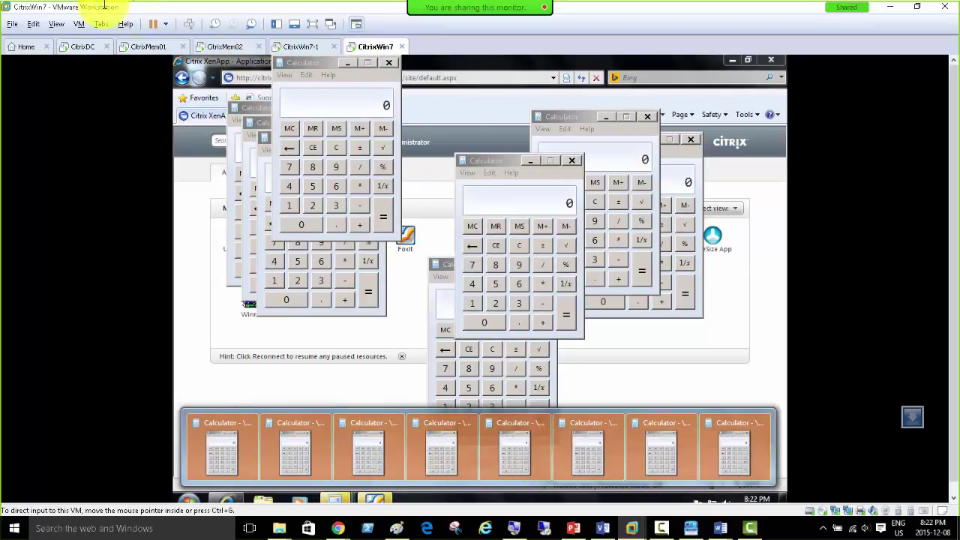
{"action": "left_click", "coordinate": [387, 63]}
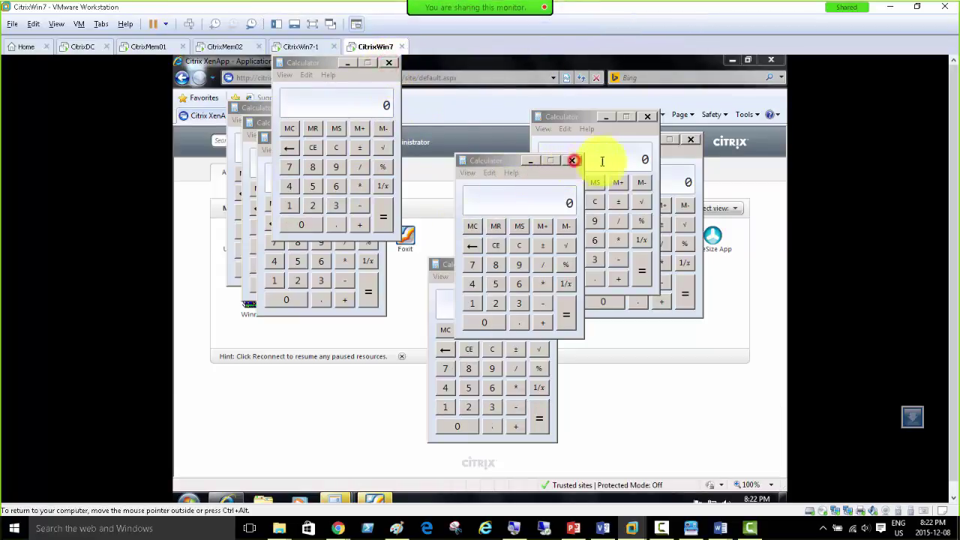
{"action": "left_click", "coordinate": [143, 46]}
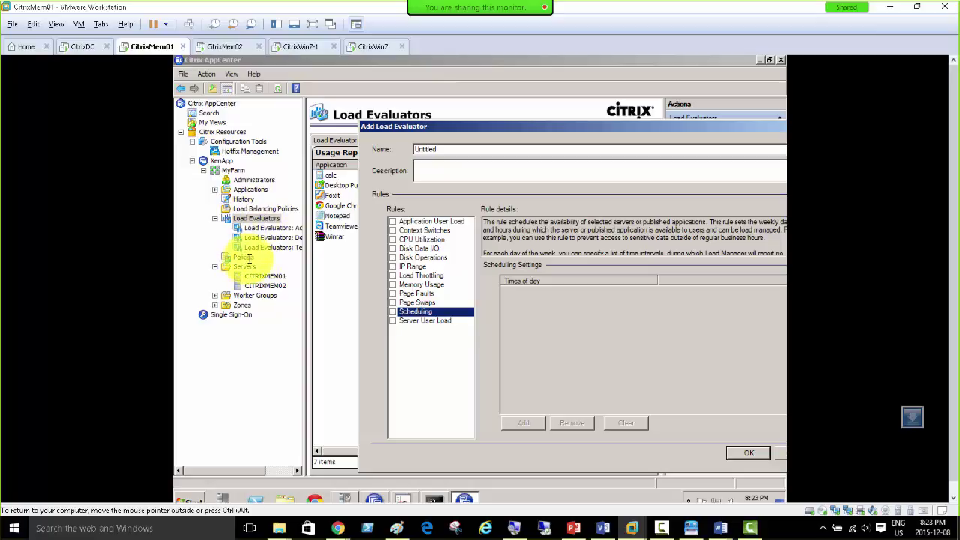
Step: Read the Server User Load rule details, including its threshold and valid range
{"action": "left_click", "coordinate": [417, 321]}
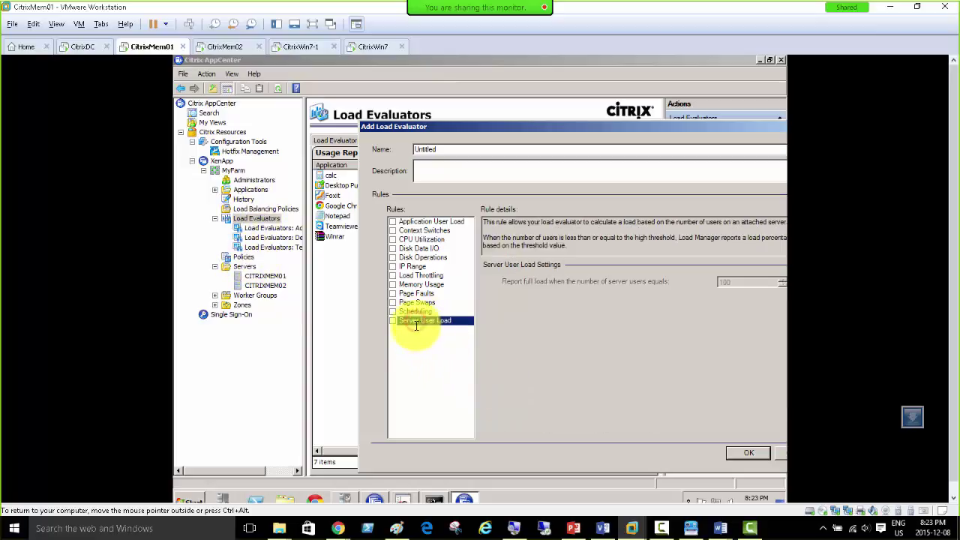
{"action": "left_click_drag", "start_coordinate": [519, 129], "coordinate": [411, 102]}
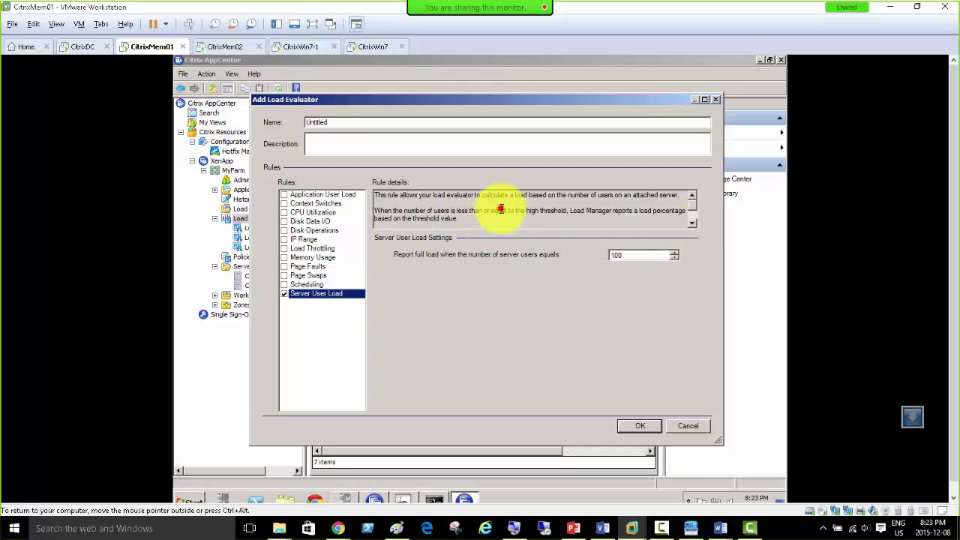
{"action": "left_click_drag", "start_coordinate": [500, 209], "coordinate": [460, 190]}
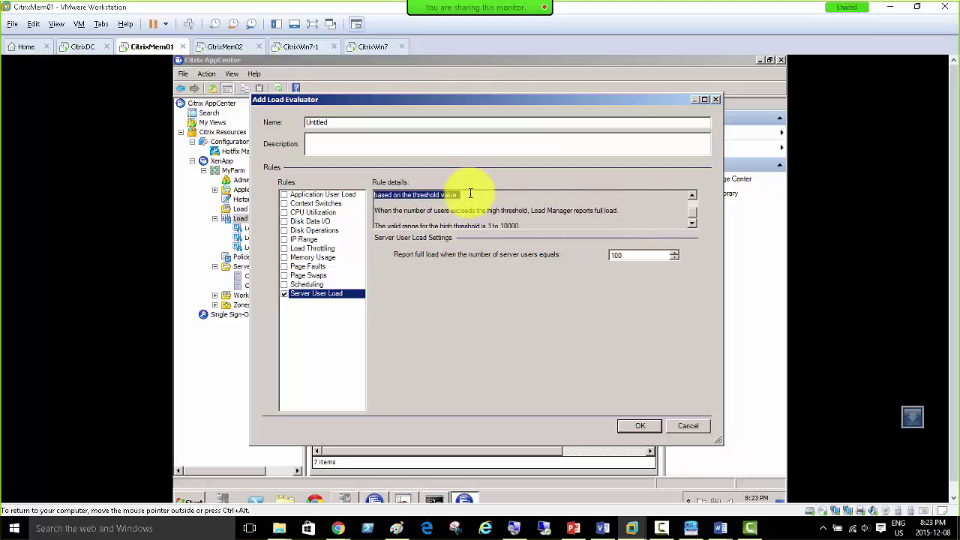
{"action": "left_click_drag", "start_coordinate": [406, 210], "coordinate": [621, 211]}
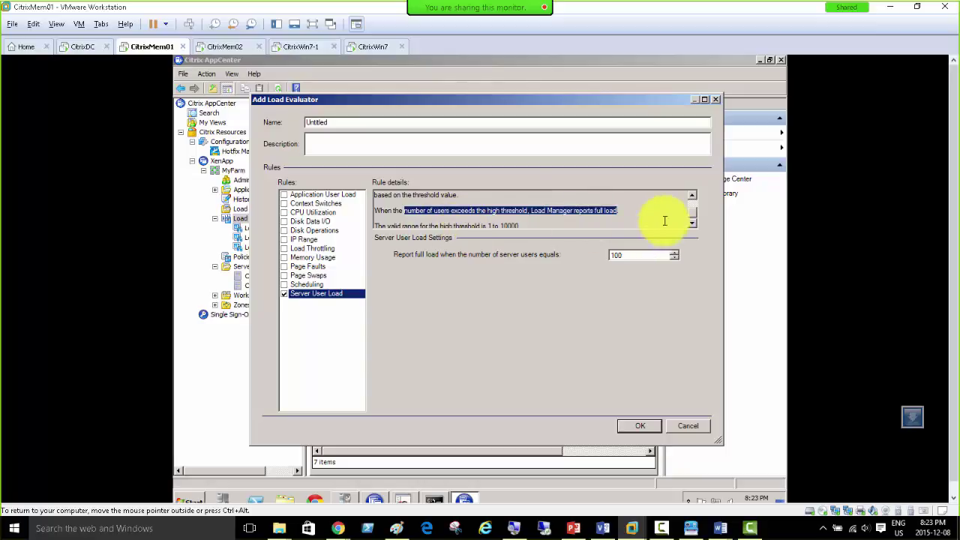
{"action": "left_click", "coordinate": [691, 222]}
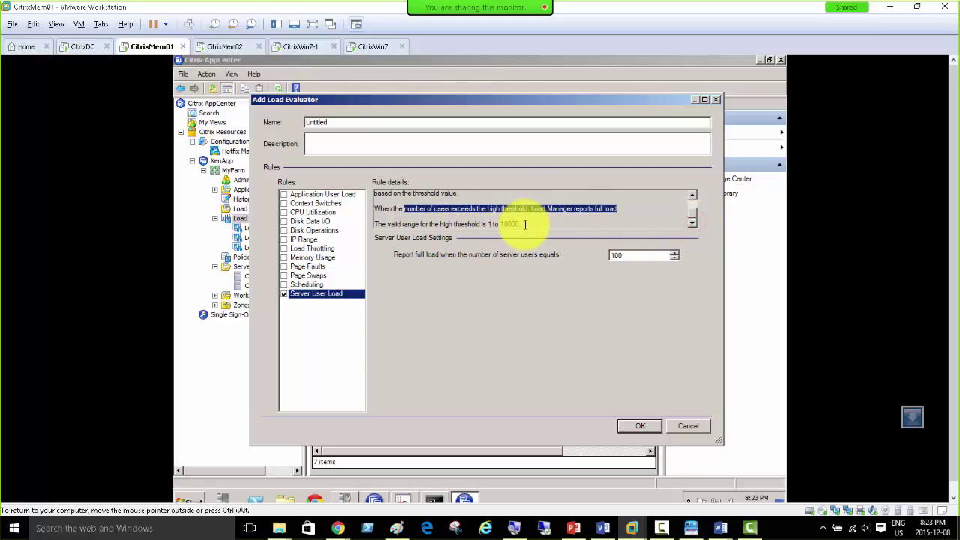
{"action": "left_click_drag", "start_coordinate": [526, 223], "coordinate": [375, 224]}
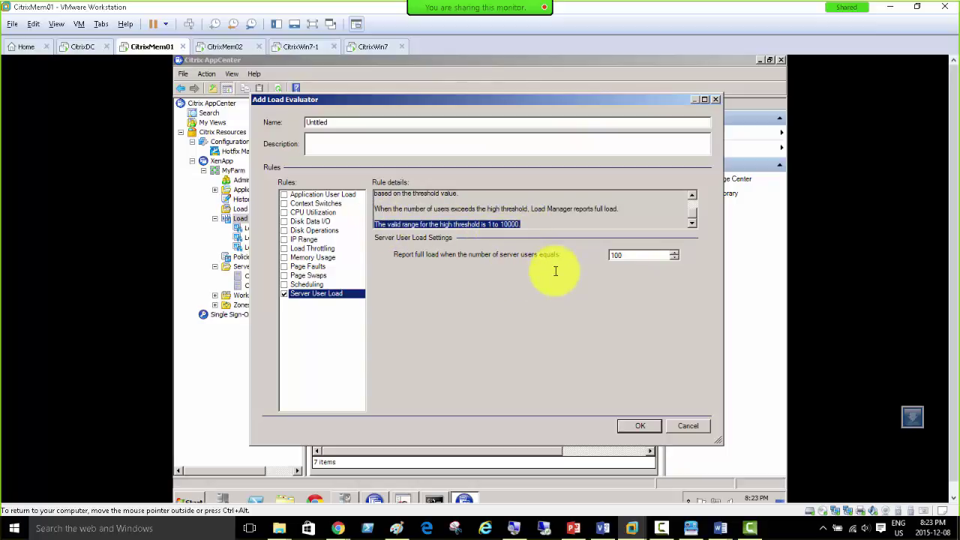
Step: Leave Server User Load unchecked and bring the farm load query results back into view
{"action": "left_click", "coordinate": [294, 294]}
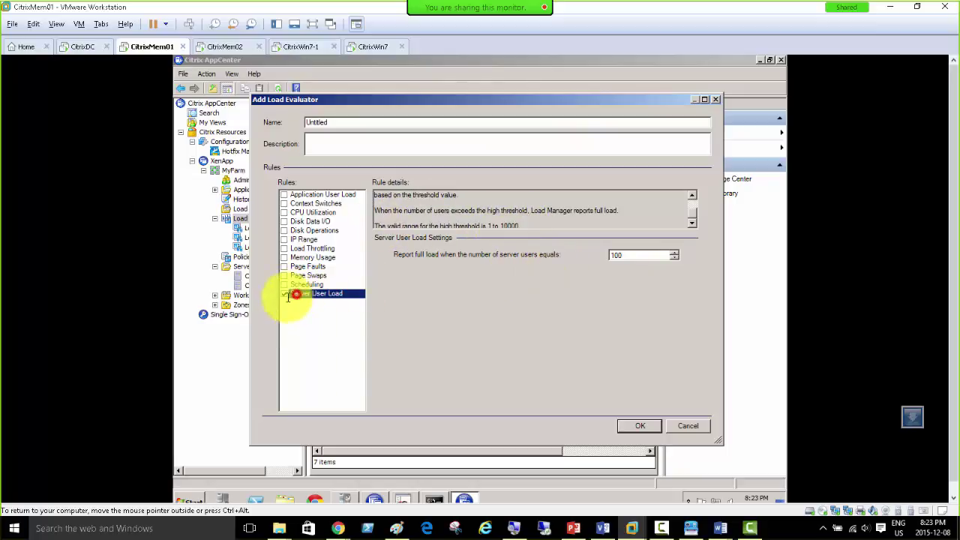
{"action": "left_click", "coordinate": [284, 294]}
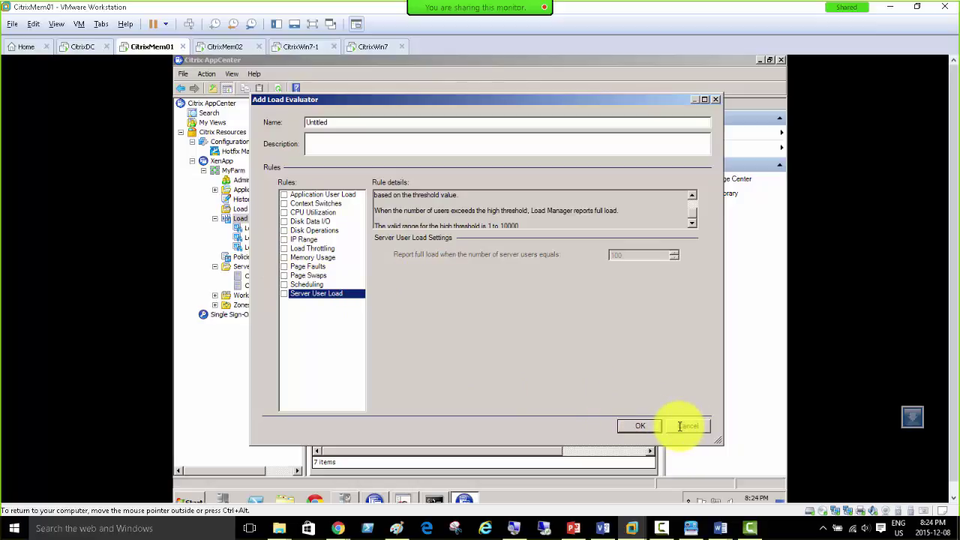
{"action": "left_click", "coordinate": [433, 498]}
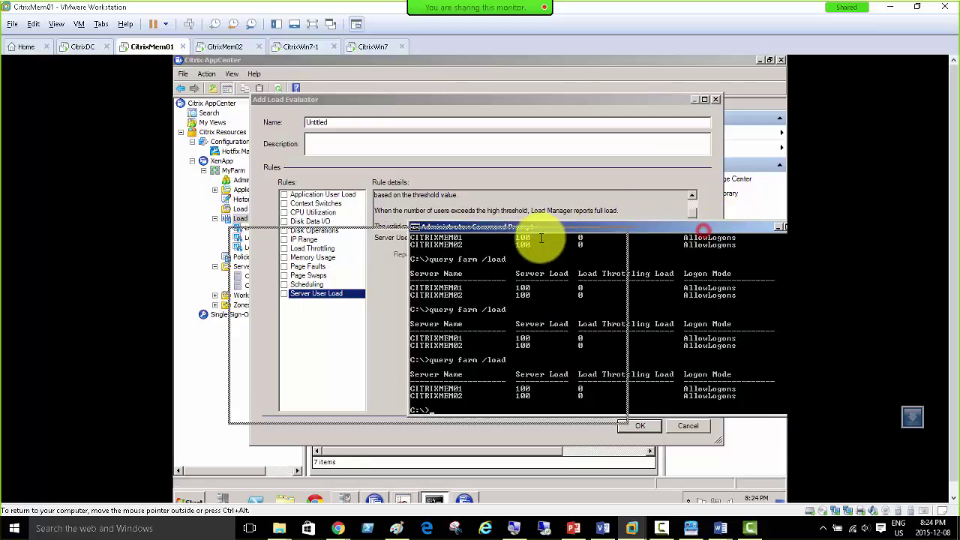
Step: Hide the command prompt and cancel the Untitled load evaluator
{"action": "left_click_drag", "start_coordinate": [696, 227], "coordinate": [598, 239]}
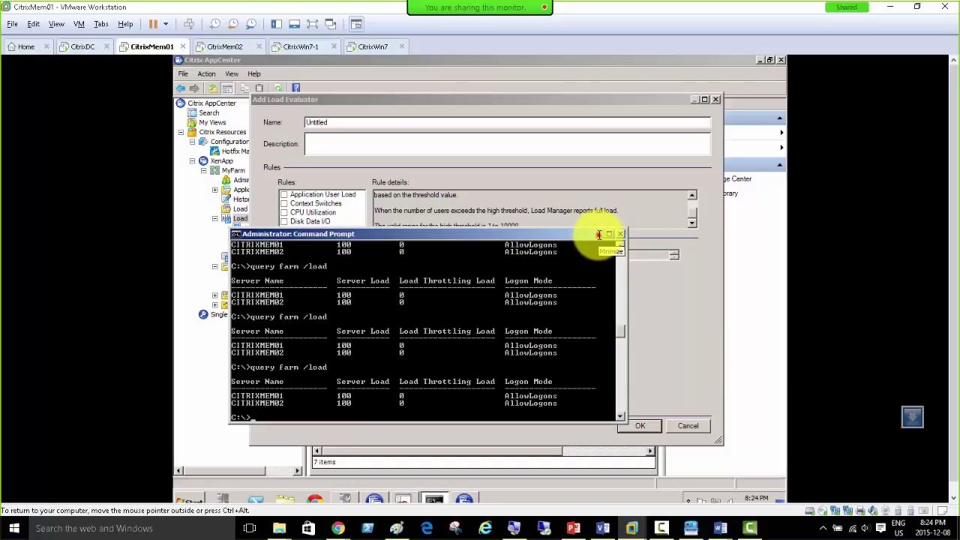
{"action": "left_click", "coordinate": [598, 235]}
{"action": "left_click", "coordinate": [691, 425]}
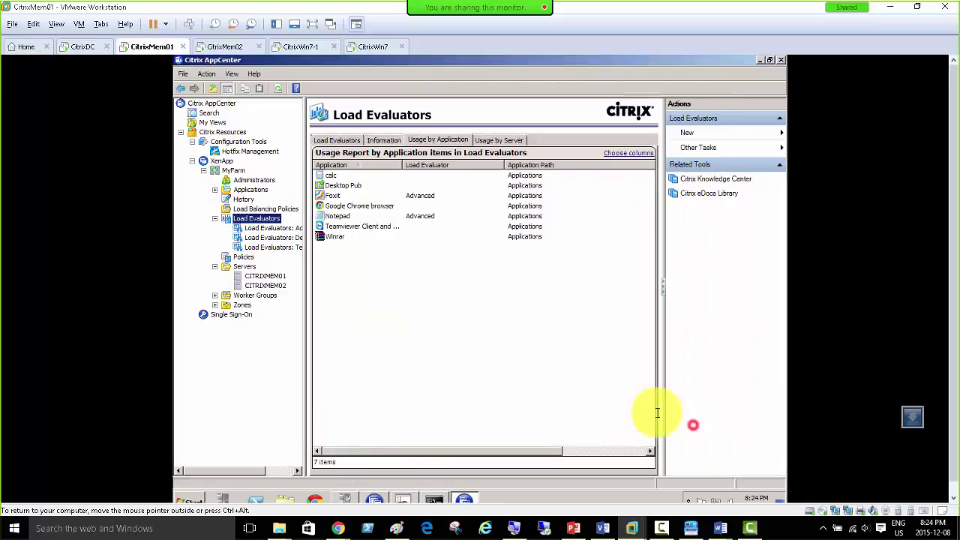
Step: Browse the Advanced and Default evaluators, then show CITRIXMEM01's 12 sessions
{"action": "left_click", "coordinate": [257, 229]}
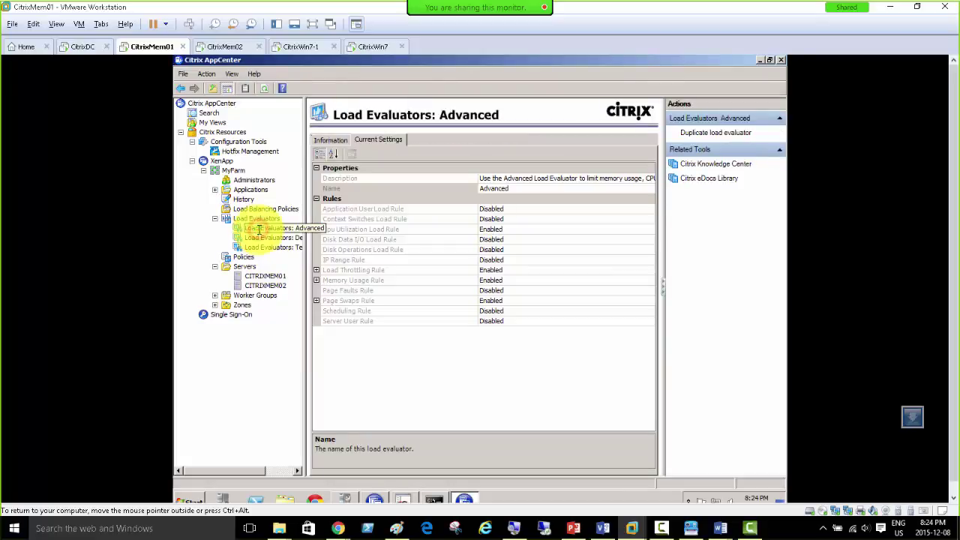
{"action": "left_click", "coordinate": [266, 238]}
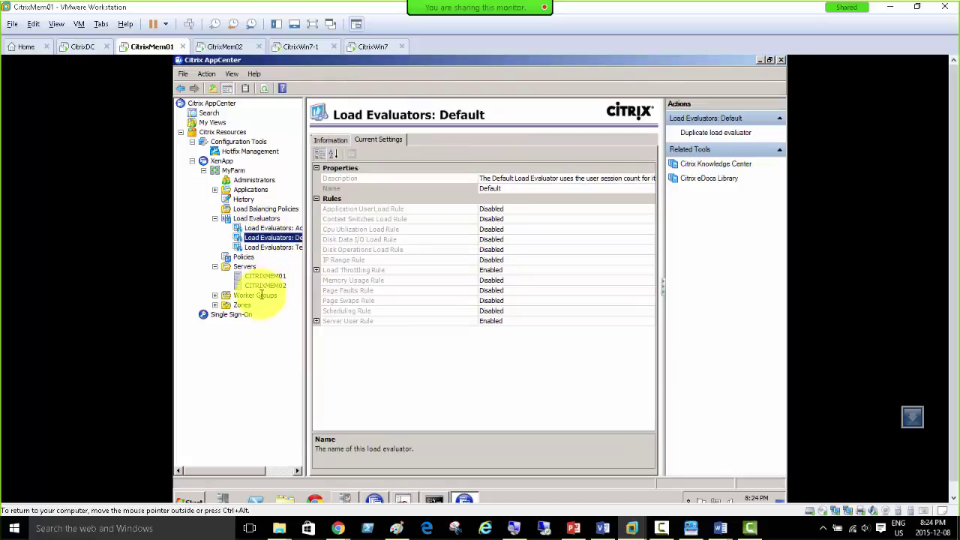
{"action": "left_click", "coordinate": [265, 276]}
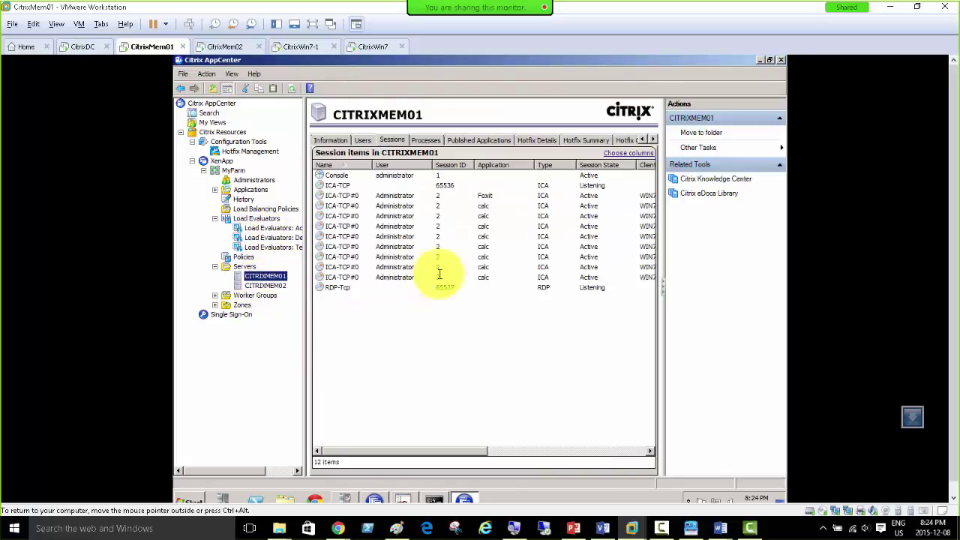
Step: Select the calc sessions on CITRIXMEM01 and check the CitrixWin7-1 and CitrixWin7 clients
{"action": "left_click", "coordinate": [401, 203]}
{"action": "left_click", "coordinate": [404, 268], "text": "shift"}
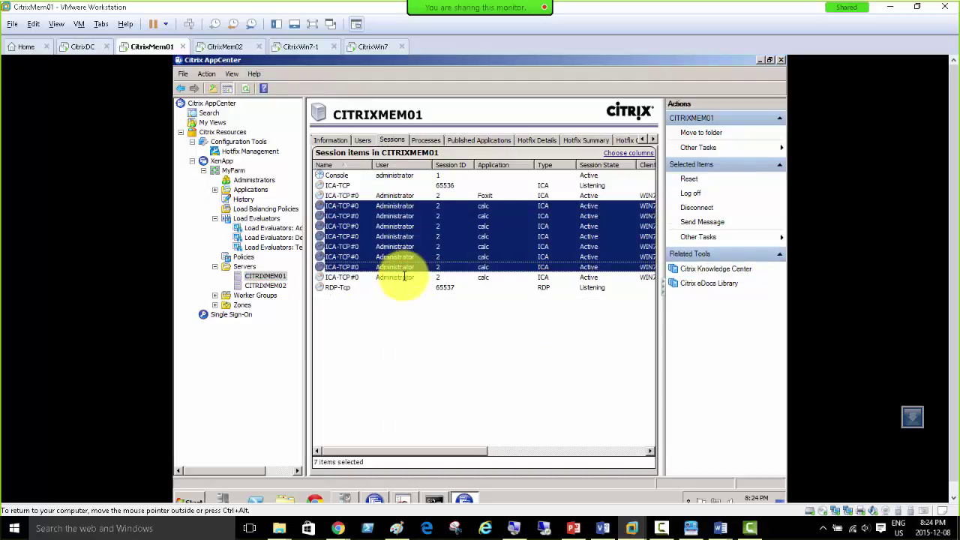
{"action": "left_click", "coordinate": [404, 276], "text": "shift"}
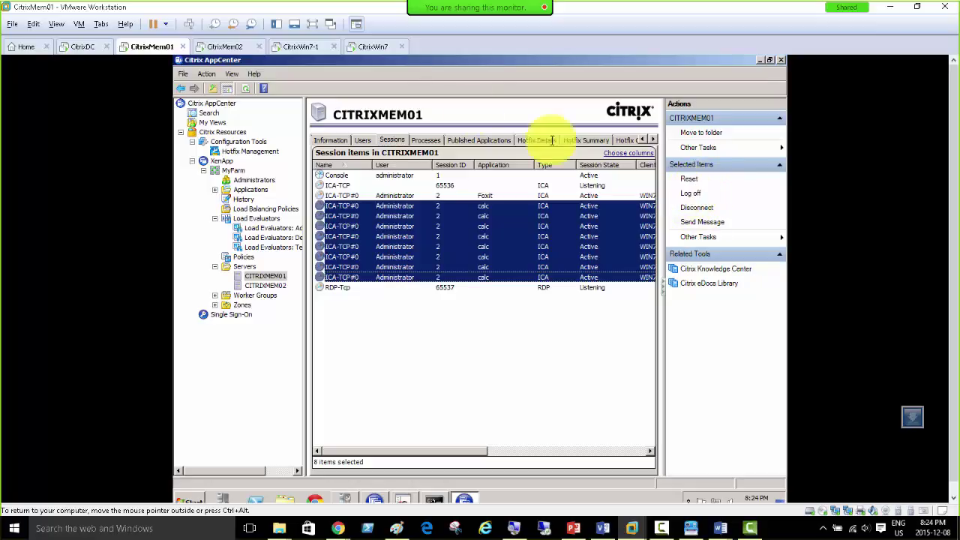
{"action": "left_click", "coordinate": [300, 46]}
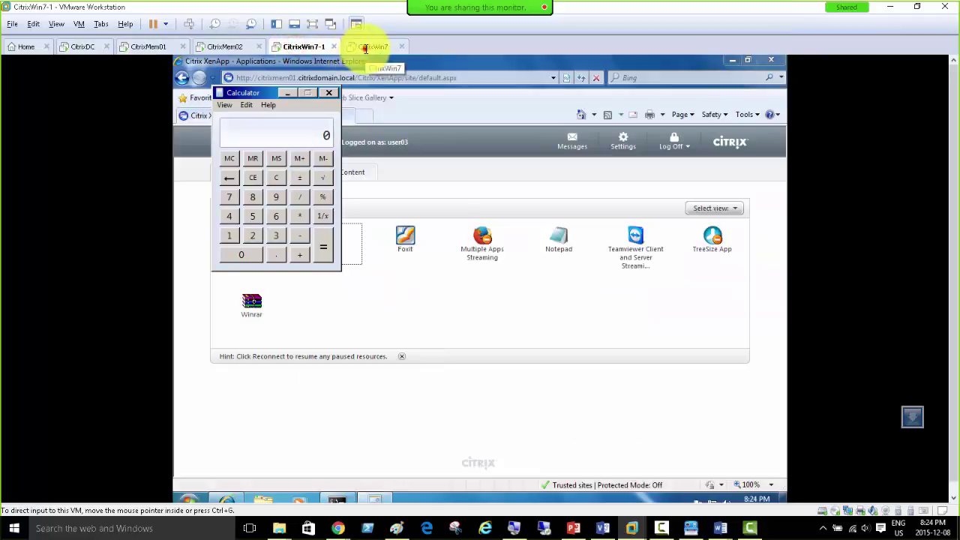
{"action": "left_click", "coordinate": [365, 48]}
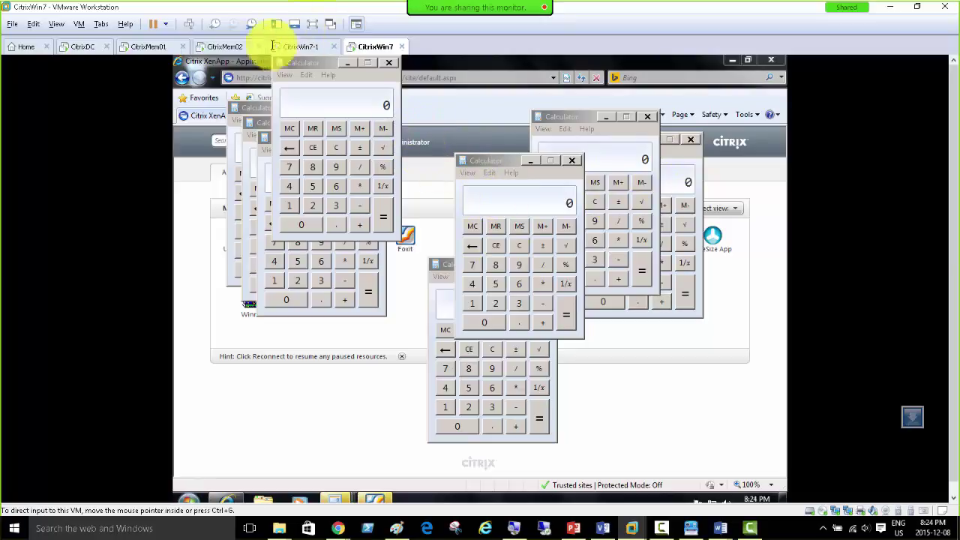
{"action": "left_click", "coordinate": [139, 47]}
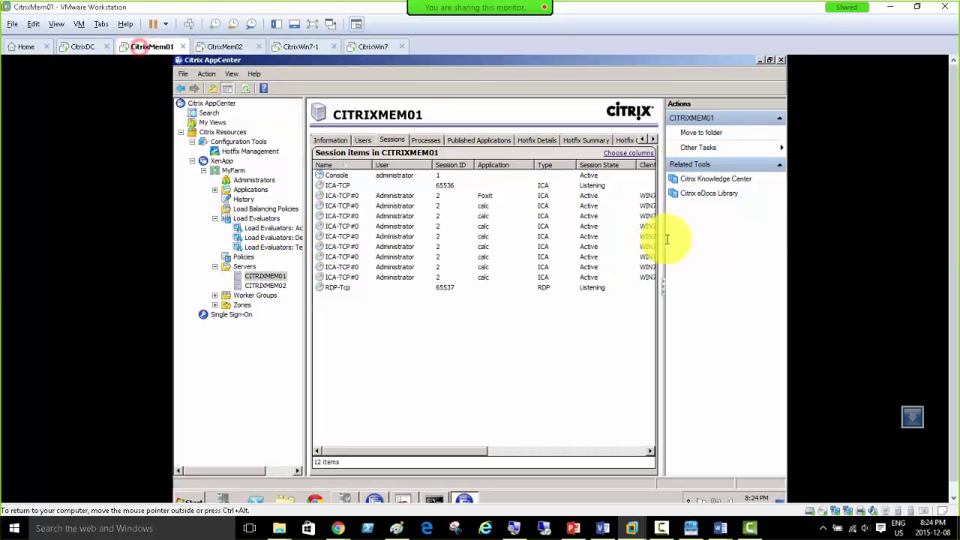
Step: Select all nine ICA sessions, starting at Foxit, and log them off, confirming Yes
{"action": "left_click", "coordinate": [396, 196]}
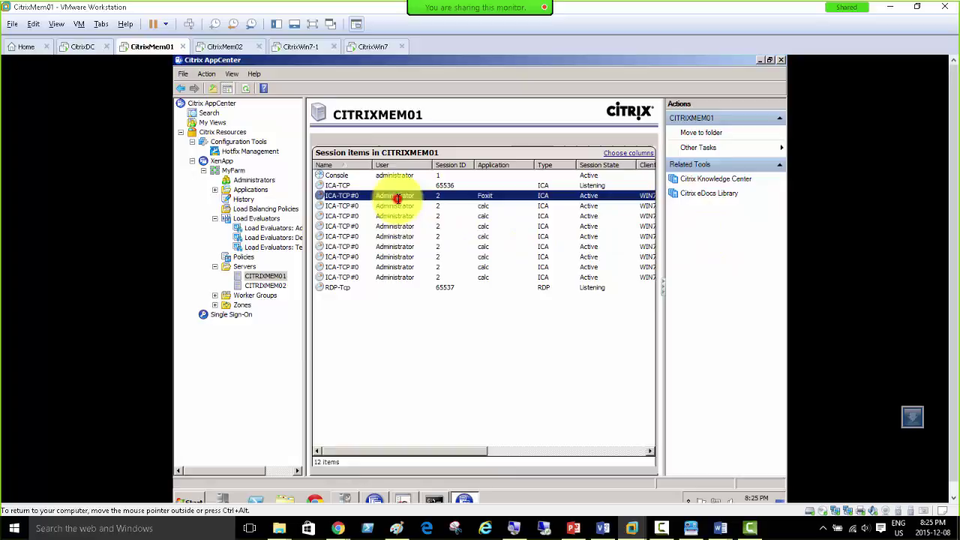
{"action": "left_click", "coordinate": [401, 276], "text": "shift"}
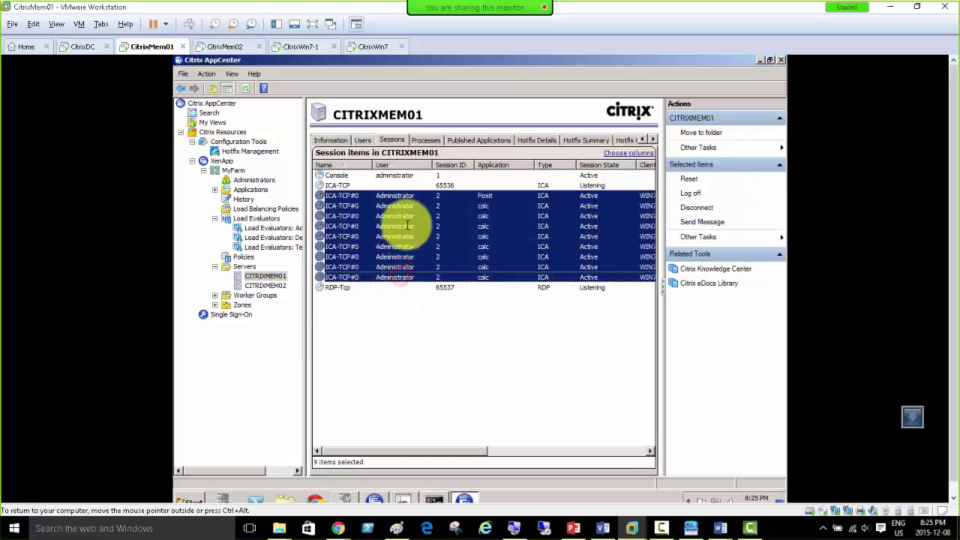
{"action": "left_click", "coordinate": [691, 193]}
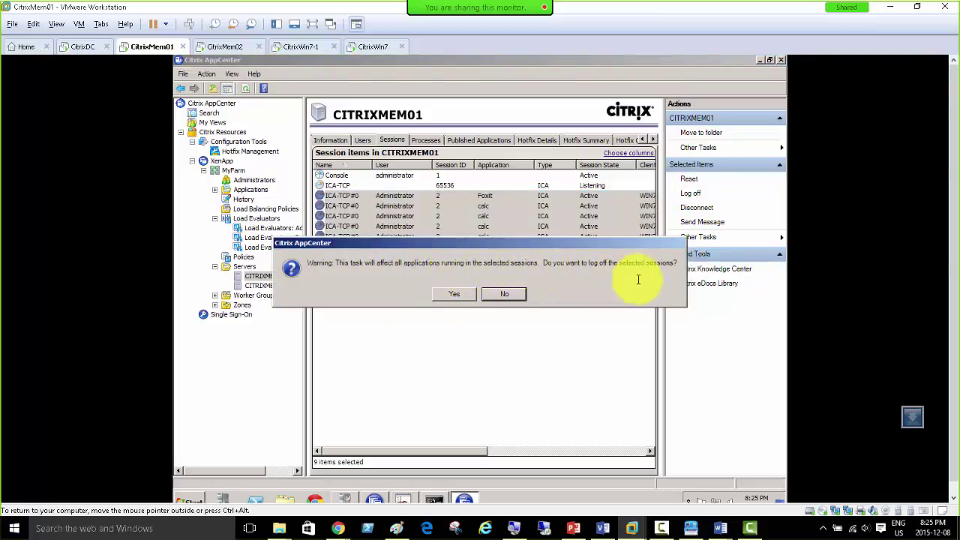
{"action": "left_click", "coordinate": [450, 294]}
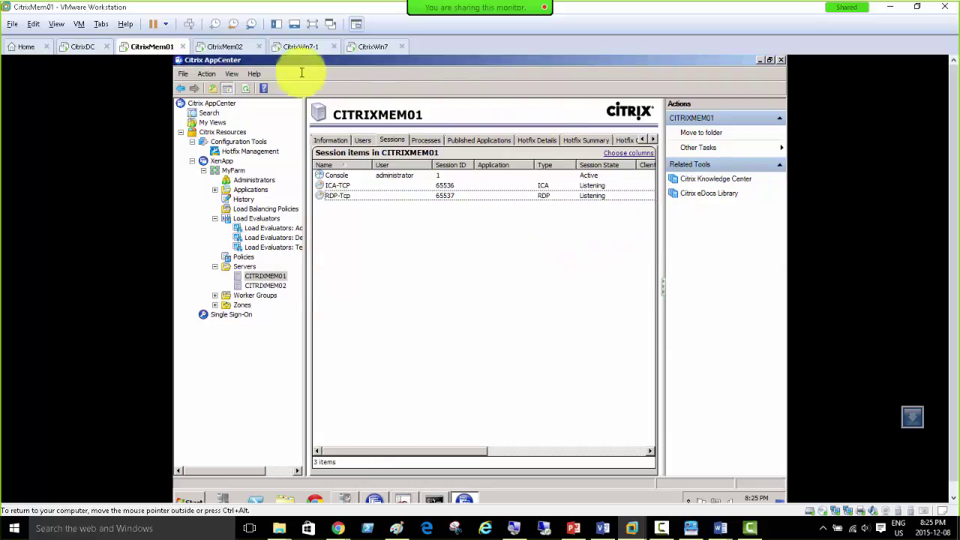
{"action": "left_click", "coordinate": [374, 46]}
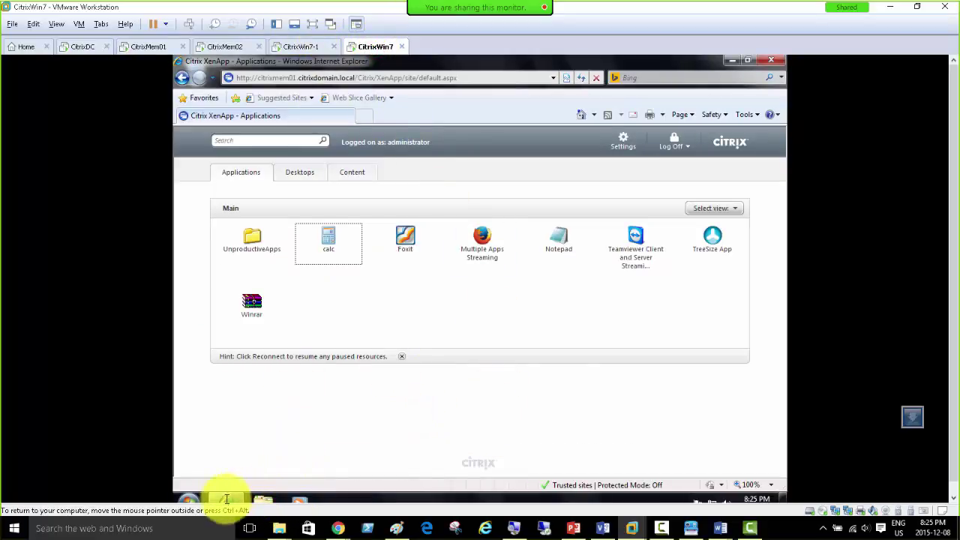
Step: Check the CitrixWin7-1 and CitrixWin7 clients and reload the XenApp applications page
{"action": "mouse_move", "coordinate": [229, 500]}
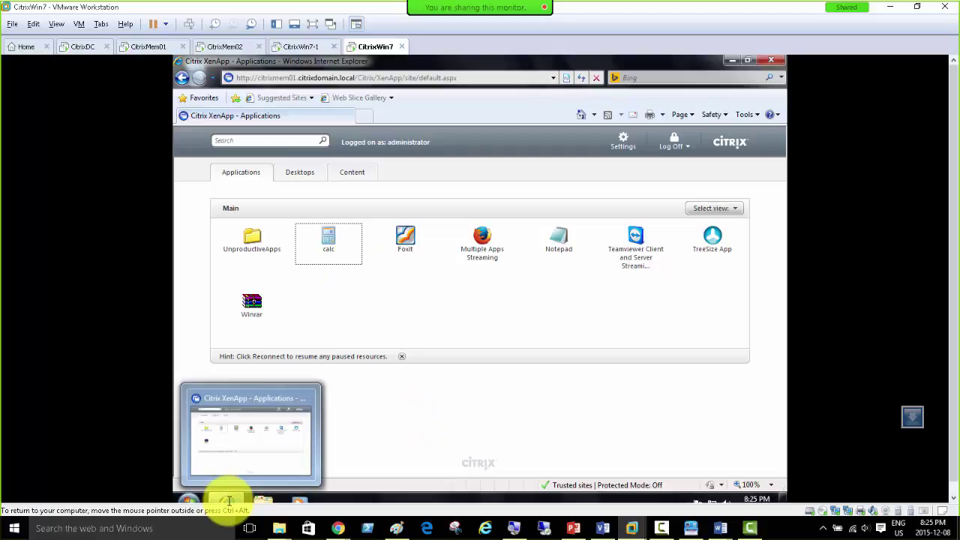
{"action": "left_click", "coordinate": [420, 391]}
{"action": "left_click", "coordinate": [290, 47]}
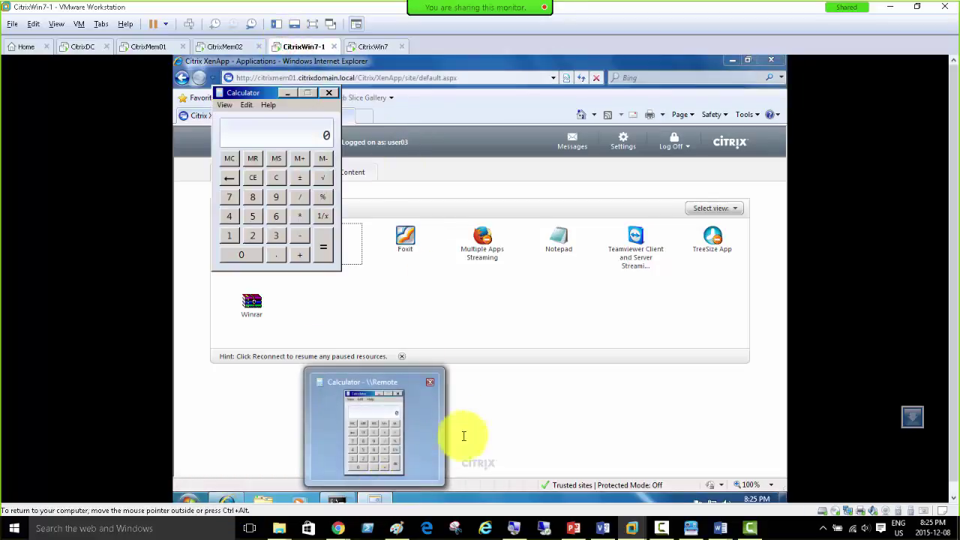
{"action": "left_click", "coordinate": [429, 383]}
{"action": "left_click", "coordinate": [367, 46]}
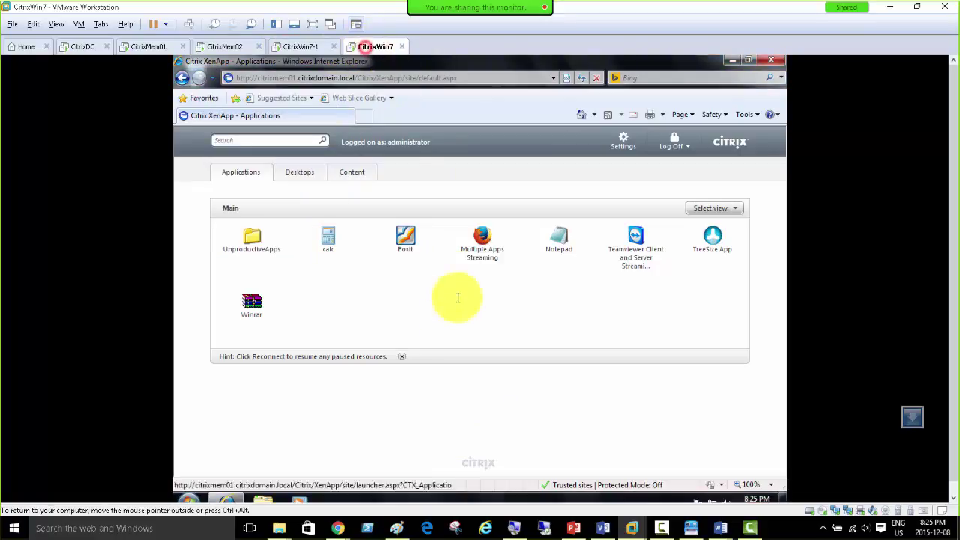
{"action": "left_click", "coordinate": [455, 399]}
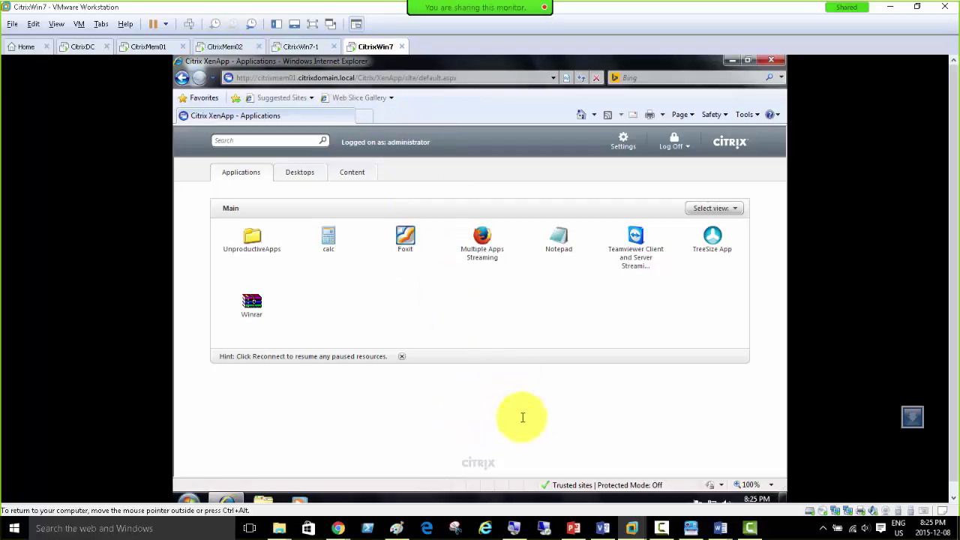
{"action": "left_click", "coordinate": [499, 422]}
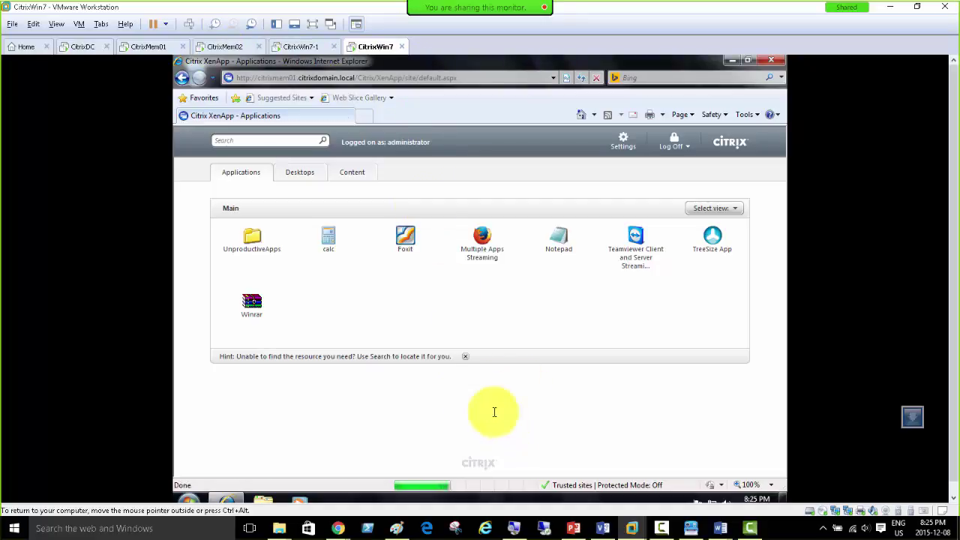
Step: Refresh CITRIXMEM01's session list on CitrixMem01 and select the Console session
{"action": "left_click", "coordinate": [135, 46]}
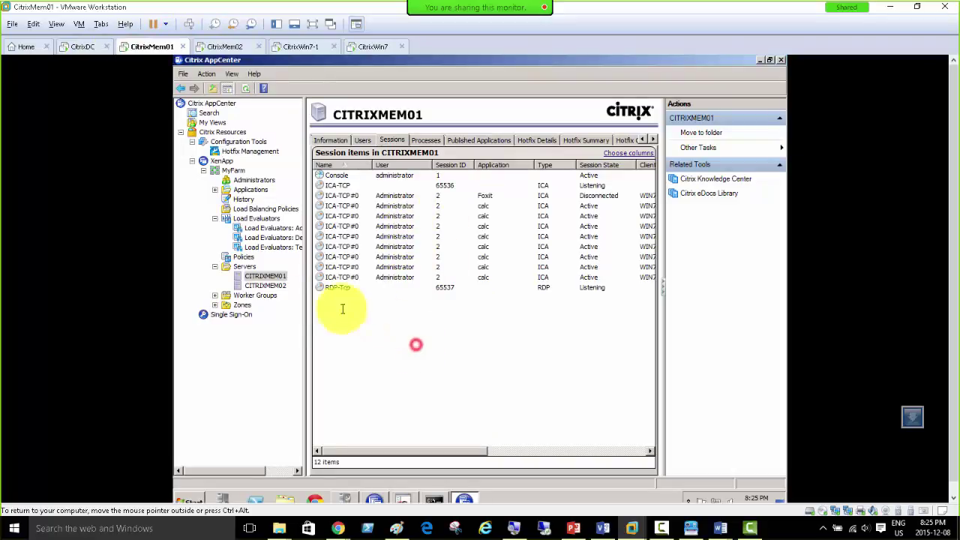
{"action": "right_click", "coordinate": [283, 277]}
{"action": "left_click", "coordinate": [318, 360]}
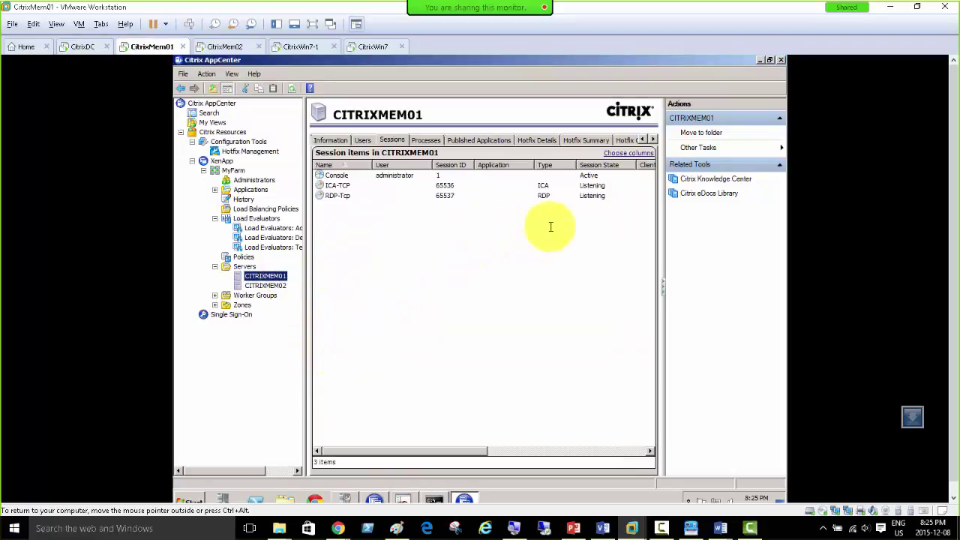
{"action": "left_click", "coordinate": [392, 175]}
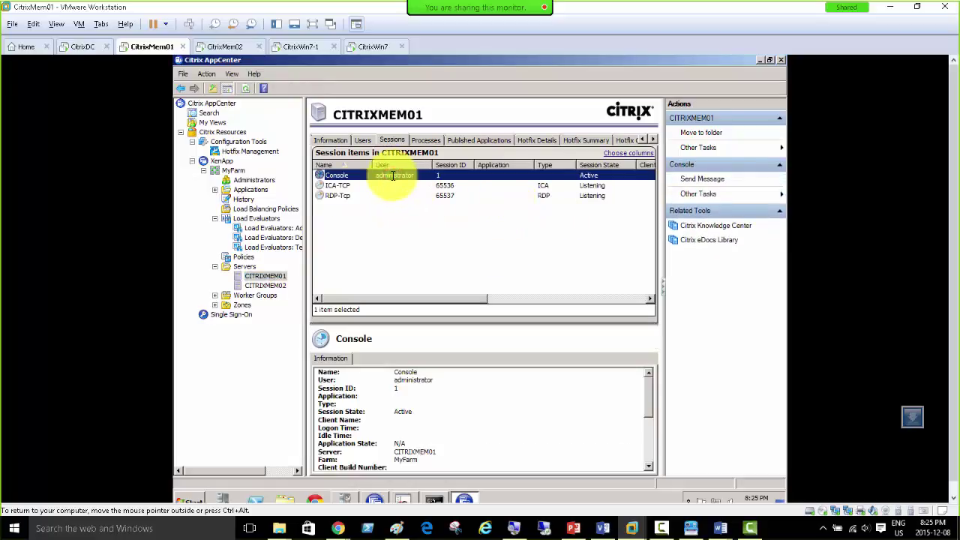
Step: Send the console session the message "Would you stop it!!!!!! Already !!!!!"
{"action": "left_click", "coordinate": [697, 179]}
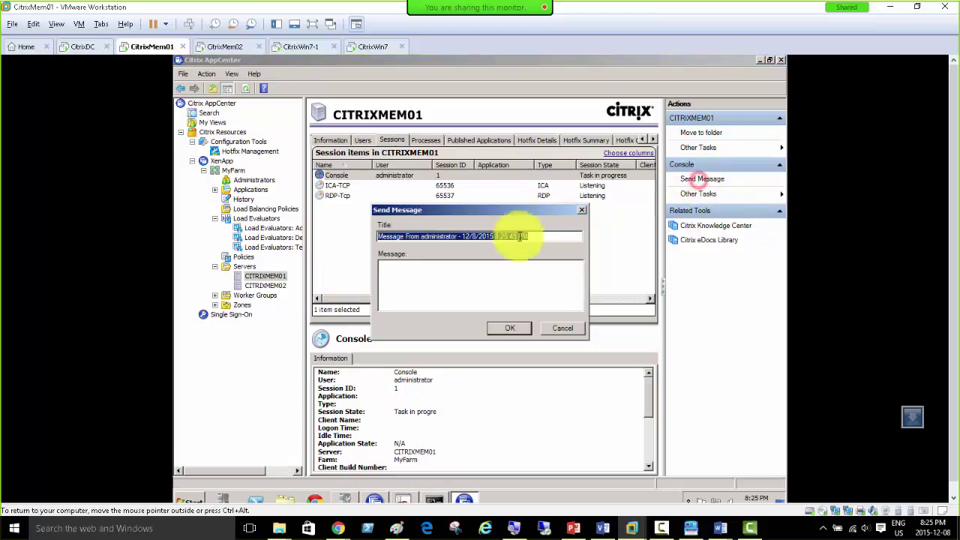
{"action": "left_click", "coordinate": [490, 271]}
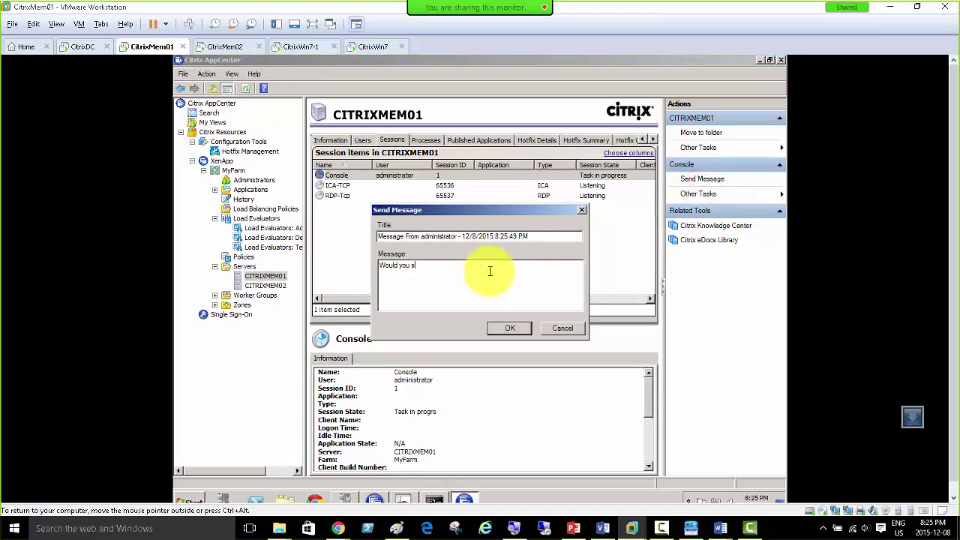
{"action": "type", "text": "Would you stop it!!!!!! Already !!!!!"}
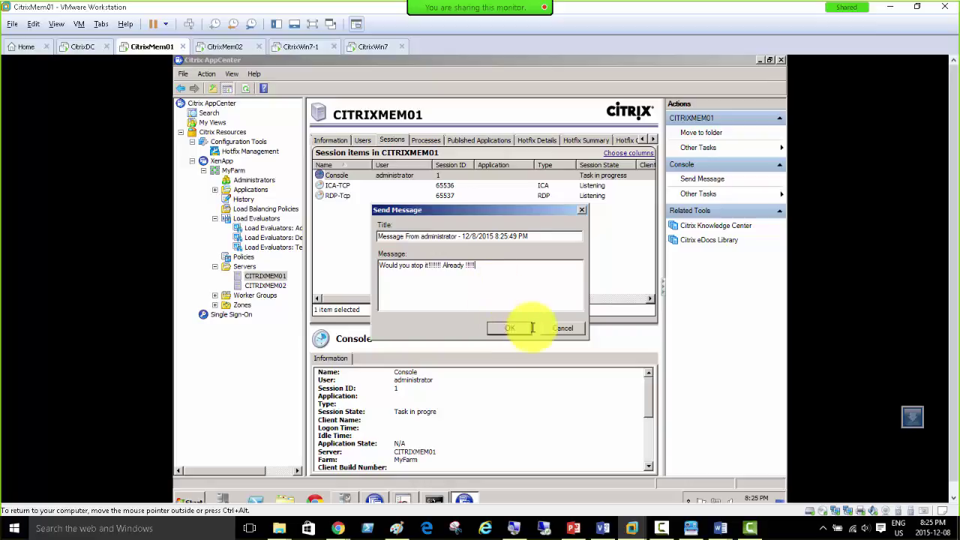
{"action": "left_click", "coordinate": [510, 328]}
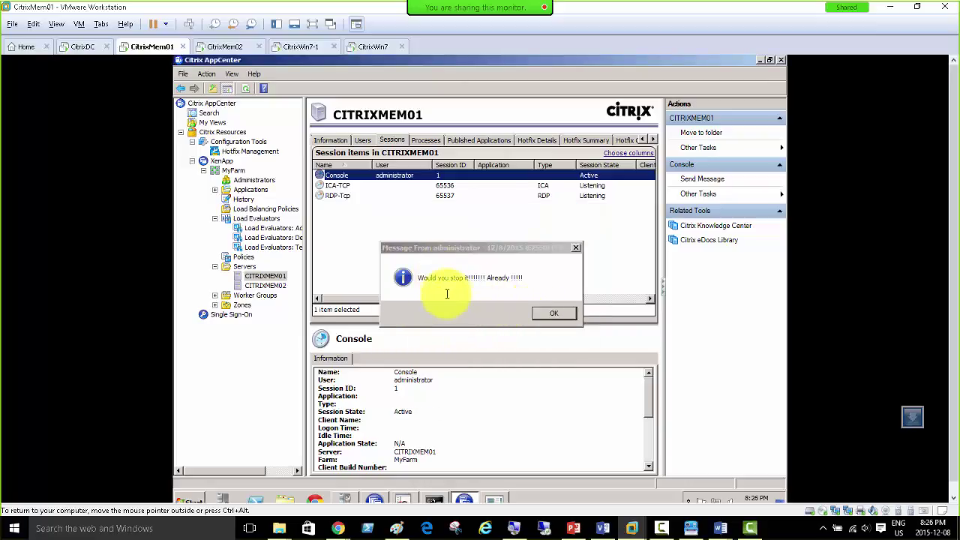
Step: Refresh the XenApp page on CitrixWin7, then dismiss the received message on CitrixMem01
{"action": "left_click", "coordinate": [298, 46]}
{"action": "left_click", "coordinate": [368, 44]}
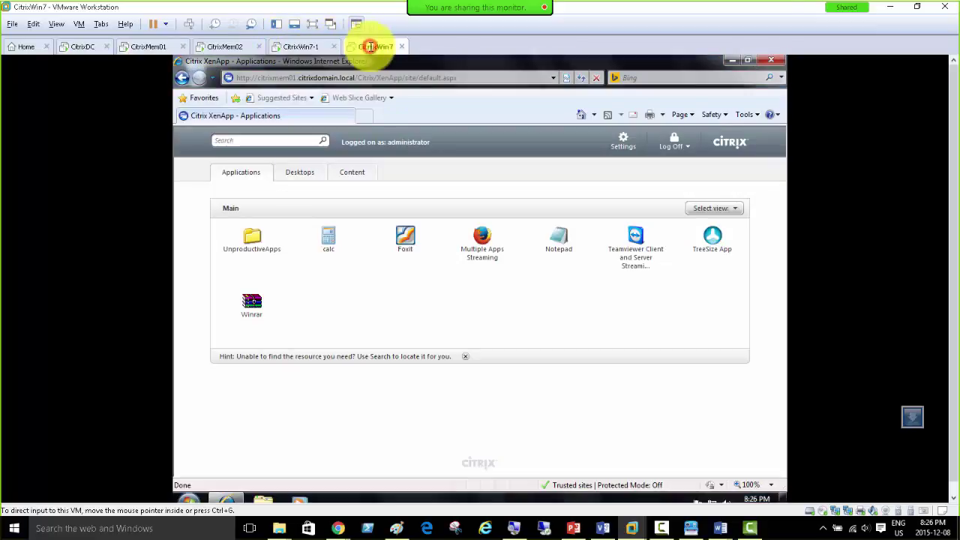
{"action": "left_click", "coordinate": [419, 421]}
{"action": "key", "text": "F5"}
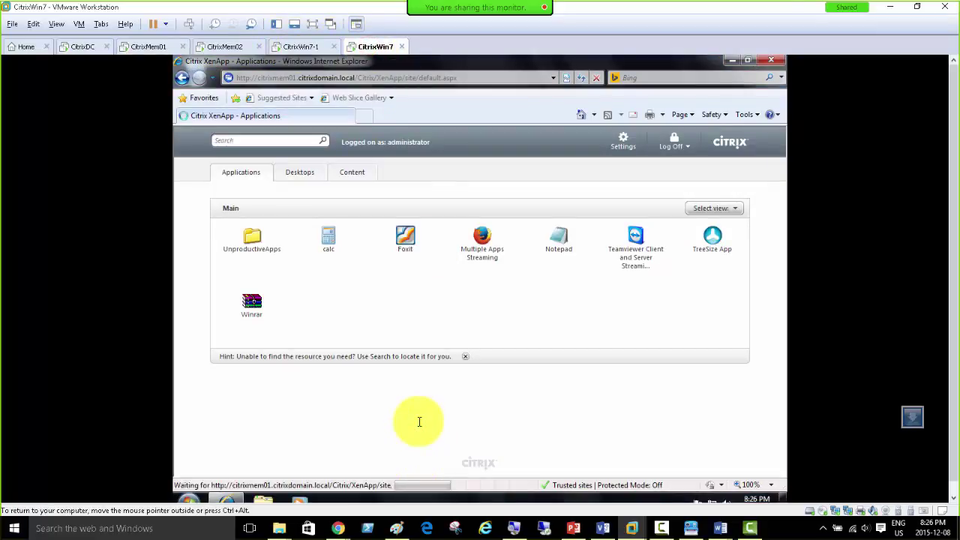
{"action": "left_click", "coordinate": [218, 46]}
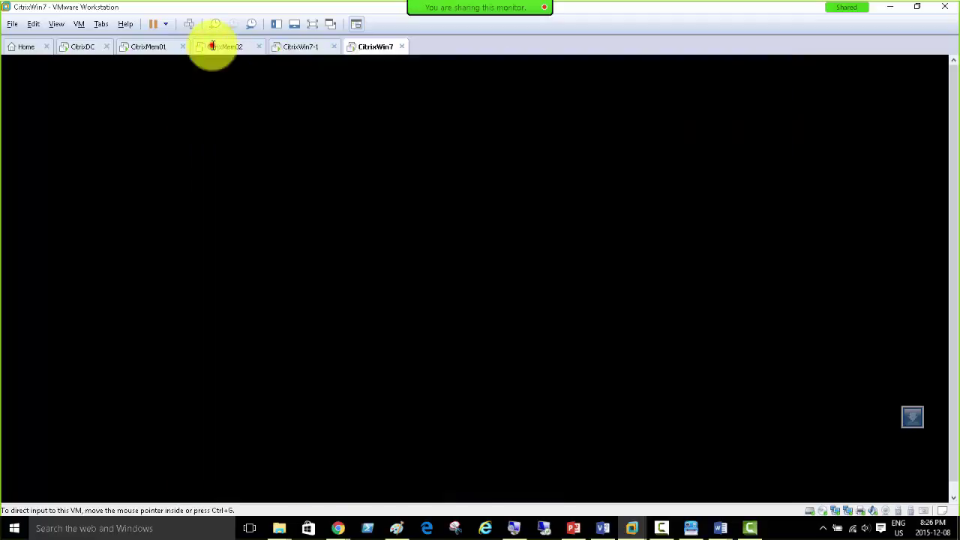
{"action": "left_click", "coordinate": [153, 46]}
{"action": "left_click", "coordinate": [547, 313]}
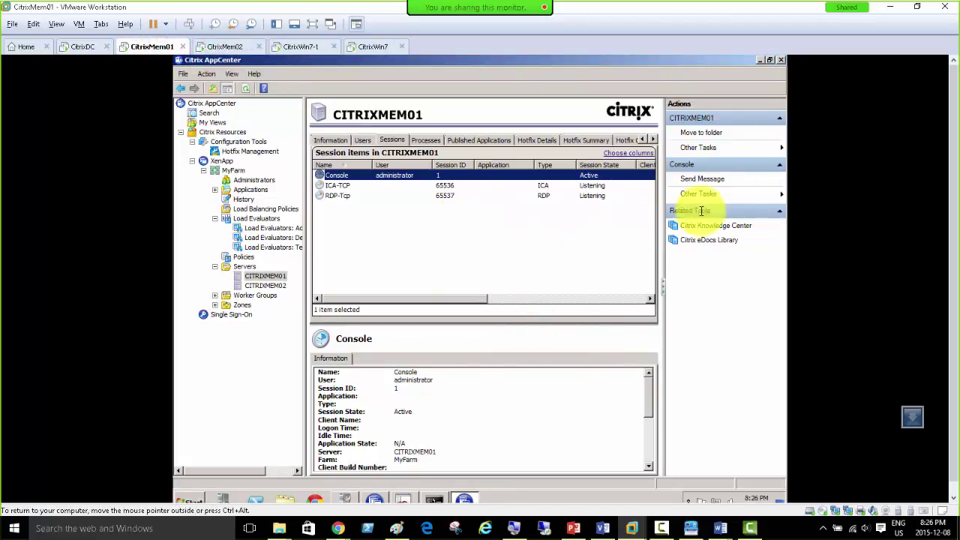
Step: List CITRIXMEM02's four sessions and select its Console session row
{"action": "left_click", "coordinate": [264, 285]}
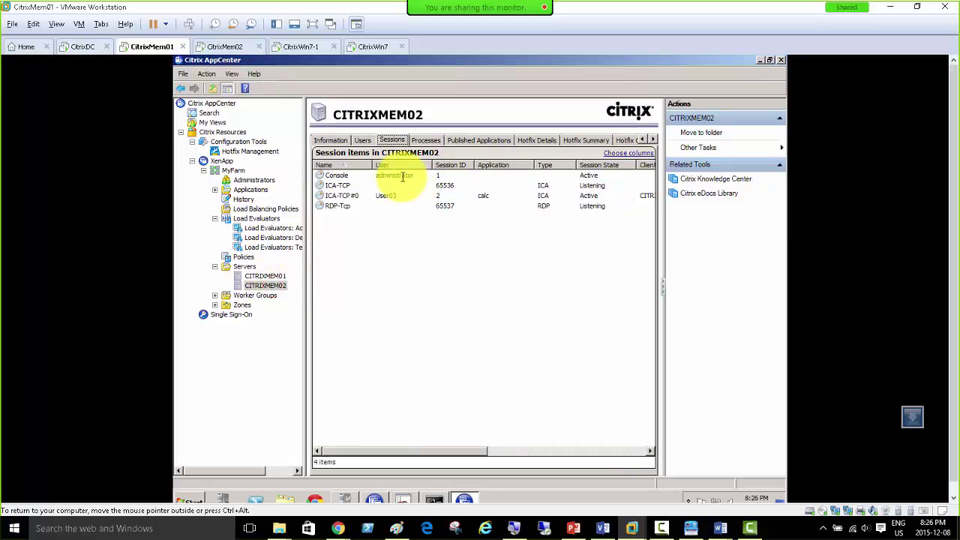
{"action": "left_click", "coordinate": [390, 175]}
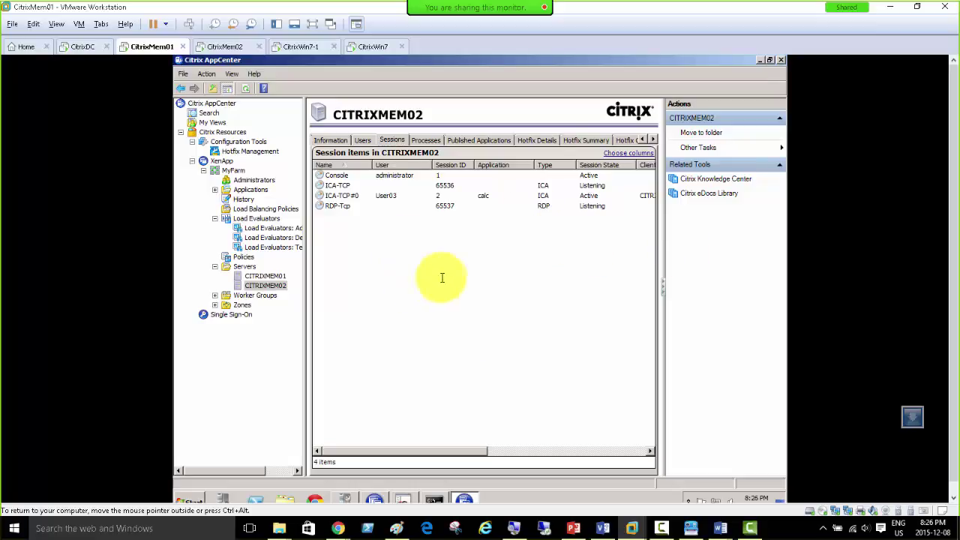
Step: Inspect the Advanced evaluator's rules with its Load Throttling Rule expanded
{"action": "left_click", "coordinate": [257, 218]}
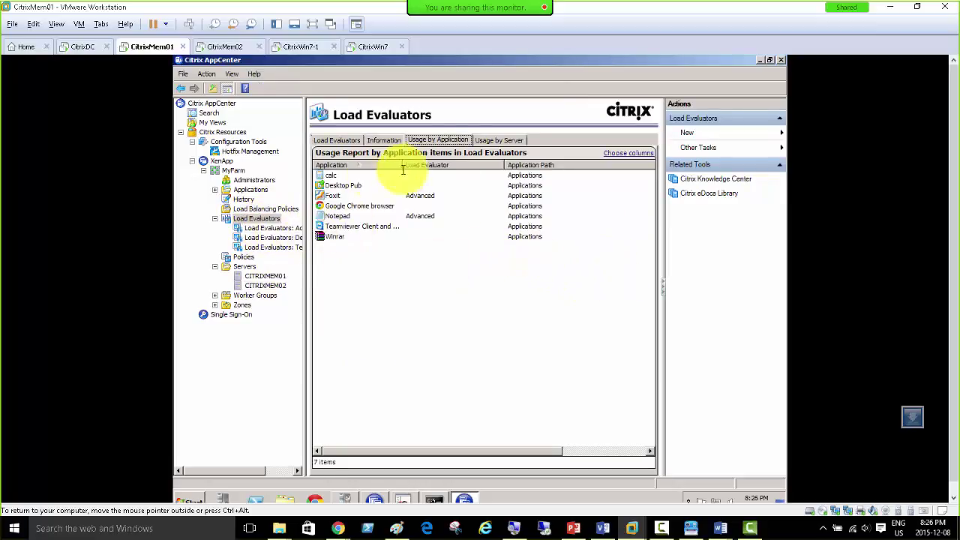
{"action": "left_click", "coordinate": [257, 228]}
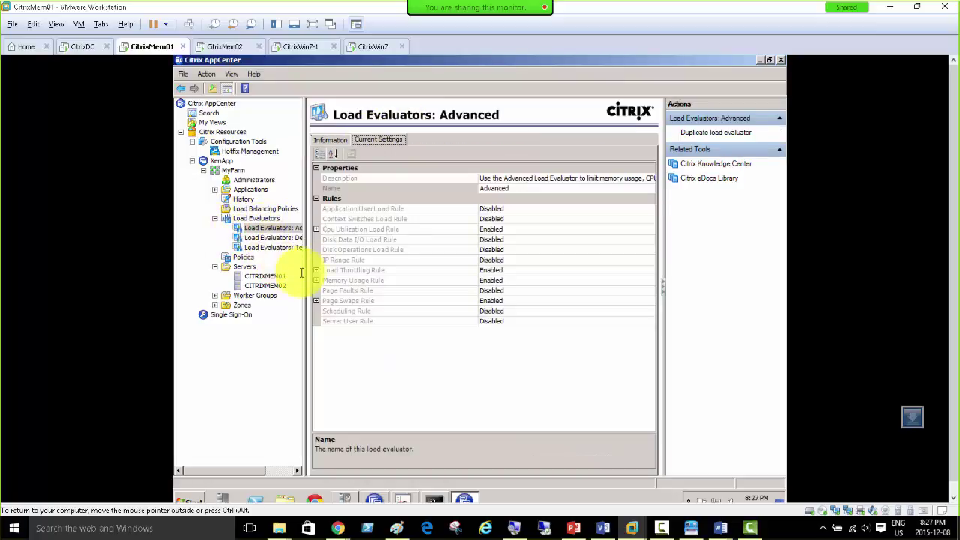
{"action": "left_click", "coordinate": [317, 270]}
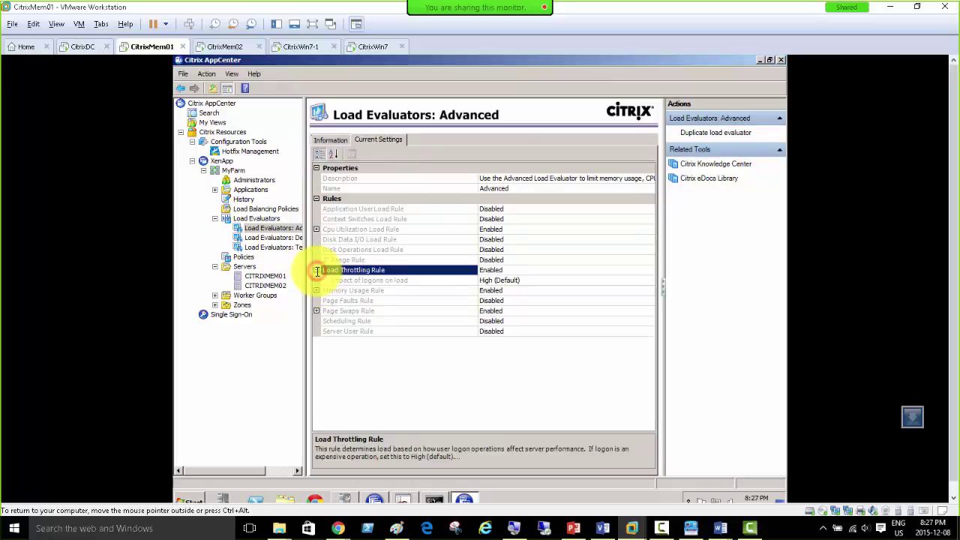
Step: Review the Default evaluator's Load Throttling and Server User rules, then open the empty Load Balancing Policies
{"action": "left_click", "coordinate": [270, 237]}
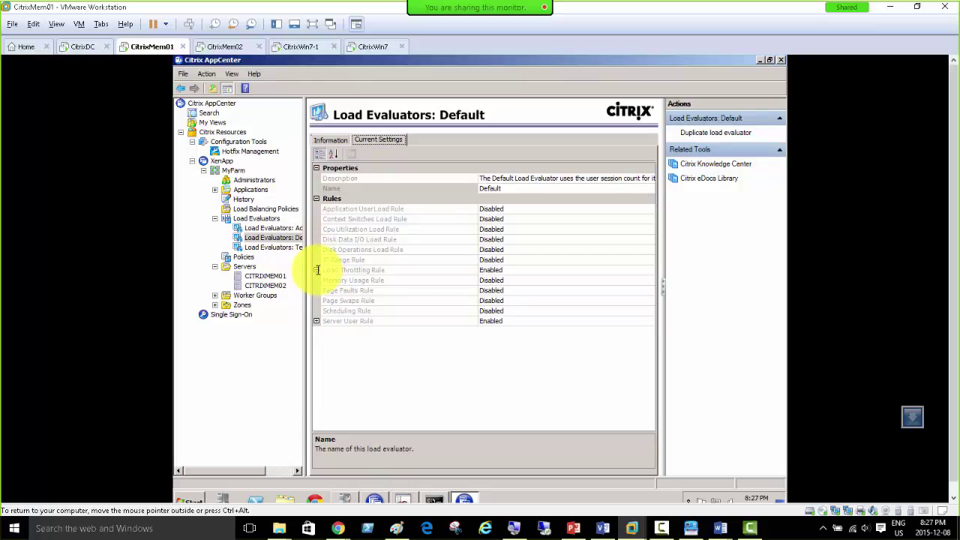
{"action": "left_click", "coordinate": [317, 270]}
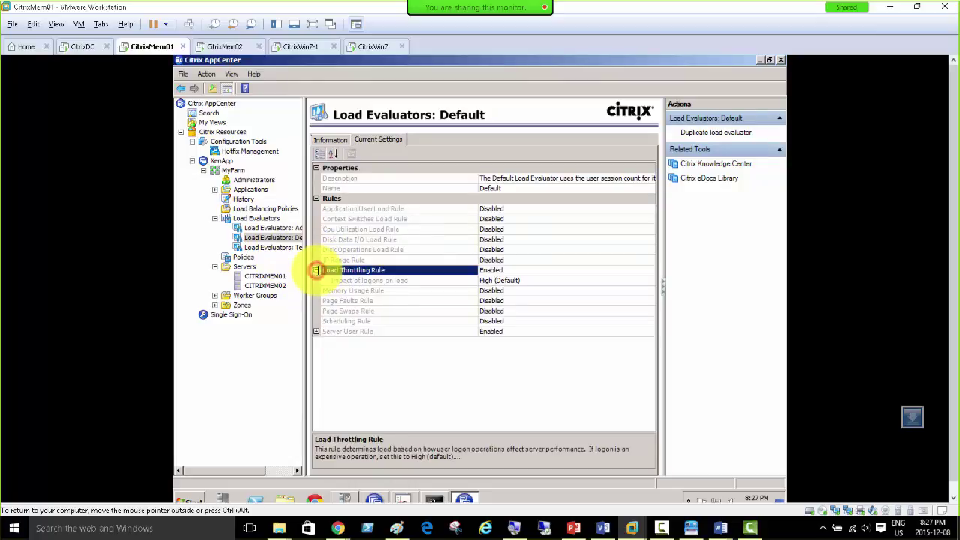
{"action": "left_click", "coordinate": [316, 331]}
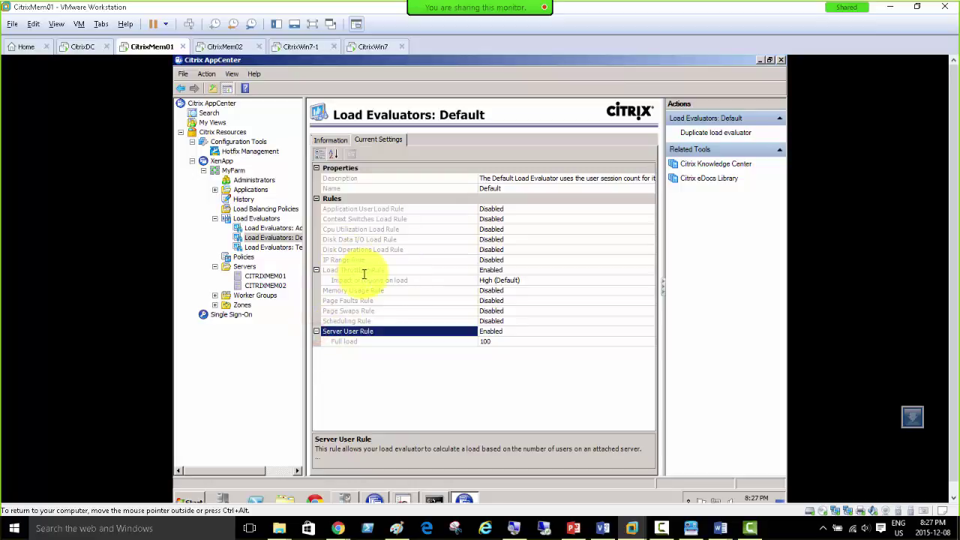
{"action": "left_click", "coordinate": [273, 238]}
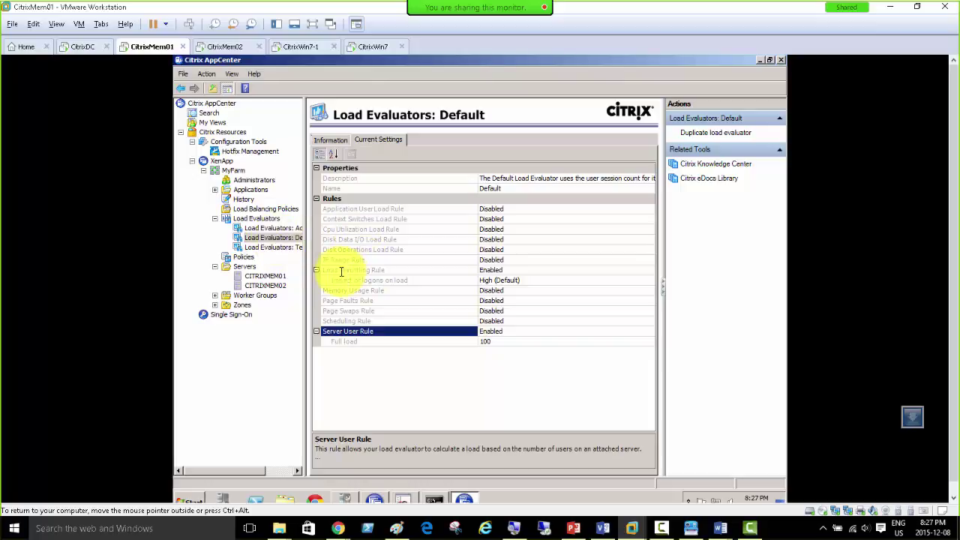
{"action": "left_click", "coordinate": [365, 279]}
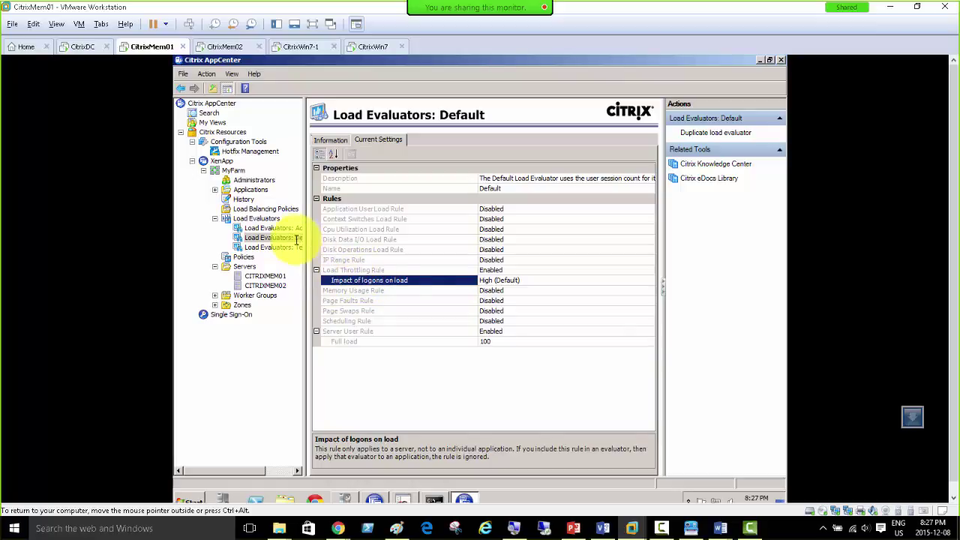
{"action": "left_click", "coordinate": [267, 208]}
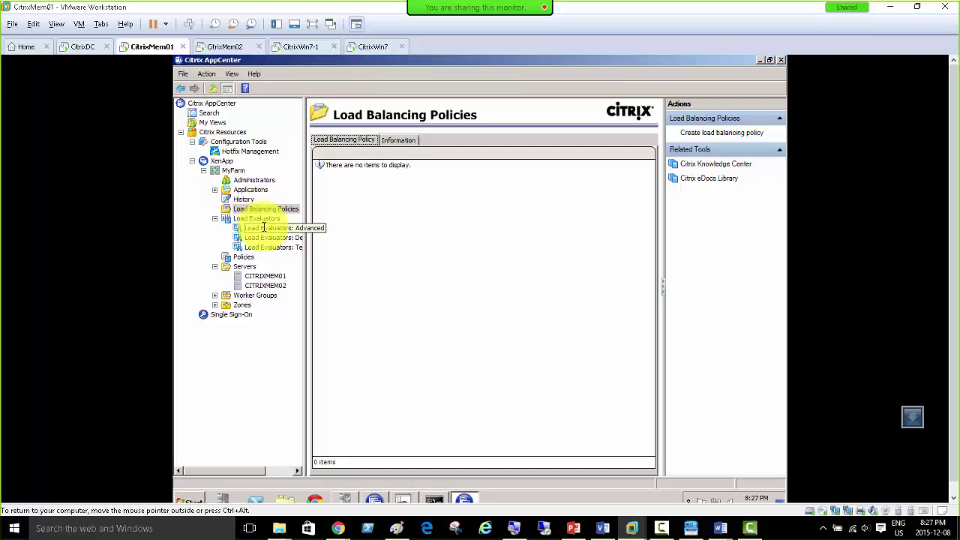
Step: Expand the Advanced evaluator's Load Throttling Rule to show High (Default) logon impact
{"action": "left_click", "coordinate": [261, 229]}
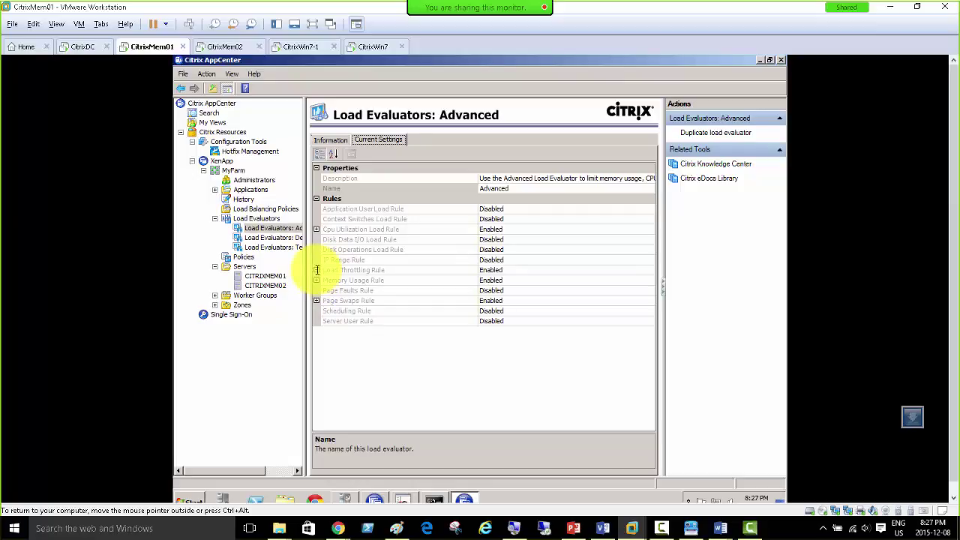
{"action": "left_click", "coordinate": [316, 270]}
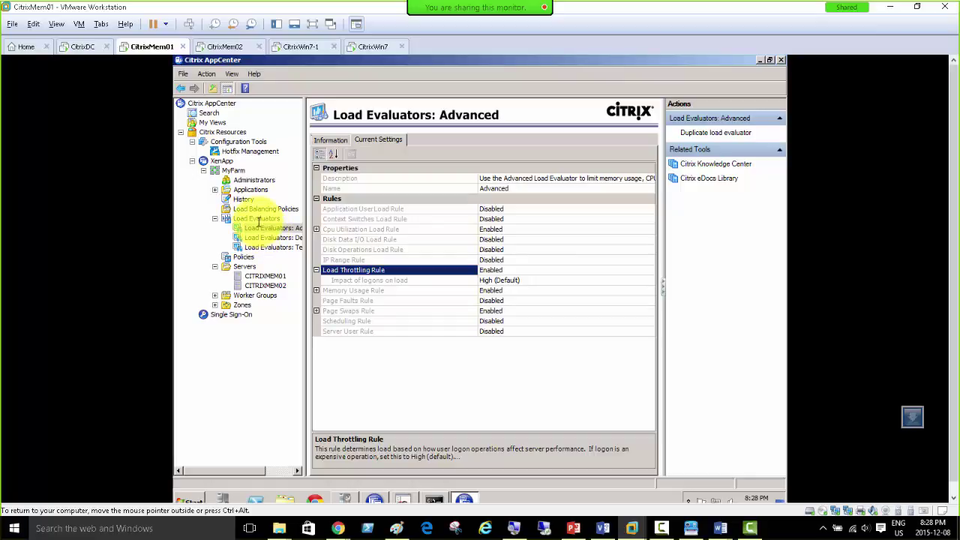
Step: Check Foxit in the evaluator usage report, then view the Advanced evaluator's current rule settings
{"action": "left_click", "coordinate": [257, 217]}
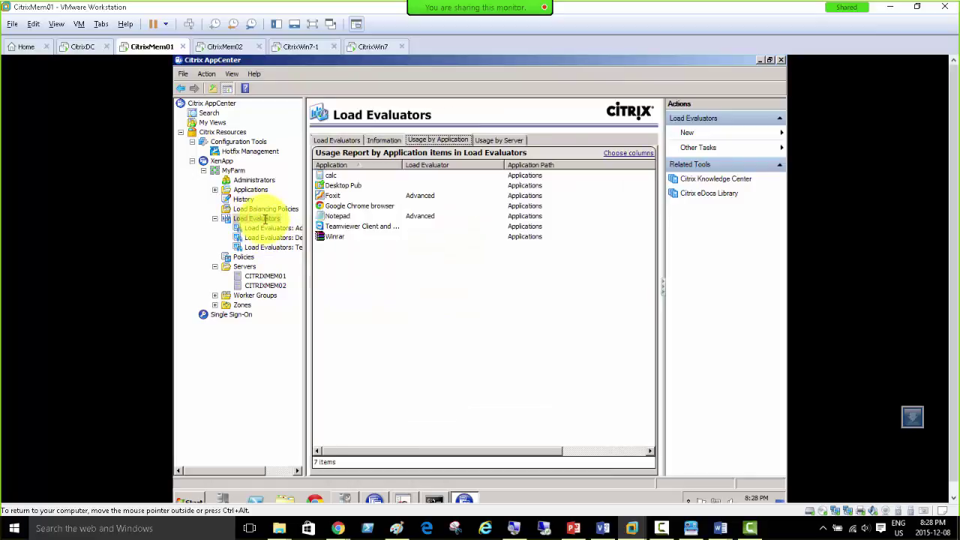
{"action": "left_click", "coordinate": [355, 196]}
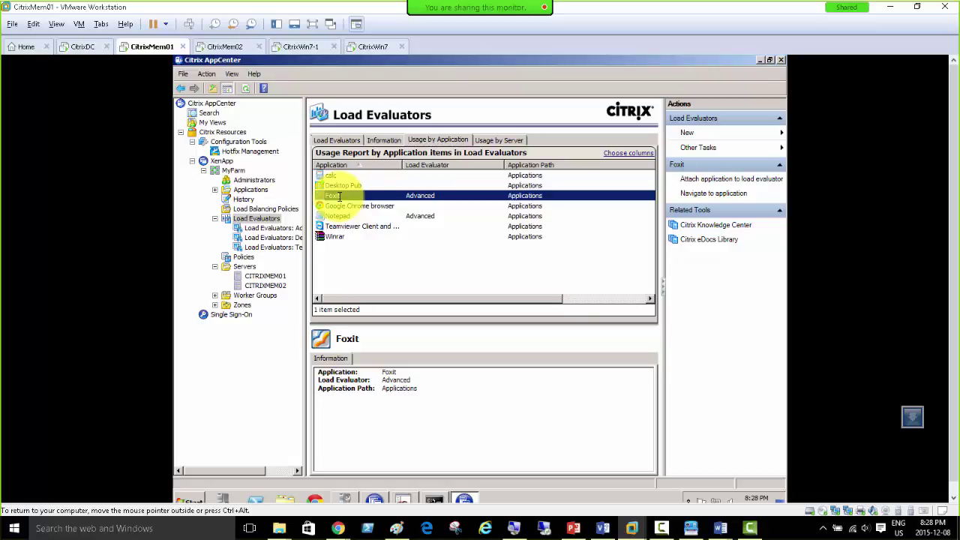
{"action": "right_click", "coordinate": [425, 196]}
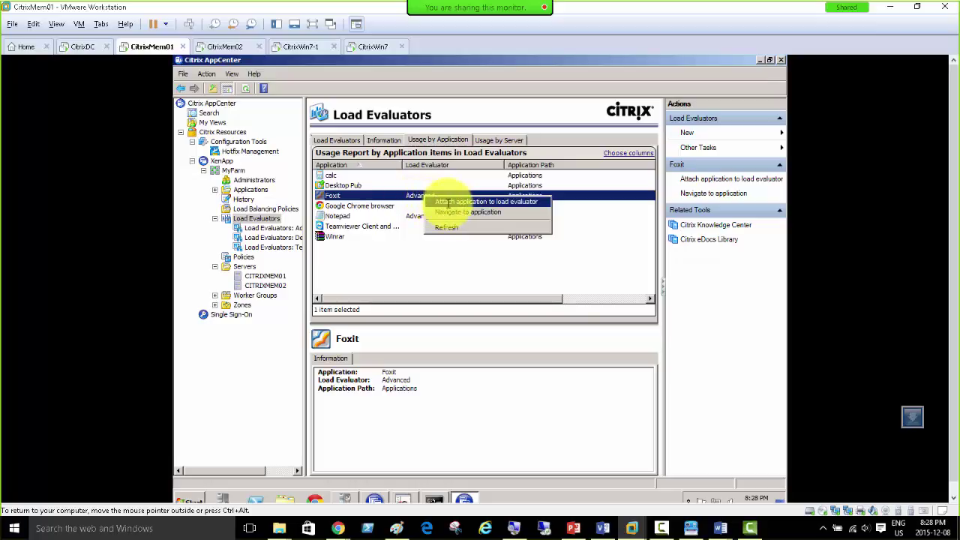
{"action": "left_click", "coordinate": [275, 227]}
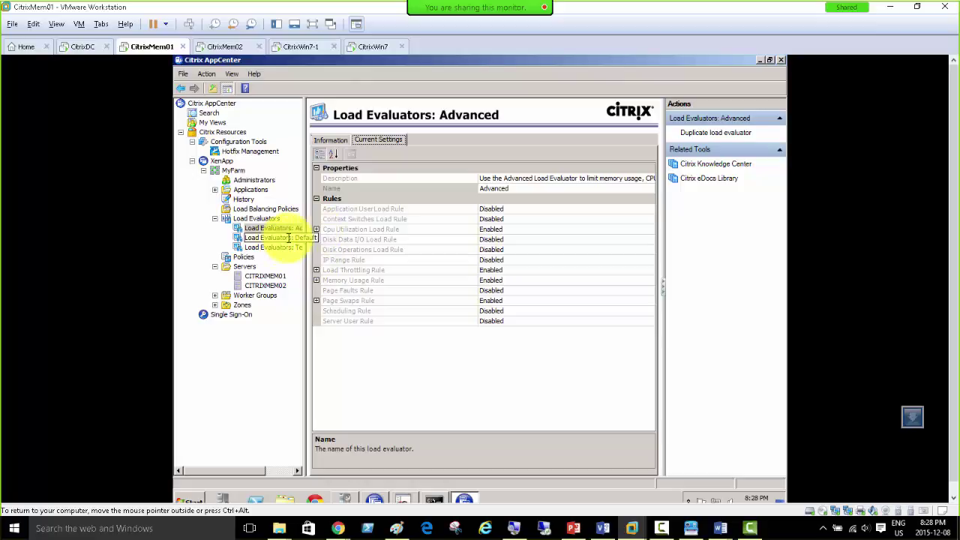
Step: Expand the Advanced evaluator's CPU Utilization, Memory Usage and Page Swaps rules; CPU and memory show full load 90, no load 10
{"action": "left_click", "coordinate": [315, 229]}
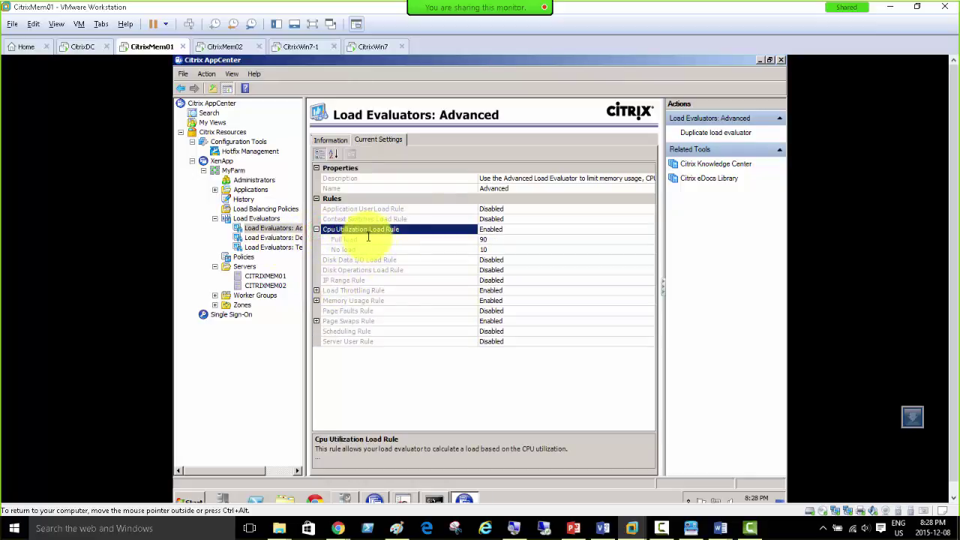
{"action": "left_click", "coordinate": [318, 292]}
{"action": "left_click", "coordinate": [316, 301]}
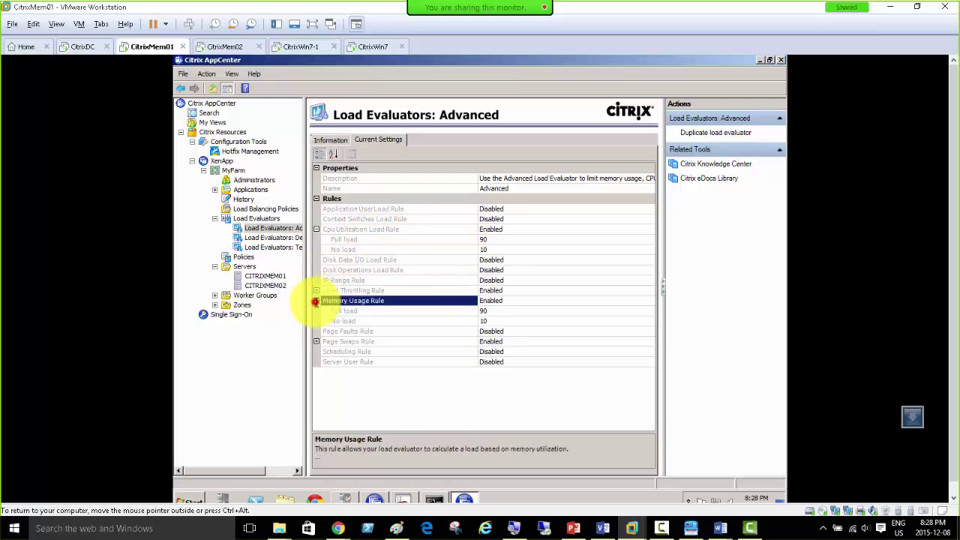
{"action": "left_click", "coordinate": [317, 342]}
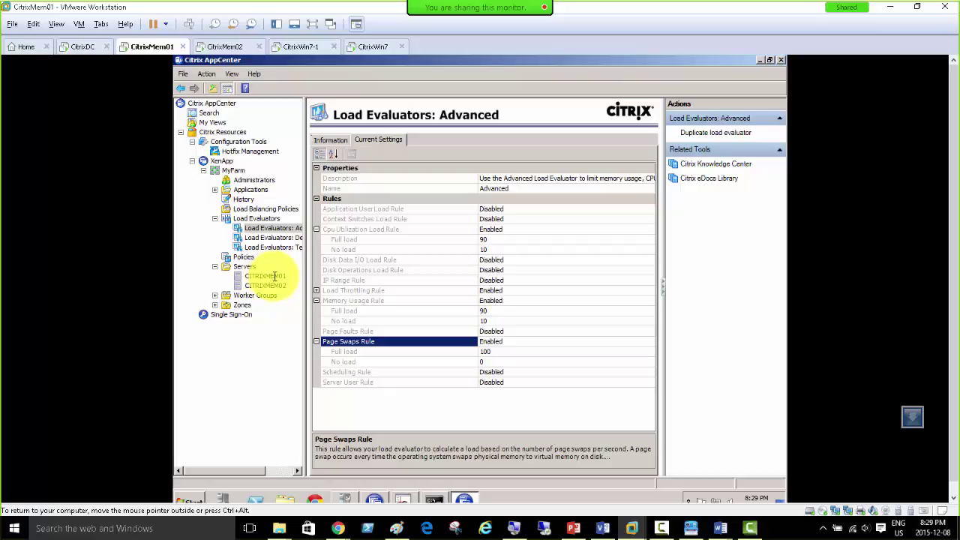
{"action": "left_click", "coordinate": [271, 286]}
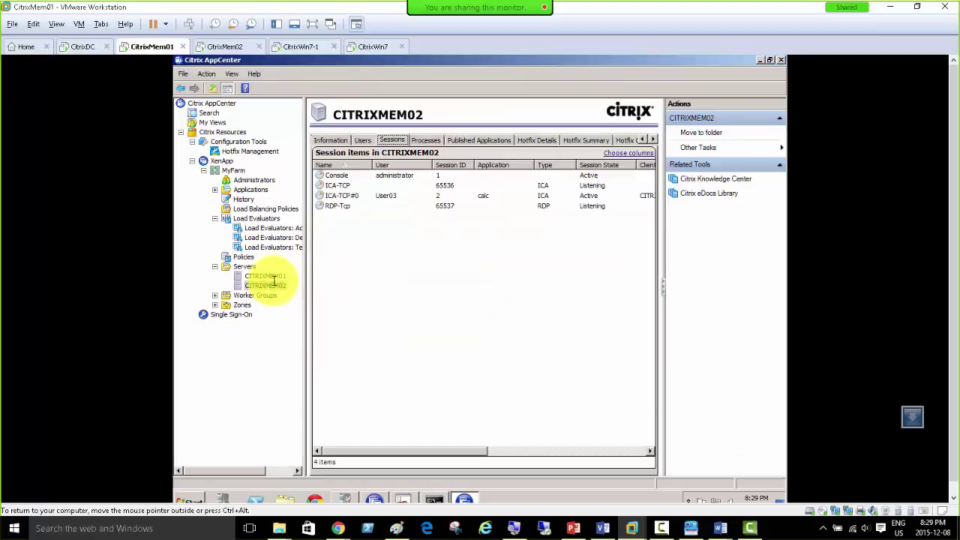
{"action": "left_click", "coordinate": [268, 276]}
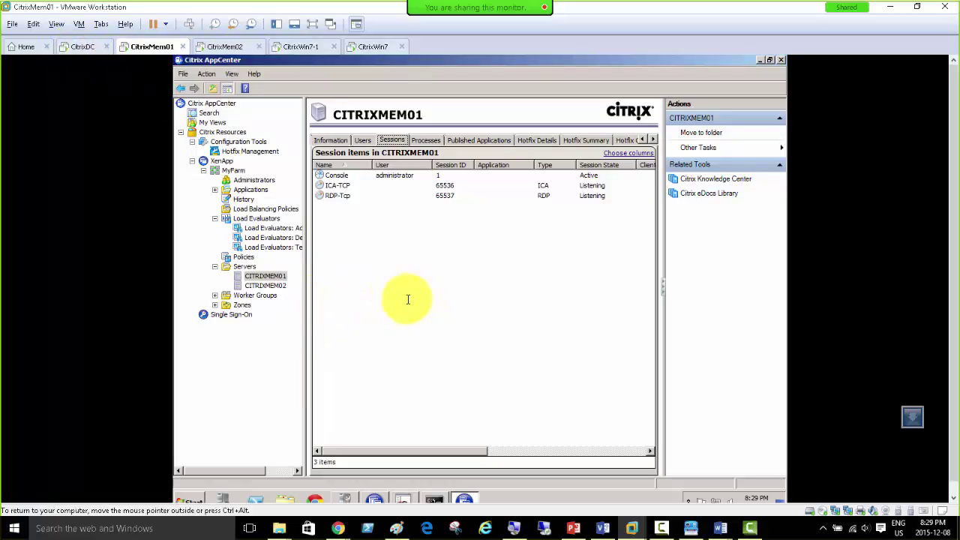
{"action": "left_click", "coordinate": [278, 287]}
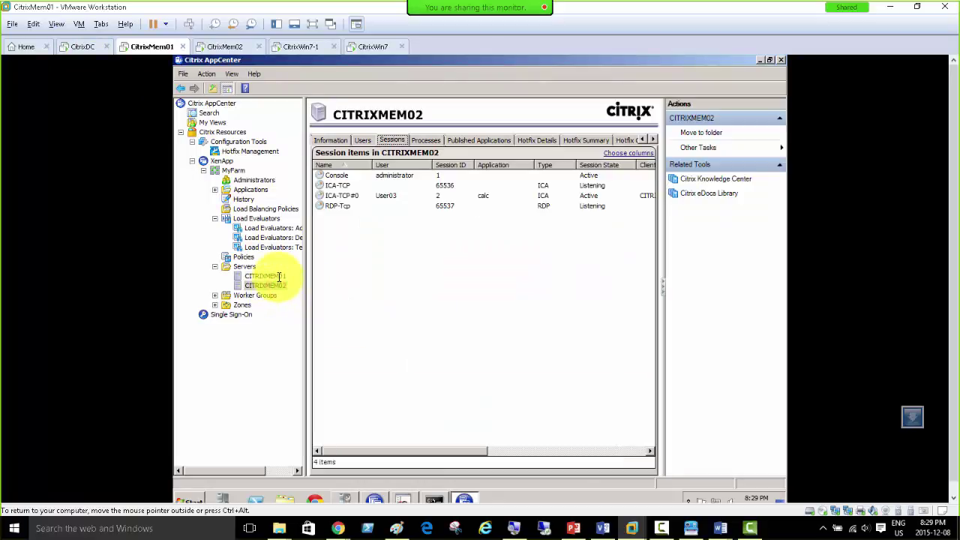
{"action": "left_click", "coordinate": [277, 282]}
{"action": "left_click", "coordinate": [277, 276]}
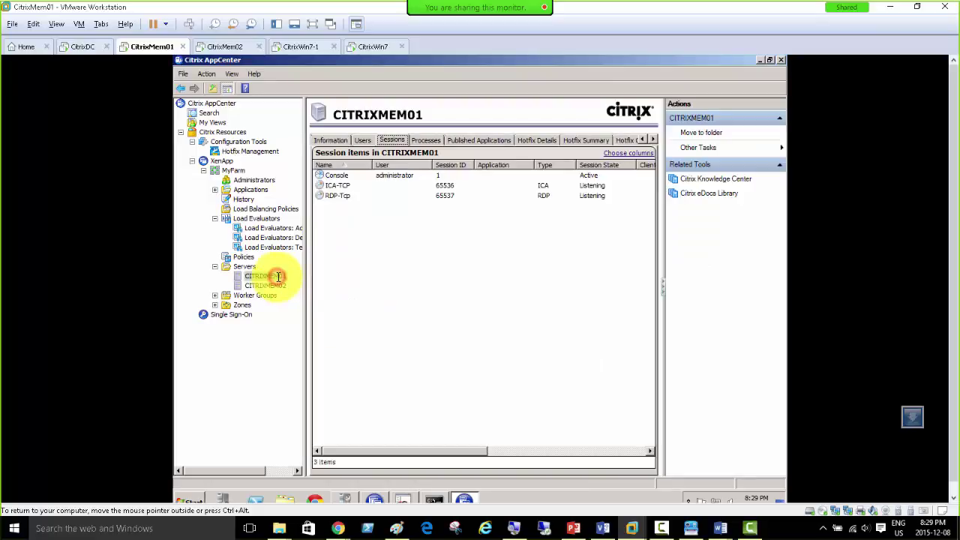
{"action": "left_click", "coordinate": [260, 228]}
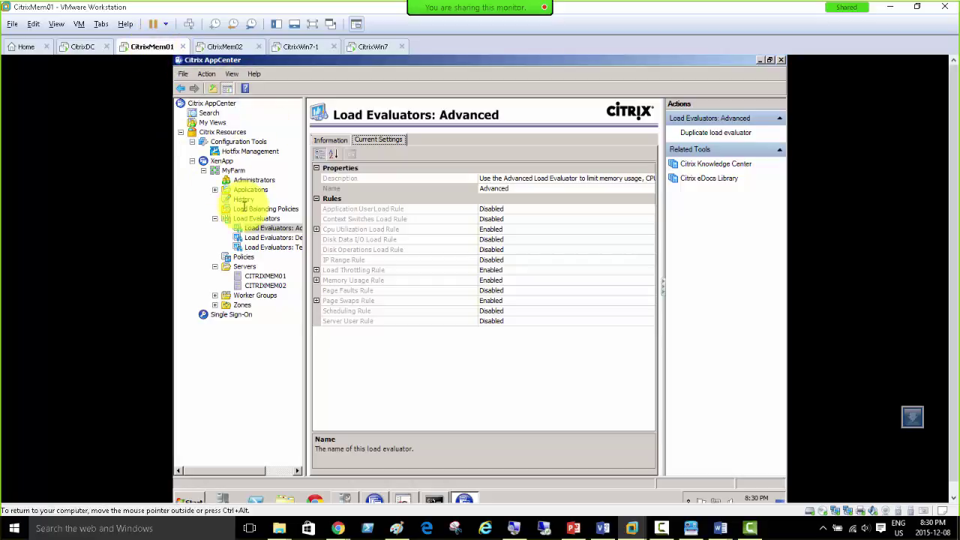
{"action": "left_click", "coordinate": [215, 305]}
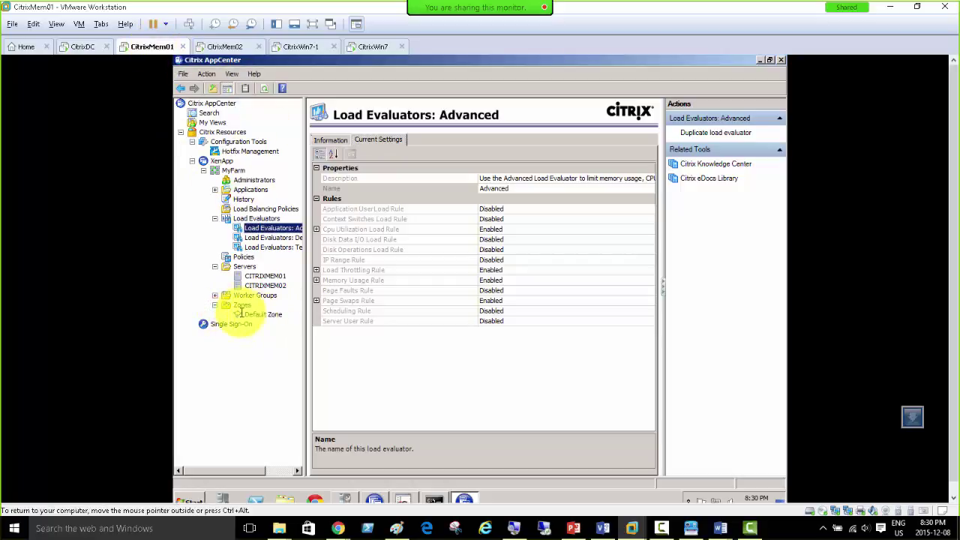
{"action": "left_click", "coordinate": [270, 314]}
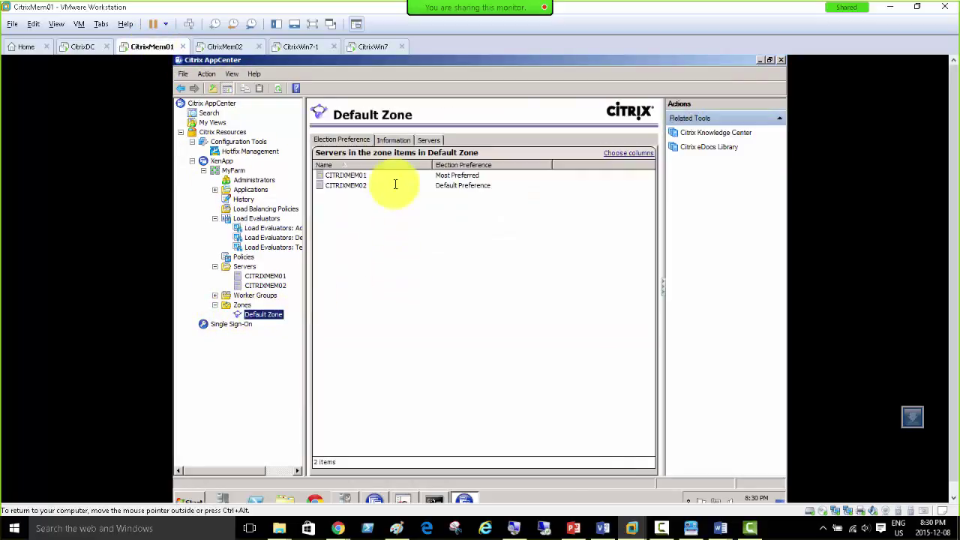
{"action": "left_click", "coordinate": [447, 176]}
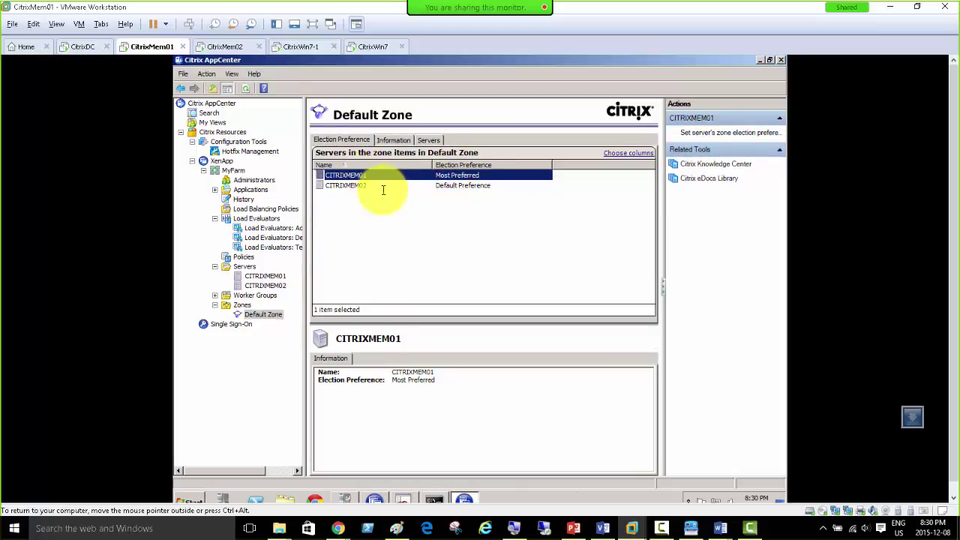
{"action": "left_click", "coordinate": [255, 219]}
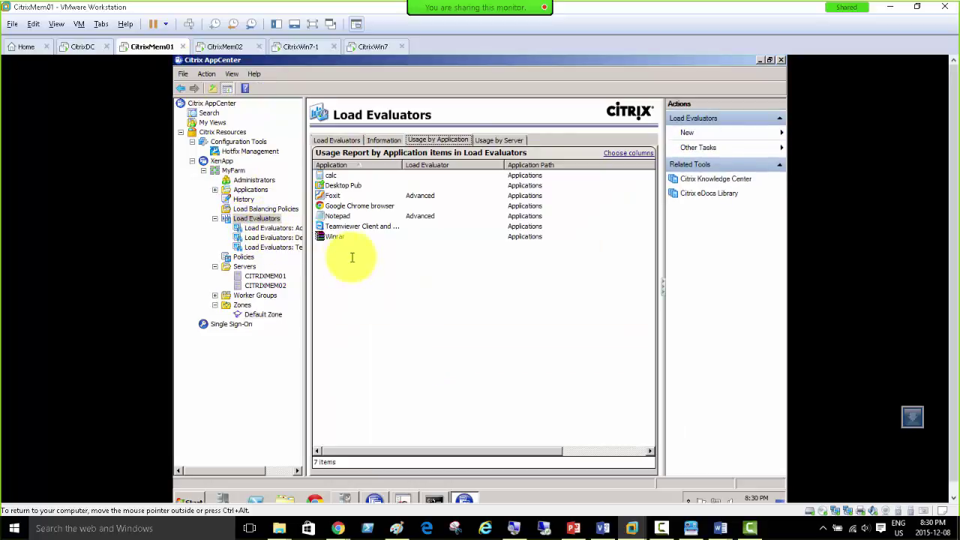
{"action": "left_click", "coordinate": [270, 228]}
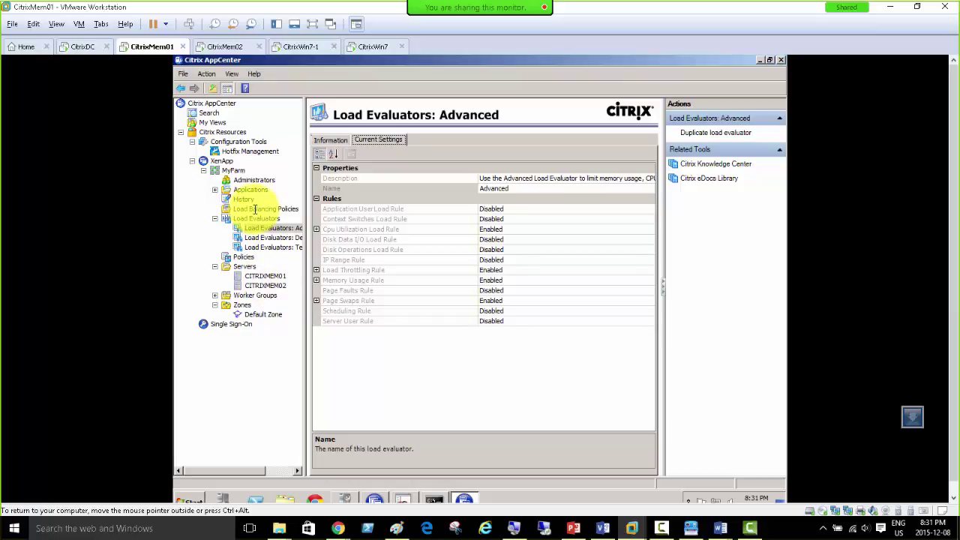
Step: Select Load Balancing Policies in the AppCenter tree, which lists no policies yet
{"action": "left_click", "coordinate": [255, 209]}
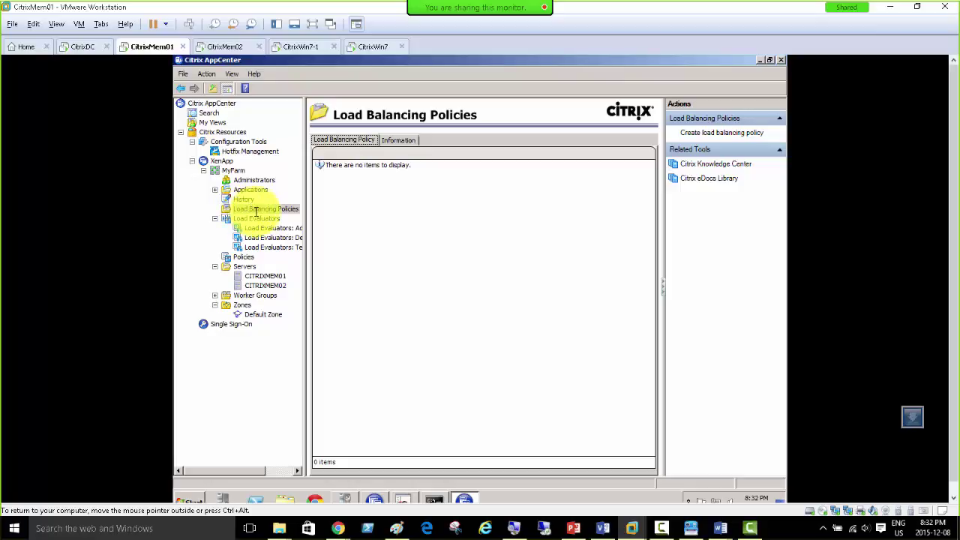
Step: Create a new load balancing policy from the Load Balancing Policies context menu
{"action": "right_click", "coordinate": [256, 210]}
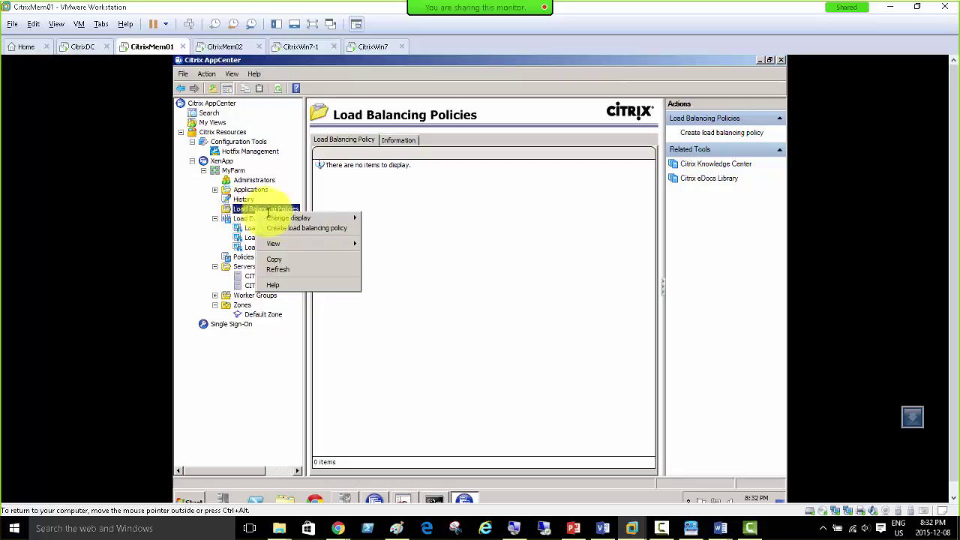
{"action": "left_click", "coordinate": [227, 209]}
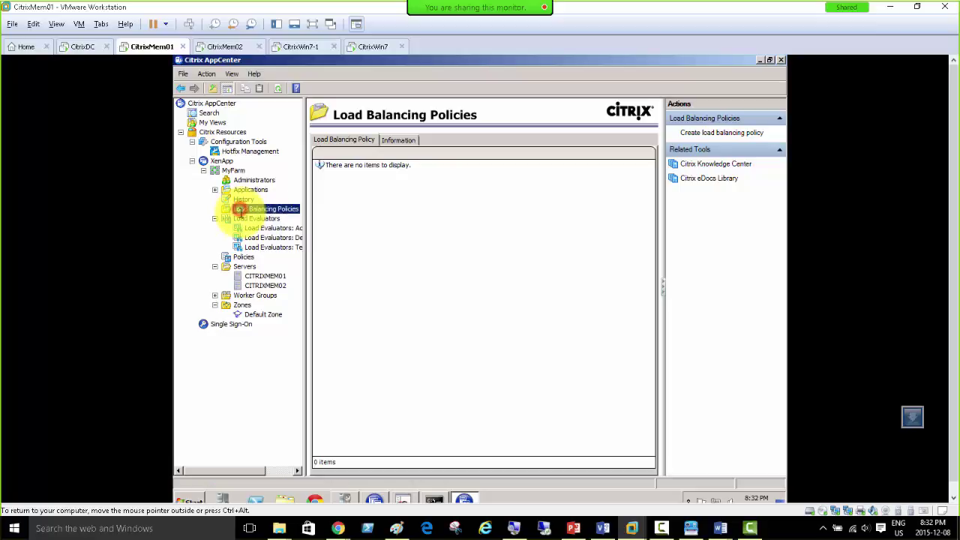
{"action": "left_click", "coordinate": [398, 139]}
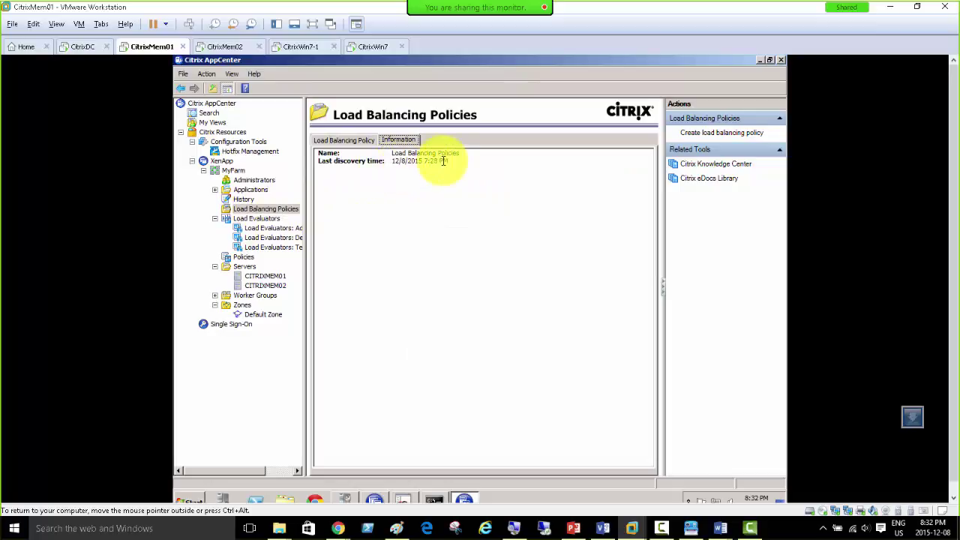
{"action": "right_click", "coordinate": [268, 209]}
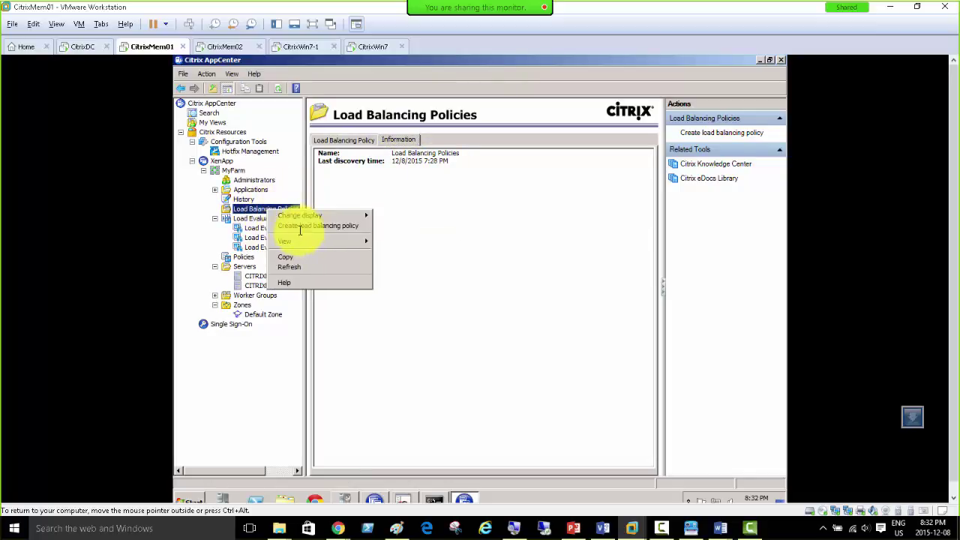
{"action": "mouse_move", "coordinate": [307, 243]}
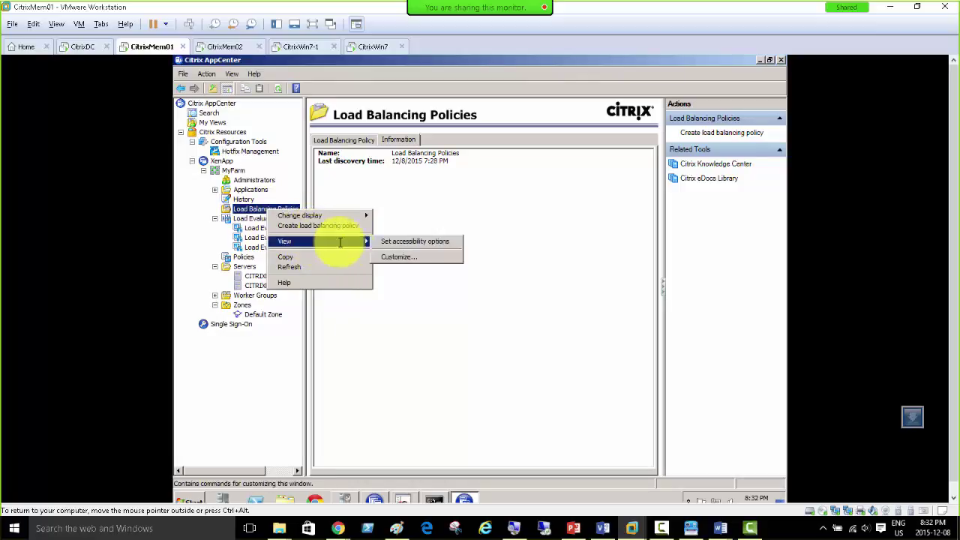
{"action": "left_click", "coordinate": [316, 227]}
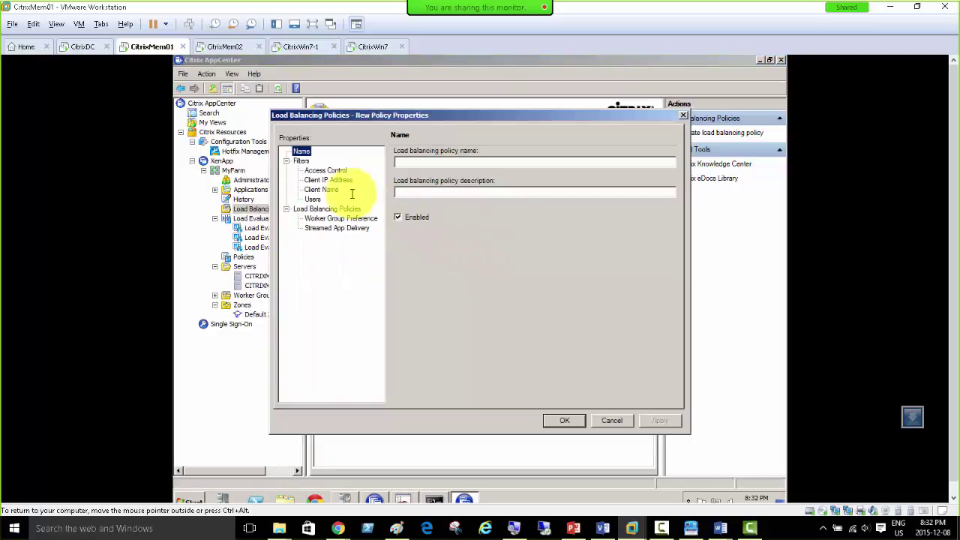
Step: Move the new policy window slightly right and go to its Access Control filter page
{"action": "left_click_drag", "start_coordinate": [388, 117], "coordinate": [438, 123]}
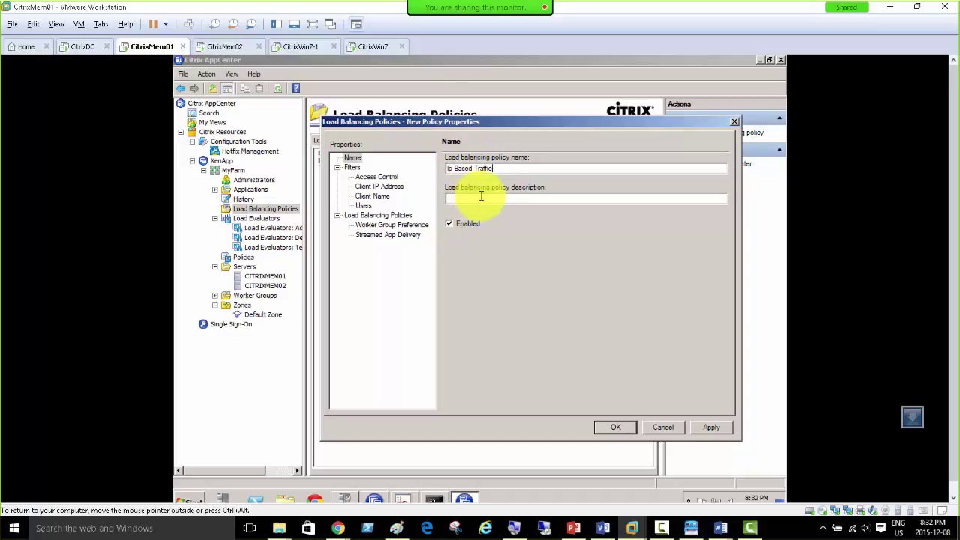
{"action": "left_click", "coordinate": [375, 177]}
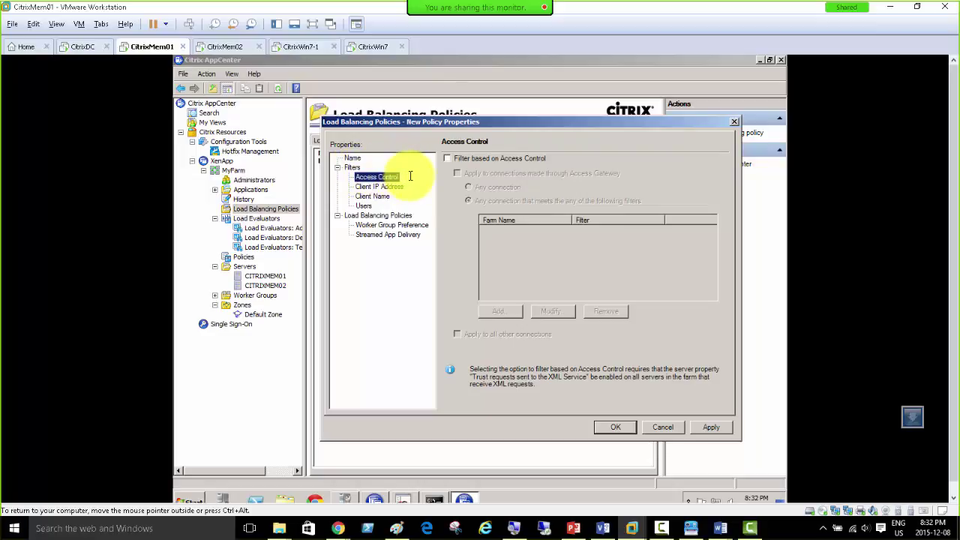
Step: Leave Access Control filtering off and turn on client IP address filtering, not applied to all addresses
{"action": "left_click", "coordinate": [483, 159]}
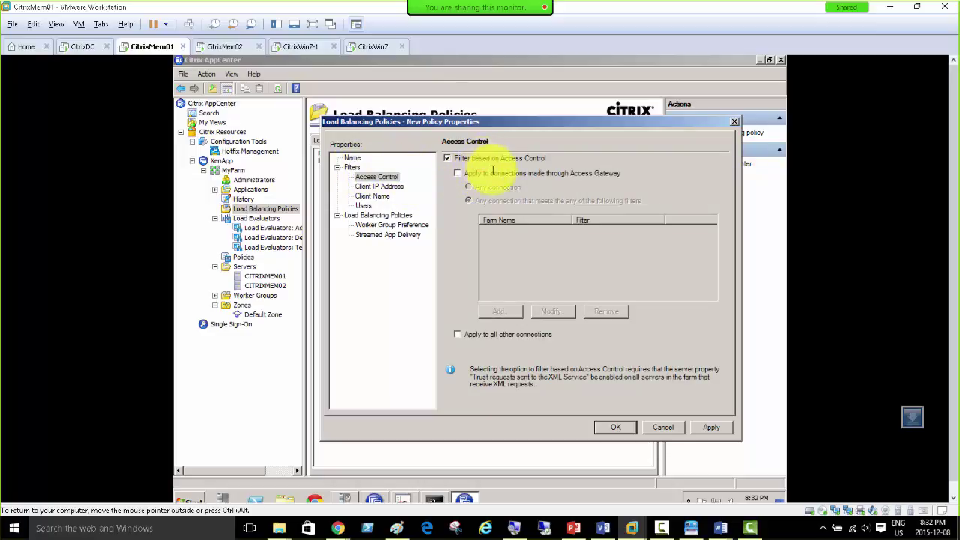
{"action": "left_click", "coordinate": [453, 159]}
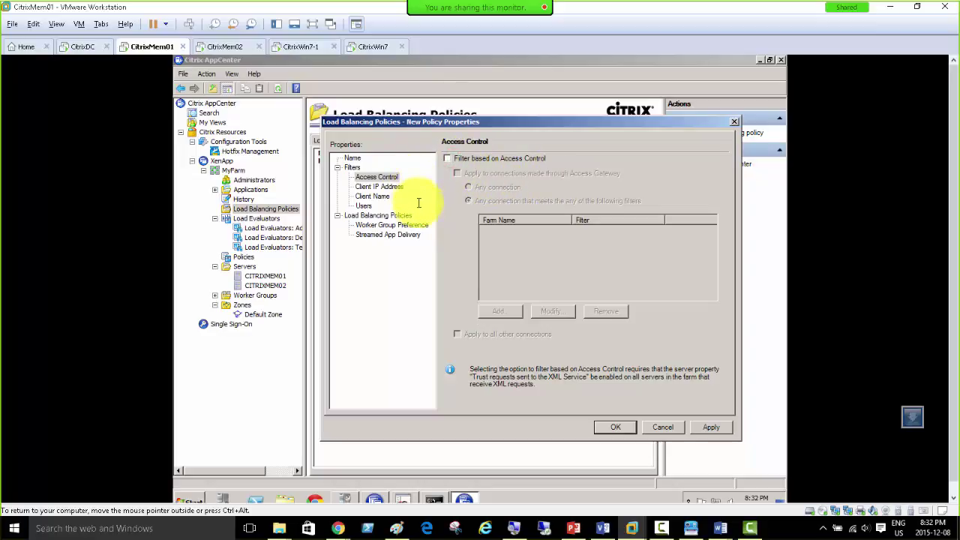
{"action": "left_click", "coordinate": [378, 186]}
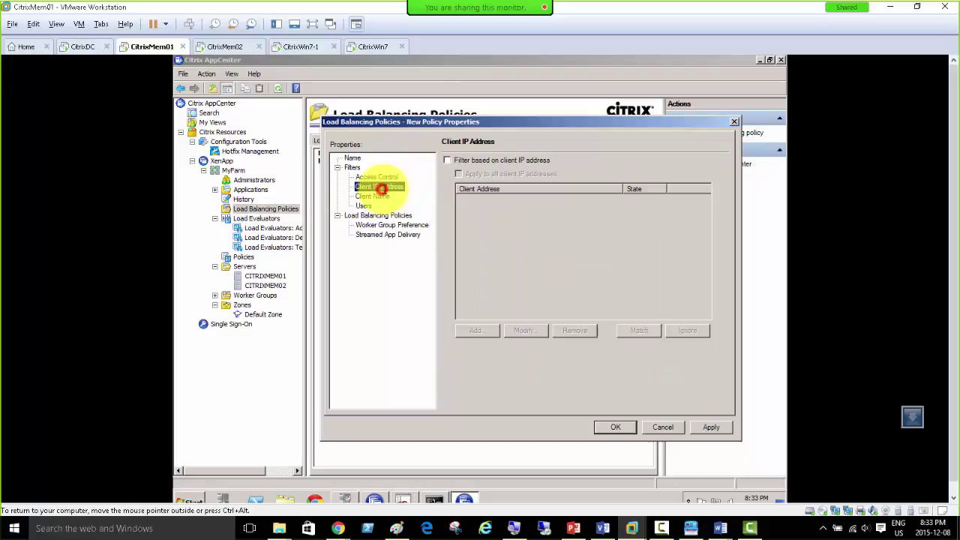
{"action": "left_click", "coordinate": [463, 159]}
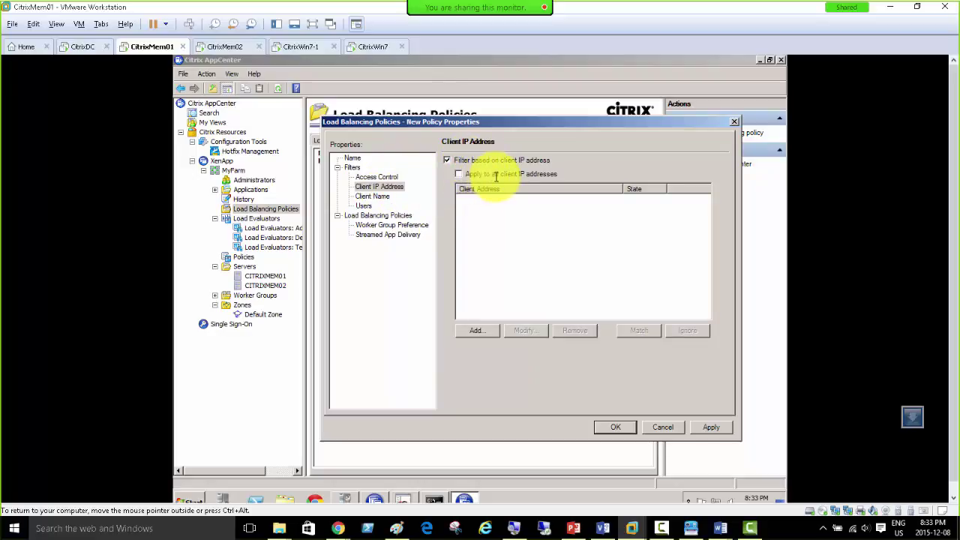
{"action": "left_click", "coordinate": [495, 175]}
{"action": "left_click", "coordinate": [459, 174]}
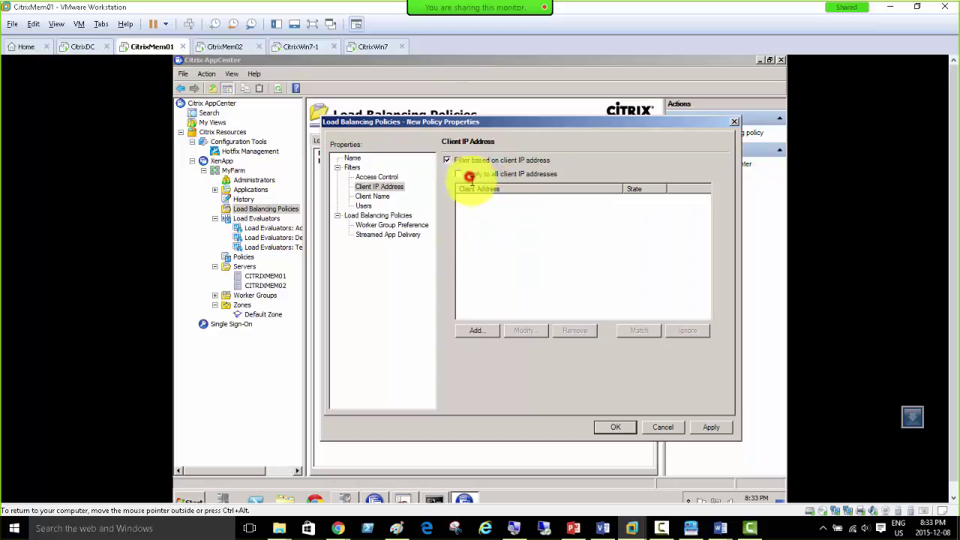
Step: Start adding a client IP address, read the IP range help (example 10.8.0.0), then close it and cancel
{"action": "left_click", "coordinate": [477, 330]}
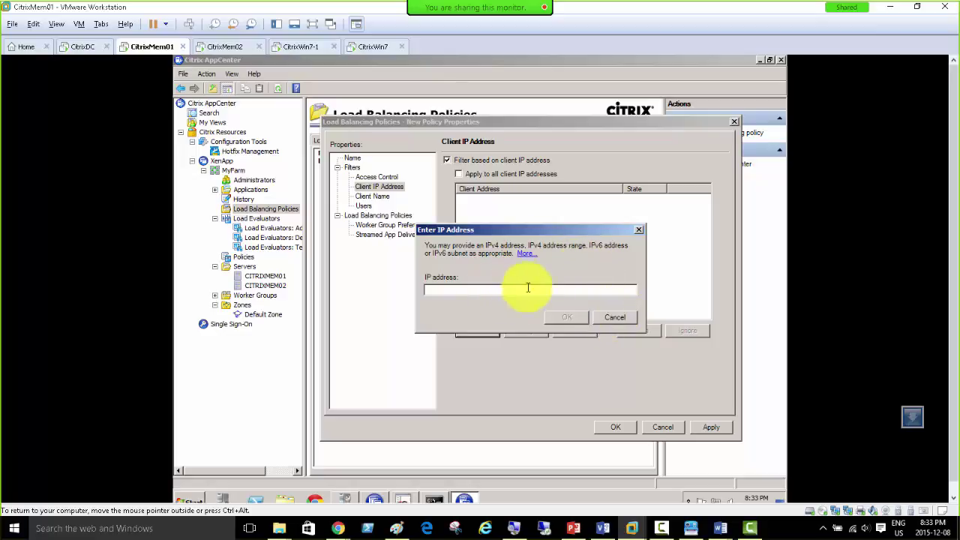
{"action": "left_click", "coordinate": [526, 253]}
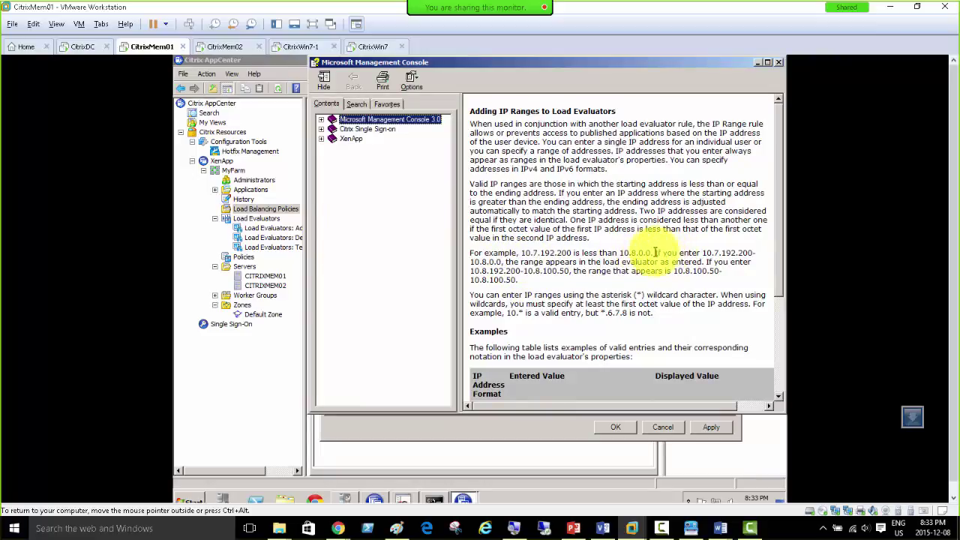
{"action": "left_click_drag", "start_coordinate": [619, 253], "coordinate": [778, 253]}
{"action": "left_click_drag", "start_coordinate": [557, 270], "coordinate": [488, 273]}
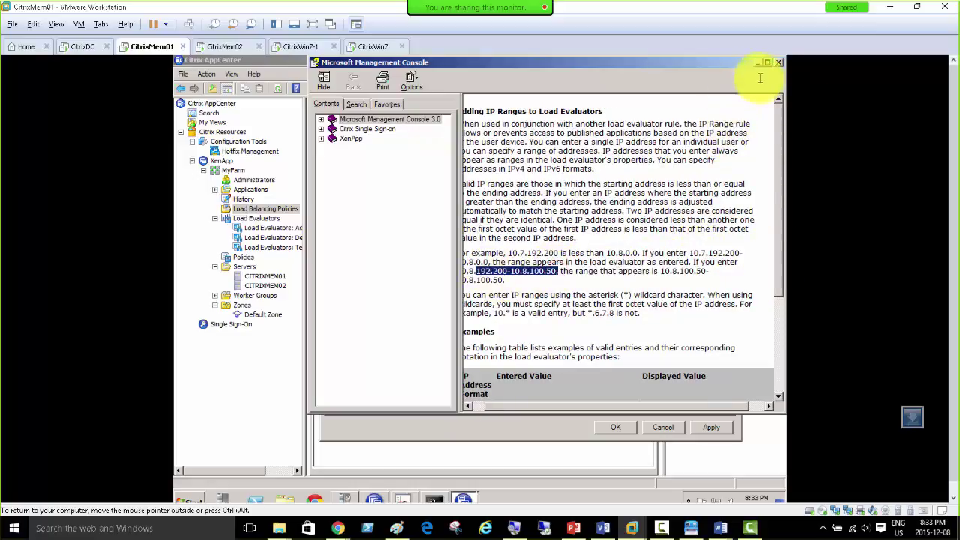
{"action": "left_click", "coordinate": [779, 62]}
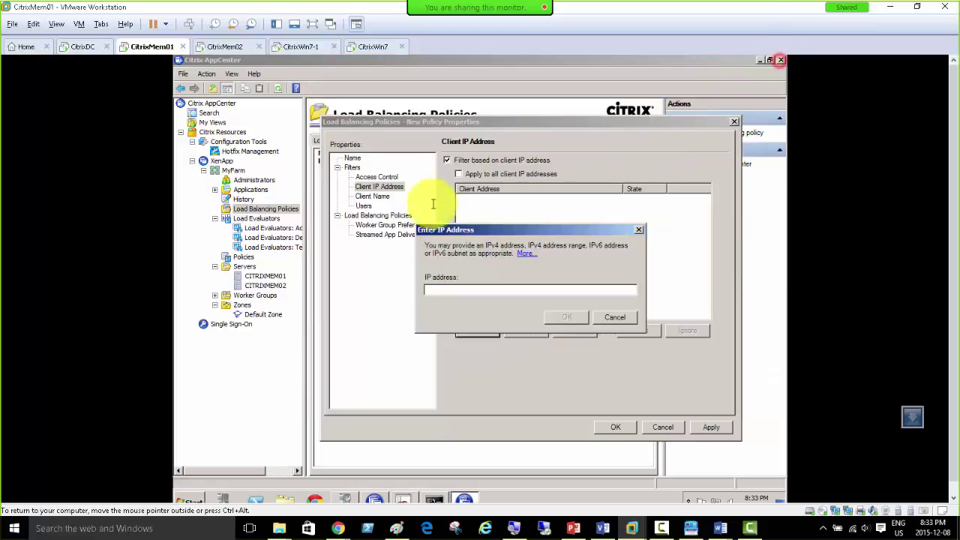
{"action": "left_click", "coordinate": [613, 318]}
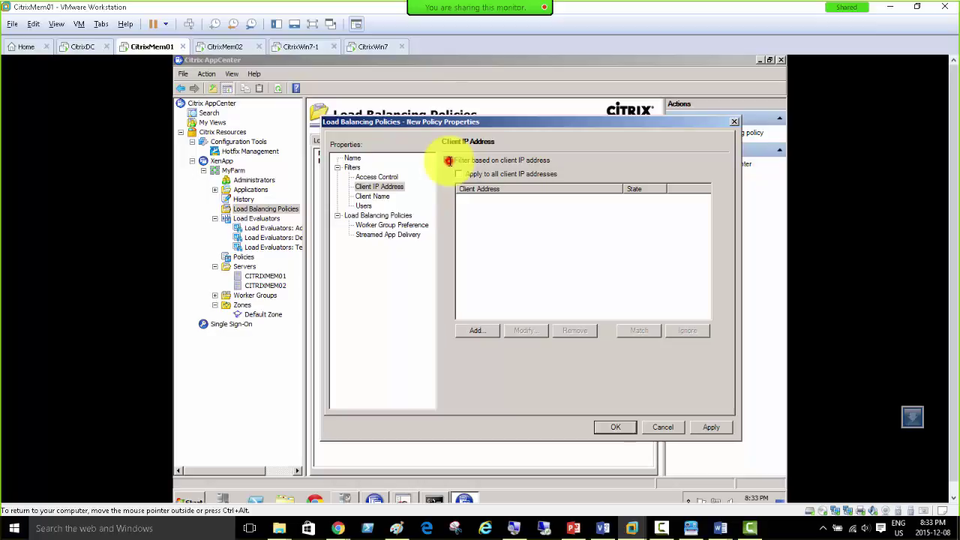
Step: Turn off client IP and client name filtering, then view the Users filter and Load Balancing Policies overview
{"action": "left_click", "coordinate": [447, 160]}
{"action": "left_click", "coordinate": [370, 196]}
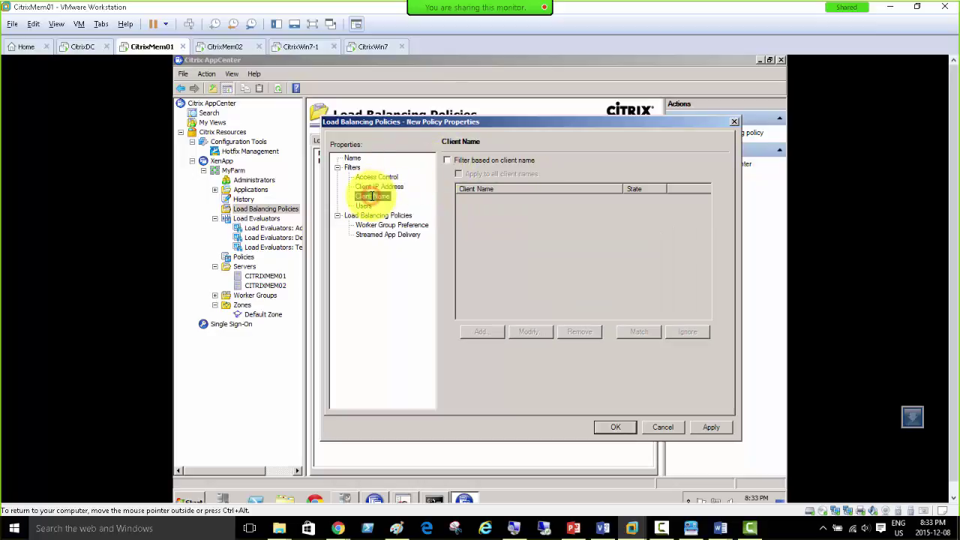
{"action": "left_click", "coordinate": [476, 160]}
{"action": "left_click", "coordinate": [478, 331]}
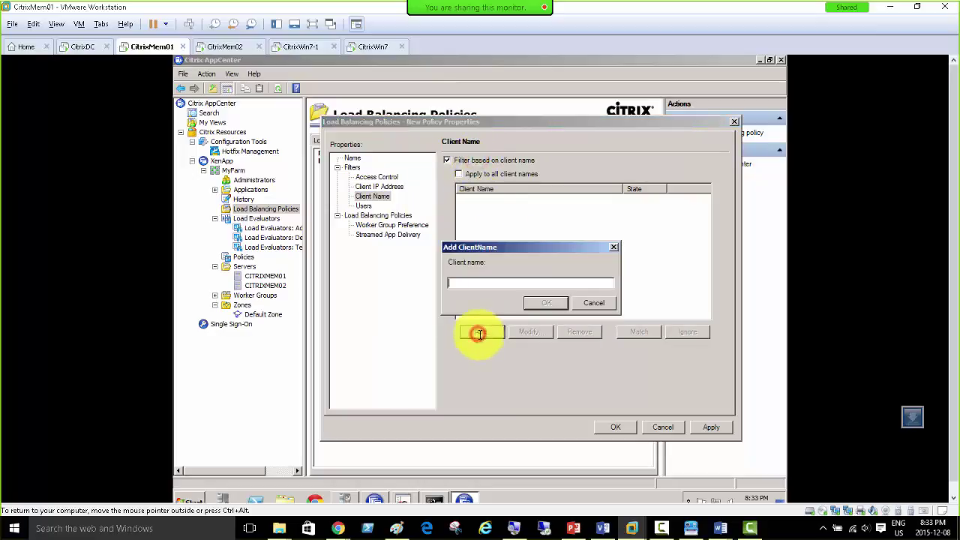
{"action": "left_click", "coordinate": [594, 304]}
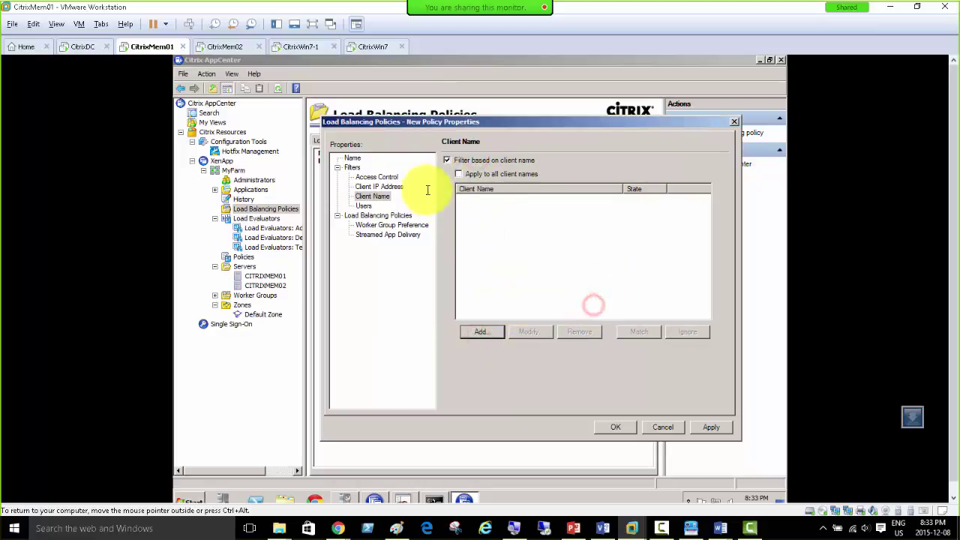
{"action": "left_click", "coordinate": [447, 159]}
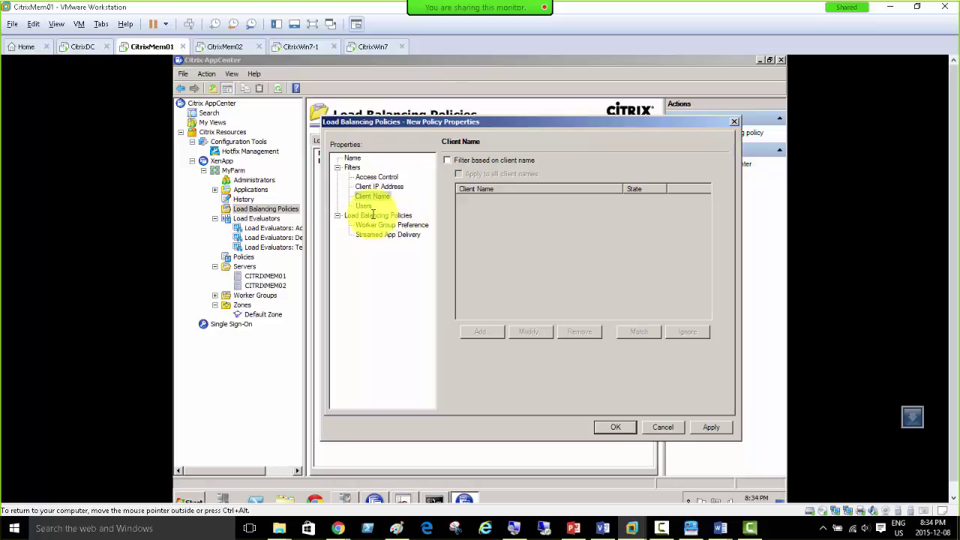
{"action": "left_click", "coordinate": [363, 205]}
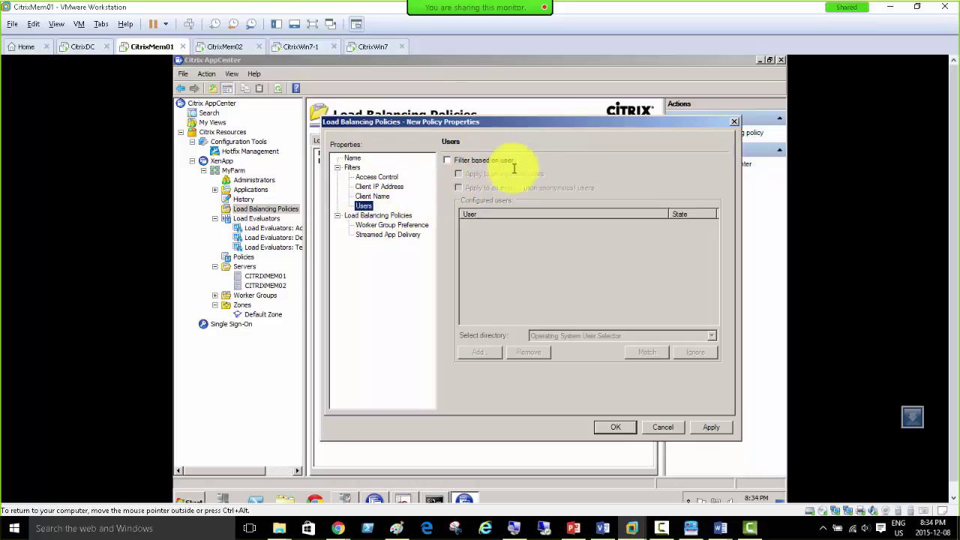
{"action": "left_click", "coordinate": [392, 216]}
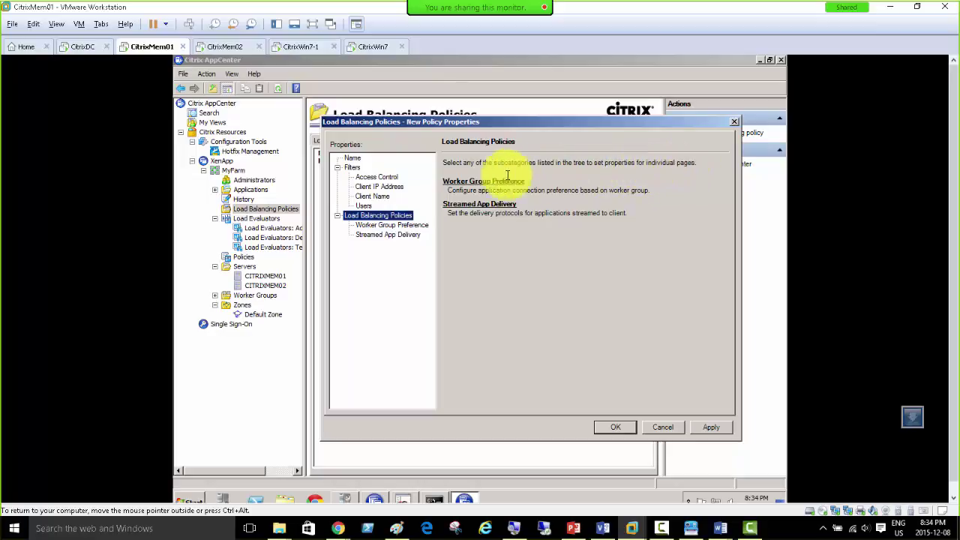
Step: Review the filter pages, then enable worker-group-based application connection preference under Worker Group Preference
{"action": "left_click", "coordinate": [478, 182]}
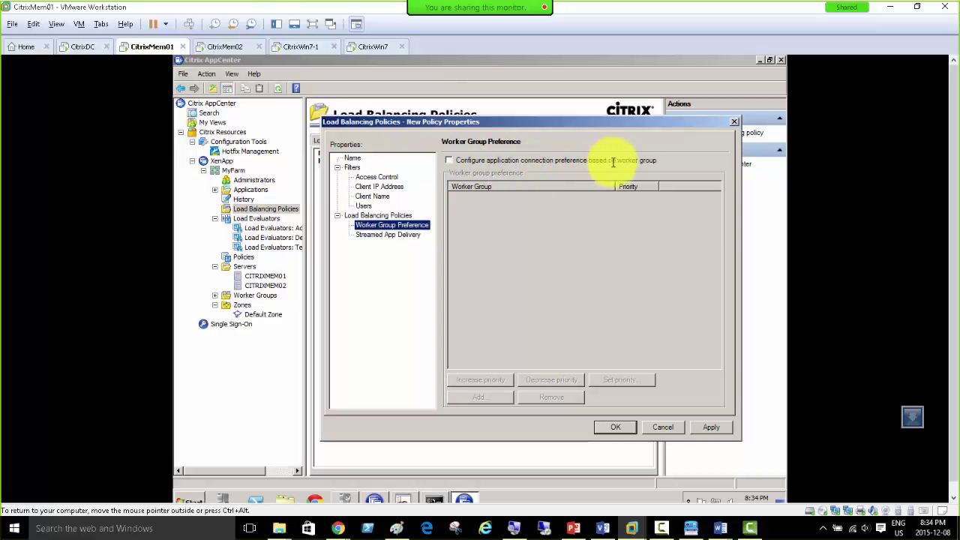
{"action": "left_click", "coordinate": [377, 186]}
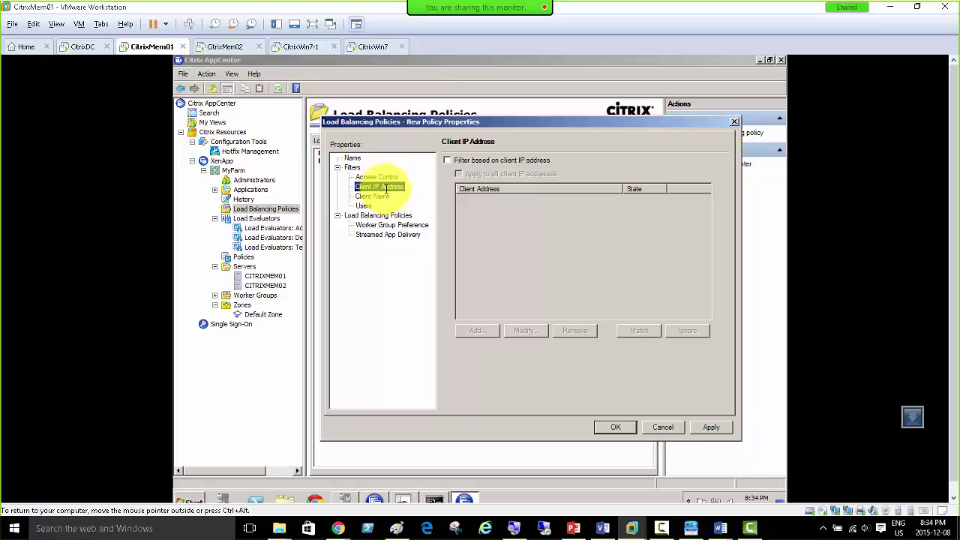
{"action": "left_click", "coordinate": [381, 196]}
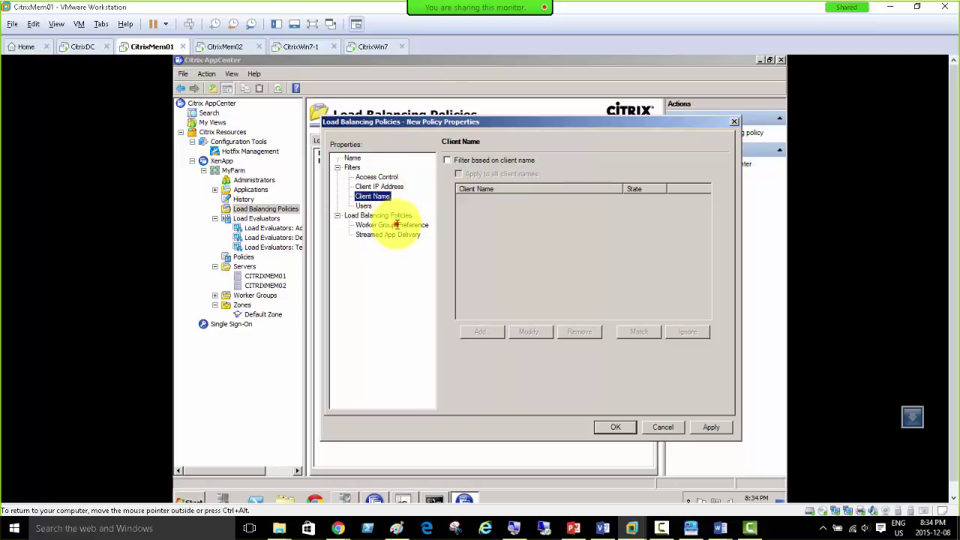
{"action": "left_click", "coordinate": [396, 225]}
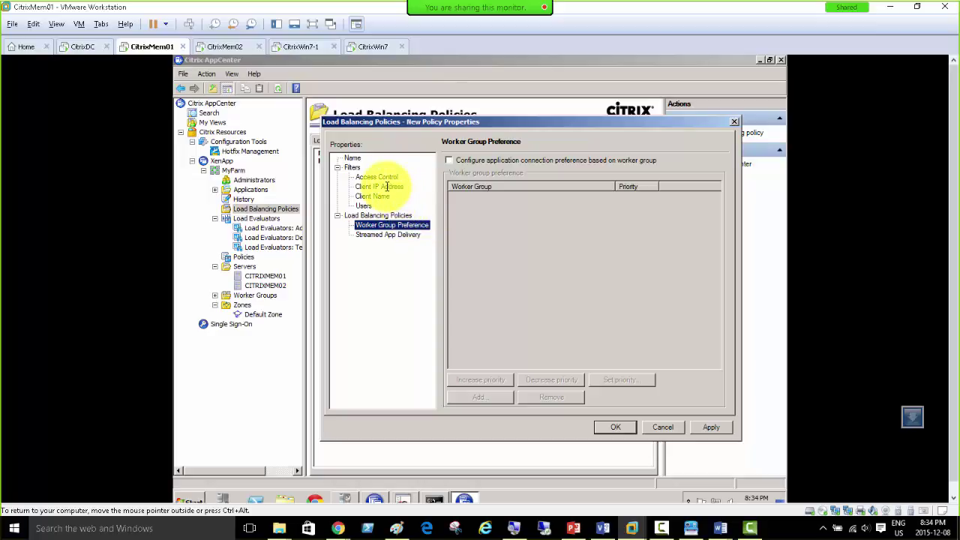
{"action": "left_click", "coordinate": [369, 186]}
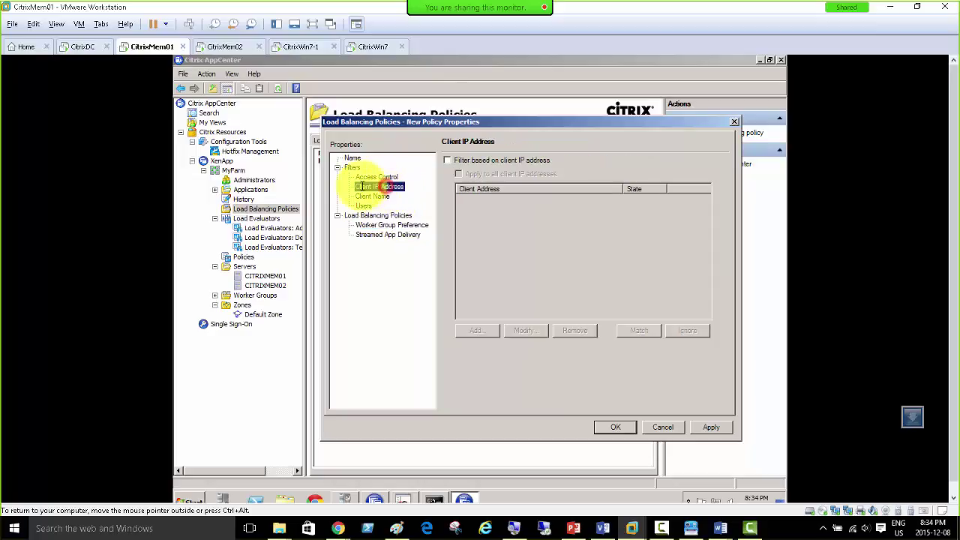
{"action": "left_click", "coordinate": [405, 225]}
{"action": "left_click", "coordinate": [448, 160]}
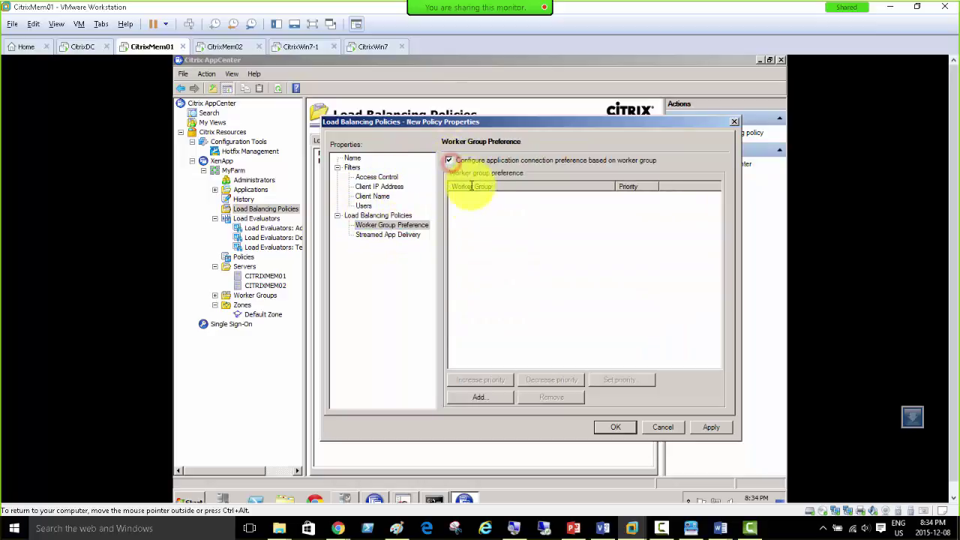
Step: Add the Toronto Servers worker group to the preference list at priority 1
{"action": "left_click", "coordinate": [477, 395]}
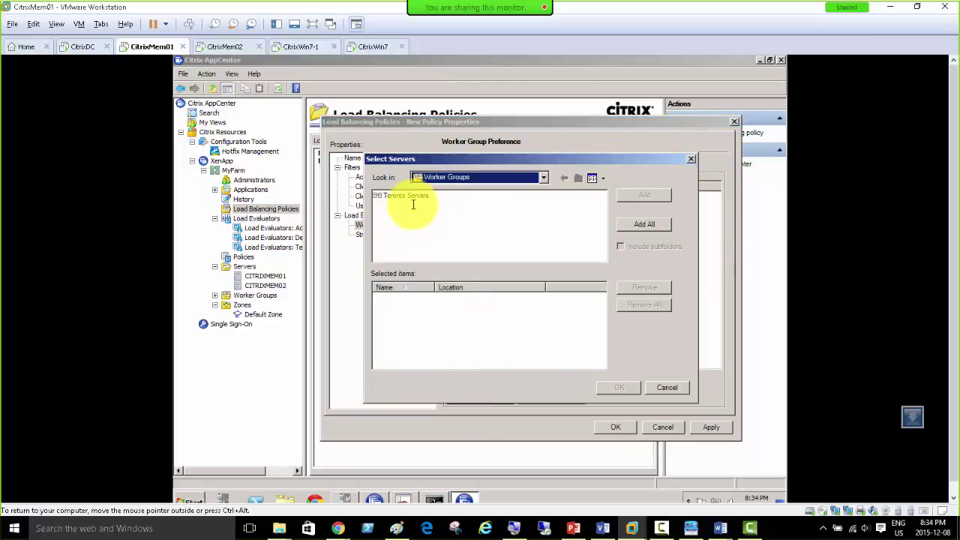
{"action": "left_click", "coordinate": [666, 387]}
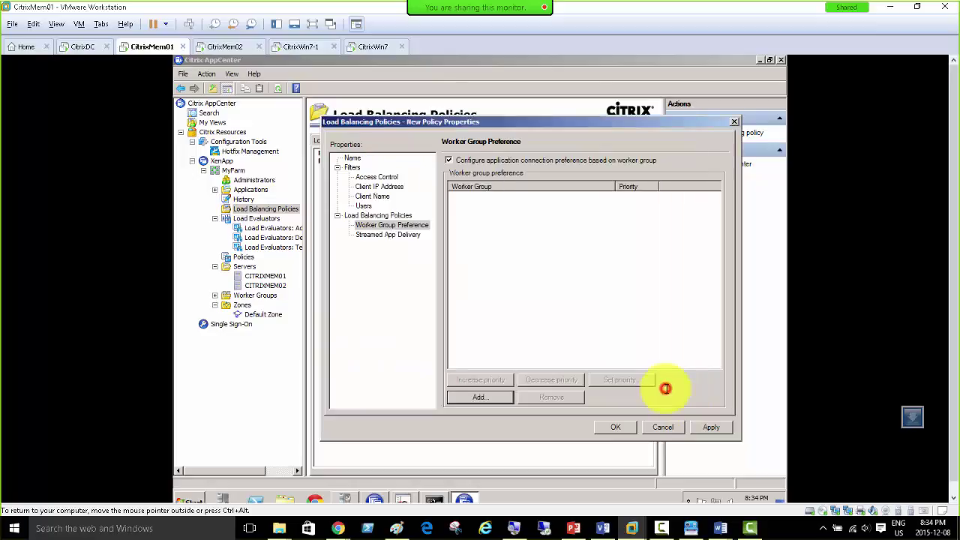
{"action": "left_click", "coordinate": [486, 397]}
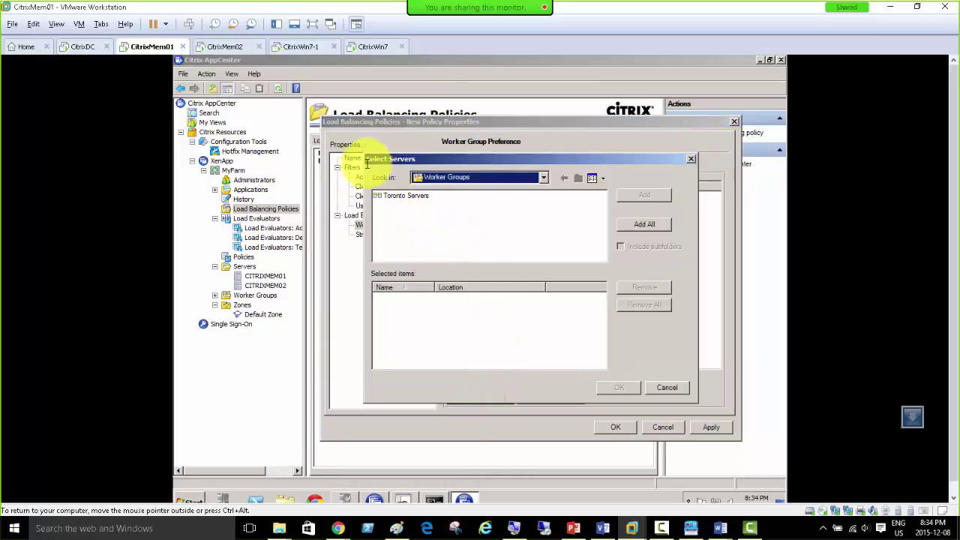
{"action": "left_click", "coordinate": [398, 196]}
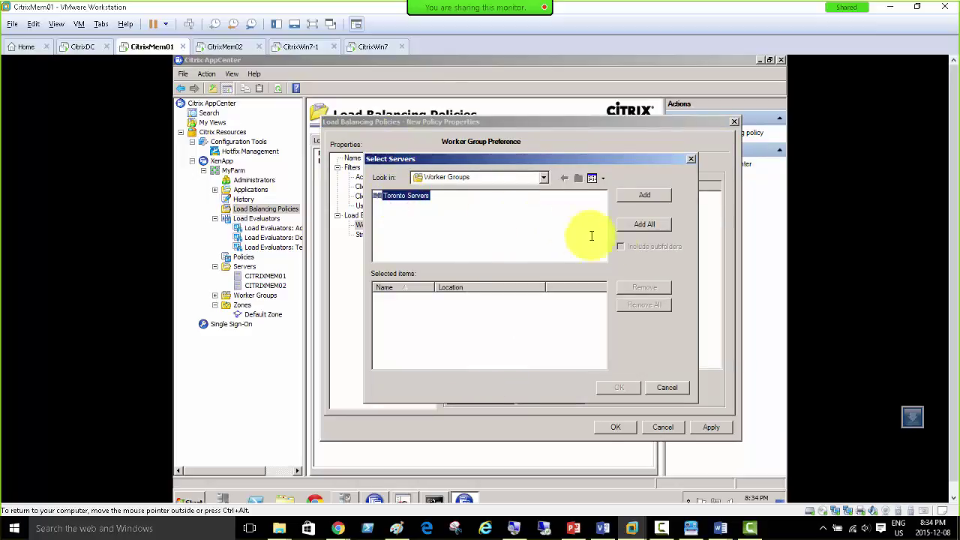
{"action": "left_click", "coordinate": [633, 196]}
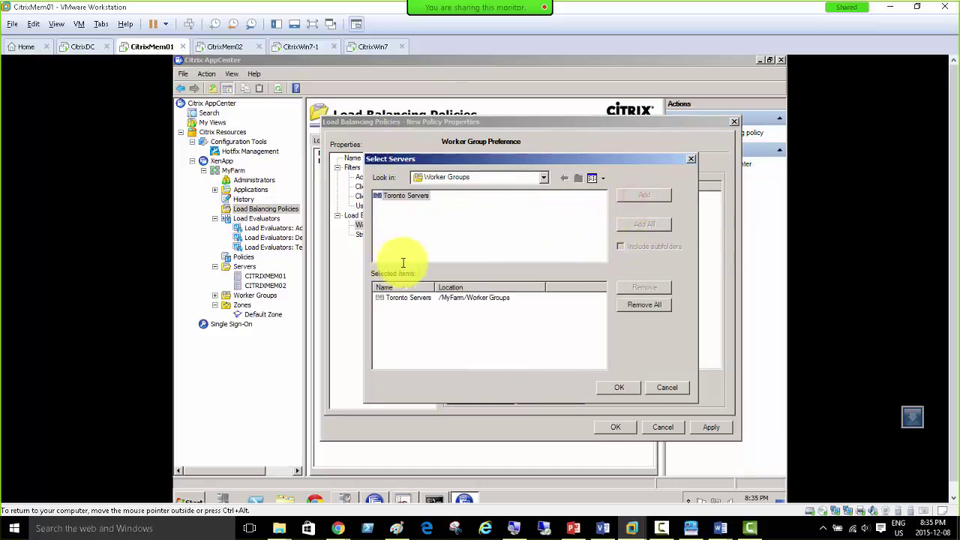
{"action": "left_click", "coordinate": [543, 178]}
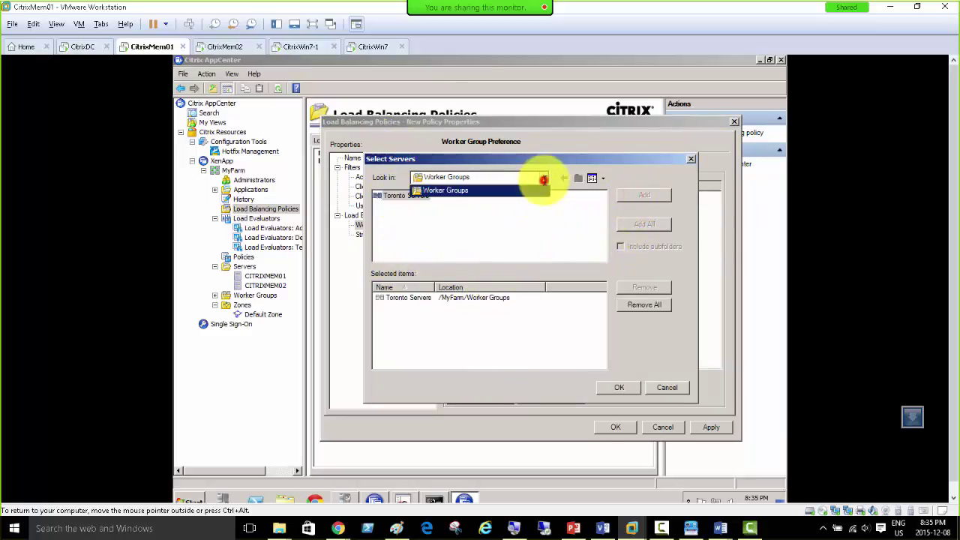
{"action": "left_click", "coordinate": [545, 180]}
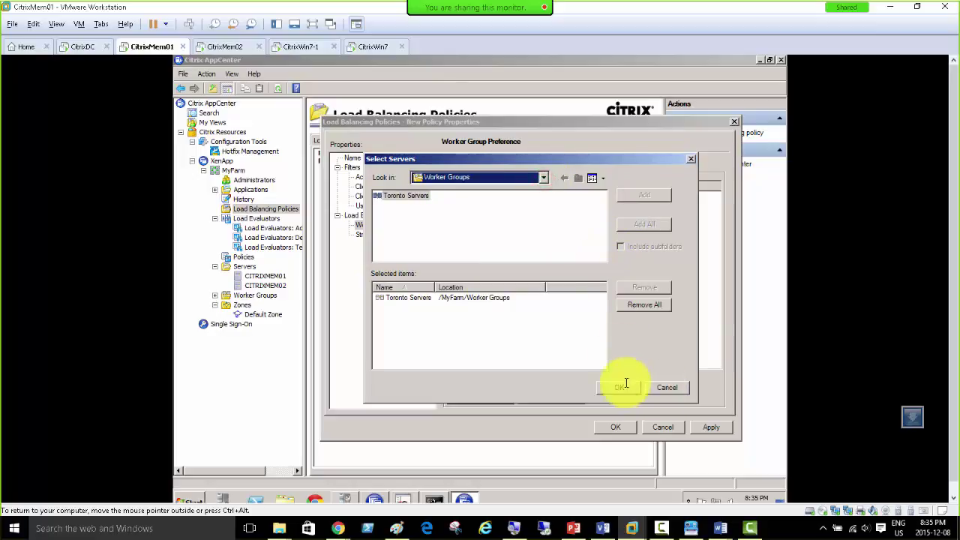
{"action": "left_click", "coordinate": [619, 387]}
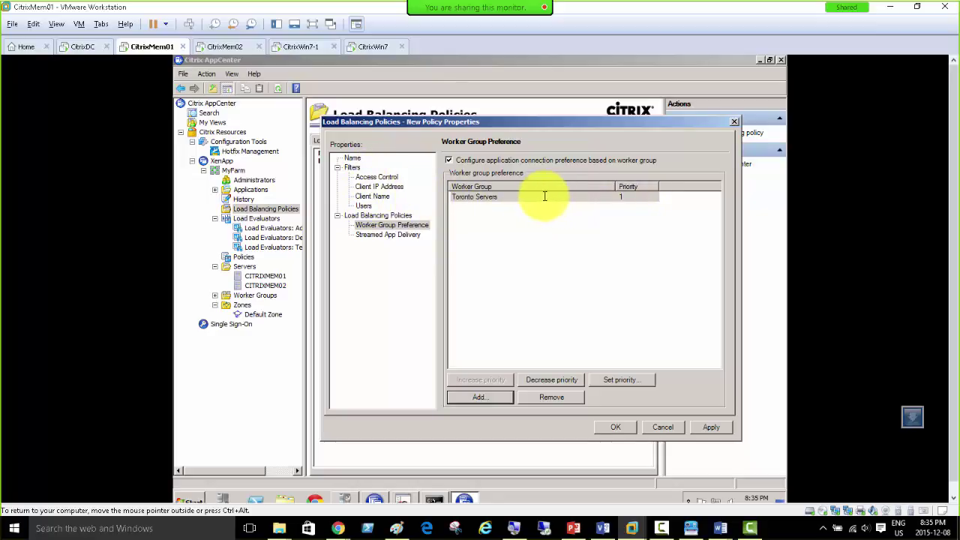
{"action": "left_click", "coordinate": [486, 200]}
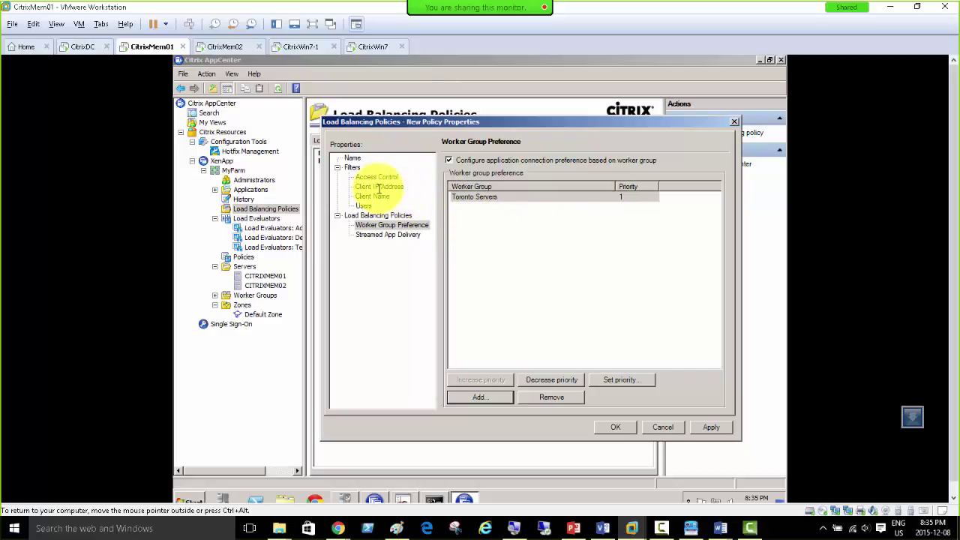
{"action": "left_click", "coordinate": [379, 187]}
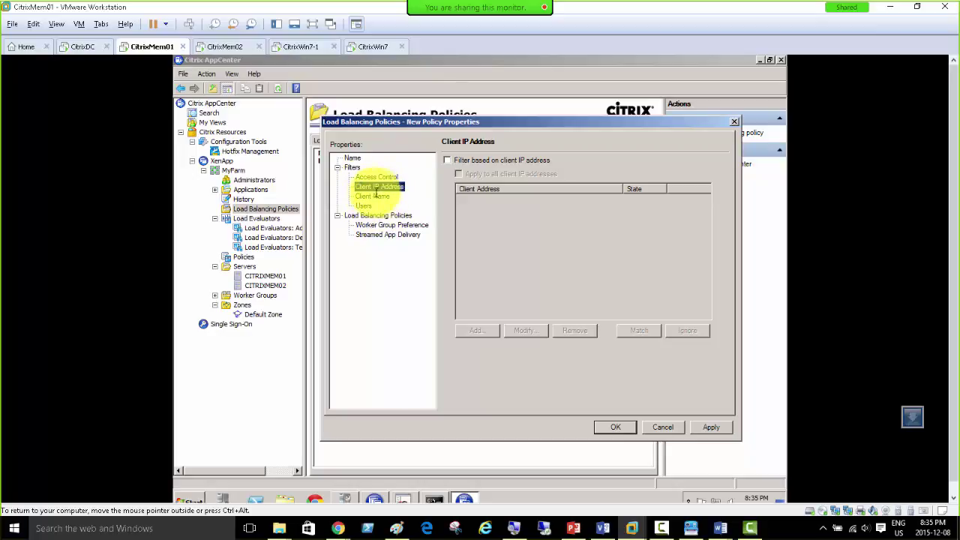
{"action": "left_click", "coordinate": [380, 224]}
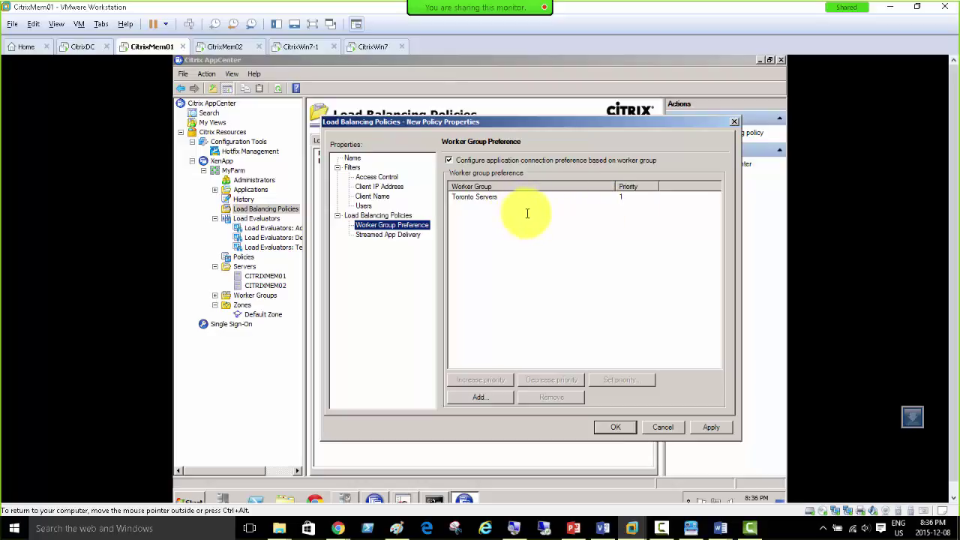
Step: Deselect Toronto Servers, then enable setting delivery protocols on the Streamed App Delivery page
{"action": "left_click", "coordinate": [474, 197]}
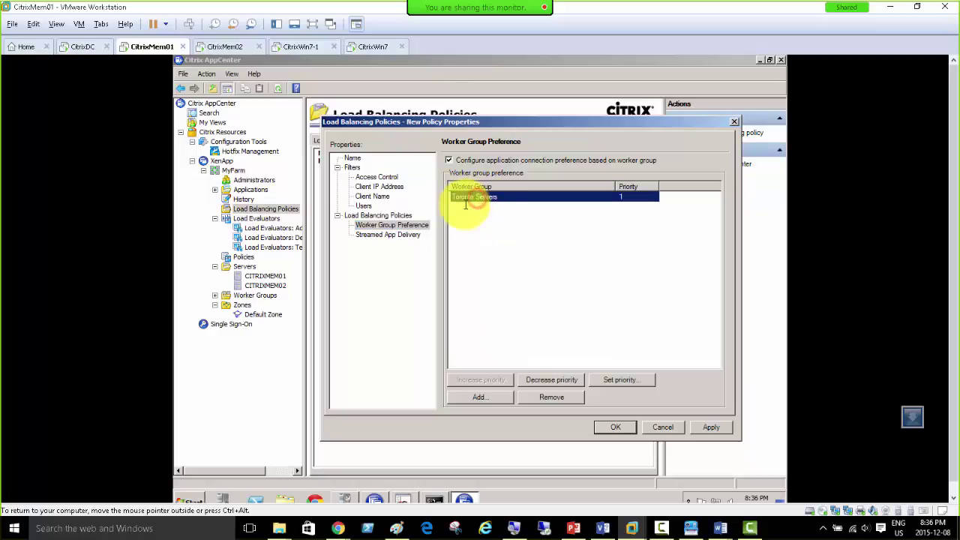
{"action": "left_click", "coordinate": [459, 210]}
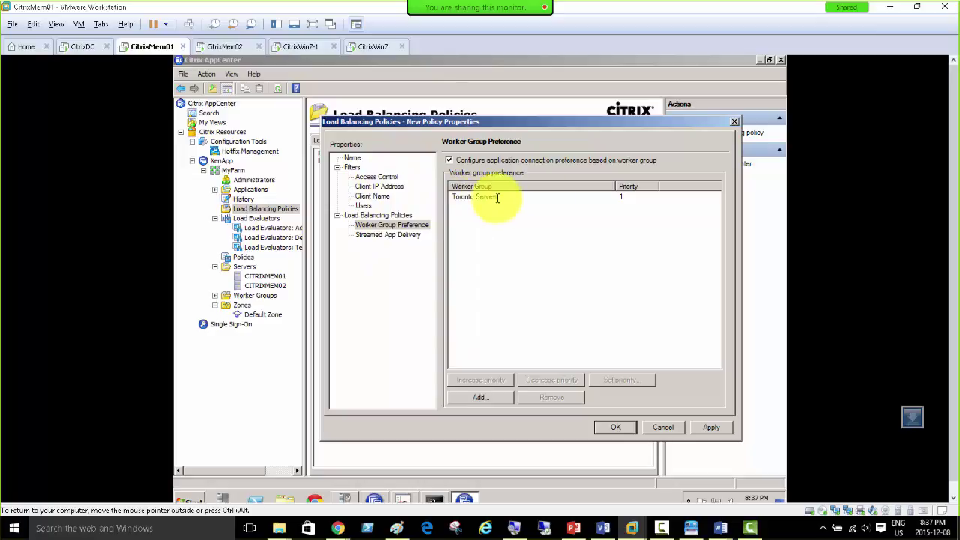
{"action": "left_click", "coordinate": [378, 234]}
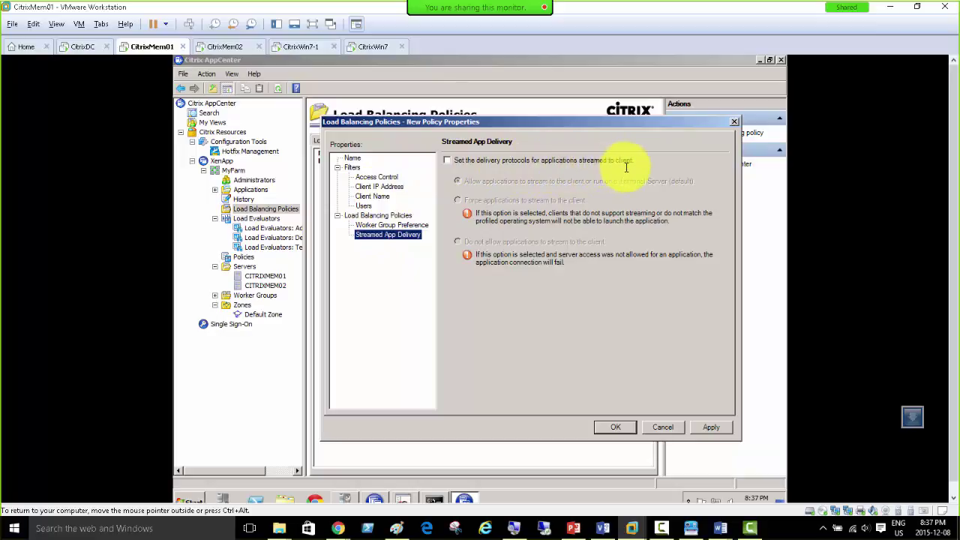
{"action": "left_click", "coordinate": [469, 160]}
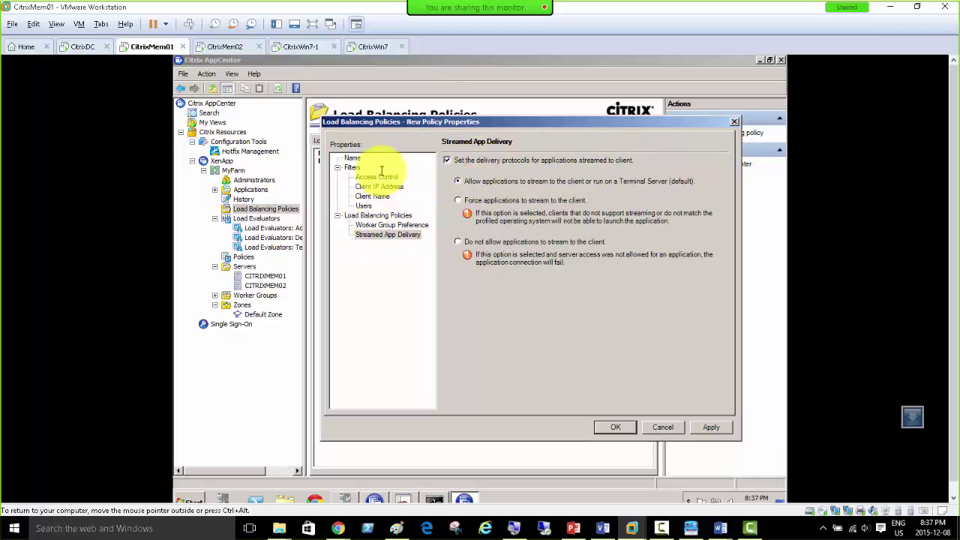
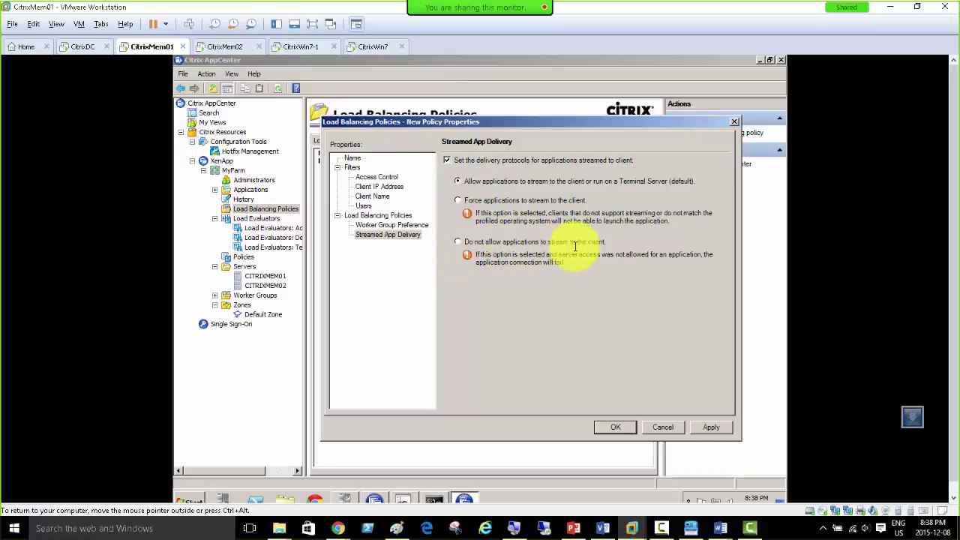
Step: Clear the delivery protocols option, review Worker Group Preference, and cancel the policy properties
{"action": "left_click", "coordinate": [447, 160]}
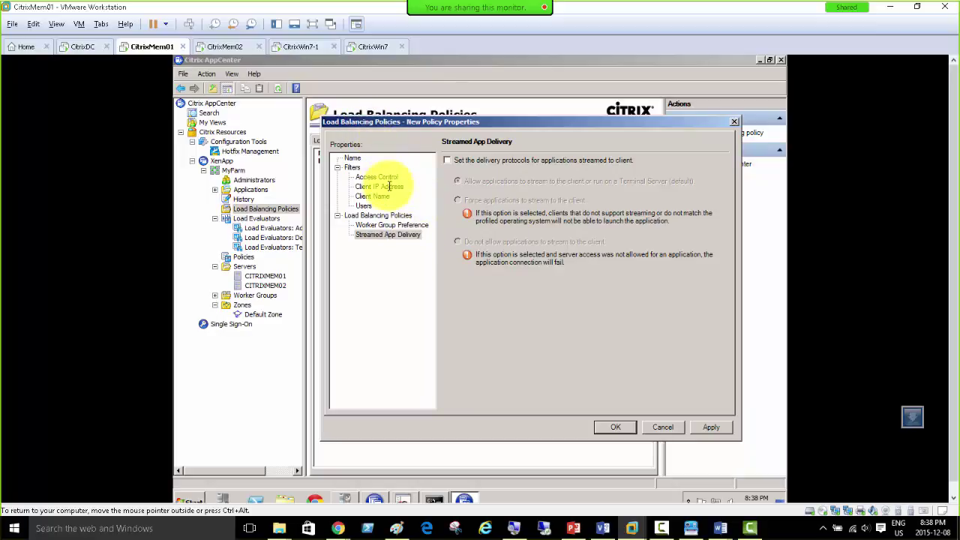
{"action": "left_click", "coordinate": [370, 224]}
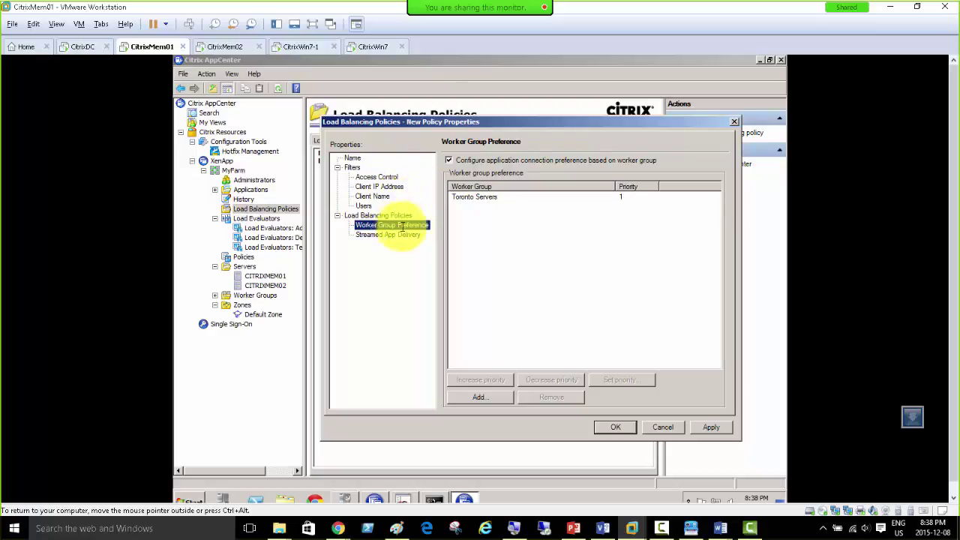
{"action": "left_click", "coordinate": [663, 428]}
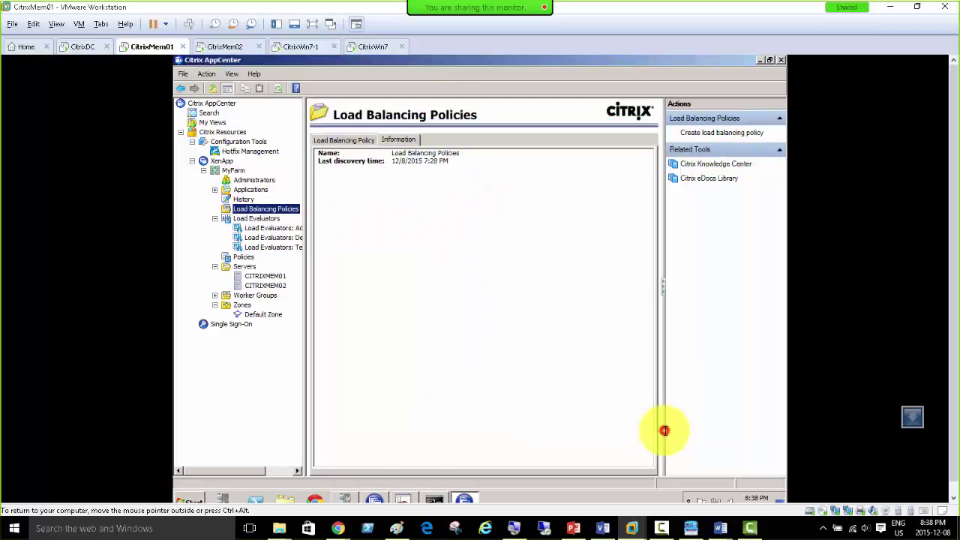
Step: Open the Policies node under MyFarm in AppCenter
{"action": "left_click", "coordinate": [249, 257]}
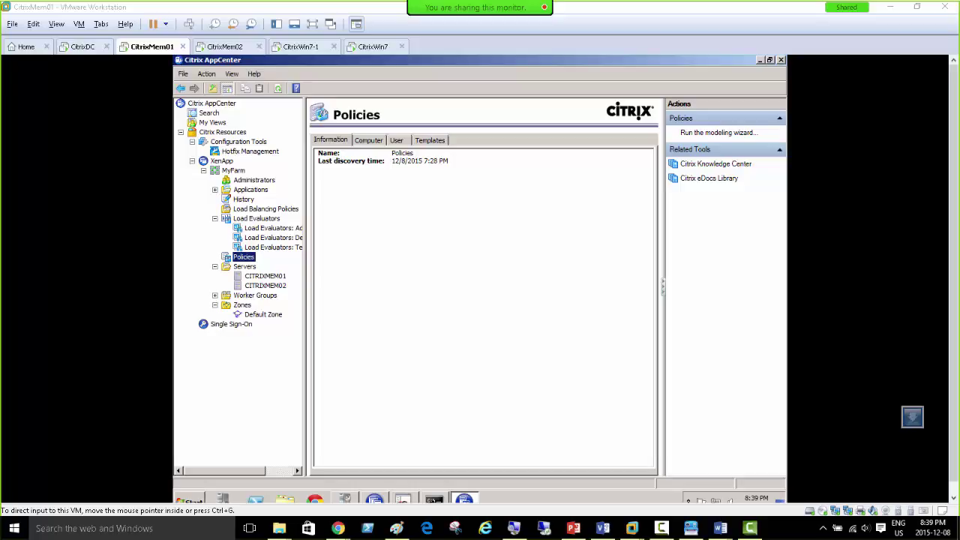
{"action": "left_click", "coordinate": [408, 268]}
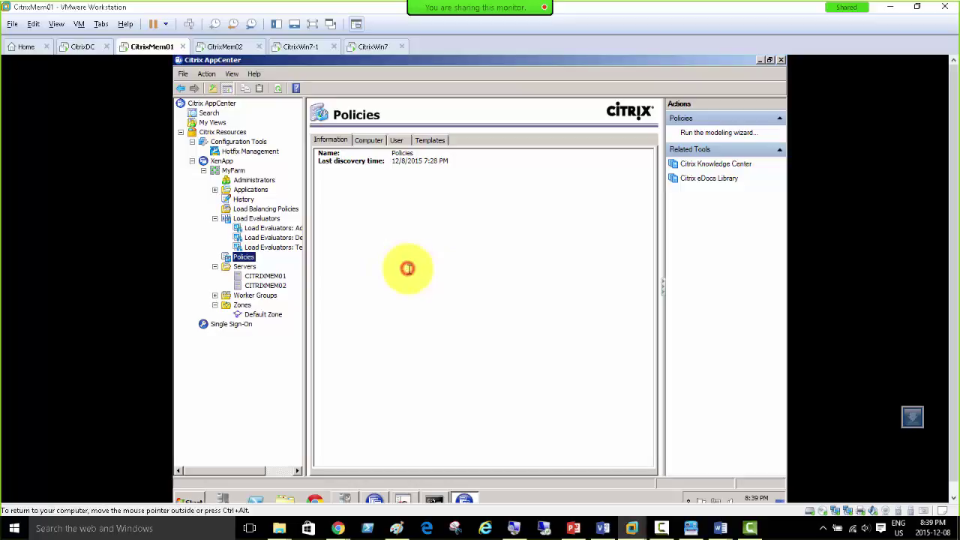
Step: Pause the recorder, view the Default Load Evaluator slide, then return to the CitrixMem01 VM
{"action": "left_click", "coordinate": [751, 528]}
{"action": "left_click", "coordinate": [750, 528]}
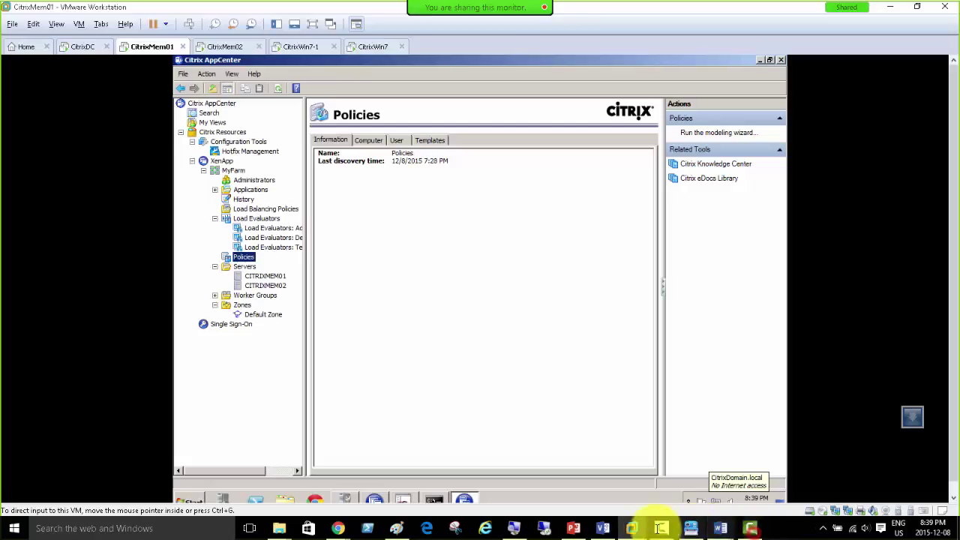
{"action": "left_click", "coordinate": [658, 527]}
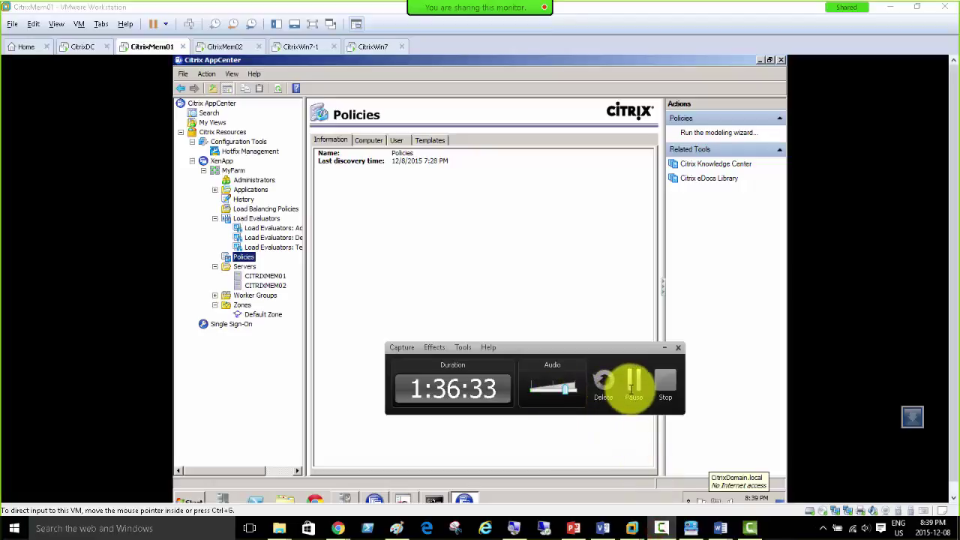
{"action": "left_click", "coordinate": [633, 380]}
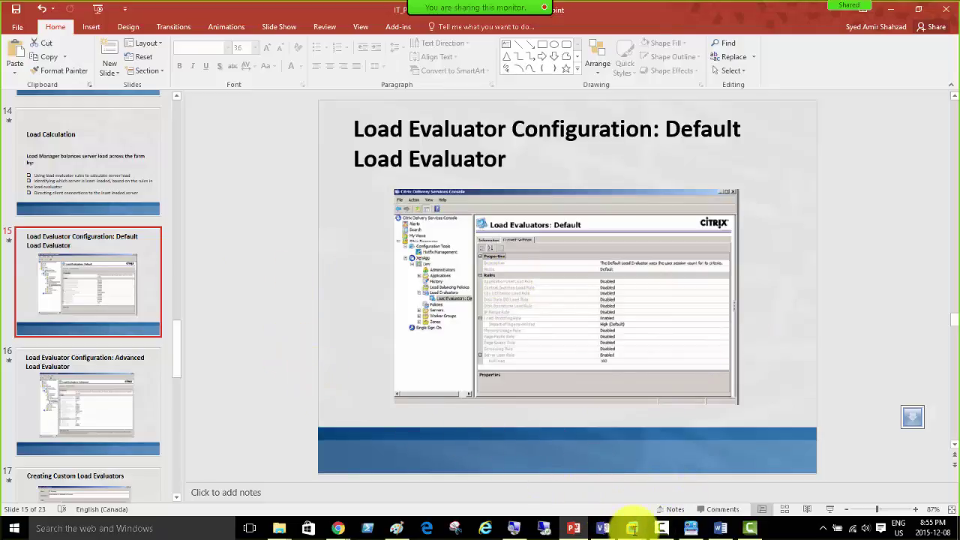
{"action": "mouse_move", "coordinate": [633, 529]}
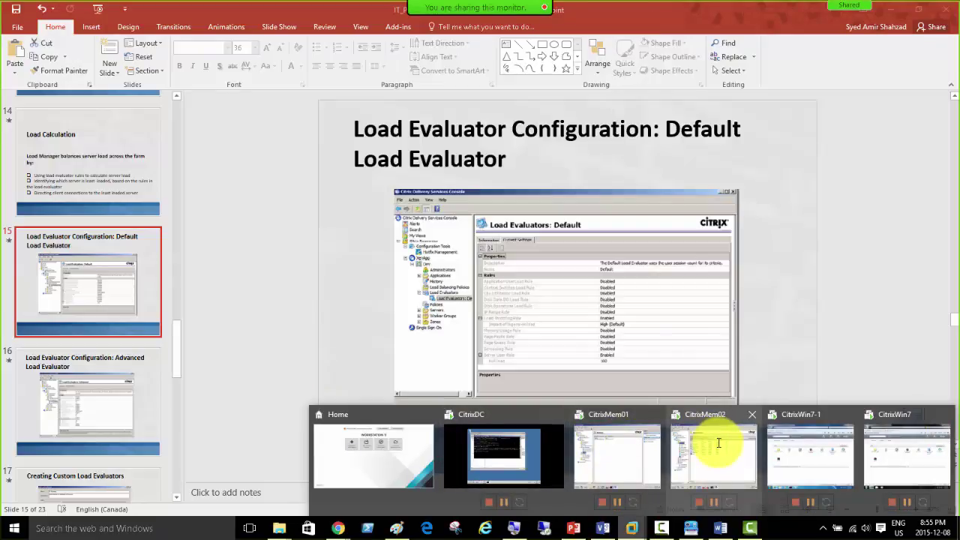
{"action": "left_click", "coordinate": [625, 450]}
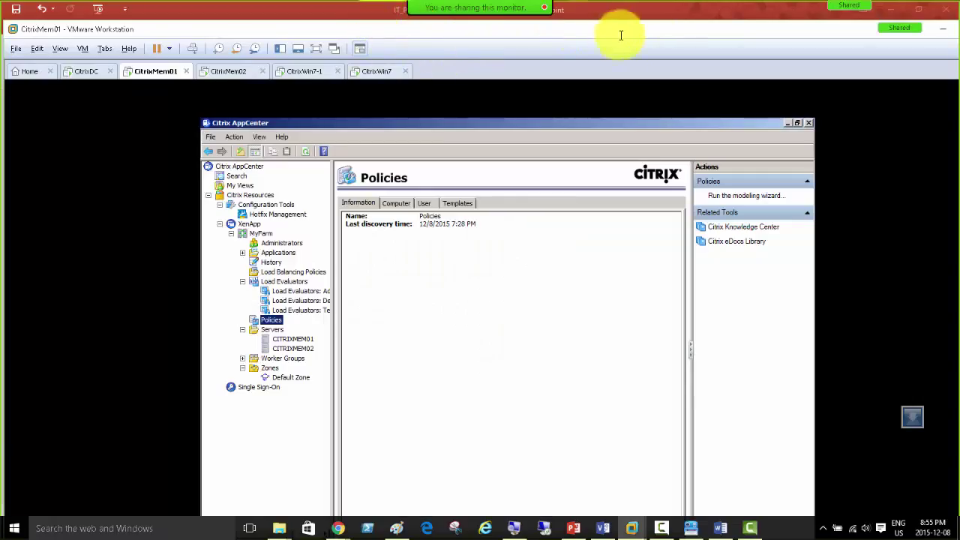
Step: Maximize the VMware window so the AppCenter Policies page fills the screen
{"action": "double_click", "coordinate": [673, 30]}
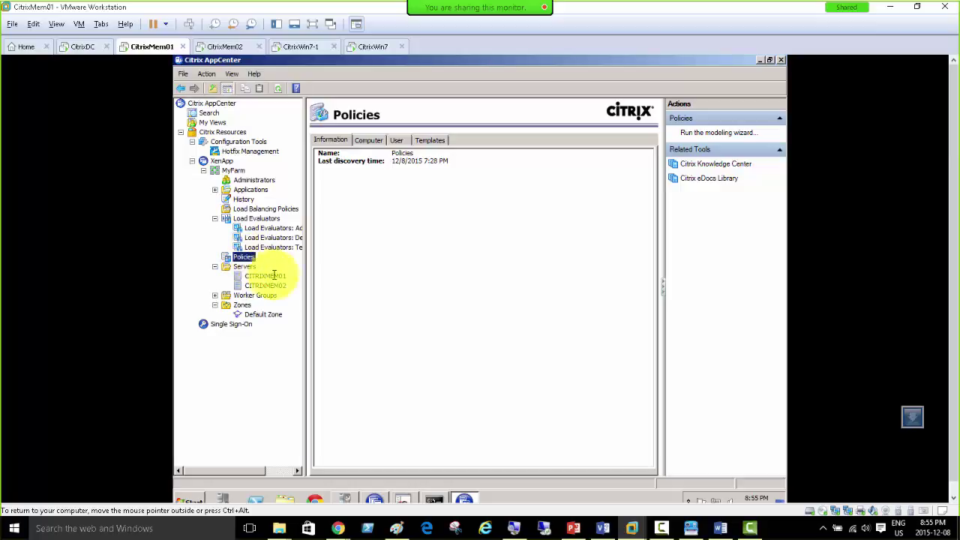
{"action": "left_click", "coordinate": [665, 529]}
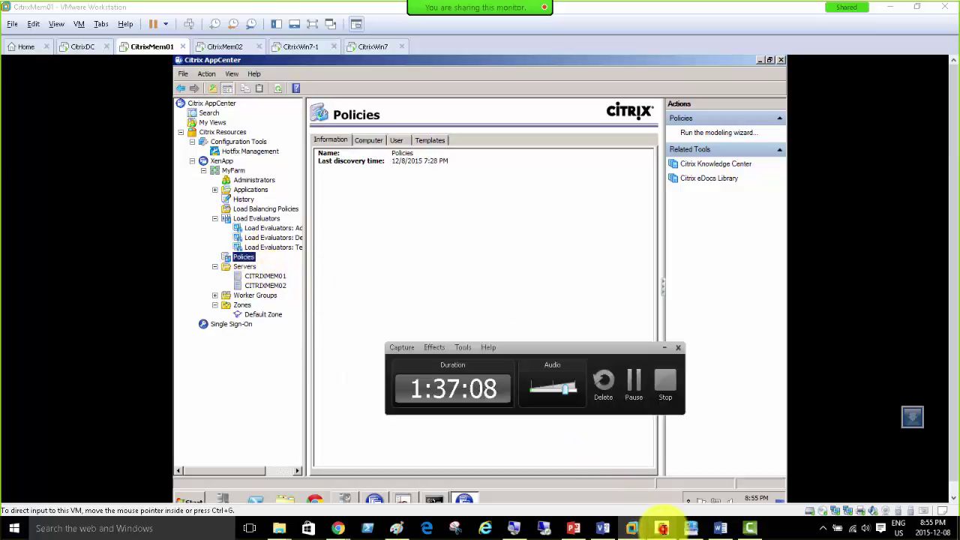
{"action": "left_click", "coordinate": [662, 529]}
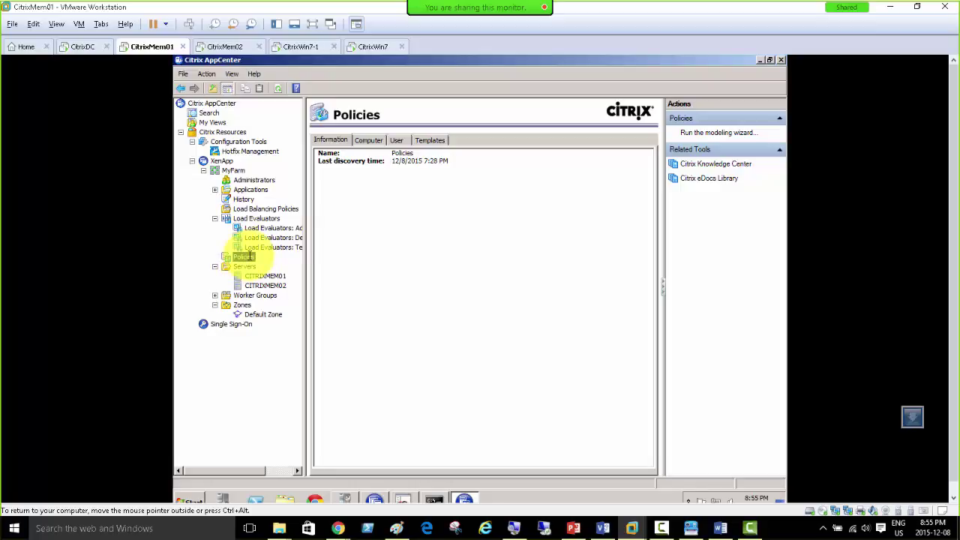
Step: List the computer policies (Policy0, TesPolicy02, Unfiltered) and inspect the Unfiltered policy's summary
{"action": "left_click", "coordinate": [368, 141]}
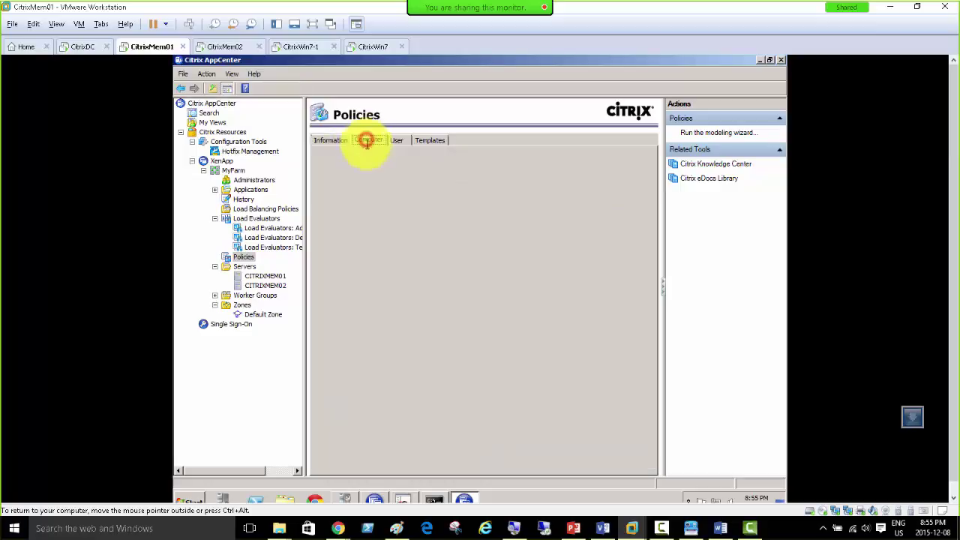
{"action": "left_click", "coordinate": [243, 257]}
{"action": "left_click", "coordinate": [368, 141]}
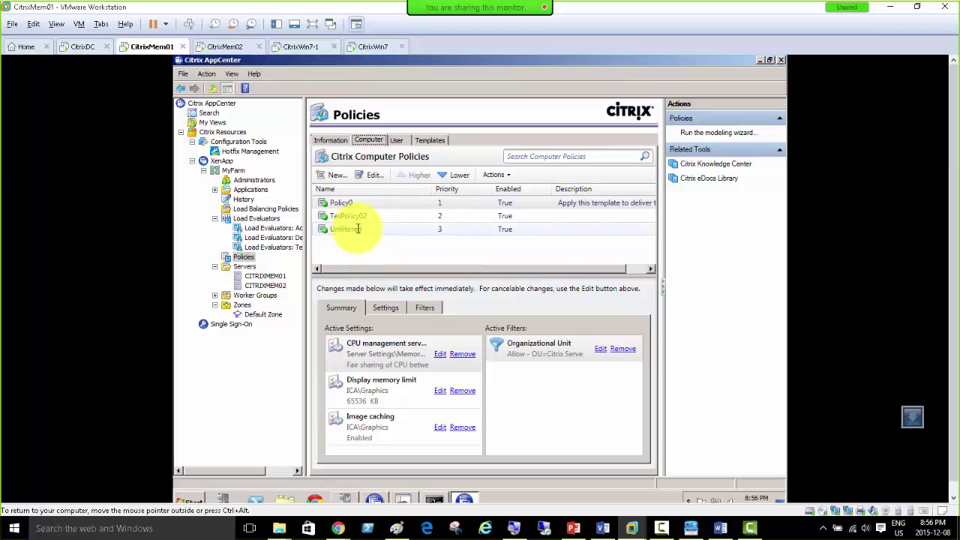
{"action": "left_click", "coordinate": [357, 229]}
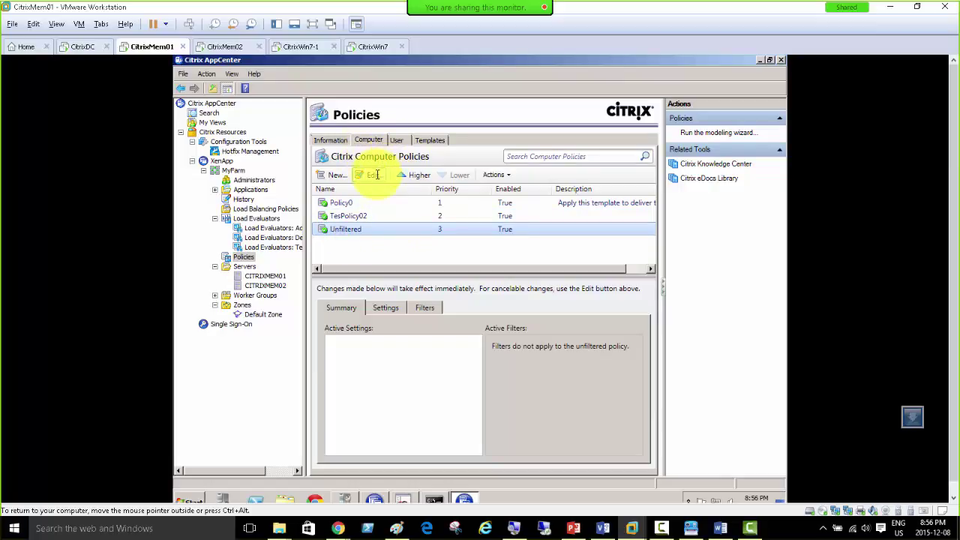
{"action": "left_click", "coordinate": [348, 230]}
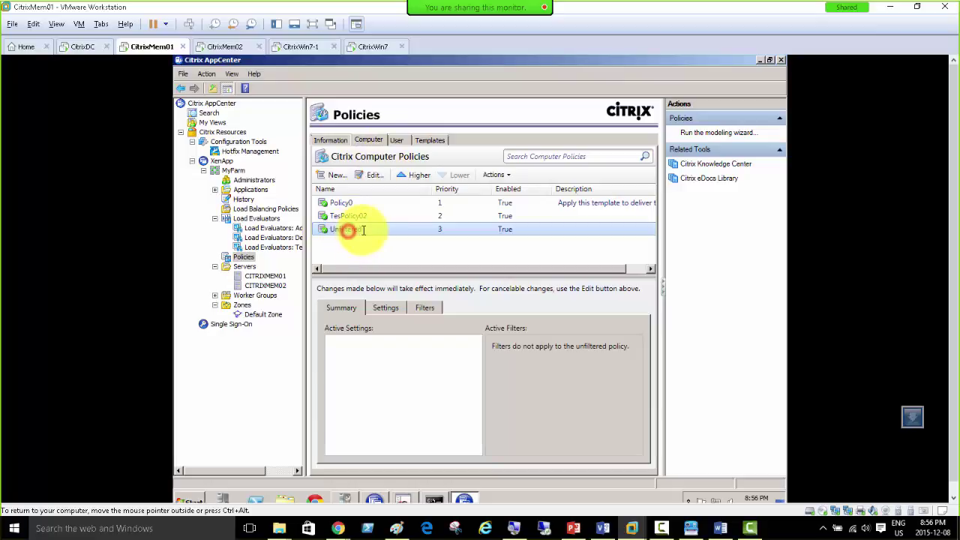
Step: Create a new computer policy named 'Load Evaluators' and advance to its settings page
{"action": "left_click", "coordinate": [330, 175]}
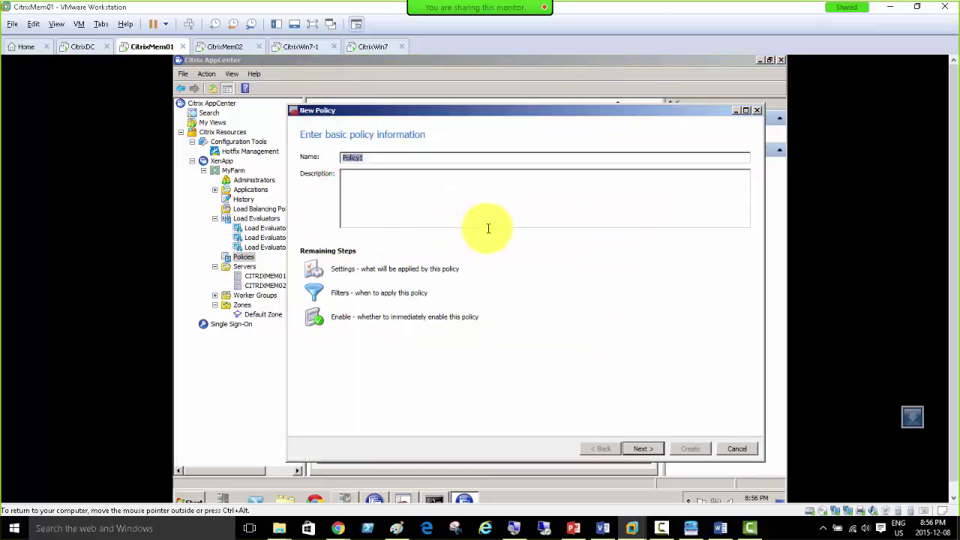
{"action": "type", "text": "Load Evaluators"}
{"action": "left_click", "coordinate": [639, 450]}
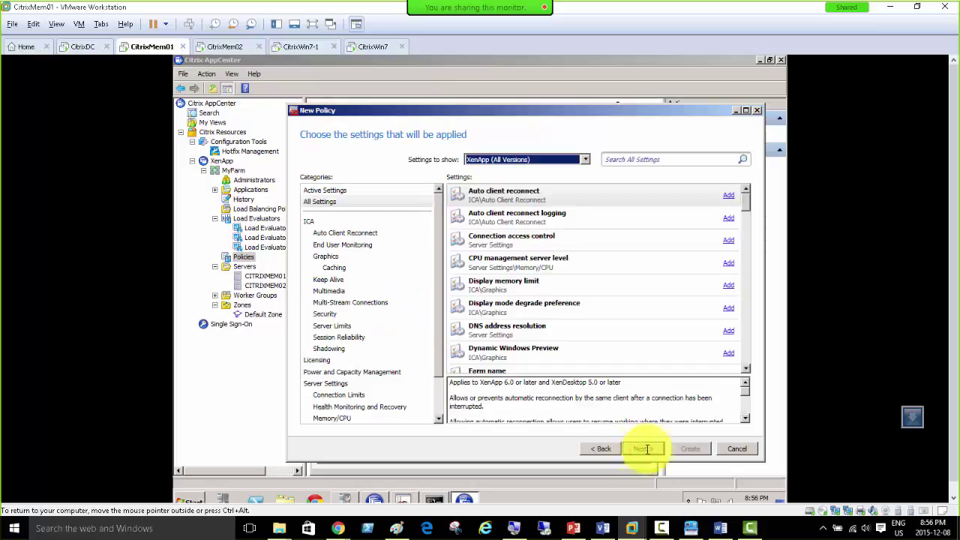
{"action": "left_click", "coordinate": [598, 449]}
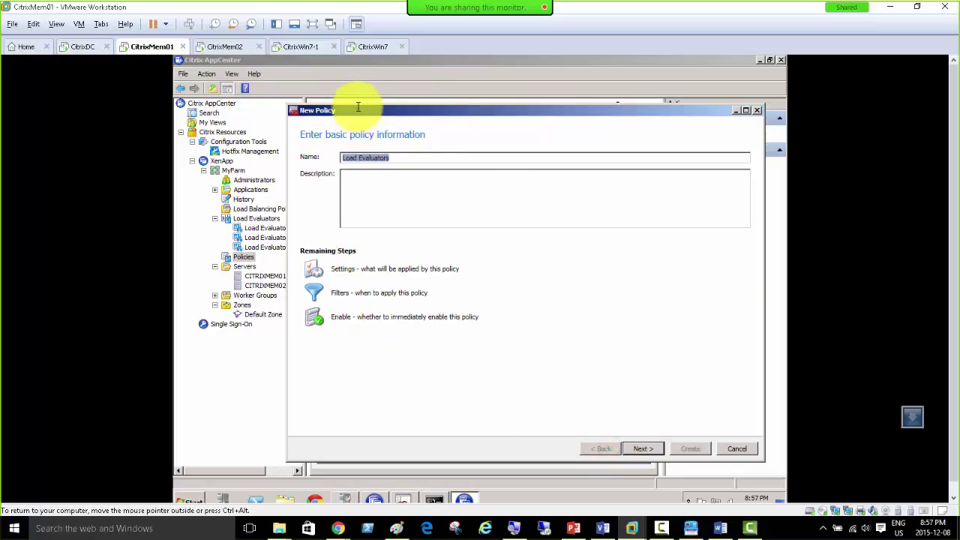
{"action": "left_click_drag", "start_coordinate": [358, 107], "coordinate": [375, 201]}
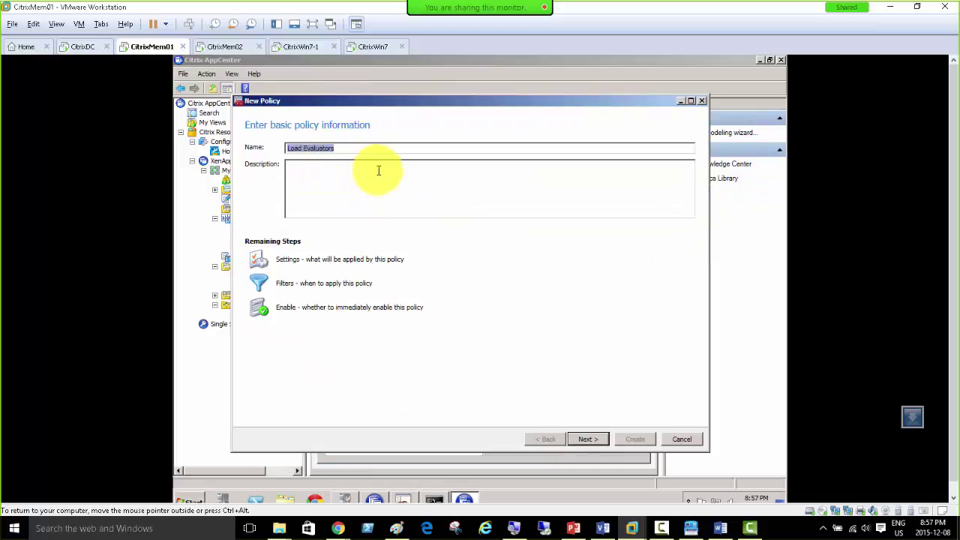
{"action": "left_click", "coordinate": [598, 442]}
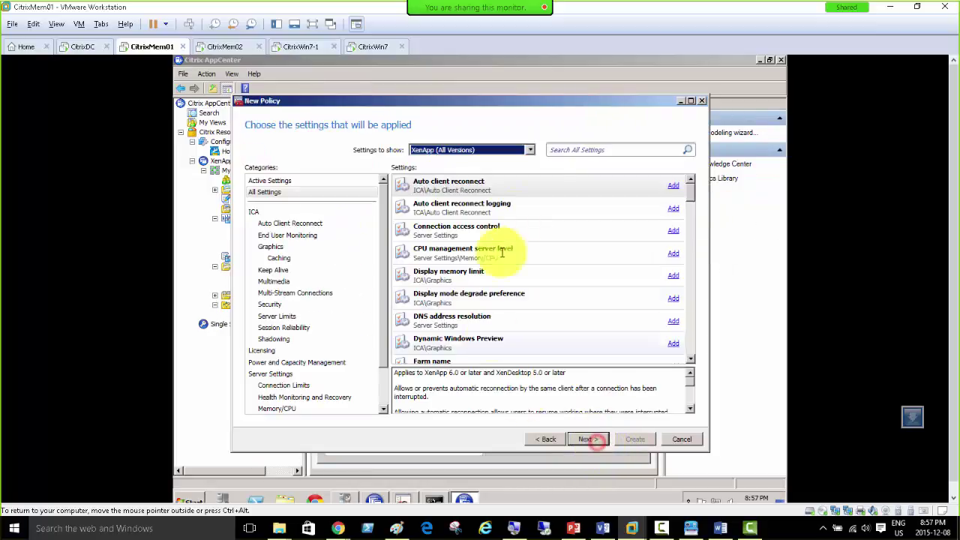
Step: Add the Load Evaluator Name setting, check its evaluator list, then switch to CitrixMem02
{"action": "left_click", "coordinate": [589, 148]}
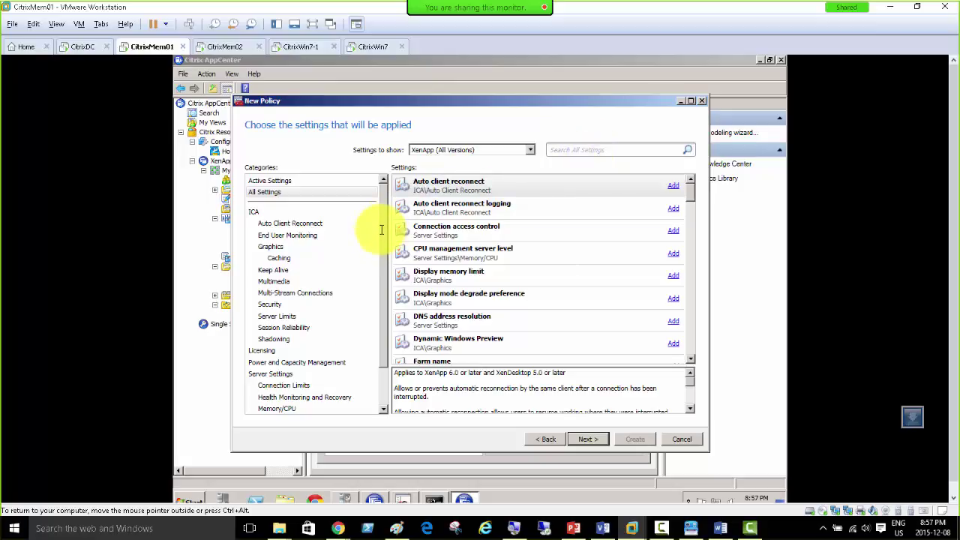
{"action": "scroll", "coordinate": [381, 235], "scroll_direction": "down", "scroll_amount": 2}
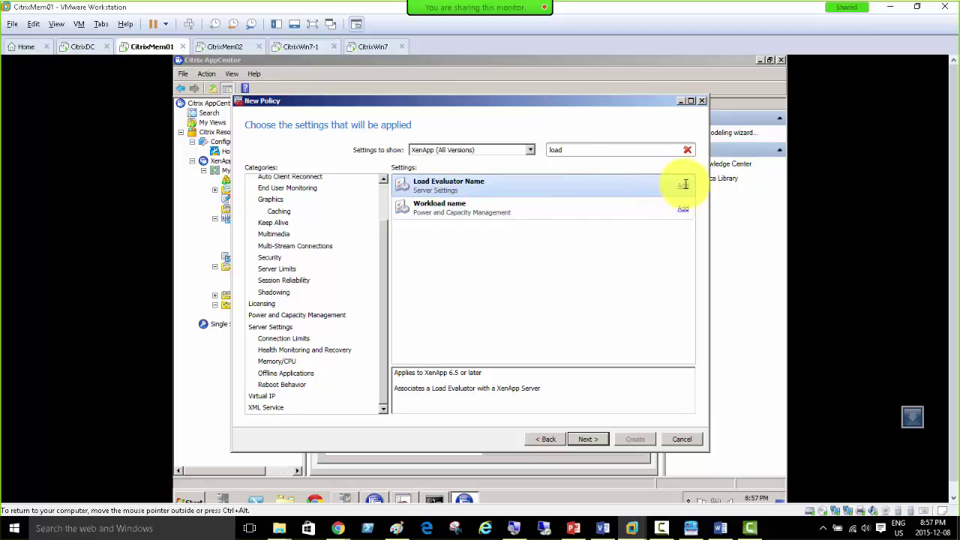
{"action": "left_click", "coordinate": [679, 185]}
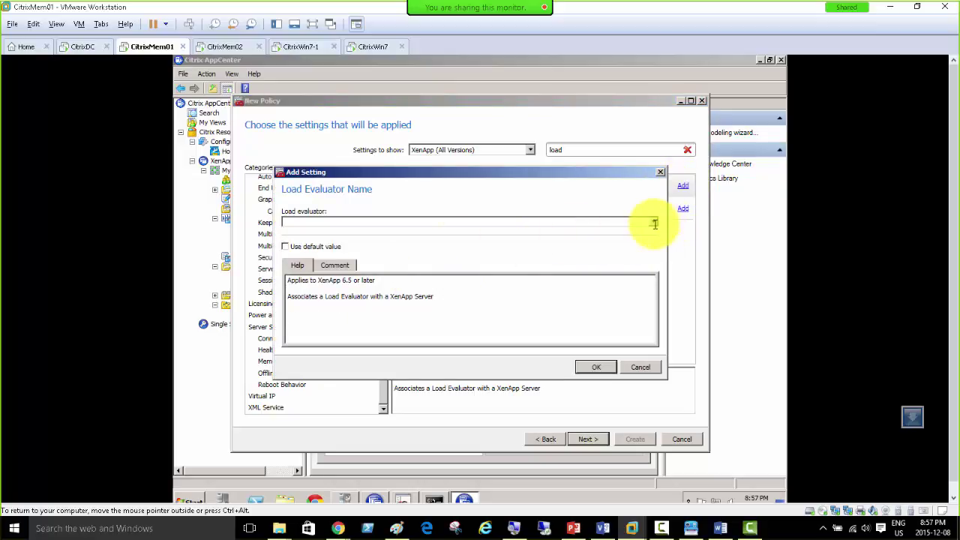
{"action": "left_click", "coordinate": [654, 222]}
{"action": "left_click", "coordinate": [654, 224]}
{"action": "left_click", "coordinate": [654, 223]}
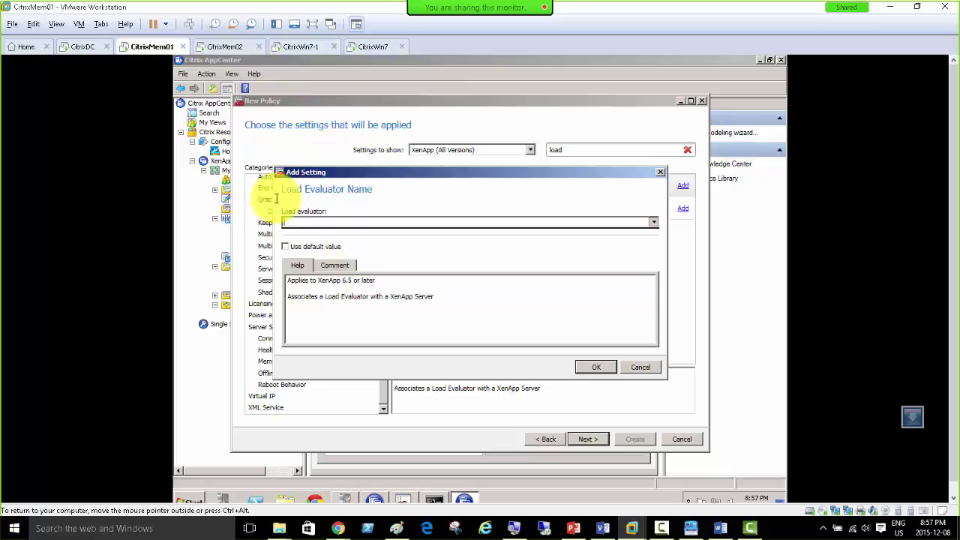
{"action": "left_click", "coordinate": [224, 46]}
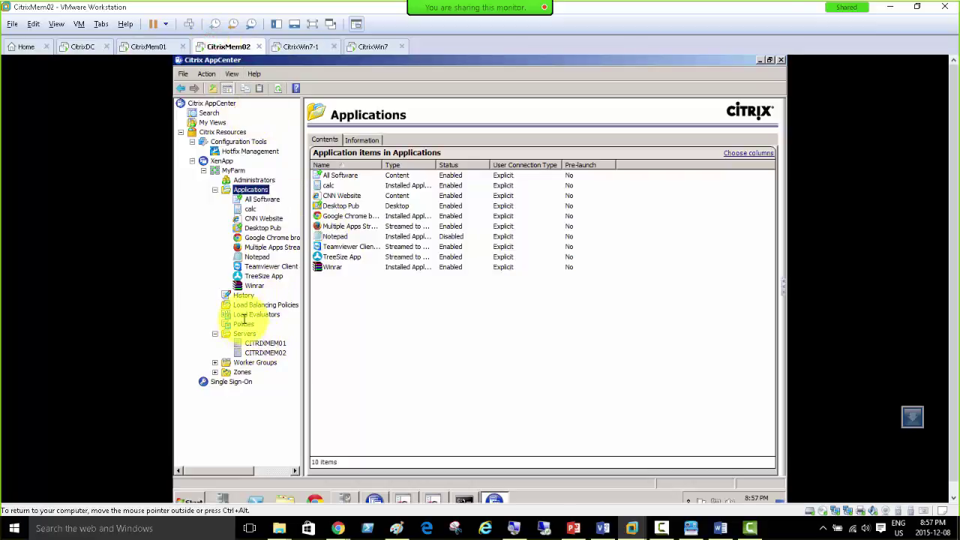
Step: Open the Load Evaluators list and review the Testing Full Load evaluator's settings
{"action": "left_click", "coordinate": [215, 190]}
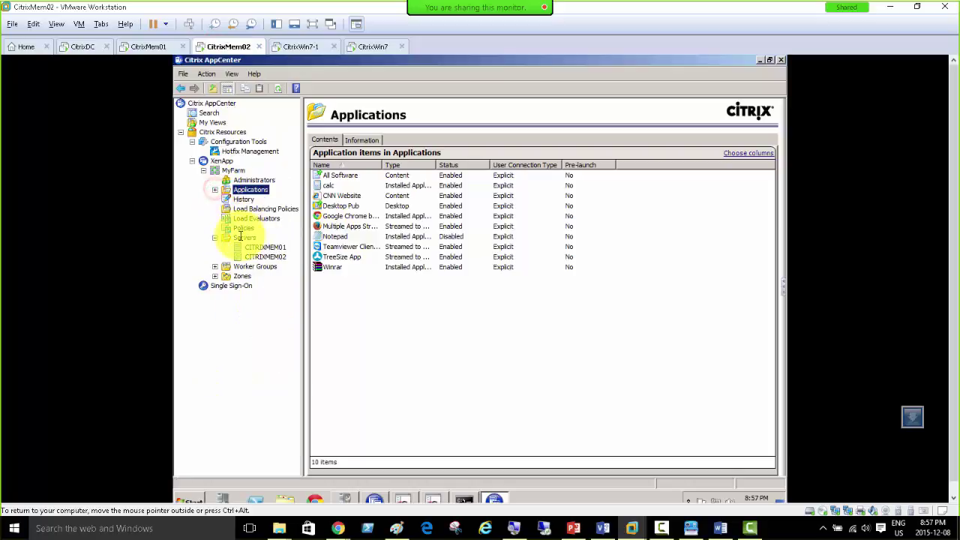
{"action": "left_click", "coordinate": [248, 219]}
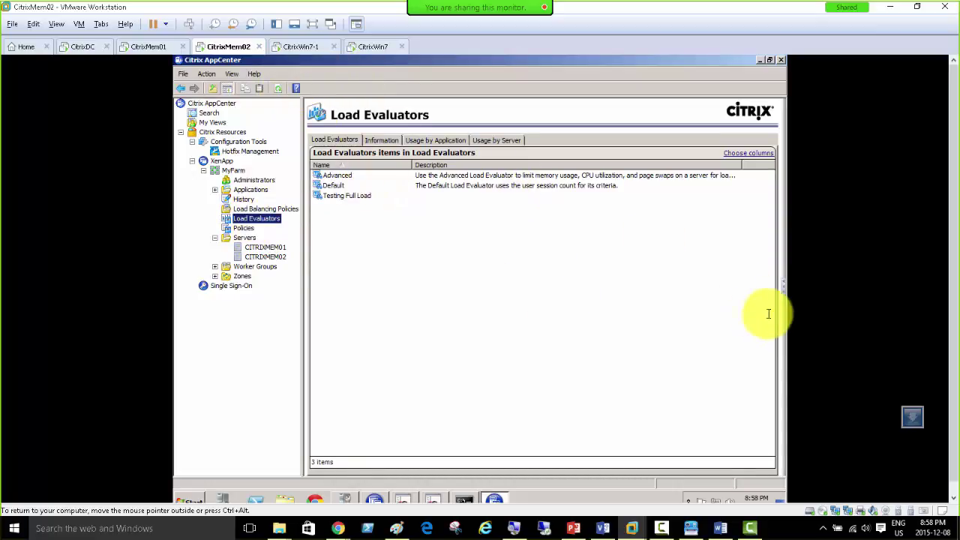
{"action": "left_click", "coordinate": [782, 291]}
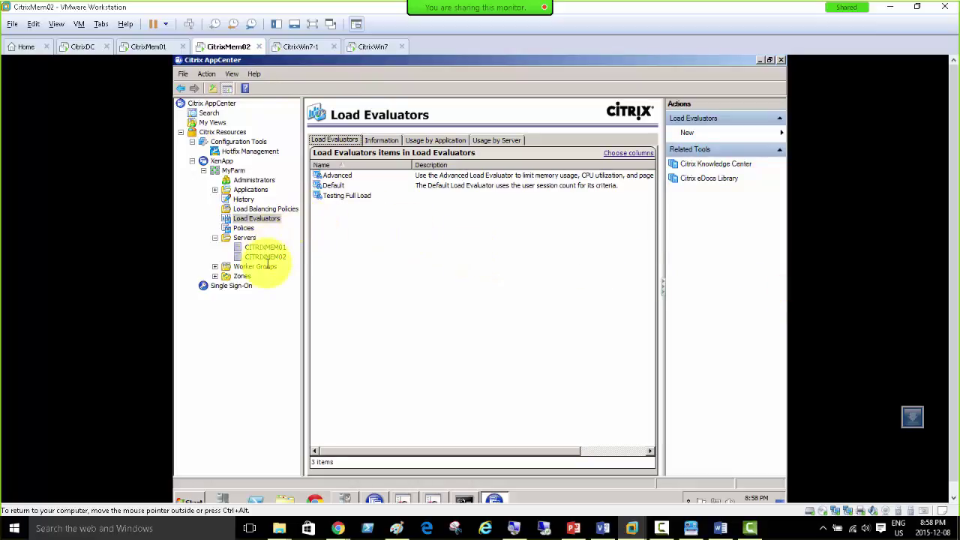
{"action": "left_click", "coordinate": [349, 194]}
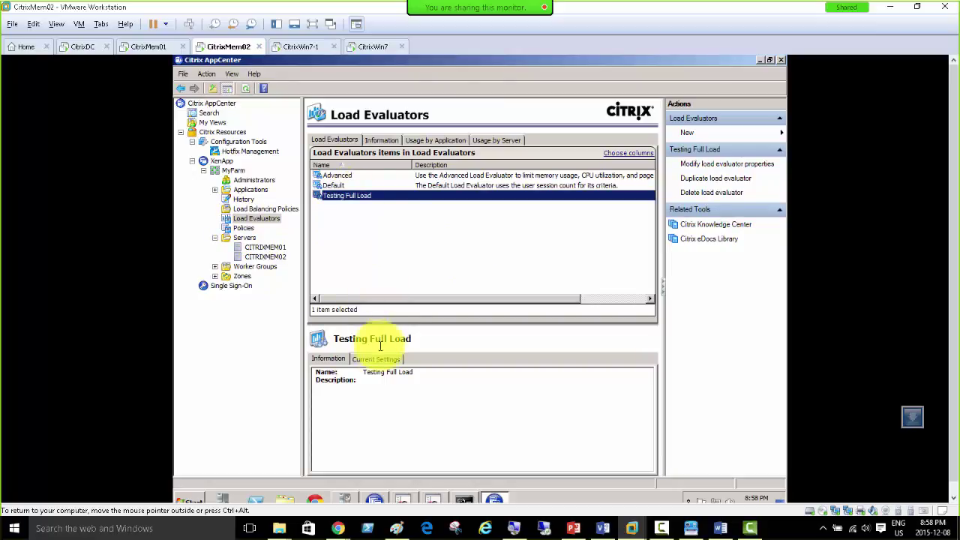
{"action": "left_click", "coordinate": [375, 358]}
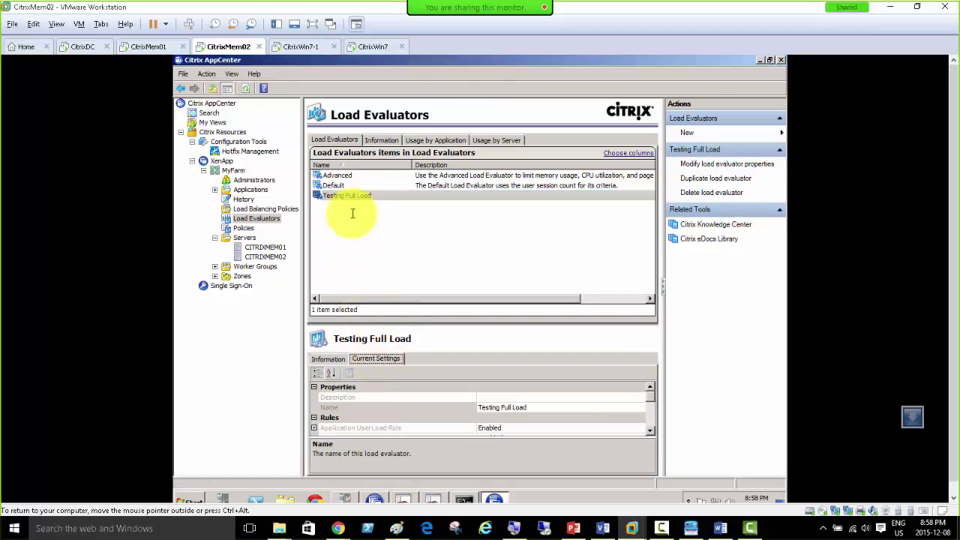
Step: Duplicate the Advanced evaluator into 'Copy of Advanced', then return to CitrixMem01
{"action": "left_click", "coordinate": [334, 176]}
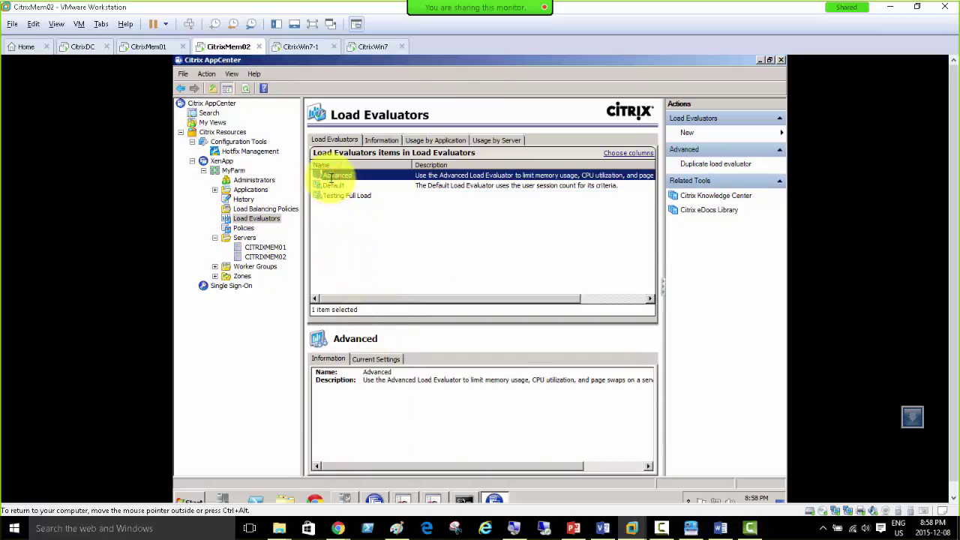
{"action": "right_click", "coordinate": [330, 177]}
{"action": "mouse_move", "coordinate": [350, 185]}
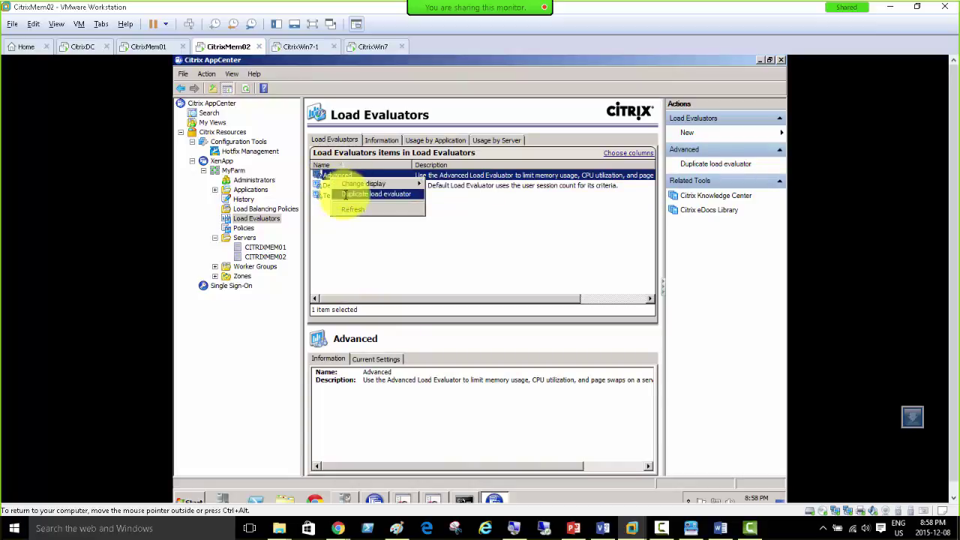
{"action": "left_click", "coordinate": [379, 195]}
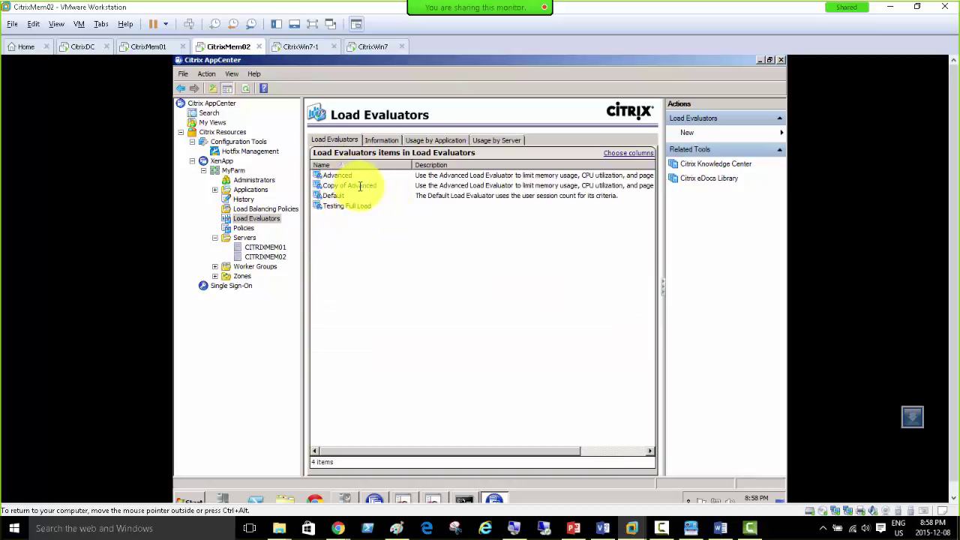
{"action": "left_click", "coordinate": [358, 186]}
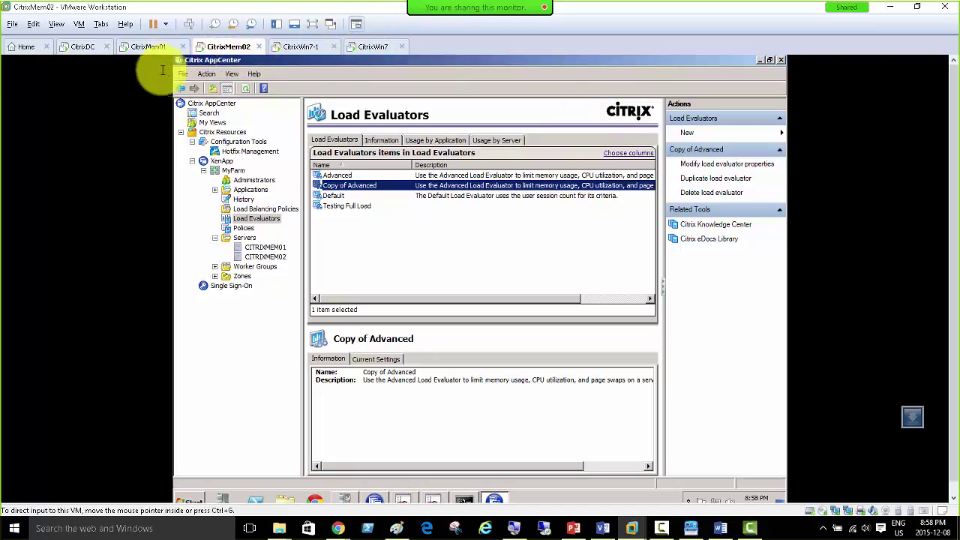
{"action": "left_click", "coordinate": [147, 48]}
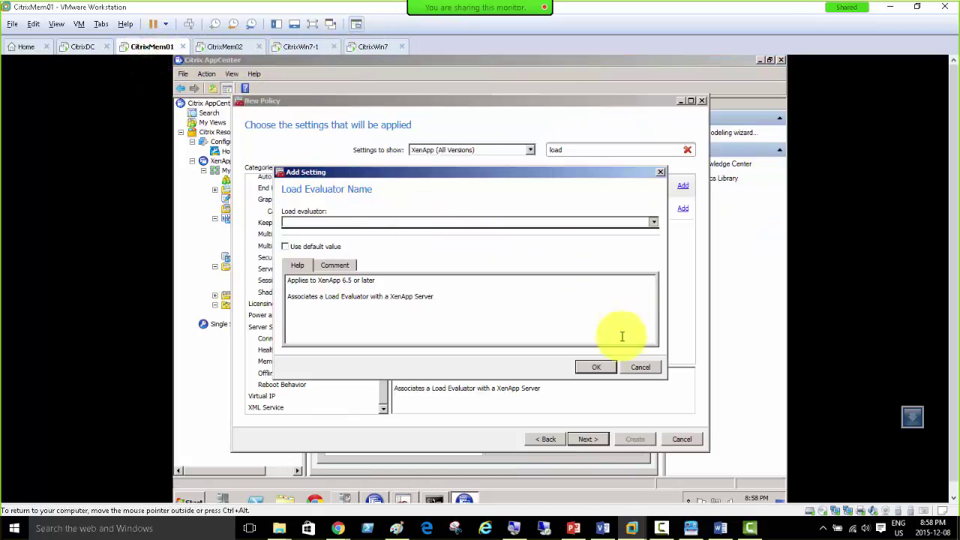
Step: Add Load Evaluator Name with value 'Custom Load Eval', leaving Use default value unchecked
{"action": "left_click", "coordinate": [634, 367]}
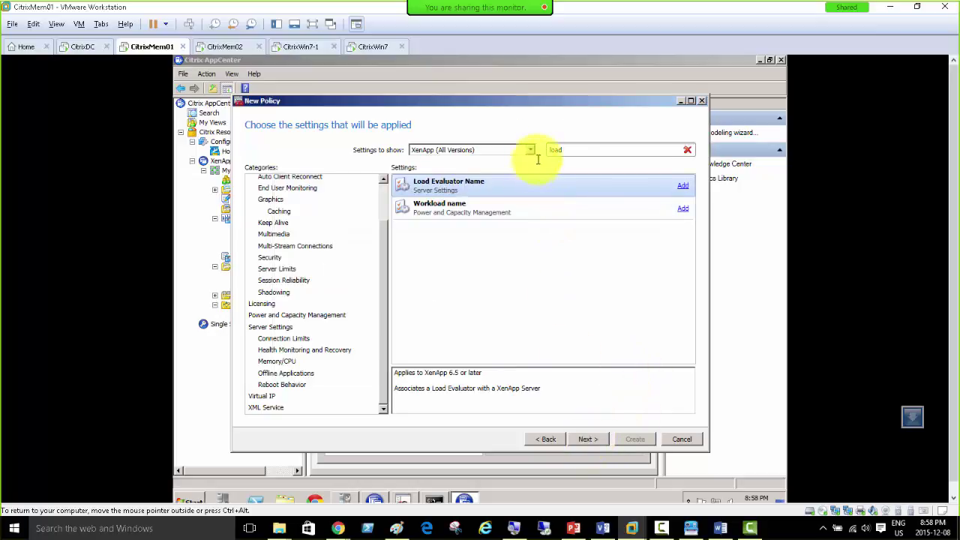
{"action": "left_click", "coordinate": [686, 183]}
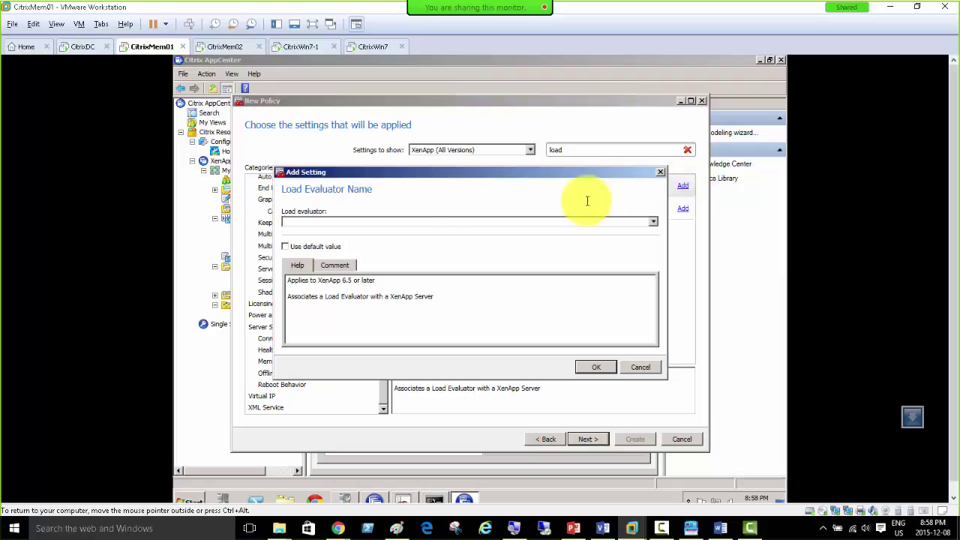
{"action": "left_click", "coordinate": [654, 222]}
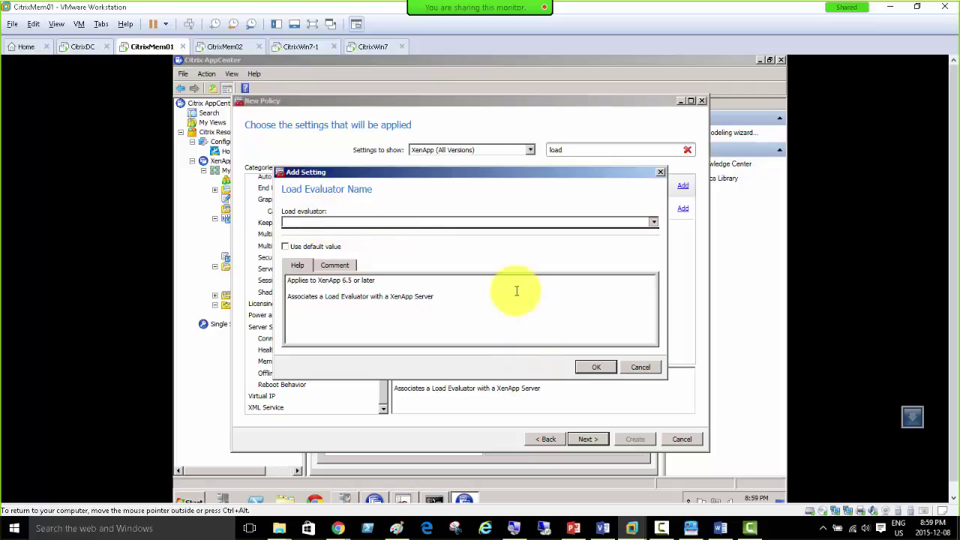
{"action": "left_click", "coordinate": [402, 220]}
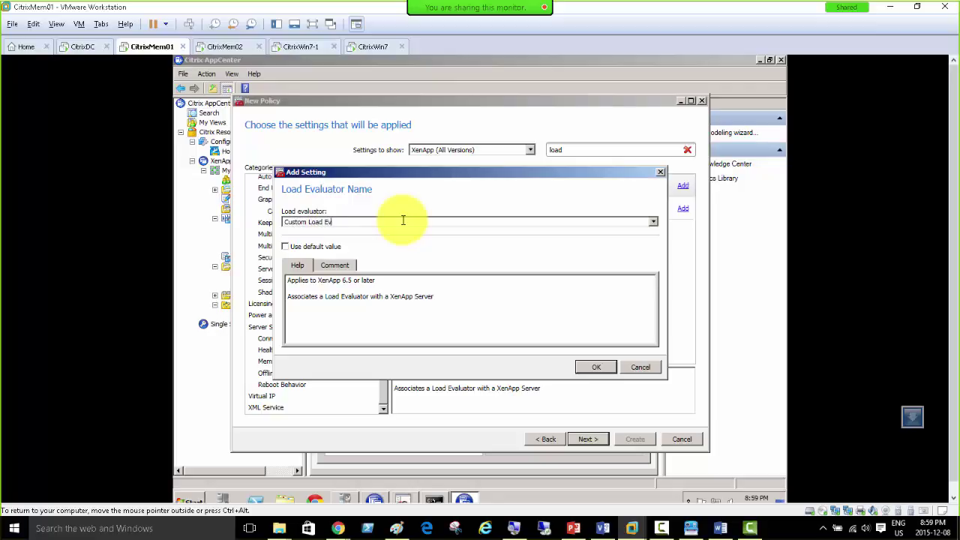
{"action": "left_click", "coordinate": [351, 268]}
{"action": "left_click", "coordinate": [296, 265]}
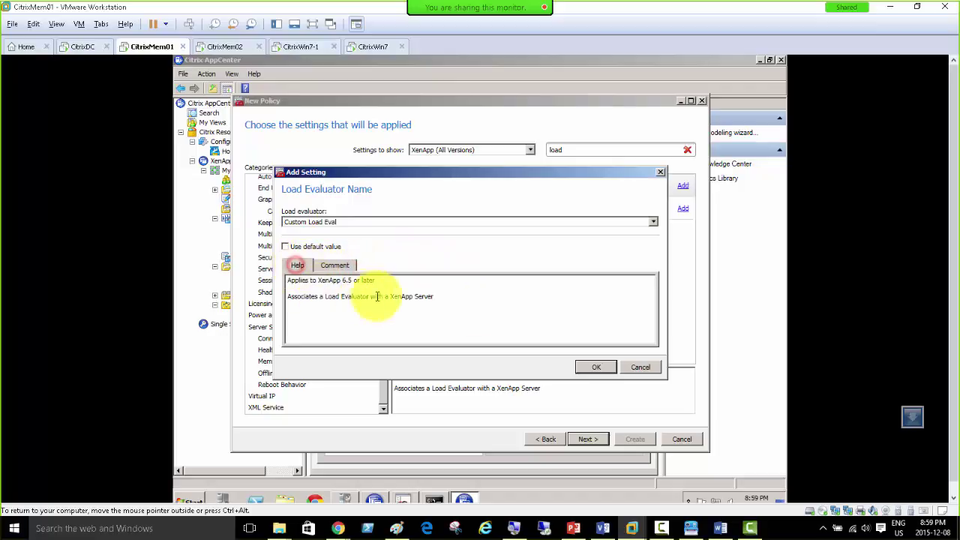
{"action": "left_click", "coordinate": [314, 247]}
{"action": "left_click", "coordinate": [313, 246]}
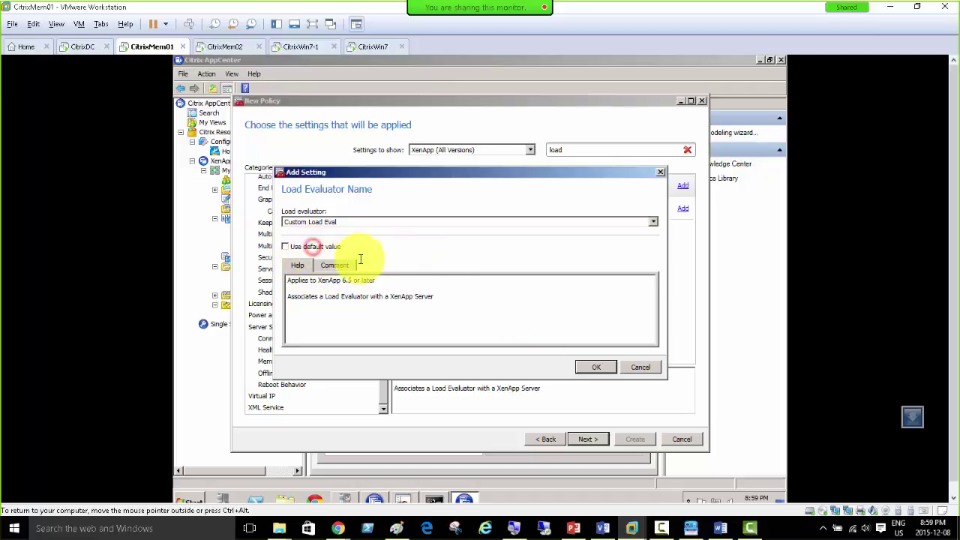
{"action": "left_click", "coordinate": [321, 246]}
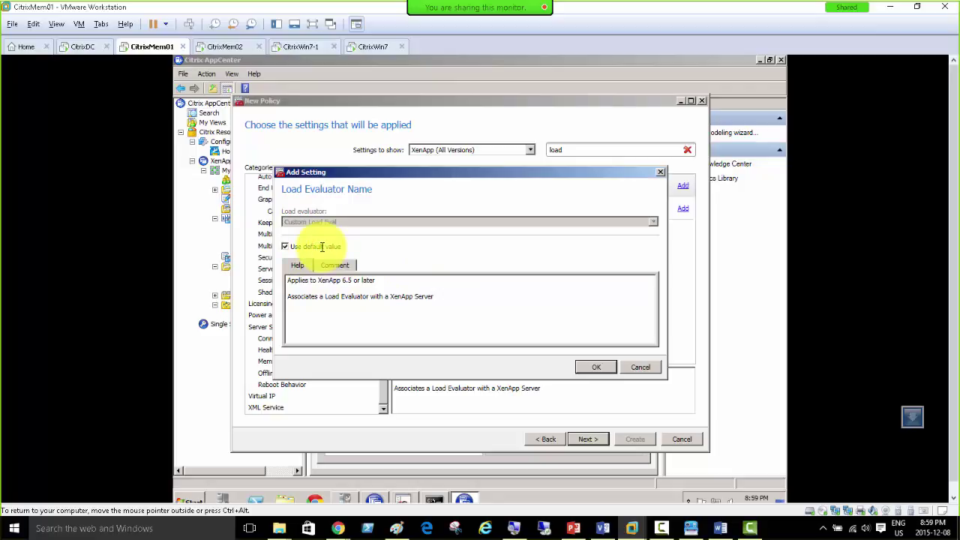
{"action": "left_click", "coordinate": [321, 246]}
{"action": "left_click", "coordinate": [593, 365]}
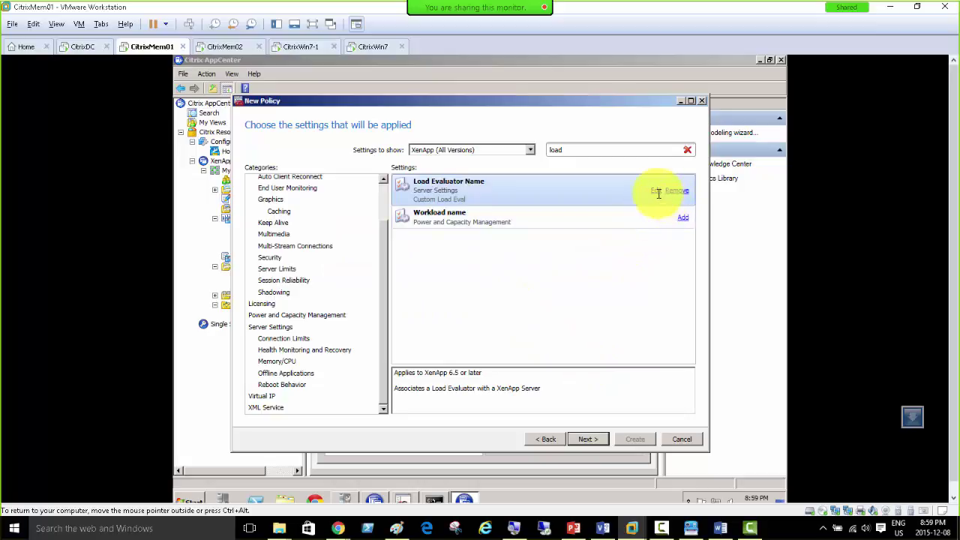
Step: Step through the wizard's filters and summary pages, then back to settings
{"action": "left_click", "coordinate": [589, 440]}
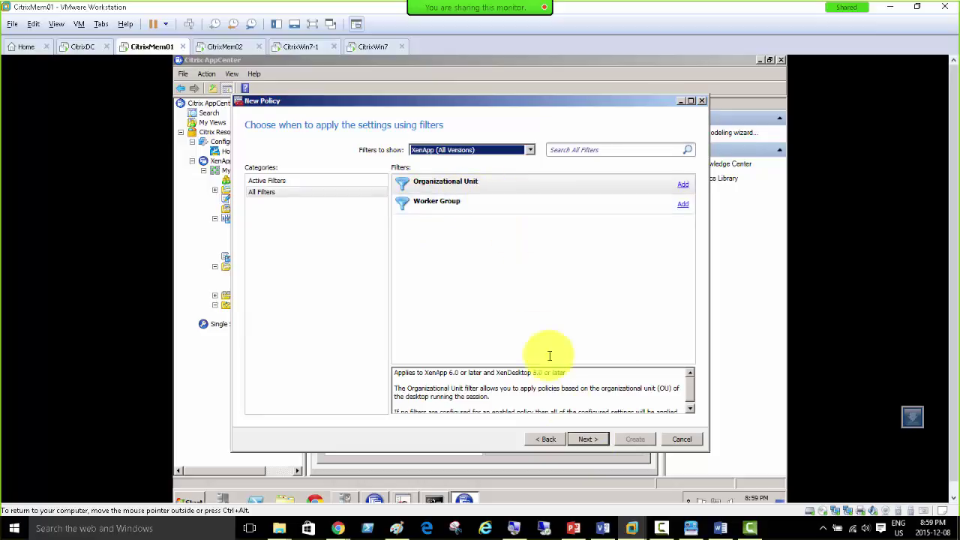
{"action": "left_click", "coordinate": [587, 439]}
{"action": "left_click", "coordinate": [588, 438]}
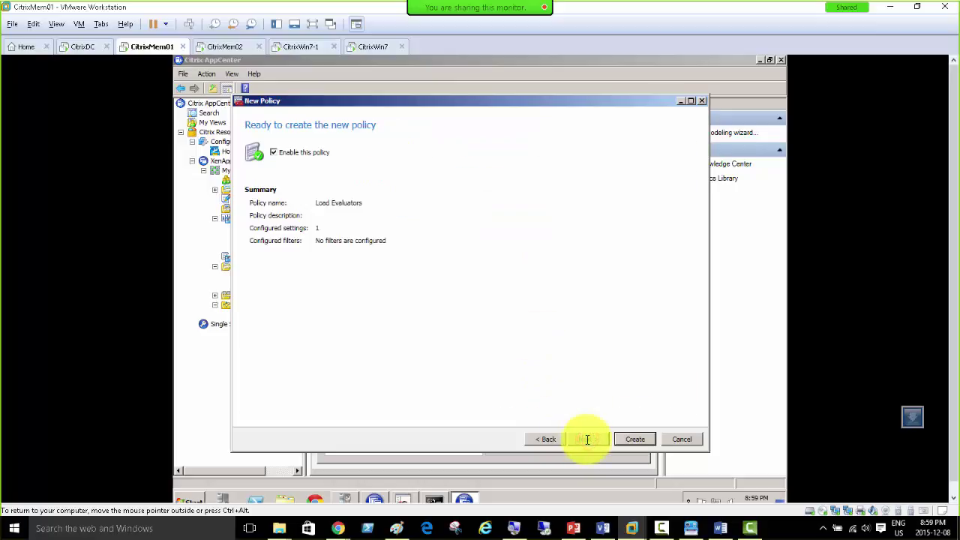
{"action": "left_click", "coordinate": [548, 440]}
{"action": "left_click", "coordinate": [546, 441]}
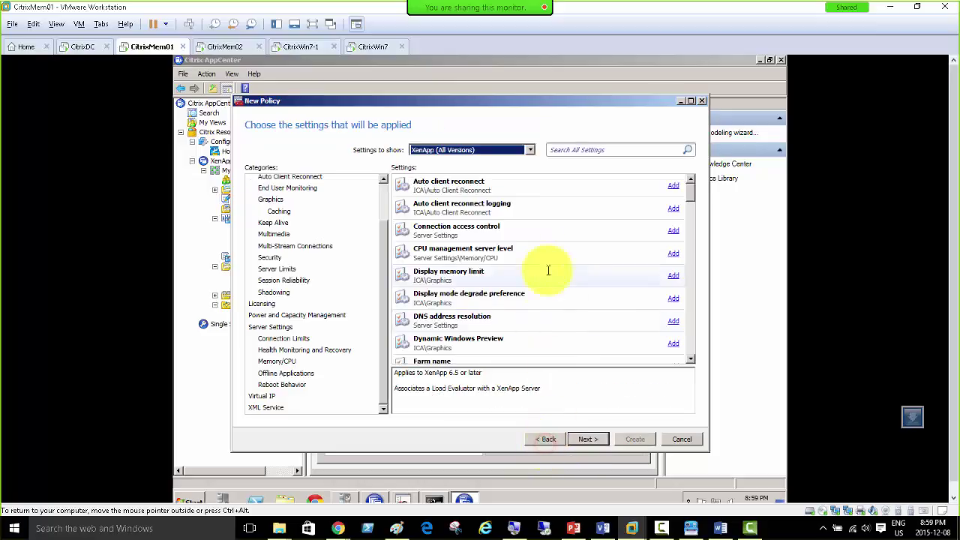
Step: Search settings for 'load' and check the Load Evaluator Name value without changing it
{"action": "left_click", "coordinate": [583, 150]}
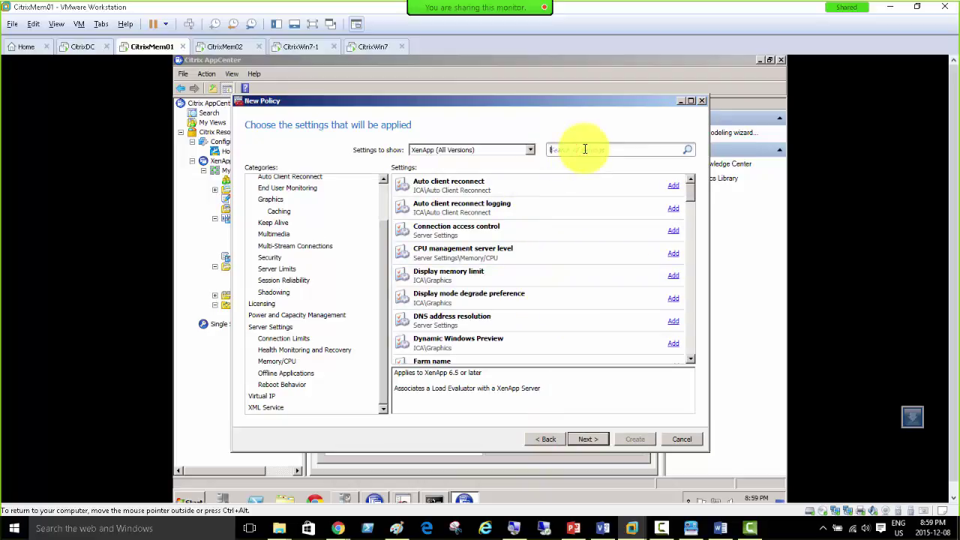
{"action": "type", "text": "load"}
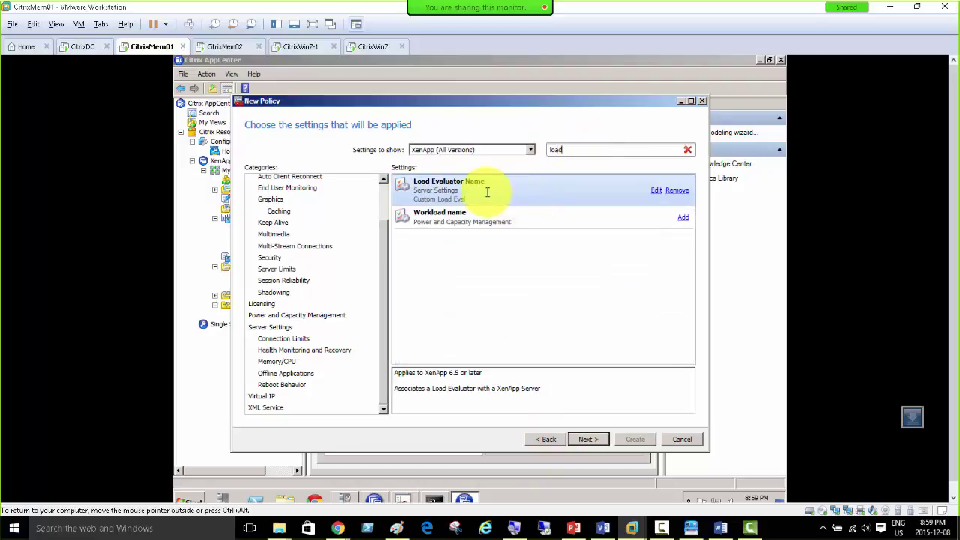
{"action": "left_click", "coordinate": [655, 191]}
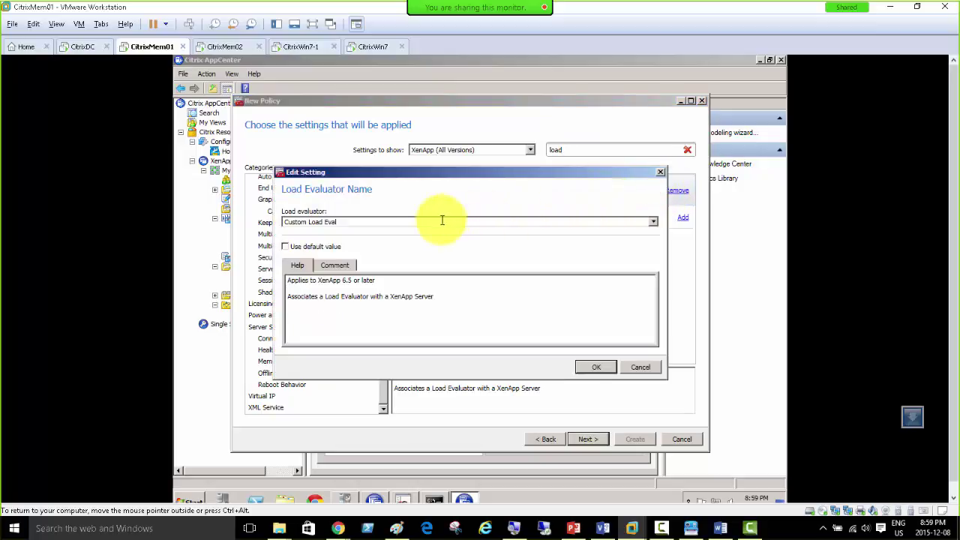
{"action": "left_click", "coordinate": [652, 221]}
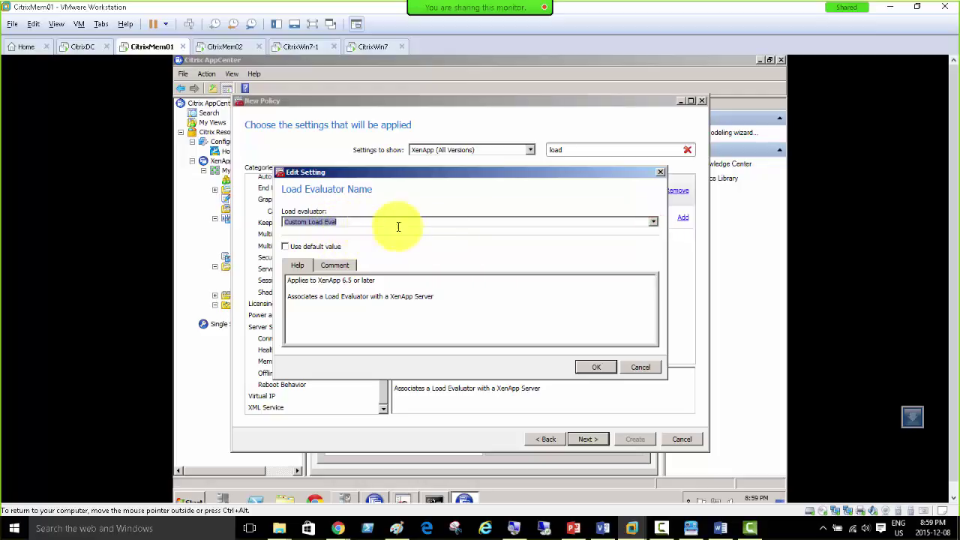
{"action": "left_click", "coordinate": [637, 367]}
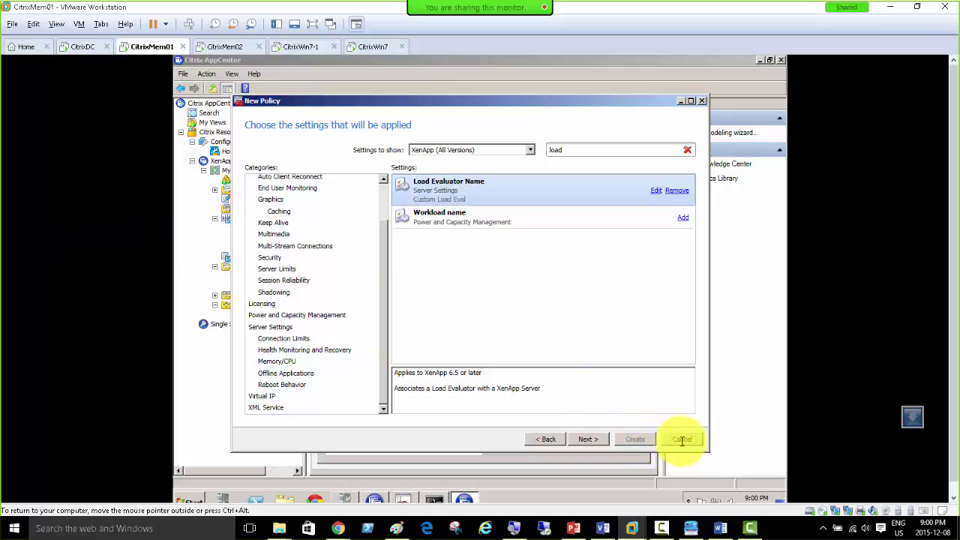
Step: Filter to XenApp 6.5 settings, recheck Load Evaluator Name, then cancel the new policy and select Unfiltered
{"action": "left_click", "coordinate": [530, 148]}
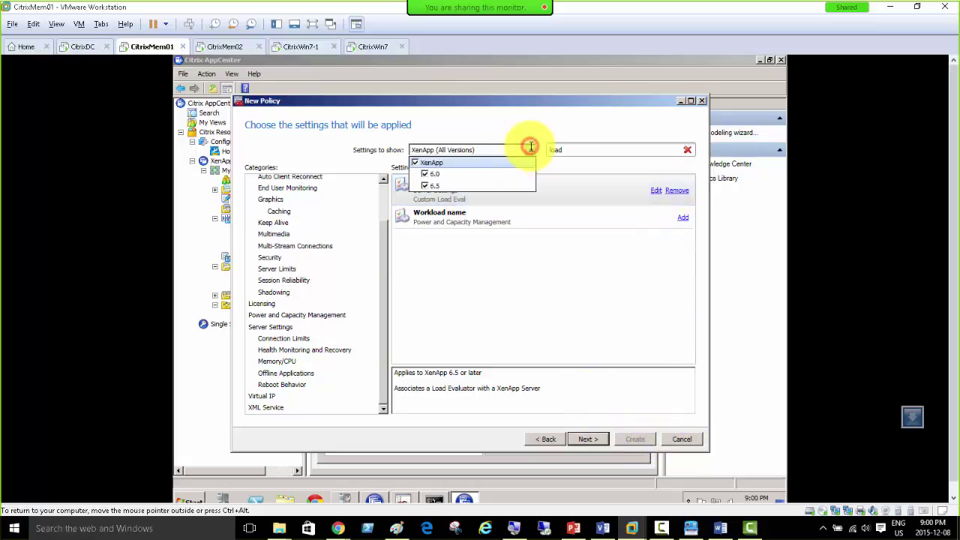
{"action": "left_click", "coordinate": [425, 173]}
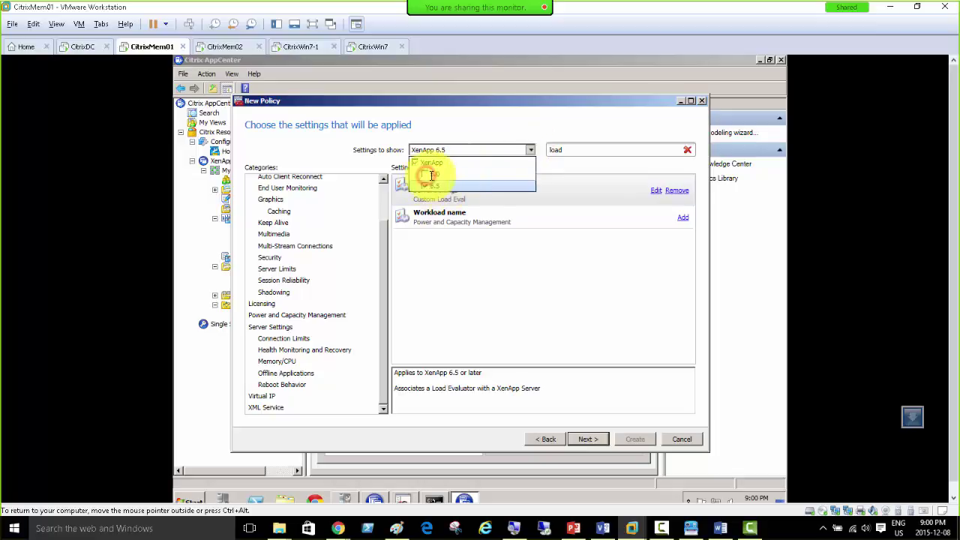
{"action": "left_click", "coordinate": [585, 150]}
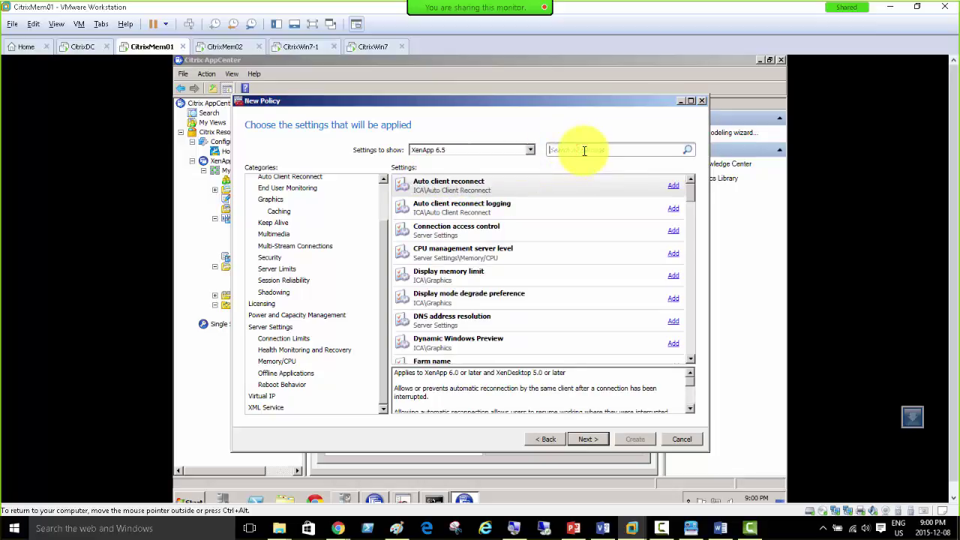
{"action": "type", "text": "load"}
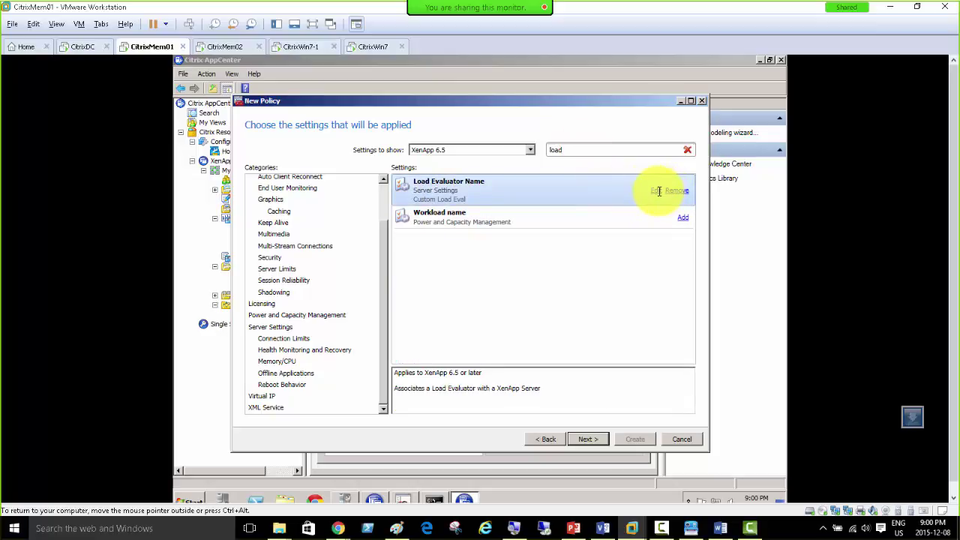
{"action": "left_click", "coordinate": [656, 191]}
{"action": "left_click", "coordinate": [642, 222]}
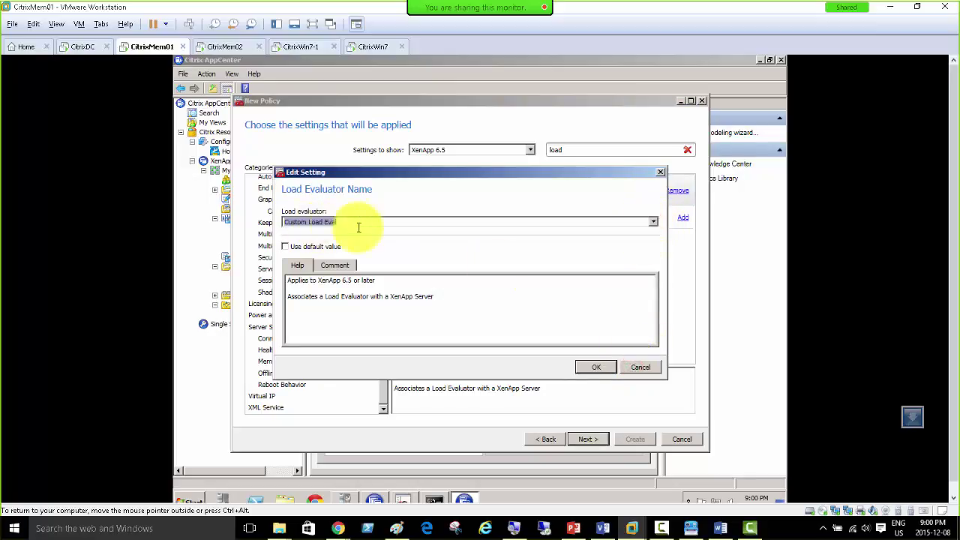
{"action": "left_click", "coordinate": [632, 366]}
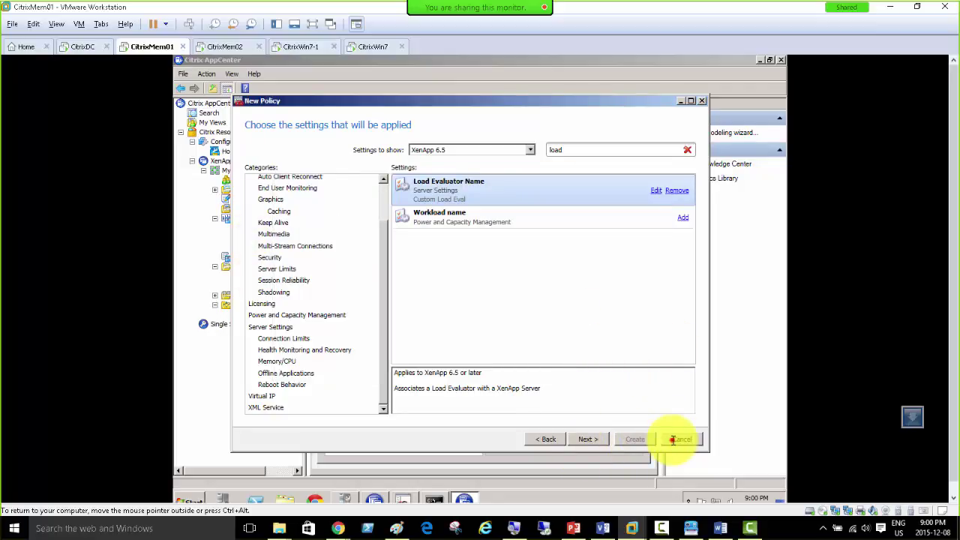
{"action": "left_click", "coordinate": [675, 439]}
{"action": "left_click", "coordinate": [345, 229]}
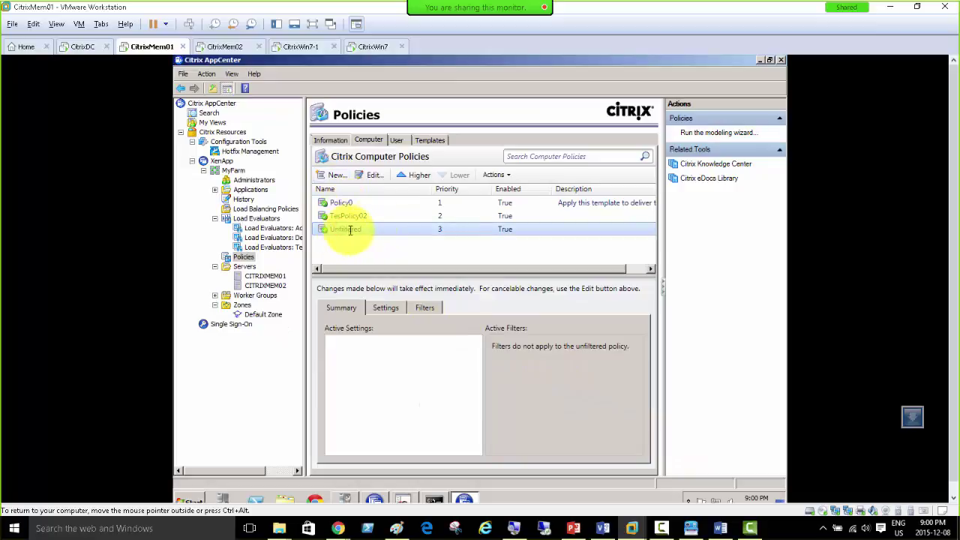
Step: Edit the Unfiltered policy, search 'load', add Load Evaluator Name, then switch to CitrixMem02
{"action": "double_click", "coordinate": [396, 231]}
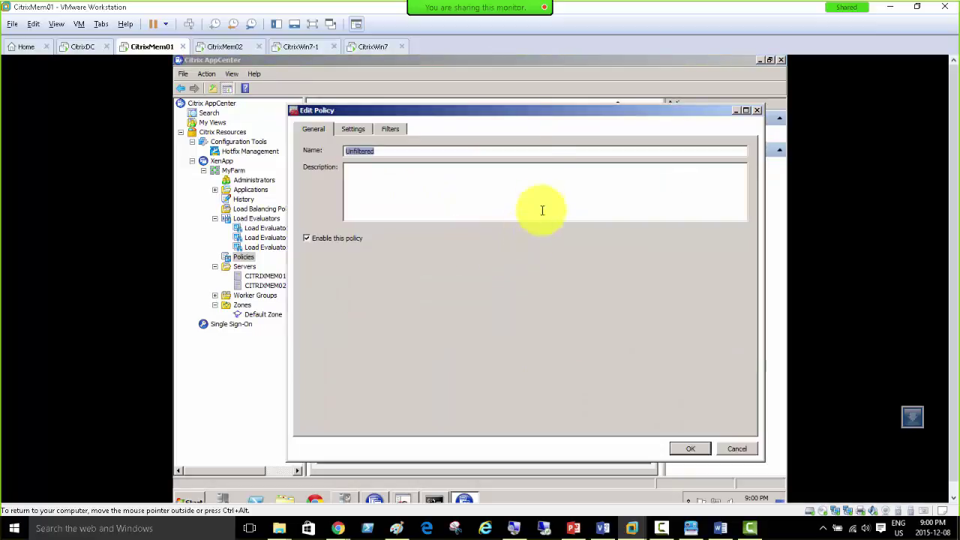
{"action": "left_click", "coordinate": [351, 128]}
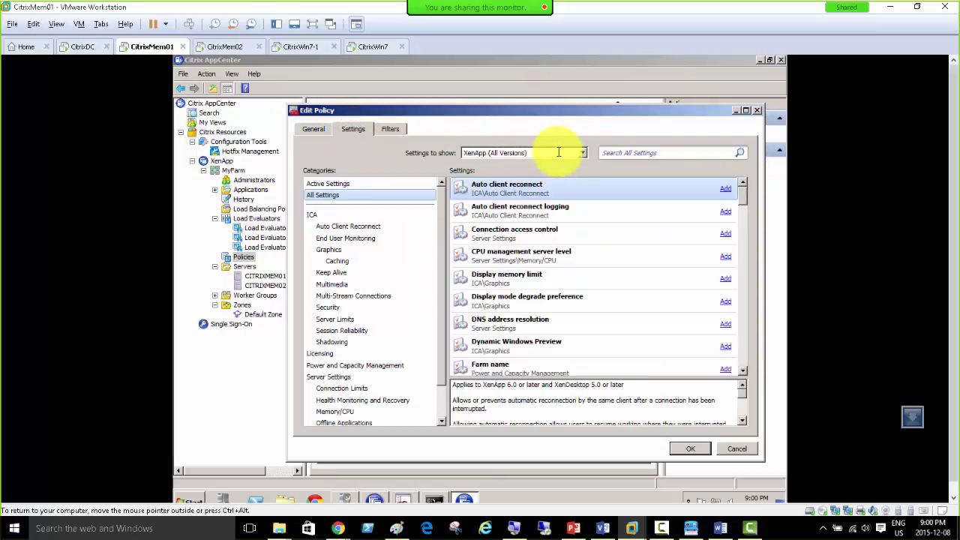
{"action": "left_click", "coordinate": [610, 152]}
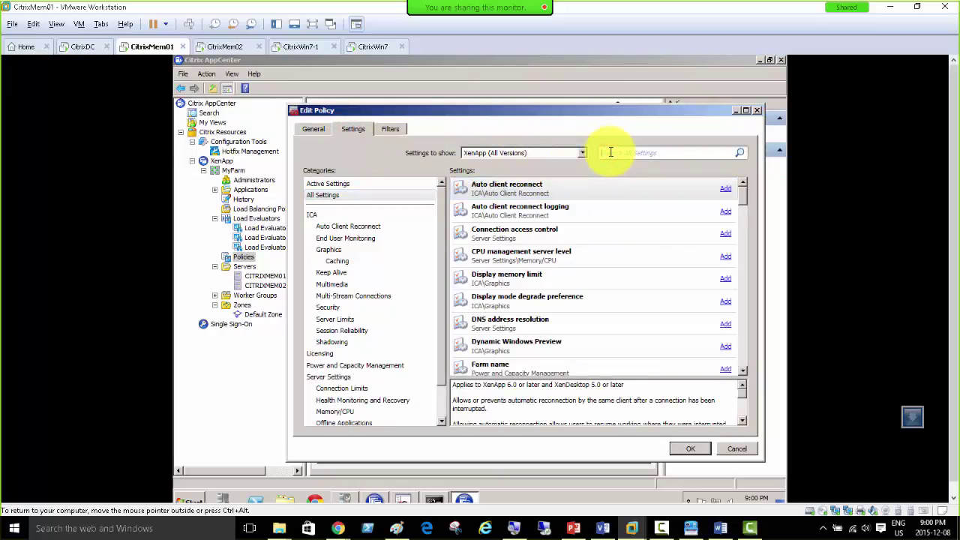
{"action": "type", "text": "load"}
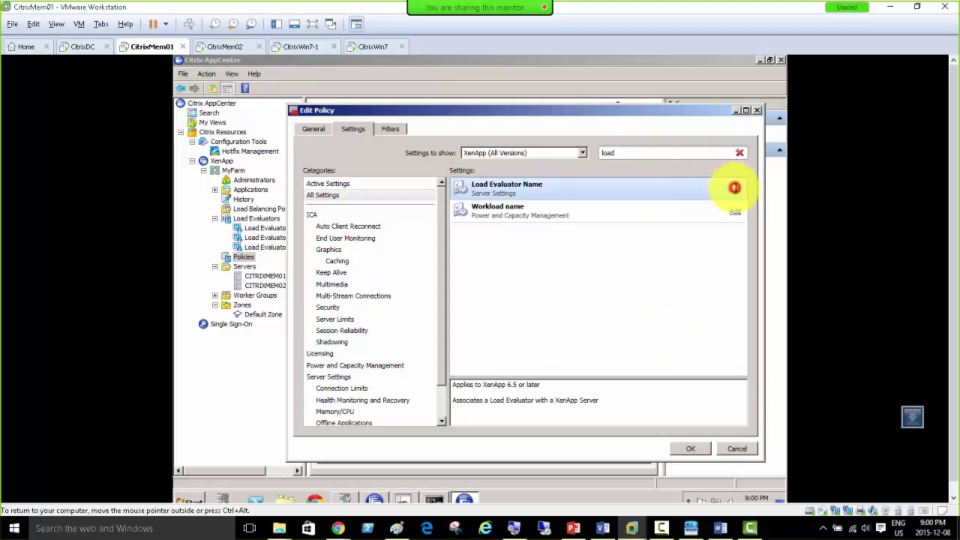
{"action": "left_click", "coordinate": [734, 187]}
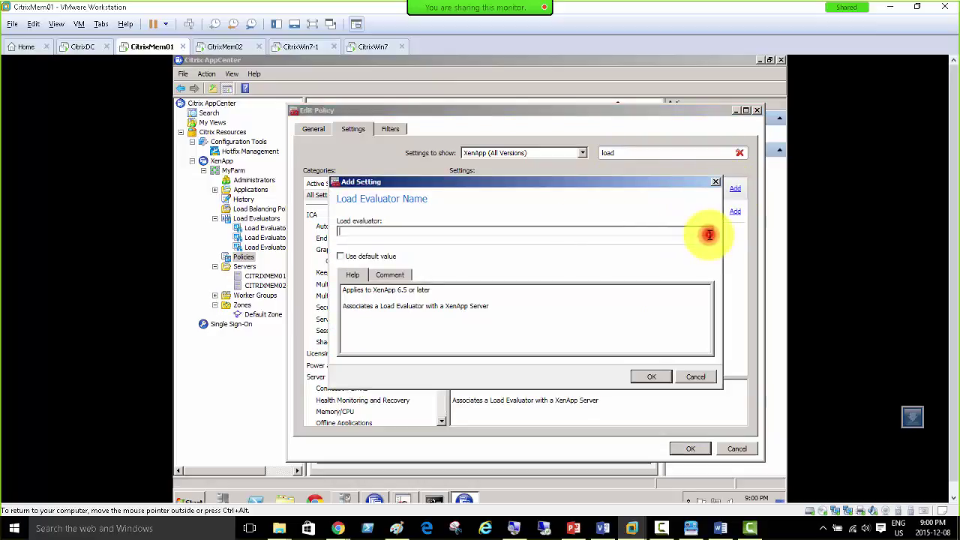
{"action": "left_click", "coordinate": [224, 46]}
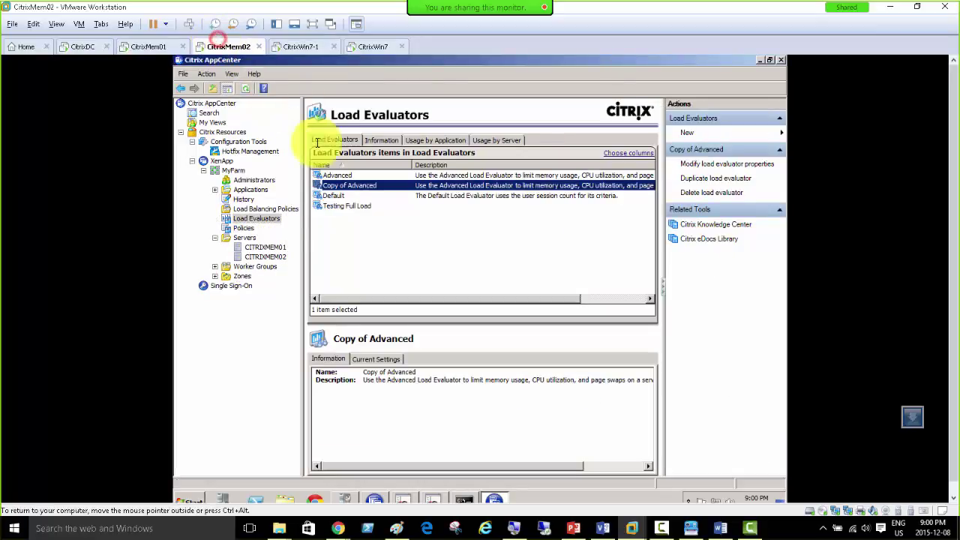
Step: On CitrixMem02, search the Unfiltered computer policy for 'load', preview Load Evaluator Name, then cancel without saving
{"action": "left_click", "coordinate": [242, 227]}
{"action": "left_click", "coordinate": [366, 139]}
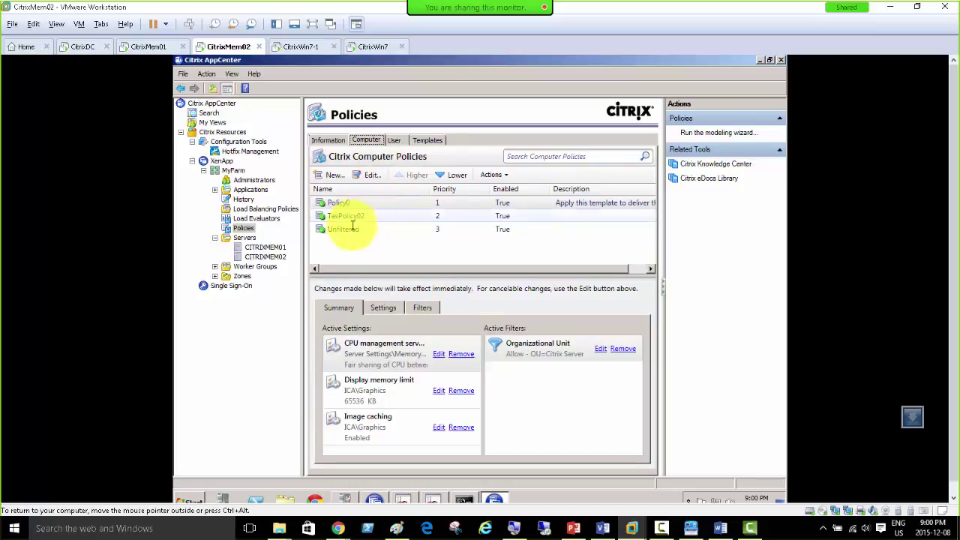
{"action": "left_click", "coordinate": [343, 229]}
{"action": "left_click", "coordinate": [370, 177]}
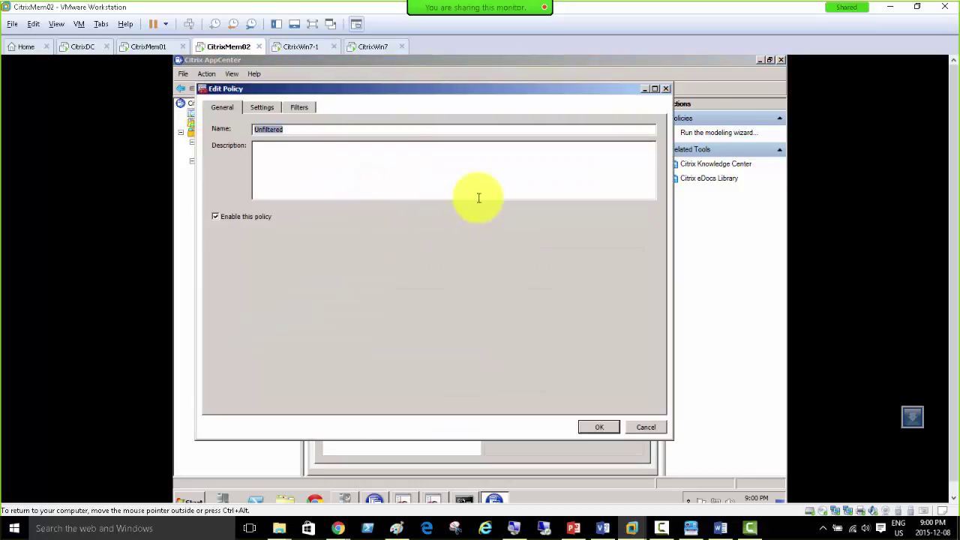
{"action": "left_click", "coordinate": [265, 108]}
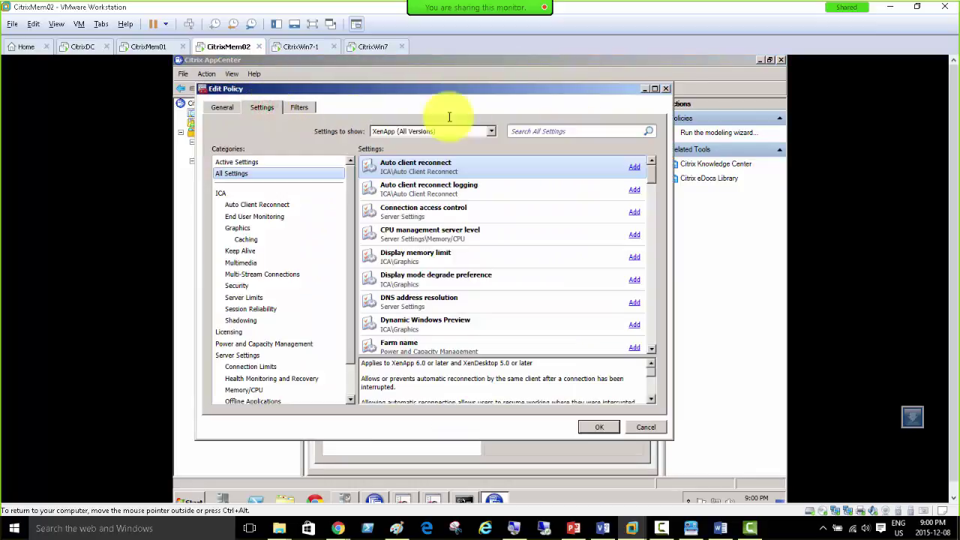
{"action": "left_click", "coordinate": [593, 131]}
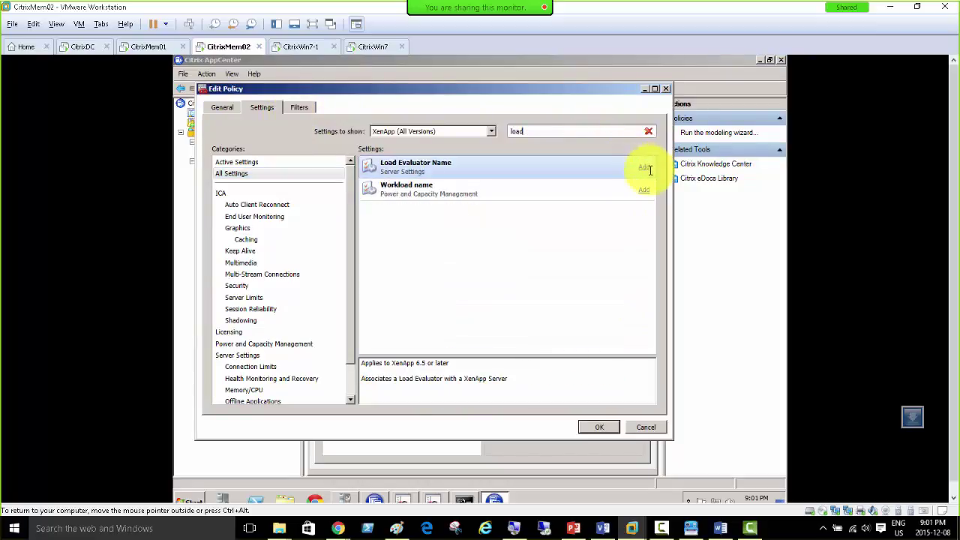
{"action": "left_click", "coordinate": [647, 166]}
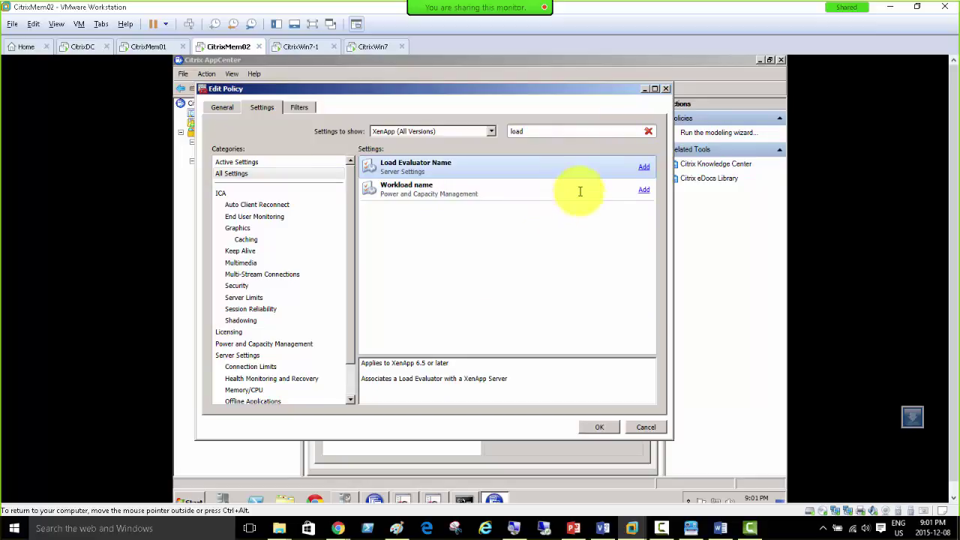
{"action": "left_click", "coordinate": [618, 211]}
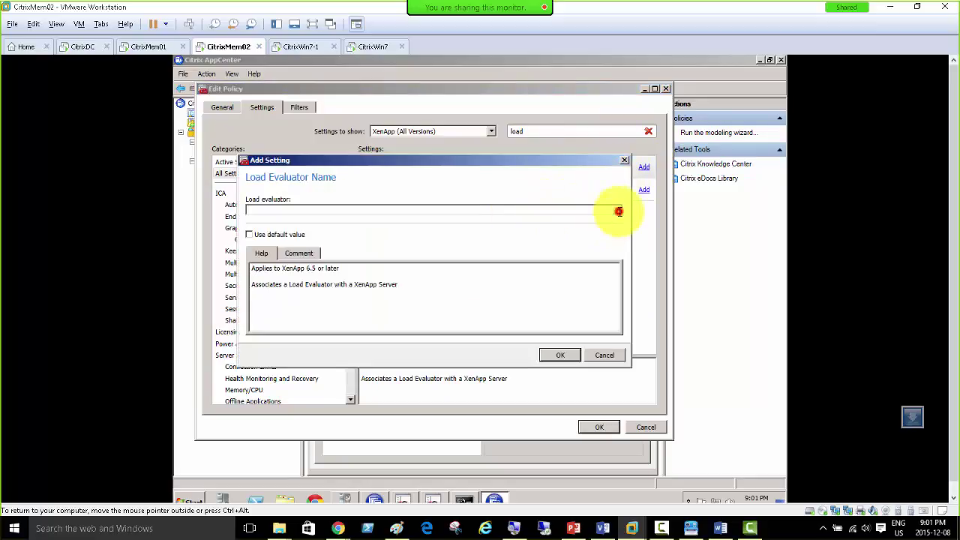
{"action": "left_click", "coordinate": [618, 211]}
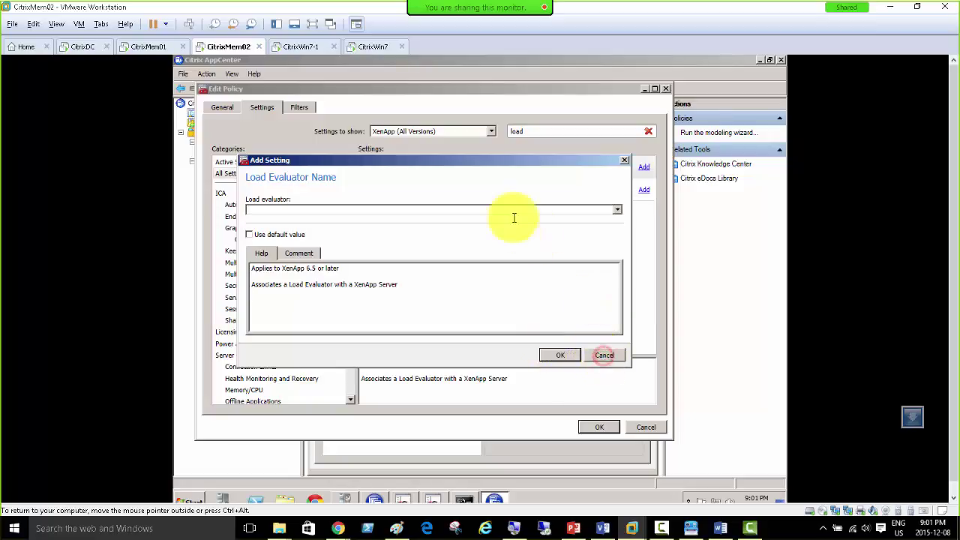
{"action": "left_click", "coordinate": [604, 355]}
{"action": "left_click", "coordinate": [298, 108]}
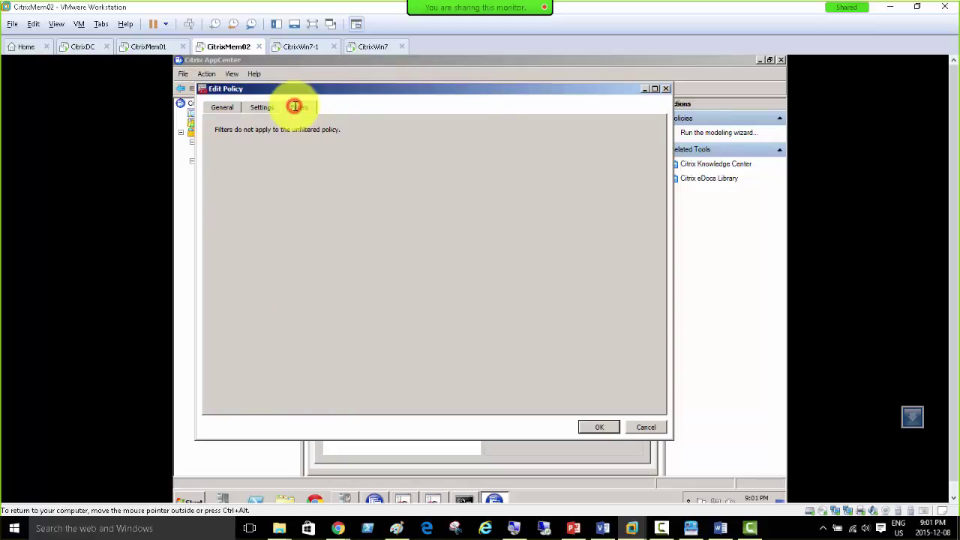
{"action": "left_click", "coordinate": [638, 426]}
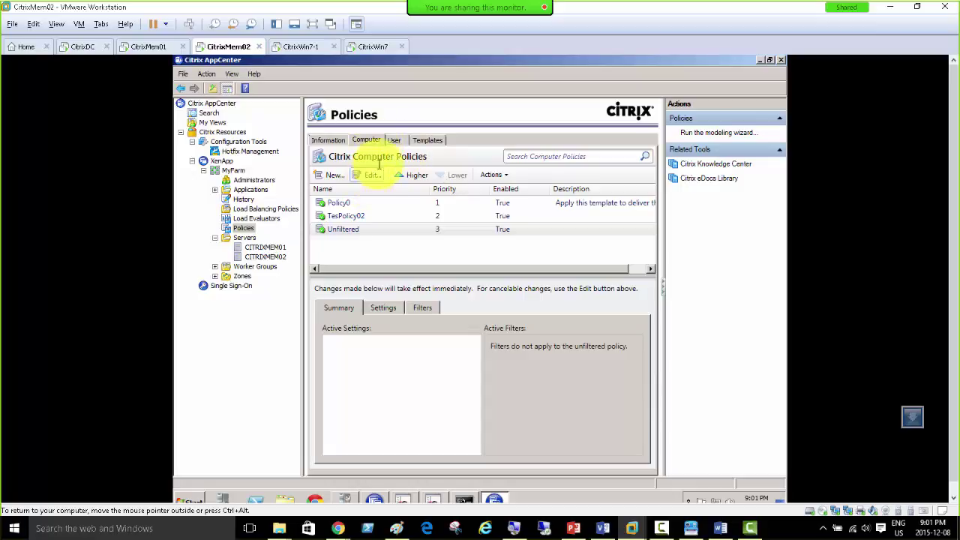
Step: Review the Unfiltered user policy's settings and close the editor without saving
{"action": "left_click", "coordinate": [391, 141]}
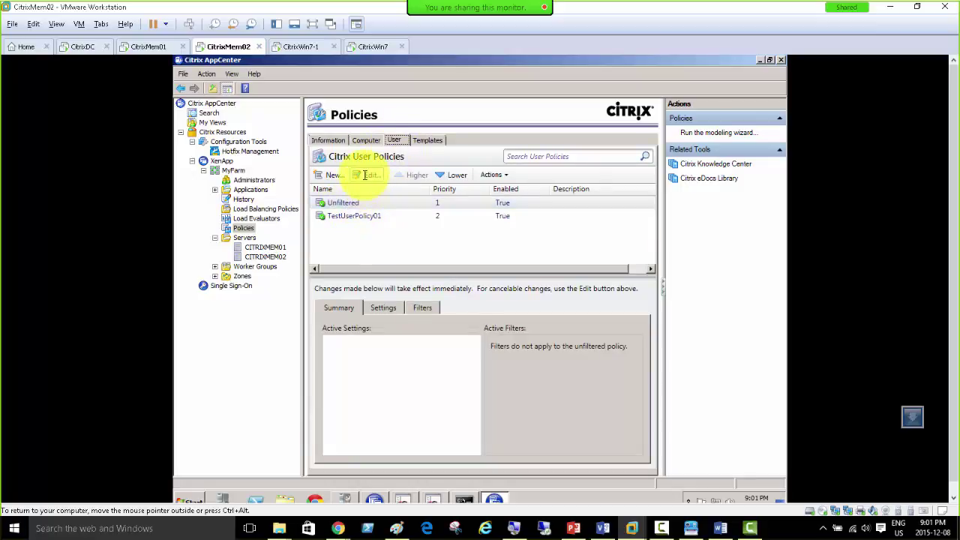
{"action": "left_click", "coordinate": [367, 175]}
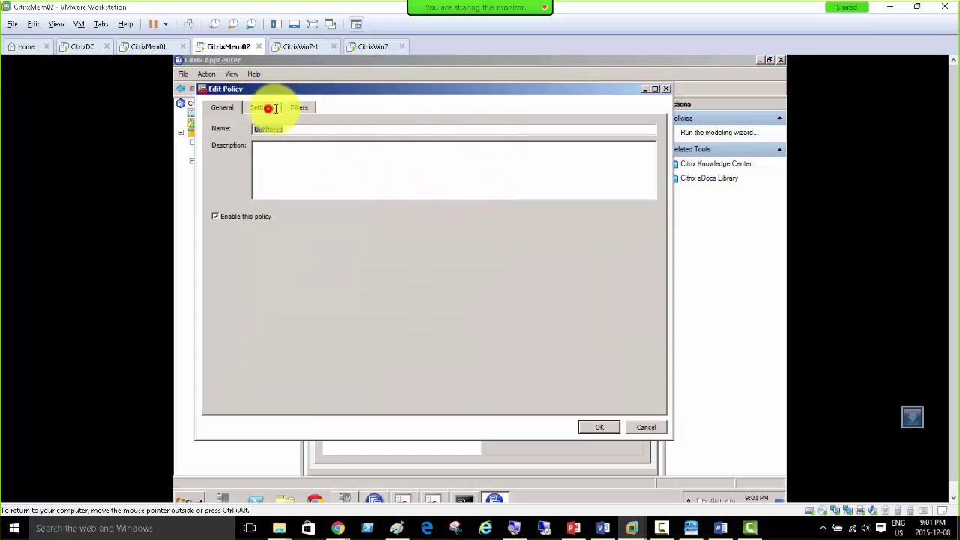
{"action": "left_click", "coordinate": [572, 131]}
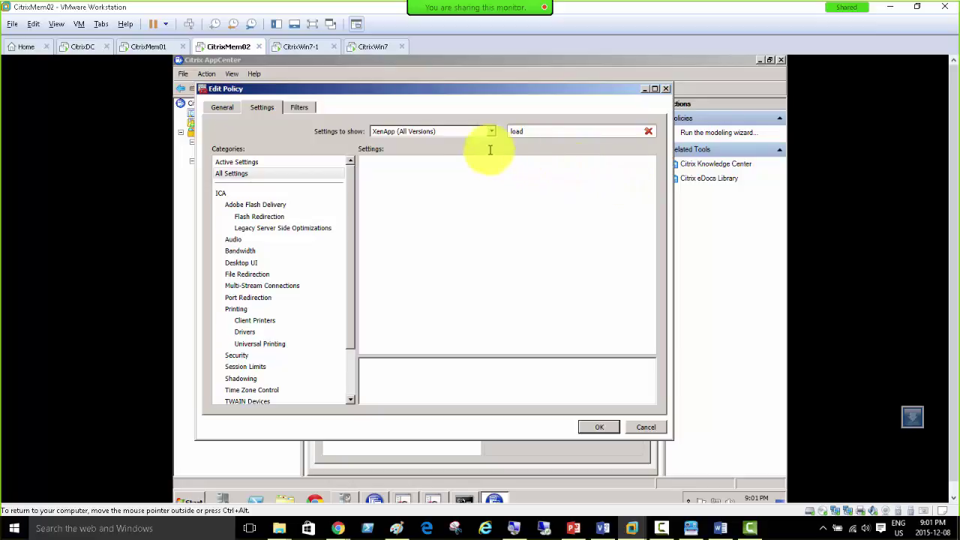
{"action": "left_click", "coordinate": [217, 108]}
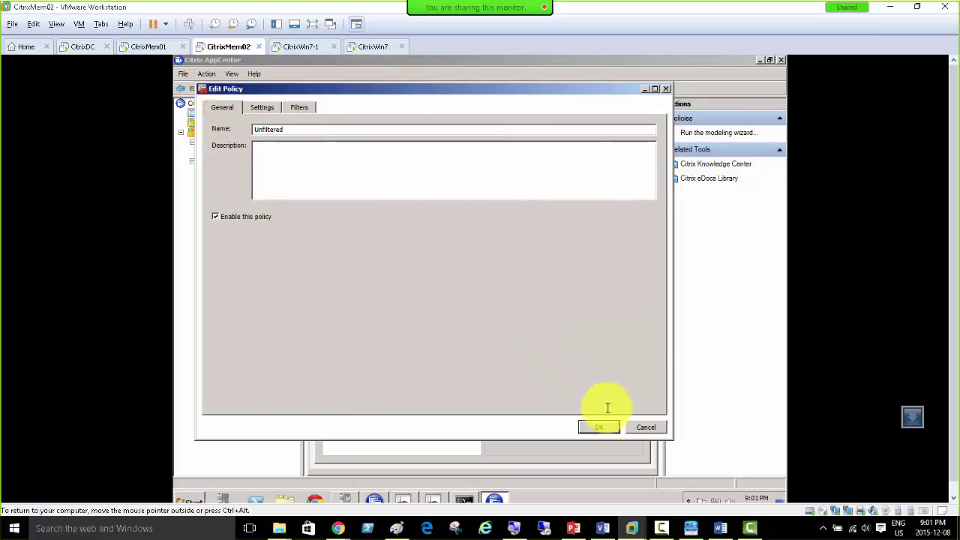
{"action": "left_click", "coordinate": [653, 427]}
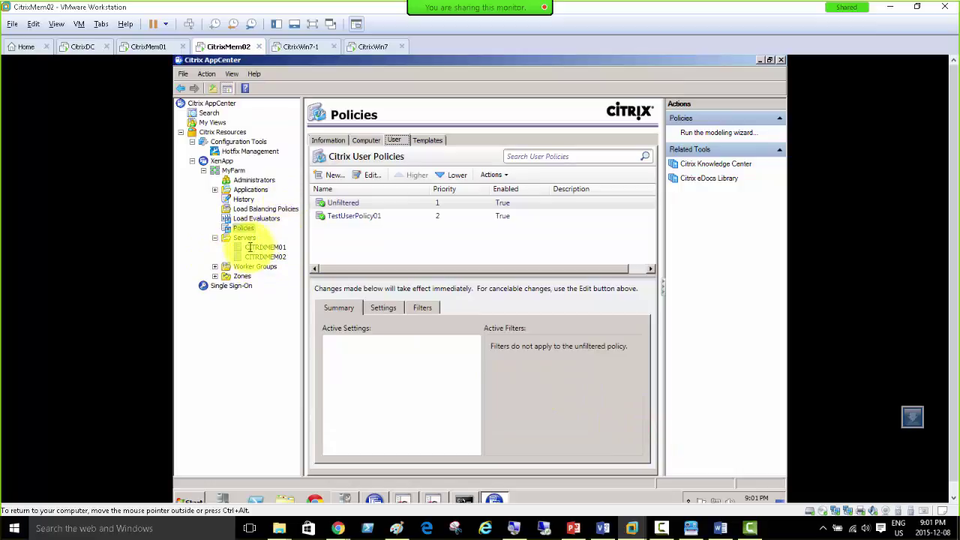
Step: On CitrixDC, open Active Directory Users and Computers, expand CitrixDomain.local, and launch Group Policy Management
{"action": "left_click", "coordinate": [79, 47]}
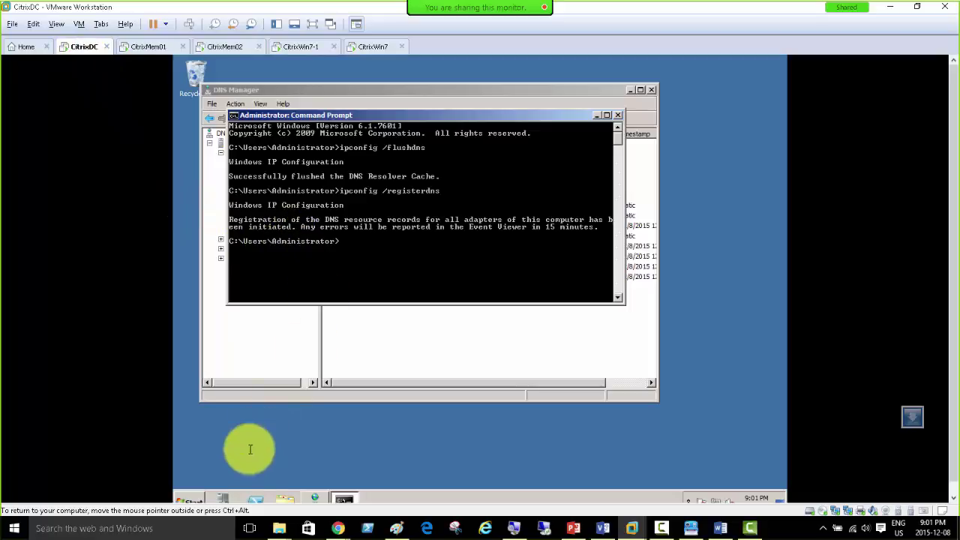
{"action": "left_click", "coordinate": [188, 501]}
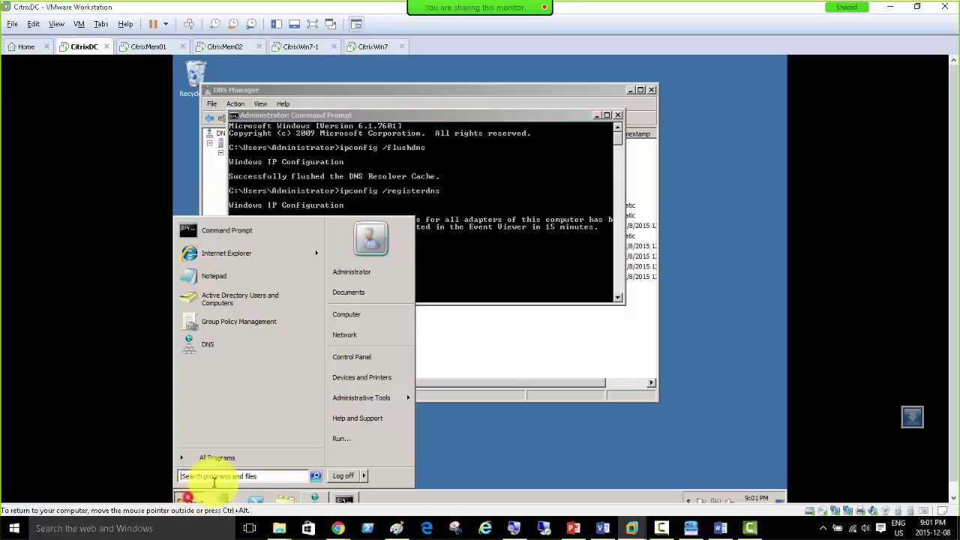
{"action": "left_click", "coordinate": [253, 300]}
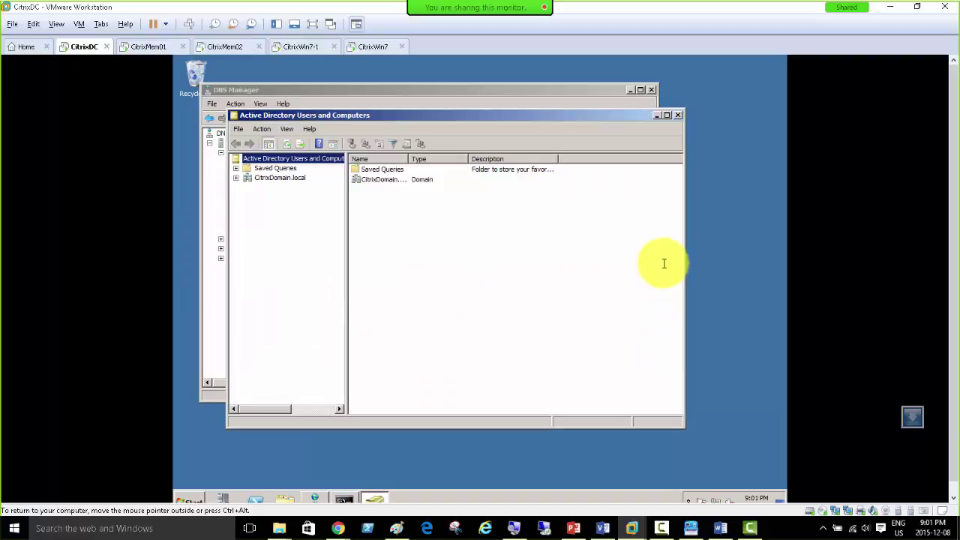
{"action": "left_click", "coordinate": [237, 178]}
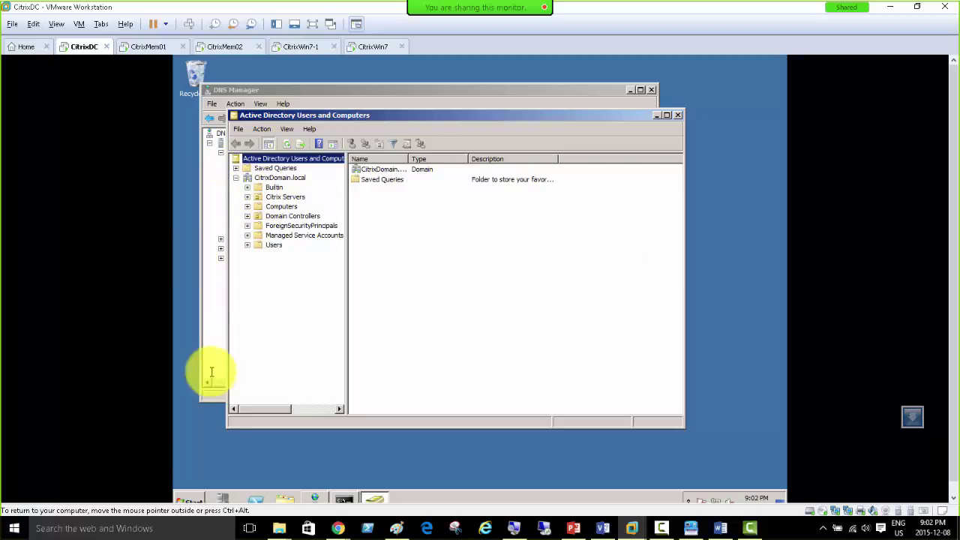
{"action": "left_click", "coordinate": [194, 496]}
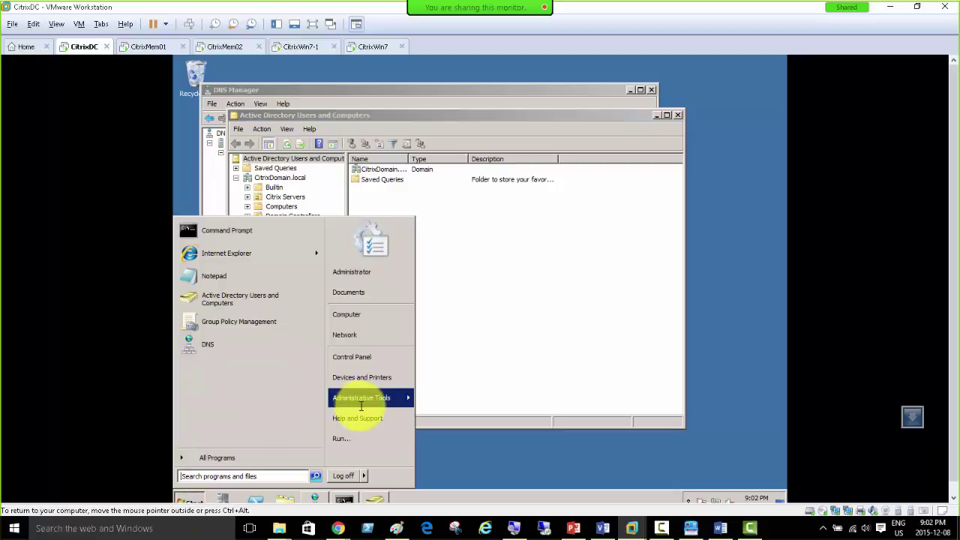
{"action": "left_click", "coordinate": [239, 323]}
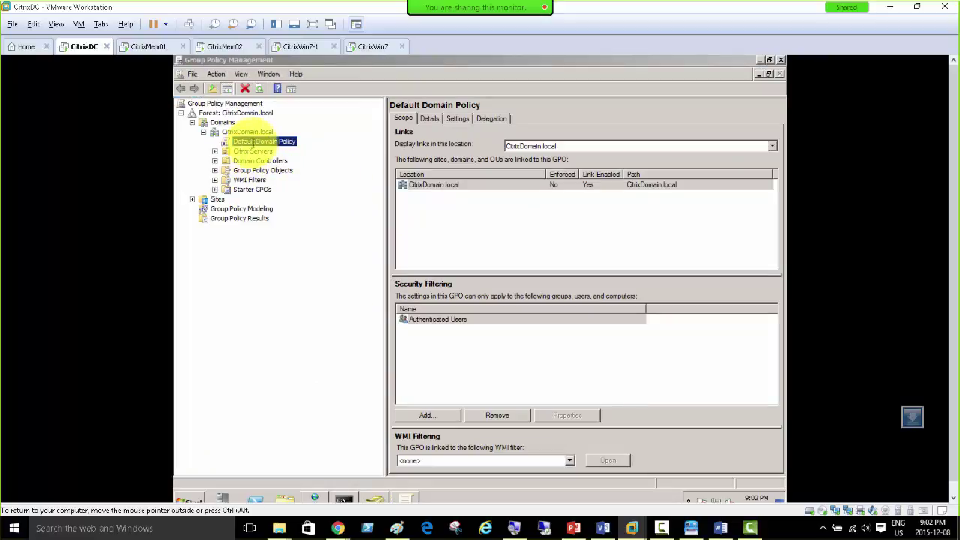
Step: Edit the Default Domain Policy, browse Computer and User Administrative Templates, then close both policy windows
{"action": "right_click", "coordinate": [257, 144]}
{"action": "left_click", "coordinate": [267, 150]}
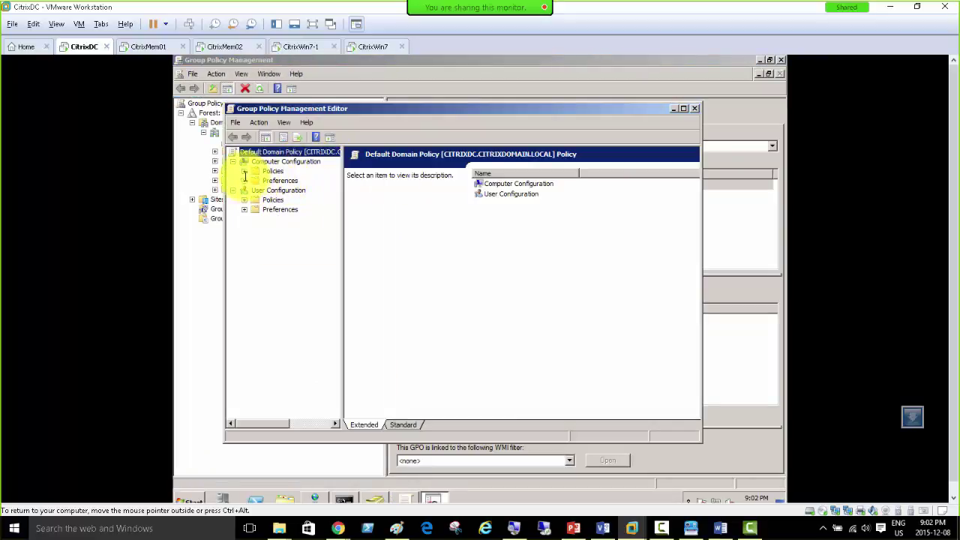
{"action": "left_click", "coordinate": [244, 172]}
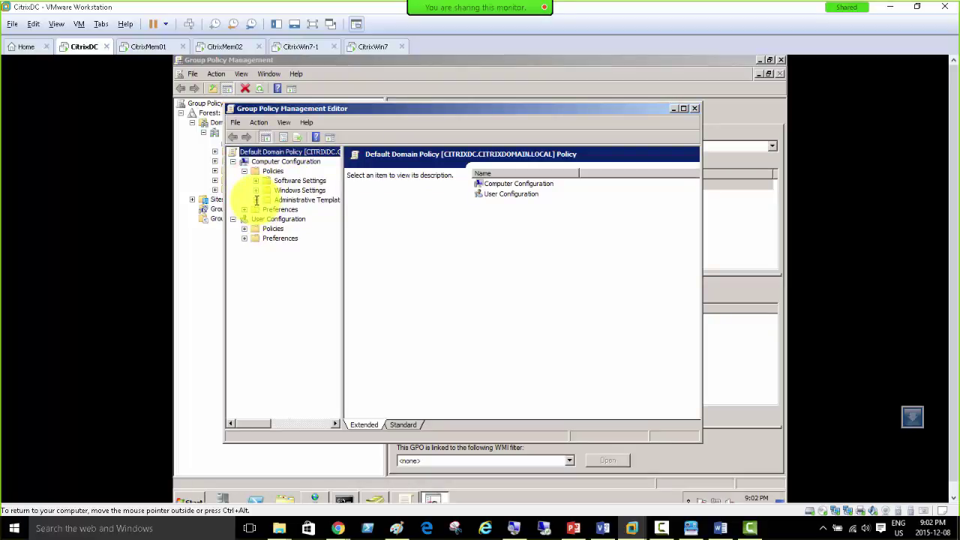
{"action": "left_click", "coordinate": [255, 199]}
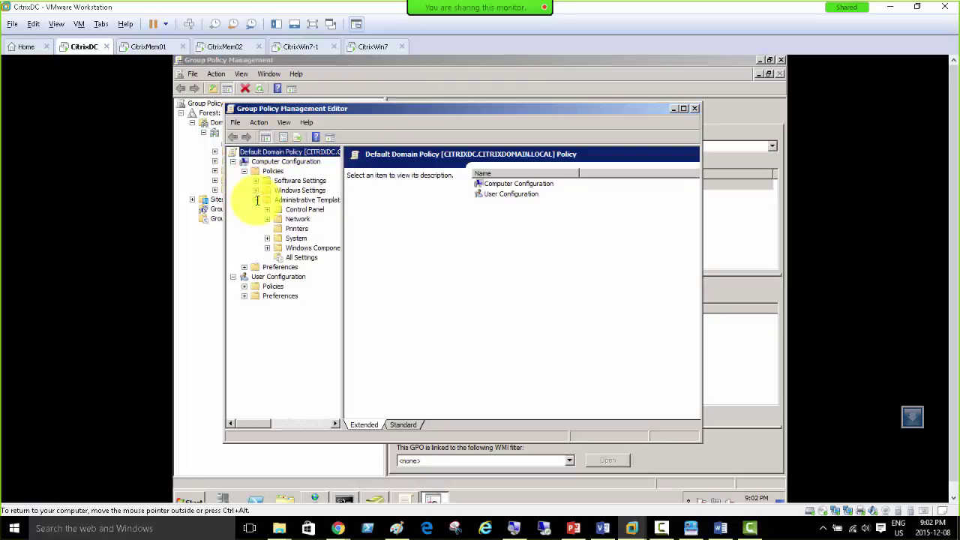
{"action": "left_click", "coordinate": [244, 286]}
{"action": "left_click", "coordinate": [255, 315]}
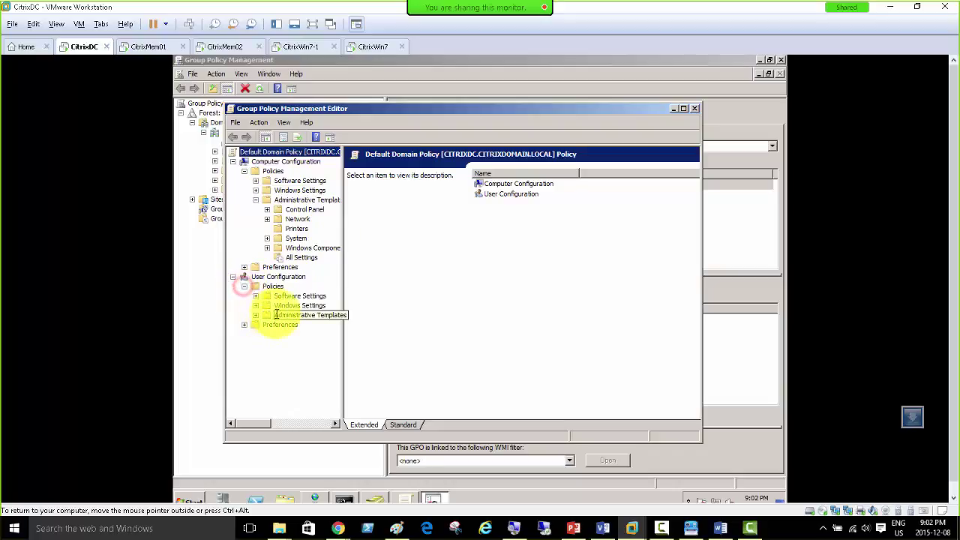
{"action": "left_click", "coordinate": [259, 315]}
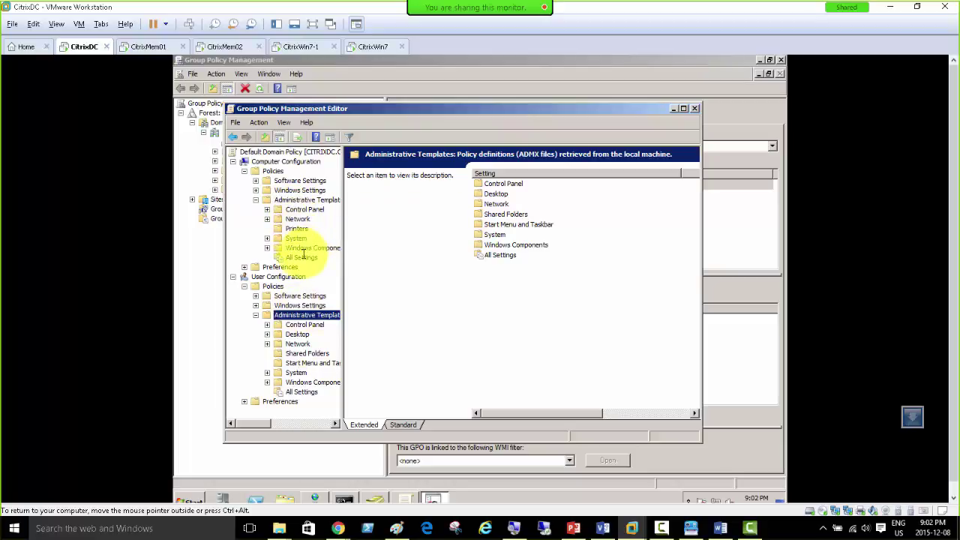
{"action": "left_click", "coordinate": [266, 249]}
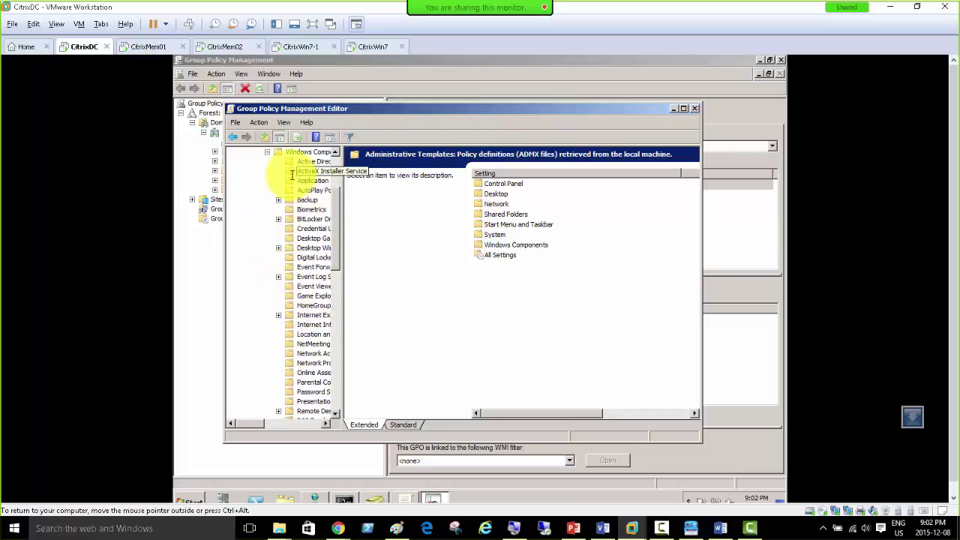
{"action": "left_click", "coordinate": [268, 152]}
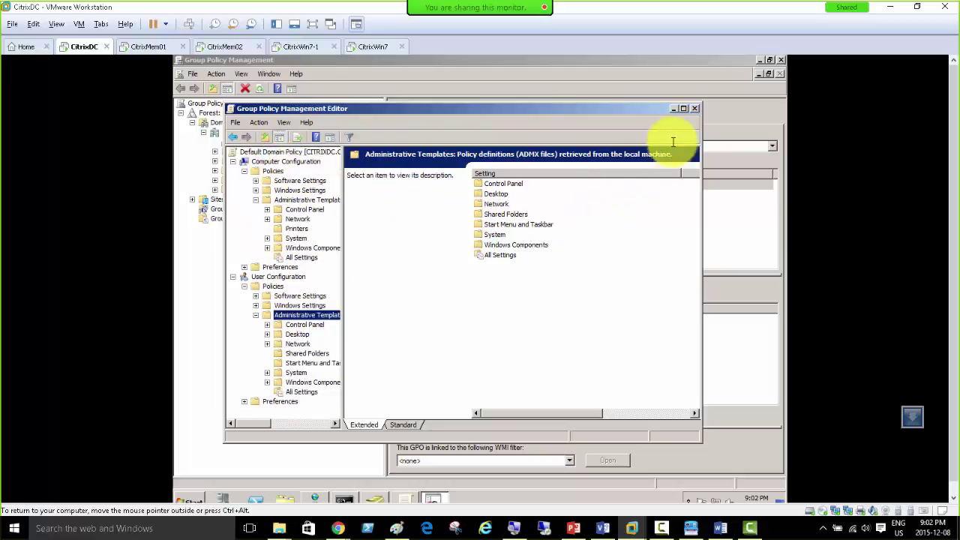
{"action": "left_click", "coordinate": [695, 107]}
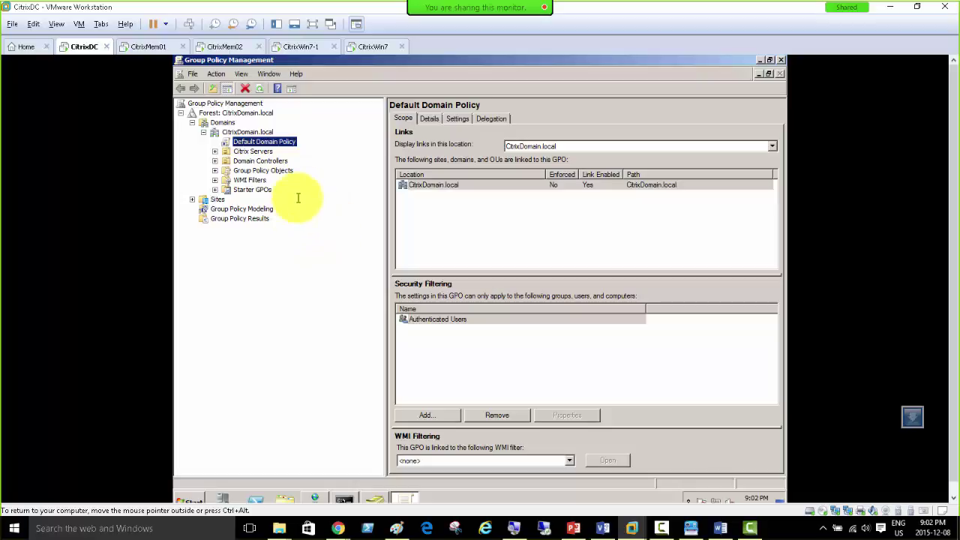
{"action": "left_click", "coordinate": [780, 59]}
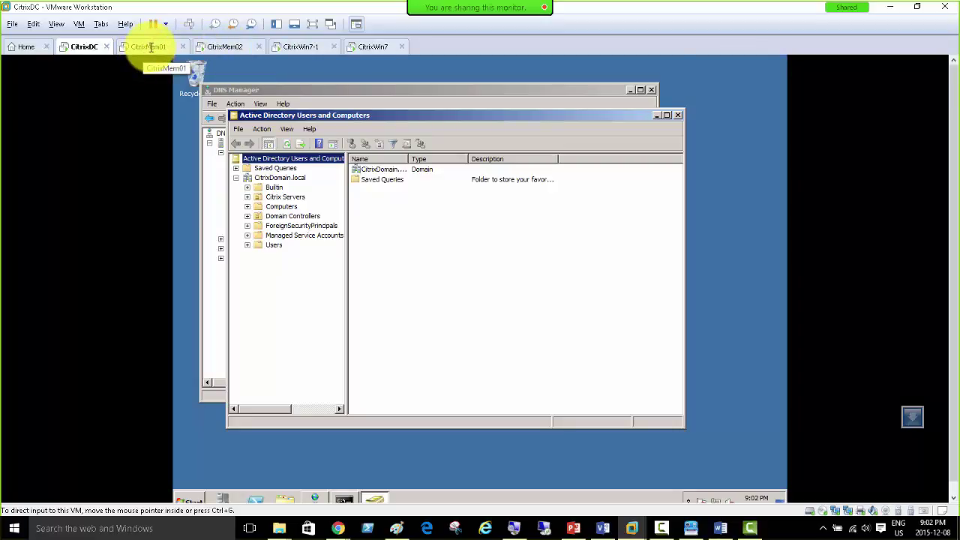
Step: On CitrixMem02, view the Load Balancing Policies and the Load Evaluators list
{"action": "left_click", "coordinate": [225, 46]}
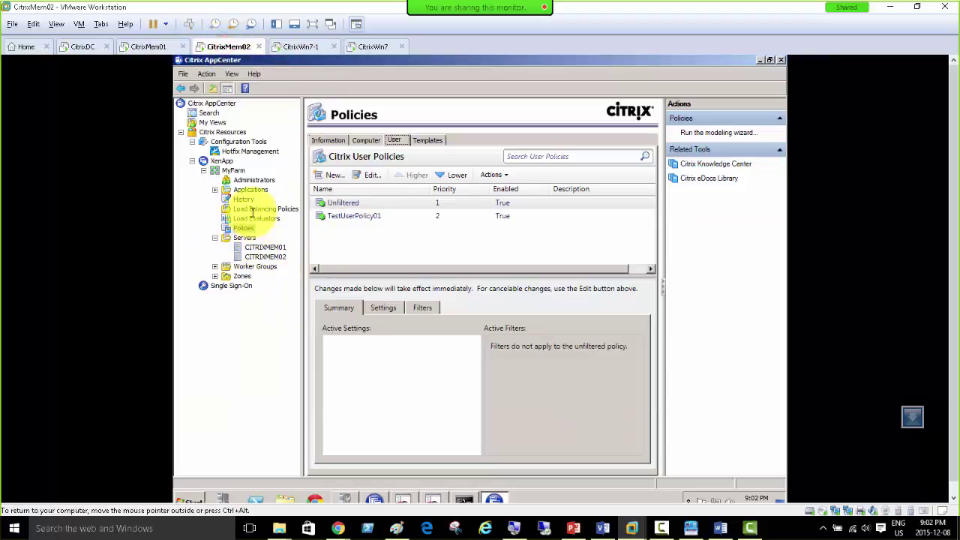
{"action": "left_click", "coordinate": [253, 210]}
{"action": "left_click", "coordinate": [247, 218]}
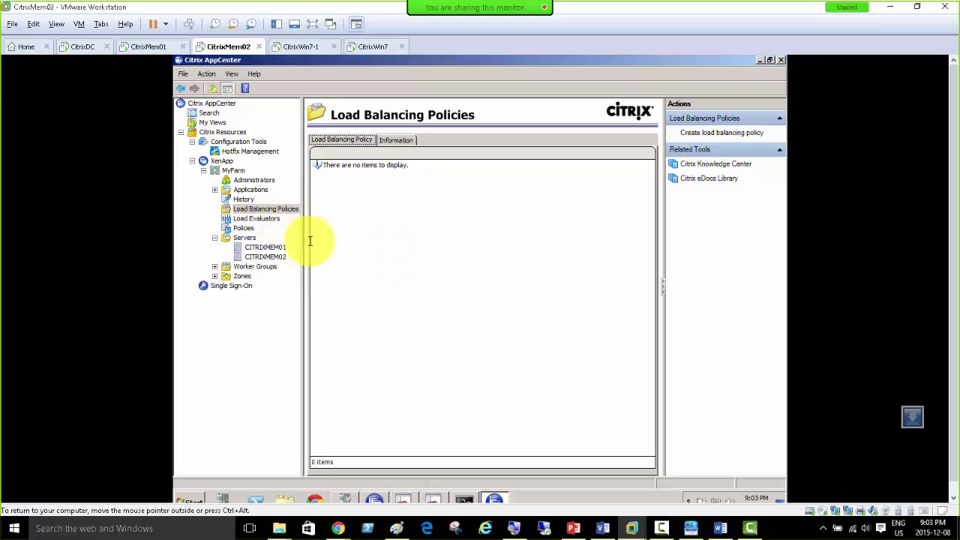
Step: Rerun query farm /load in CitrixMem01's Command Prompt to see current server loads
{"action": "left_click", "coordinate": [463, 500]}
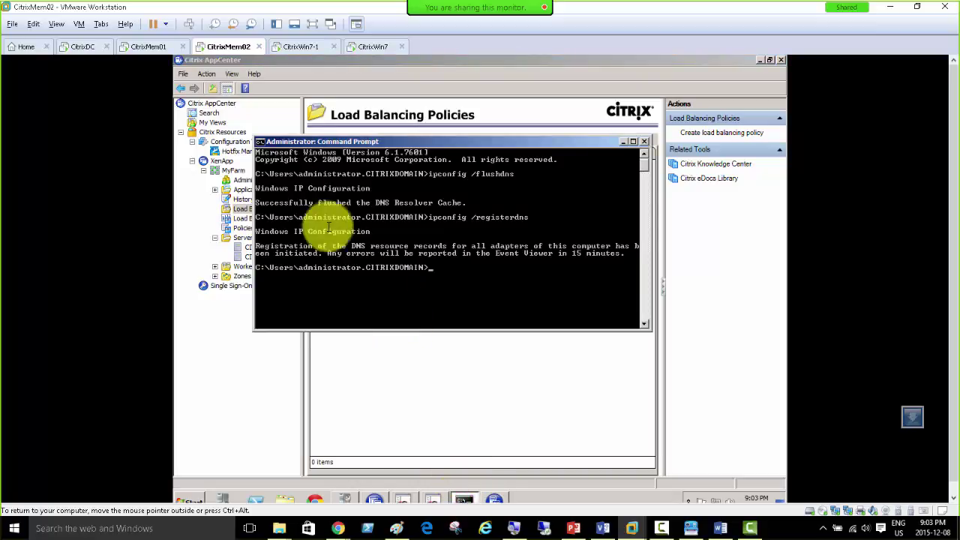
{"action": "left_click", "coordinate": [142, 47]}
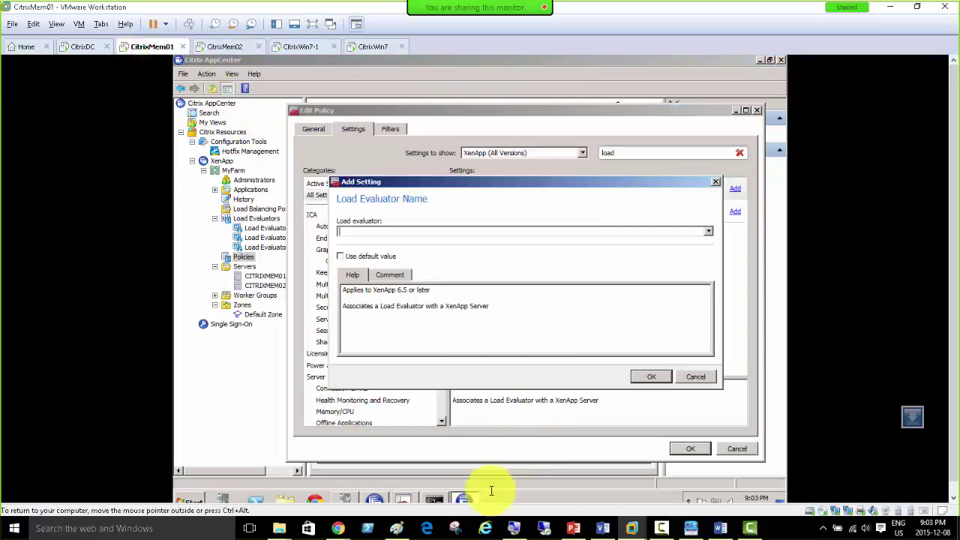
{"action": "left_click", "coordinate": [435, 499]}
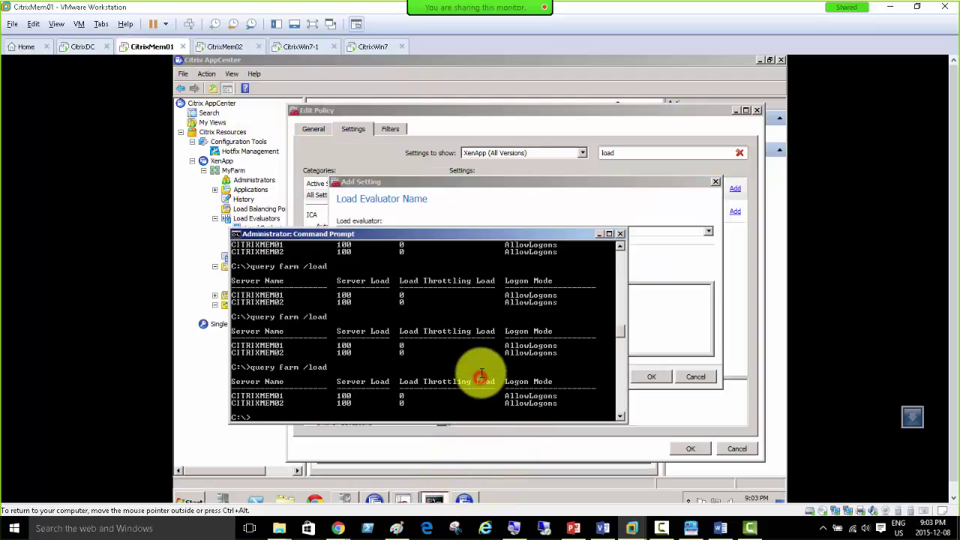
{"action": "key", "text": "Return"}
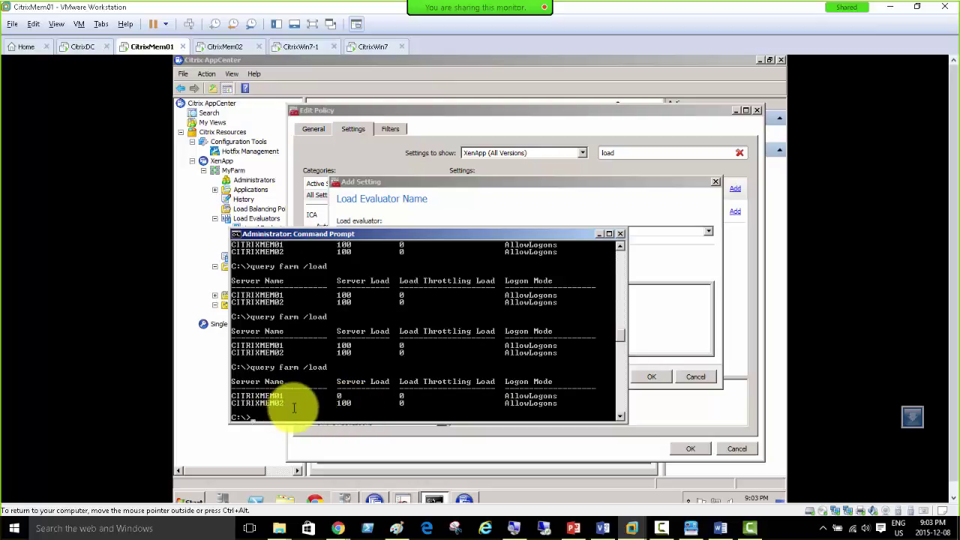
Step: On CitrixMem01, cancel the Load Evaluator Name setting and close the Edit Policy dialog
{"action": "left_click", "coordinate": [370, 46]}
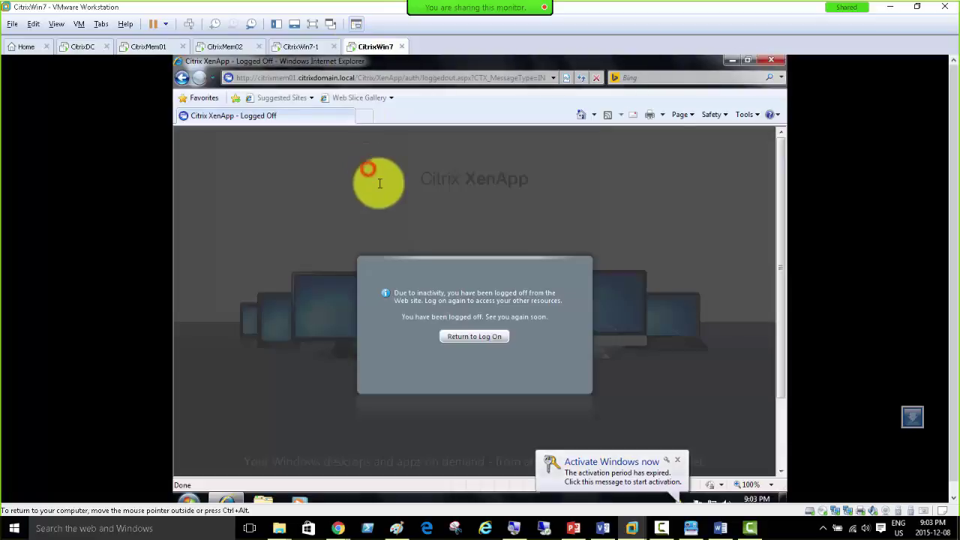
{"action": "left_click", "coordinate": [293, 44]}
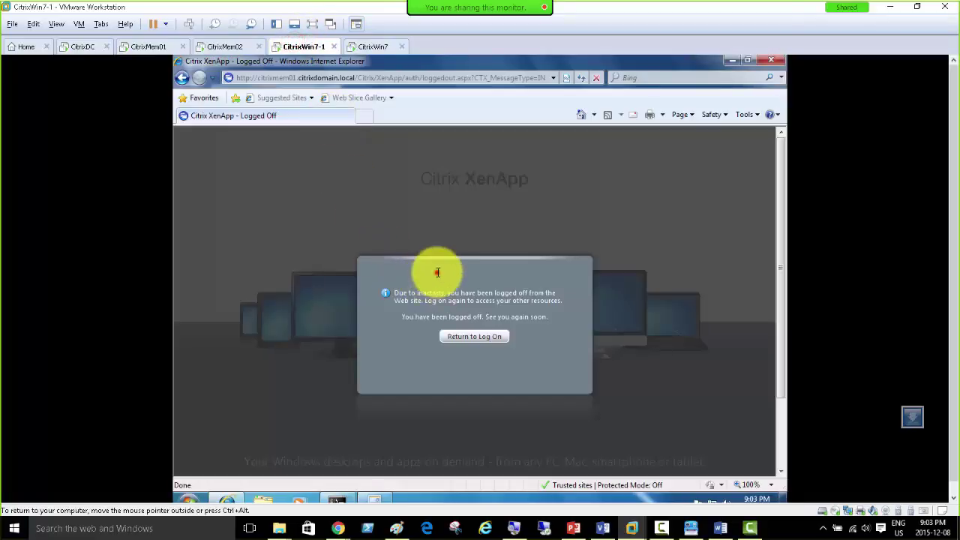
{"action": "left_click", "coordinate": [225, 47]}
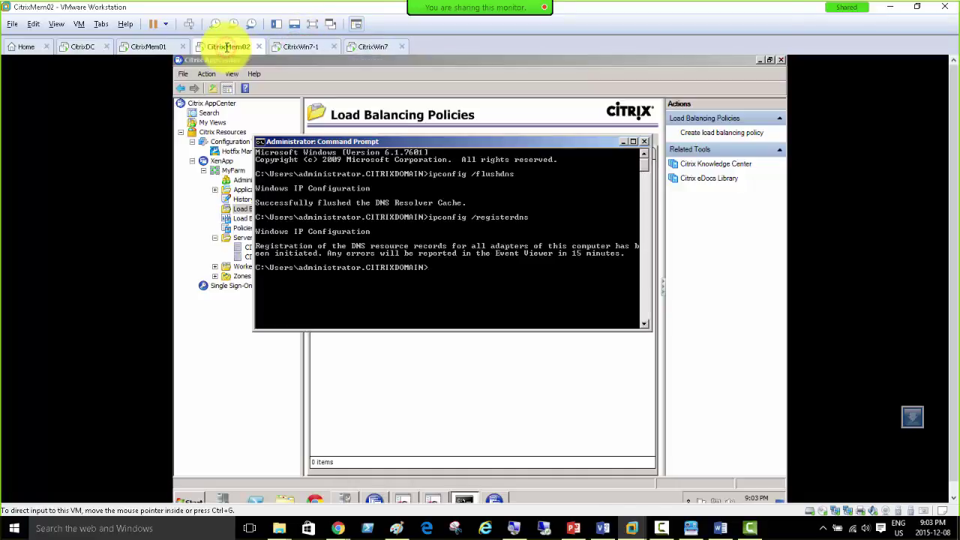
{"action": "left_click", "coordinate": [152, 47]}
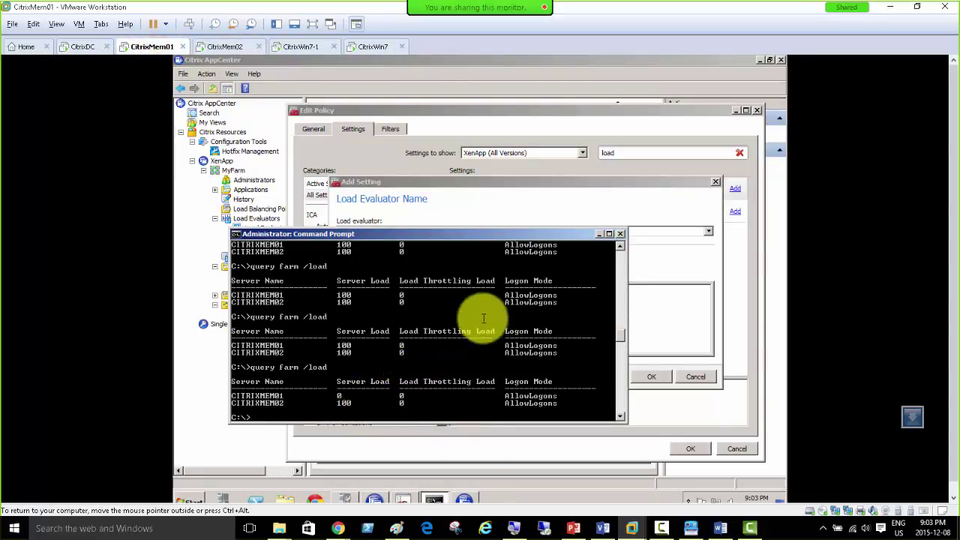
{"action": "left_click", "coordinate": [621, 189]}
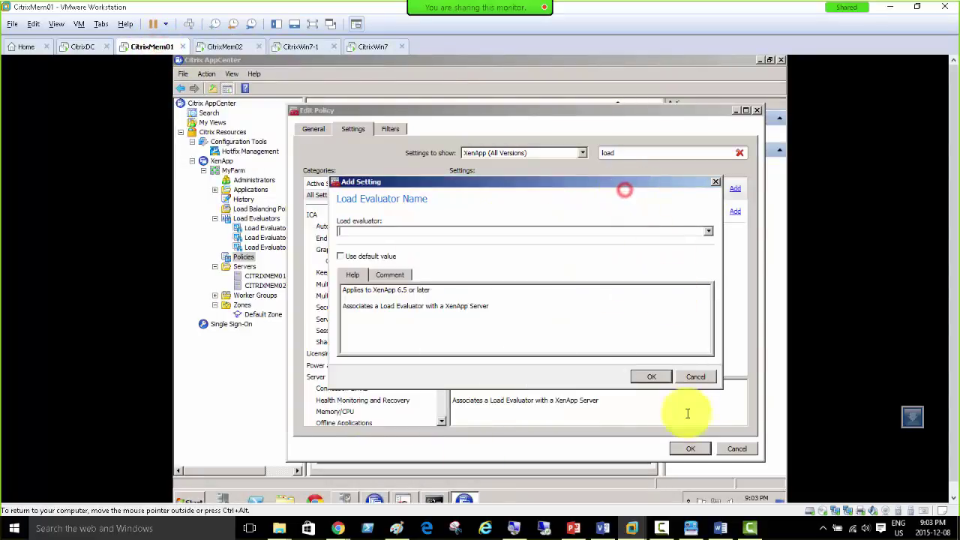
{"action": "left_click", "coordinate": [693, 376]}
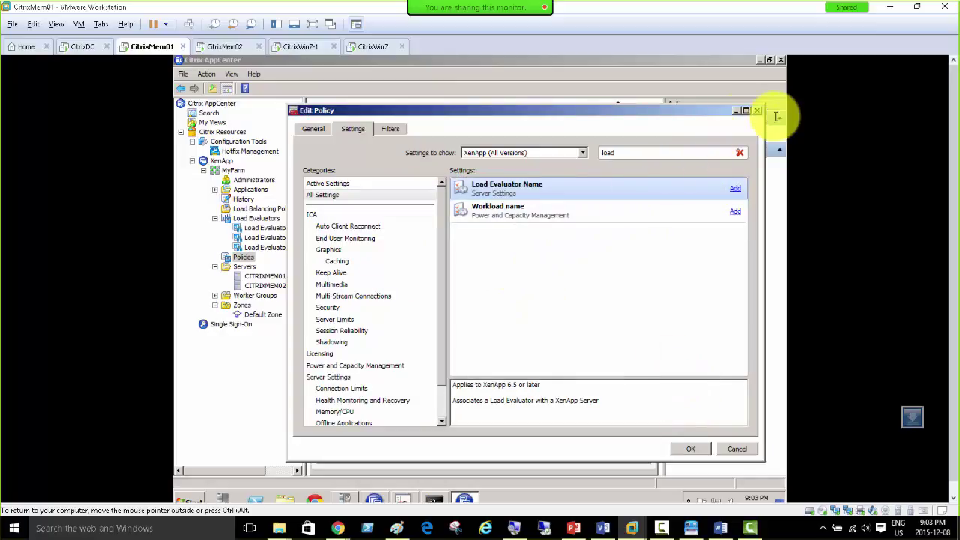
{"action": "left_click", "coordinate": [755, 109]}
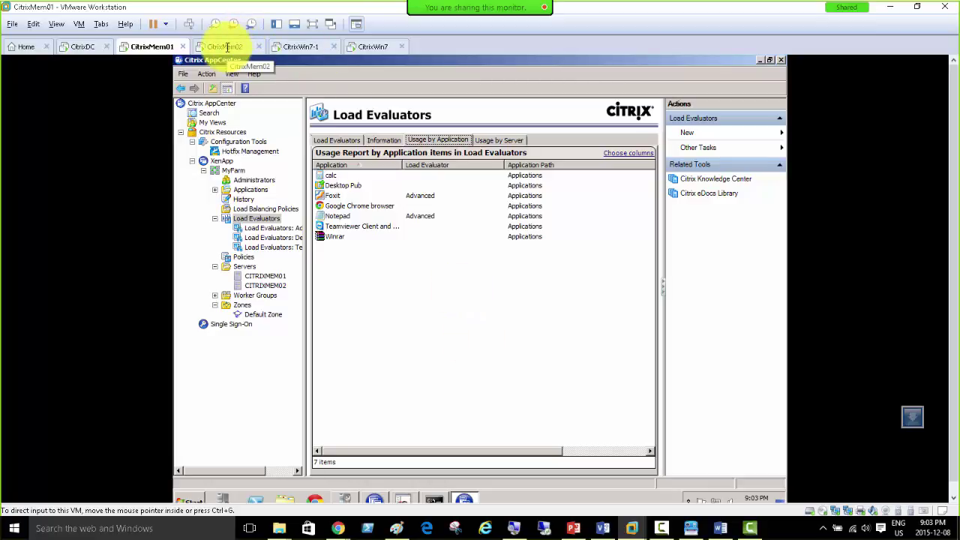
Step: Check the other VM tabs, return to CitrixMem01, and go back to the PowerPoint slides
{"action": "left_click", "coordinate": [228, 47]}
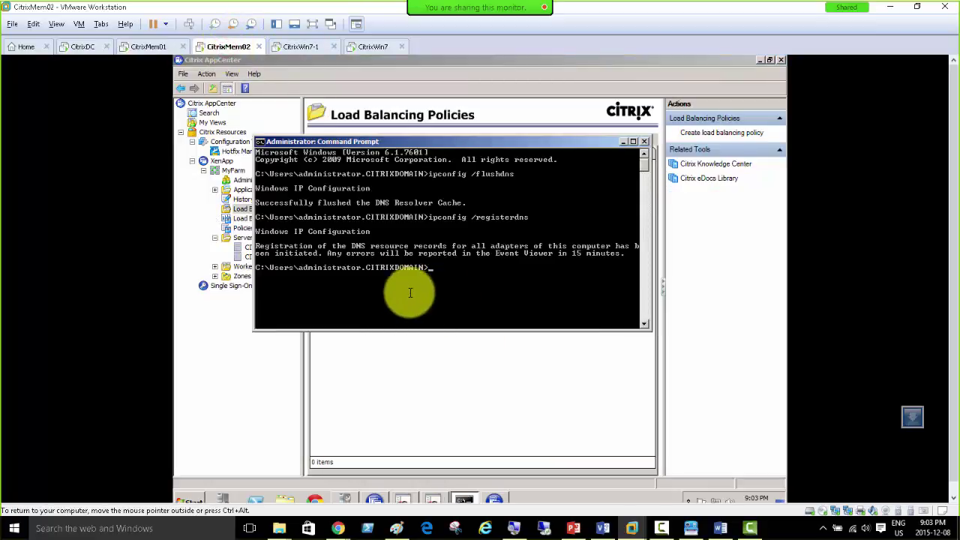
{"action": "left_click", "coordinate": [300, 47]}
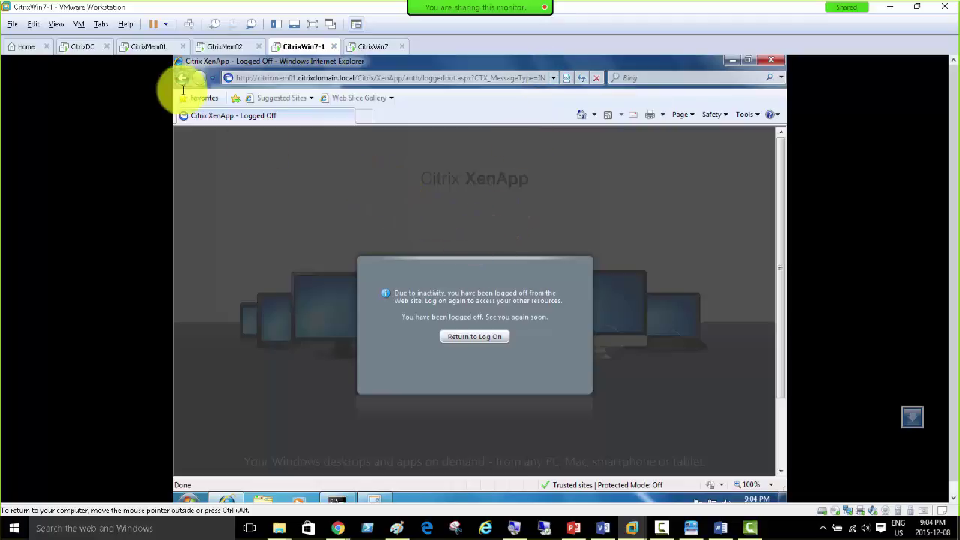
{"action": "left_click", "coordinate": [144, 47]}
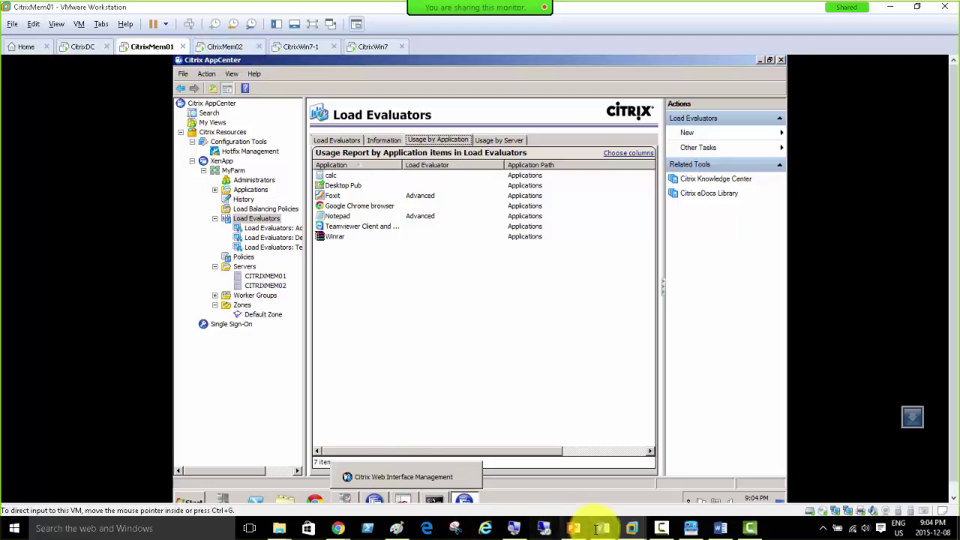
{"action": "left_click", "coordinate": [570, 528]}
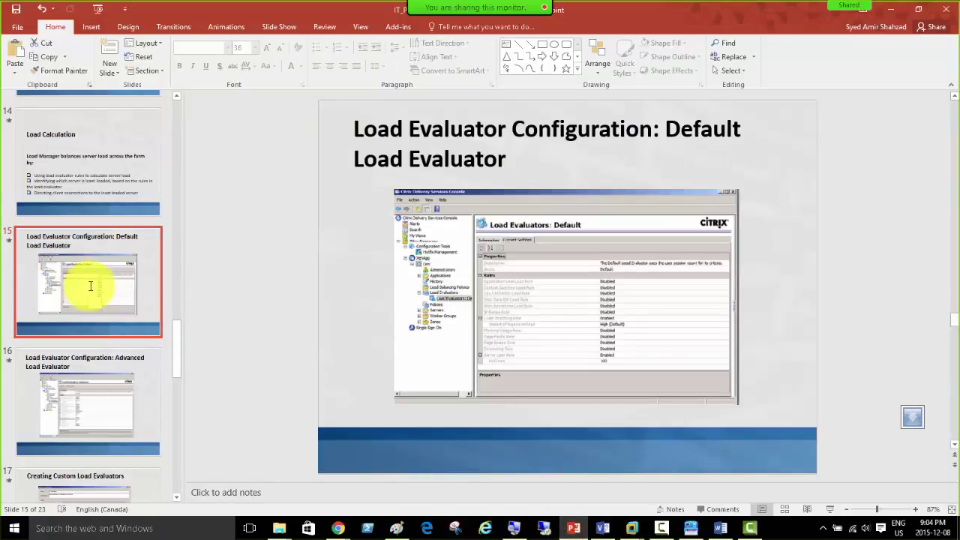
Step: Go to slide 8, 'Lets Round Robin our WI', via slide 7 in the thumbnail pane
{"action": "scroll", "coordinate": [90, 287], "scroll_direction": "up", "scroll_amount": 10}
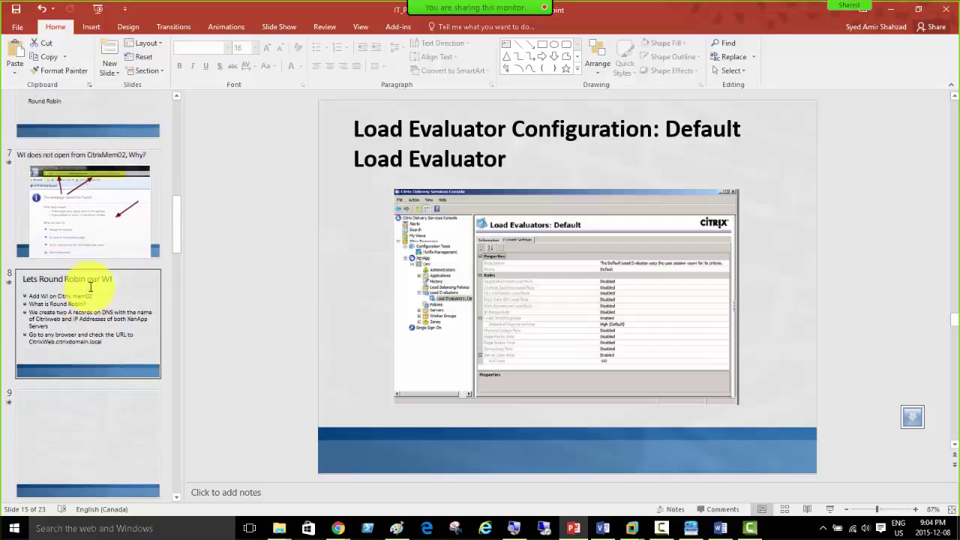
{"action": "left_click", "coordinate": [70, 227]}
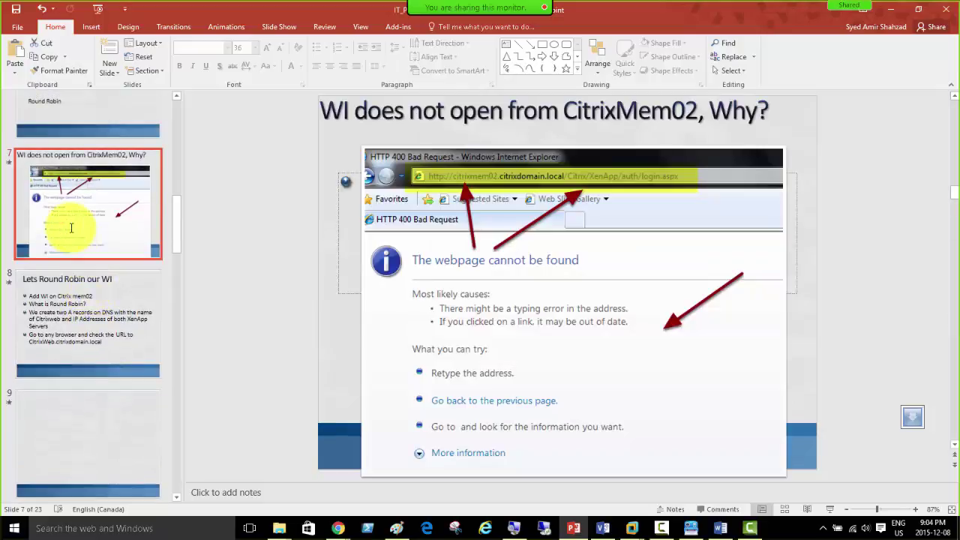
{"action": "left_click", "coordinate": [85, 313]}
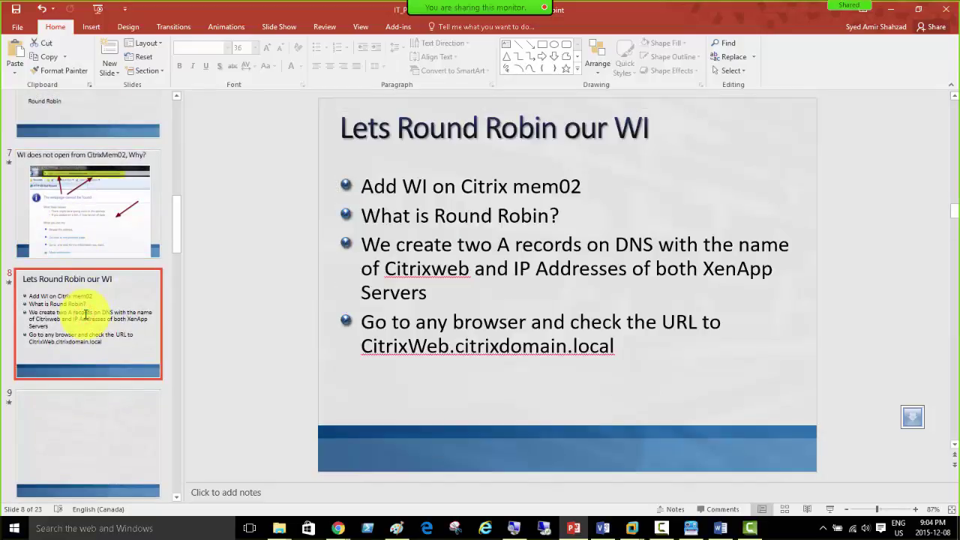
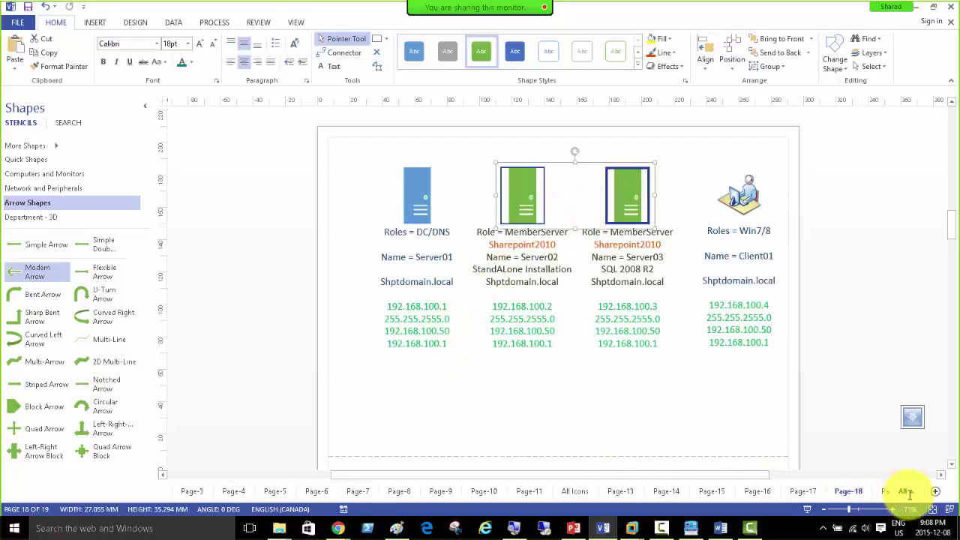
Step: Add a new page, paste the server shapes, duplicate the right one, and arrange three servers in a row
{"action": "left_click", "coordinate": [936, 491]}
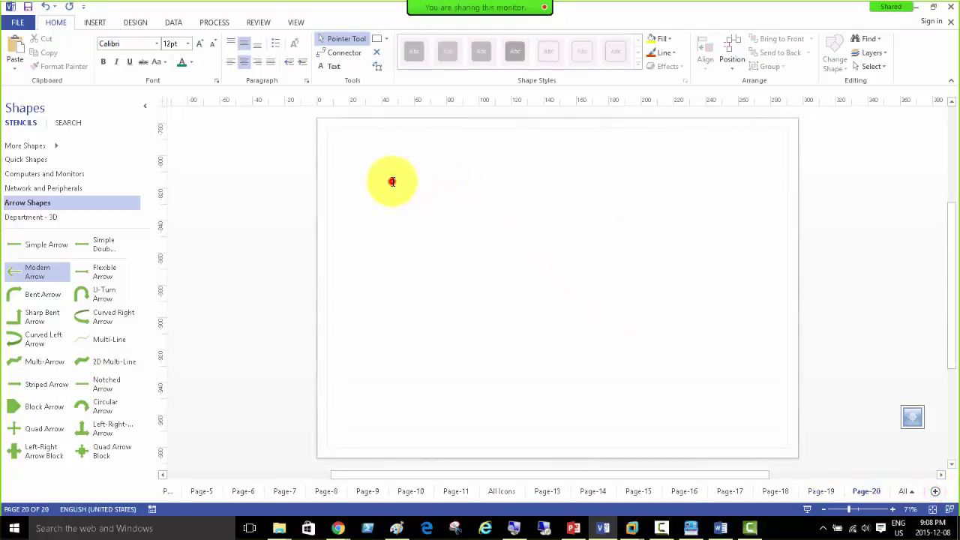
{"action": "key", "text": "ctrl+v"}
{"action": "left_click", "coordinate": [486, 210]}
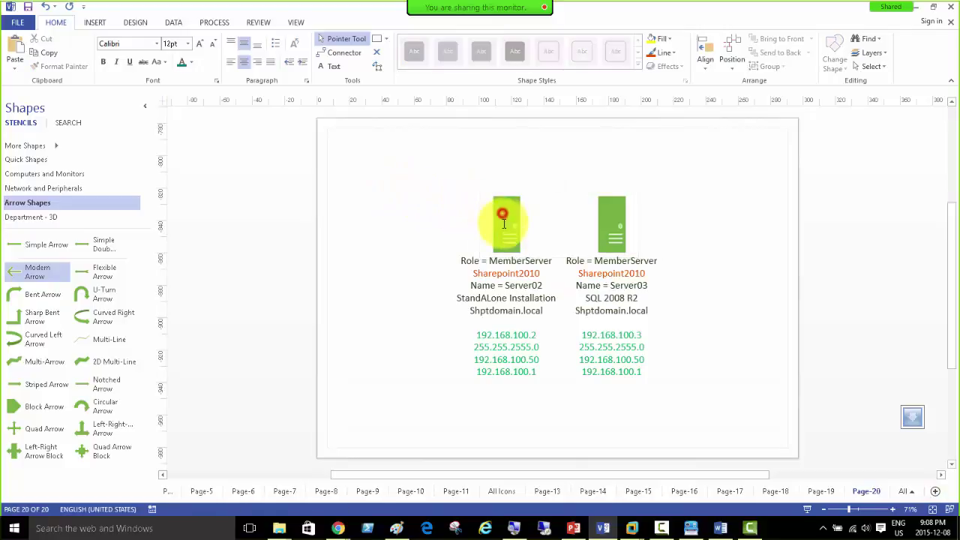
{"action": "left_click_drag", "start_coordinate": [488, 212], "coordinate": [421, 176]}
{"action": "left_click_drag", "start_coordinate": [617, 235], "coordinate": [567, 198]}
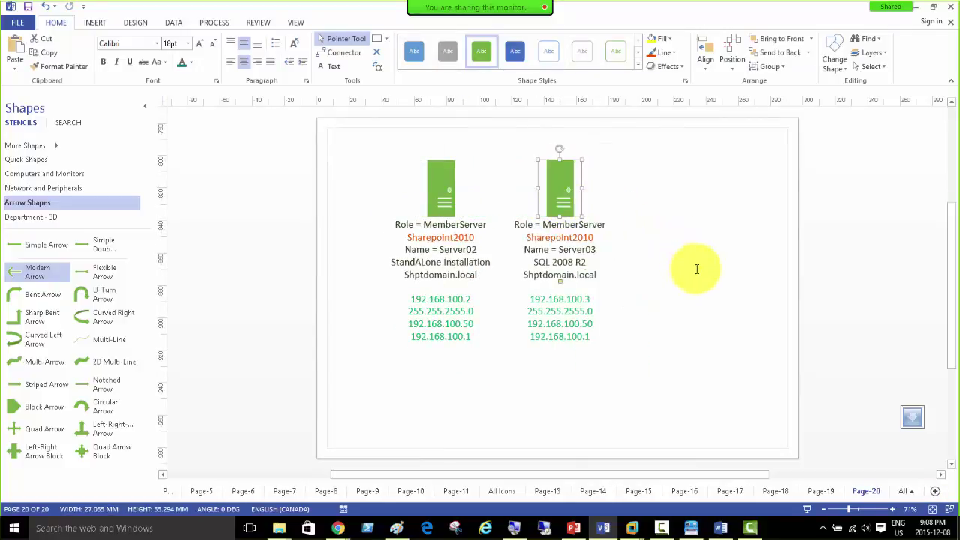
{"action": "key", "text": "ctrl+d"}
{"action": "left_click_drag", "start_coordinate": [578, 208], "coordinate": [373, 196]}
{"action": "left_click_drag", "start_coordinate": [440, 189], "coordinate": [489, 189]}
{"action": "left_click_drag", "start_coordinate": [558, 193], "coordinate": [607, 195]}
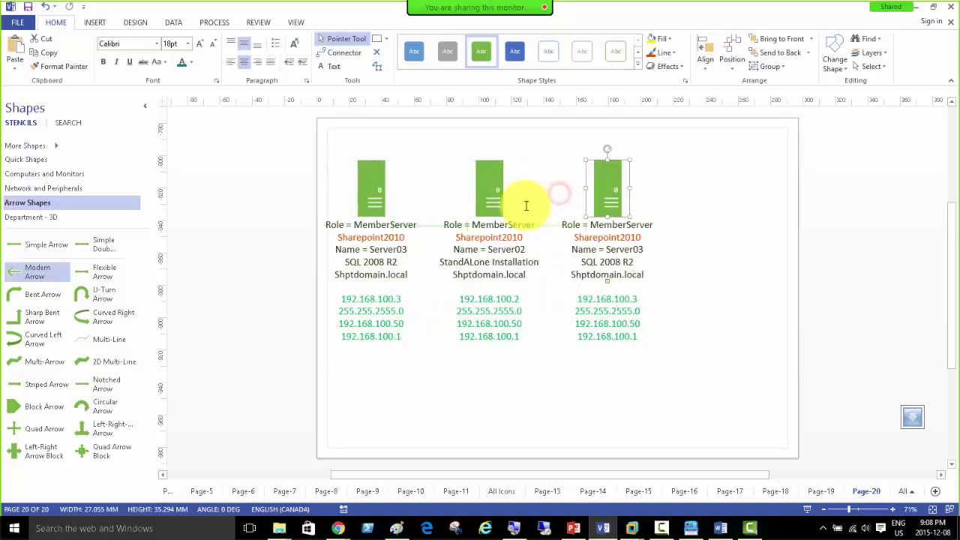
Step: Replace the left server label's SQL 2008 R2 and Shptdomain.local lines with ROundRobin
{"action": "double_click", "coordinate": [374, 178]}
{"action": "left_click", "coordinate": [404, 261]}
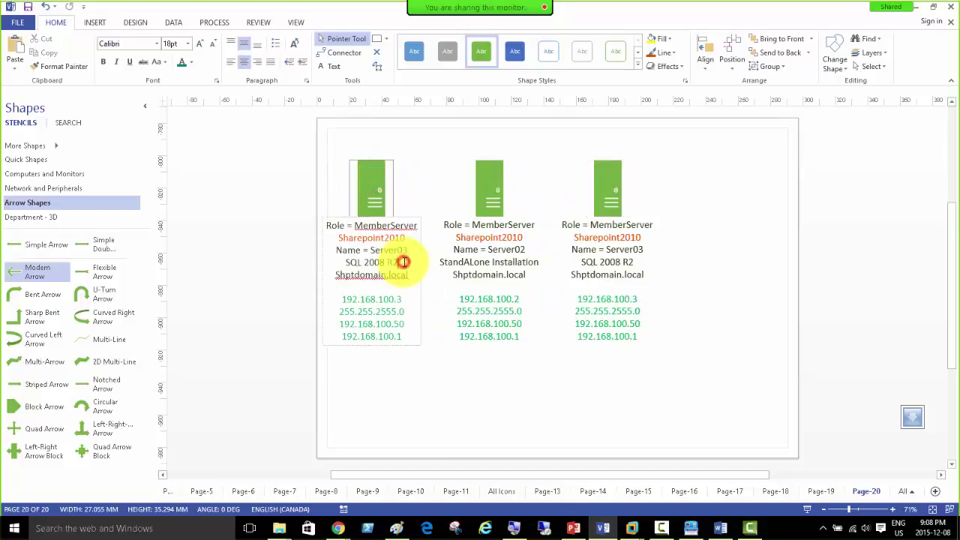
{"action": "left_click", "coordinate": [411, 275]}
{"action": "left_click_drag", "start_coordinate": [410, 275], "coordinate": [352, 263]}
{"action": "type", "text": "ROu"}
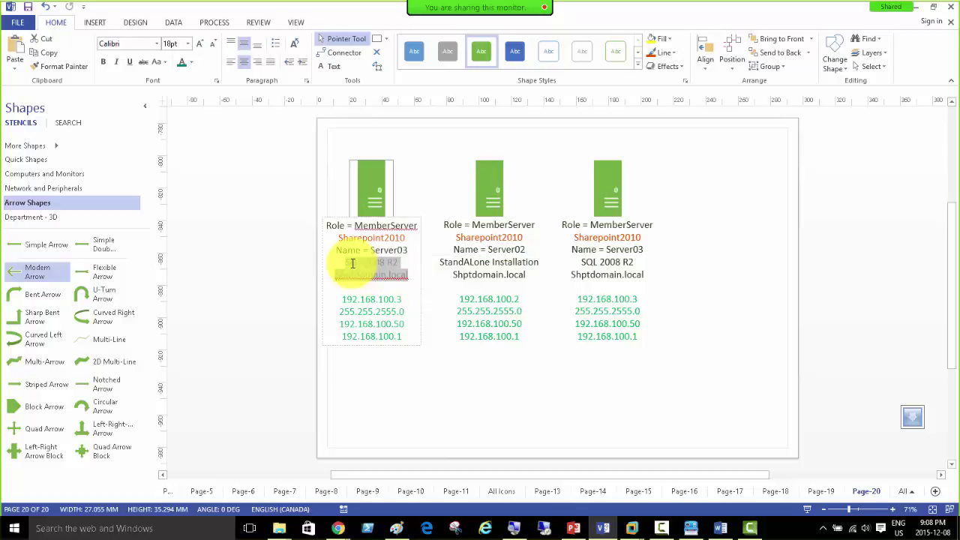
{"action": "type", "text": "ndRobin"}
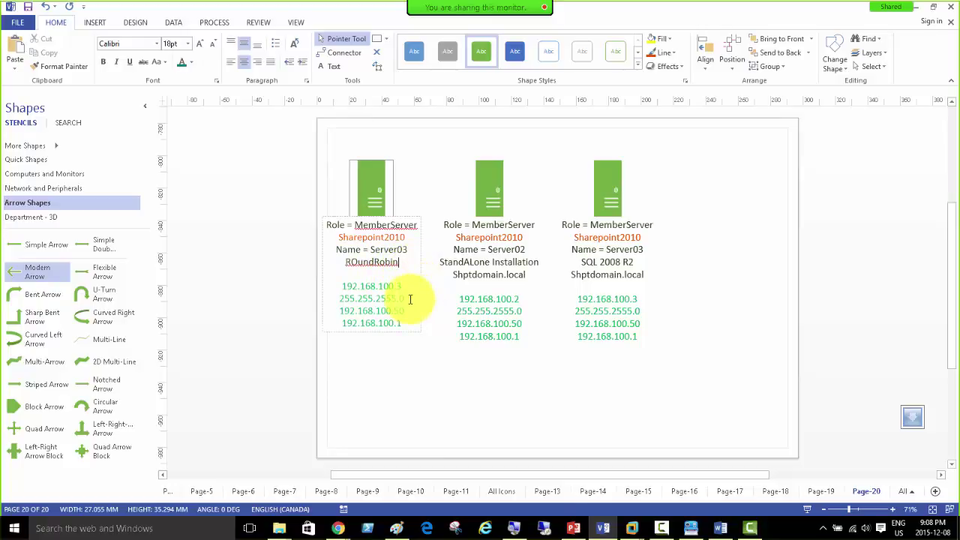
Step: Replace the last two lines of the middle and right server labels with NLB
{"action": "left_click", "coordinate": [492, 187]}
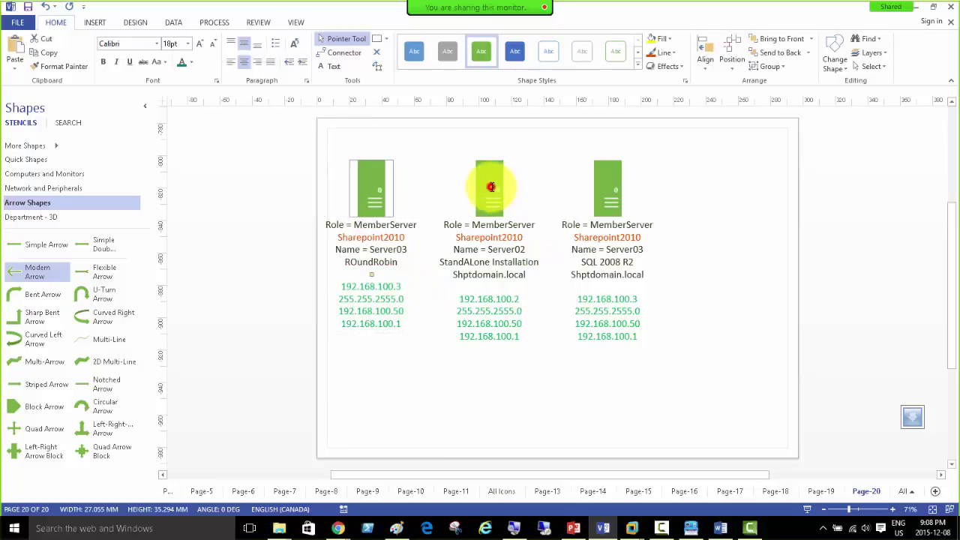
{"action": "double_click", "coordinate": [491, 186]}
{"action": "left_click", "coordinate": [527, 275]}
{"action": "left_click_drag", "start_coordinate": [527, 275], "coordinate": [440, 264]}
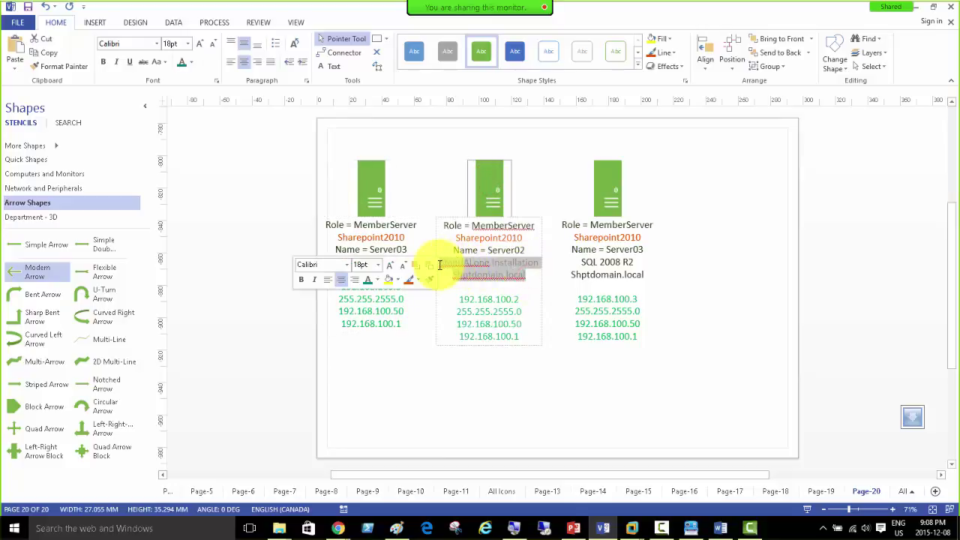
{"action": "type", "text": "NLB"}
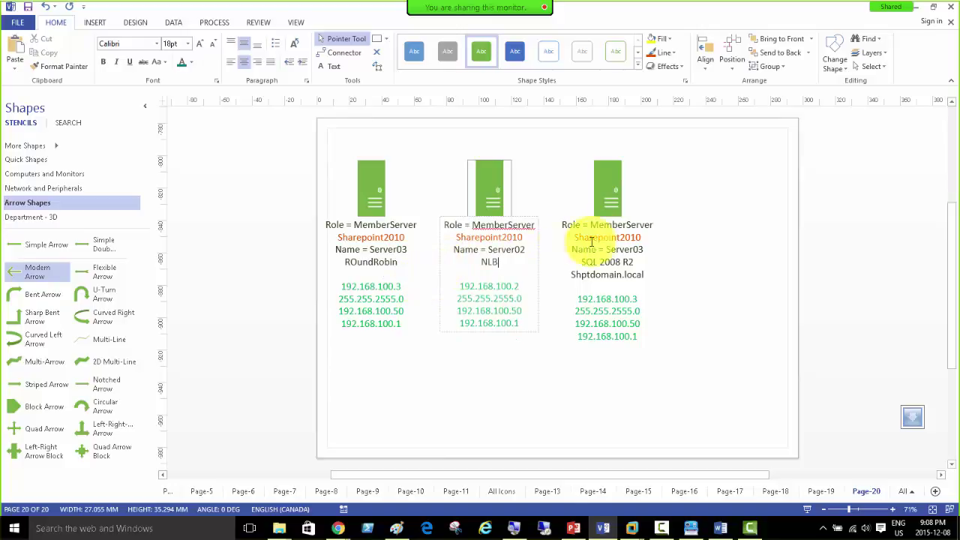
{"action": "double_click", "coordinate": [597, 192]}
{"action": "left_click_drag", "start_coordinate": [644, 276], "coordinate": [580, 263]}
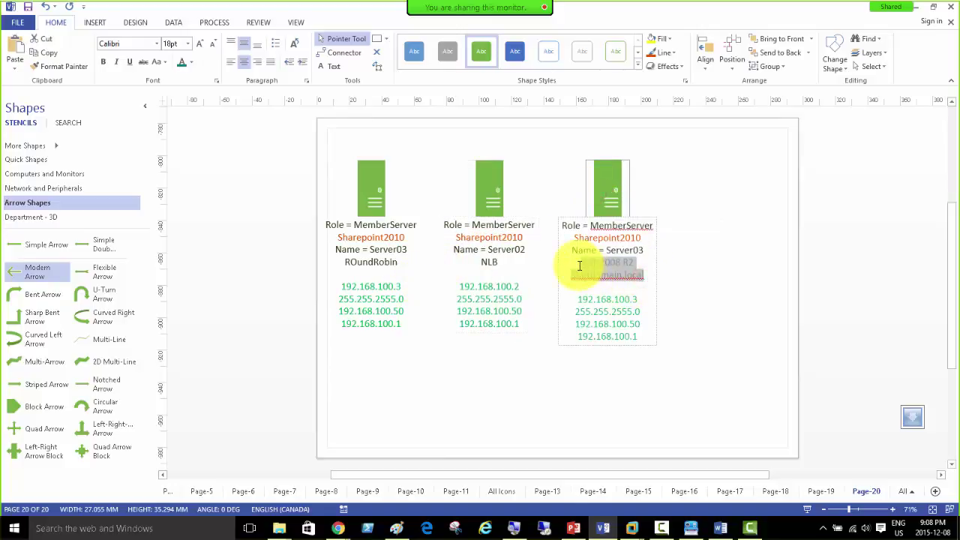
{"action": "type", "text": "NLB"}
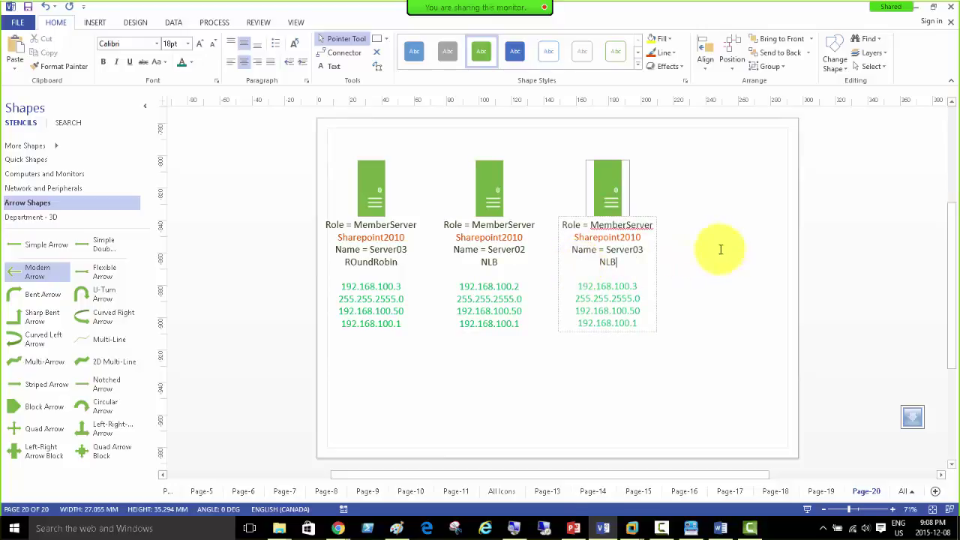
{"action": "left_click", "coordinate": [711, 242]}
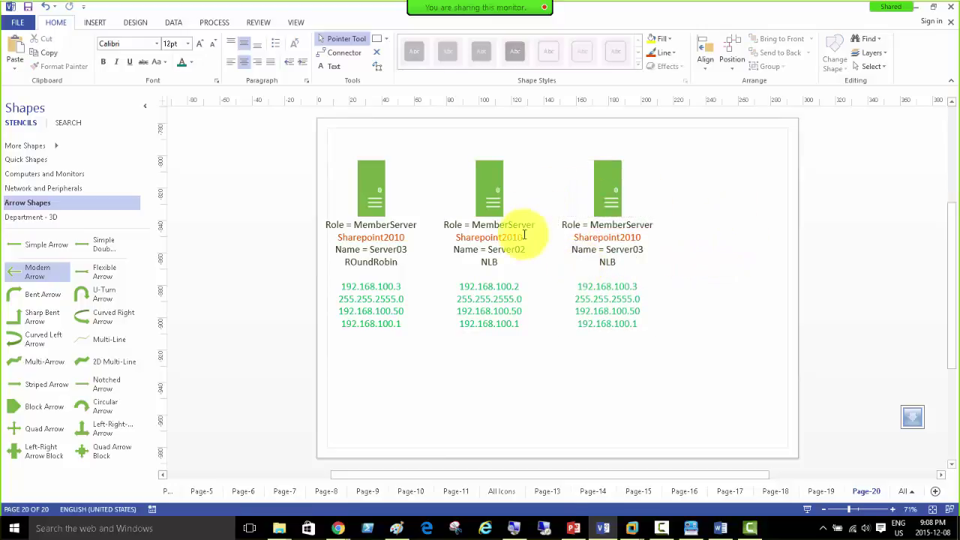
Step: Replace Sharepoint2010 with XenApp in the middle and right server labels
{"action": "double_click", "coordinate": [492, 188]}
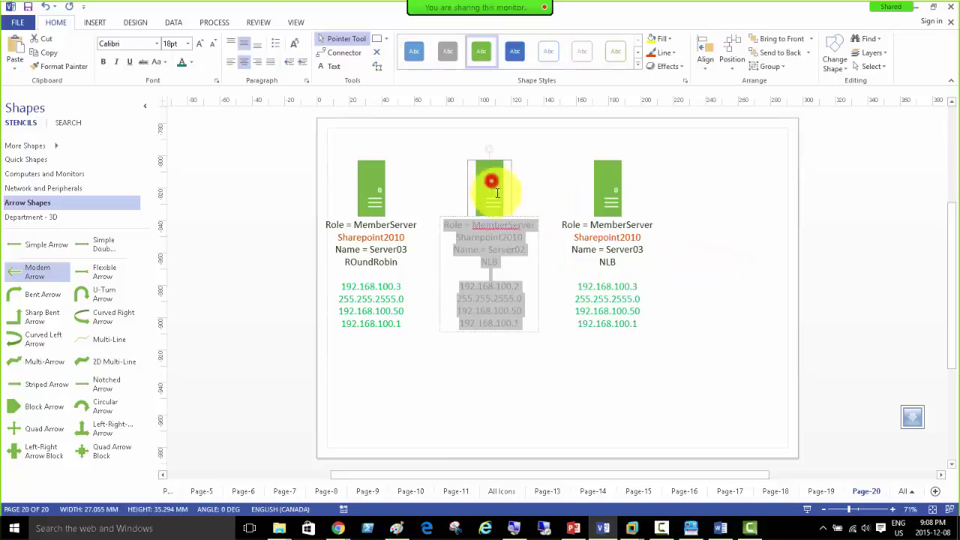
{"action": "left_click", "coordinate": [525, 239]}
{"action": "left_click_drag", "start_coordinate": [525, 238], "coordinate": [456, 237]}
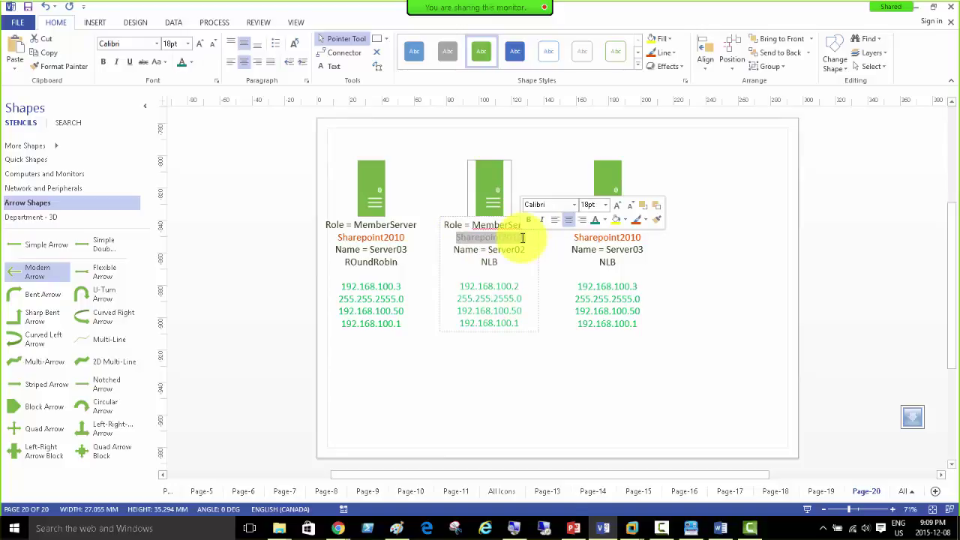
{"action": "type", "text": "Xe"}
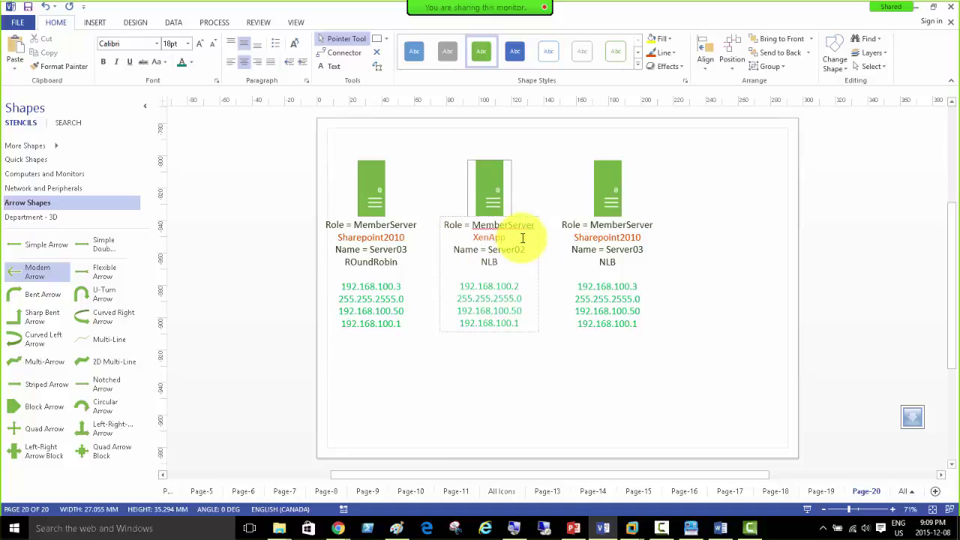
{"action": "type", "text": "nApp"}
{"action": "left_click", "coordinate": [582, 229]}
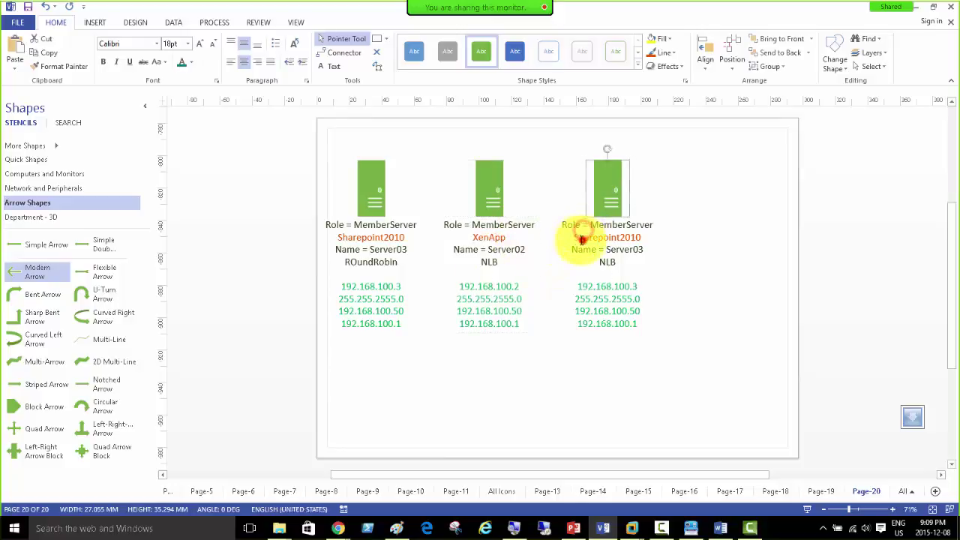
{"action": "left_click", "coordinate": [583, 229]}
{"action": "left_click", "coordinate": [581, 235]}
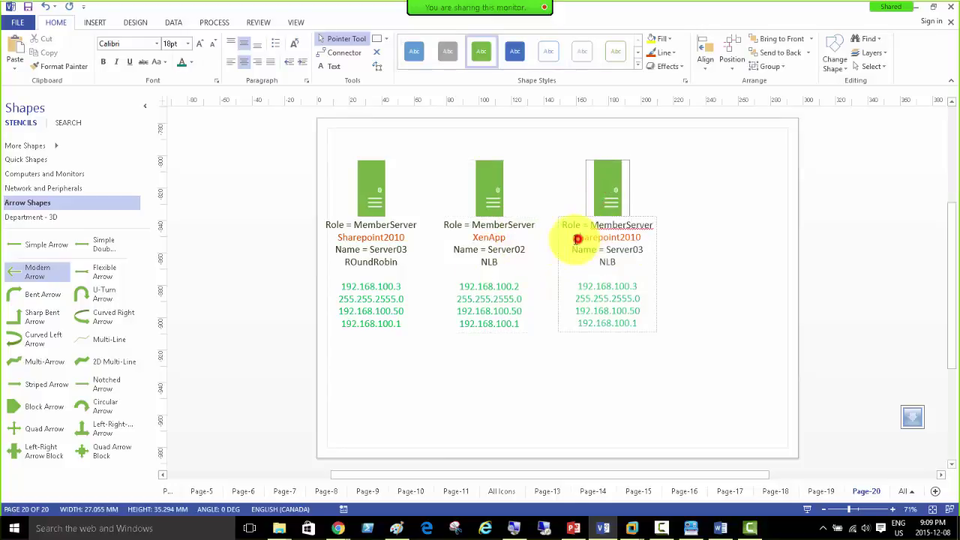
{"action": "left_click_drag", "start_coordinate": [585, 236], "coordinate": [650, 230]}
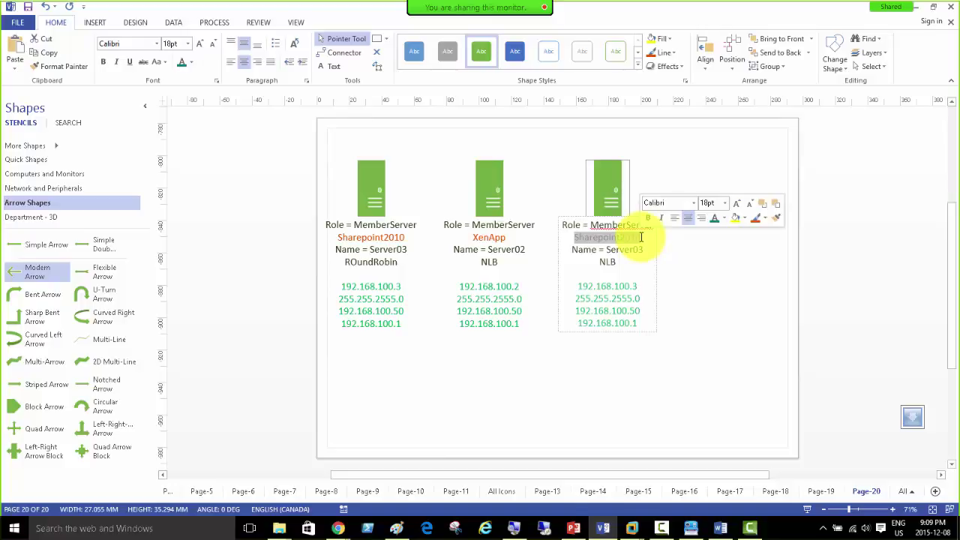
{"action": "type", "text": "Xenapp"}
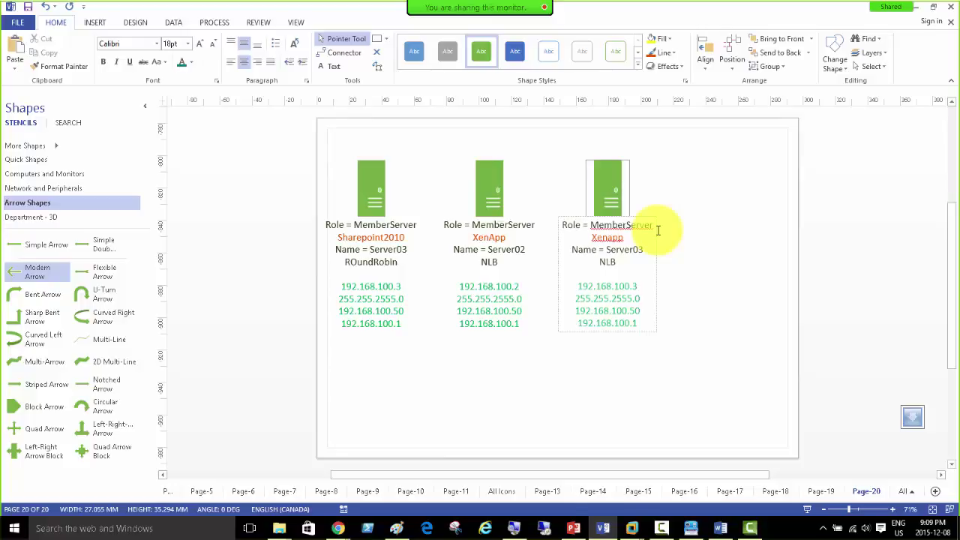
{"action": "left_click", "coordinate": [488, 182]}
Step: Add a WI line to the middle server's label
{"action": "double_click", "coordinate": [491, 267]}
{"action": "left_click", "coordinate": [491, 275]}
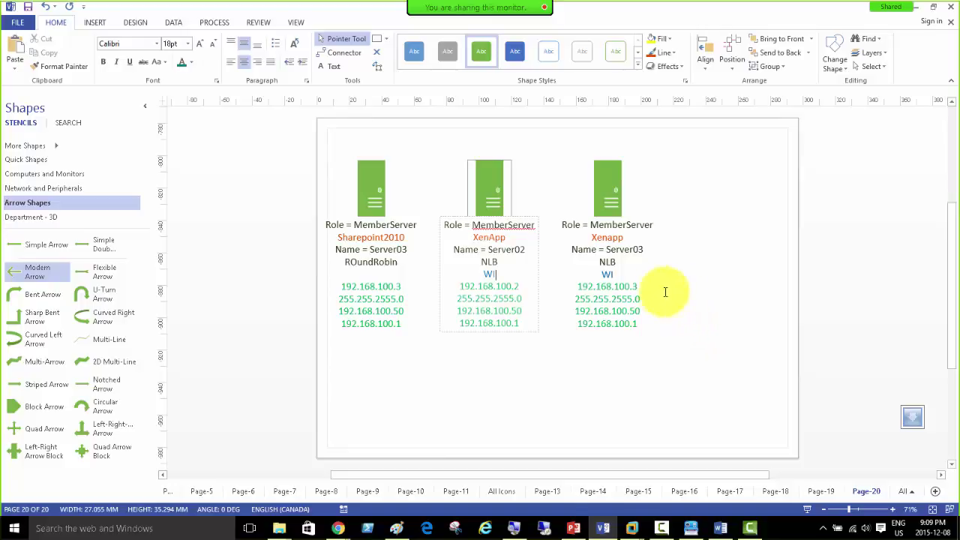
{"action": "left_click", "coordinate": [720, 268]}
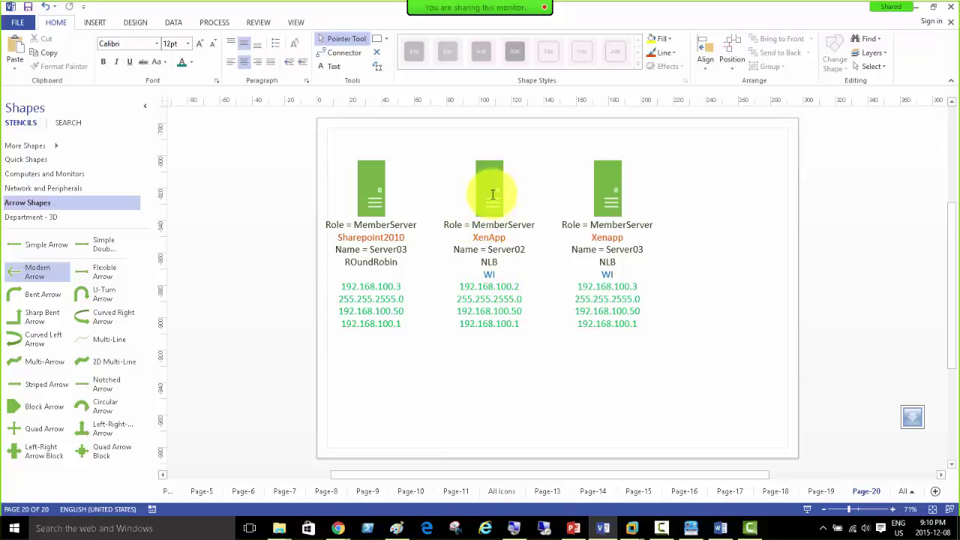
Step: Replace the left label's ROundRobin line with 'A Host Record for the Virtual IP and Name'
{"action": "left_click", "coordinate": [614, 187]}
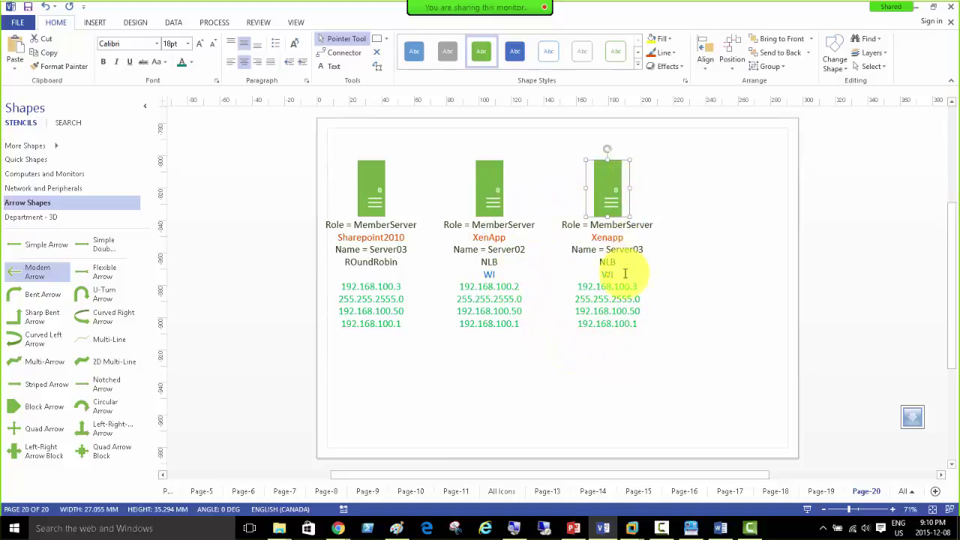
{"action": "left_click", "coordinate": [523, 370]}
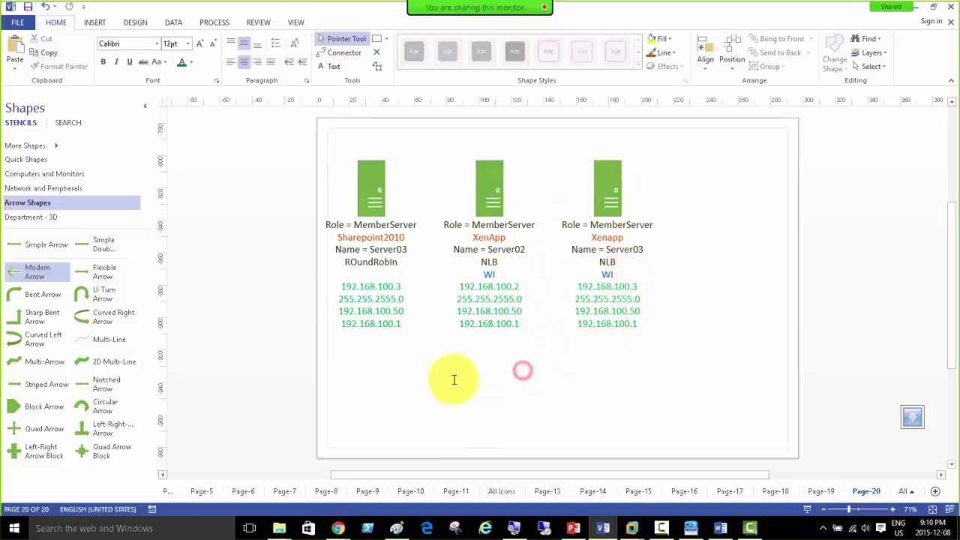
{"action": "left_click", "coordinate": [368, 188]}
{"action": "left_click", "coordinate": [399, 264]}
{"action": "left_click_drag", "start_coordinate": [399, 264], "coordinate": [333, 267]}
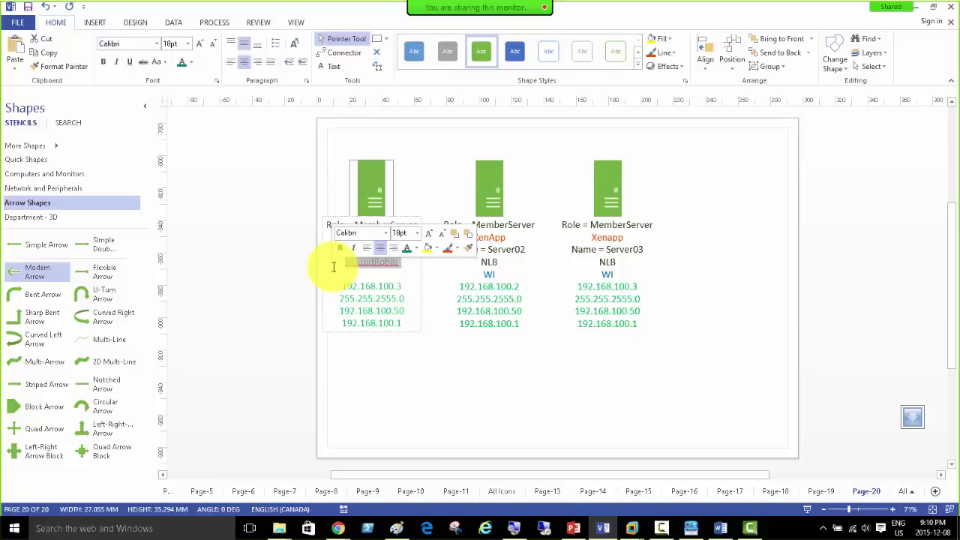
{"action": "type", "text": "A"}
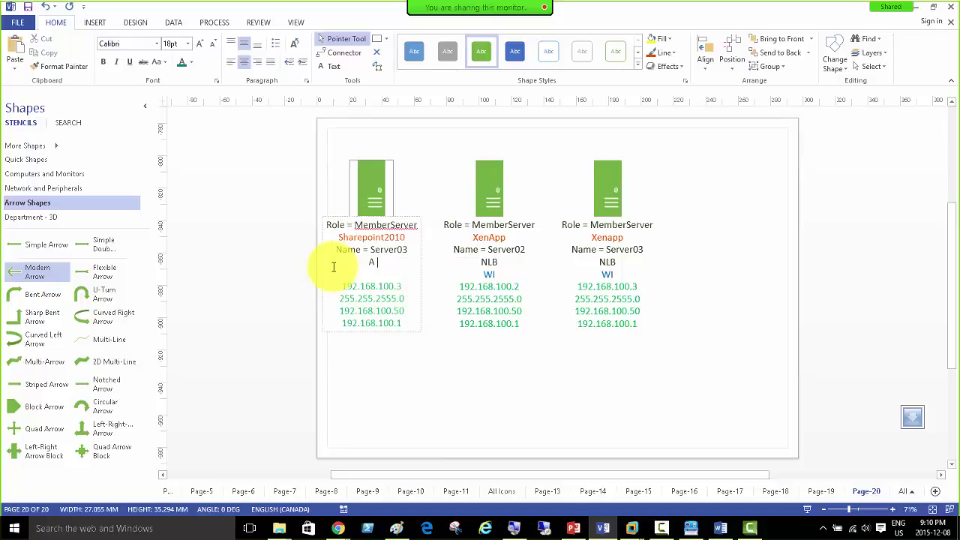
{"action": "type", "text": " Host Record for the Virtual IP and Name"}
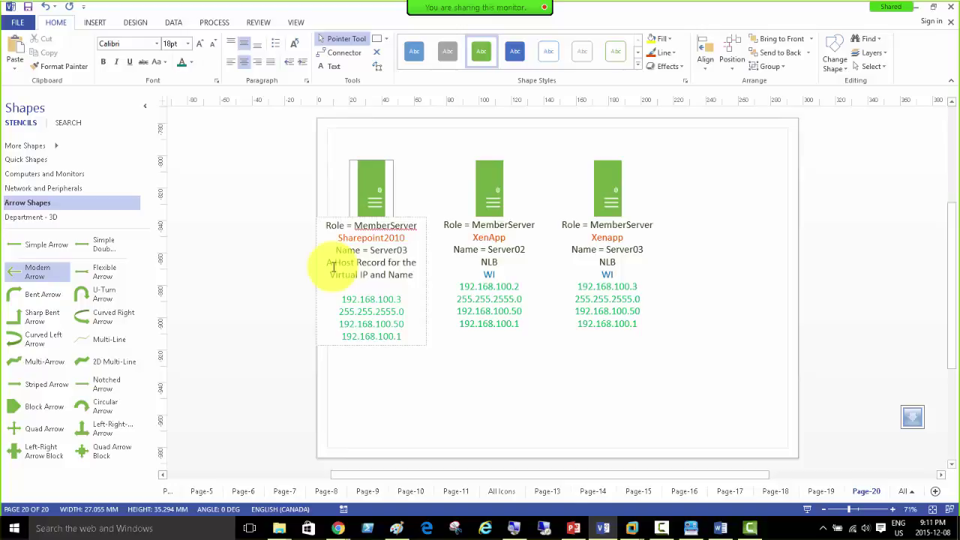
Step: Add a CitrixWebNLB.citrixdomain.local line below it, then show the VMware window previews
{"action": "key", "text": "Return"}
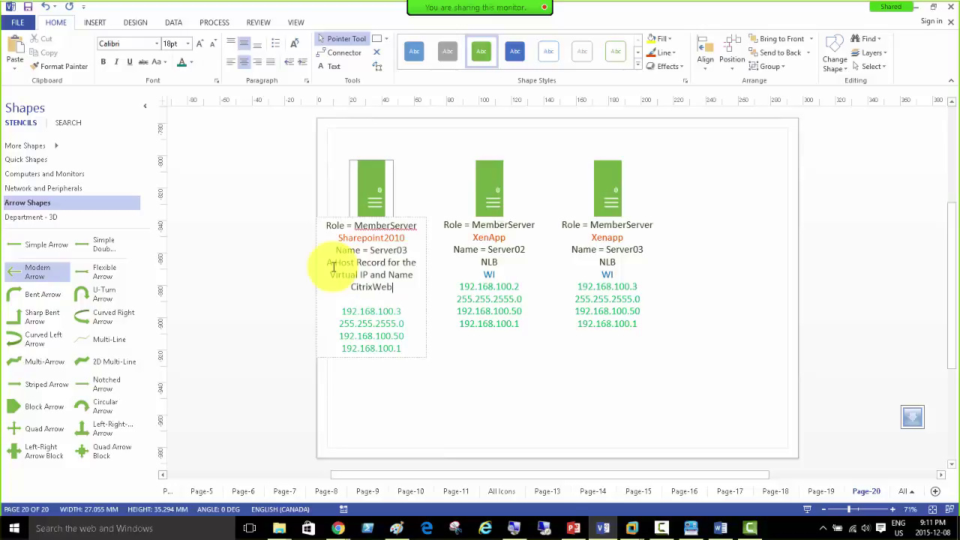
{"action": "type", "text": "NLB."}
{"action": "type", "text": "citrixdomain.local"}
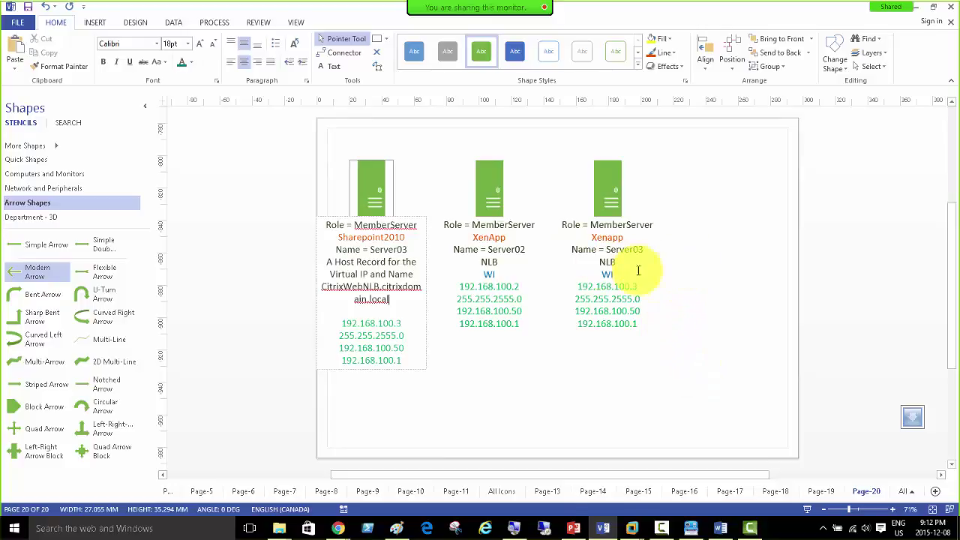
{"action": "left_click", "coordinate": [690, 371]}
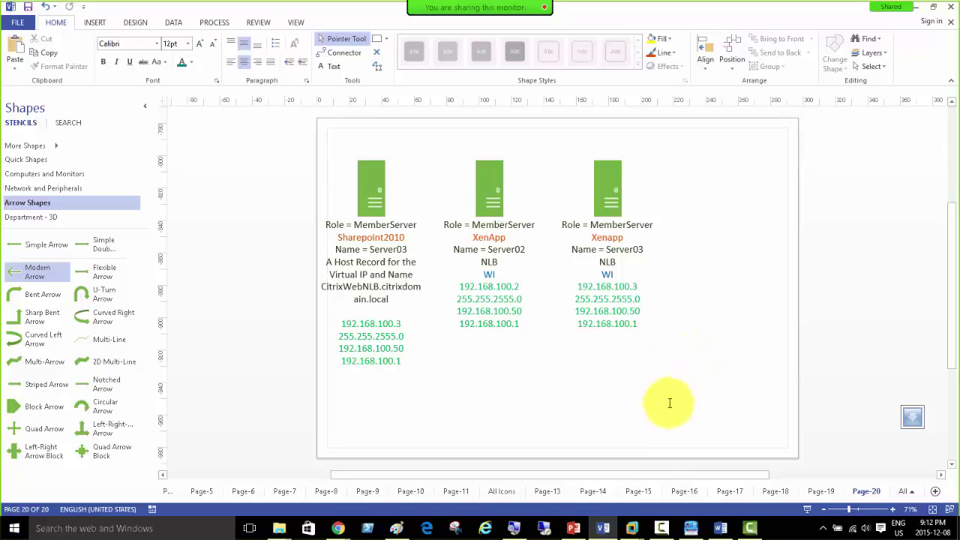
{"action": "left_click", "coordinate": [632, 528]}
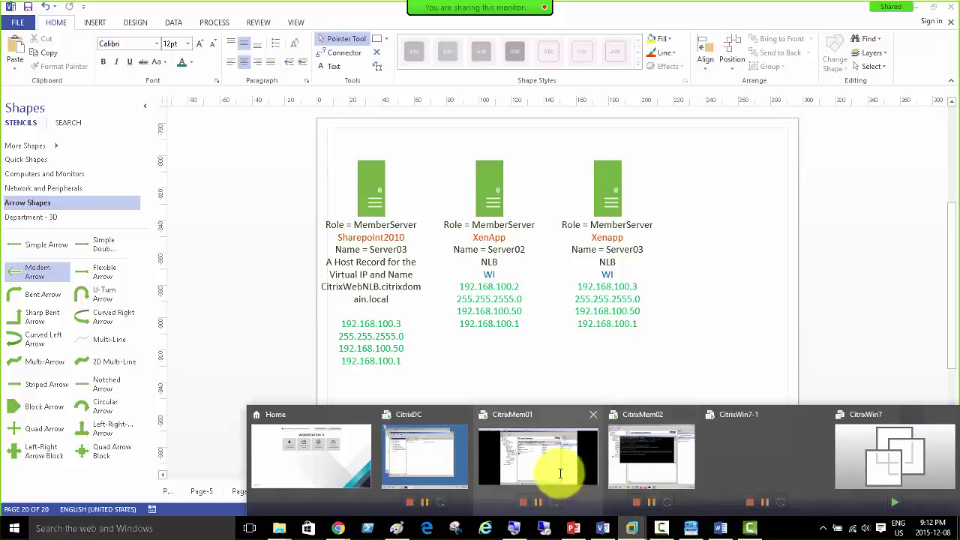
Step: Close CitrixMem02's command prompt, return CitrixWin7-1's XenApp site to Log On, then go back to CitrixMem02
{"action": "left_click", "coordinate": [650, 453]}
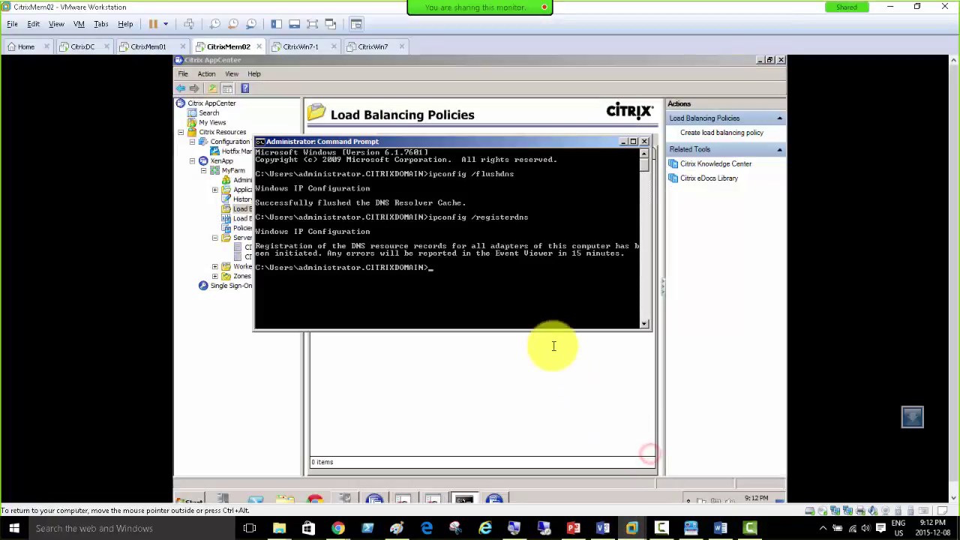
{"action": "left_click", "coordinate": [623, 141]}
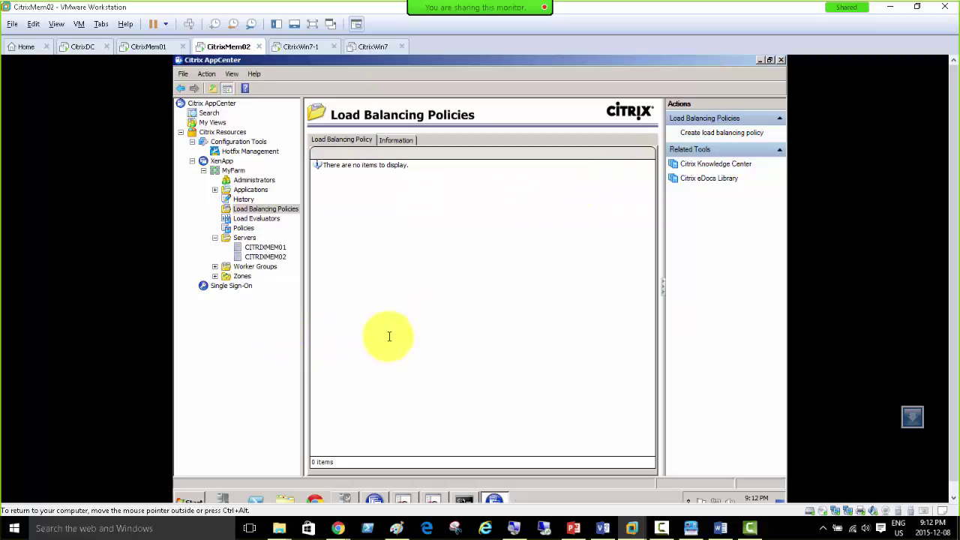
{"action": "left_click", "coordinate": [294, 47]}
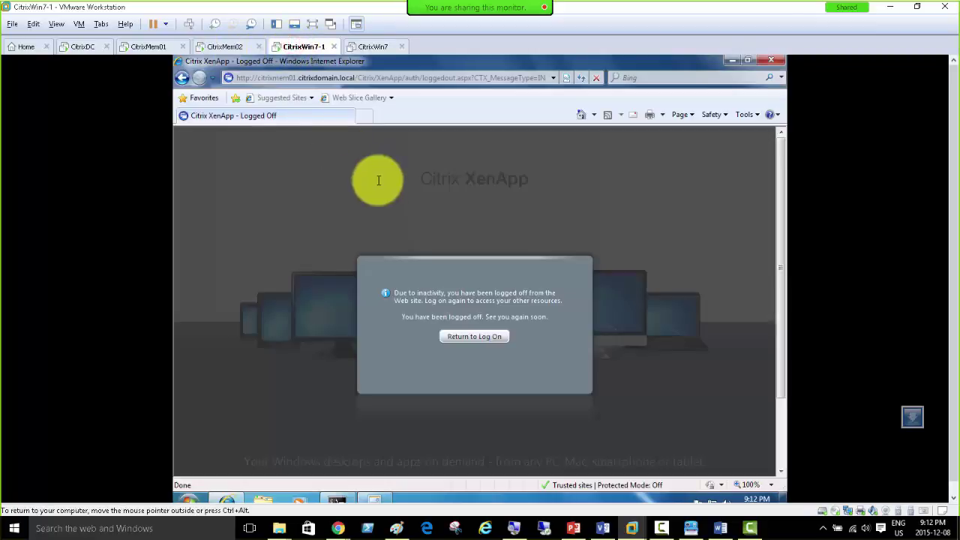
{"action": "left_click", "coordinate": [782, 423]}
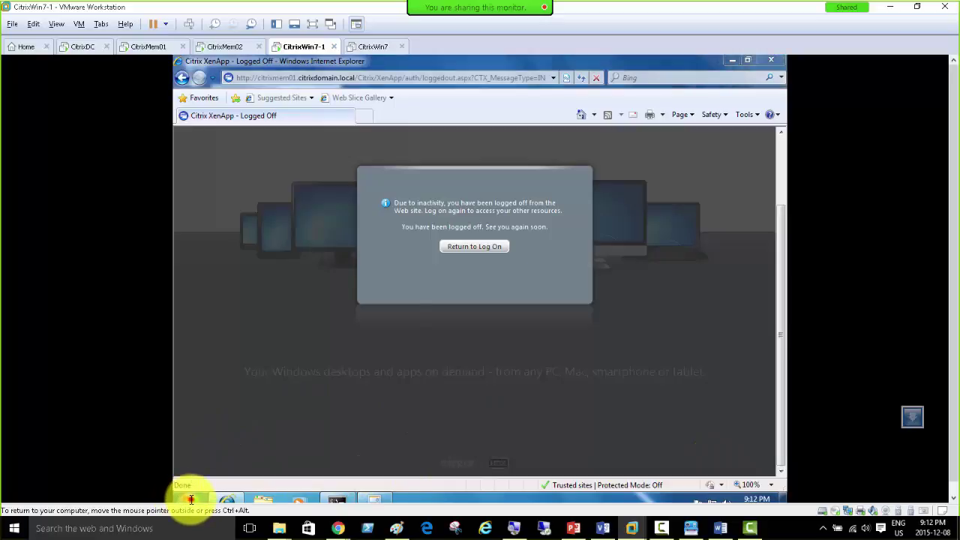
{"action": "left_click", "coordinate": [189, 500]}
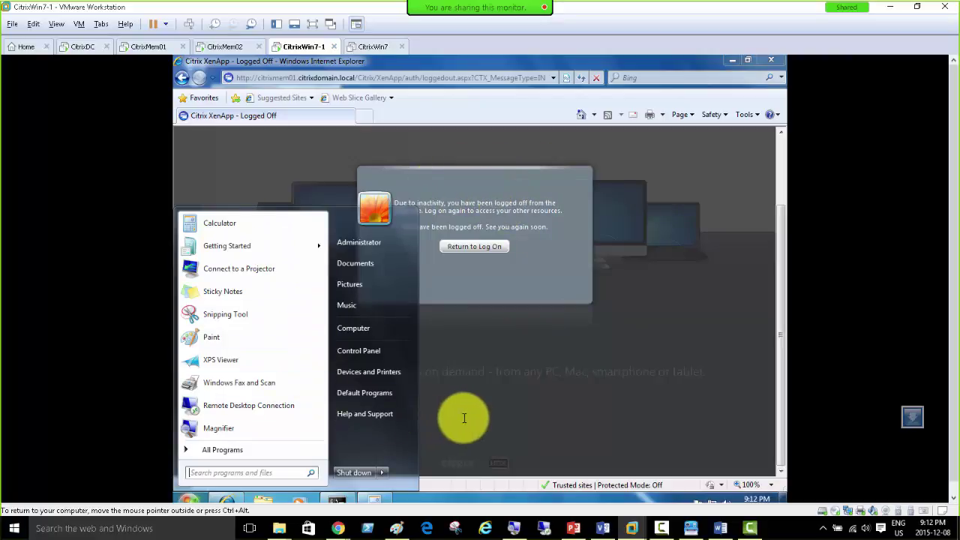
{"action": "left_click", "coordinate": [474, 246]}
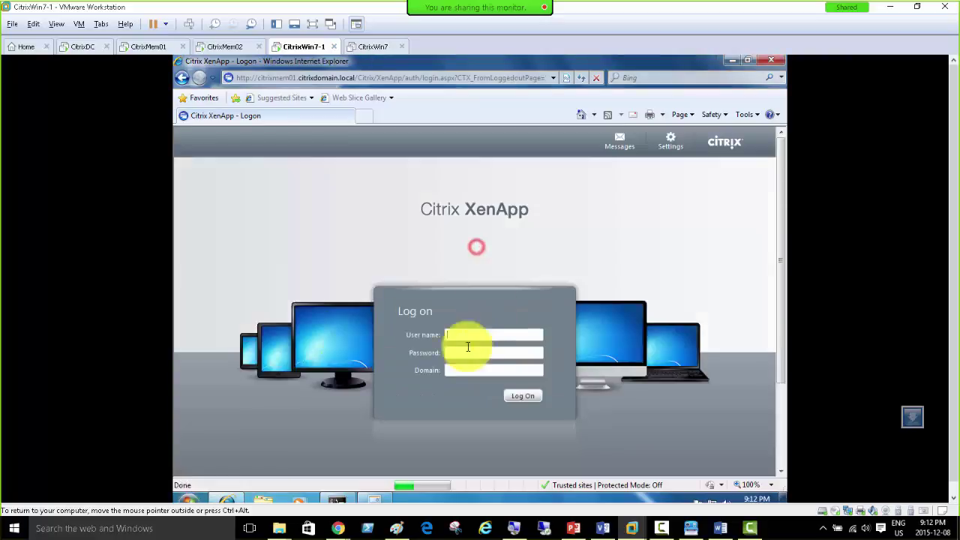
{"action": "left_click", "coordinate": [189, 500]}
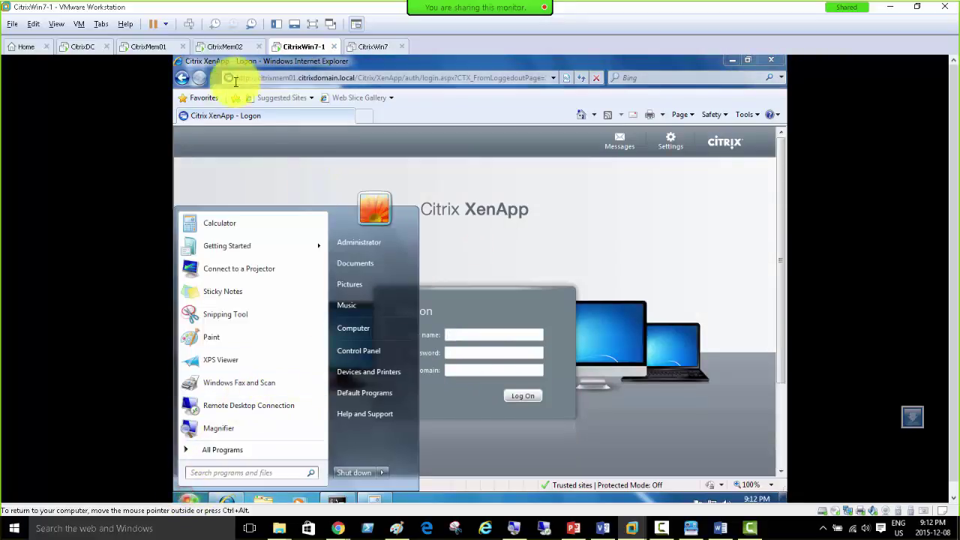
{"action": "left_click", "coordinate": [216, 47]}
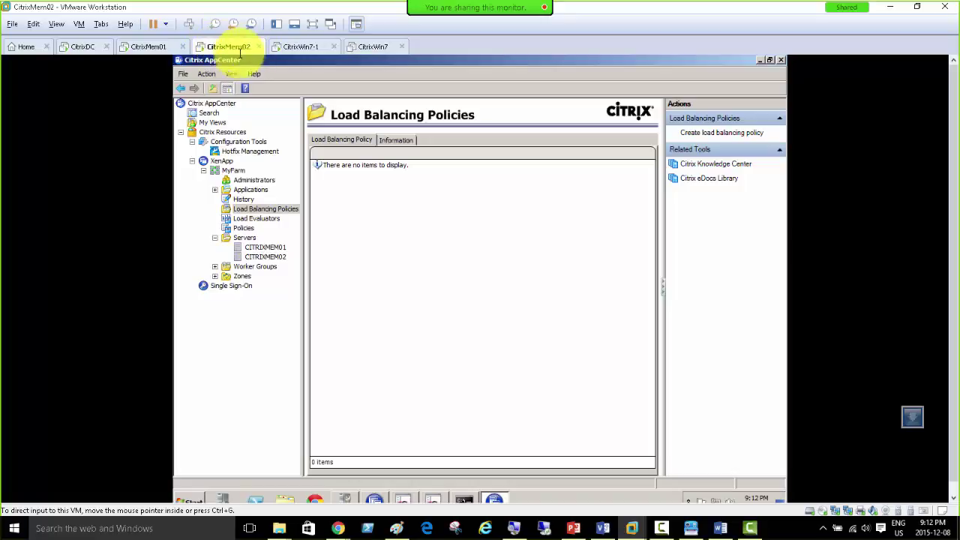
Step: On CitrixMem02, open Server Role Manager's Web Interface configuration and bring Web Interface Management forward
{"action": "left_click", "coordinate": [189, 500]}
{"action": "left_click", "coordinate": [371, 499]}
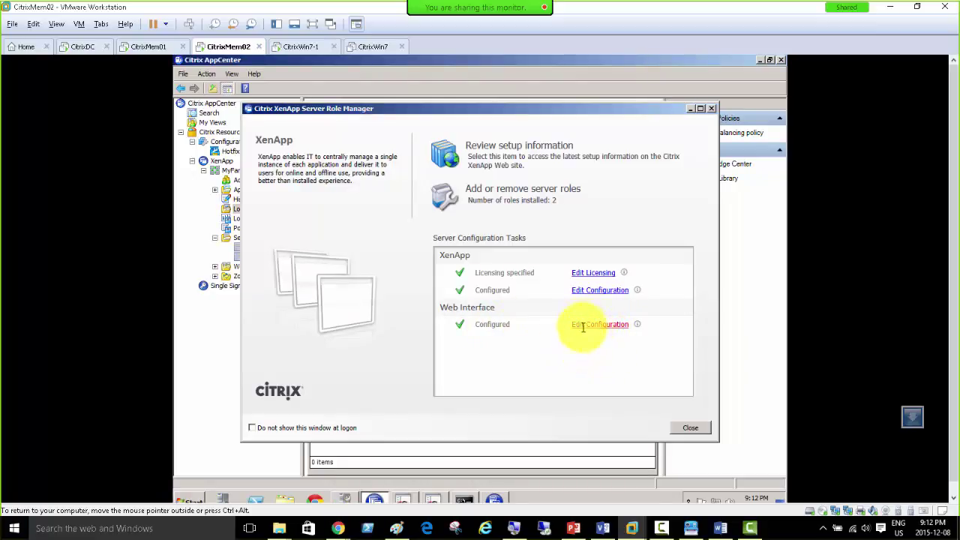
{"action": "left_click", "coordinate": [586, 324]}
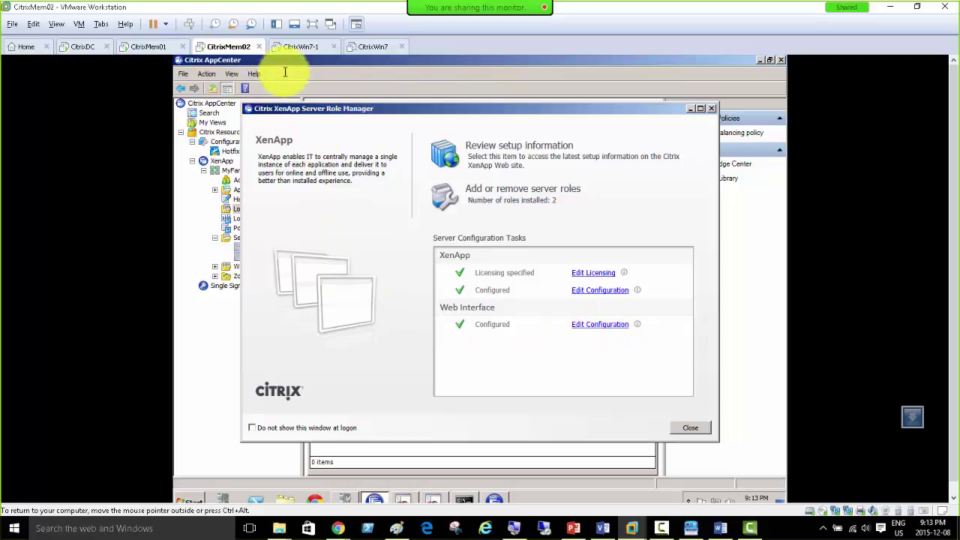
{"action": "left_click", "coordinate": [438, 500]}
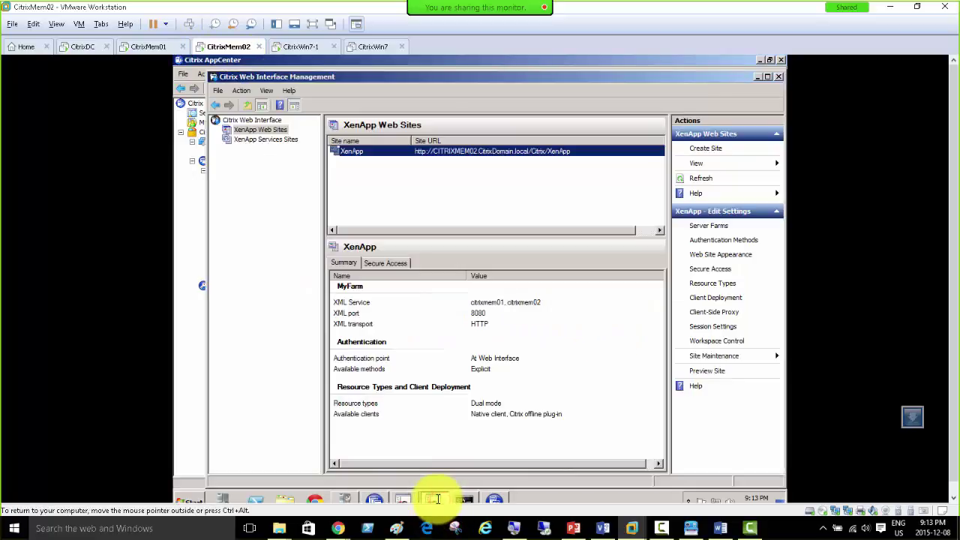
{"action": "left_click", "coordinate": [778, 75]}
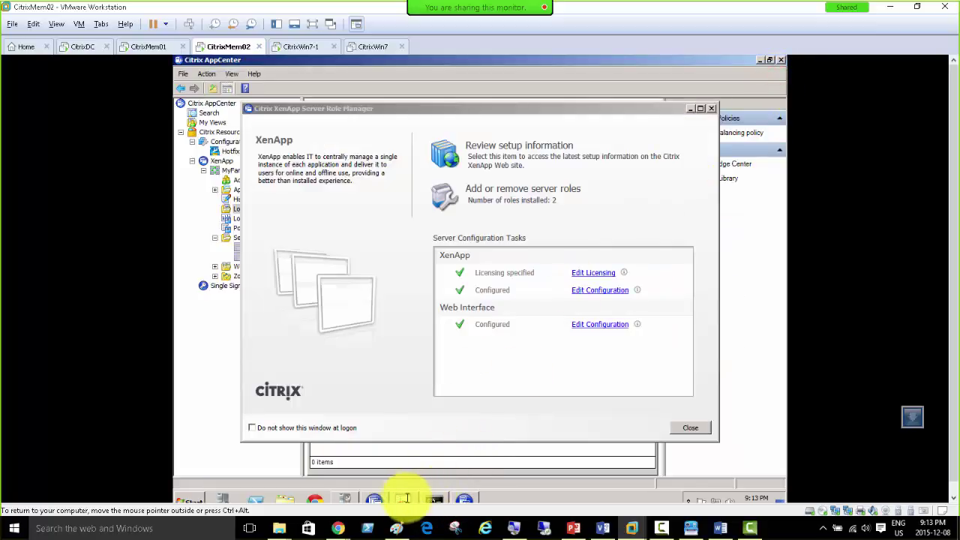
{"action": "left_click", "coordinate": [403, 498]}
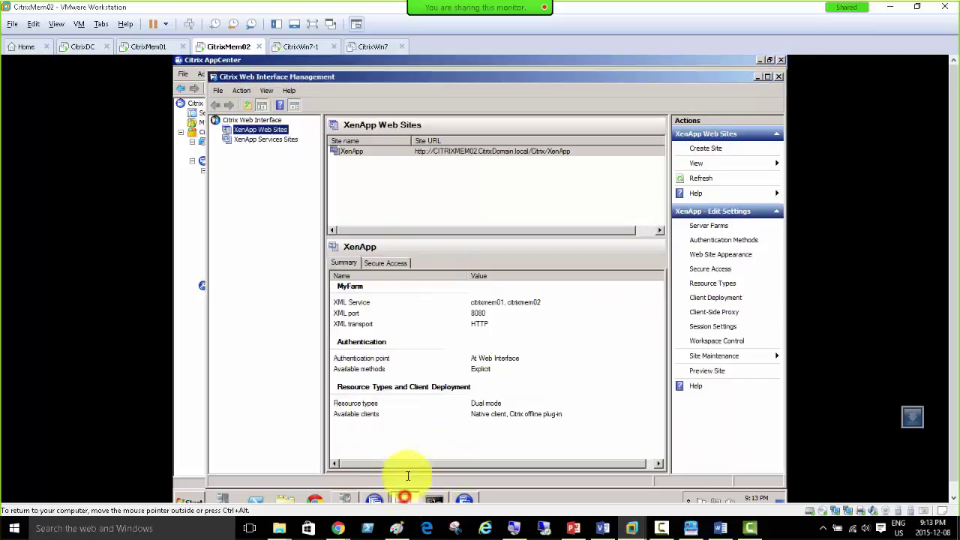
Step: Power on the CitrixWin7 virtual machine
{"action": "left_click", "coordinate": [468, 153]}
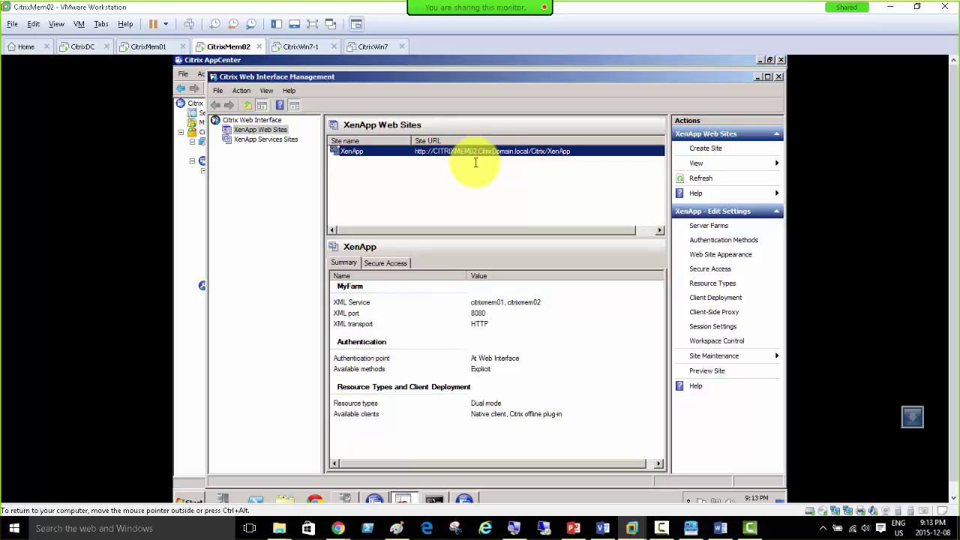
{"action": "left_click", "coordinate": [301, 45]}
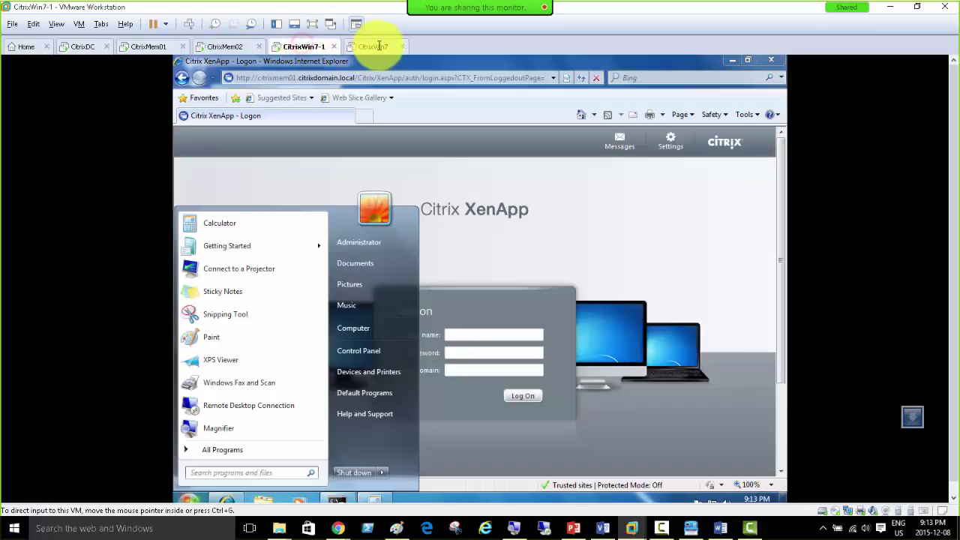
{"action": "left_click", "coordinate": [377, 47]}
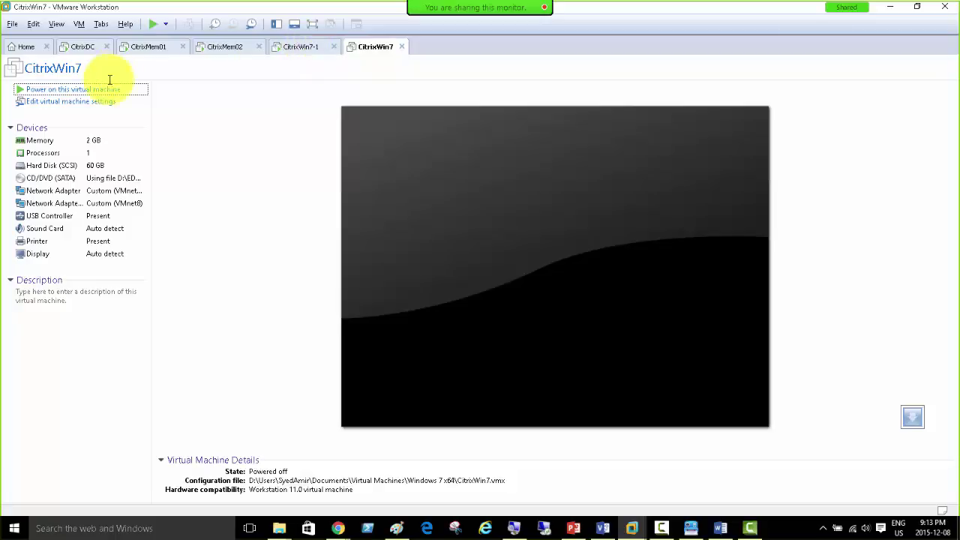
{"action": "left_click", "coordinate": [84, 90]}
Step: On CitrixWin7-1, change citrixmem01 to citrixmem02 in IE's address and load that logon page
{"action": "left_click", "coordinate": [295, 47]}
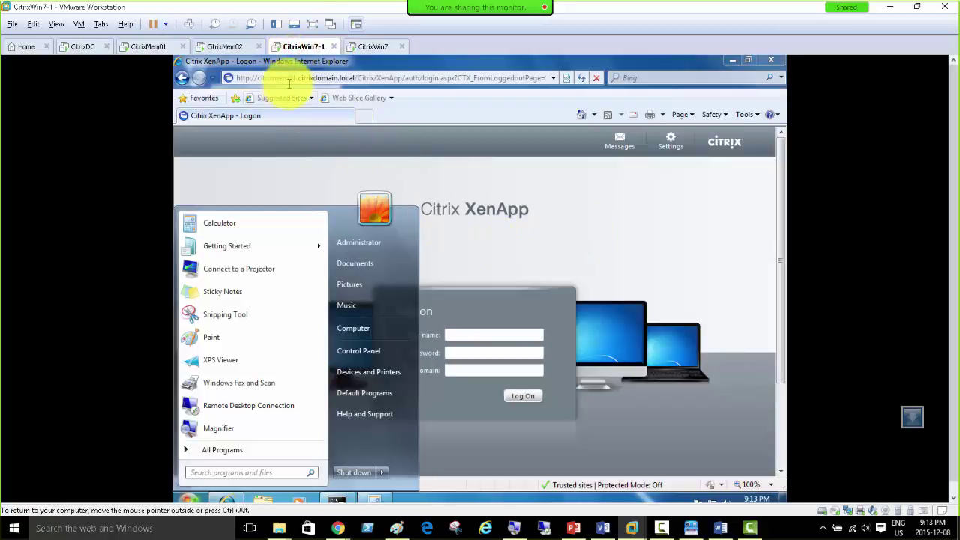
{"action": "left_click", "coordinate": [295, 78]}
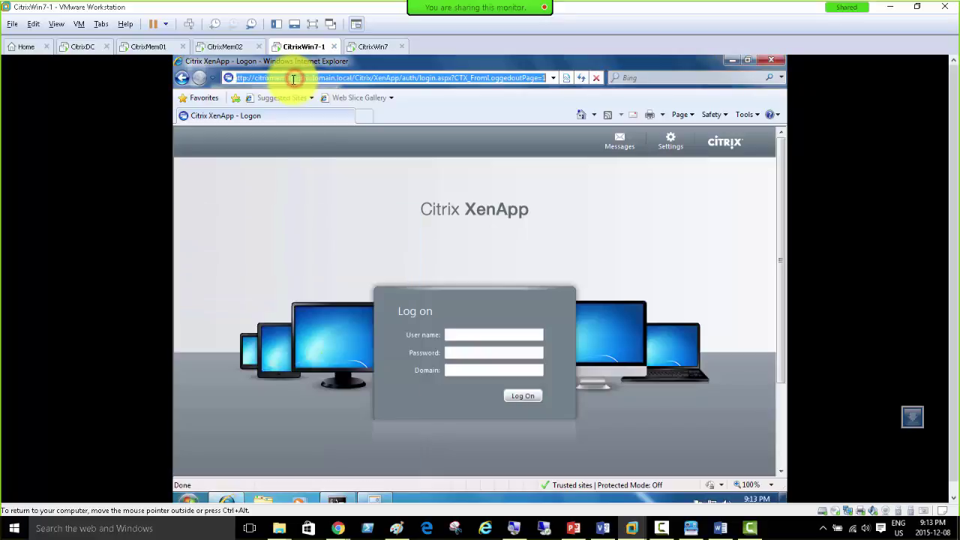
{"action": "left_click", "coordinate": [292, 78]}
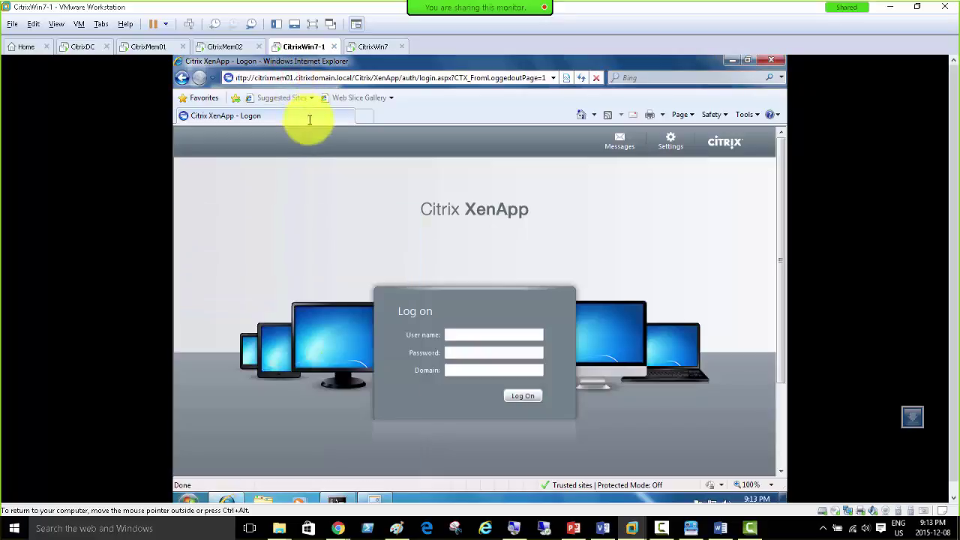
{"action": "key", "text": "BackSpace"}
{"action": "type", "text": "2"}
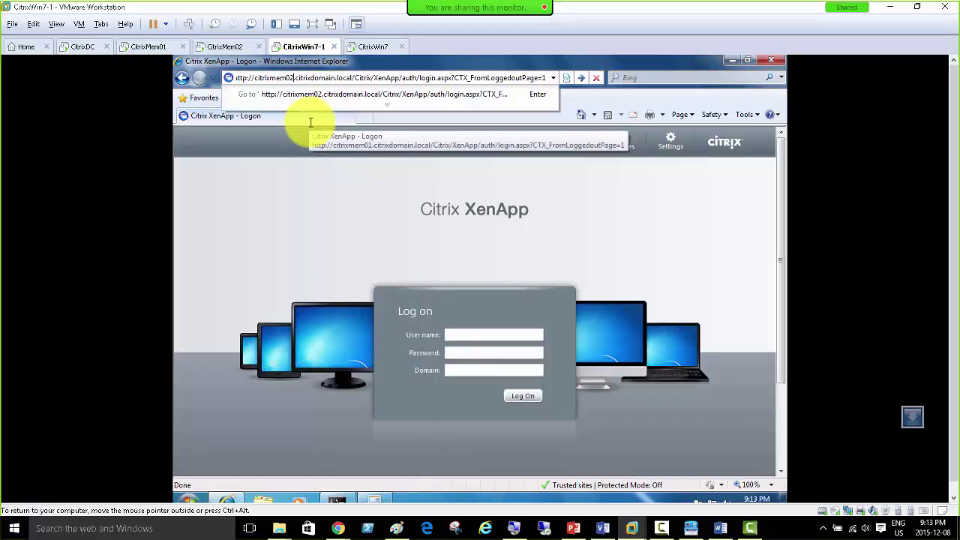
{"action": "key", "text": "Return"}
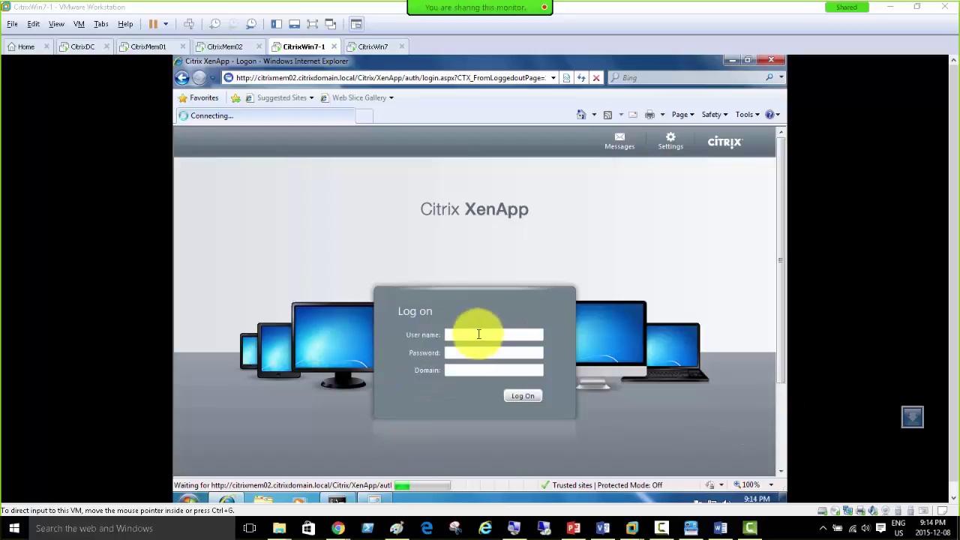
Step: Copy the citrixmem02 XenApp logon page address
{"action": "left_click", "coordinate": [479, 335]}
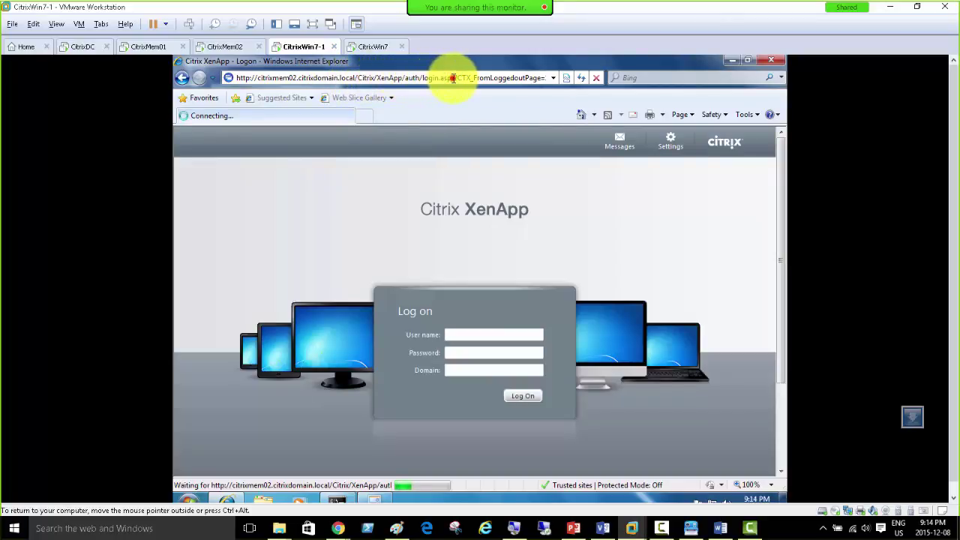
{"action": "left_click_drag", "start_coordinate": [453, 77], "coordinate": [258, 72]}
{"action": "right_click", "coordinate": [259, 78]}
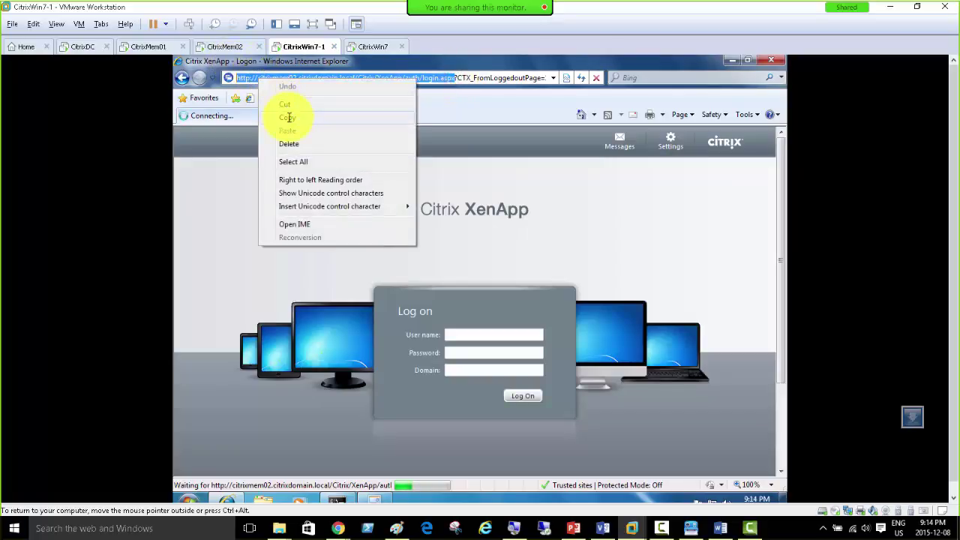
{"action": "left_click", "coordinate": [285, 113]}
{"action": "left_click", "coordinate": [367, 46]}
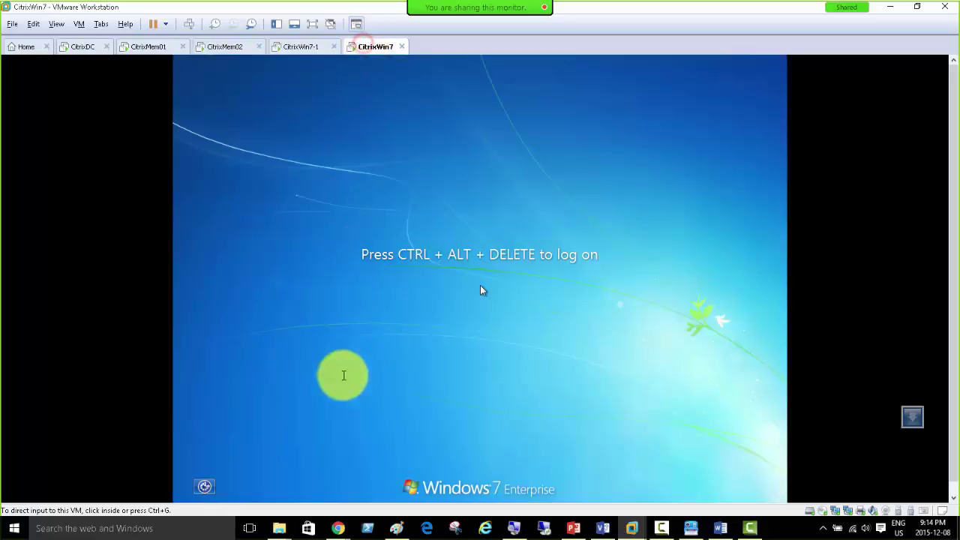
Step: Sign in to Windows on the CitrixWin7 virtual machine
{"action": "left_click", "coordinate": [189, 24]}
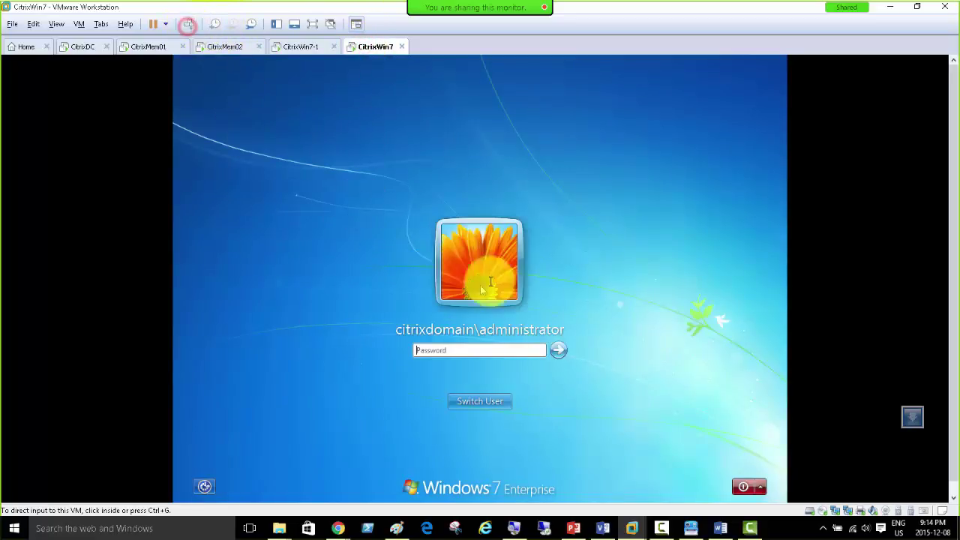
{"action": "left_click", "coordinate": [467, 351]}
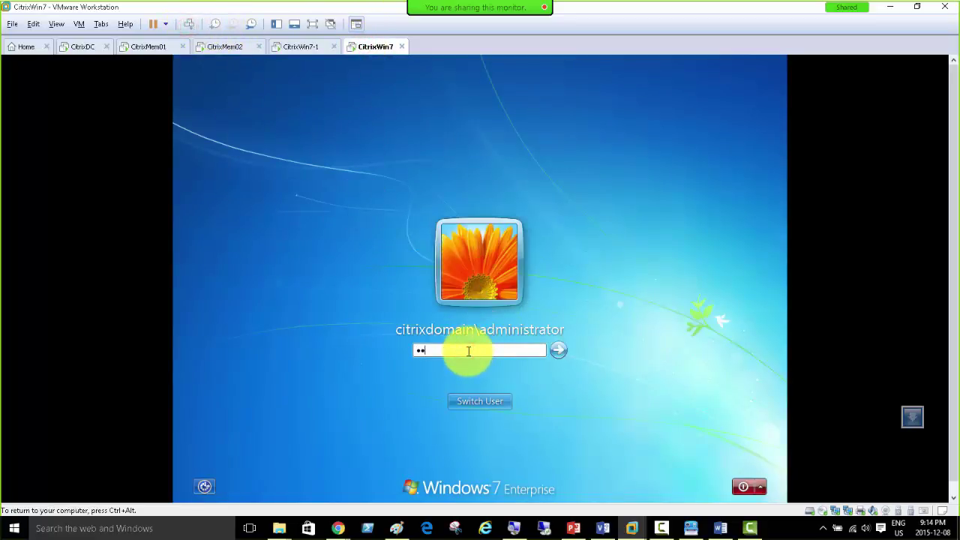
{"action": "key", "text": "Return"}
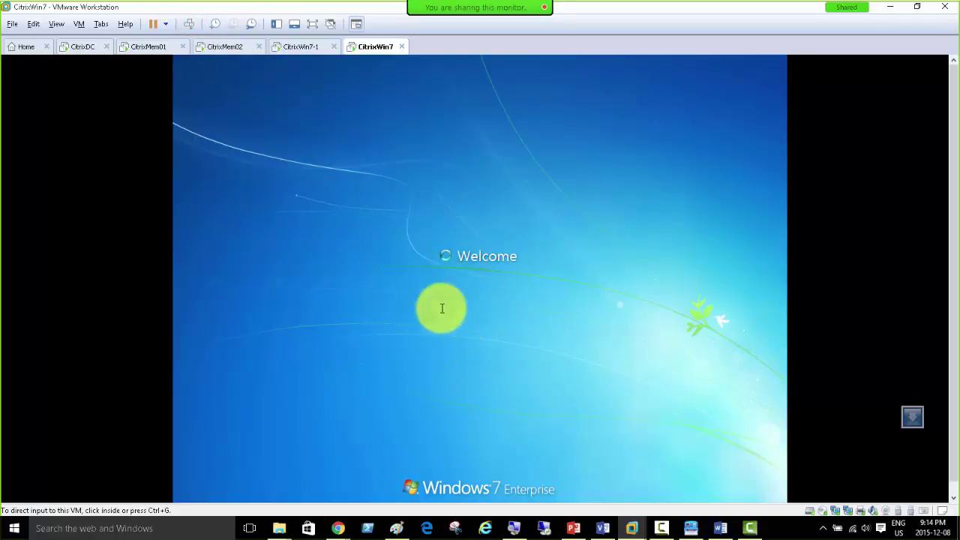
Step: Close the command prompt on CitrixWin7-1 and switch to the CitrixDC machine
{"action": "left_click", "coordinate": [299, 47]}
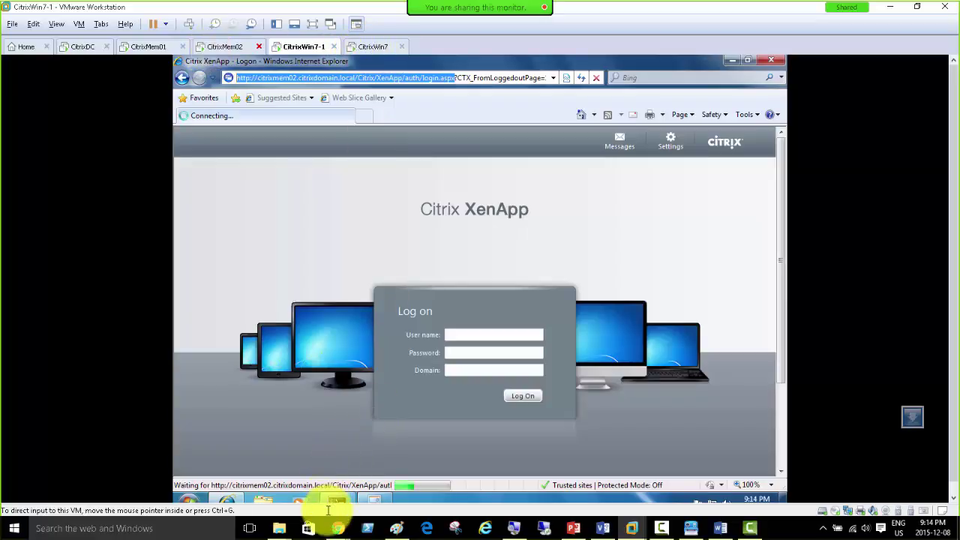
{"action": "left_click", "coordinate": [334, 501]}
{"action": "left_click", "coordinate": [420, 320]}
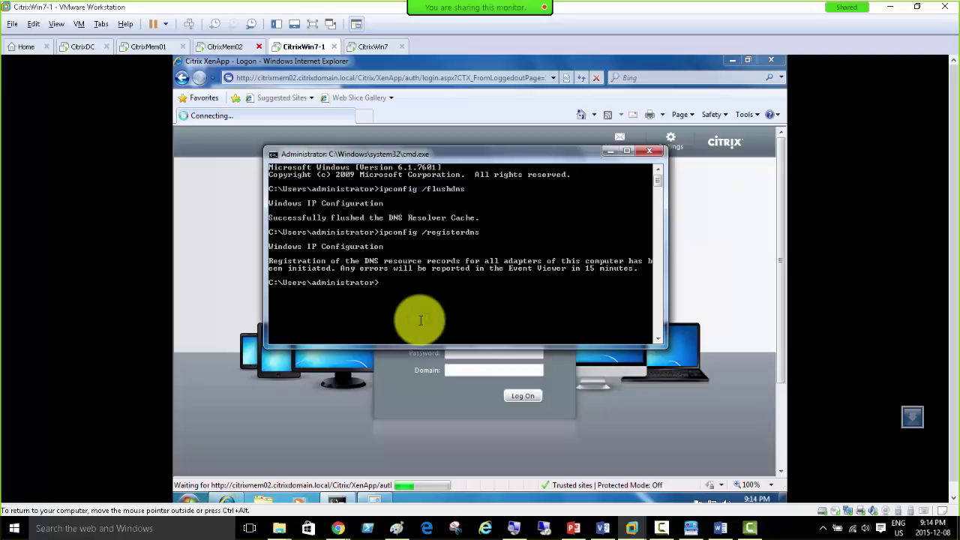
{"action": "left_click", "coordinate": [610, 151]}
{"action": "left_click", "coordinate": [396, 78]}
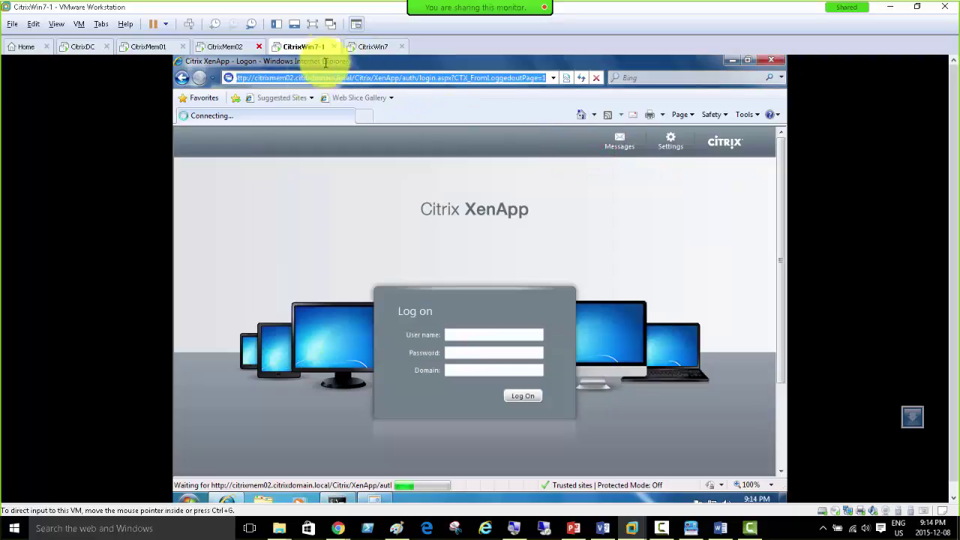
{"action": "left_click", "coordinate": [84, 46]}
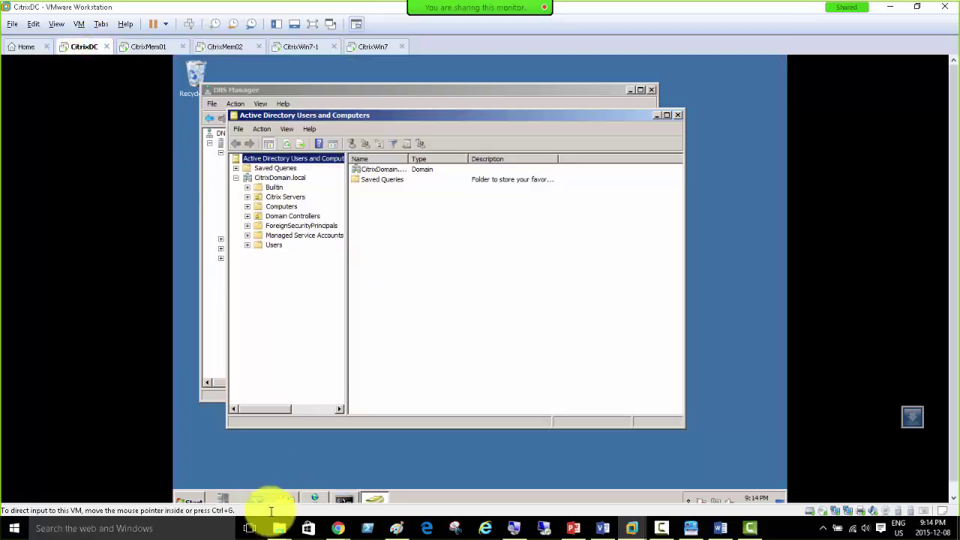
Step: On CitrixDC, start Internet Explorer, dismiss the IE8 welcome, and load the pasted citrixmem02 login URL
{"action": "left_click", "coordinate": [189, 499]}
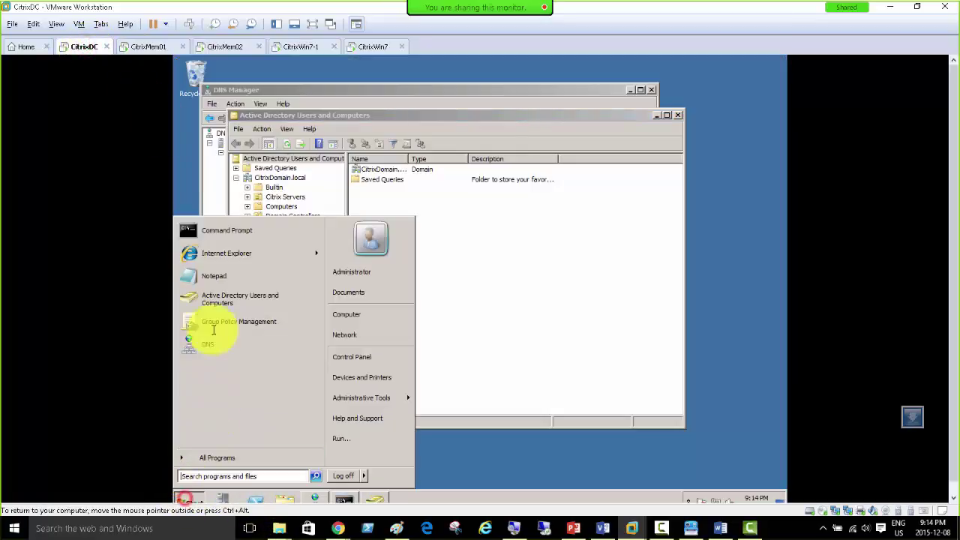
{"action": "left_click", "coordinate": [208, 254]}
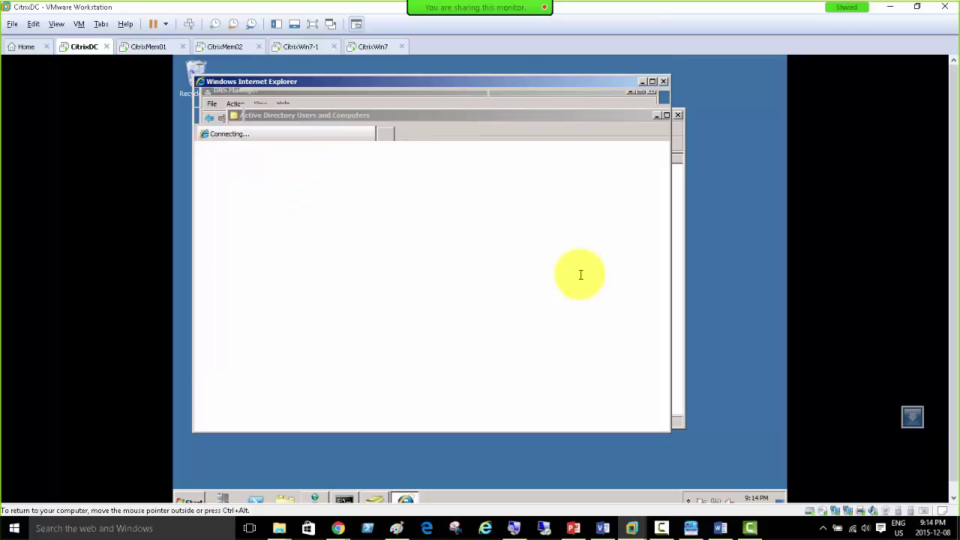
{"action": "left_click", "coordinate": [407, 96]}
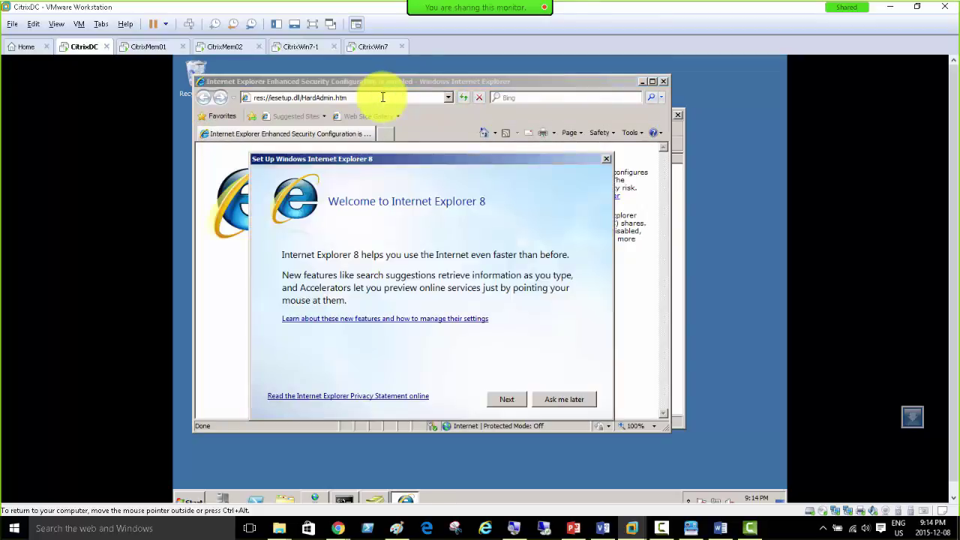
{"action": "left_click", "coordinate": [605, 159]}
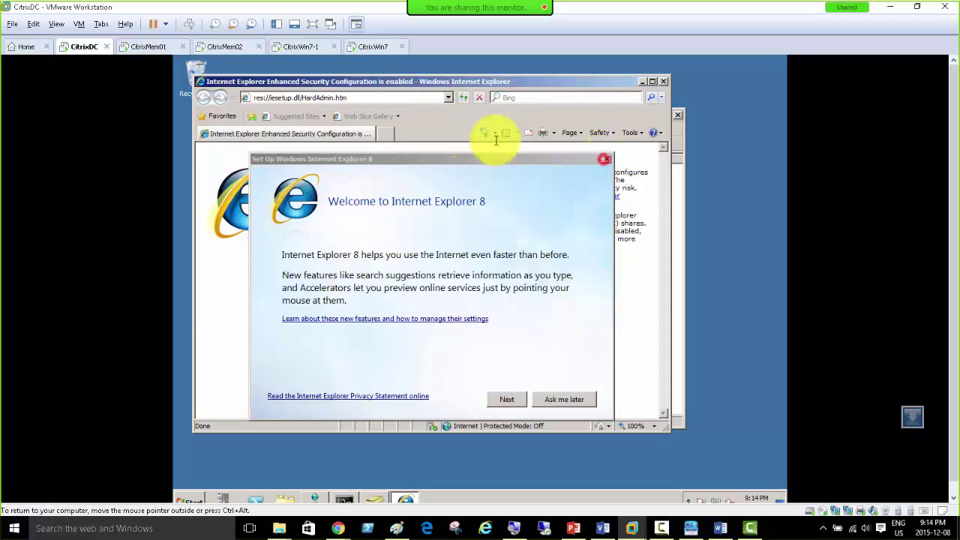
{"action": "left_click", "coordinate": [342, 96]}
{"action": "right_click", "coordinate": [337, 98]}
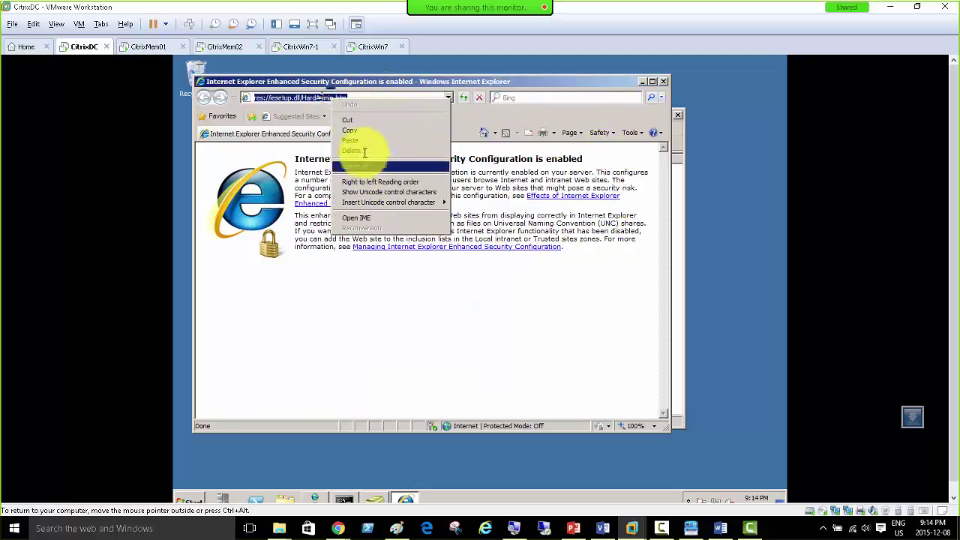
{"action": "left_click", "coordinate": [361, 138]}
{"action": "left_click", "coordinate": [364, 131]}
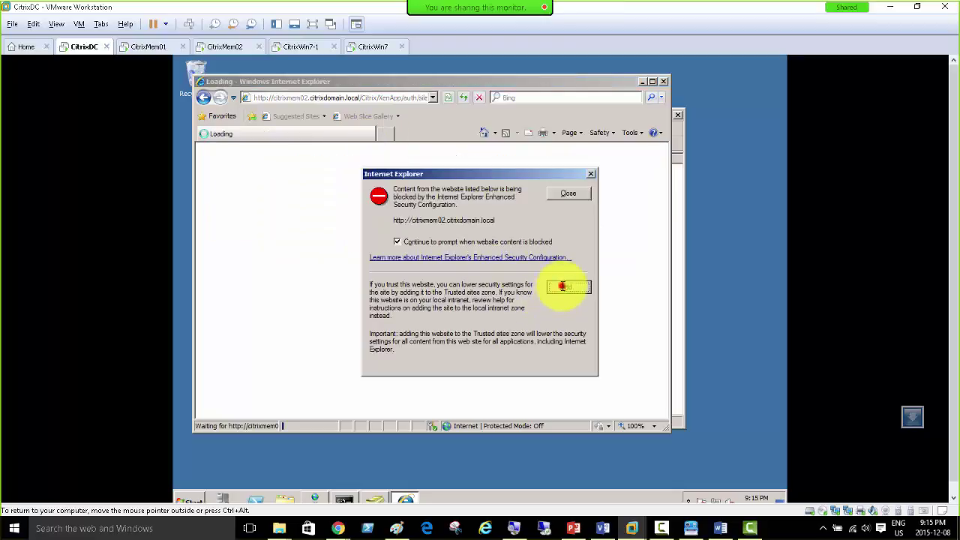
Step: Add citrixmem02 to trusted sites and confirm it under Internet Options Security Sites
{"action": "left_click", "coordinate": [562, 286]}
{"action": "left_click", "coordinate": [555, 252]}
{"action": "left_click", "coordinate": [560, 362]}
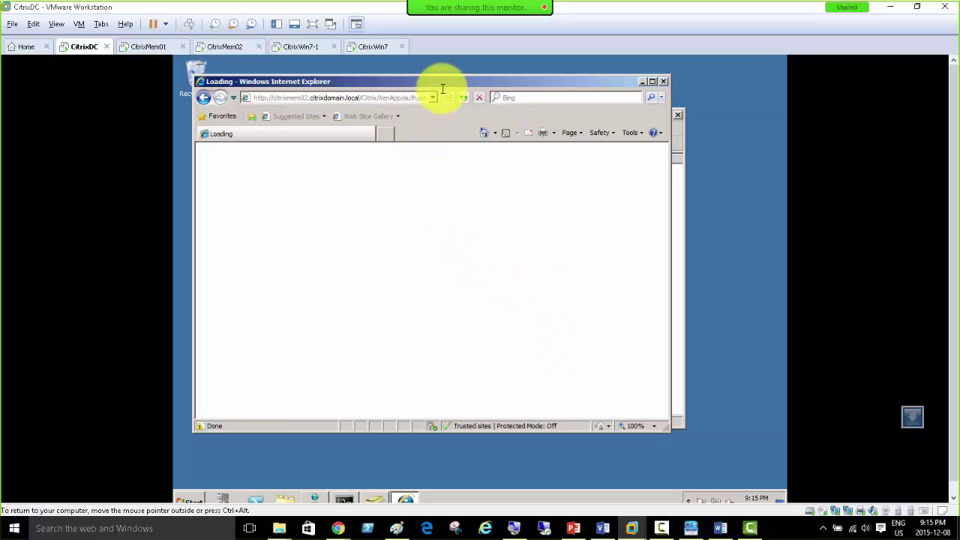
{"action": "left_click", "coordinate": [630, 132]}
{"action": "left_click", "coordinate": [581, 309]}
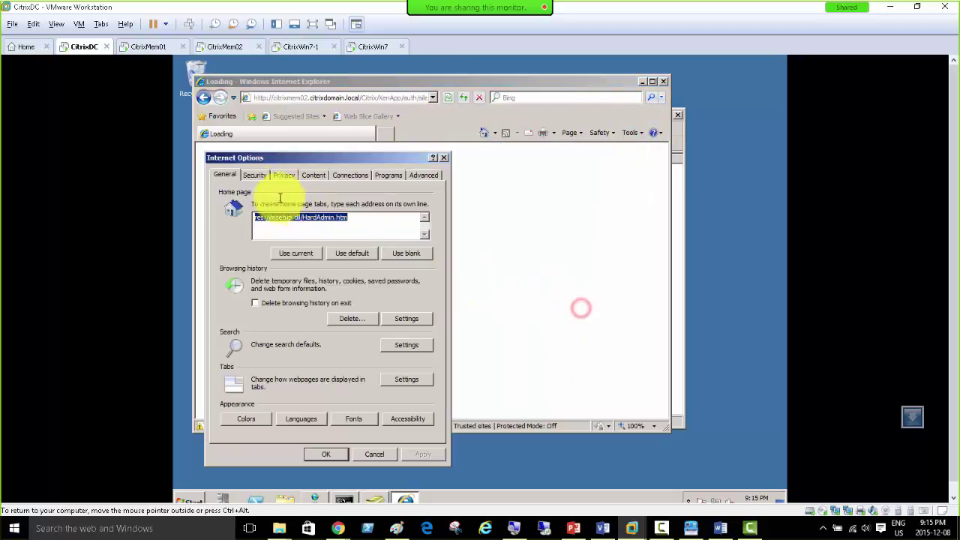
{"action": "left_click", "coordinate": [247, 175]}
{"action": "left_click", "coordinate": [384, 258]}
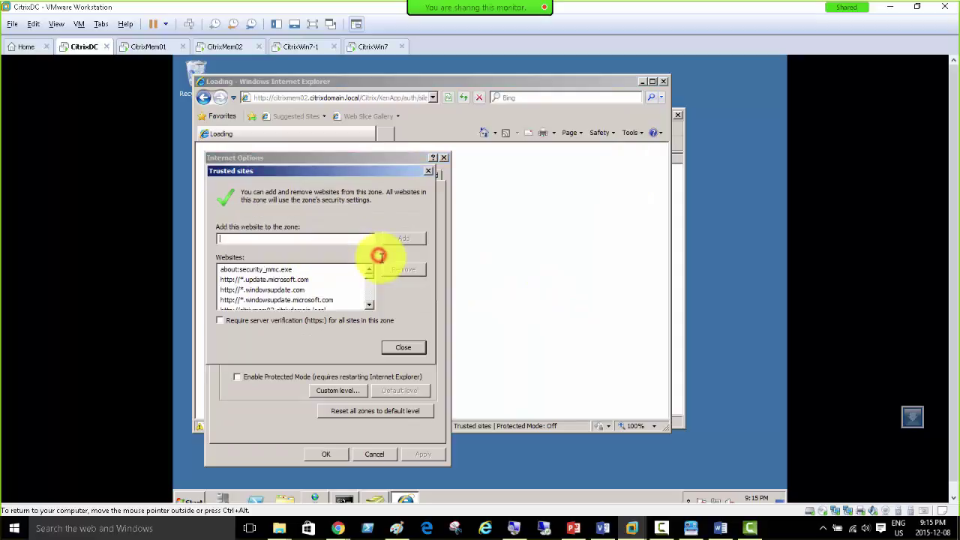
{"action": "left_click", "coordinate": [410, 349]}
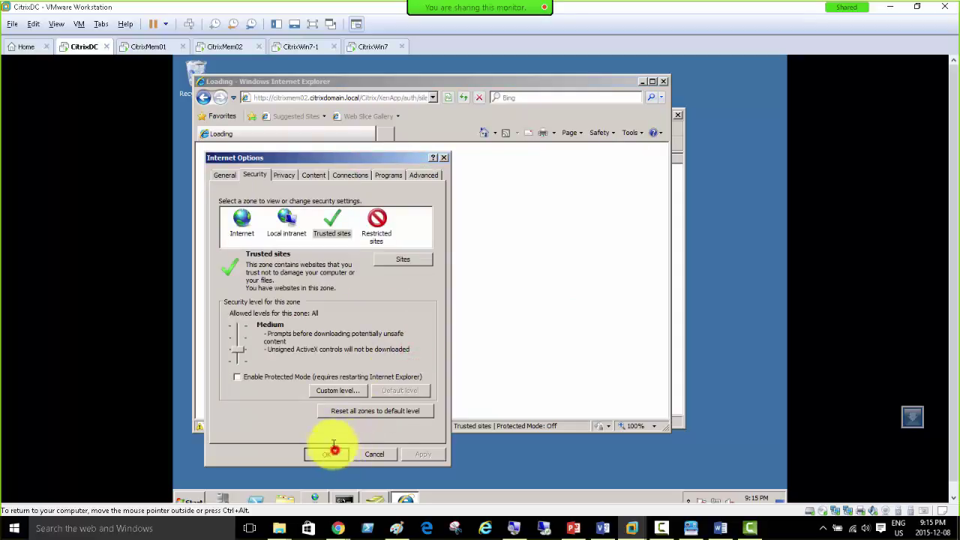
{"action": "left_click", "coordinate": [326, 453]}
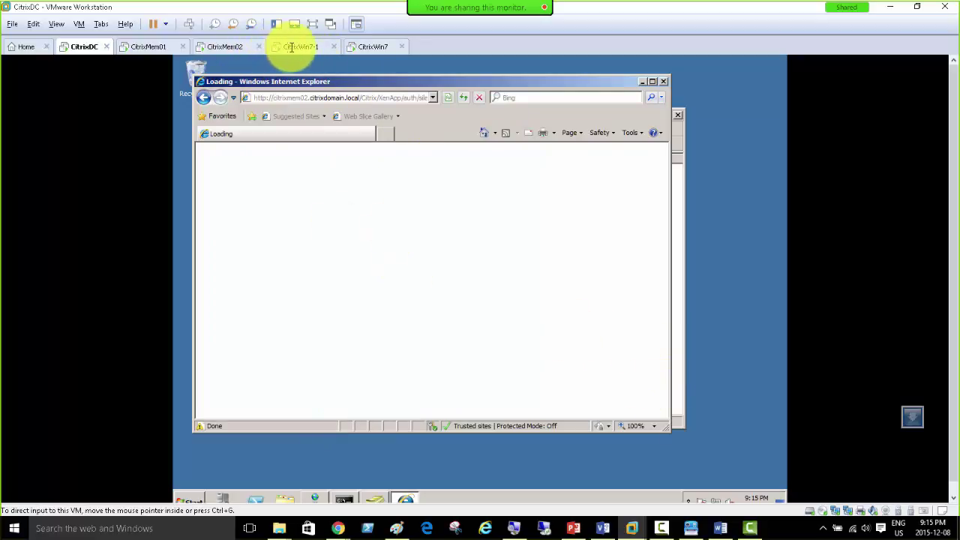
{"action": "left_click", "coordinate": [297, 47]}
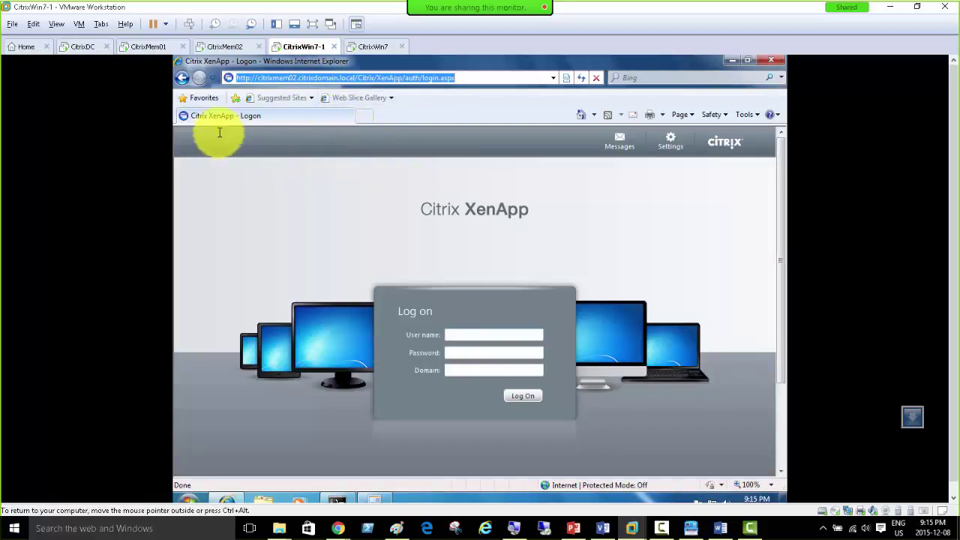
Step: Enter the administrator user name, password and citrixdomain.local domain on the XenApp logon form
{"action": "left_click", "coordinate": [457, 337]}
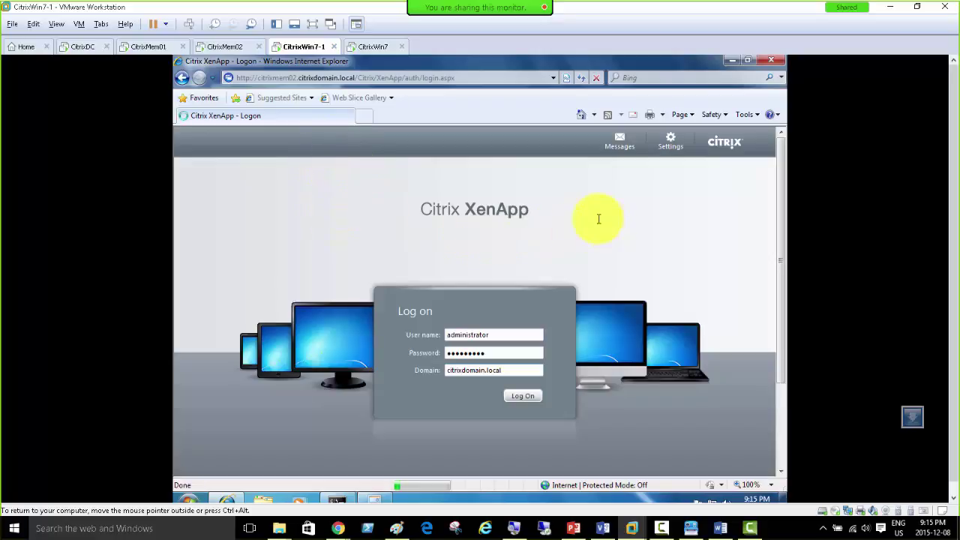
{"action": "left_click", "coordinate": [370, 47]}
Step: Postpone and dismiss the Windows activation notice on CitrixWin7
{"action": "left_click", "coordinate": [368, 283]}
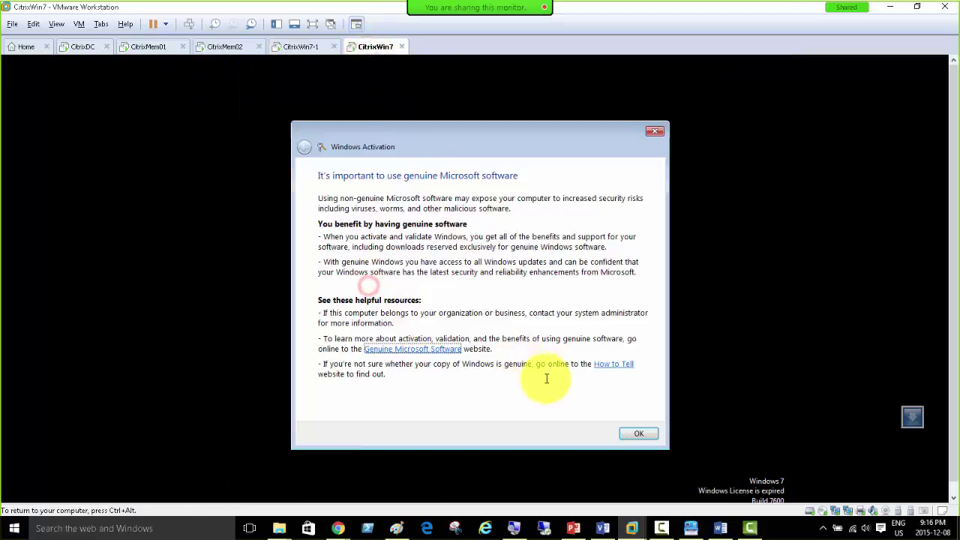
{"action": "left_click", "coordinate": [627, 433]}
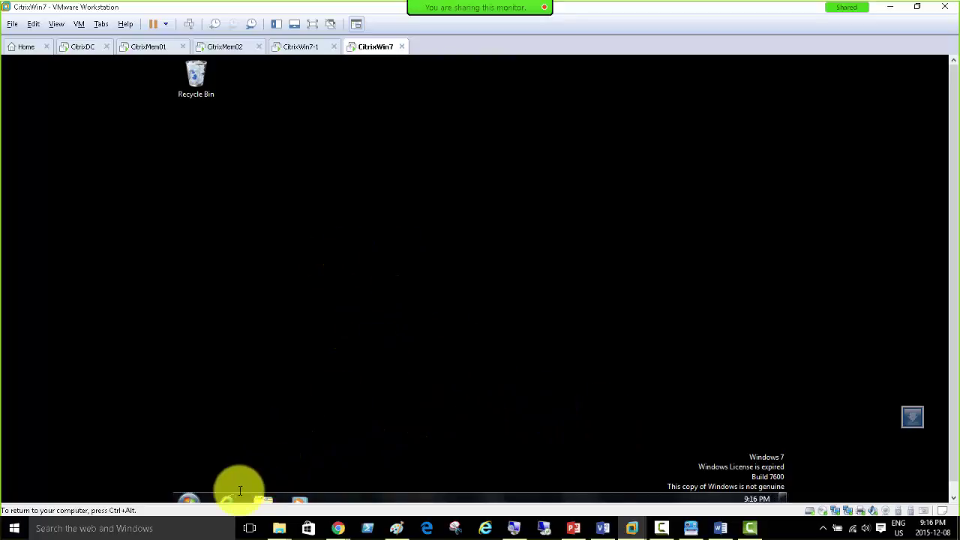
{"action": "left_click", "coordinate": [291, 48]}
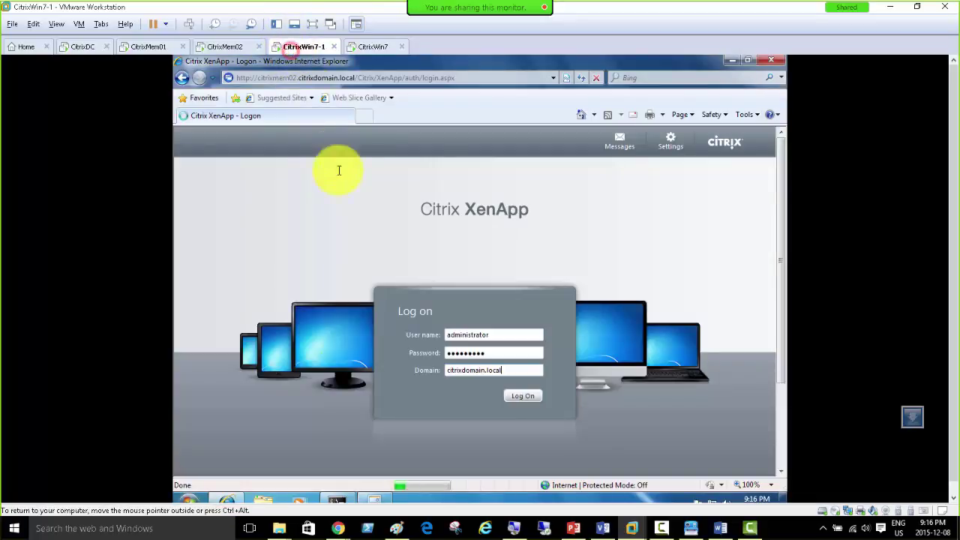
{"action": "left_click", "coordinate": [373, 47]}
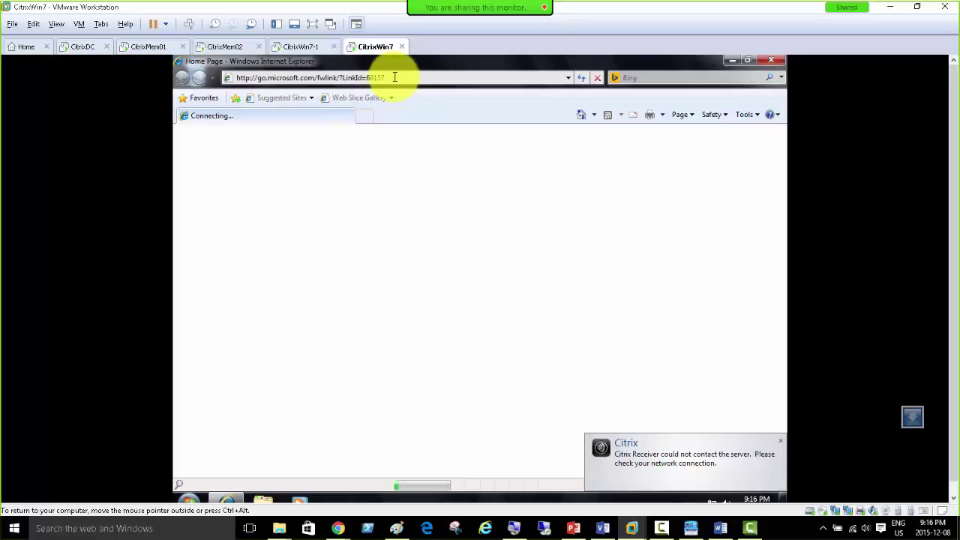
Step: Paste the citrixmem02 XenApp login URL in IE on CitrixWin7 and log on
{"action": "left_click", "coordinate": [395, 77]}
{"action": "right_click", "coordinate": [371, 77]}
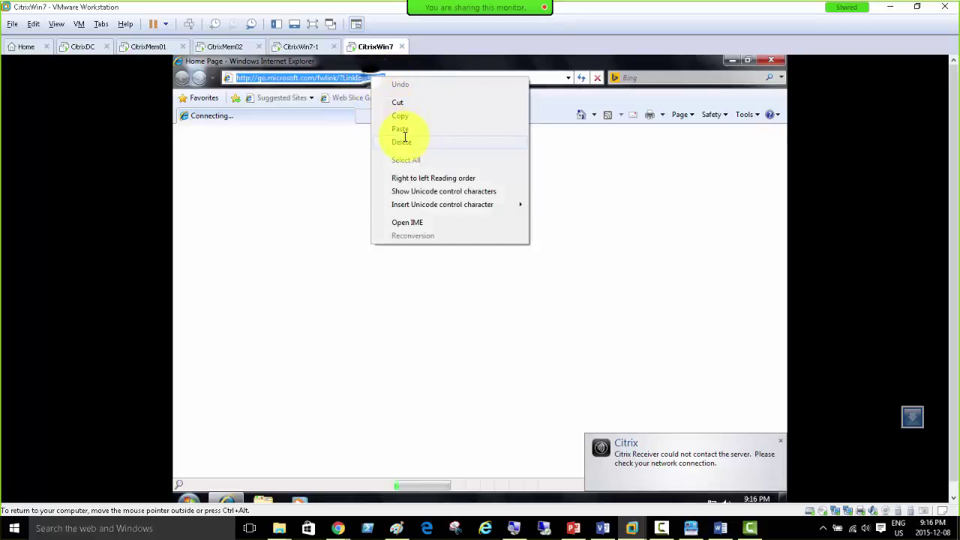
{"action": "left_click", "coordinate": [403, 129]}
{"action": "key", "text": "Return"}
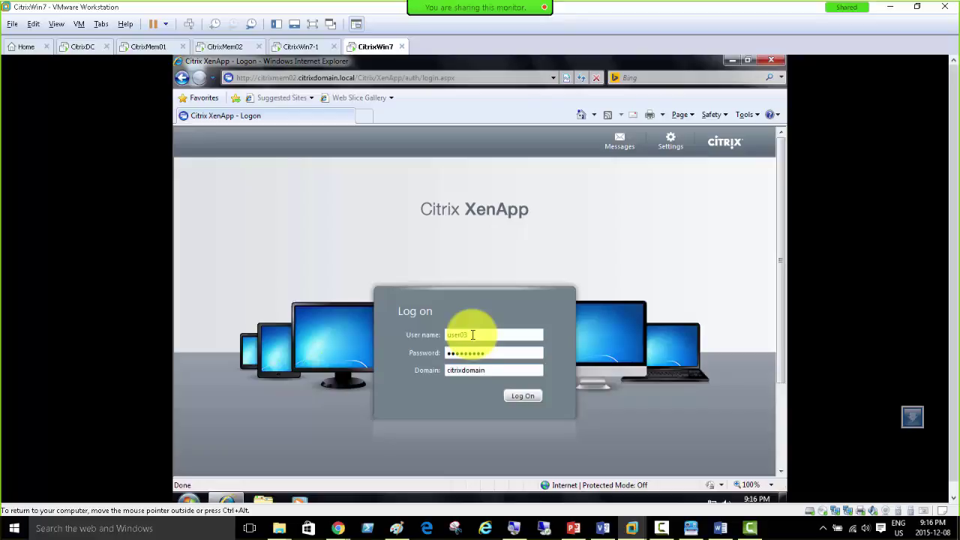
{"action": "key", "text": "Return"}
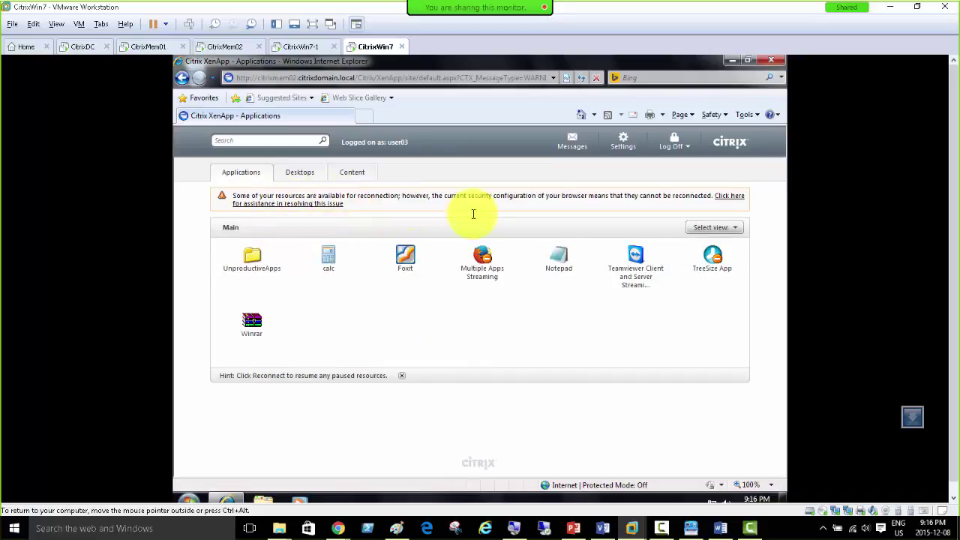
Step: Add citrixmem02 to IE's Trusted sites zone via Internet Options Security, then save
{"action": "left_click", "coordinate": [745, 114]}
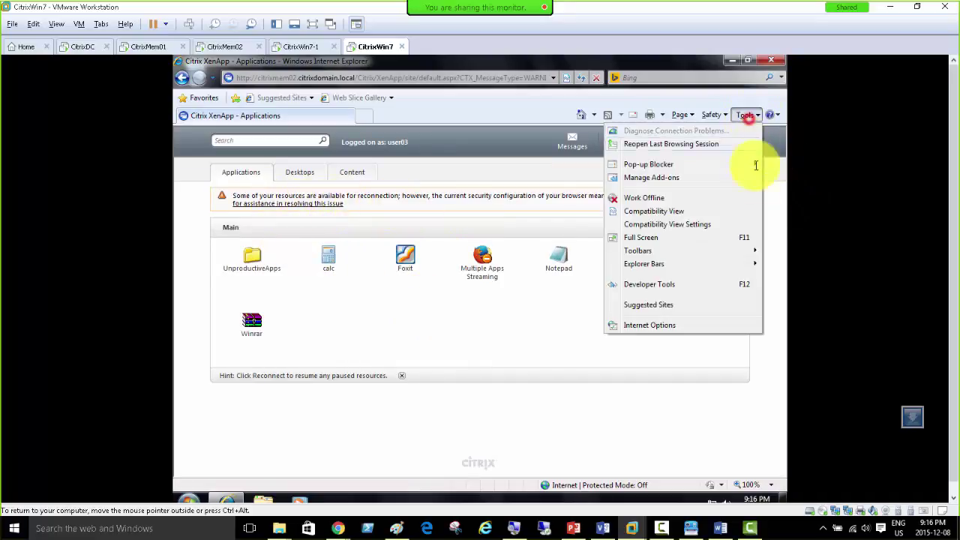
{"action": "left_click", "coordinate": [673, 325]}
{"action": "left_click", "coordinate": [233, 161]}
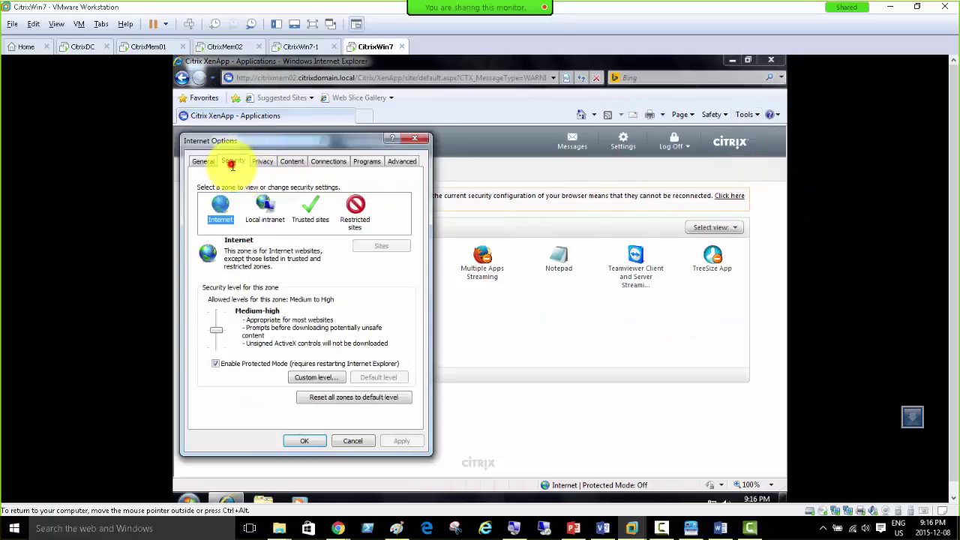
{"action": "left_click", "coordinate": [310, 213]}
{"action": "left_click", "coordinate": [375, 247]}
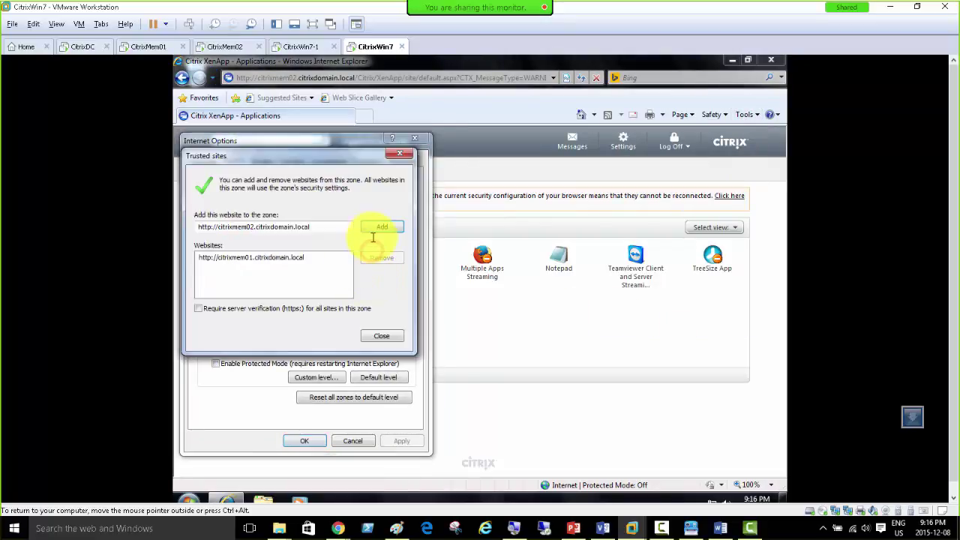
{"action": "left_click", "coordinate": [382, 225]}
{"action": "left_click", "coordinate": [382, 336]}
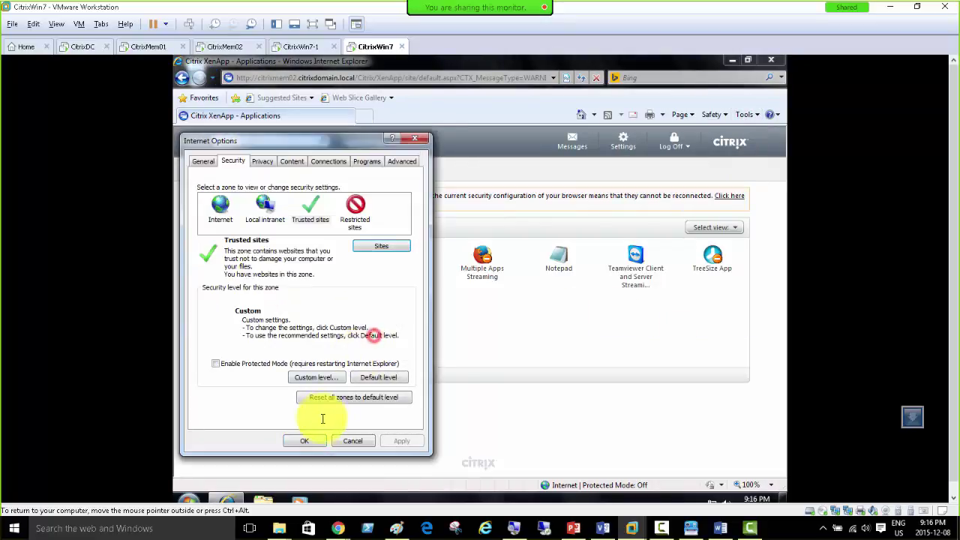
{"action": "left_click", "coordinate": [304, 440]}
{"action": "left_click", "coordinate": [300, 47]}
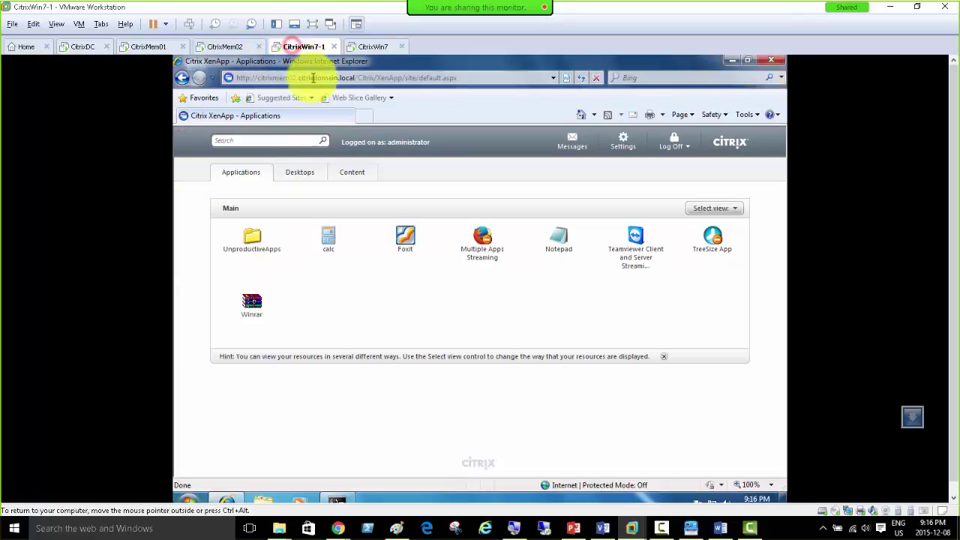
{"action": "left_click", "coordinate": [745, 115]}
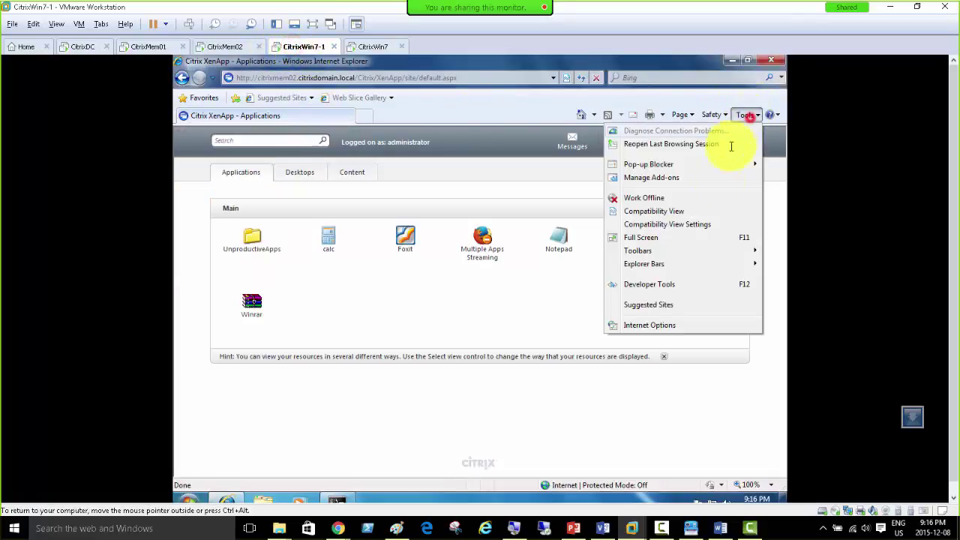
Step: Add citrixmem02.citrixdomain.local to Internet Explorer's trusted sites
{"action": "left_click", "coordinate": [649, 325]}
{"action": "left_click", "coordinate": [232, 161]}
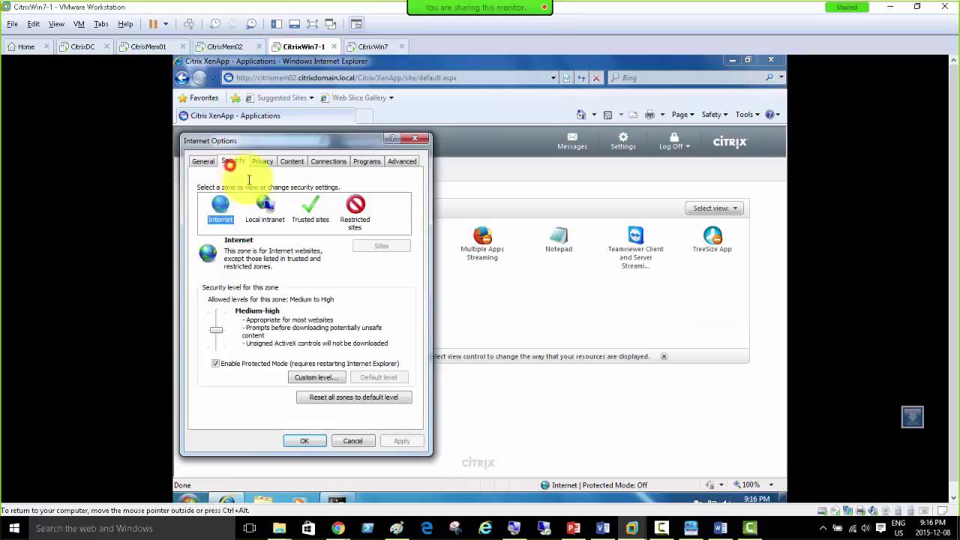
{"action": "left_click", "coordinate": [307, 215]}
{"action": "left_click", "coordinate": [373, 244]}
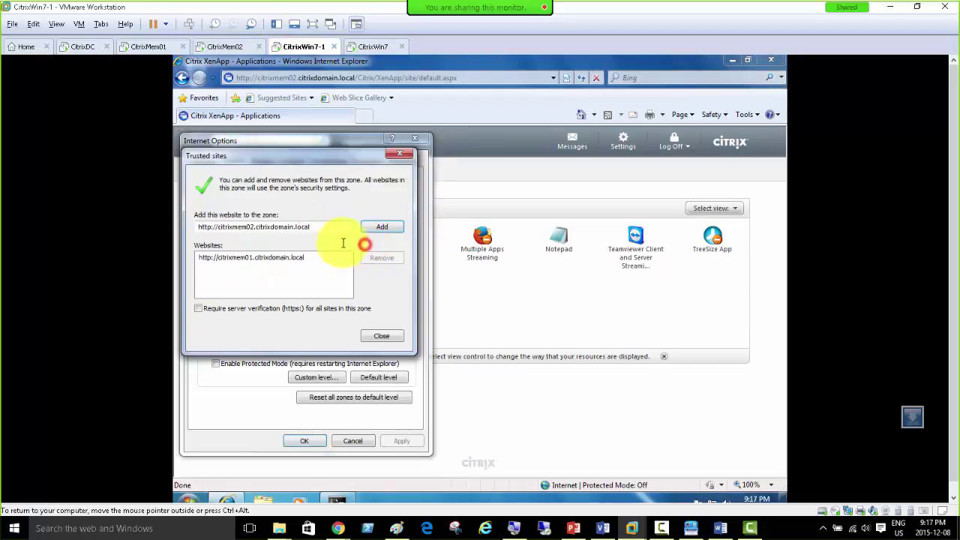
{"action": "left_click", "coordinate": [379, 227]}
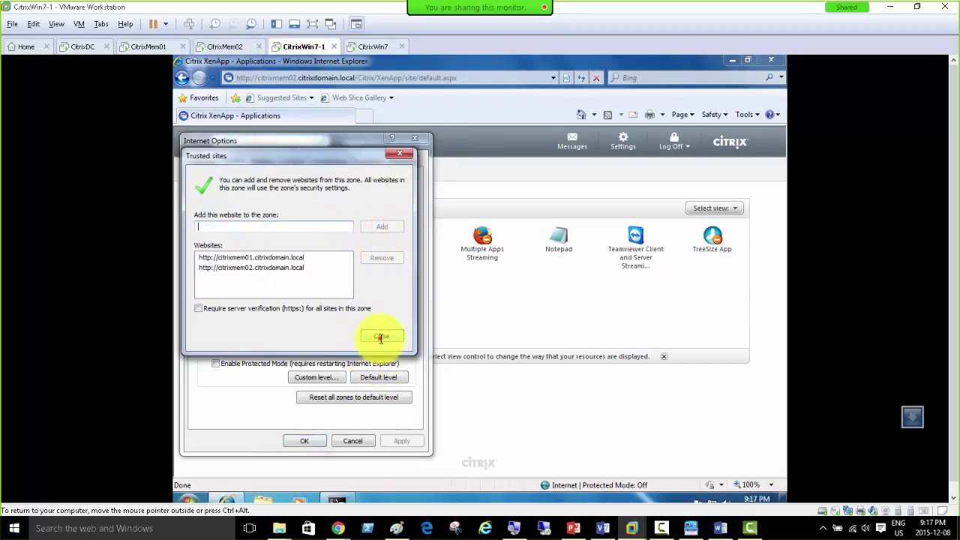
{"action": "left_click", "coordinate": [381, 336]}
{"action": "left_click", "coordinate": [315, 441]}
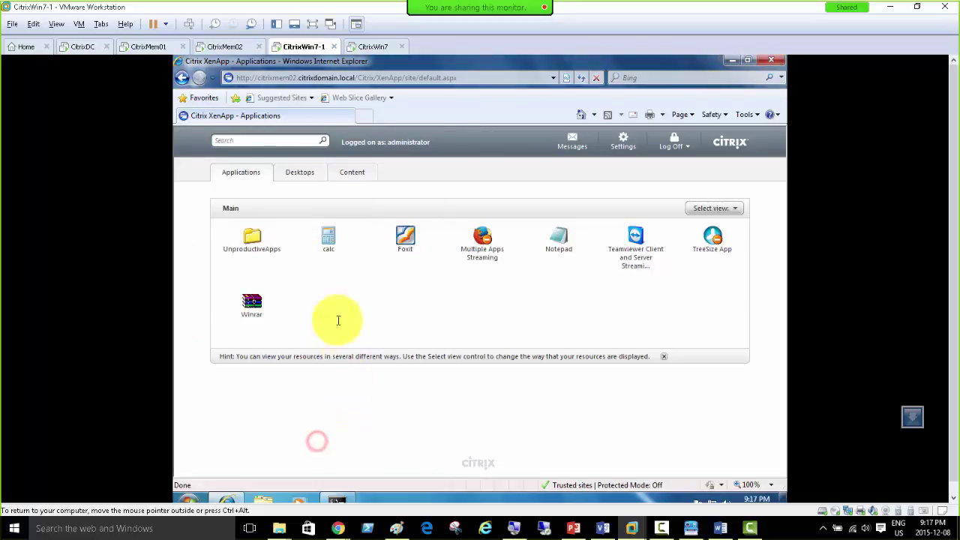
Step: Reload the XenApp applications page on both CitrixWin7-1 and CitrixWin7
{"action": "left_click", "coordinate": [581, 78]}
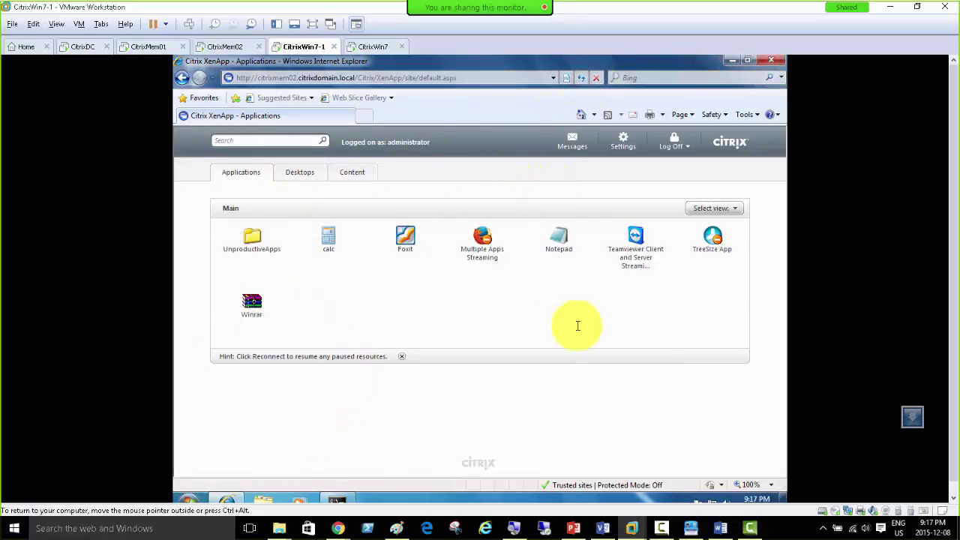
{"action": "left_click", "coordinate": [372, 47]}
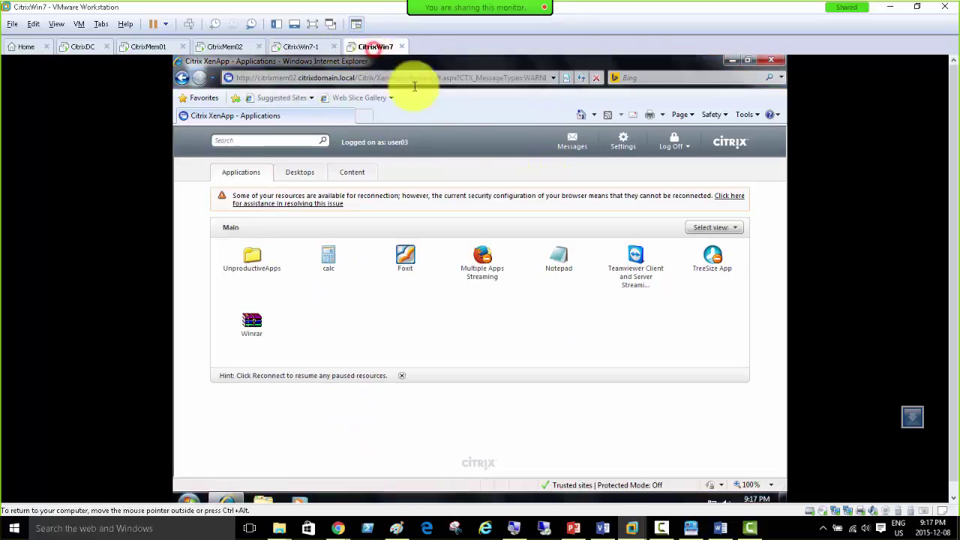
{"action": "left_click", "coordinate": [580, 83]}
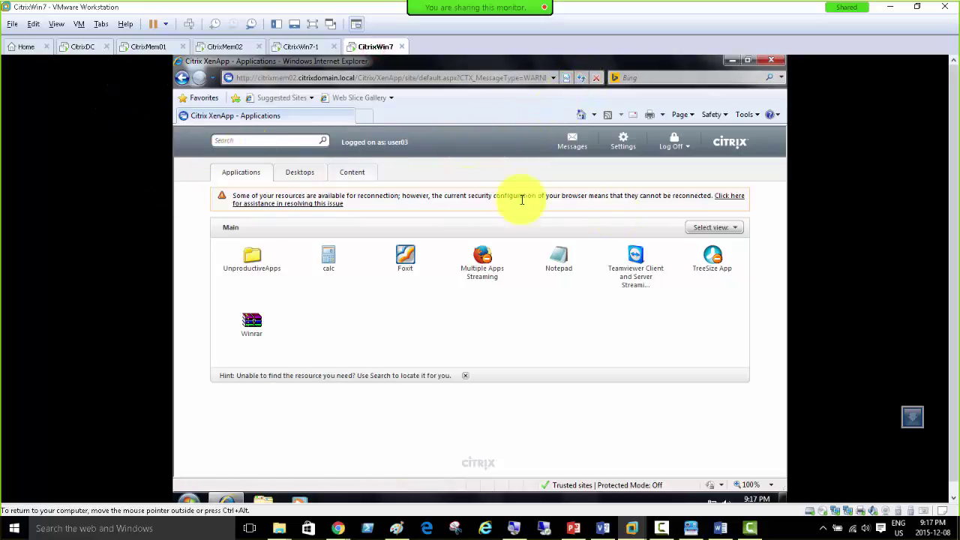
Step: Launch Server Manager on CitrixMem01 from Administrative Tools
{"action": "left_click", "coordinate": [151, 47]}
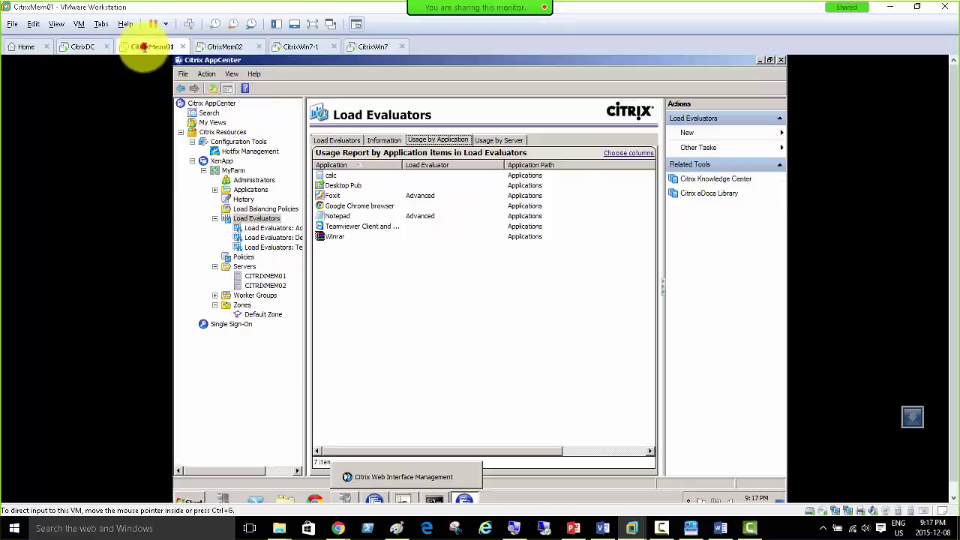
{"action": "left_click", "coordinate": [189, 499]}
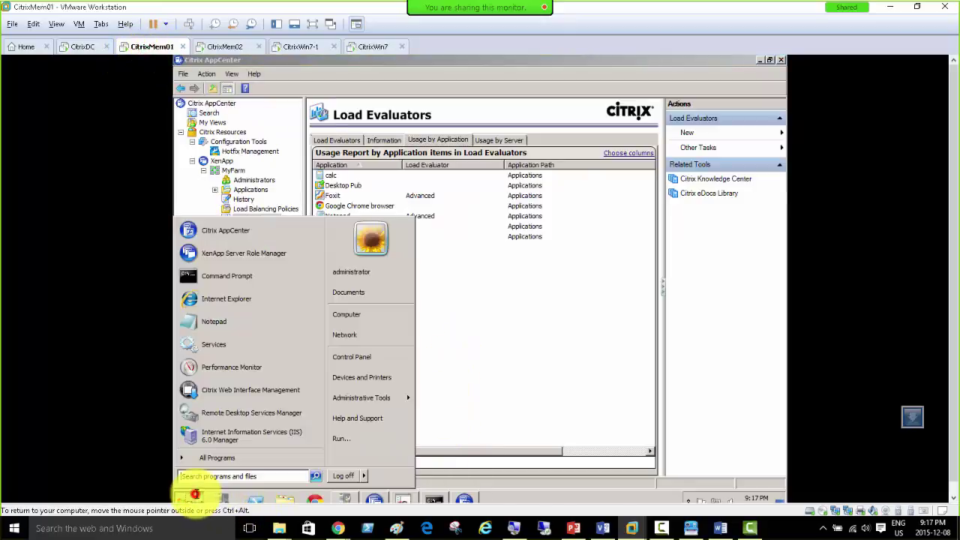
{"action": "mouse_move", "coordinate": [368, 402]}
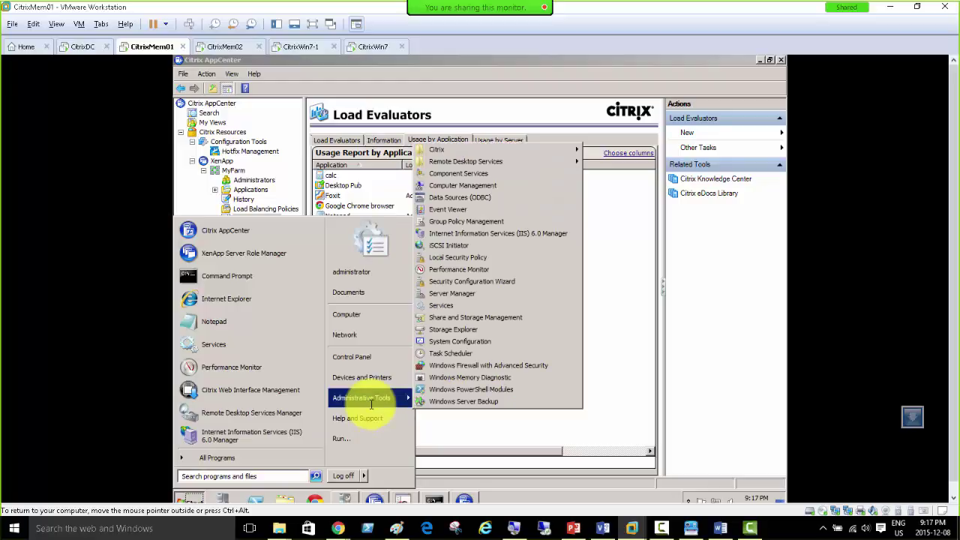
{"action": "left_click", "coordinate": [225, 498]}
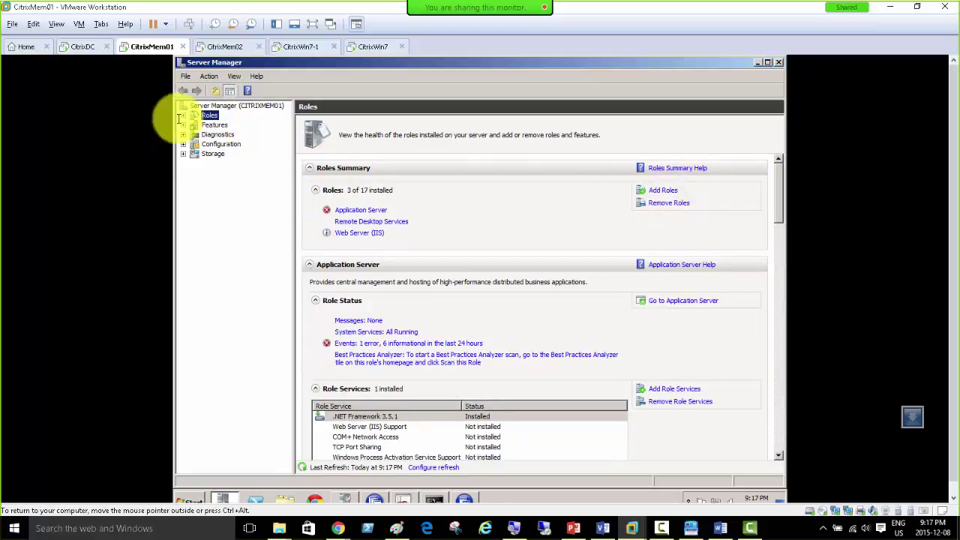
Step: Add the Network Load Balancing feature and start its installation
{"action": "left_click", "coordinate": [214, 124]}
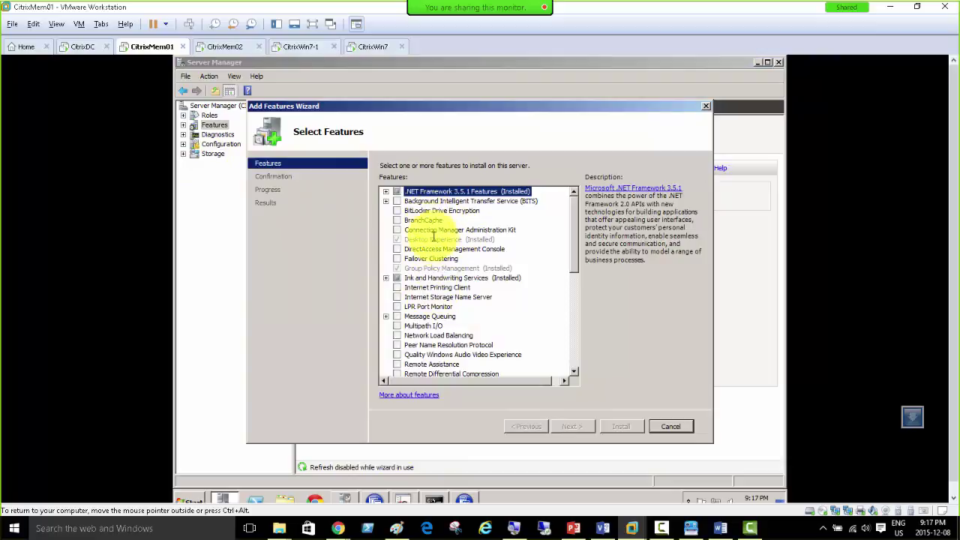
{"action": "left_click", "coordinate": [418, 336]}
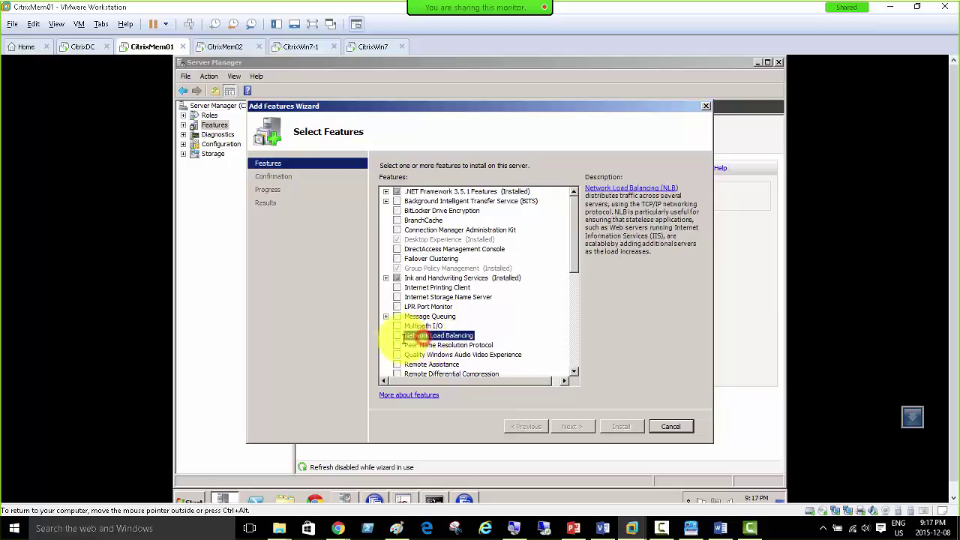
{"action": "left_click", "coordinate": [397, 336]}
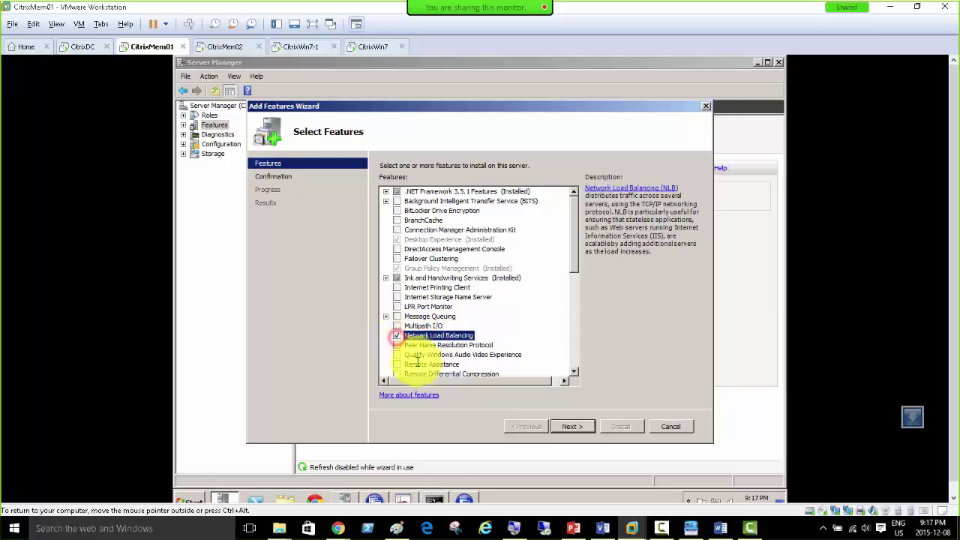
{"action": "left_click", "coordinate": [572, 427]}
{"action": "left_click", "coordinate": [615, 426]}
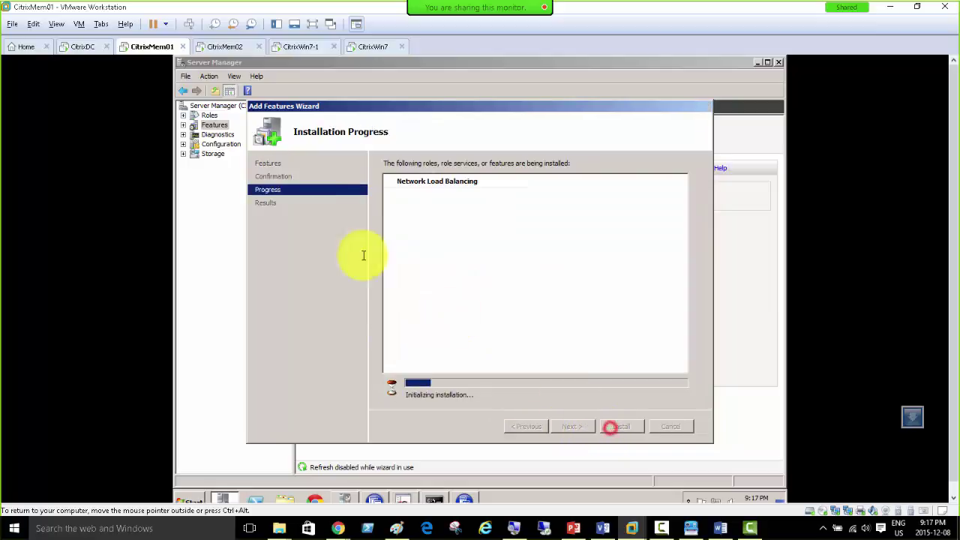
{"action": "left_click", "coordinate": [217, 45]}
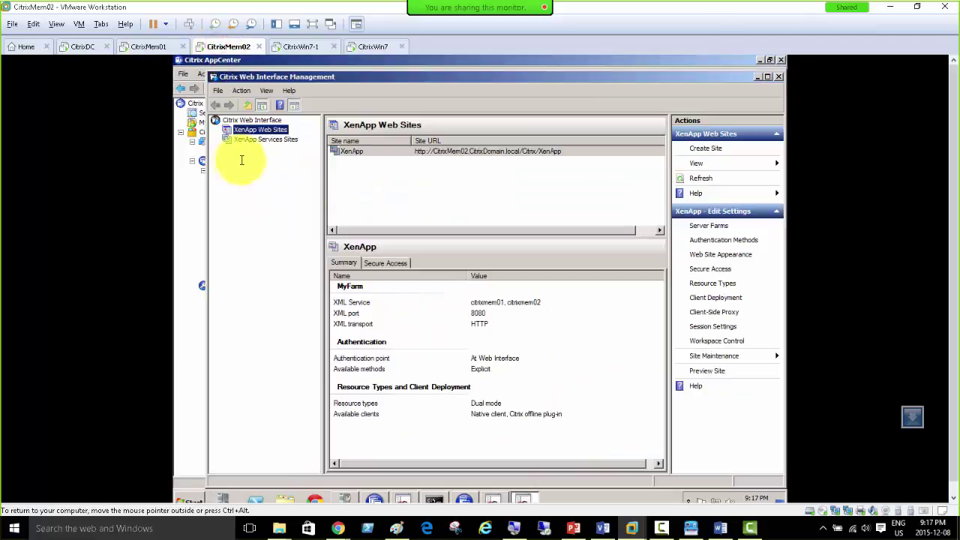
Step: On CitrixMem02, add Network Load Balancing in Server Manager and start installing it, then return to CitrixMem01
{"action": "left_click", "coordinate": [223, 498]}
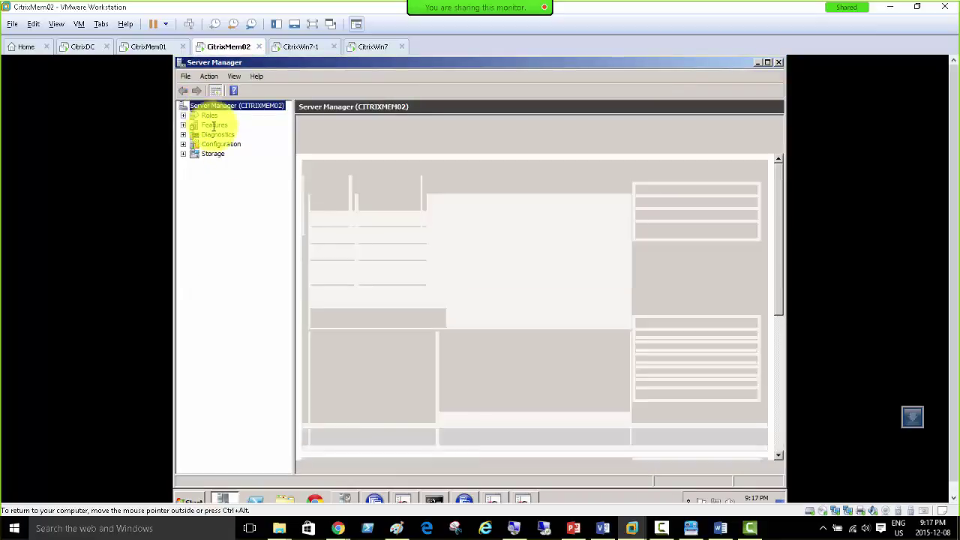
{"action": "left_click", "coordinate": [214, 127]}
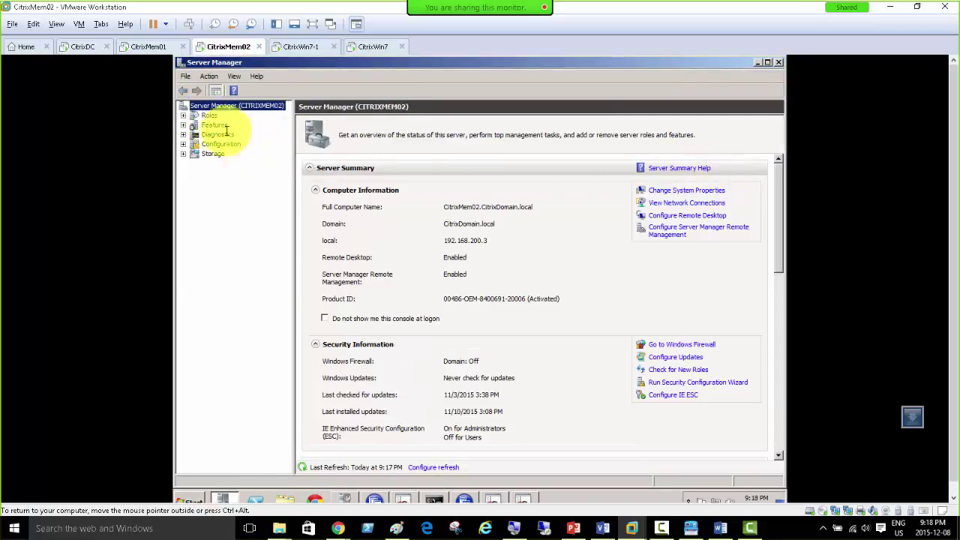
{"action": "left_click", "coordinate": [222, 125]}
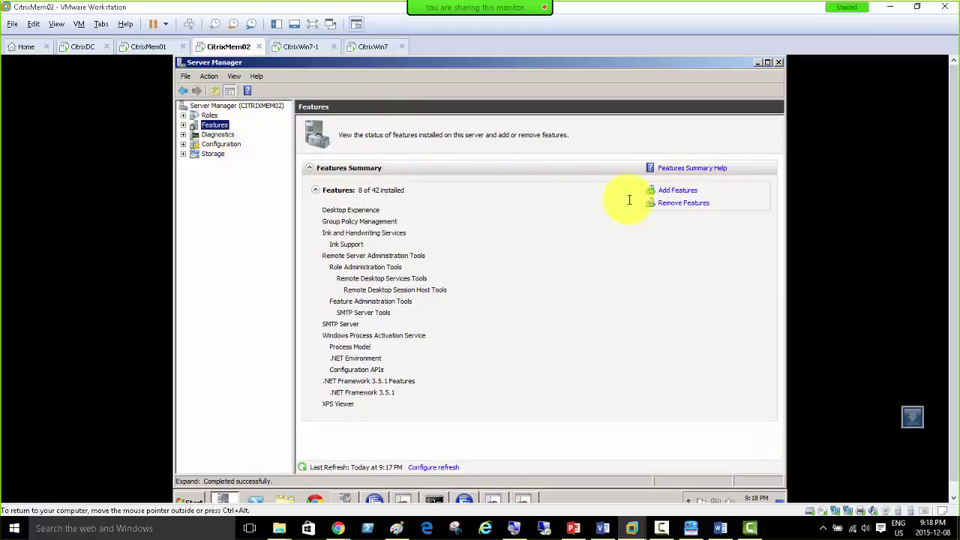
{"action": "left_click", "coordinate": [679, 191]}
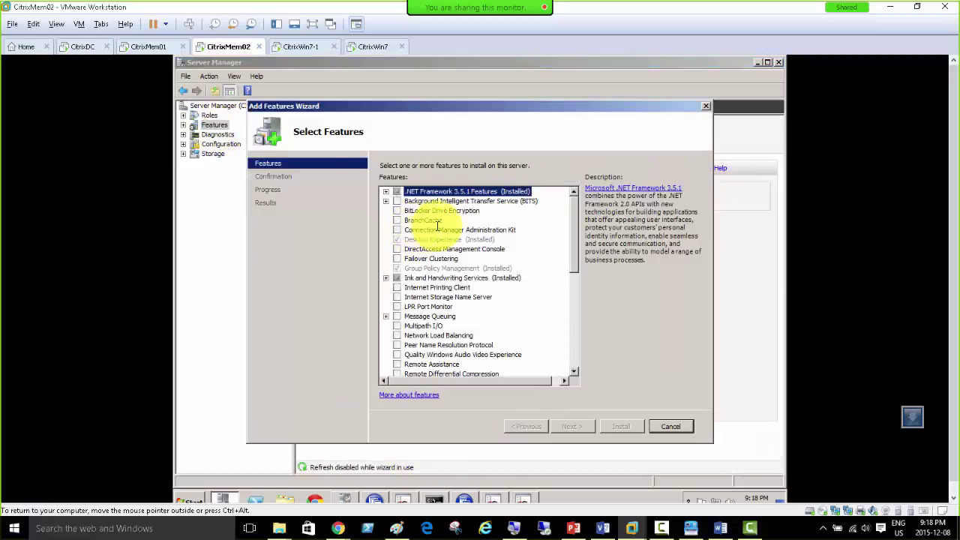
{"action": "left_click", "coordinate": [418, 336]}
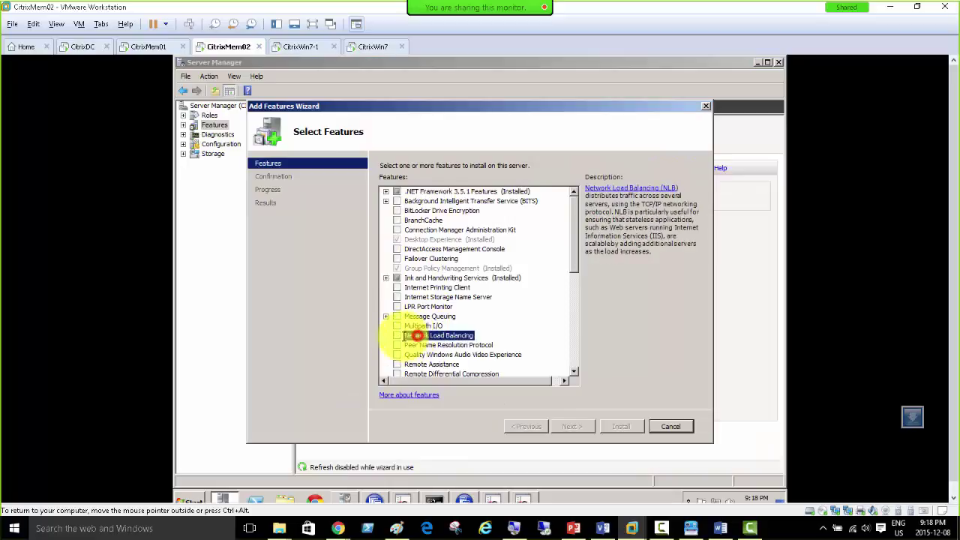
{"action": "left_click", "coordinate": [396, 336]}
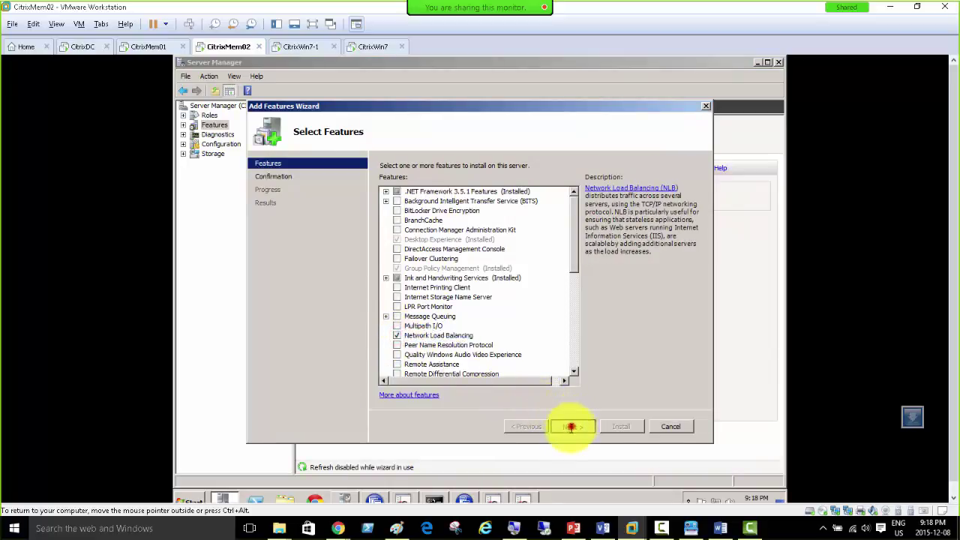
{"action": "left_click", "coordinate": [571, 426]}
{"action": "left_click", "coordinate": [618, 426]}
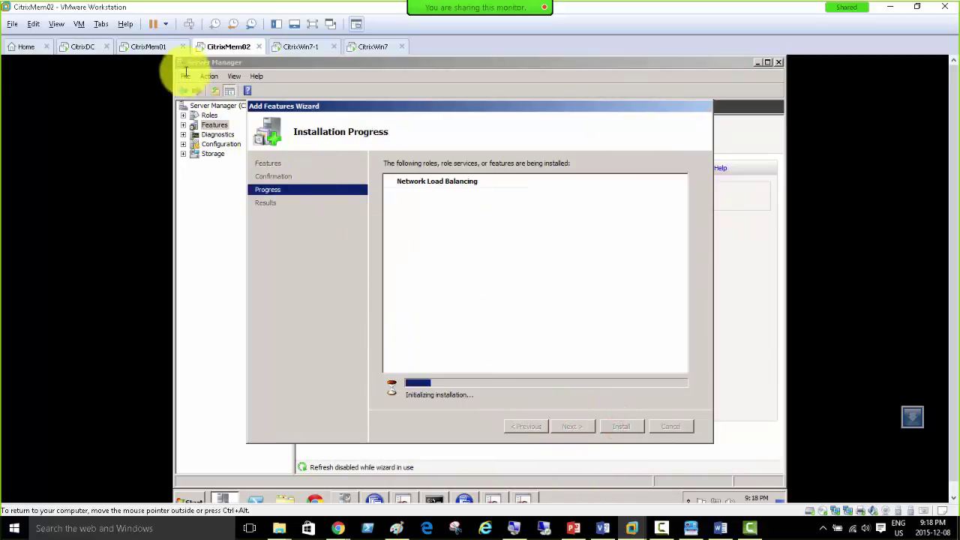
{"action": "left_click", "coordinate": [145, 46]}
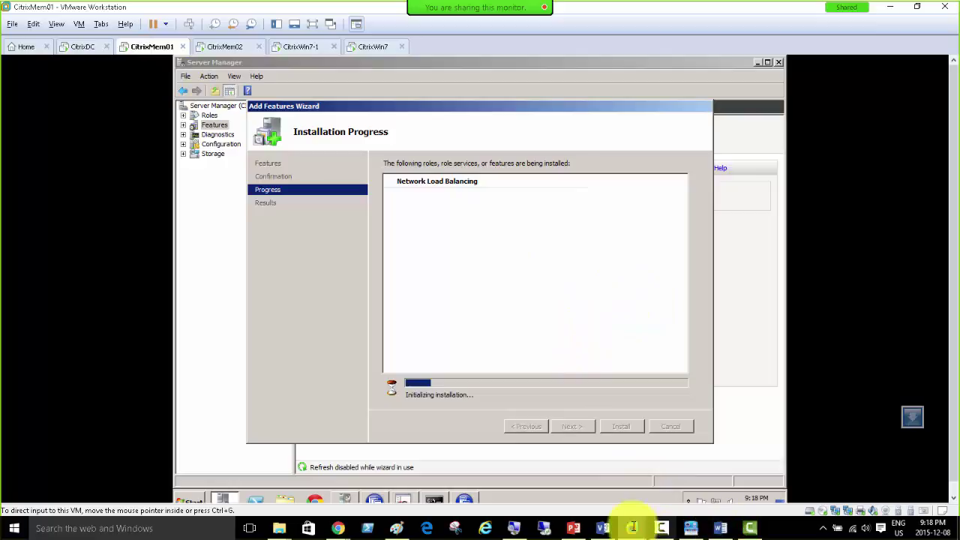
Step: Shift the Sharepoint2010, XenApp Server02 and Xenapp Server03 groups right in the Visio diagram
{"action": "left_click", "coordinate": [604, 526]}
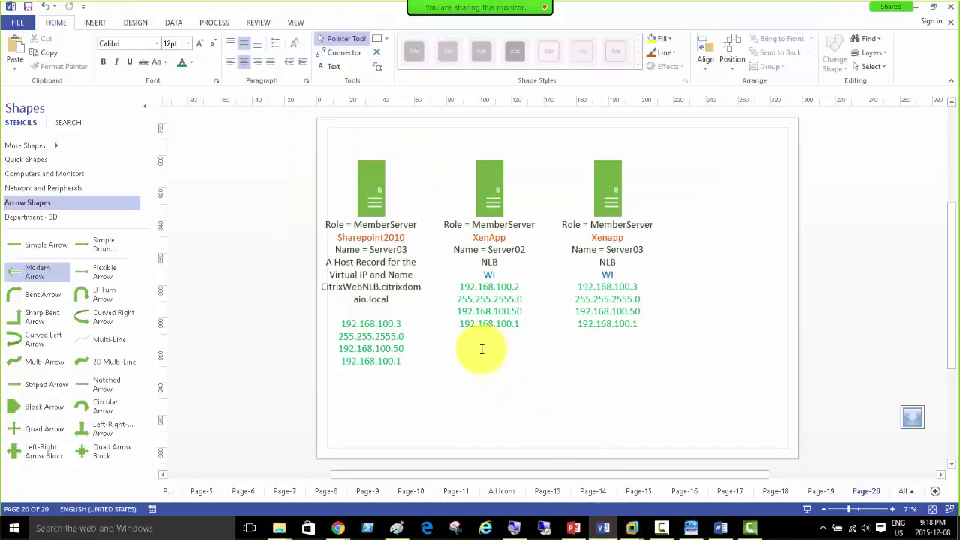
{"action": "left_click", "coordinate": [371, 199]}
{"action": "left_click_drag", "start_coordinate": [370, 189], "coordinate": [397, 189]}
{"action": "left_click_drag", "start_coordinate": [487, 182], "coordinate": [520, 183]}
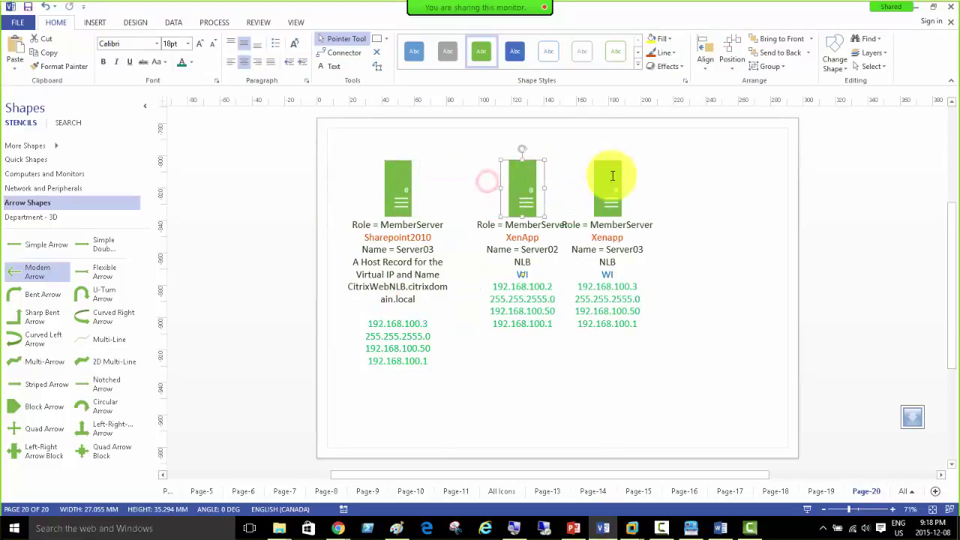
{"action": "left_click_drag", "start_coordinate": [608, 172], "coordinate": [645, 174]}
{"action": "left_click", "coordinate": [401, 195], "text": "shift"}
{"action": "left_click", "coordinate": [402, 195]}
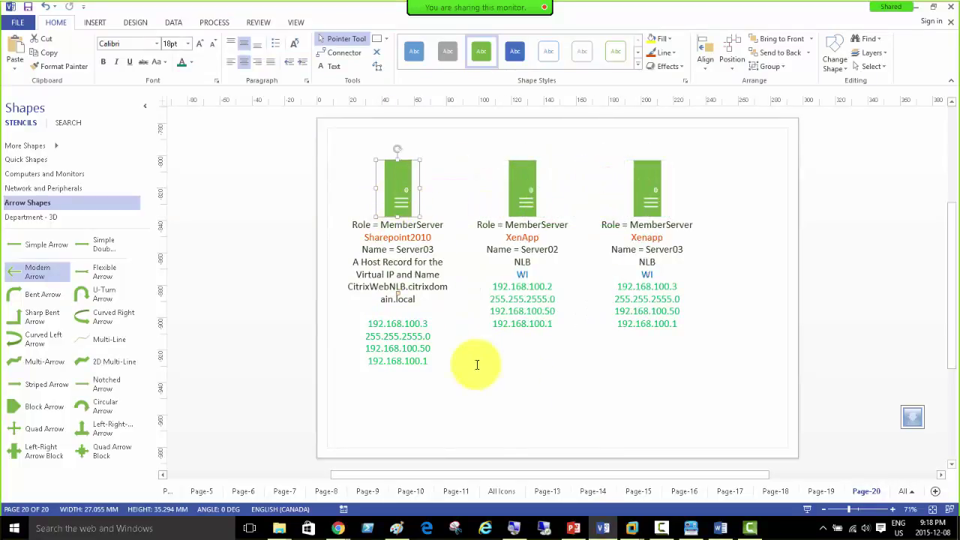
Step: Bold the CitrixWebNLB.citrixdomain.local host name in the Sharepoint2010 server's note
{"action": "double_click", "coordinate": [401, 187]}
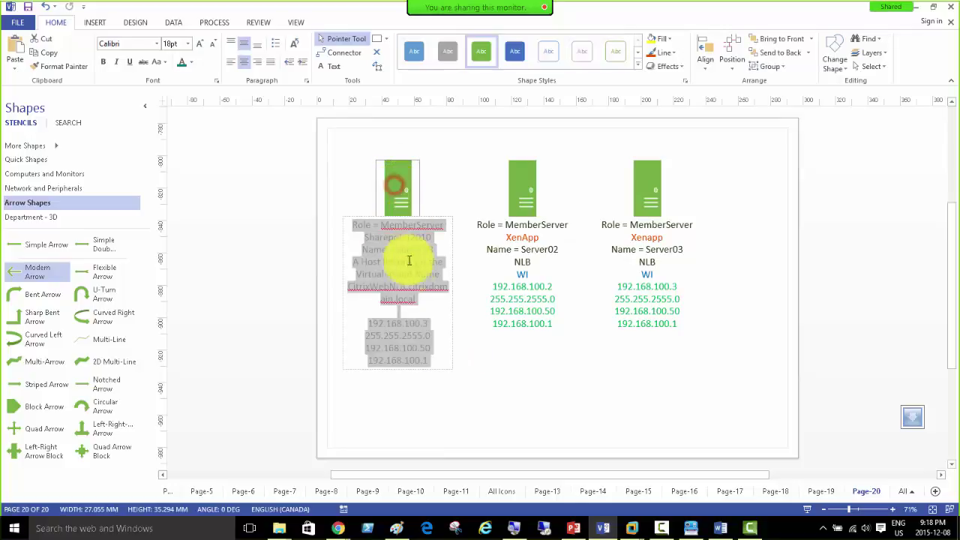
{"action": "left_click", "coordinate": [417, 306]}
{"action": "left_click_drag", "start_coordinate": [416, 300], "coordinate": [348, 288]}
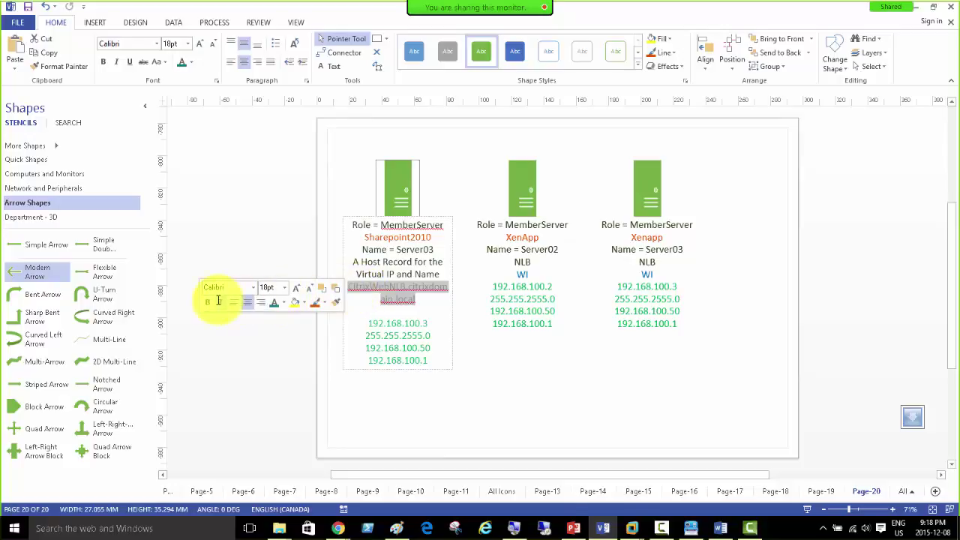
{"action": "left_click", "coordinate": [208, 302]}
{"action": "left_click", "coordinate": [430, 304]}
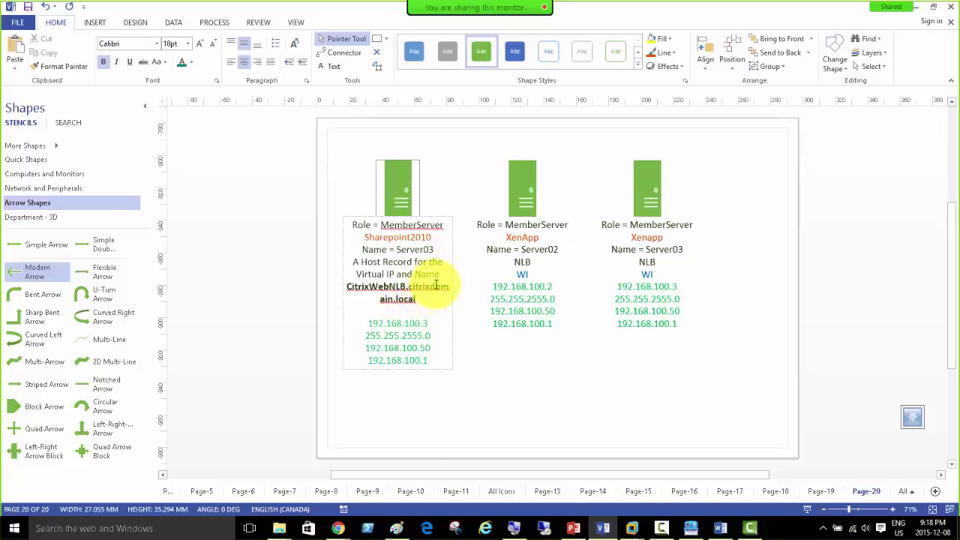
Step: Bold the words 'Virtual' and 'and' in the same note
{"action": "left_click", "coordinate": [439, 273]}
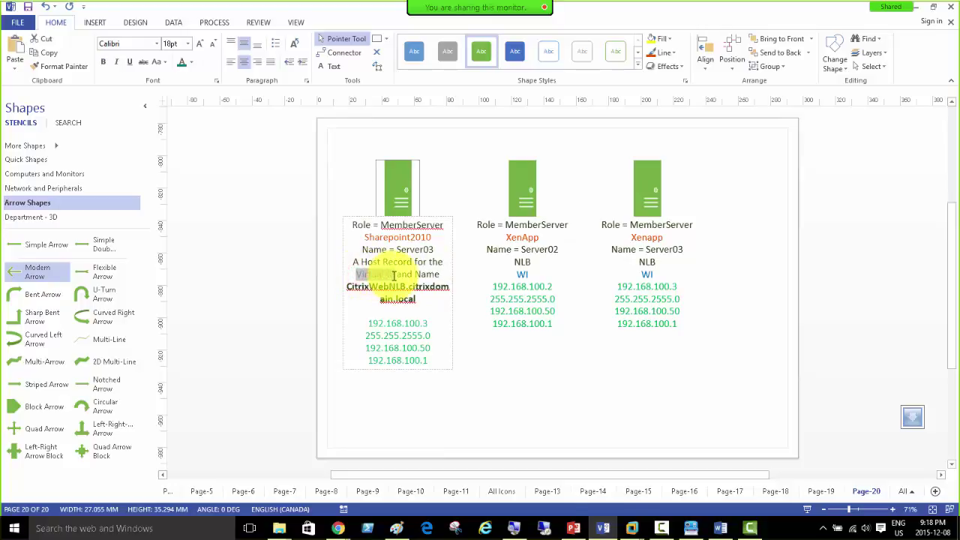
{"action": "double_click", "coordinate": [379, 274]}
{"action": "left_click", "coordinate": [401, 257]}
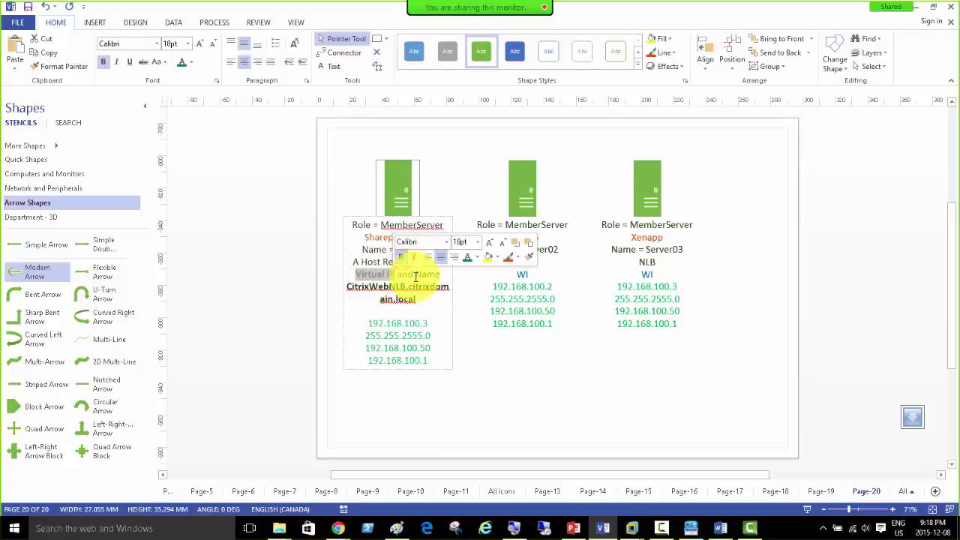
{"action": "left_click", "coordinate": [414, 276]}
{"action": "double_click", "coordinate": [417, 274]}
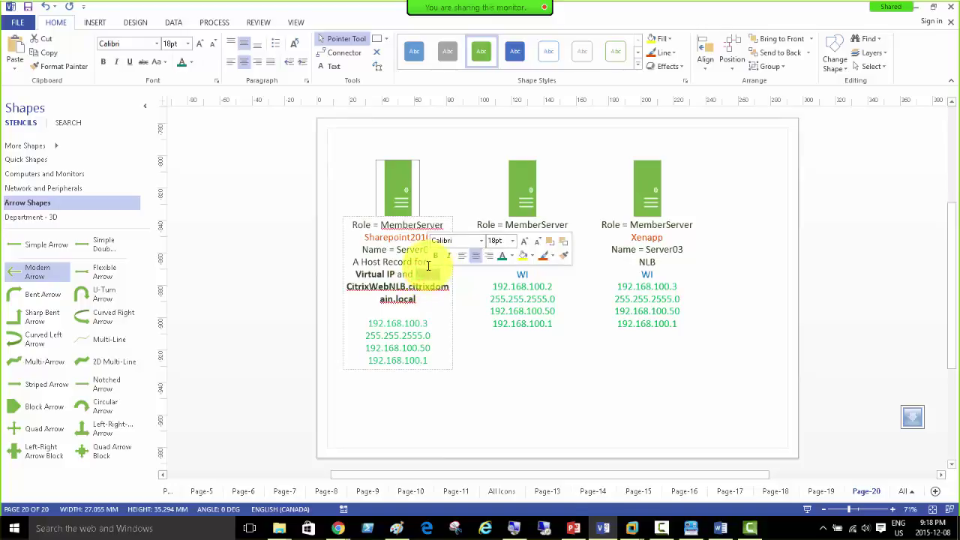
{"action": "left_click", "coordinate": [435, 256]}
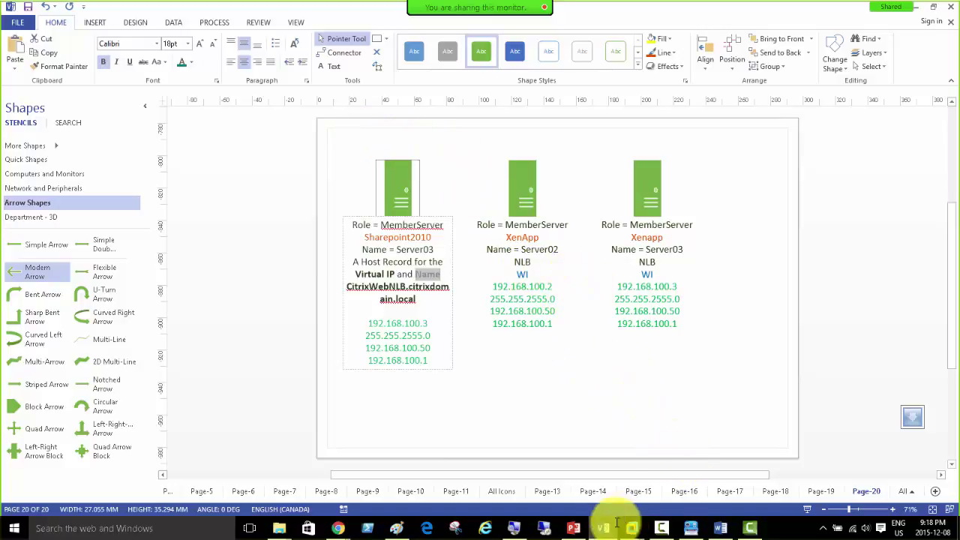
Step: Close the finished NLB installation results on CitrixMem01 and CitrixMem02, ending back on CitrixMem01
{"action": "mouse_move", "coordinate": [622, 520]}
{"action": "left_click", "coordinate": [561, 462]}
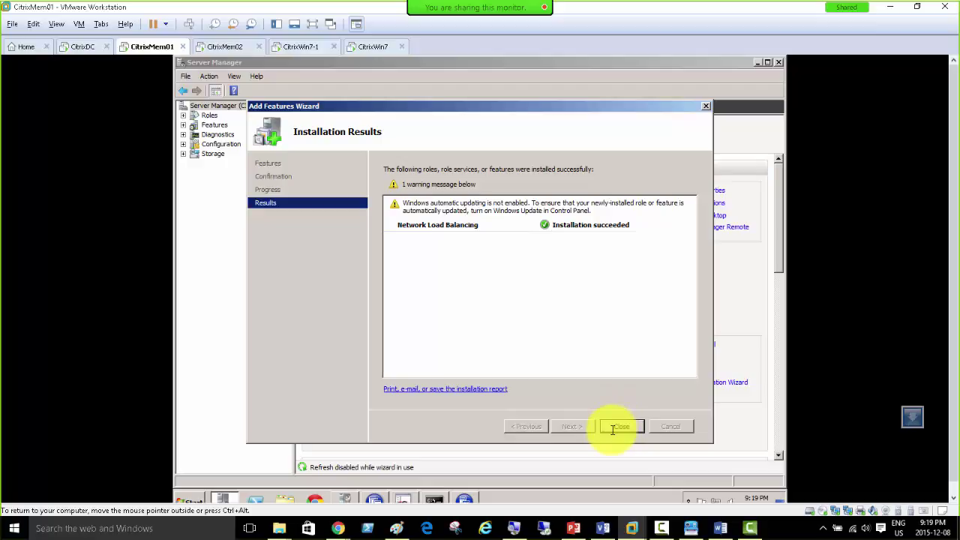
{"action": "left_click", "coordinate": [619, 426]}
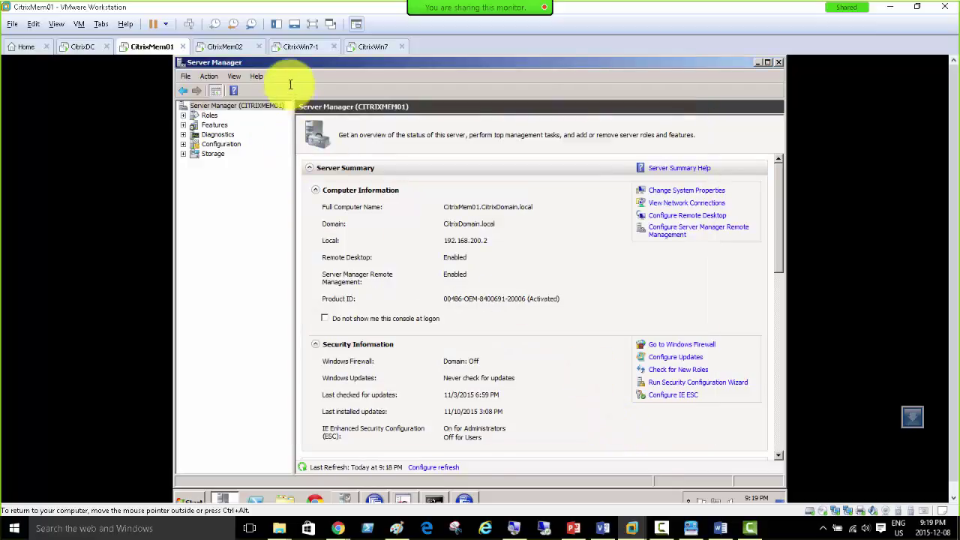
{"action": "left_click", "coordinate": [201, 47]}
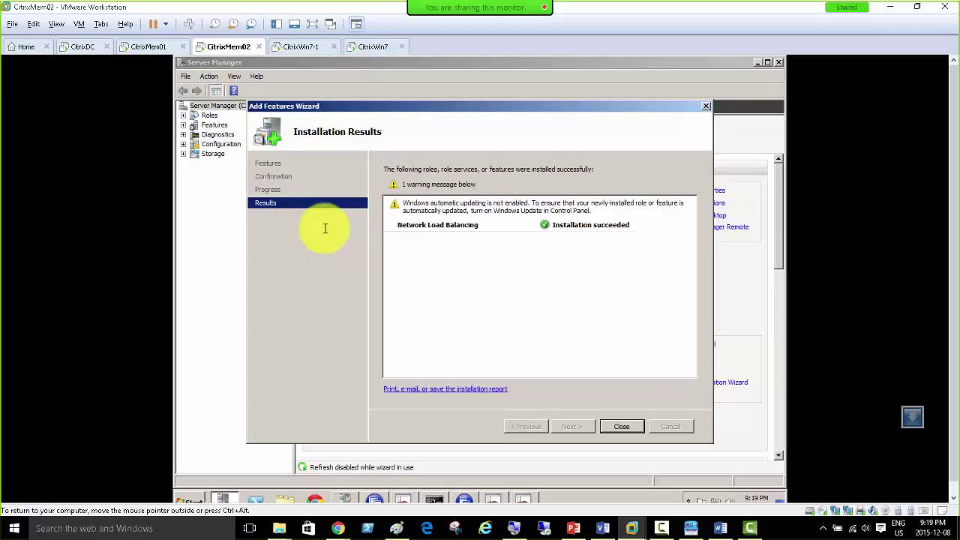
{"action": "left_click", "coordinate": [620, 426]}
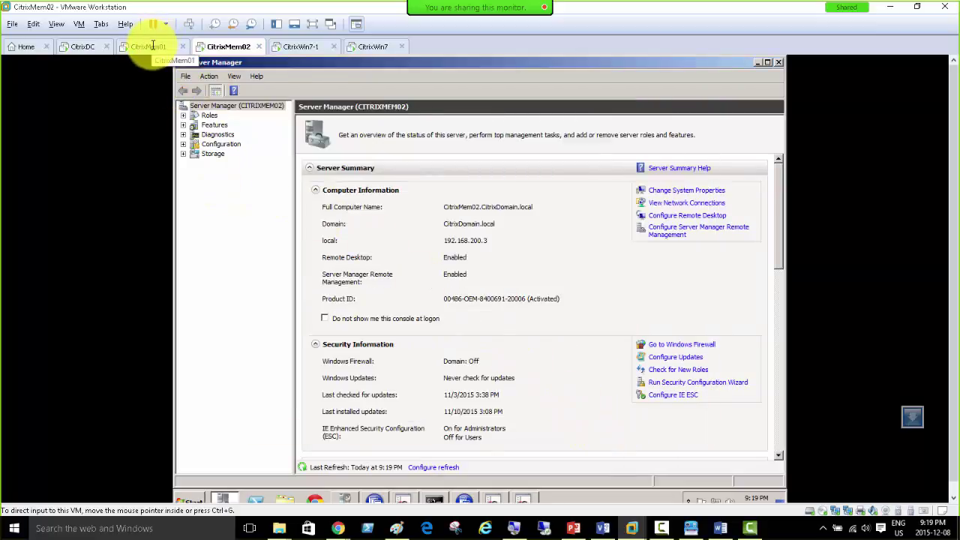
{"action": "left_click", "coordinate": [153, 45]}
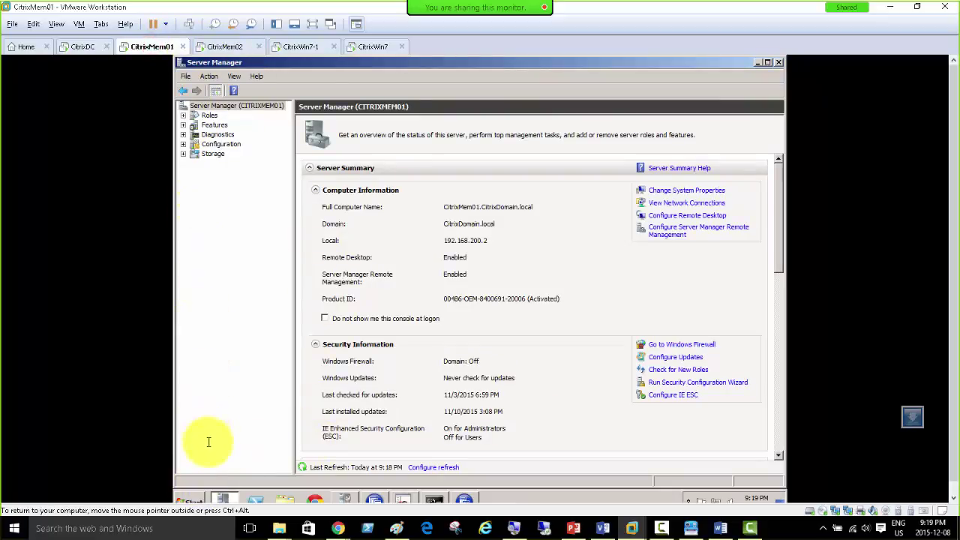
Step: Launch Network Load Balancing Manager maximized on CitrixMem01, then bring the Word prerequisites document forward
{"action": "left_click", "coordinate": [199, 498]}
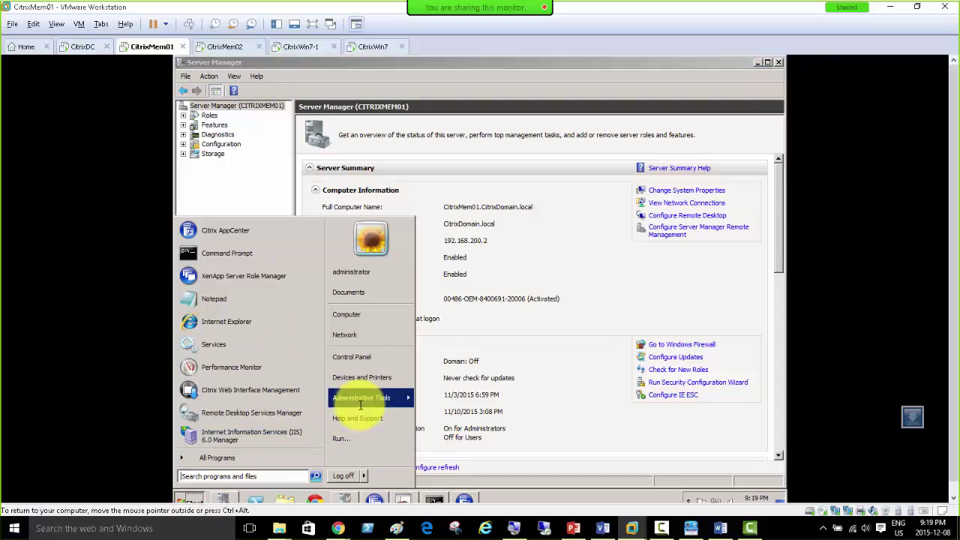
{"action": "mouse_move", "coordinate": [364, 404]}
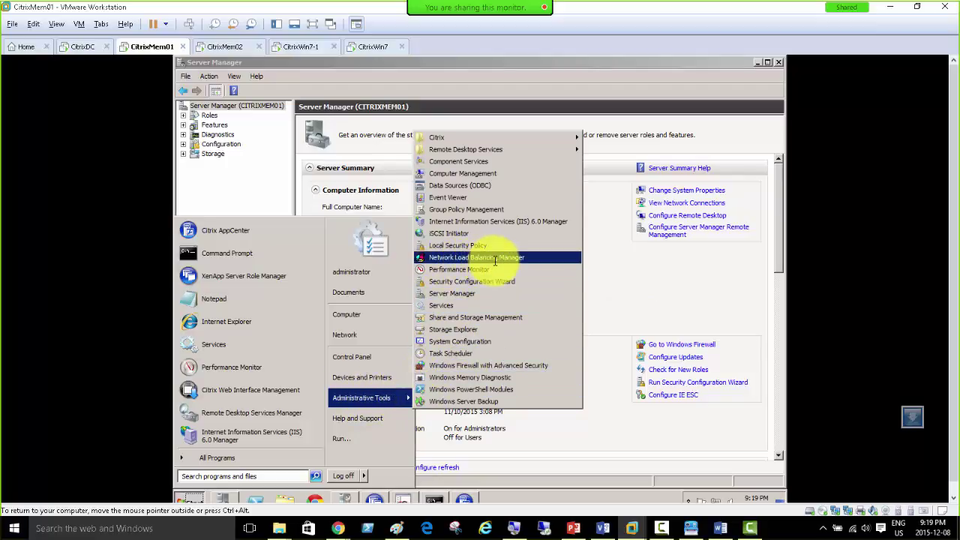
{"action": "left_click", "coordinate": [495, 259]}
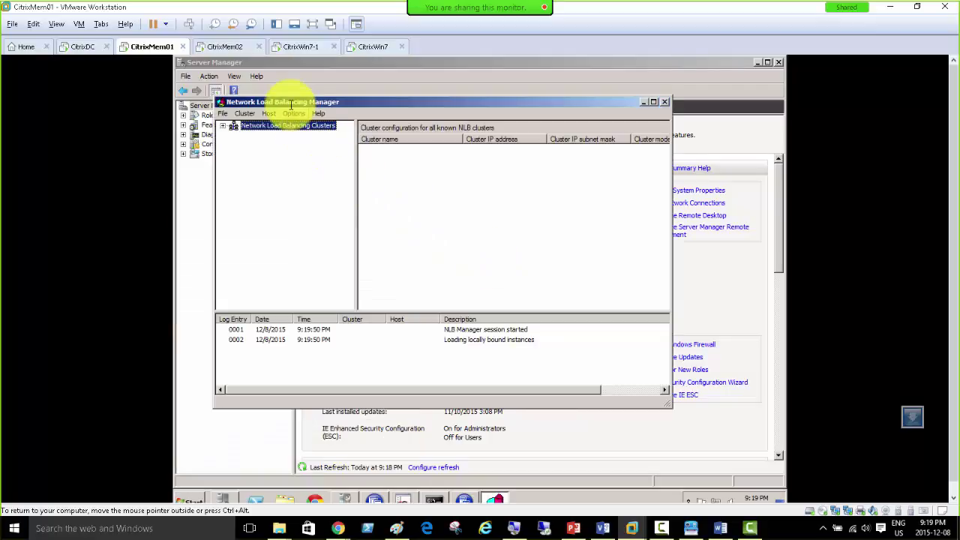
{"action": "double_click", "coordinate": [335, 100]}
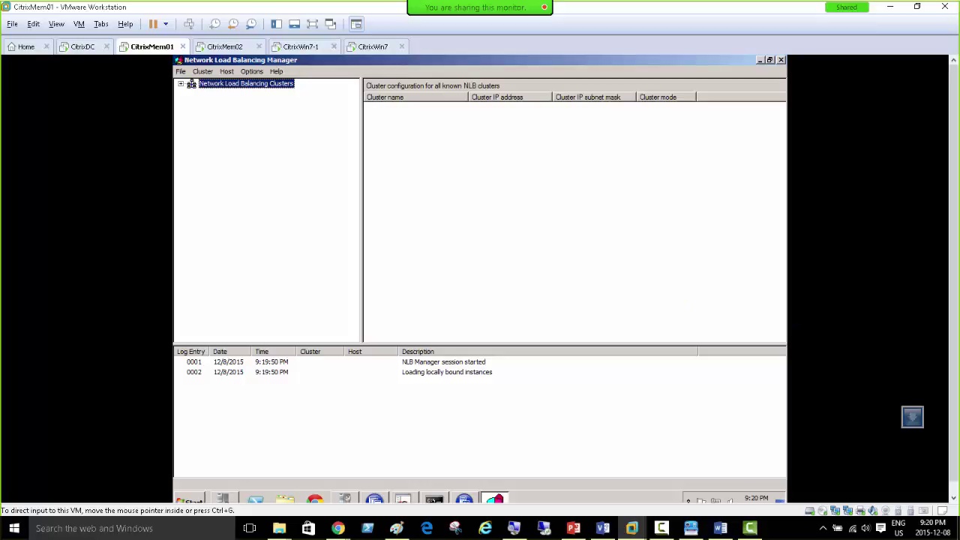
{"action": "key", "text": "alt+Tab"}
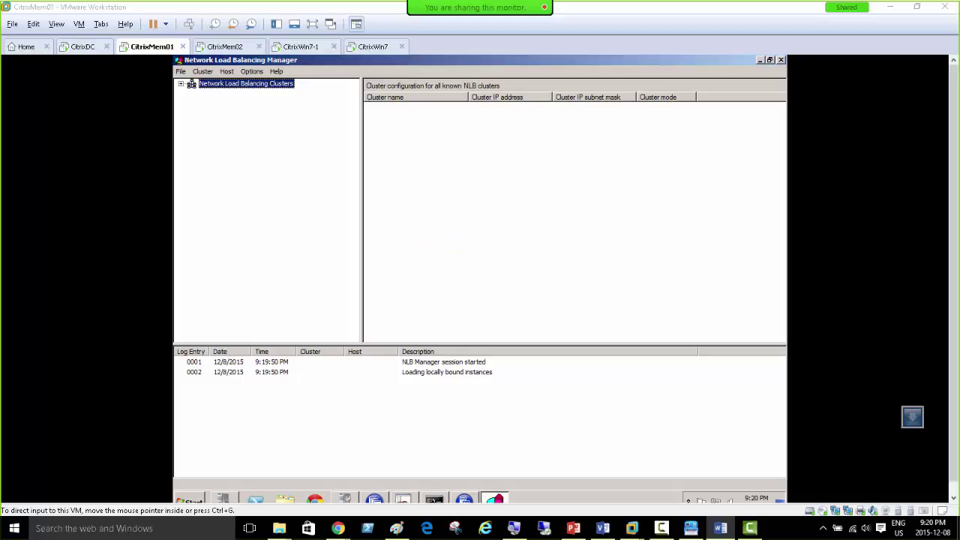
{"action": "left_click_drag", "start_coordinate": [959, 54], "coordinate": [449, 47]}
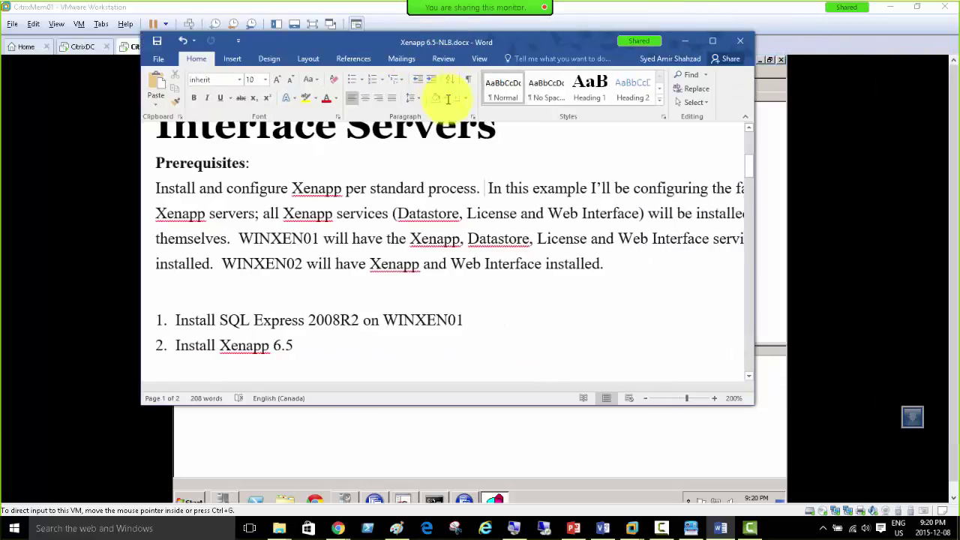
Step: Maximize Word, scroll through the Xenapp 6.5-NLB.docx prerequisites, then return to the VM
{"action": "double_click", "coordinate": [449, 47]}
{"action": "scroll", "coordinate": [426, 240], "scroll_direction": "down", "scroll_amount": 3}
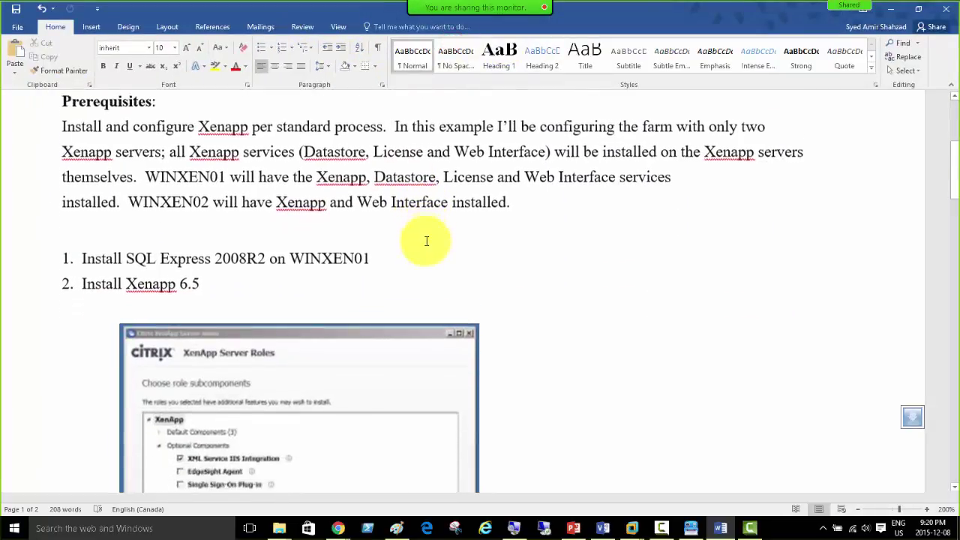
{"action": "scroll", "coordinate": [426, 241], "scroll_direction": "down", "scroll_amount": 1}
{"action": "scroll", "coordinate": [424, 240], "scroll_direction": "down", "scroll_amount": 2}
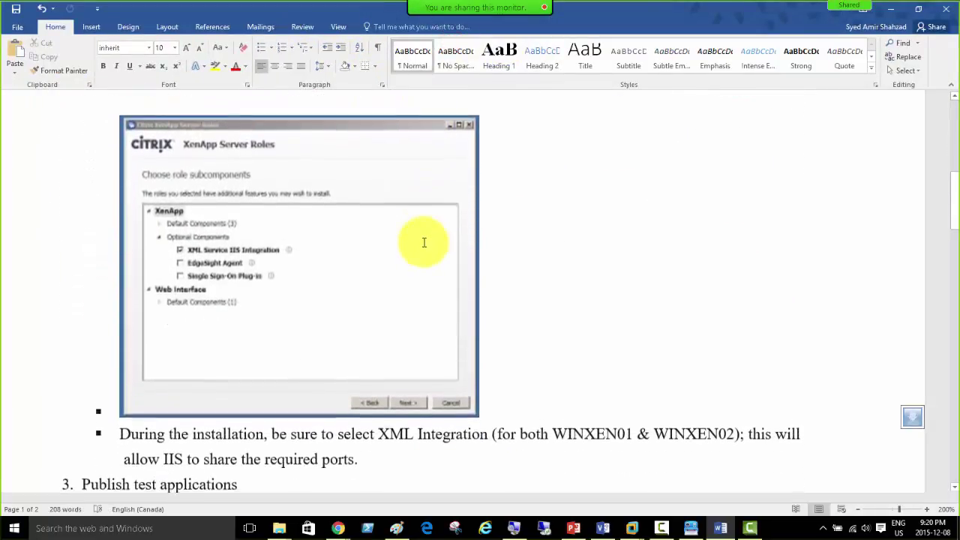
{"action": "scroll", "coordinate": [424, 242], "scroll_direction": "up", "scroll_amount": 6}
{"action": "scroll", "coordinate": [423, 242], "scroll_direction": "up", "scroll_amount": 2}
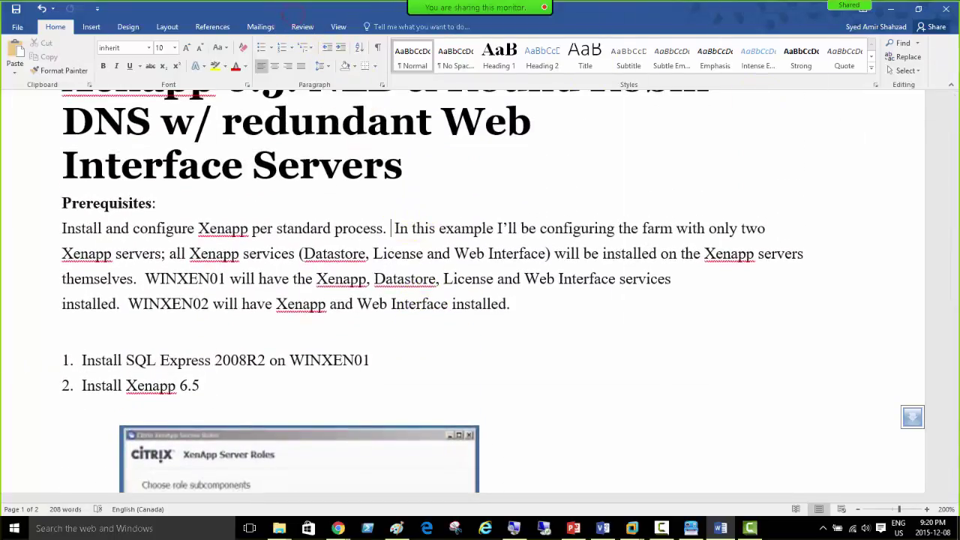
{"action": "key", "text": "alt+Tab"}
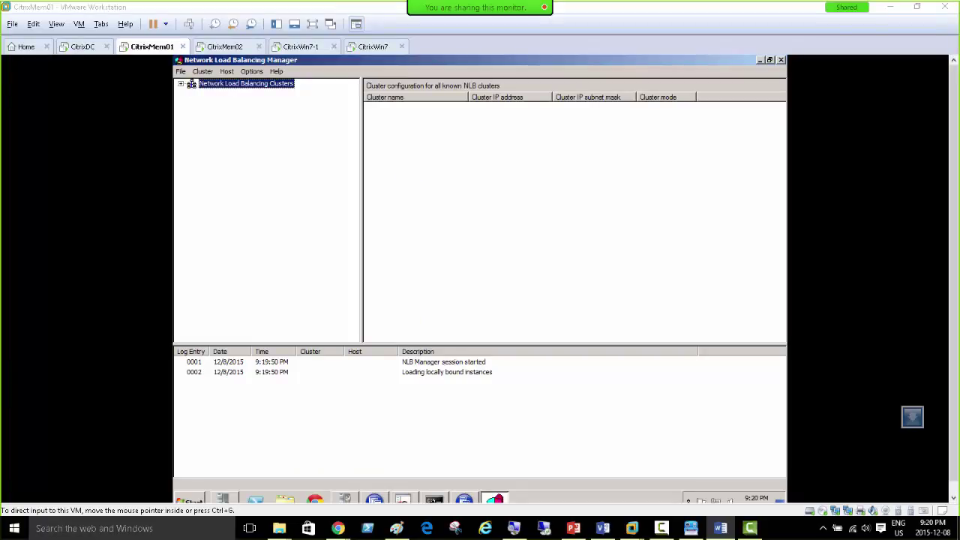
Step: On CitrixWin7, change the XenApp address from citrixmem02 to citrixmem01 and load it
{"action": "left_click", "coordinate": [425, 160]}
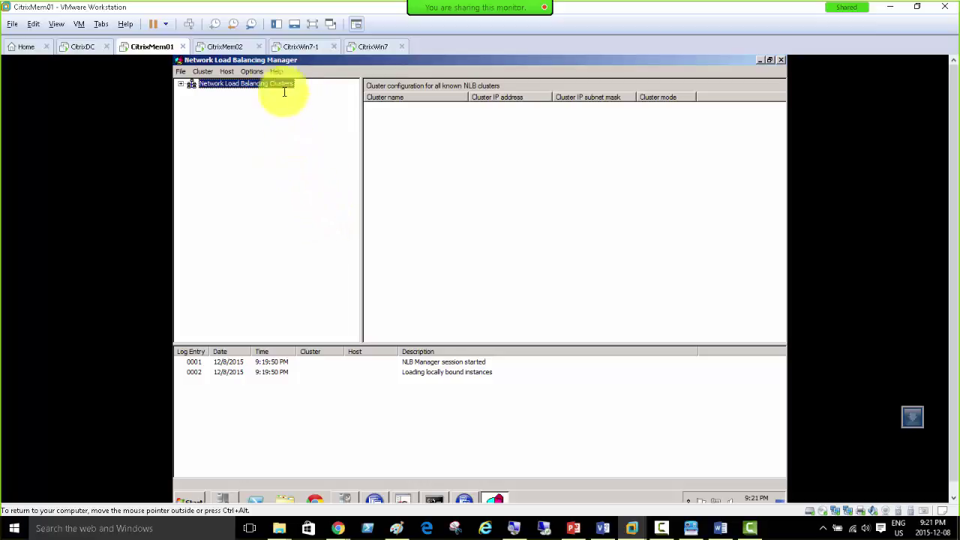
{"action": "left_click", "coordinate": [315, 46]}
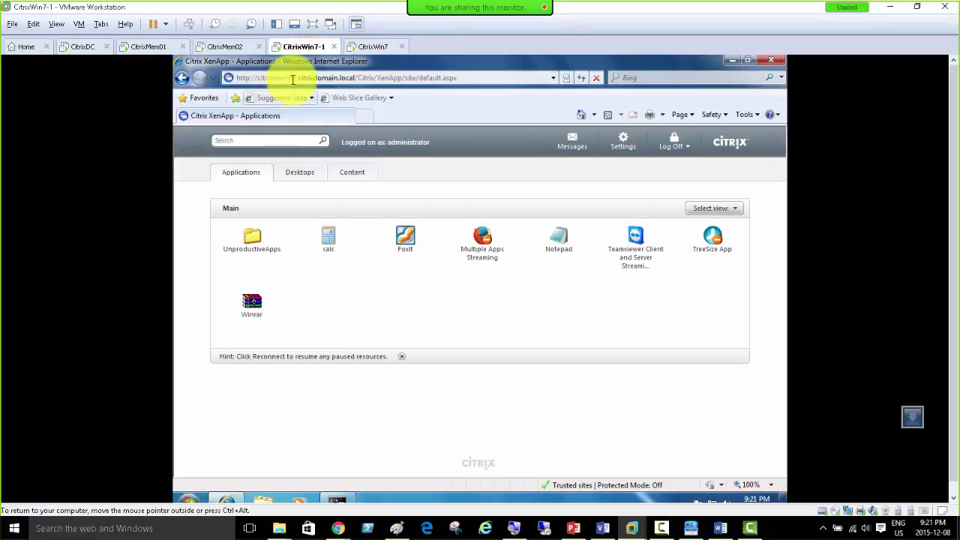
{"action": "left_click", "coordinate": [366, 47]}
{"action": "left_click", "coordinate": [295, 77]}
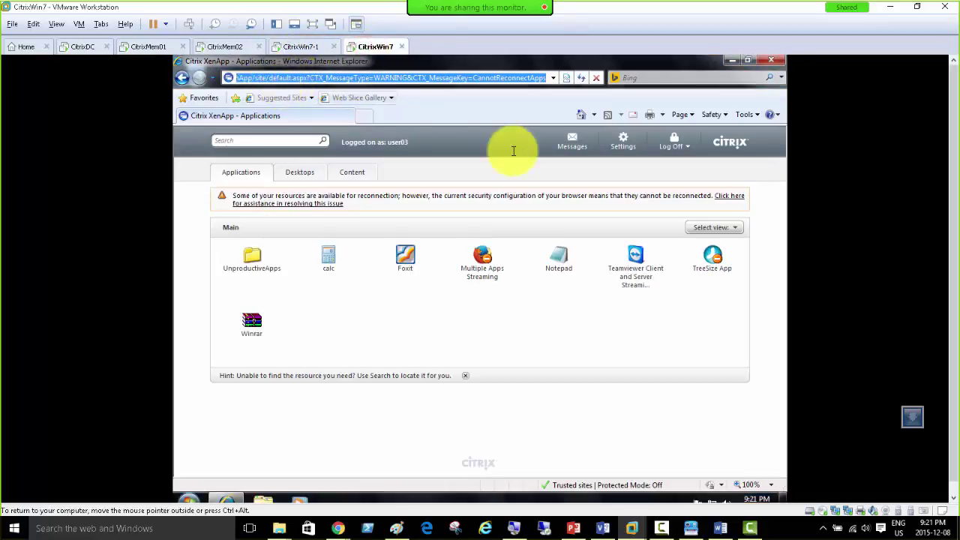
{"action": "key", "text": "ctrl+Left"}
{"action": "key", "text": "Home"}
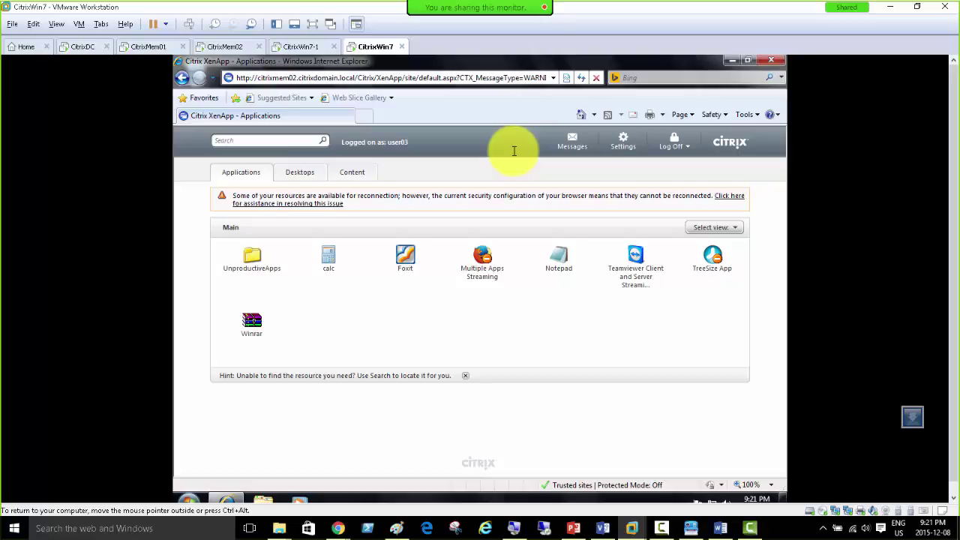
{"action": "key", "text": "Delete"}
{"action": "type", "text": "1"}
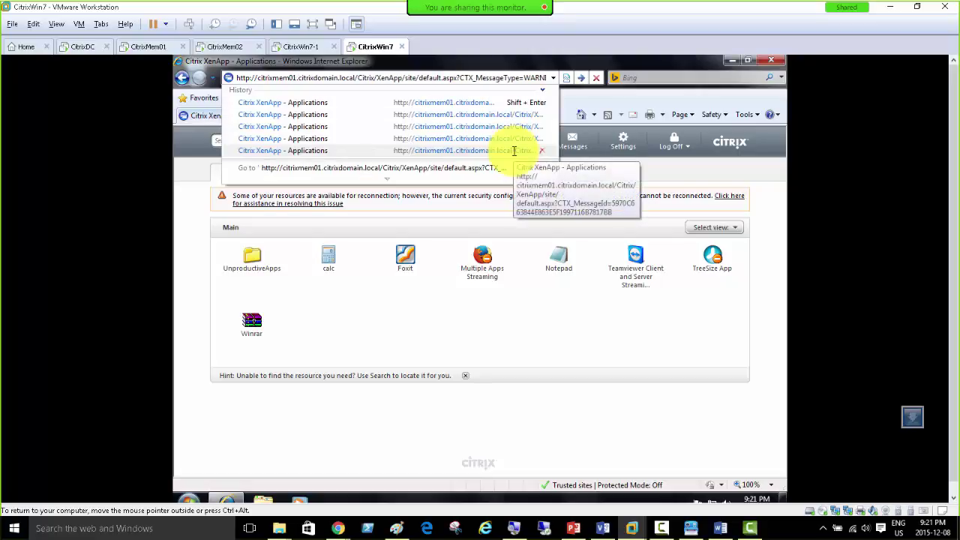
{"action": "key", "text": "Return"}
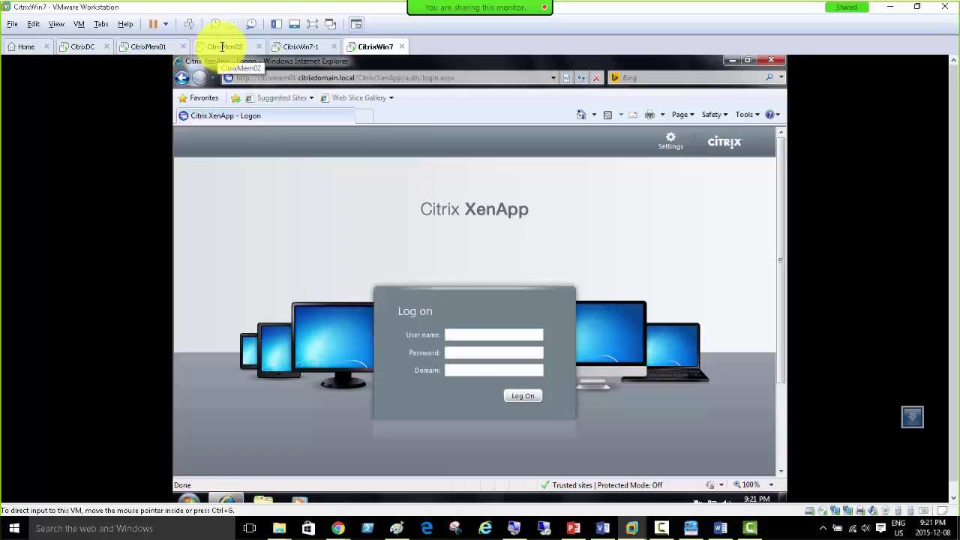
Step: On CitrixMem01, minimize NLB Manager and launch the Citrix XenApp Server Role Manager
{"action": "left_click", "coordinate": [222, 47]}
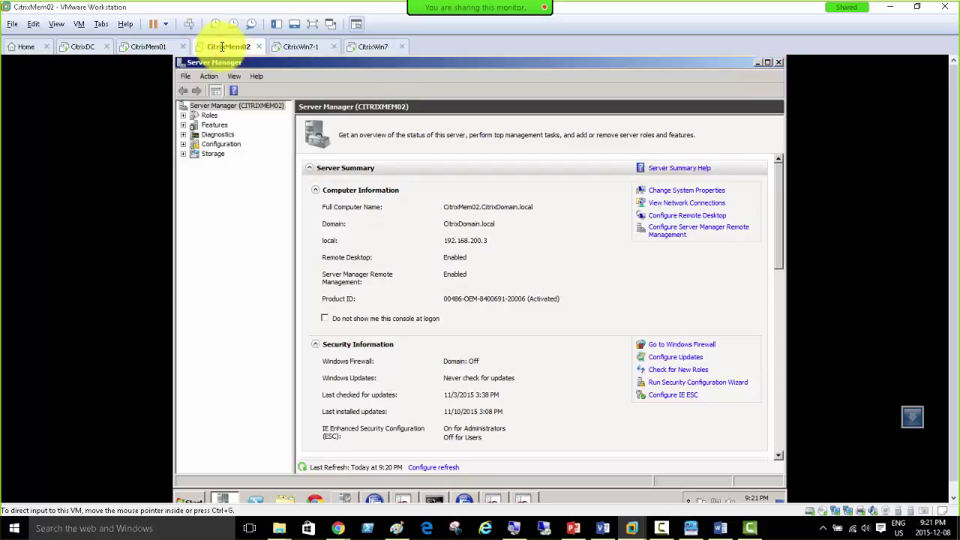
{"action": "left_click", "coordinate": [144, 46]}
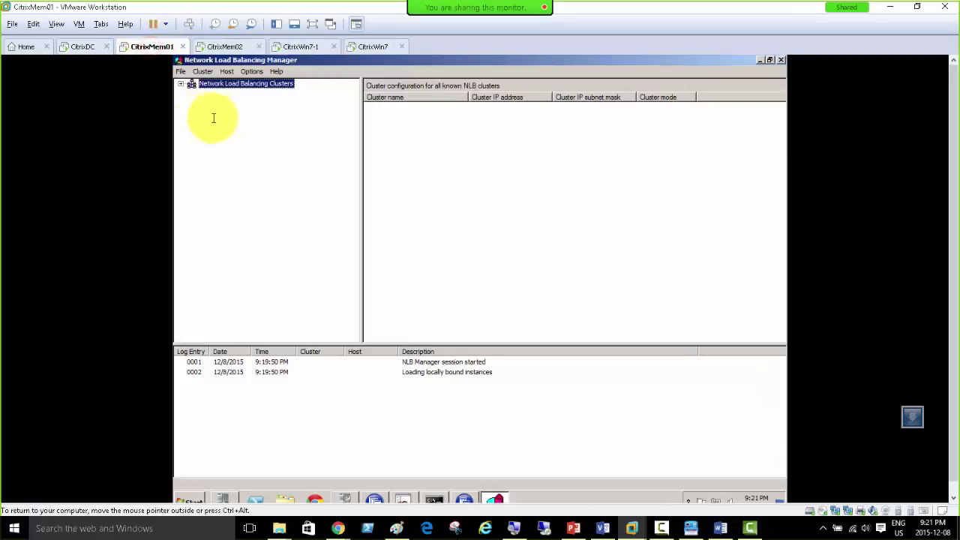
{"action": "left_click", "coordinate": [760, 60]}
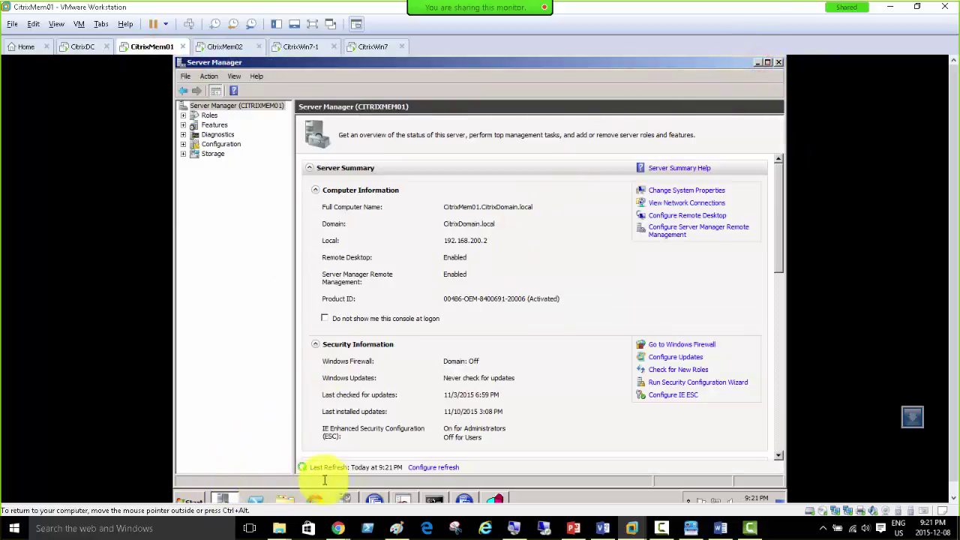
{"action": "left_click", "coordinate": [371, 499]}
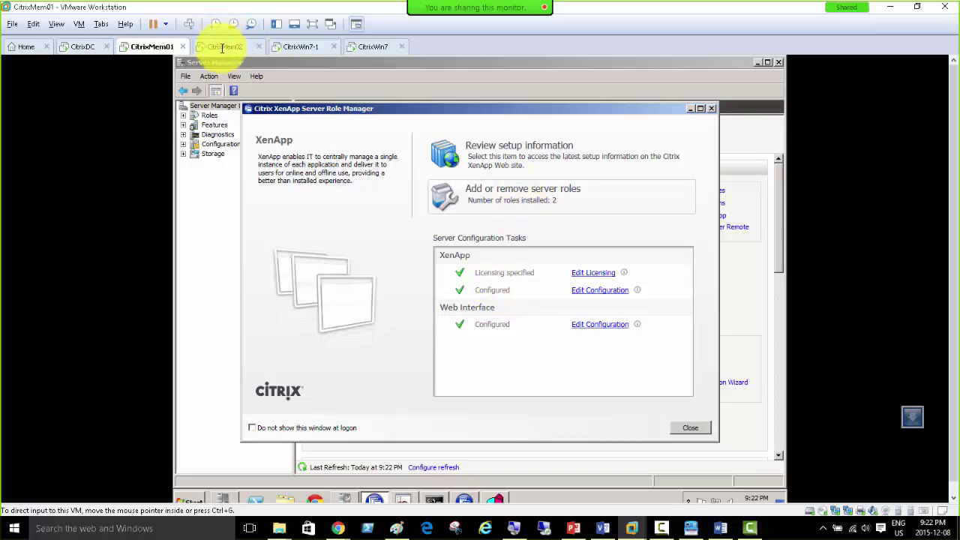
Step: On CitrixMem02, open XenApp Server Role Manager and close the Web Interface console to reach the roles wizard
{"action": "left_click", "coordinate": [222, 46]}
{"action": "left_click", "coordinate": [374, 498]}
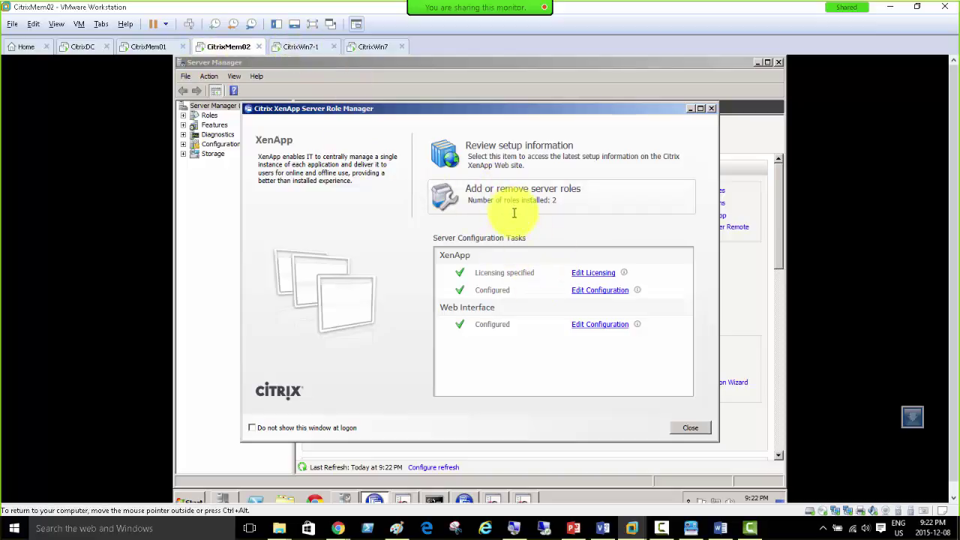
{"action": "left_click", "coordinate": [524, 499]}
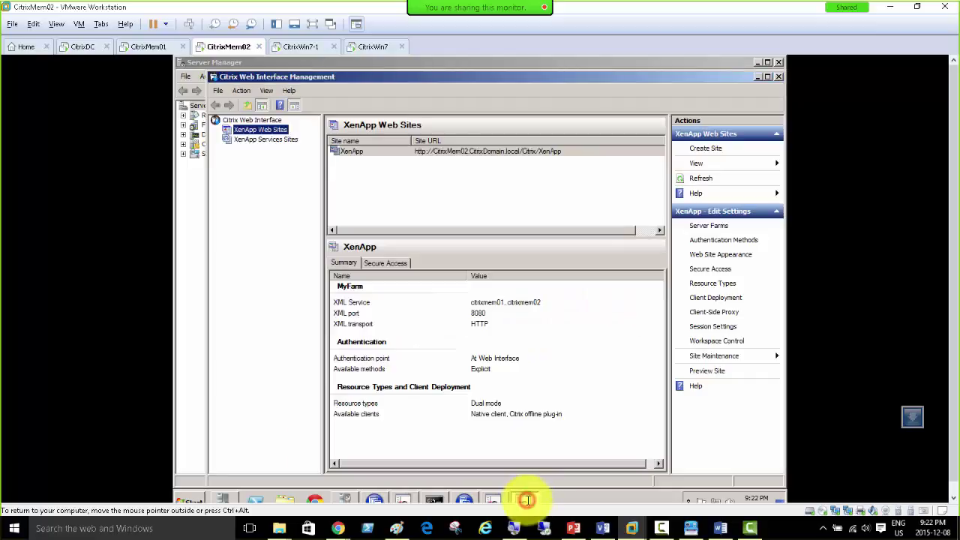
{"action": "left_click", "coordinate": [758, 77]}
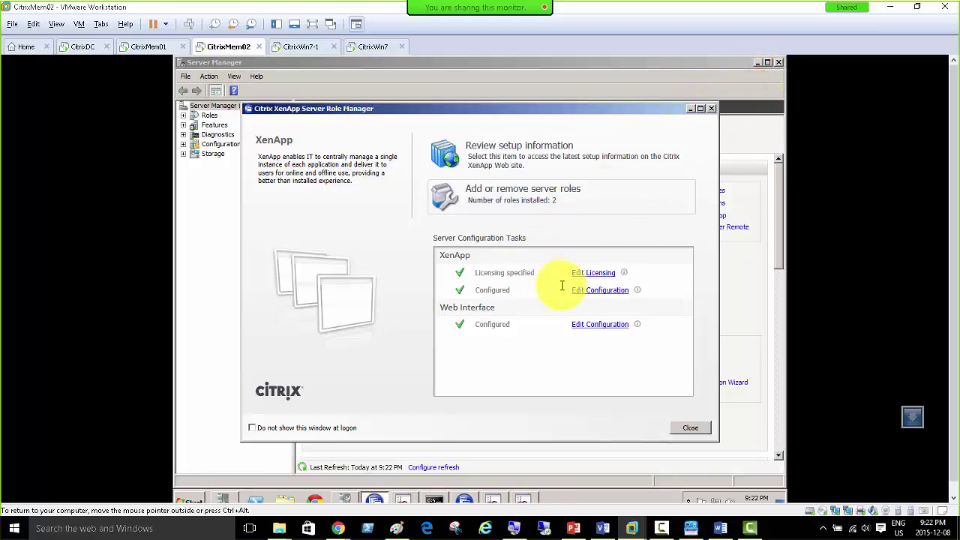
{"action": "left_click", "coordinate": [143, 46]}
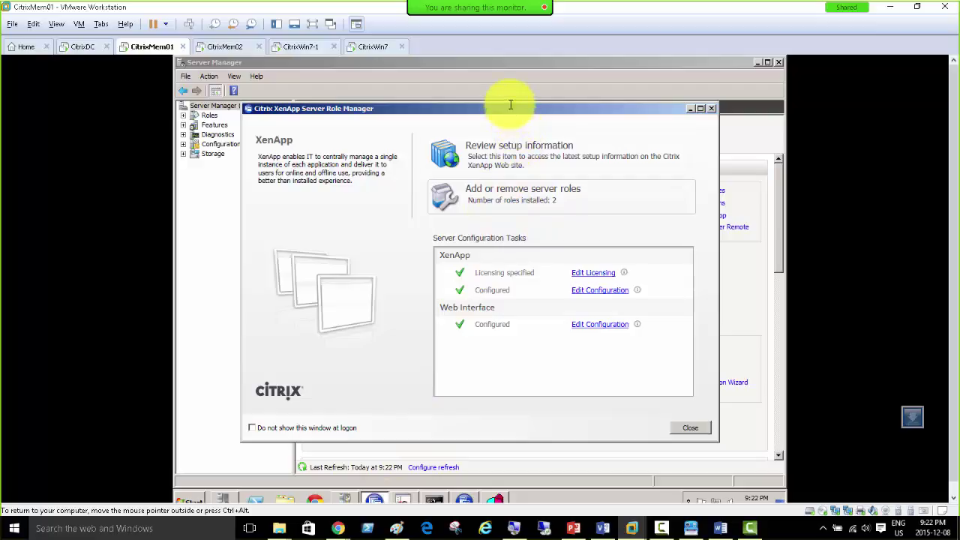
{"action": "left_click", "coordinate": [507, 197]}
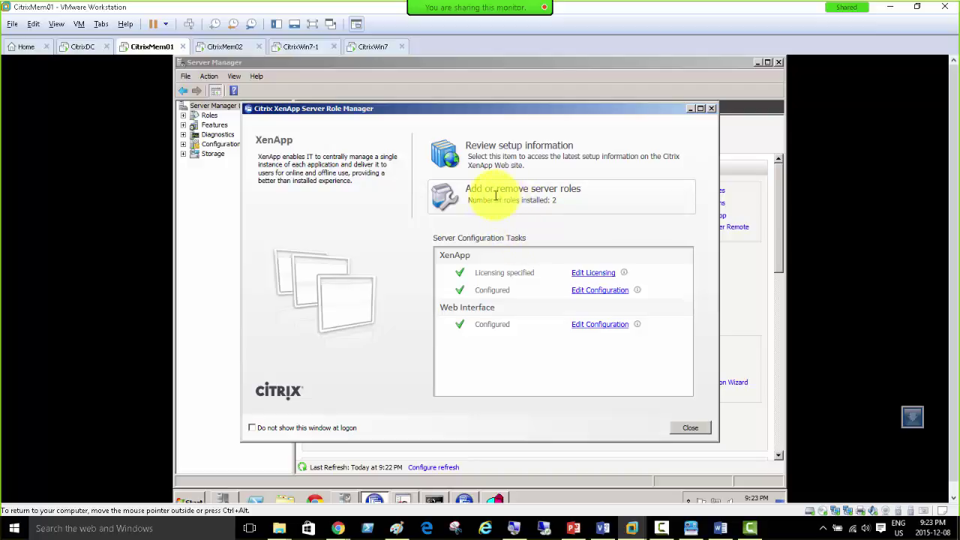
{"action": "left_click", "coordinate": [221, 47]}
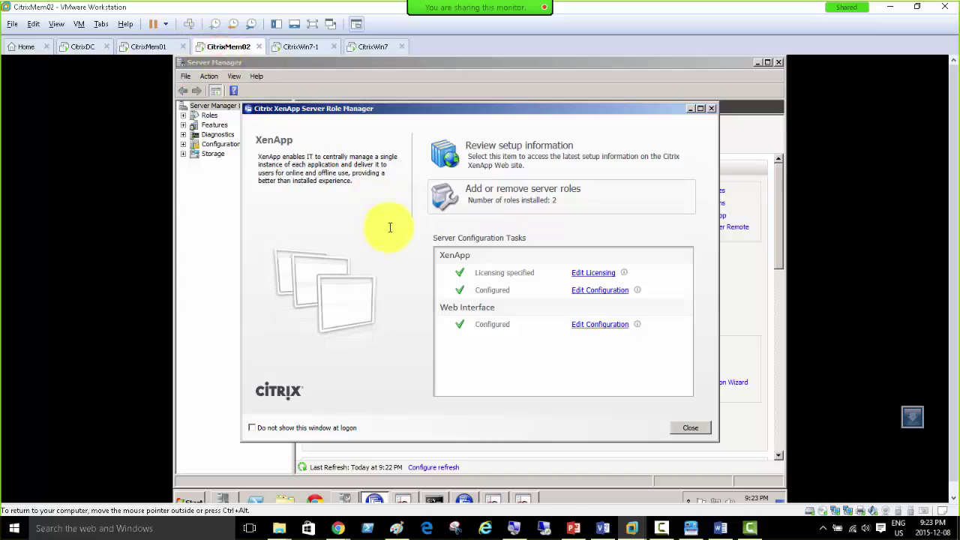
{"action": "left_click", "coordinate": [402, 501]}
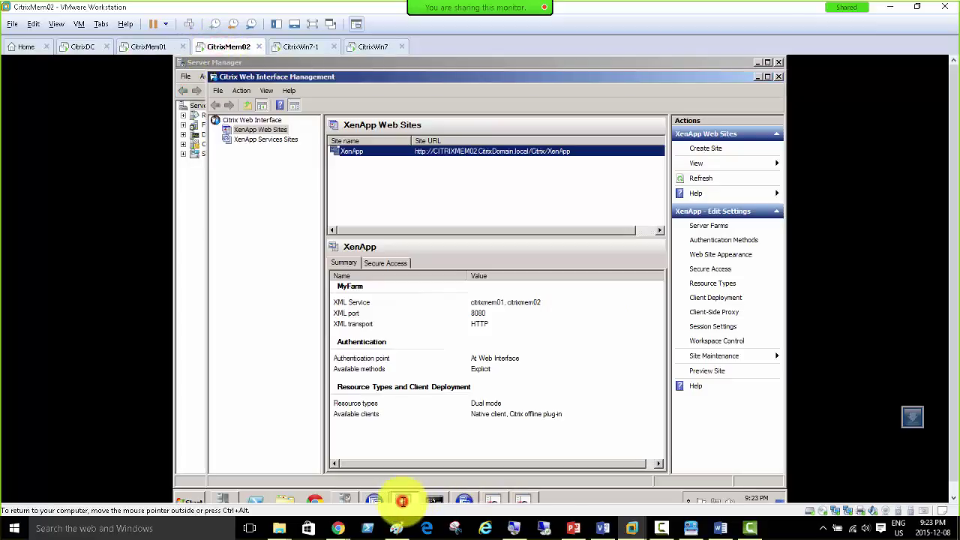
{"action": "left_click", "coordinate": [778, 77]}
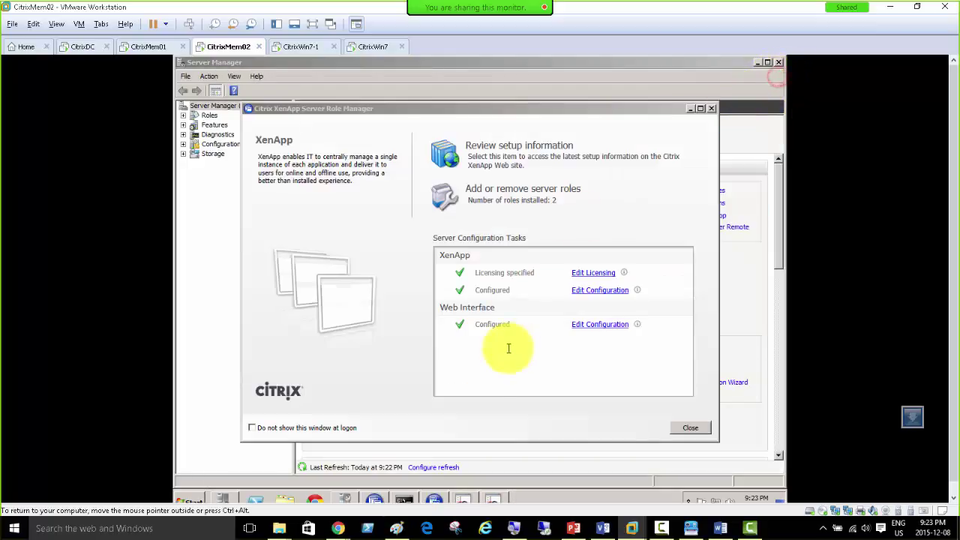
{"action": "left_click", "coordinate": [460, 500]}
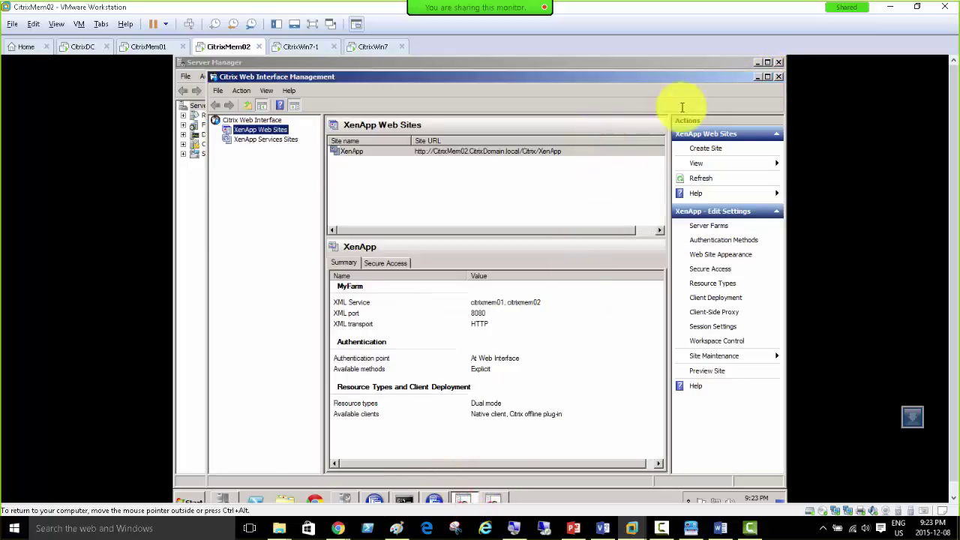
{"action": "left_click", "coordinate": [779, 75]}
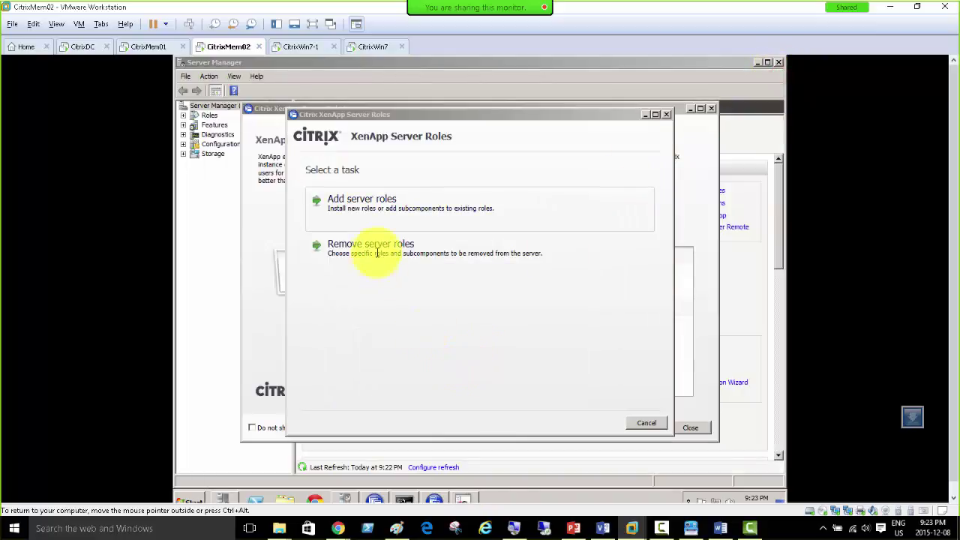
Step: Start adding server roles and view the Platinum Edition role page
{"action": "left_click", "coordinate": [351, 201]}
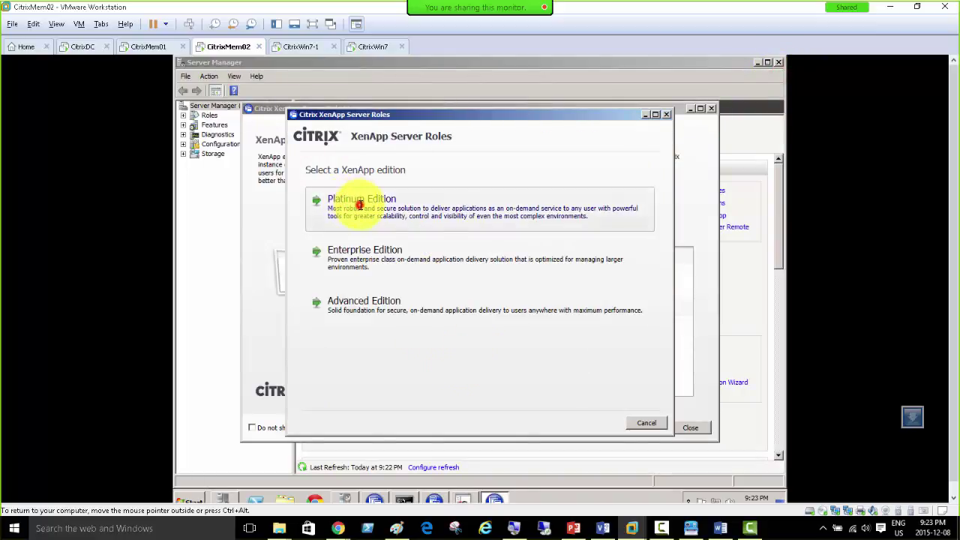
{"action": "left_click", "coordinate": [360, 204]}
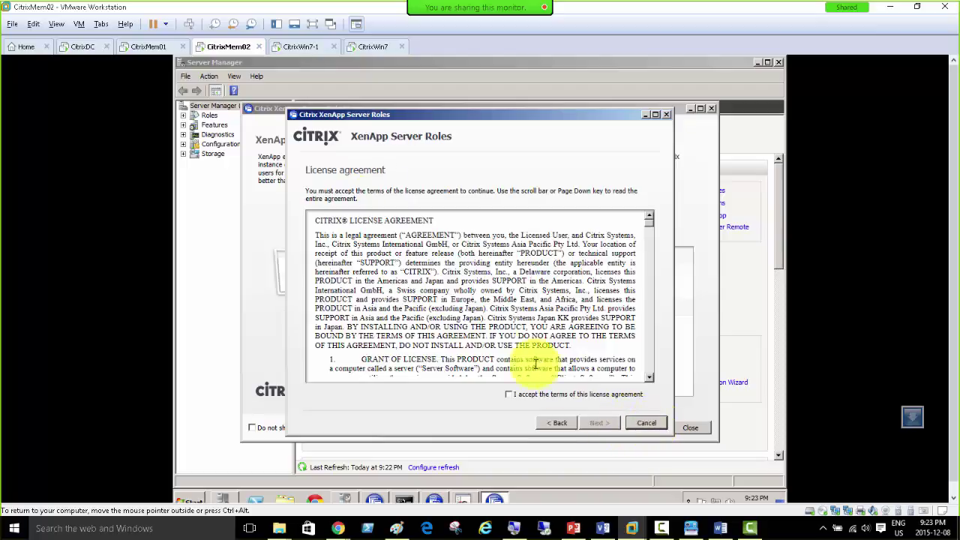
{"action": "left_click", "coordinate": [532, 393]}
{"action": "left_click", "coordinate": [589, 423]}
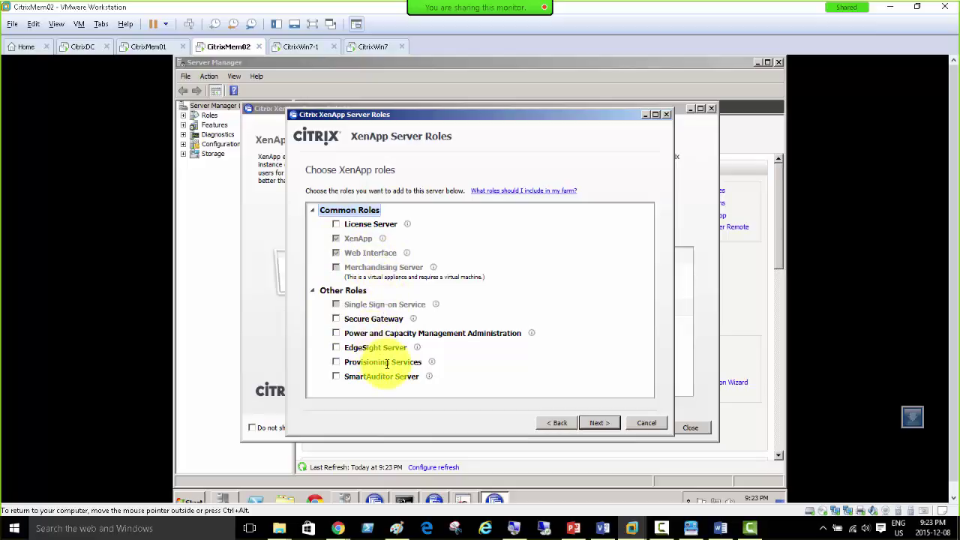
{"action": "key", "text": "Return"}
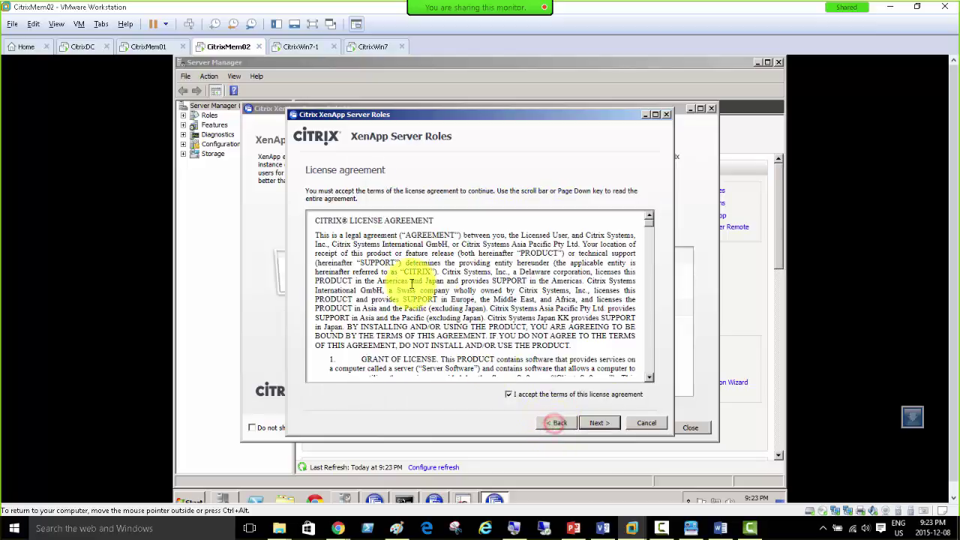
{"action": "left_click", "coordinate": [547, 422]}
Step: Review the Enterprise Edition role choices, then return to the edition choice
{"action": "left_click", "coordinate": [343, 250]}
{"action": "key", "text": "Return"}
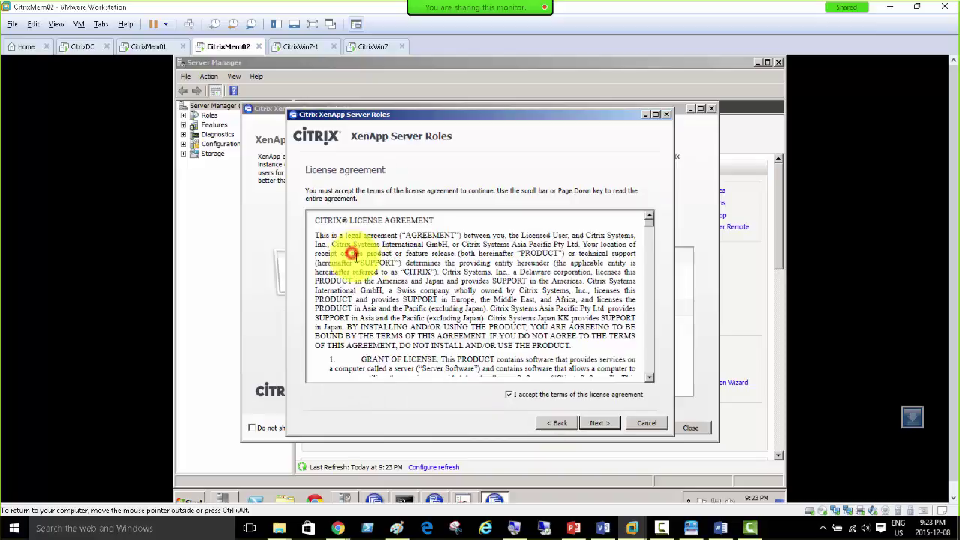
{"action": "left_click", "coordinate": [594, 423]}
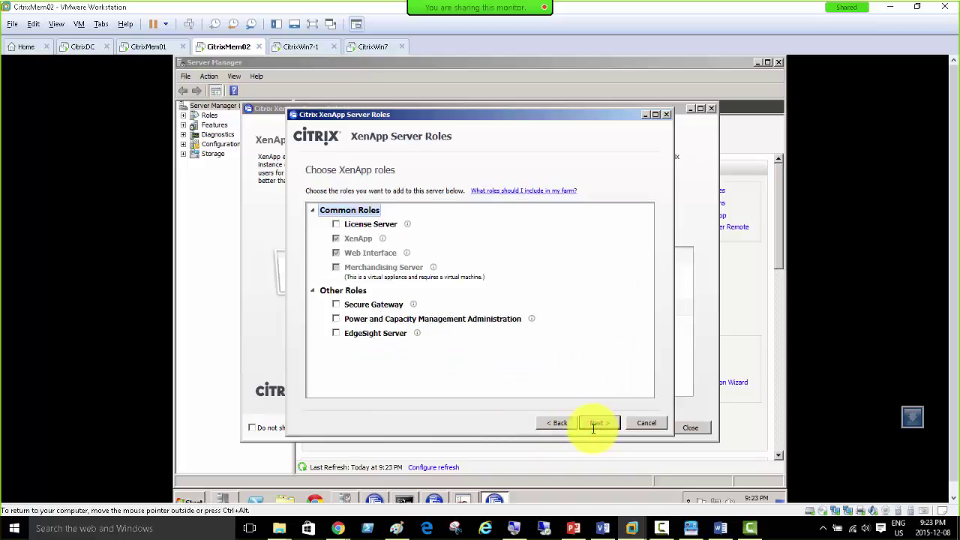
{"action": "left_click", "coordinate": [559, 423]}
{"action": "left_click", "coordinate": [557, 424]}
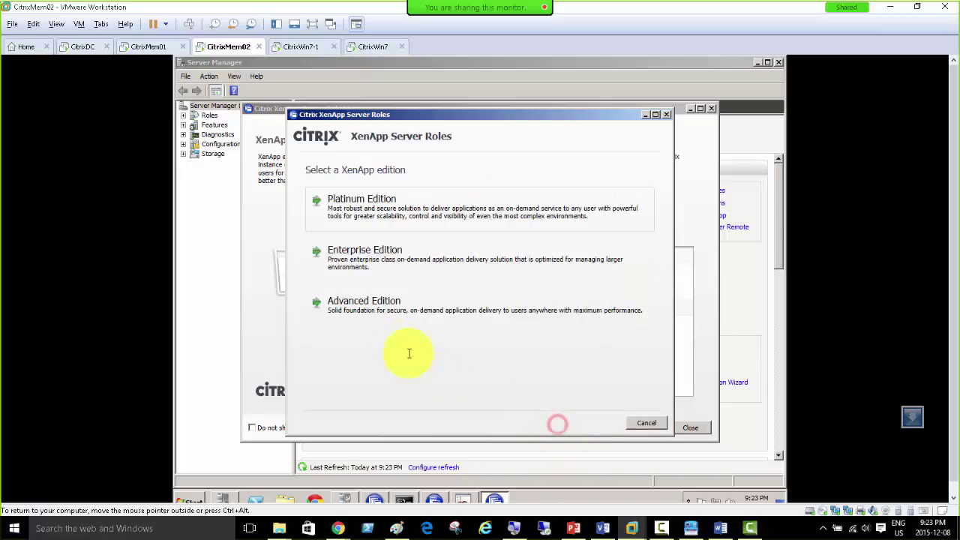
Step: View the Advanced Edition role choices, then cancel the roles wizard and confirm
{"action": "left_click", "coordinate": [346, 303]}
{"action": "left_click", "coordinate": [588, 424]}
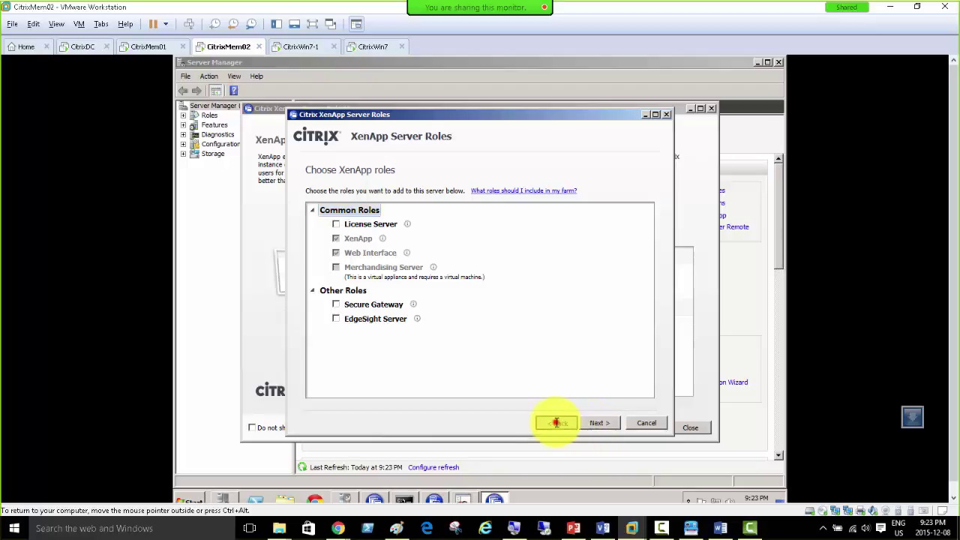
{"action": "left_click", "coordinate": [554, 422]}
{"action": "left_click", "coordinate": [556, 423]}
{"action": "left_click", "coordinate": [647, 422]}
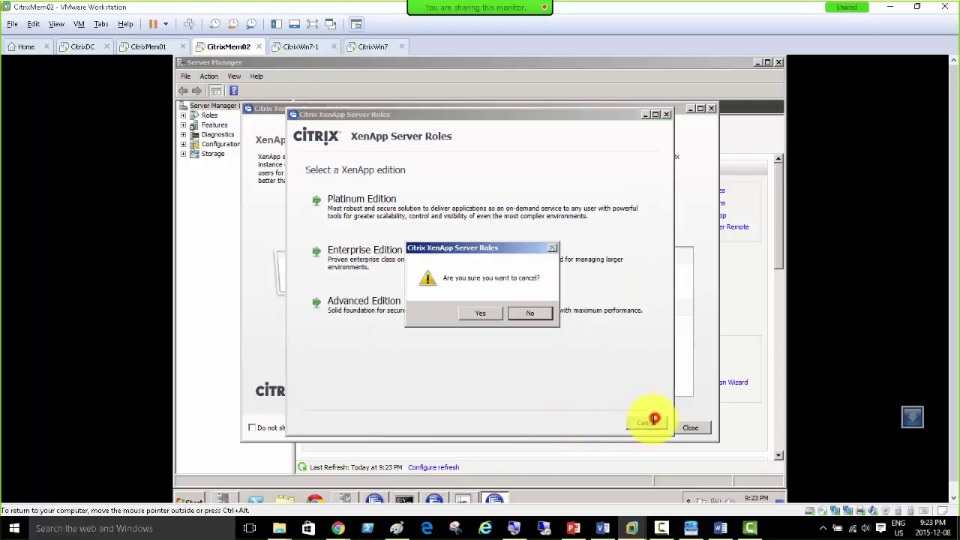
{"action": "left_click", "coordinate": [480, 315]}
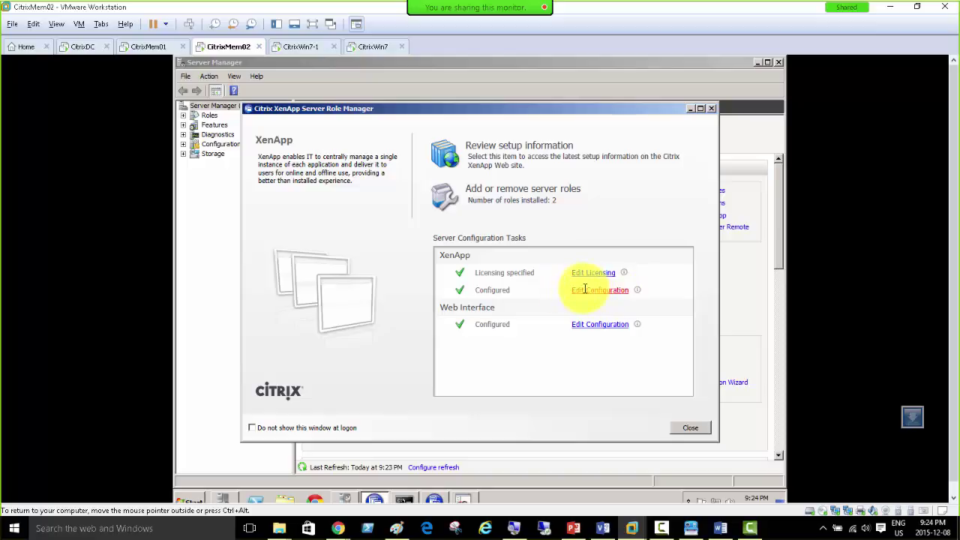
Step: Open the XenApp configuration tasks and choose removing CitrixMem02 from the current farm
{"action": "left_click", "coordinate": [132, 46]}
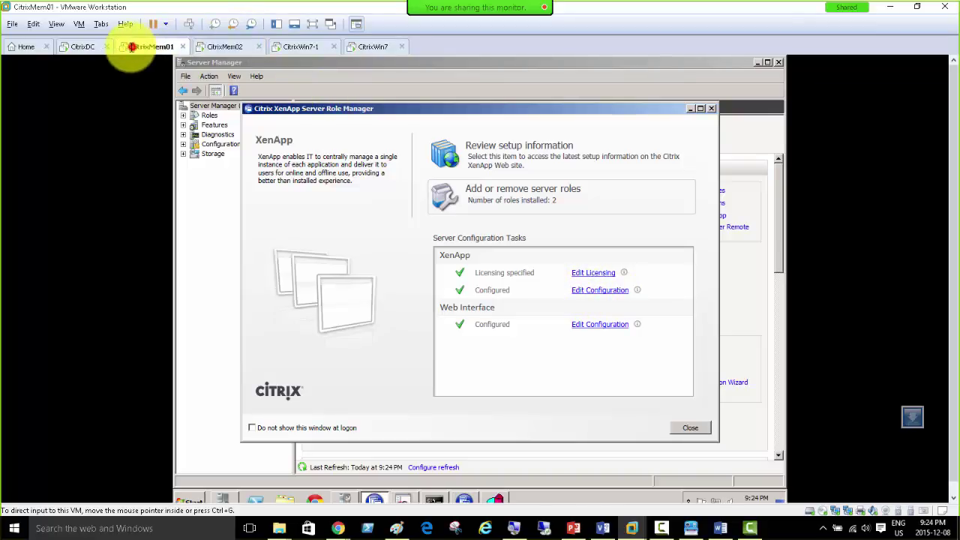
{"action": "left_click", "coordinate": [585, 290]}
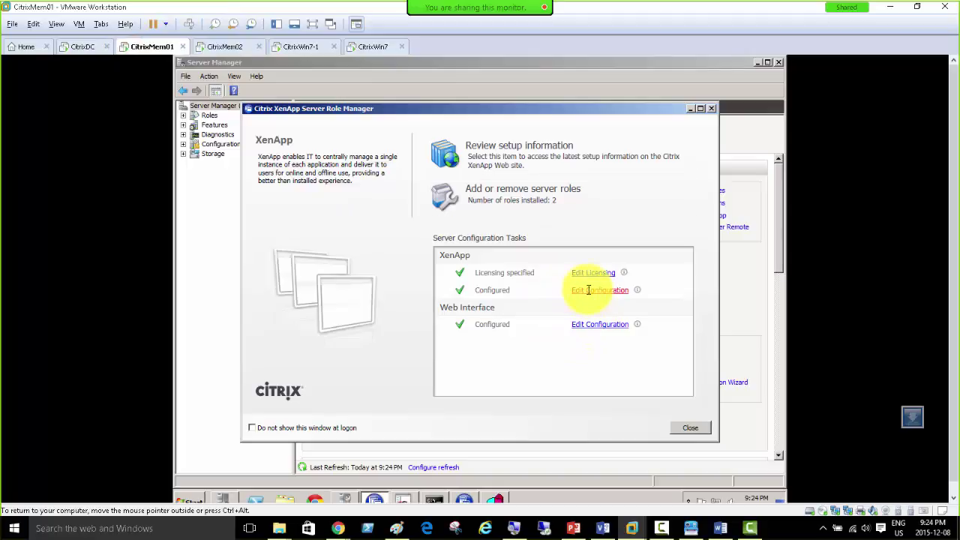
{"action": "left_click", "coordinate": [214, 45]}
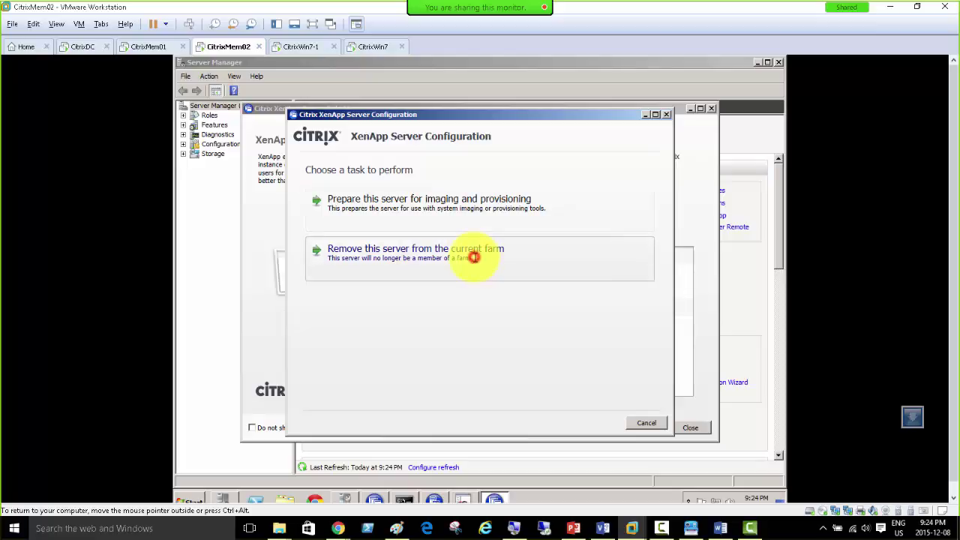
{"action": "left_click", "coordinate": [472, 255]}
Step: Apply and complete removing CitrixMem02 from the current farm
{"action": "left_click", "coordinate": [594, 424]}
{"action": "left_click", "coordinate": [593, 426]}
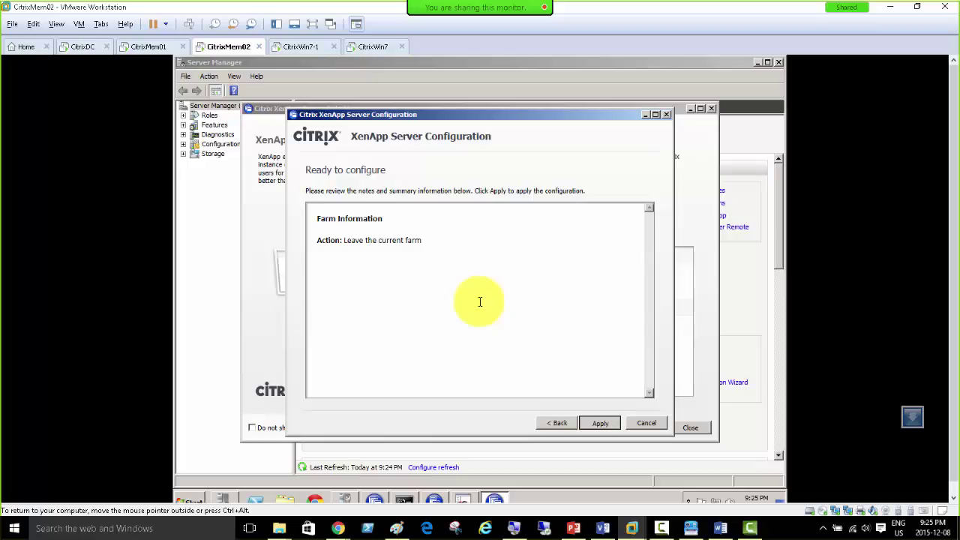
{"action": "key", "text": "Return"}
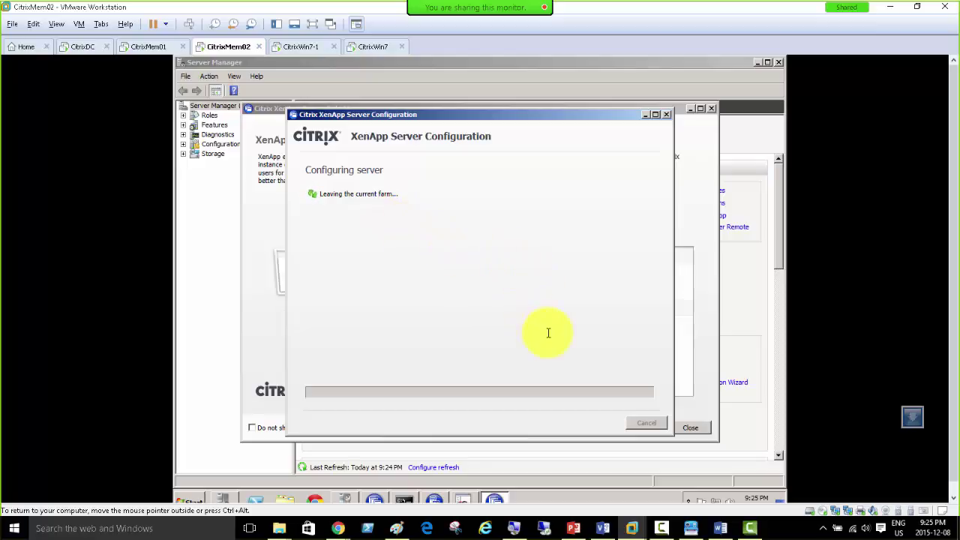
{"action": "left_click", "coordinate": [147, 47]}
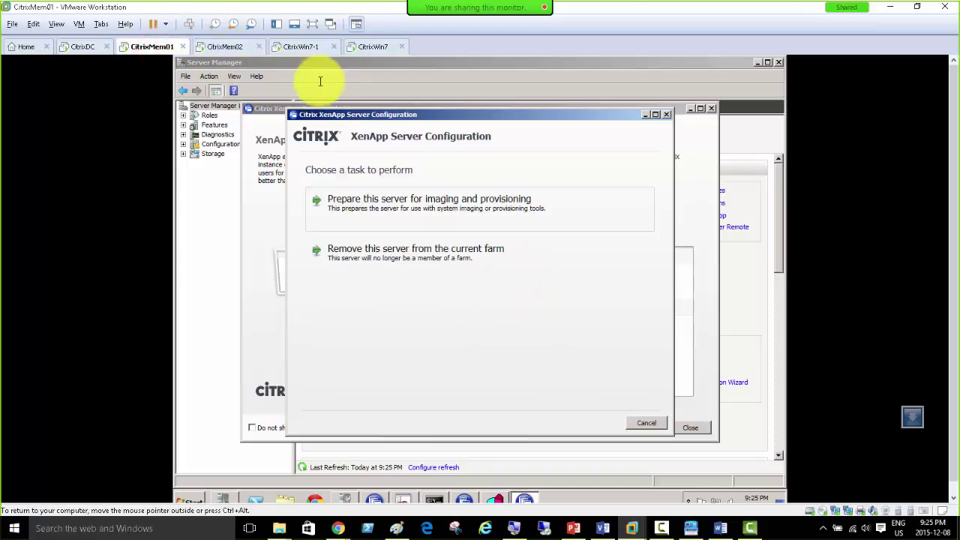
{"action": "left_click", "coordinate": [216, 47]}
{"action": "left_click", "coordinate": [607, 422]}
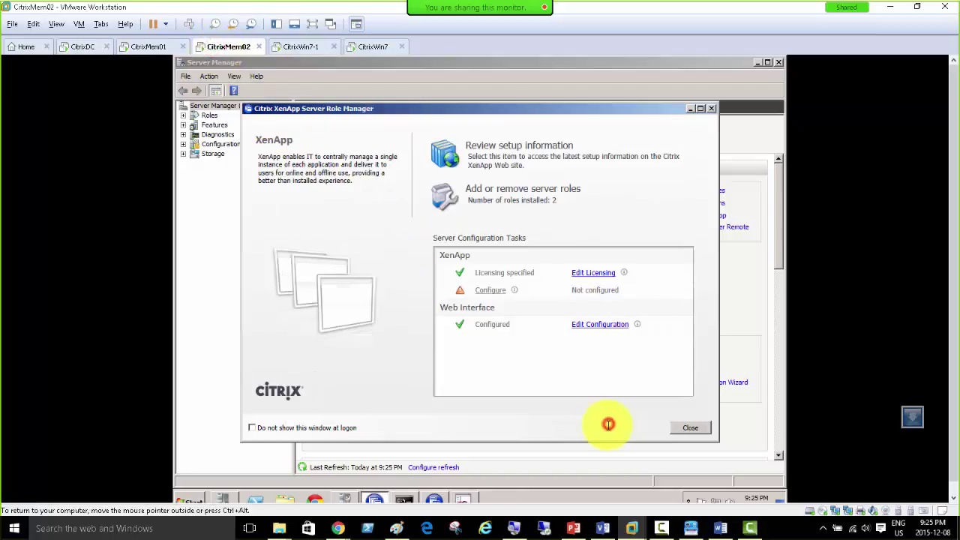
{"action": "left_click", "coordinate": [561, 373]}
{"action": "left_click", "coordinate": [490, 290]}
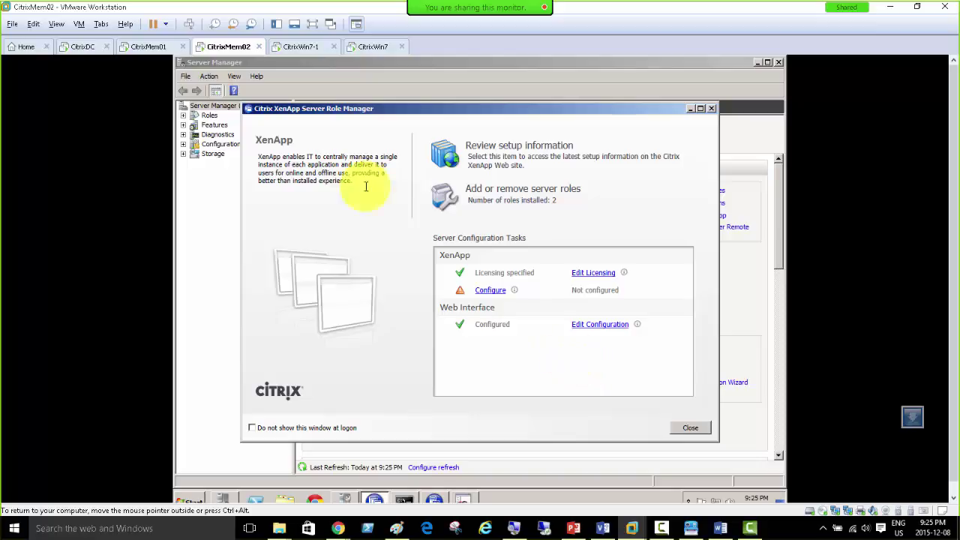
Step: On CitrixMem01, cancel configuration tasks and open the XenApp site's options in Web Interface Management
{"action": "left_click", "coordinate": [142, 46]}
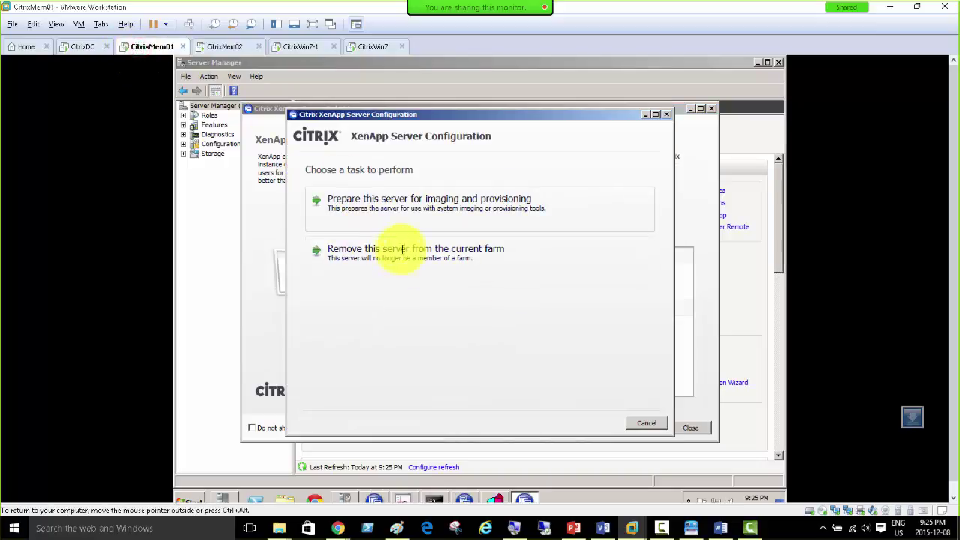
{"action": "left_click", "coordinate": [645, 422]}
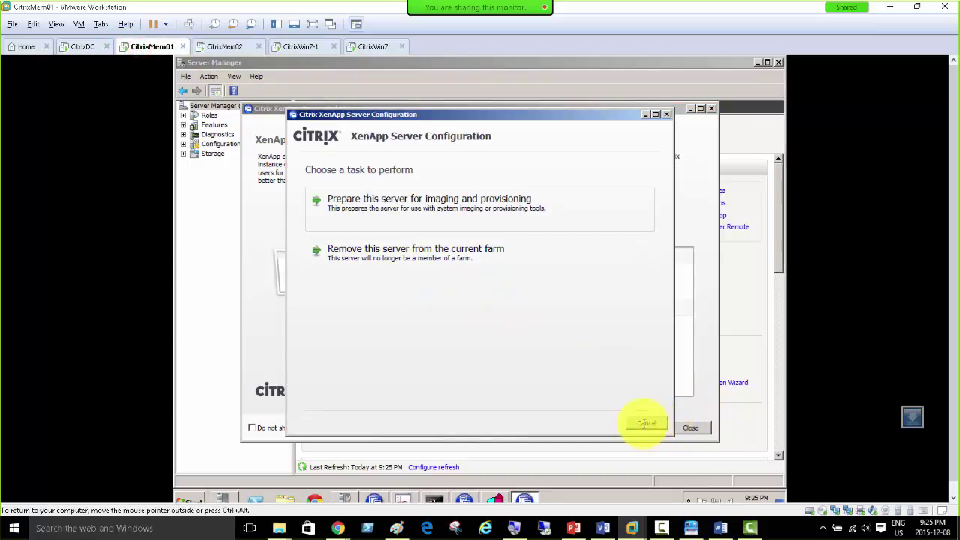
{"action": "left_click", "coordinate": [589, 323]}
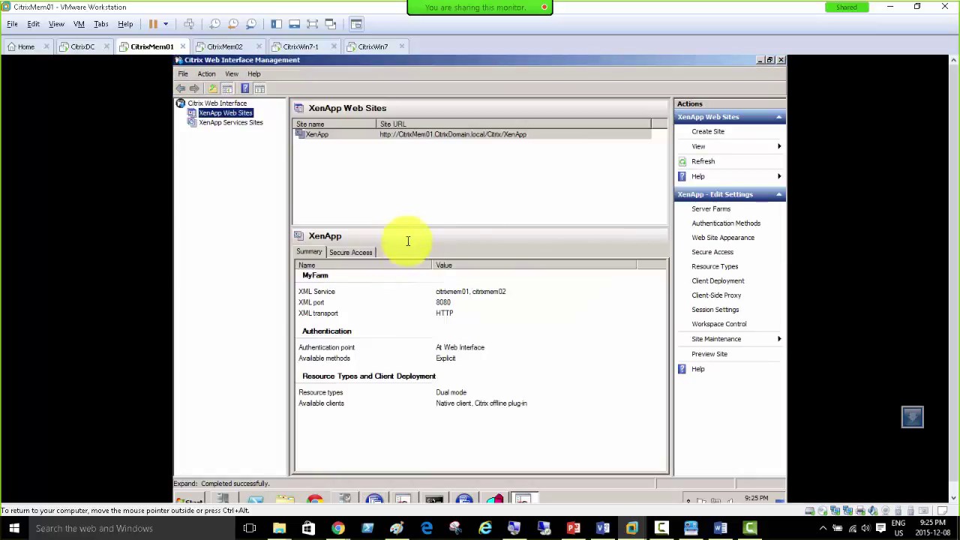
{"action": "left_click", "coordinate": [226, 114]}
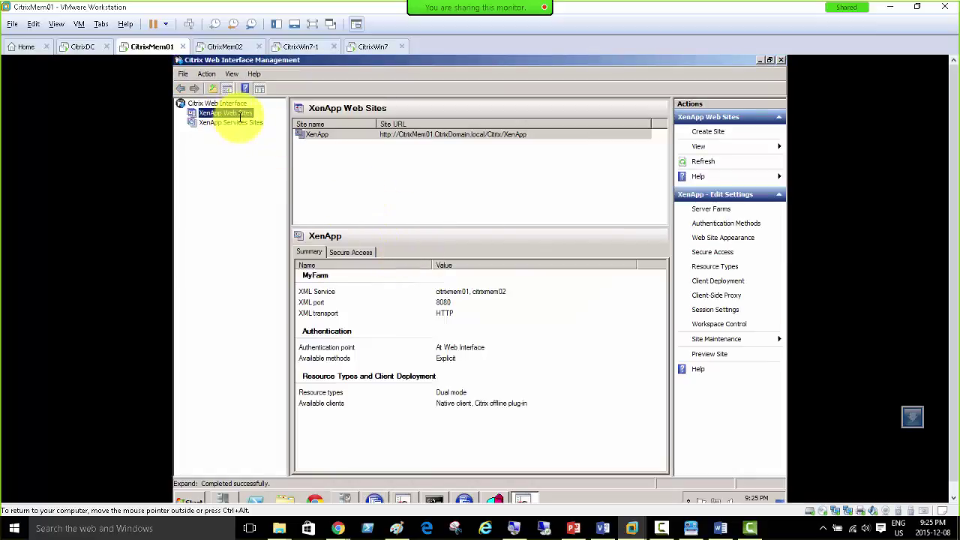
{"action": "right_click", "coordinate": [373, 135]}
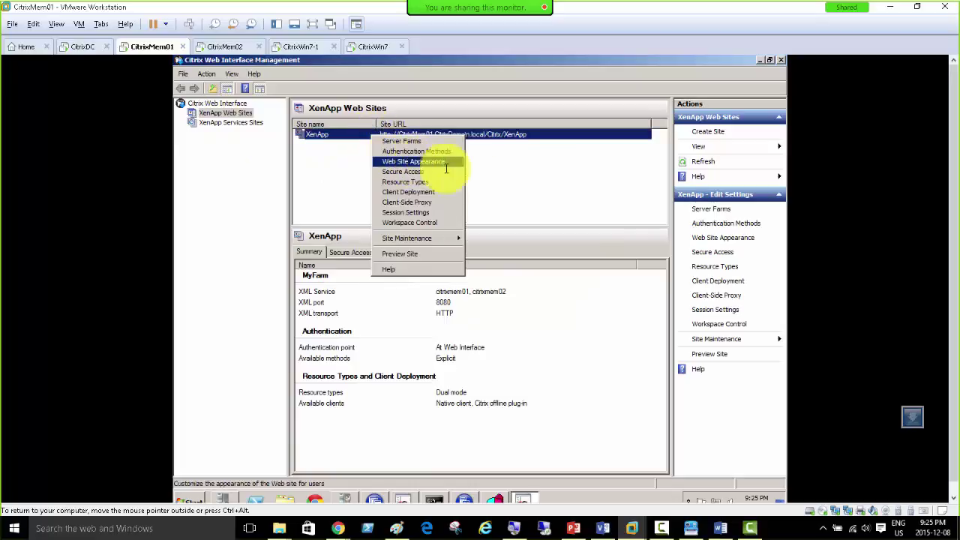
{"action": "left_click", "coordinate": [228, 47]}
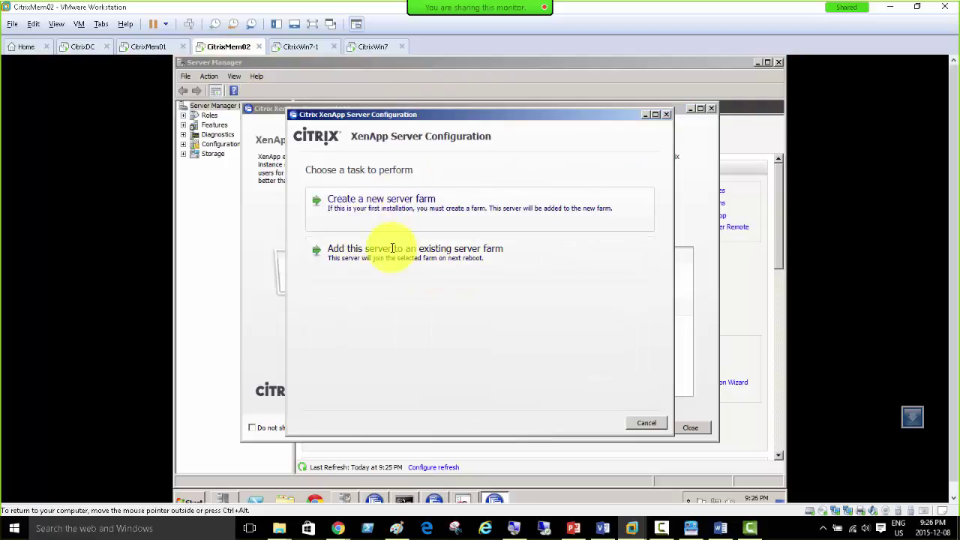
Step: Join the existing farm via CITRIXMEM01's SQL Express database and test the connection with administrator credentials
{"action": "left_click", "coordinate": [393, 249]}
{"action": "left_click", "coordinate": [432, 222]}
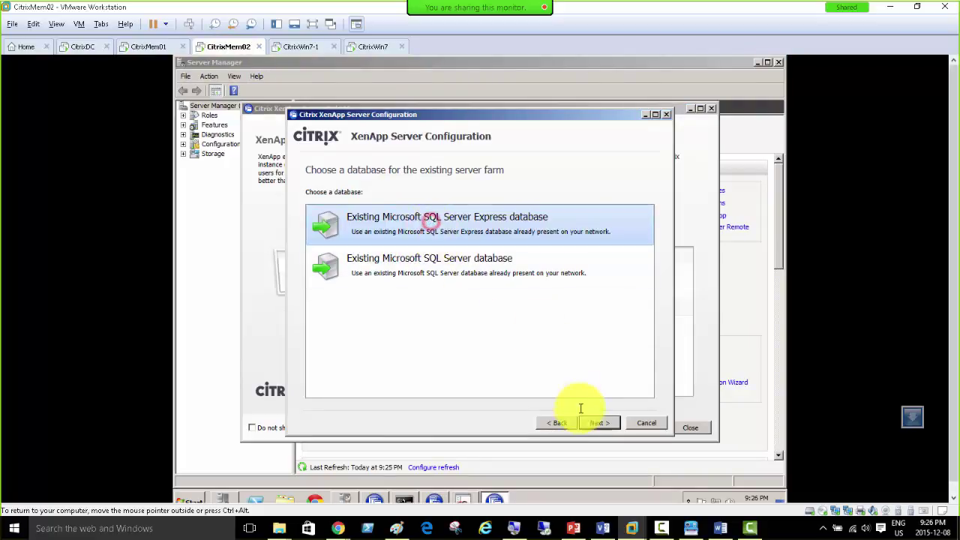
{"action": "left_click", "coordinate": [600, 422]}
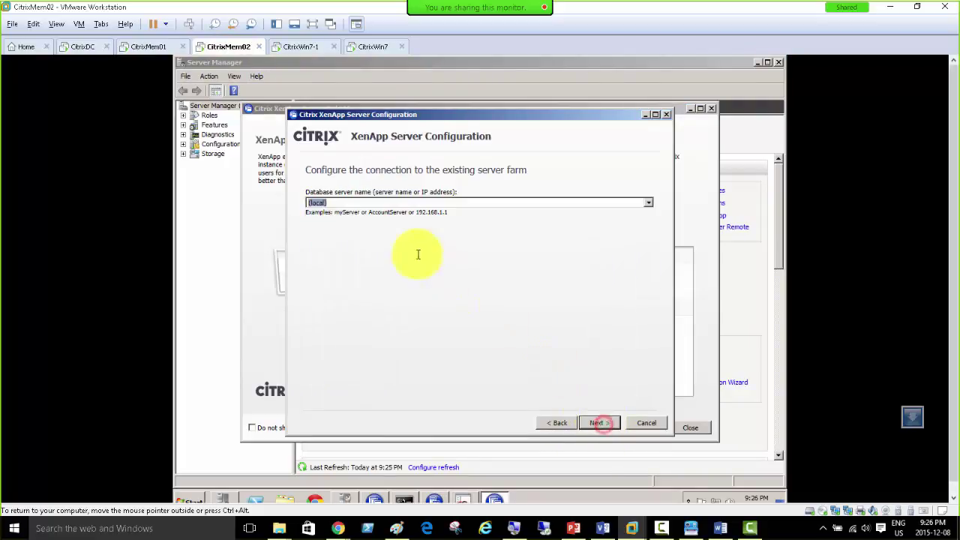
{"action": "left_click", "coordinate": [648, 203]}
{"action": "left_click", "coordinate": [456, 213]}
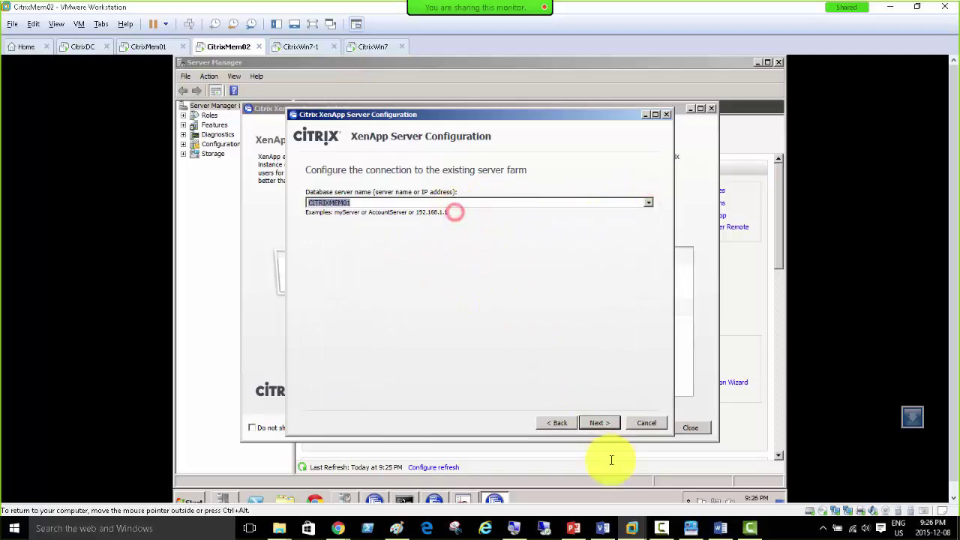
{"action": "left_click", "coordinate": [599, 422]}
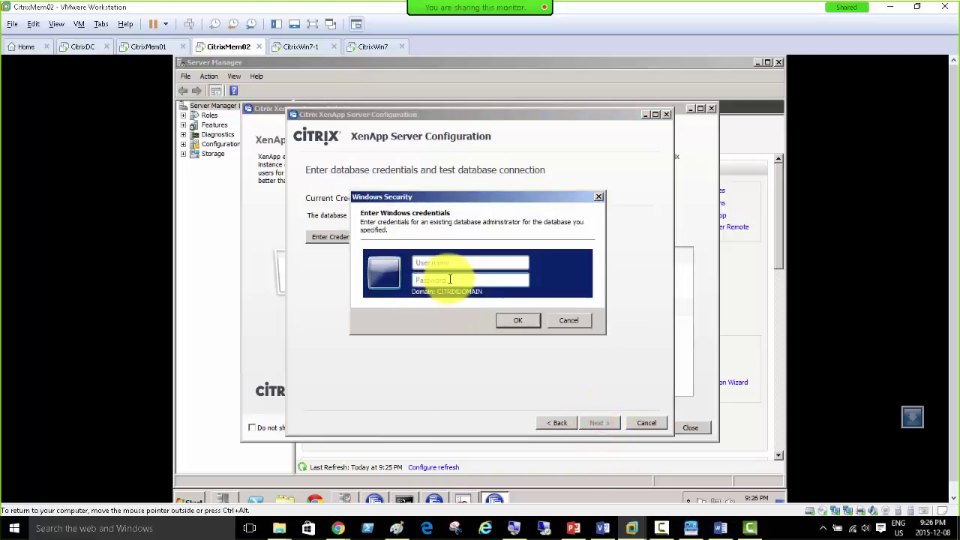
{"action": "type", "text": "administrator"}
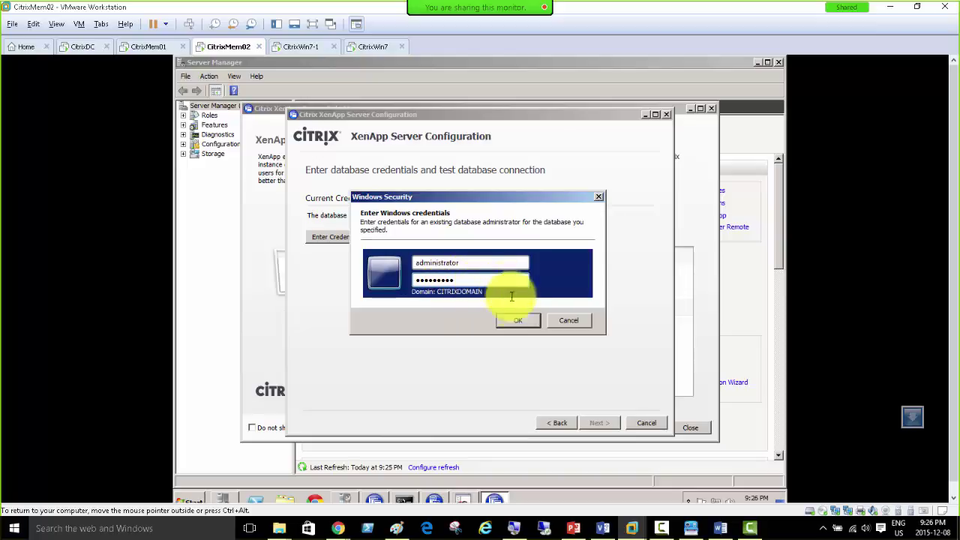
{"action": "left_click", "coordinate": [514, 320]}
{"action": "left_click", "coordinate": [422, 248]}
{"action": "left_click", "coordinate": [524, 313]}
Step: Keep default shadowing, XML Service, Receiver and Remote Desktop settings, then apply the farm join
{"action": "left_click", "coordinate": [594, 422]}
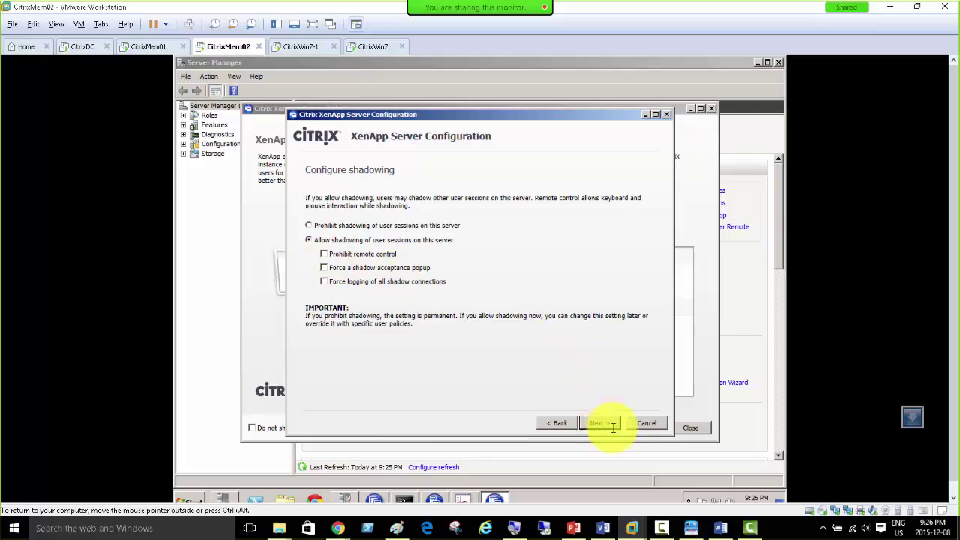
{"action": "left_click", "coordinate": [603, 424]}
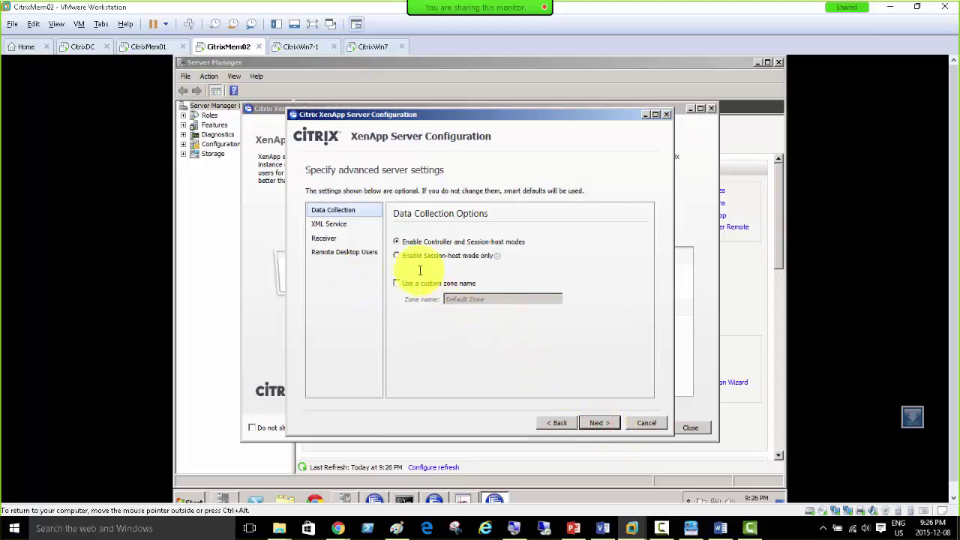
{"action": "left_click", "coordinate": [335, 224]}
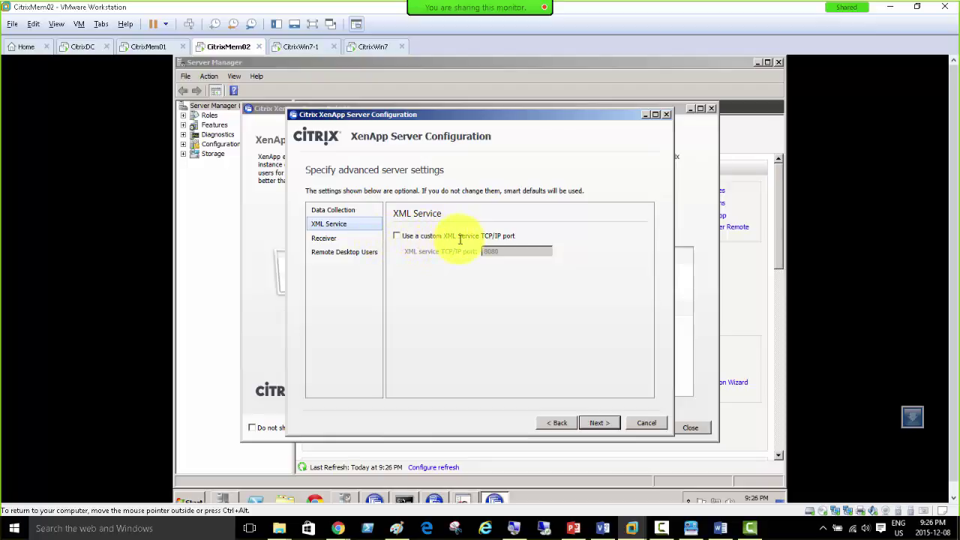
{"action": "left_click", "coordinate": [323, 238]}
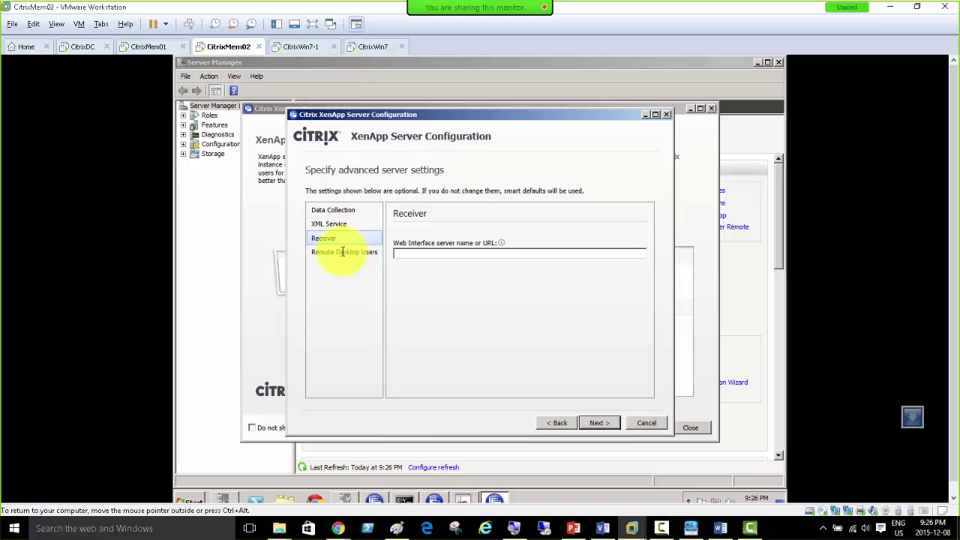
{"action": "left_click", "coordinate": [339, 252]}
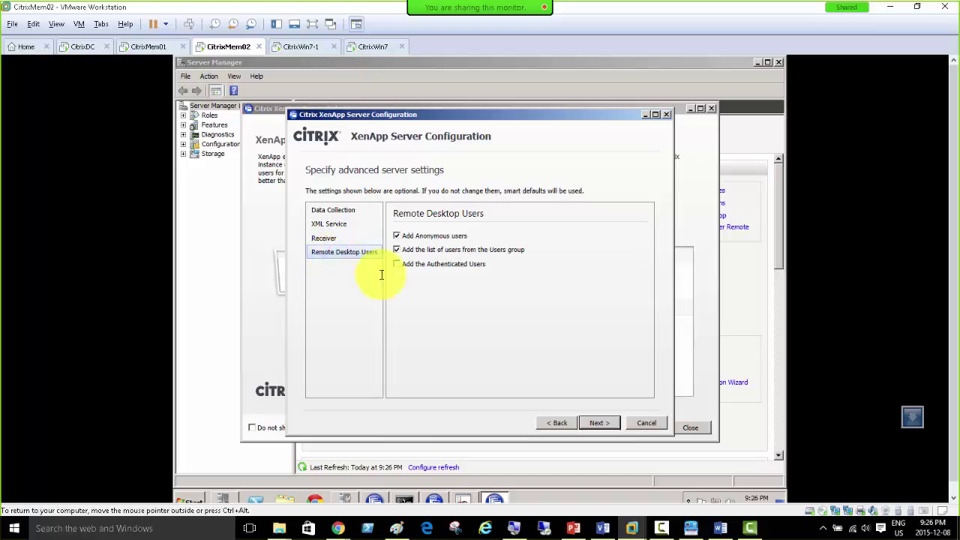
{"action": "left_click", "coordinate": [338, 210]}
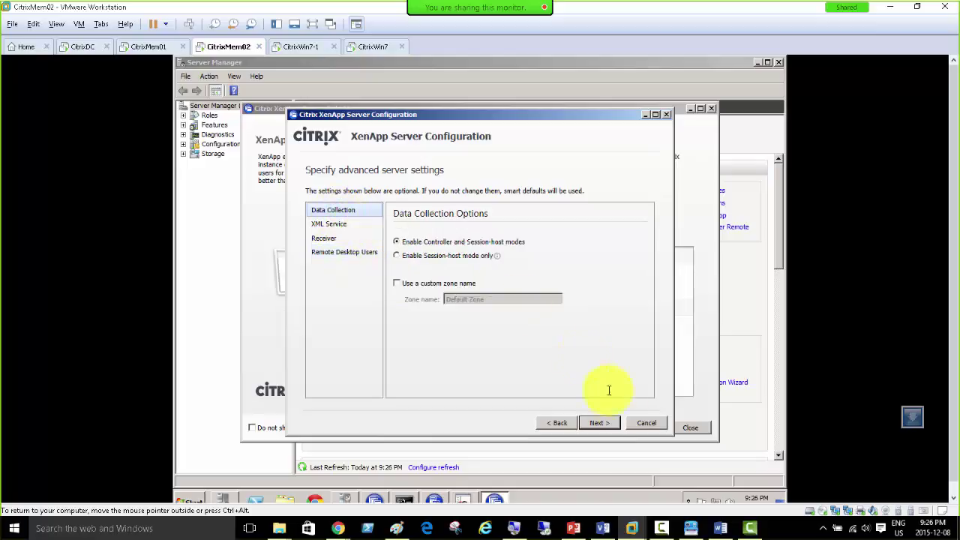
{"action": "left_click", "coordinate": [599, 422]}
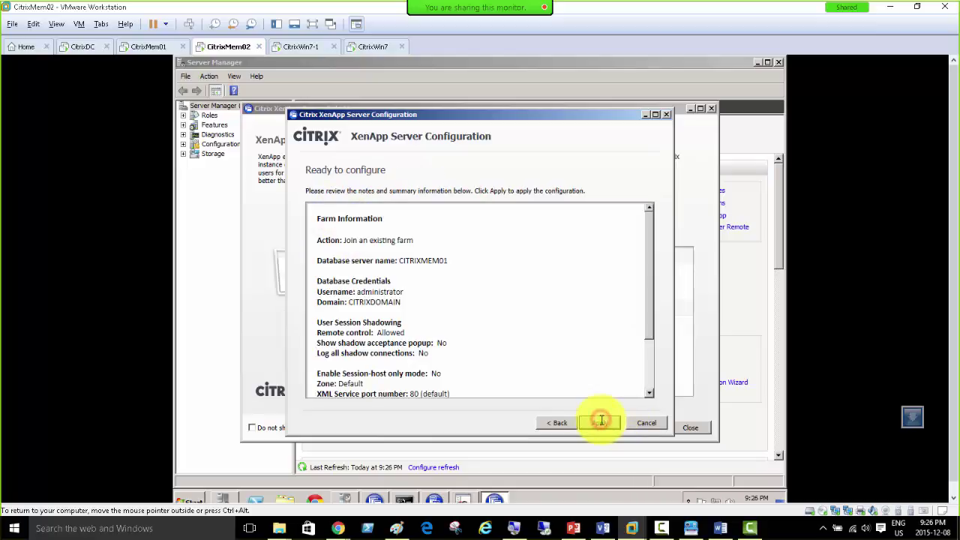
{"action": "left_click", "coordinate": [600, 422]}
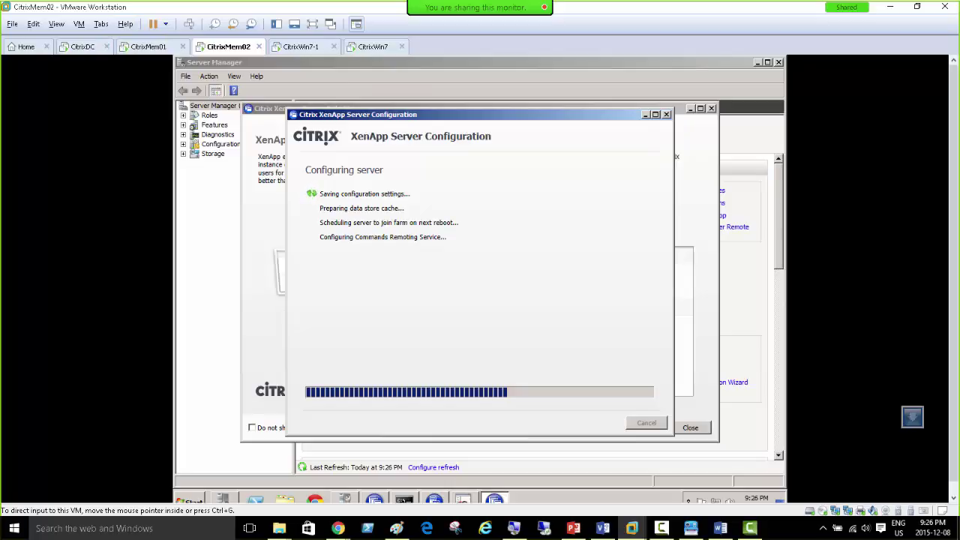
{"action": "key", "text": "alt+Tab"}
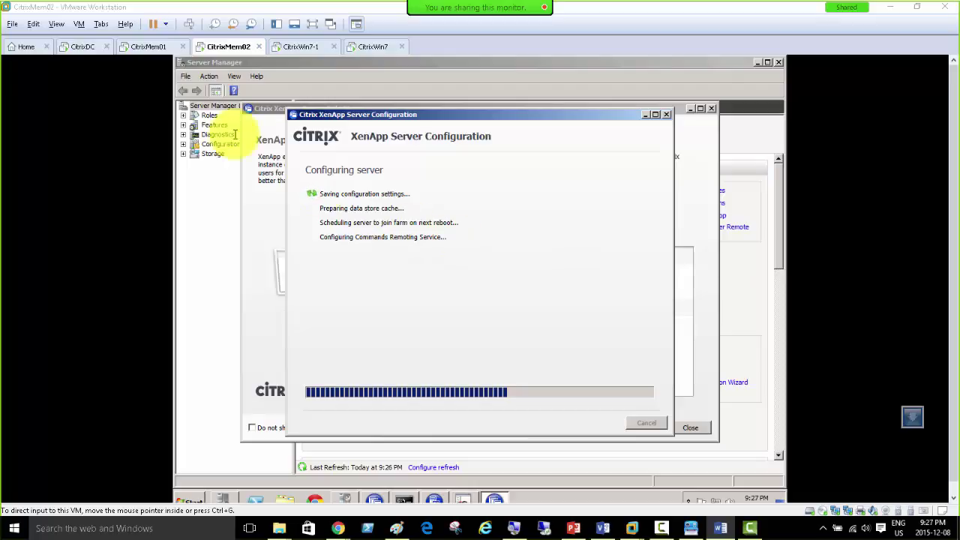
Step: Check which ISO image CitrixMem01's CD/DVD drive uses in its VM settings
{"action": "left_click", "coordinate": [144, 49]}
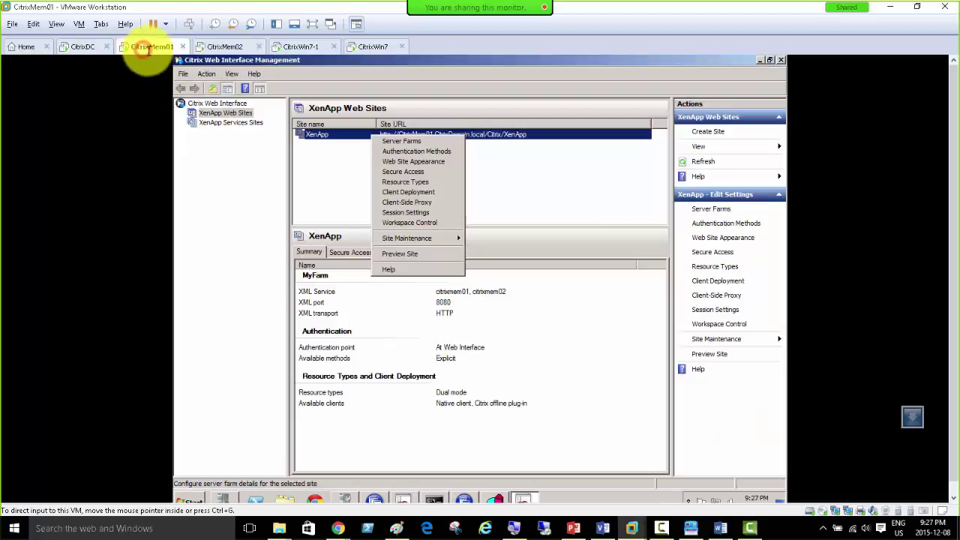
{"action": "right_click", "coordinate": [143, 47]}
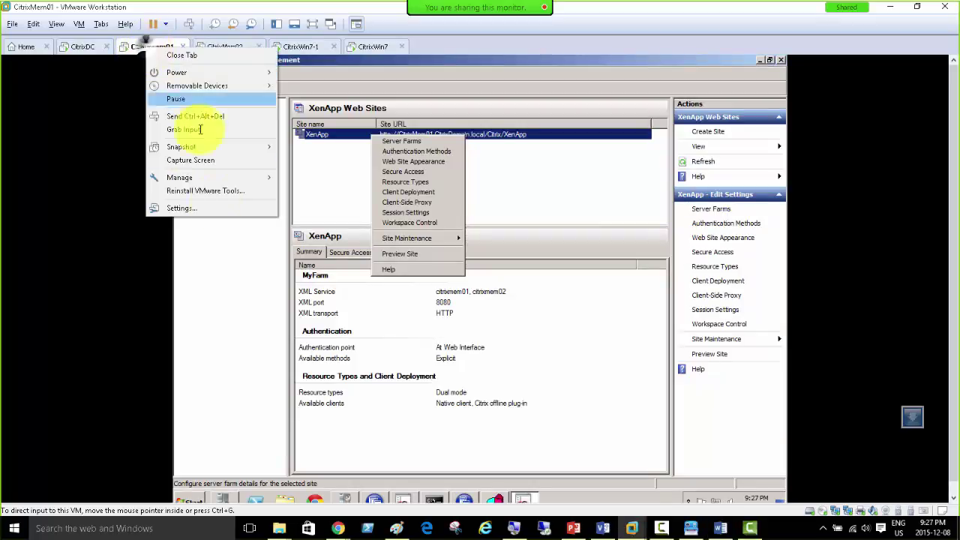
{"action": "left_click", "coordinate": [213, 225]}
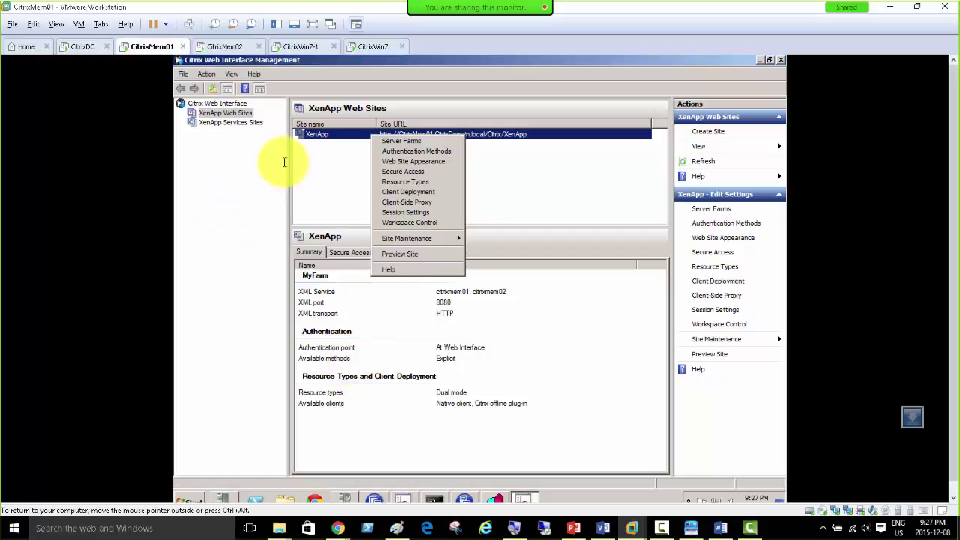
{"action": "key", "text": "ctrl+d"}
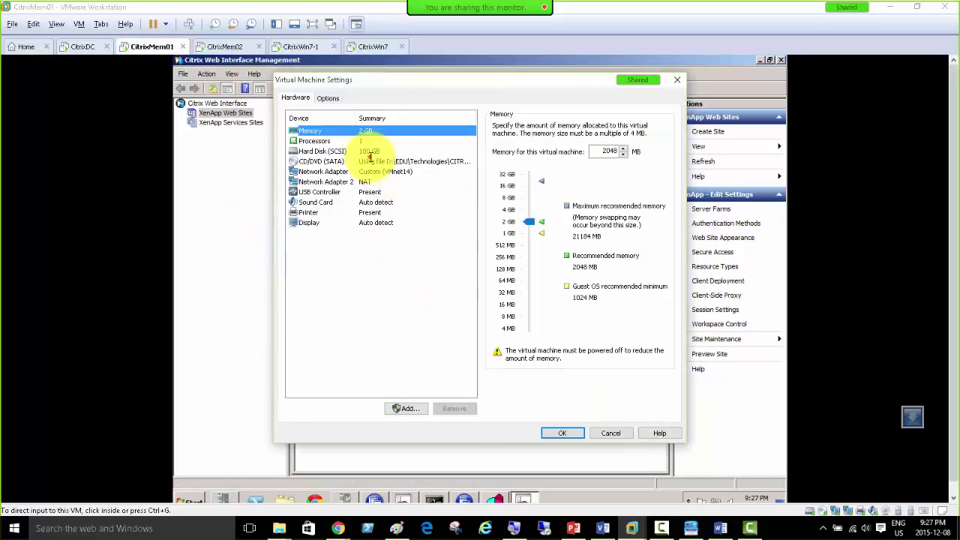
{"action": "left_click", "coordinate": [367, 161]}
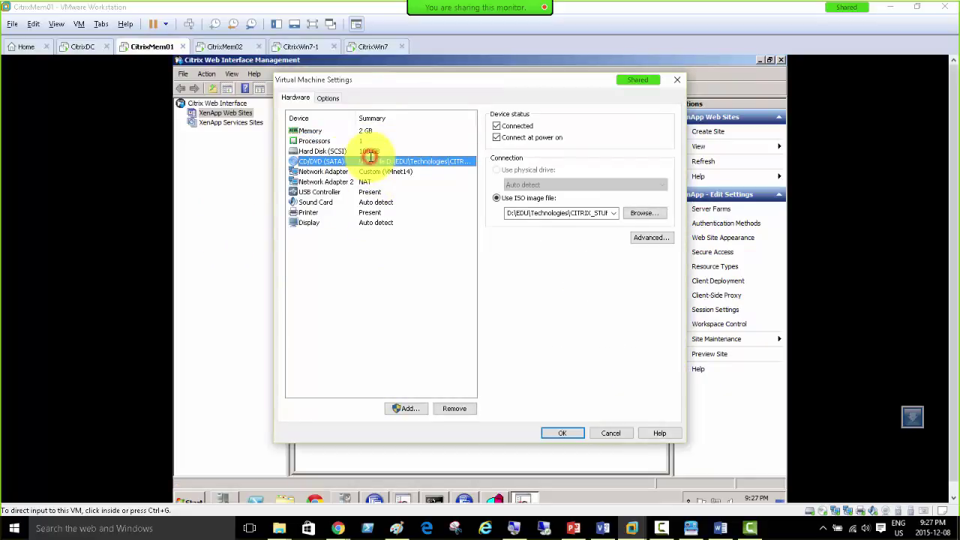
{"action": "left_click", "coordinate": [611, 433]}
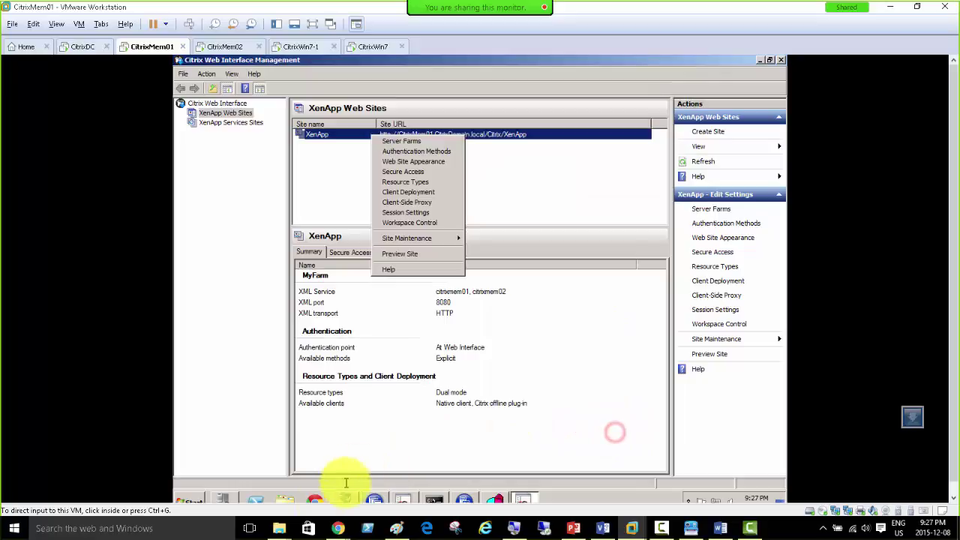
Step: Open the XenApp installation DVD and list the common components for manual installation
{"action": "left_click", "coordinate": [281, 500]}
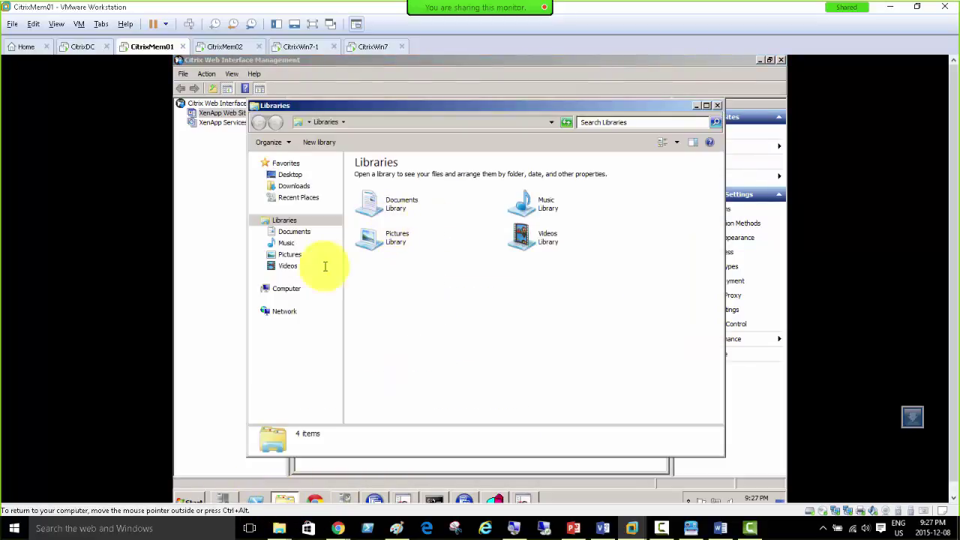
{"action": "left_click", "coordinate": [287, 291]}
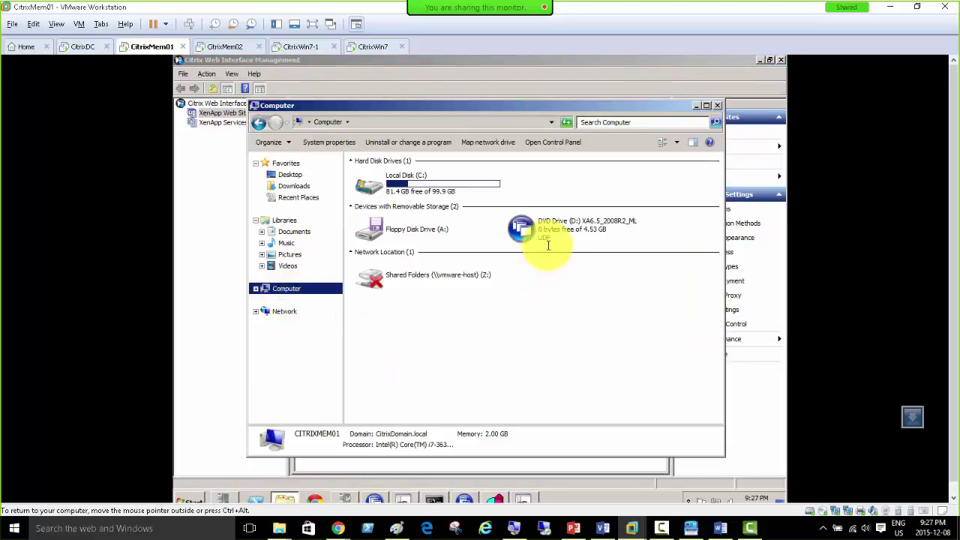
{"action": "left_click", "coordinate": [525, 228]}
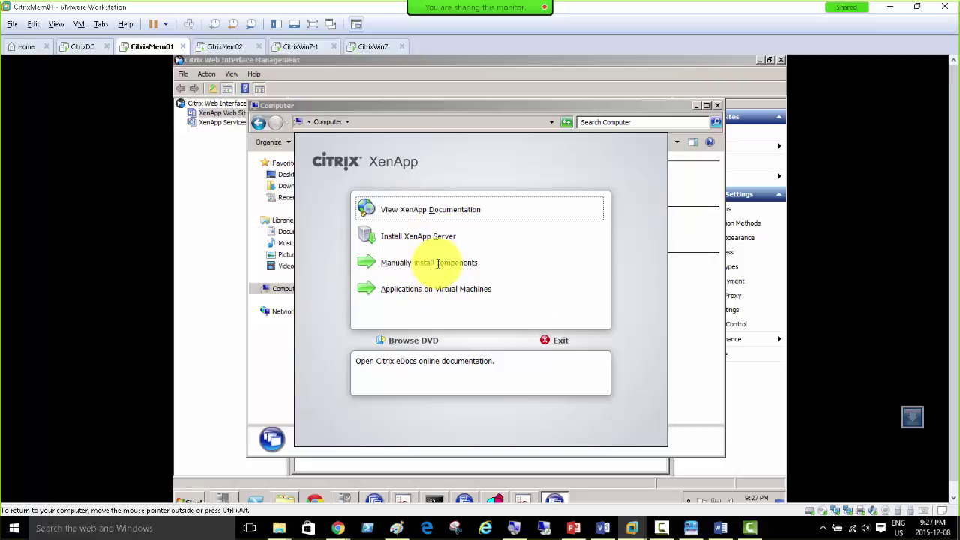
{"action": "left_click", "coordinate": [437, 263]}
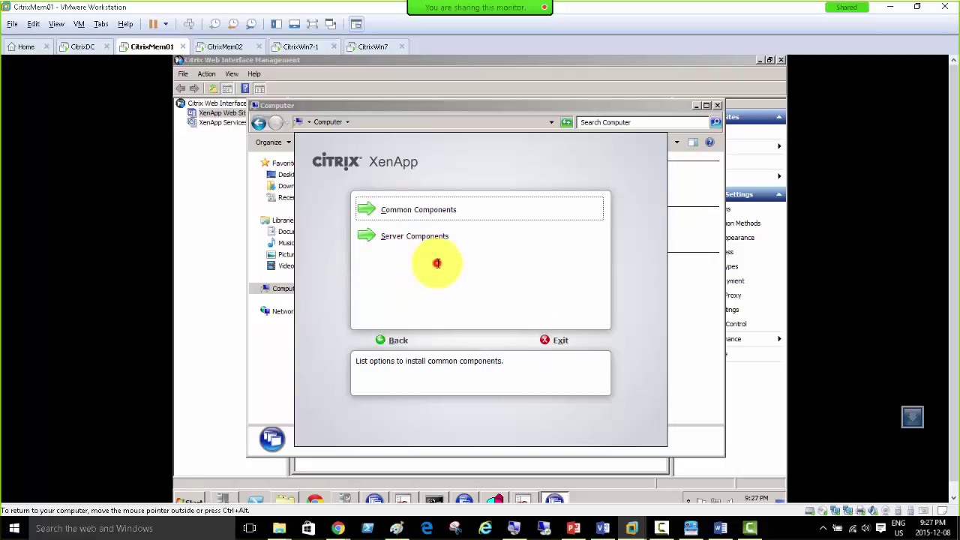
{"action": "left_click", "coordinate": [426, 210]}
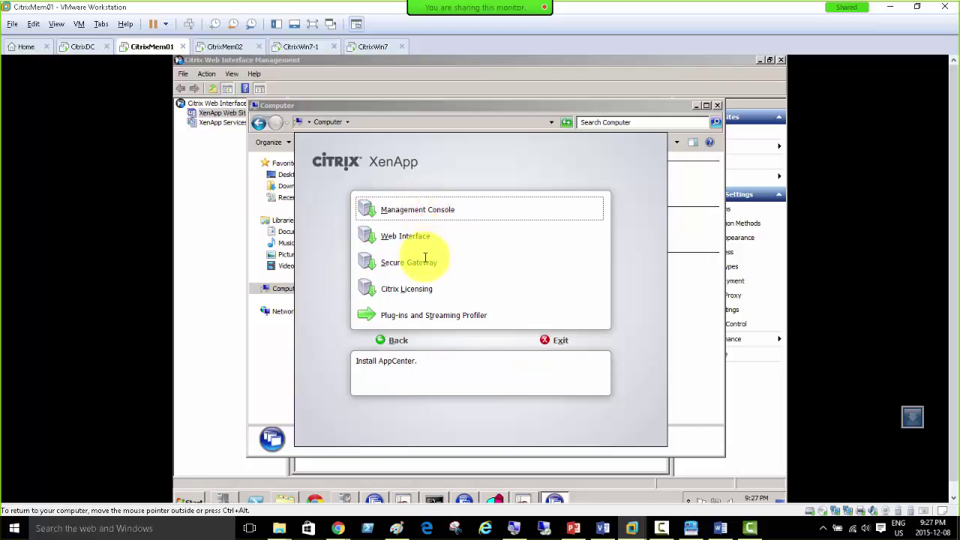
Step: View the server components and additional features, return to the main menu, and close the DVD contents
{"action": "left_click", "coordinate": [391, 340]}
{"action": "left_click", "coordinate": [418, 235]}
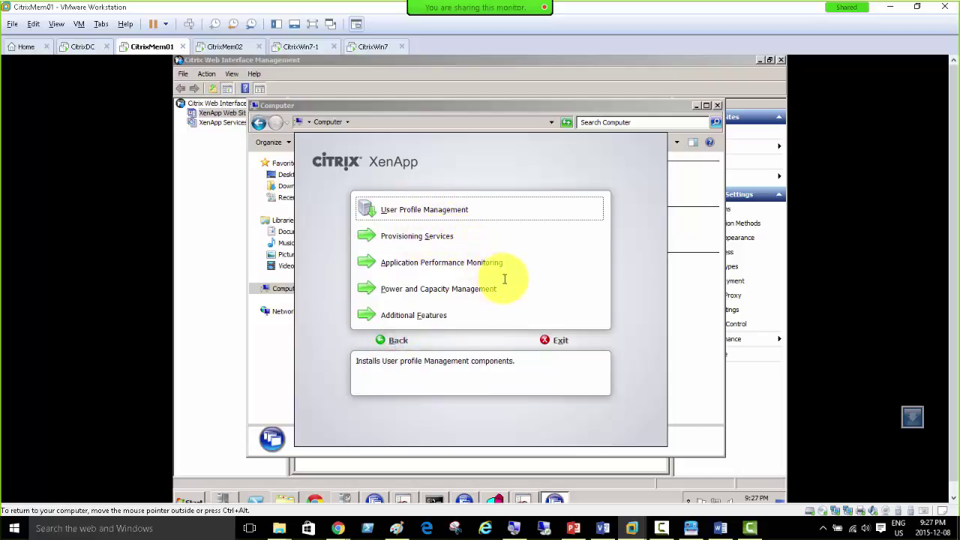
{"action": "left_click", "coordinate": [421, 316]}
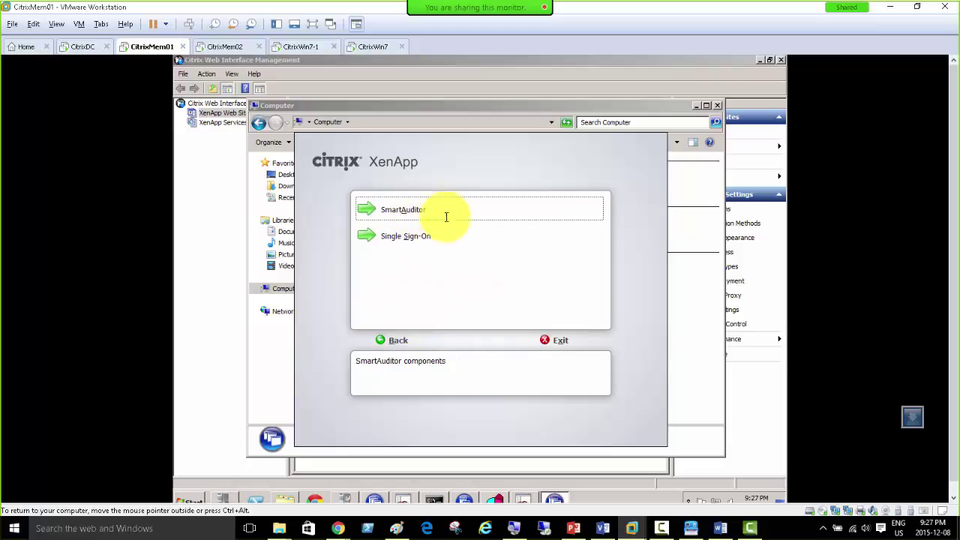
{"action": "left_click", "coordinate": [393, 341]}
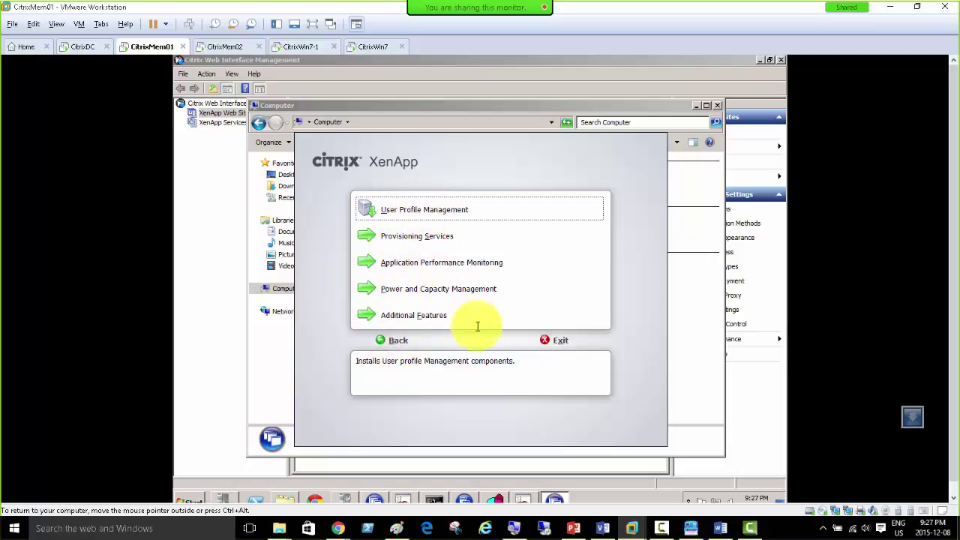
{"action": "left_click", "coordinate": [394, 341]}
{"action": "left_click", "coordinate": [394, 341]}
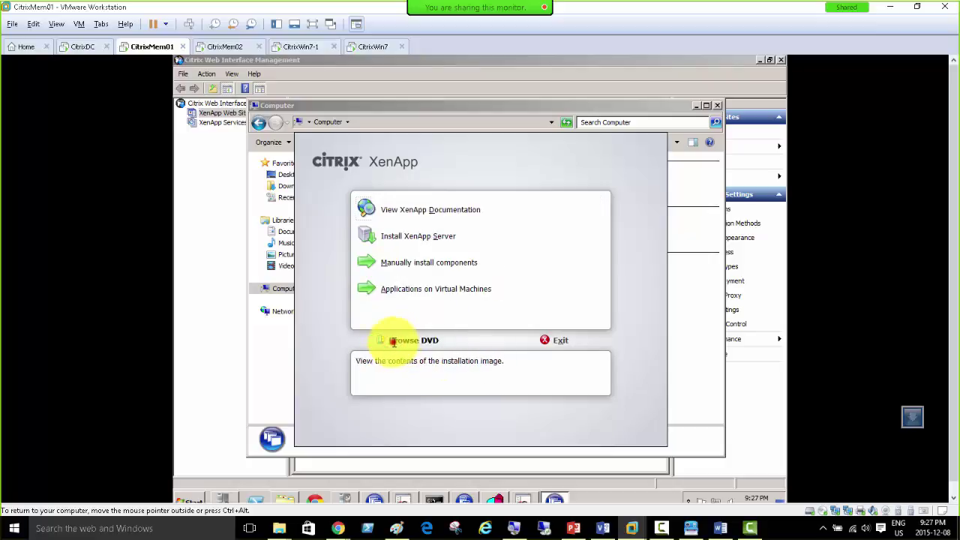
{"action": "left_click", "coordinate": [394, 341]}
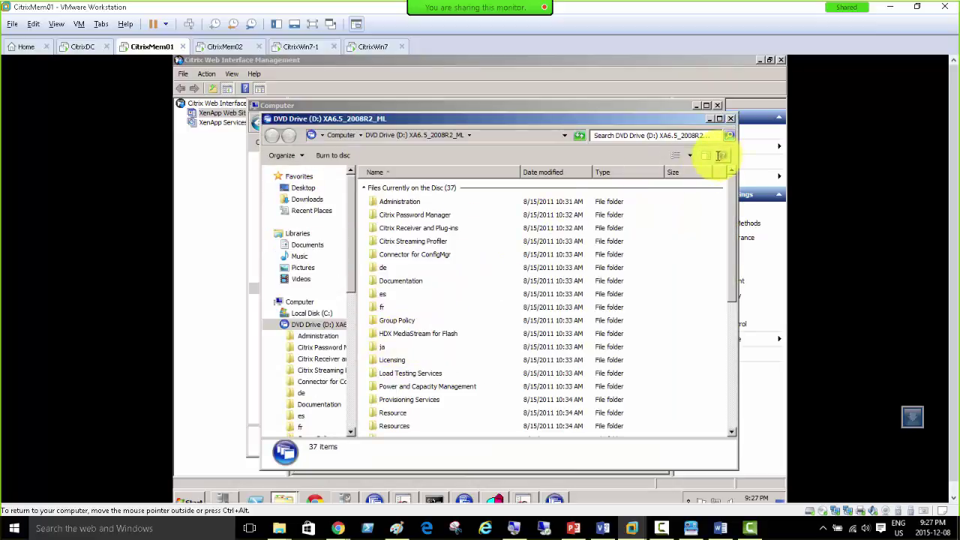
{"action": "left_click", "coordinate": [730, 119]}
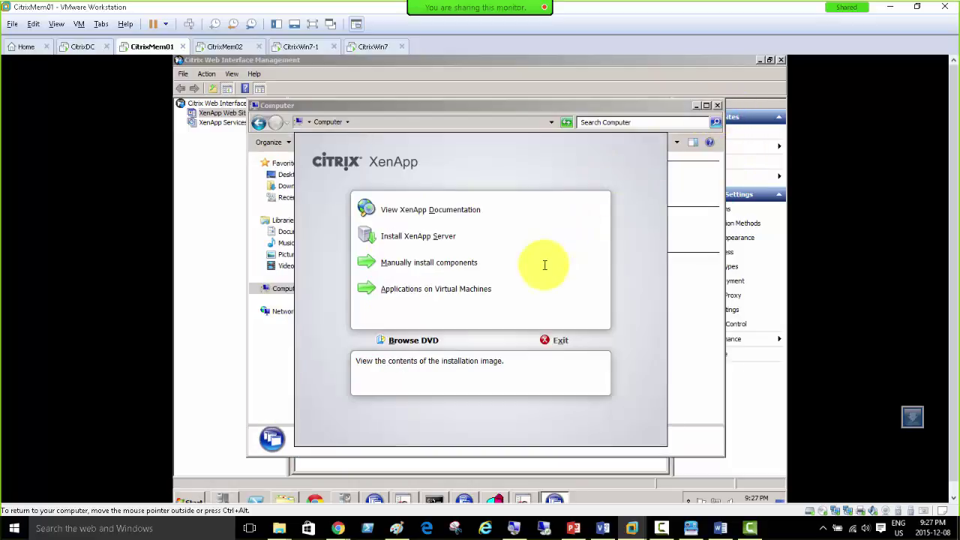
Step: Switch to CitrixMem02 and restore its XenApp server configuration progress window
{"action": "left_click", "coordinate": [218, 47]}
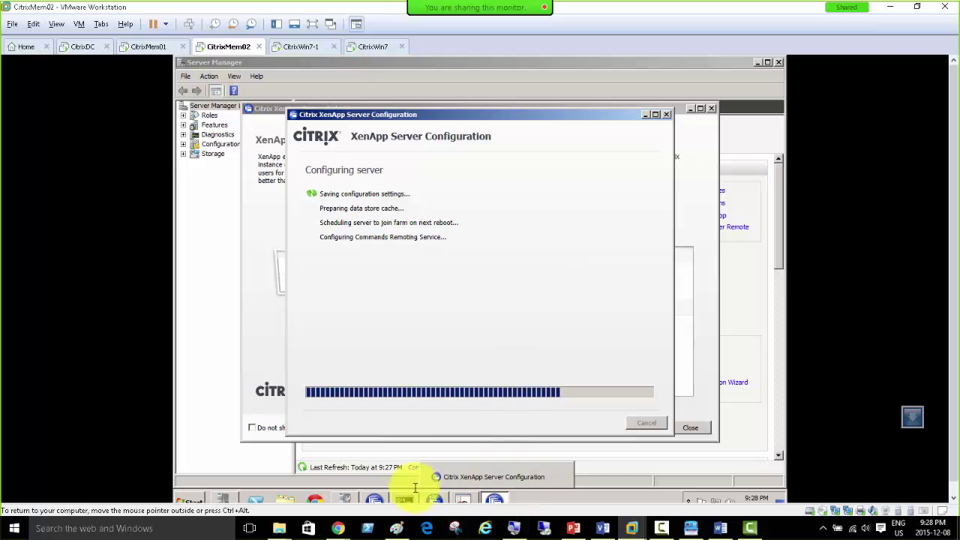
{"action": "left_click", "coordinate": [375, 499]}
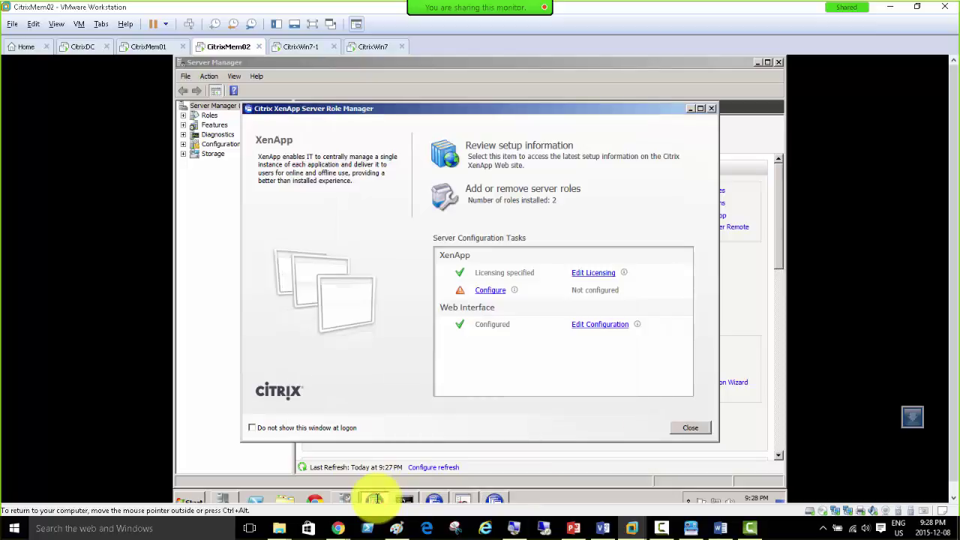
{"action": "left_click", "coordinate": [375, 499]}
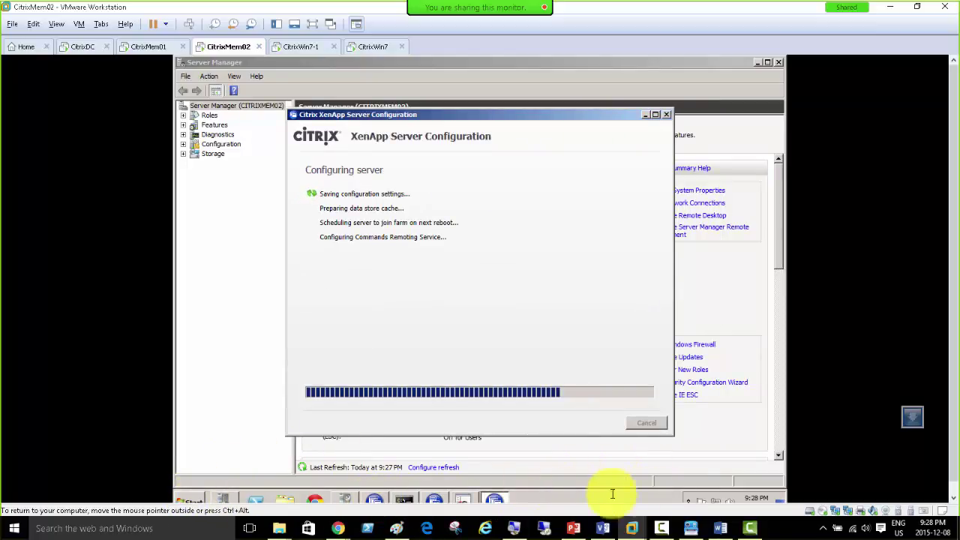
Step: Create a new bullet from the pasted CitrixWeb URL, edited to CitrixWebNLB.citrixdomain.local – 192.168.200.35
{"action": "left_click", "coordinate": [574, 525]}
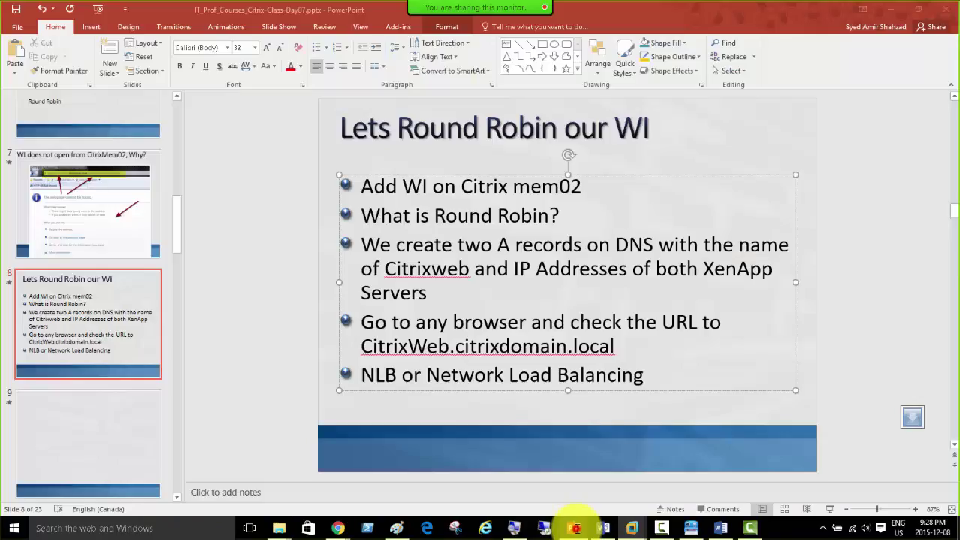
{"action": "key", "text": "Return"}
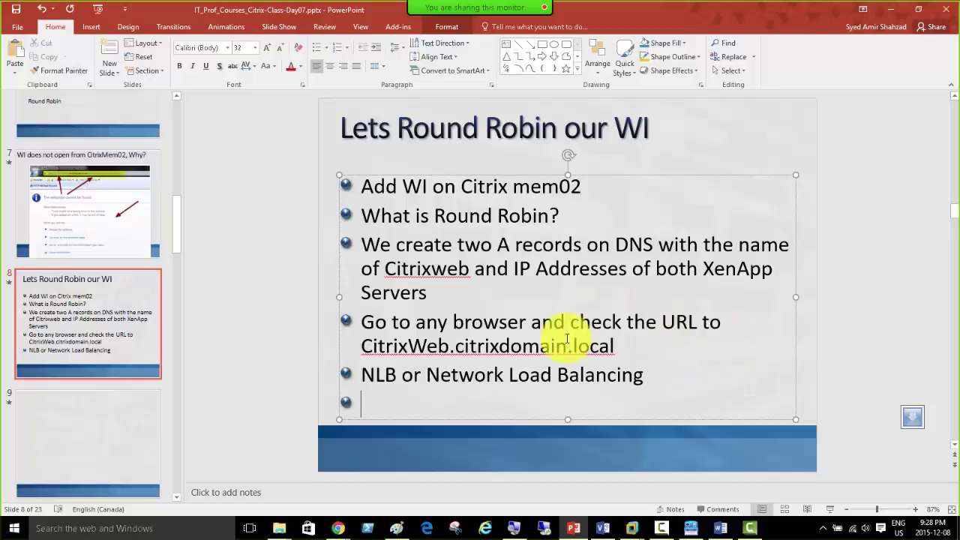
{"action": "left_click_drag", "start_coordinate": [619, 346], "coordinate": [411, 352]}
{"action": "key", "text": "ctrl+c"}
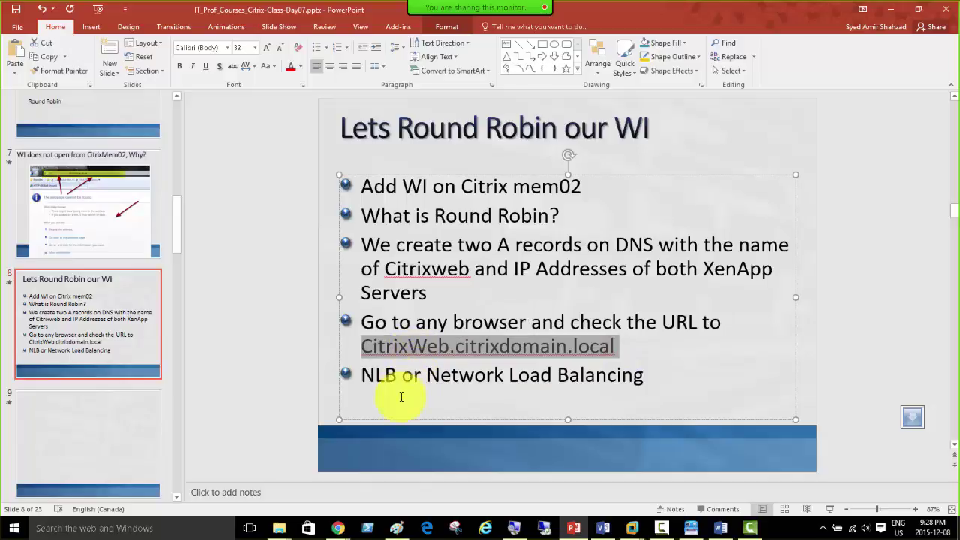
{"action": "left_click", "coordinate": [400, 398]}
{"action": "key", "text": "ctrl+v"}
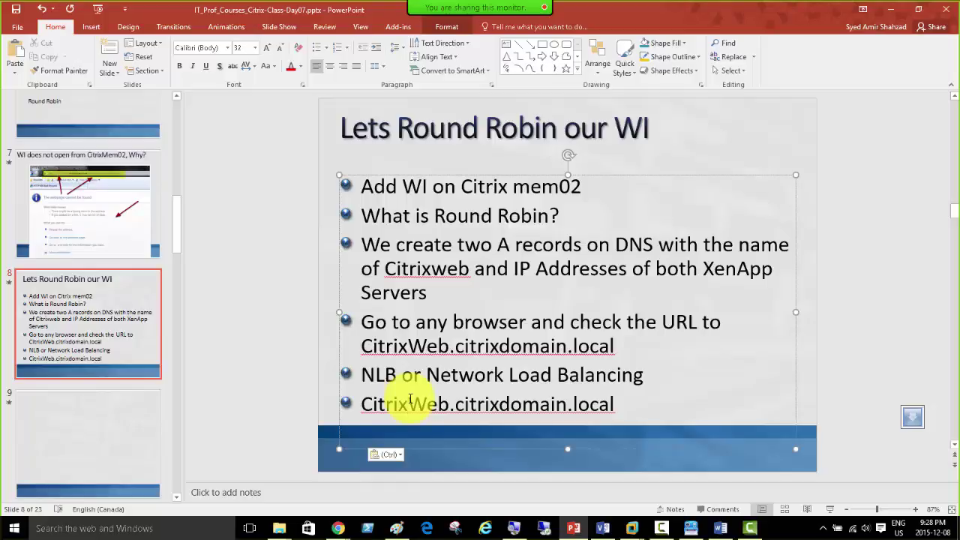
{"action": "type", "text": "NLB"}
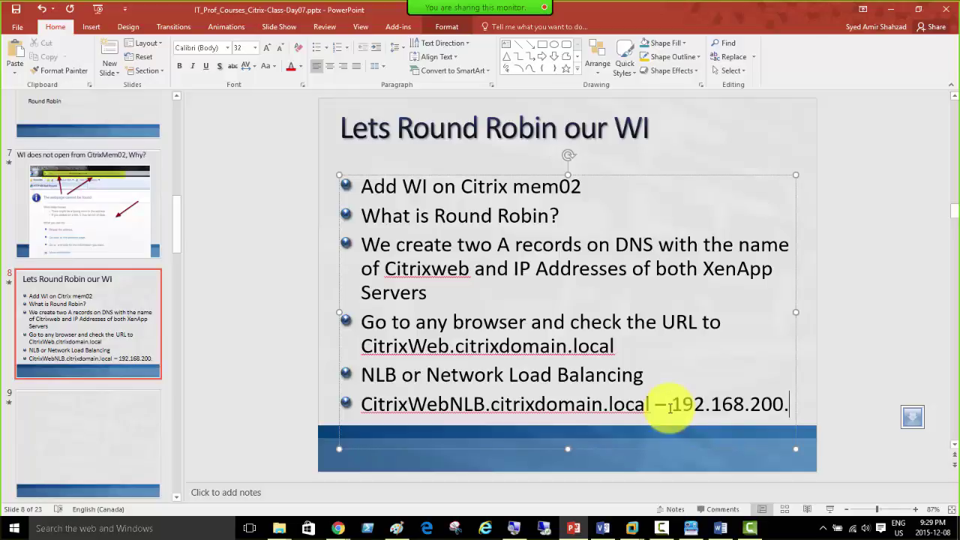
{"action": "type", "text": "35"}
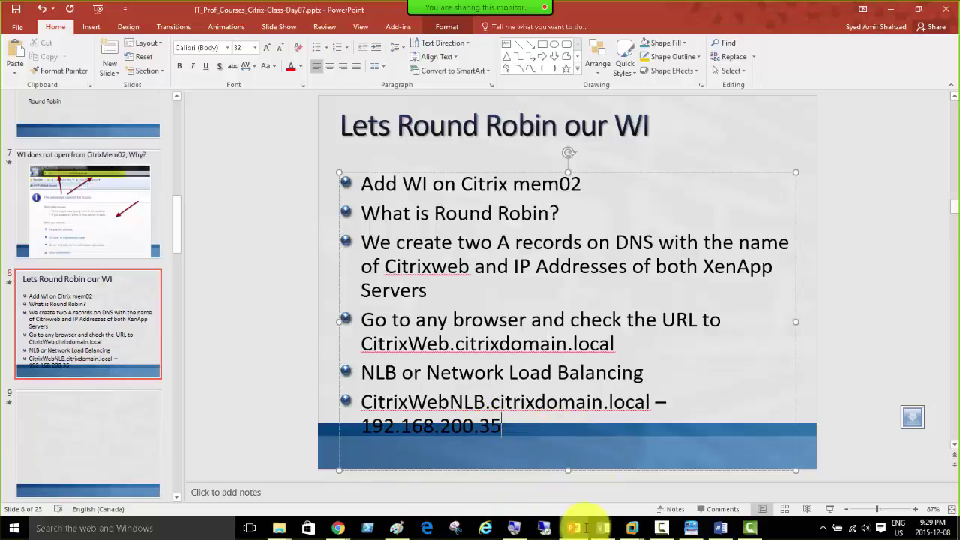
{"action": "left_click", "coordinate": [628, 527]}
{"action": "left_click", "coordinate": [574, 459]}
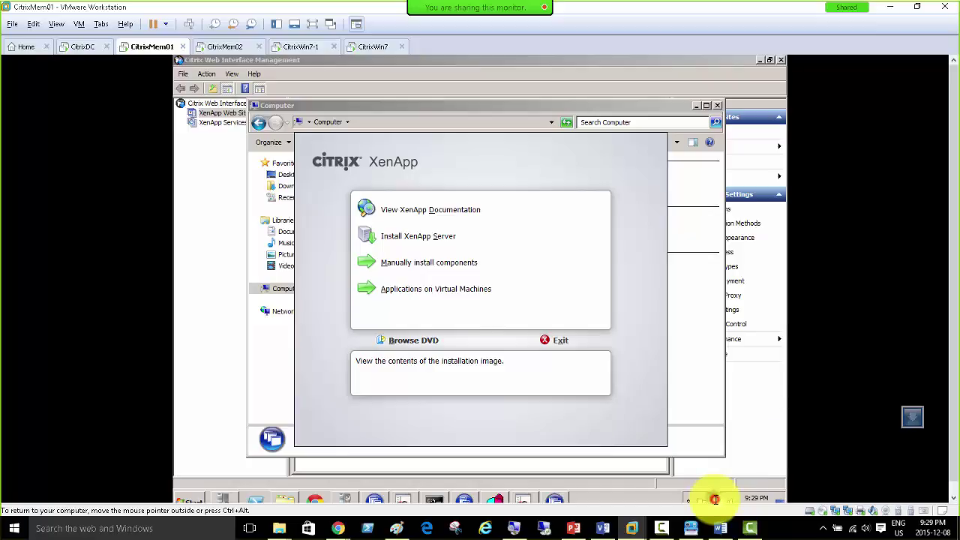
Step: Check CitrixMem01's IPv4 address in the Local connection details, then close the XenApp installer and Computer window
{"action": "left_click", "coordinate": [708, 488]}
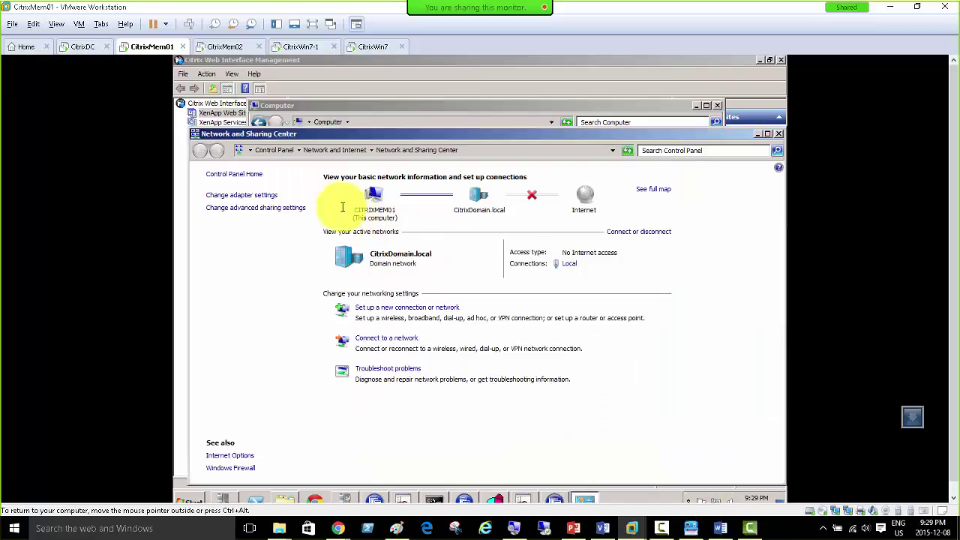
{"action": "left_click", "coordinate": [568, 264]}
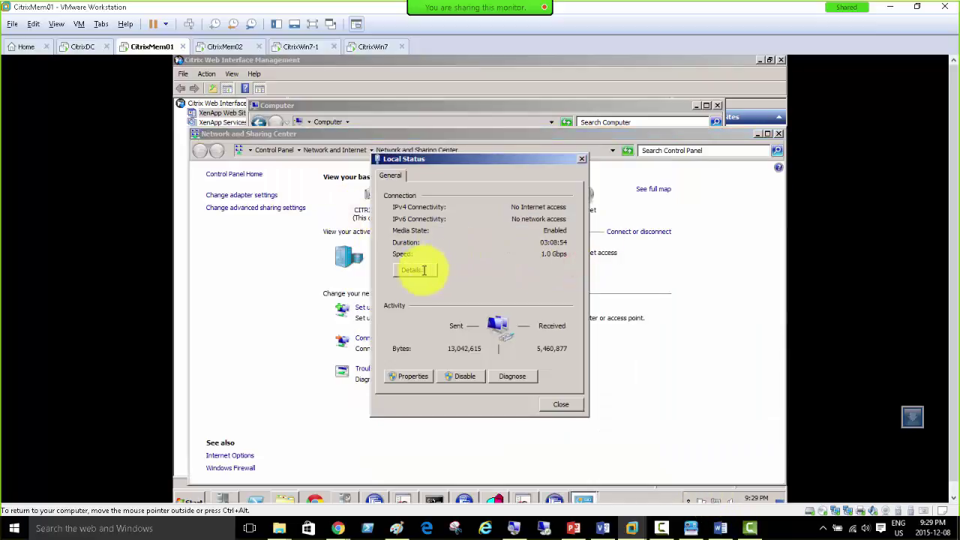
{"action": "left_click", "coordinate": [424, 268]}
{"action": "left_click", "coordinate": [503, 253]}
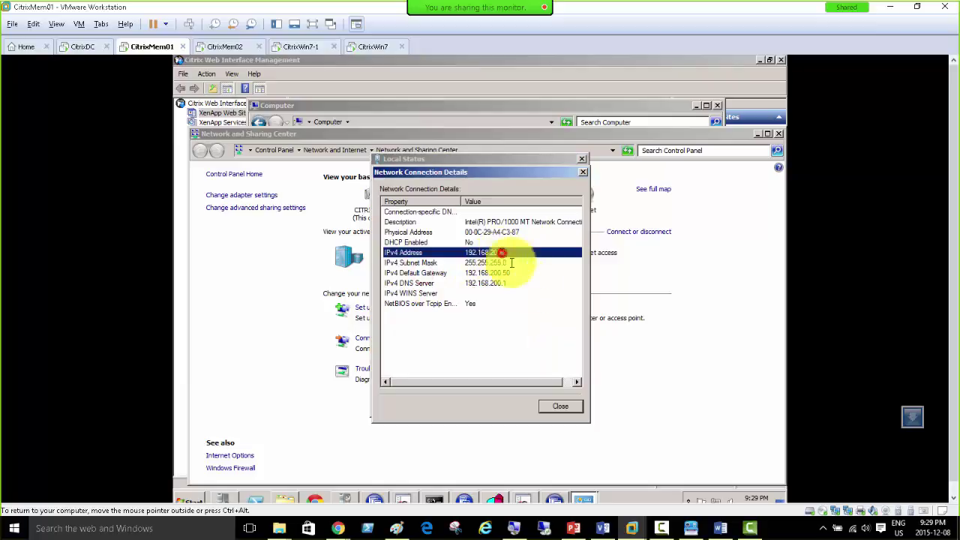
{"action": "left_click", "coordinate": [557, 405]}
{"action": "left_click", "coordinate": [559, 404]}
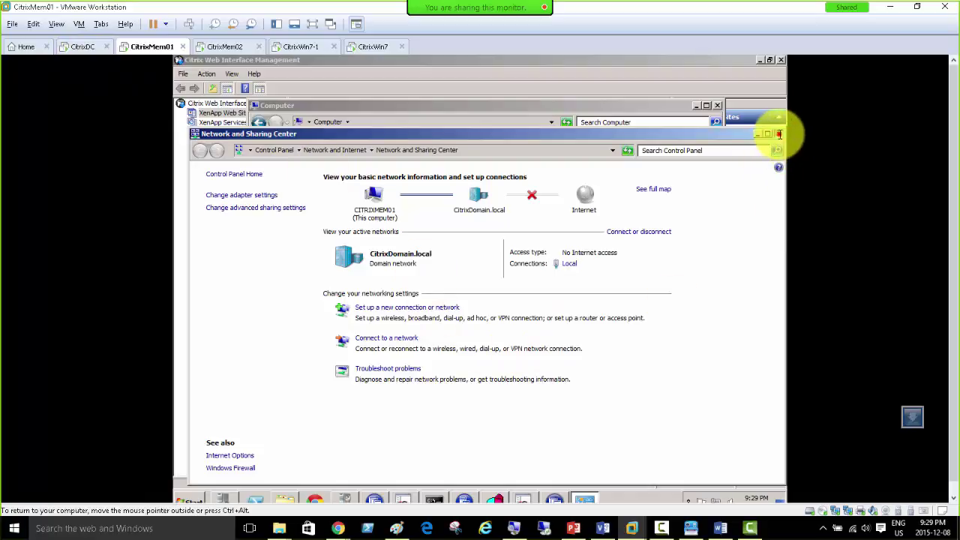
{"action": "left_click", "coordinate": [779, 134]}
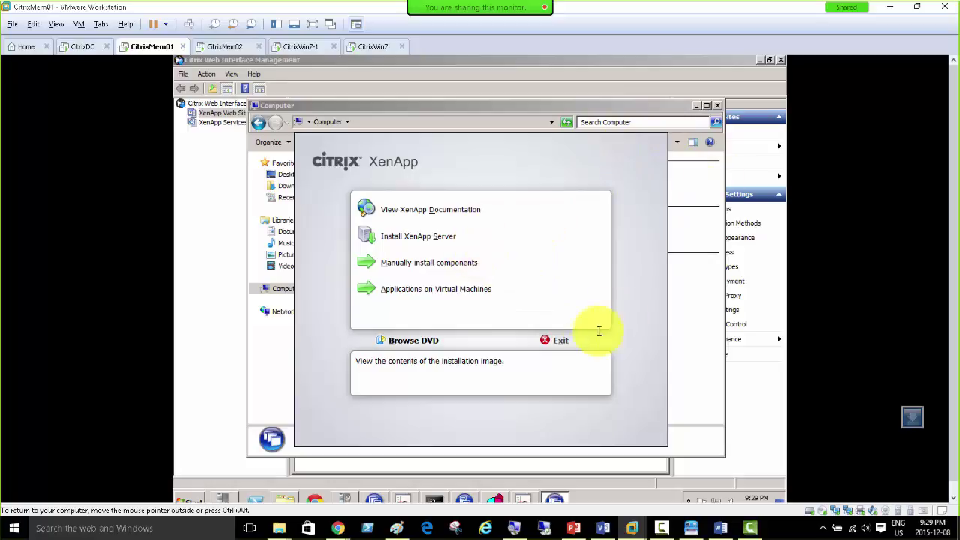
{"action": "left_click", "coordinate": [556, 340]}
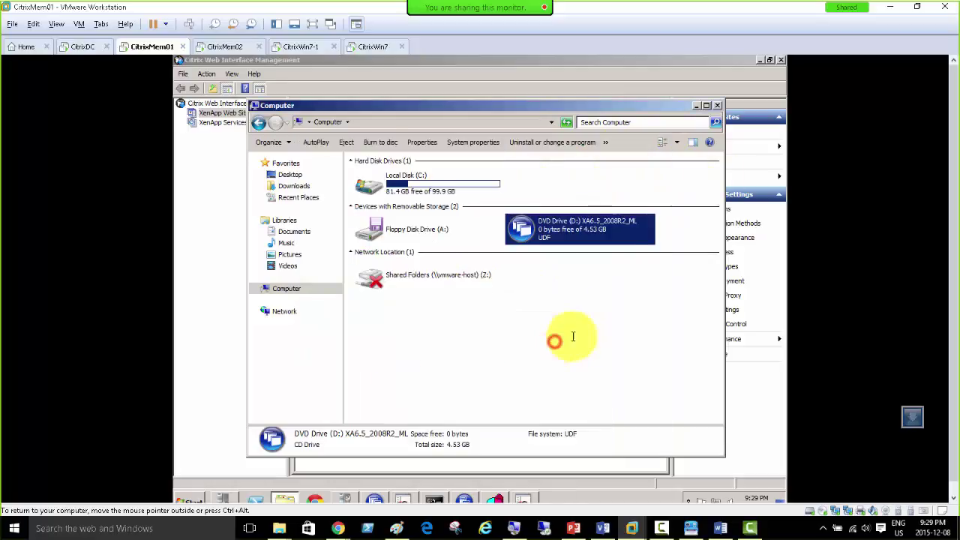
{"action": "left_click", "coordinate": [717, 105]}
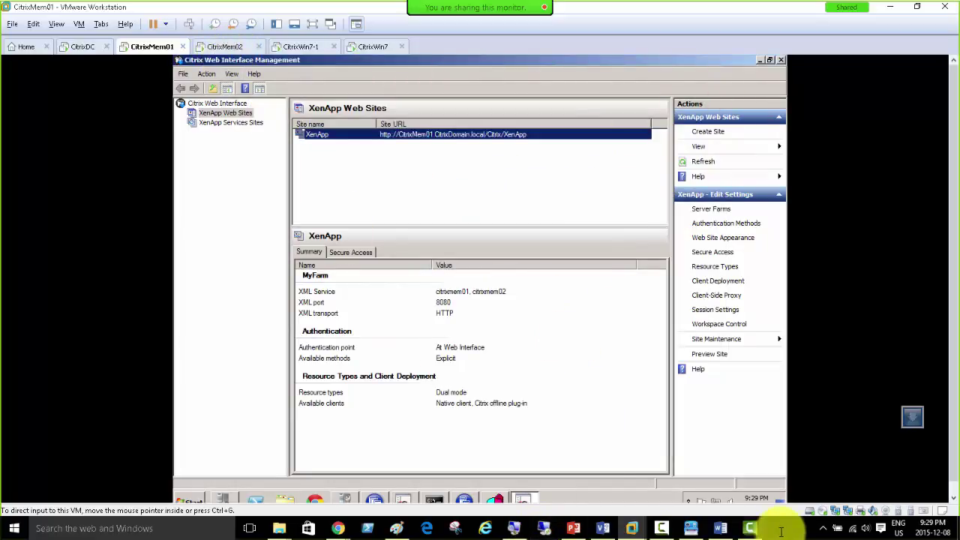
Step: Close CitrixMem02's configuration dialog and AppCenter, then reboot it from XenApp Server Role Manager
{"action": "left_click", "coordinate": [223, 46]}
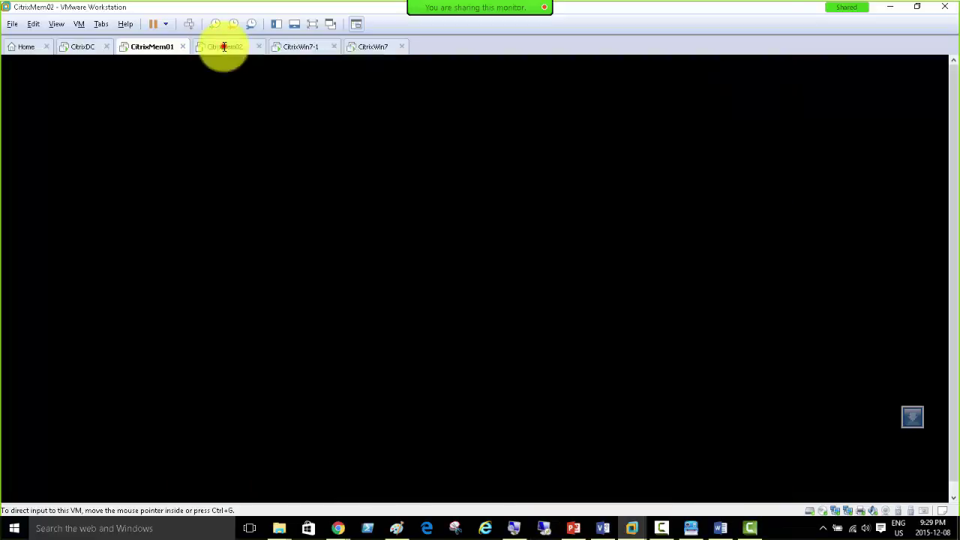
{"action": "left_click", "coordinate": [598, 423]}
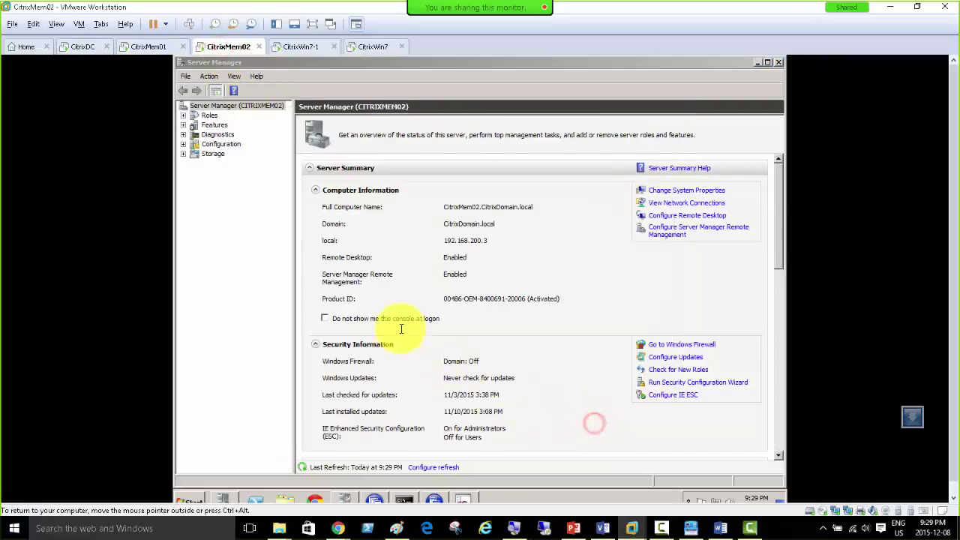
{"action": "left_click", "coordinate": [434, 499]}
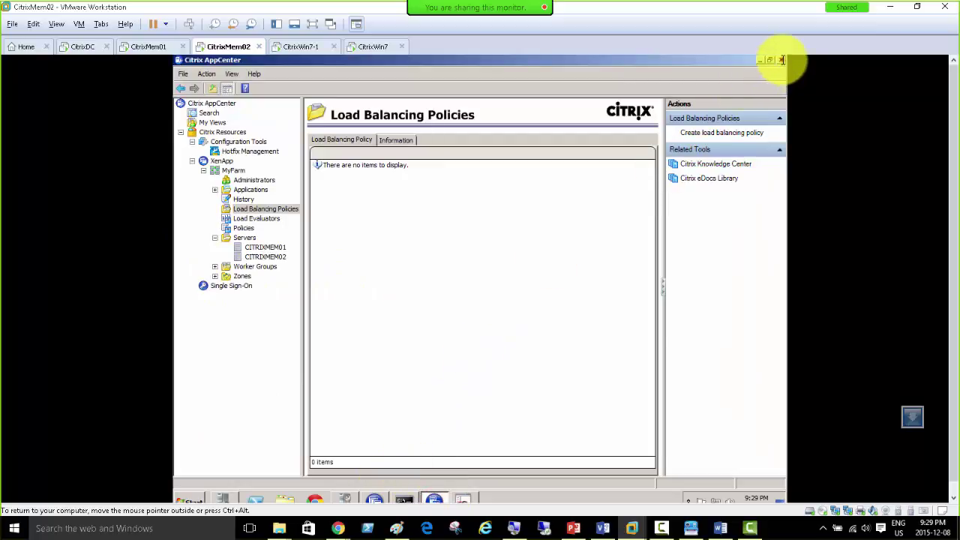
{"action": "left_click", "coordinate": [782, 60]}
{"action": "left_click", "coordinate": [373, 500]}
{"action": "left_click", "coordinate": [484, 307]}
{"action": "left_click", "coordinate": [491, 314]}
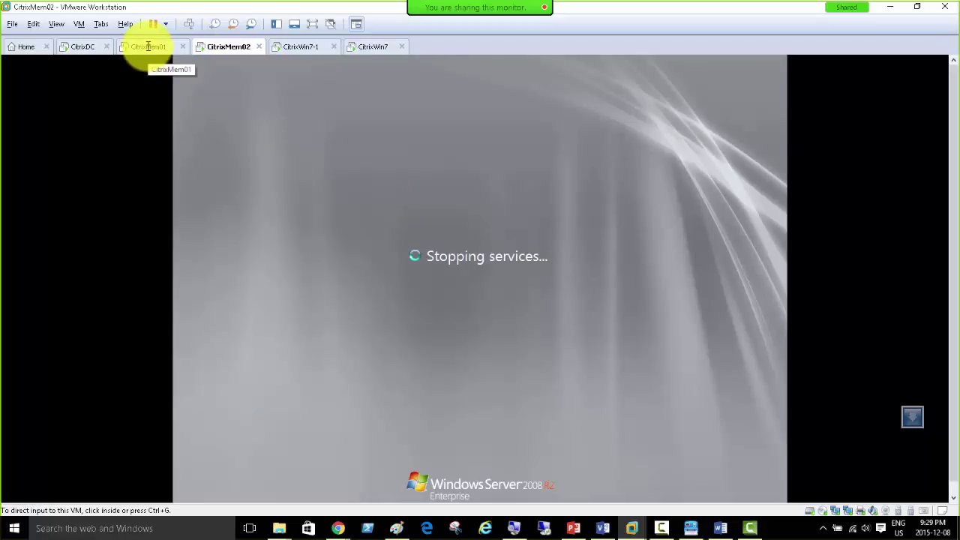
{"action": "left_click", "coordinate": [301, 47]}
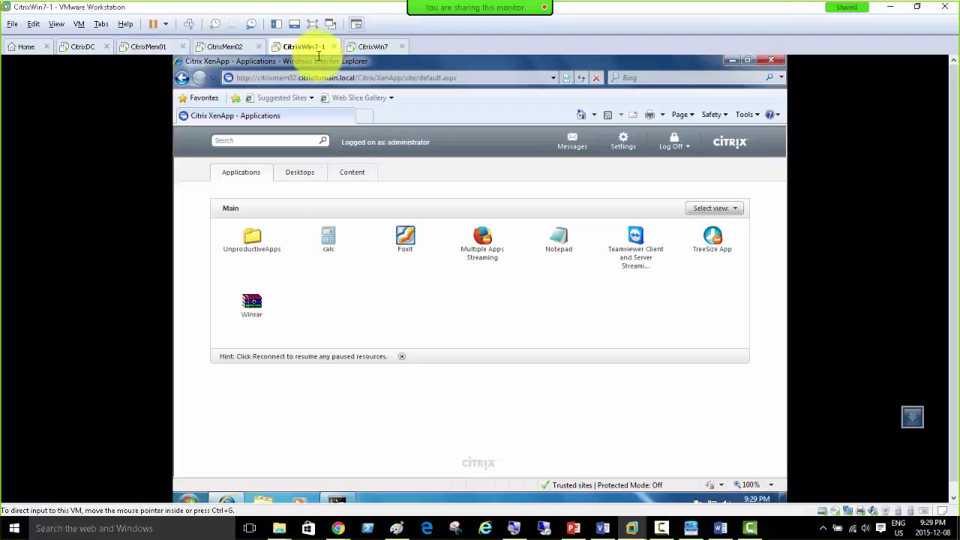
Step: Launch calc, then on CitrixMem01 close Web Interface Management, Role Manager and the server roles task
{"action": "left_click", "coordinate": [328, 237]}
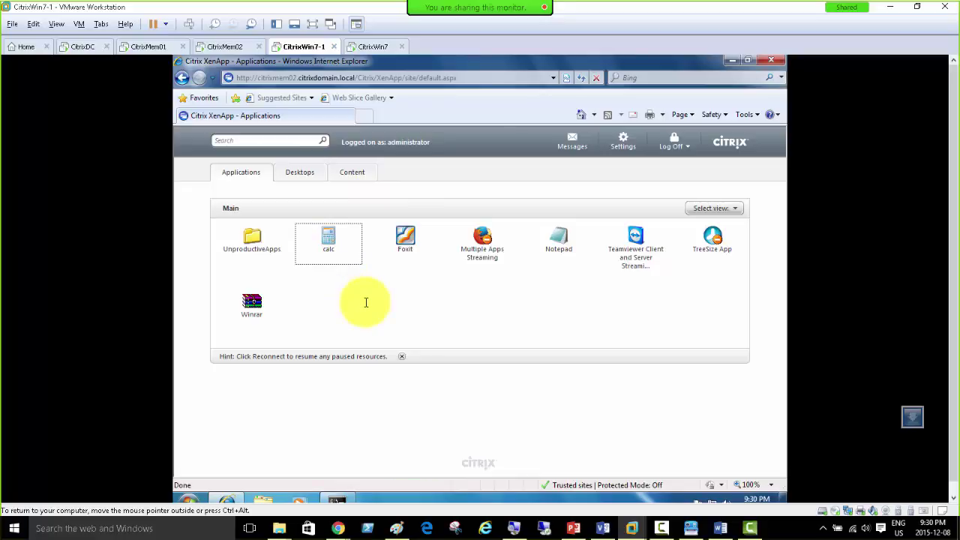
{"action": "left_click", "coordinate": [150, 47]}
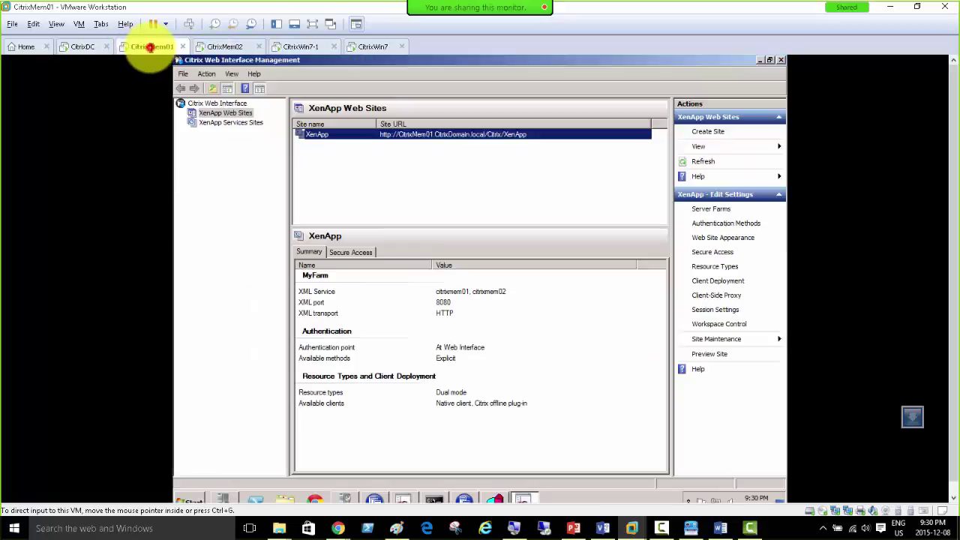
{"action": "left_click", "coordinate": [782, 61]}
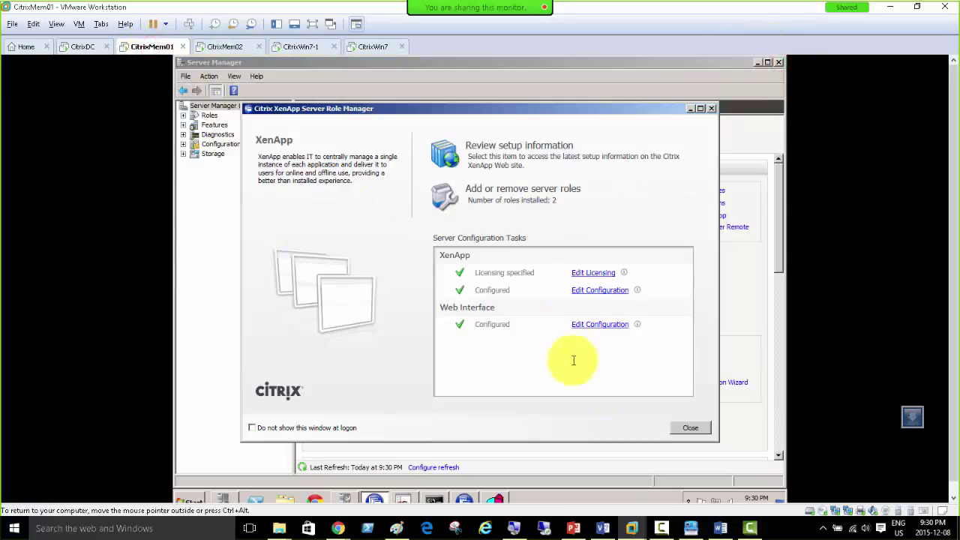
{"action": "left_click", "coordinate": [690, 426]}
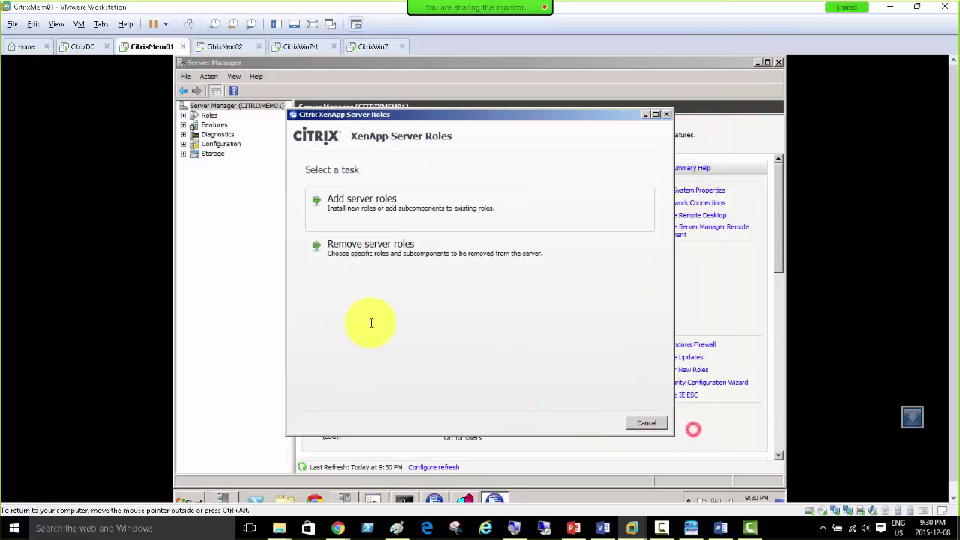
{"action": "left_click", "coordinate": [651, 423]}
{"action": "left_click", "coordinate": [484, 315]}
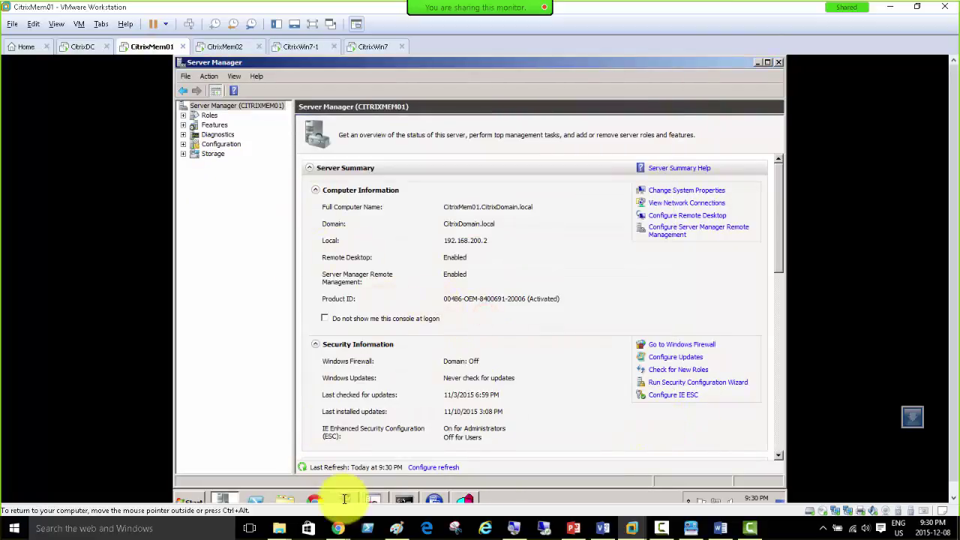
Step: Inspect the Console session on CITRIXMEM01 in Citrix AppCenter
{"action": "left_click", "coordinate": [430, 499]}
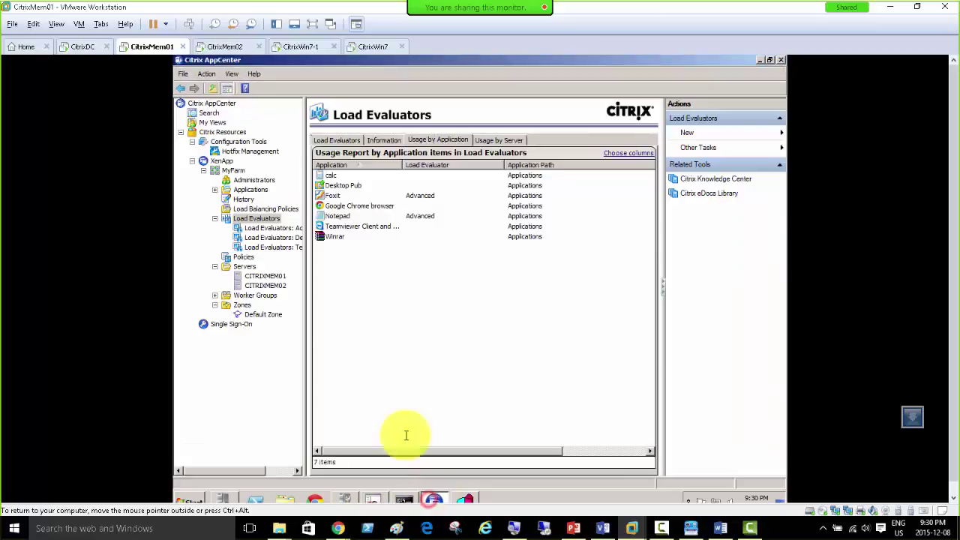
{"action": "left_click", "coordinate": [263, 276]}
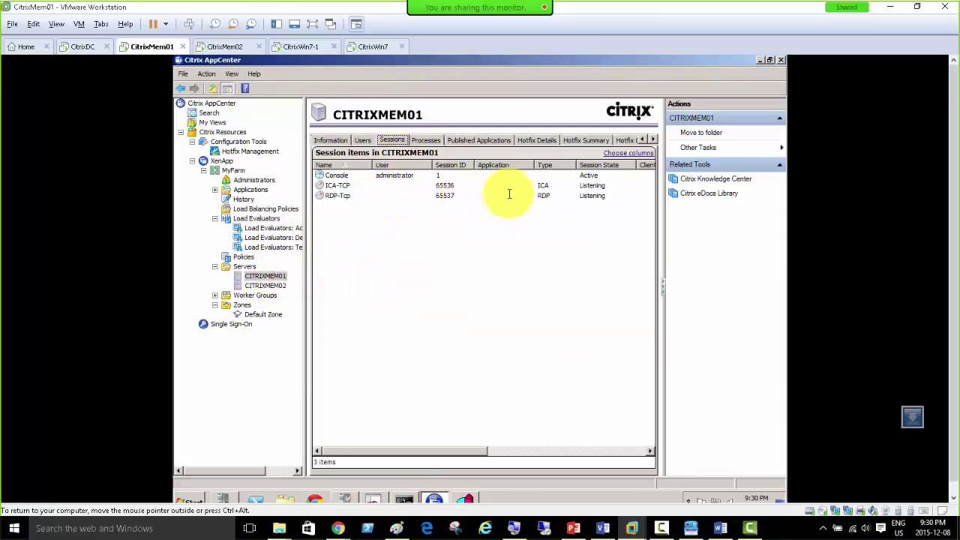
{"action": "left_click", "coordinate": [416, 175]}
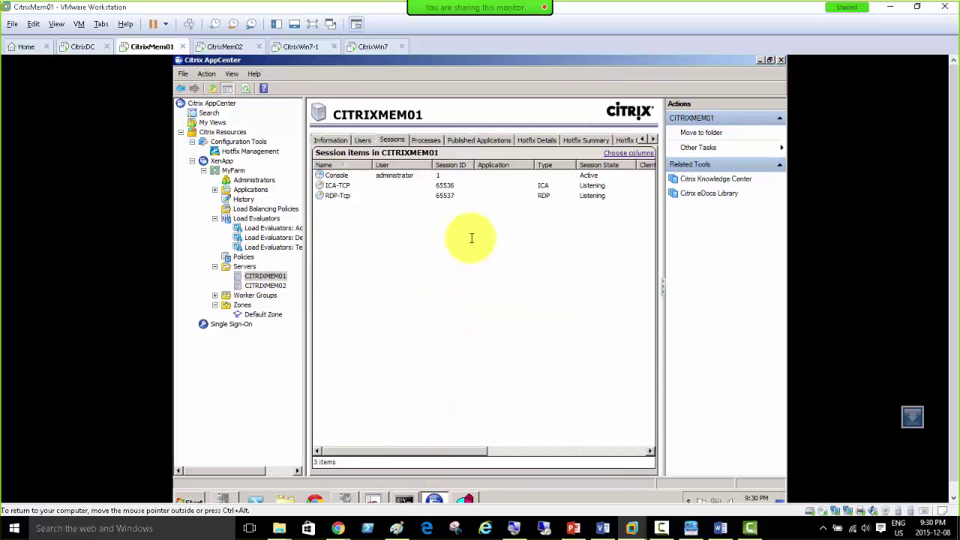
{"action": "left_click", "coordinate": [383, 176]}
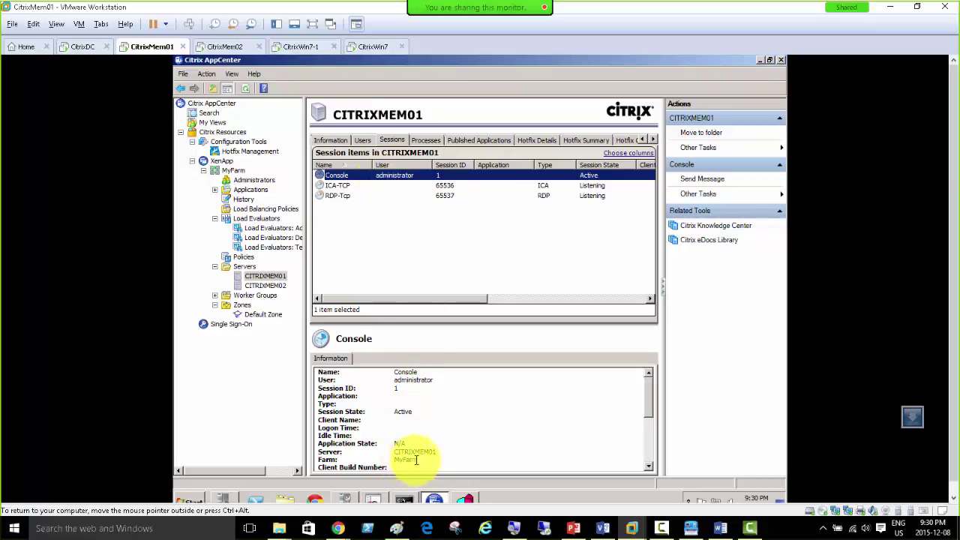
Step: Launch calc and Foxit from the Windows 7 client's XenApp Applications page
{"action": "left_click", "coordinate": [305, 46]}
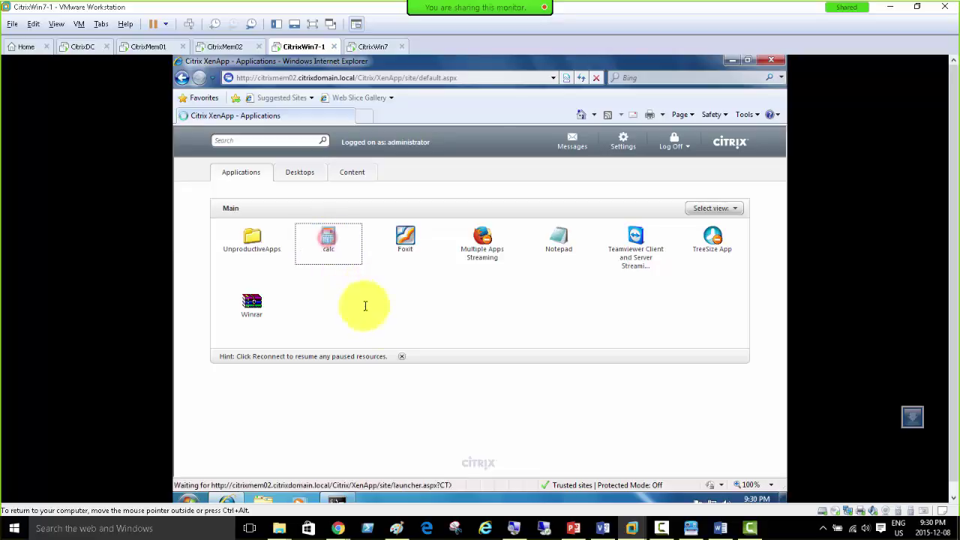
{"action": "left_click", "coordinate": [327, 239]}
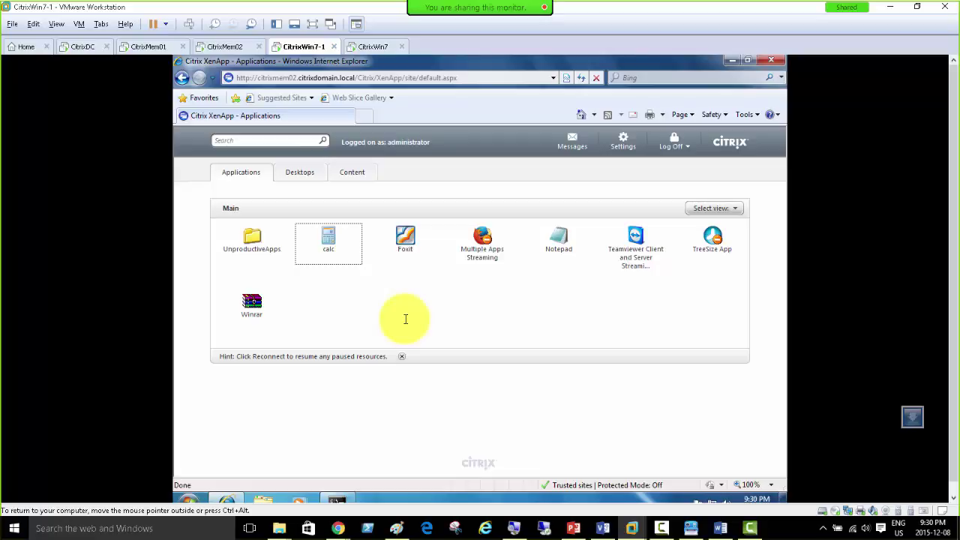
{"action": "left_click", "coordinate": [405, 238]}
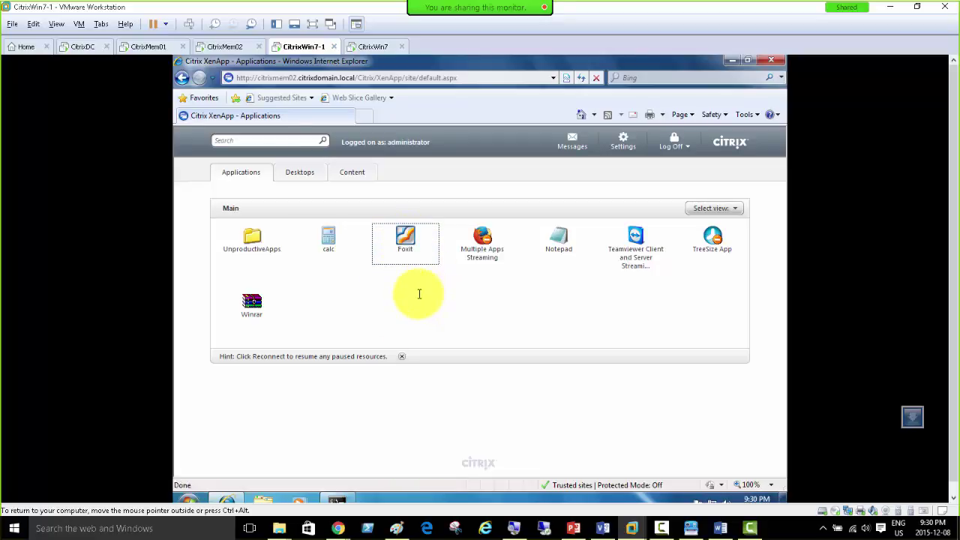
Step: Change the client's IE address from citrixmem02 to citrixmem01 and load its XenApp logon page
{"action": "left_click", "coordinate": [290, 78]}
{"action": "left_click", "coordinate": [293, 78]}
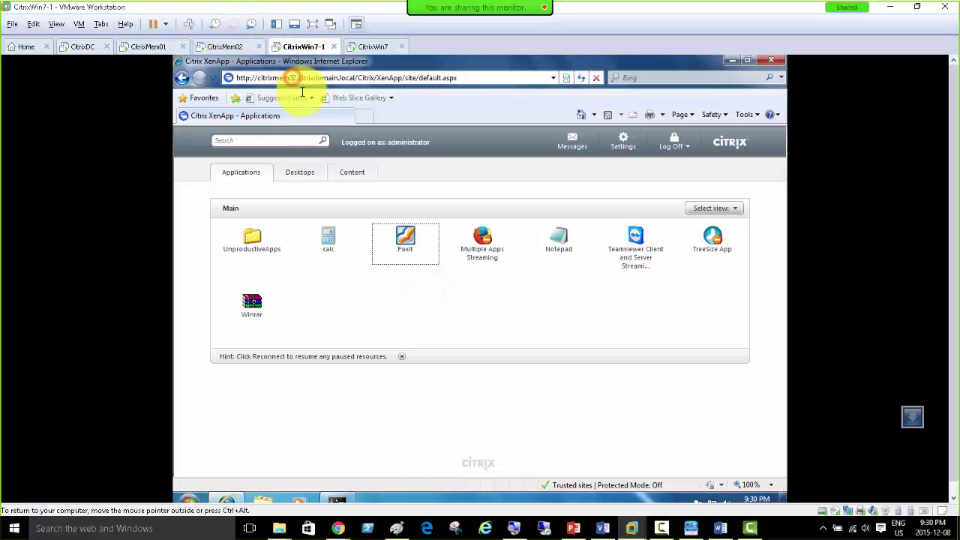
{"action": "type", "text": "."}
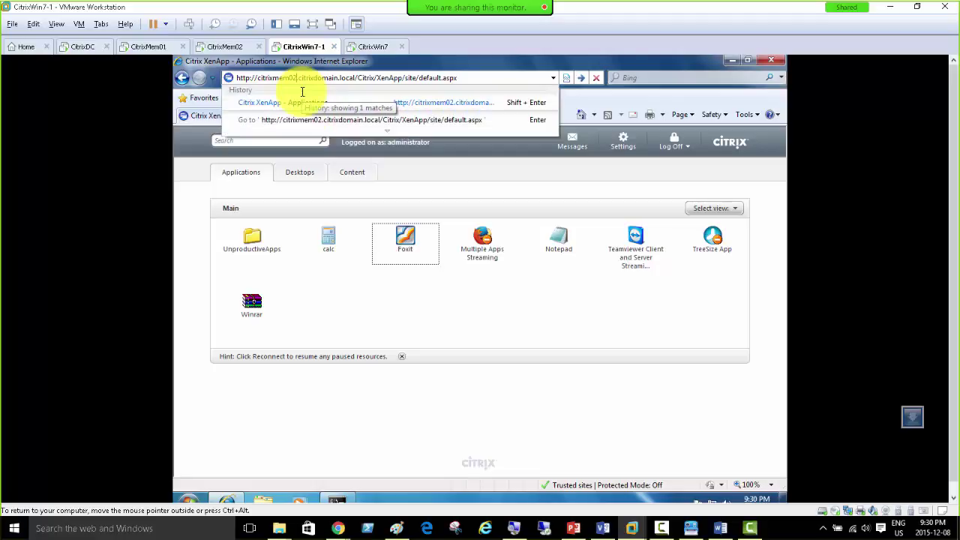
{"action": "key", "text": "BackSpace"}
{"action": "type", "text": "1"}
{"action": "key", "text": "Return"}
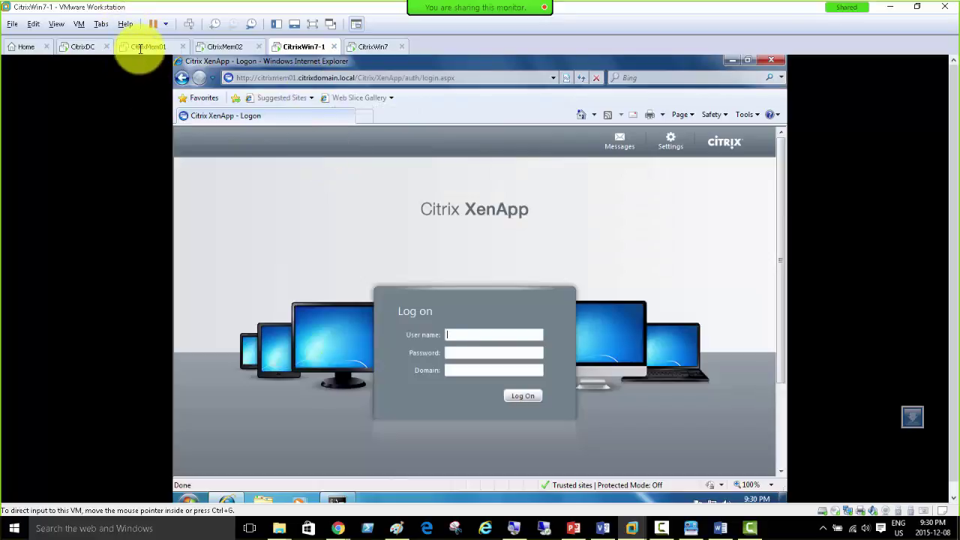
Step: Launch Network Load Balancing Manager on CitrixMem01 while checking CitrixMem02's restart progress
{"action": "left_click", "coordinate": [141, 47]}
{"action": "left_click", "coordinate": [223, 46]}
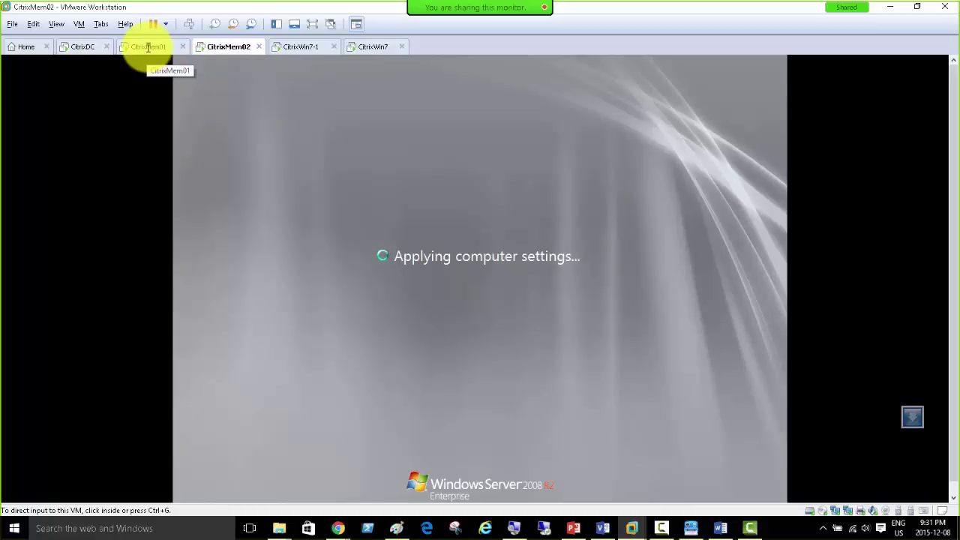
{"action": "left_click", "coordinate": [289, 45]}
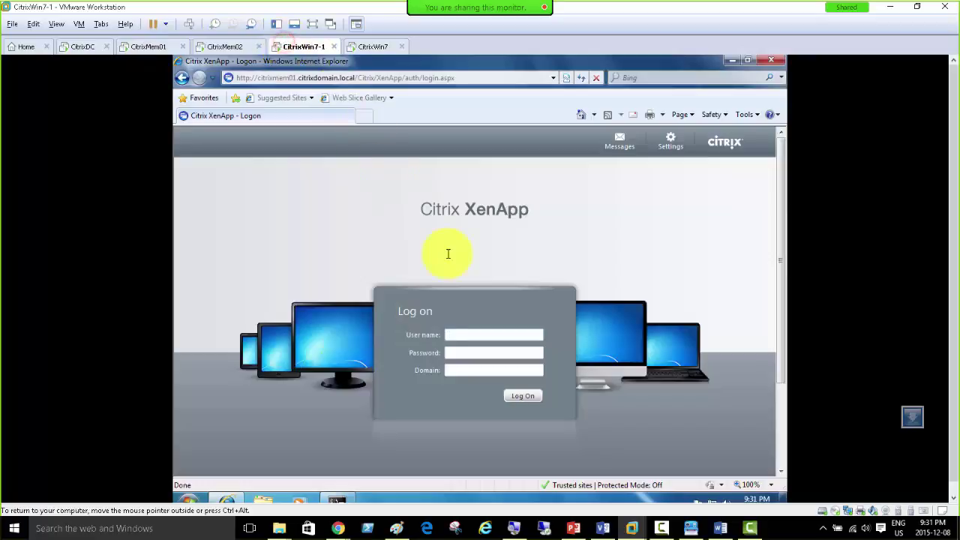
{"action": "left_click", "coordinate": [148, 46]}
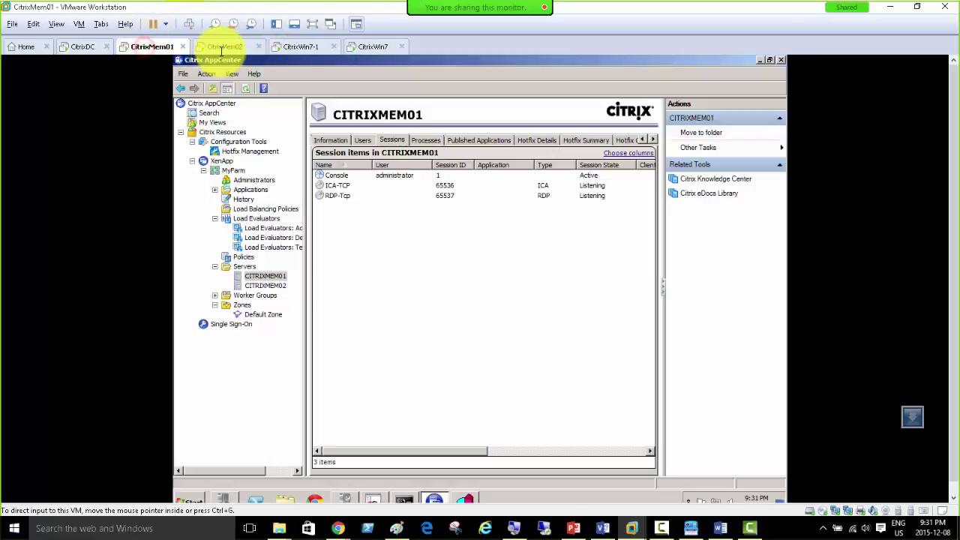
{"action": "left_click", "coordinate": [221, 48]}
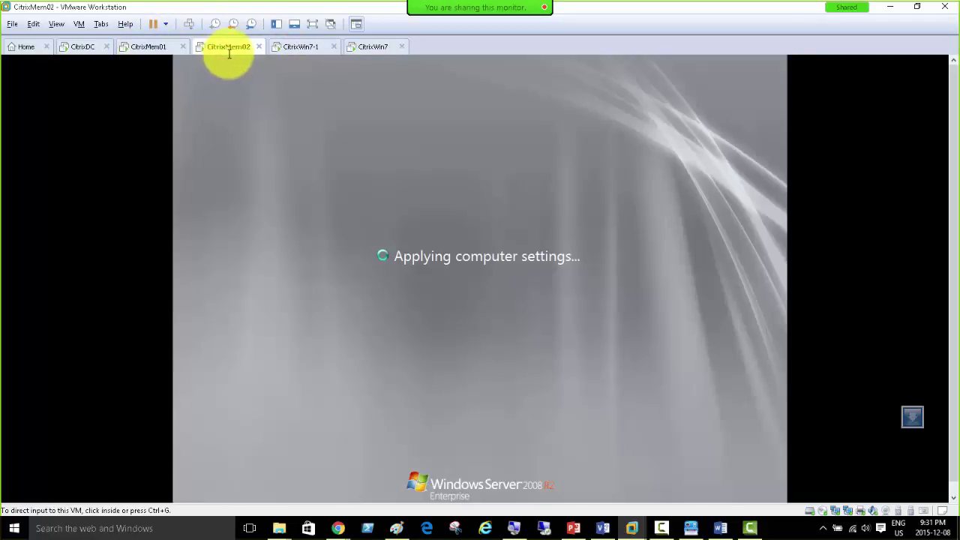
{"action": "left_click", "coordinate": [148, 47]}
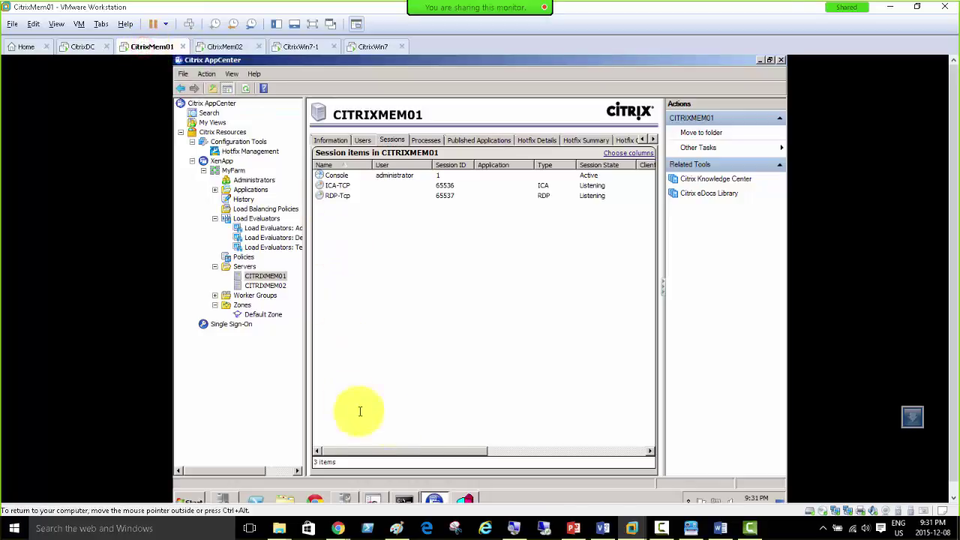
{"action": "left_click", "coordinate": [466, 499]}
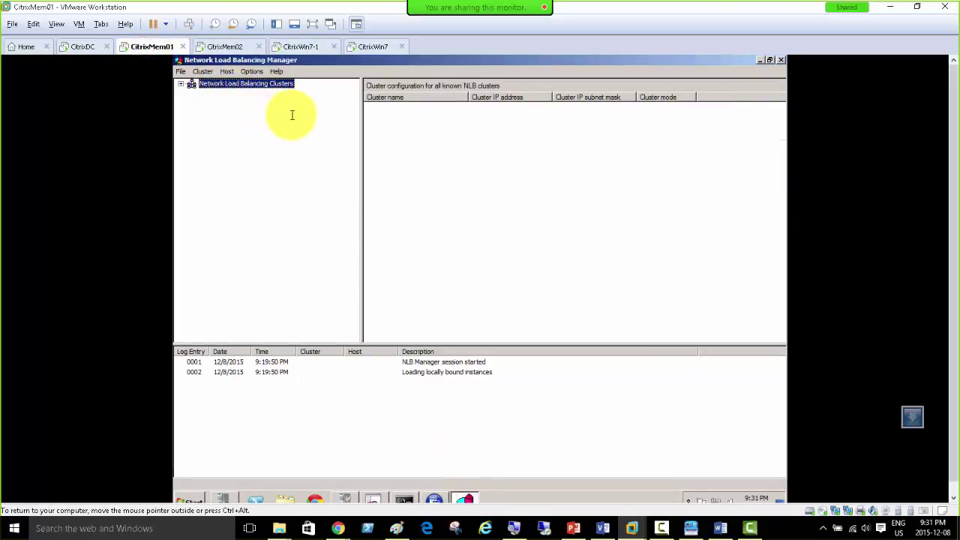
Step: Watch CitrixMem02 finish applying its settings and reach the log-on prompt
{"action": "left_click", "coordinate": [224, 46]}
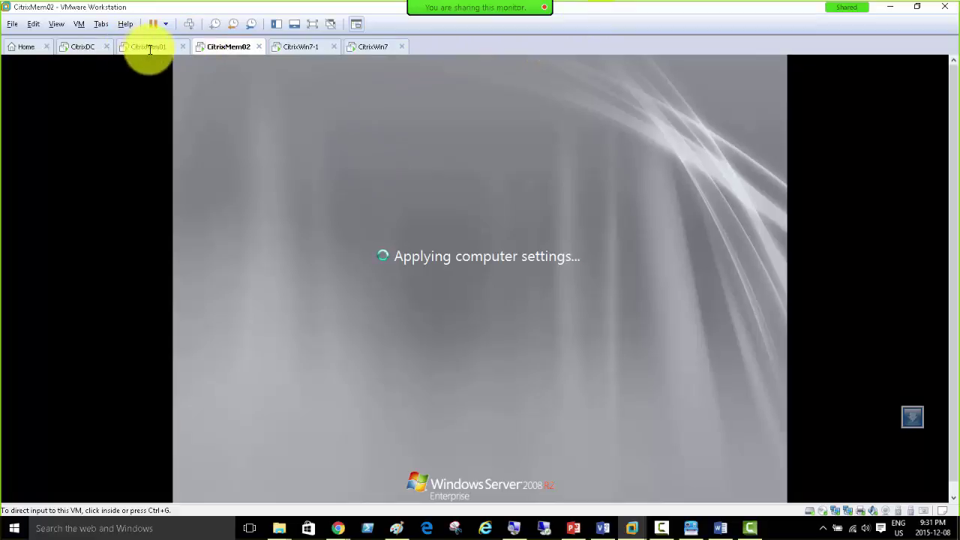
{"action": "left_click", "coordinate": [146, 46]}
{"action": "left_click", "coordinate": [227, 46]}
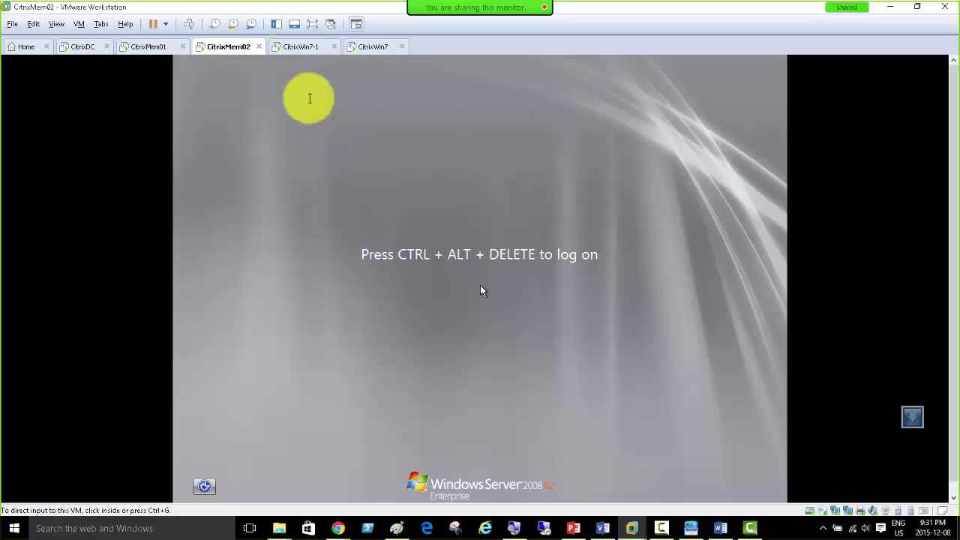
Step: Send Ctrl+Alt+Del to CitrixMem02 and sign in with the domain administrator credentials
{"action": "left_click", "coordinate": [191, 24]}
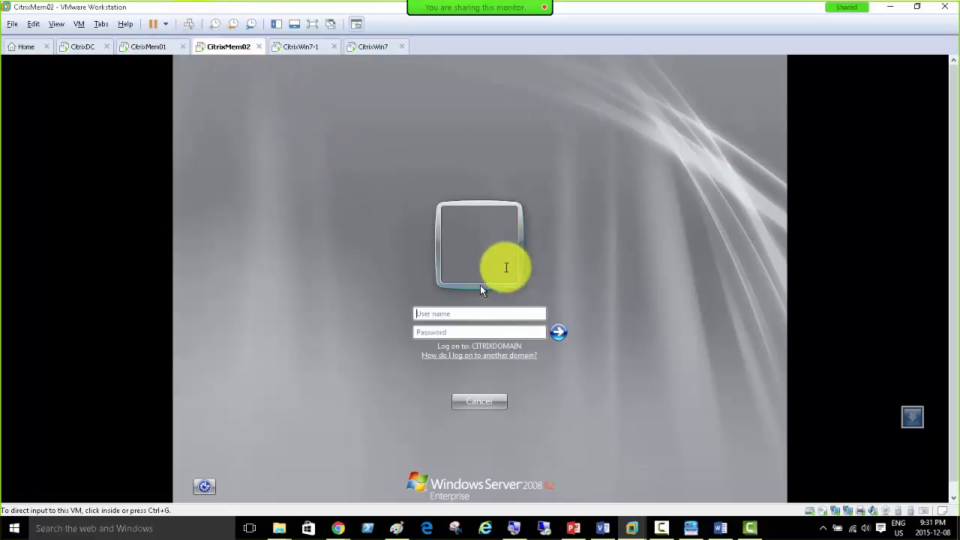
{"action": "left_click", "coordinate": [474, 313]}
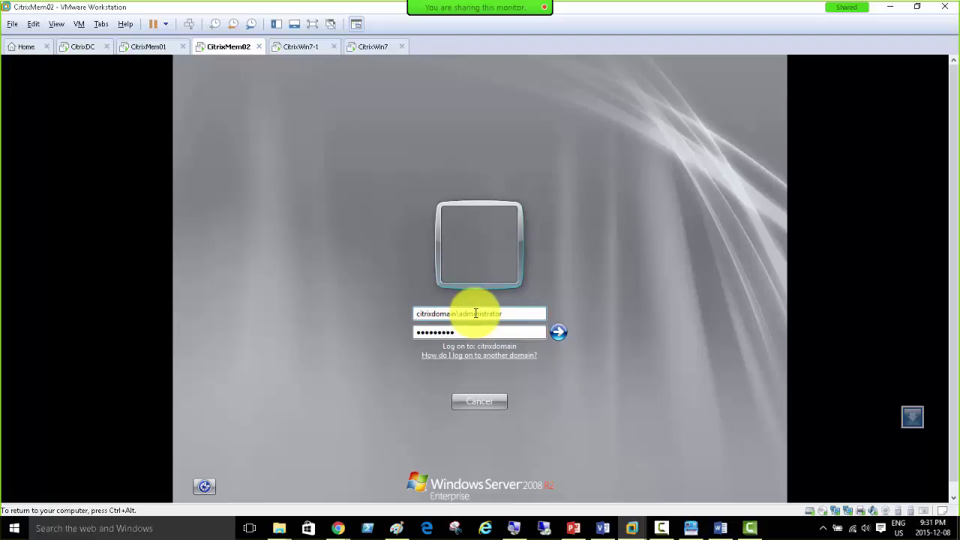
{"action": "key", "text": "Return"}
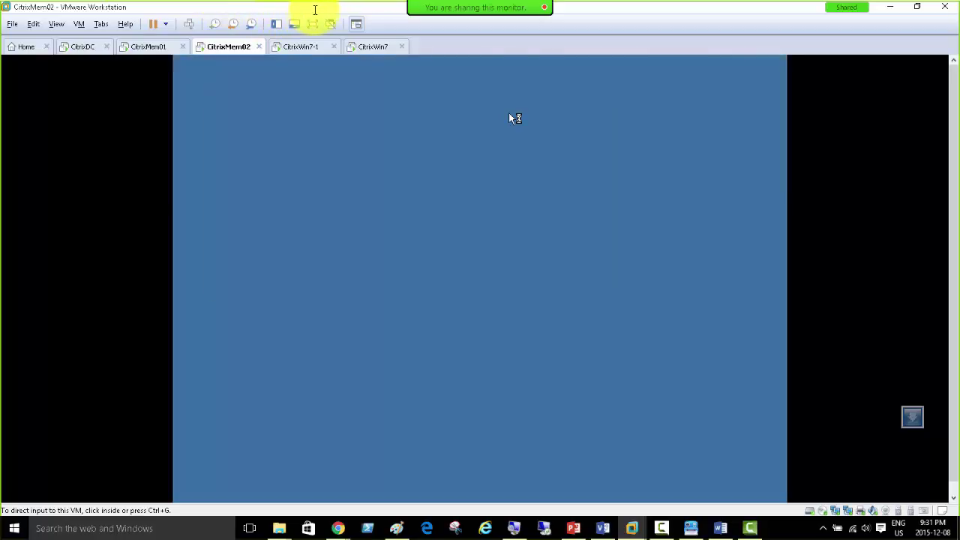
{"action": "left_click", "coordinate": [330, 258]}
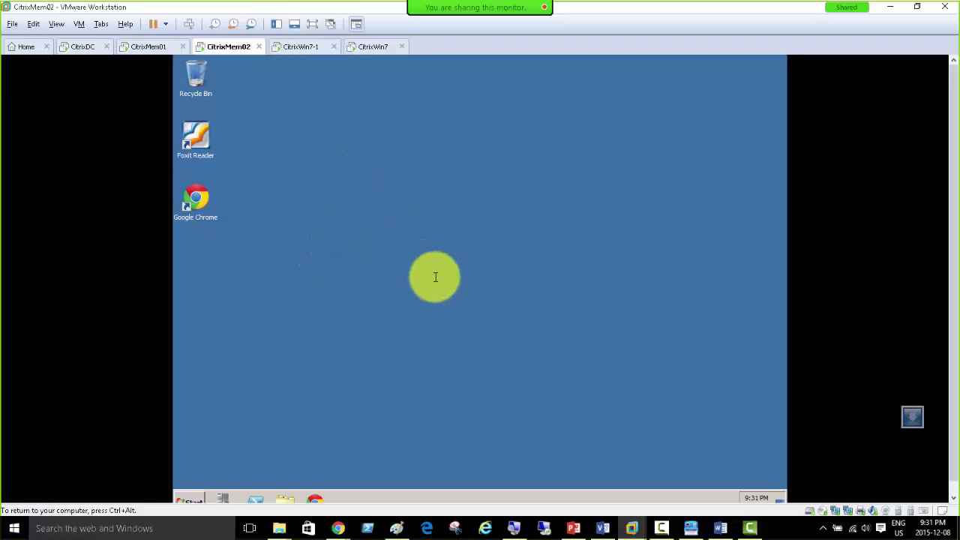
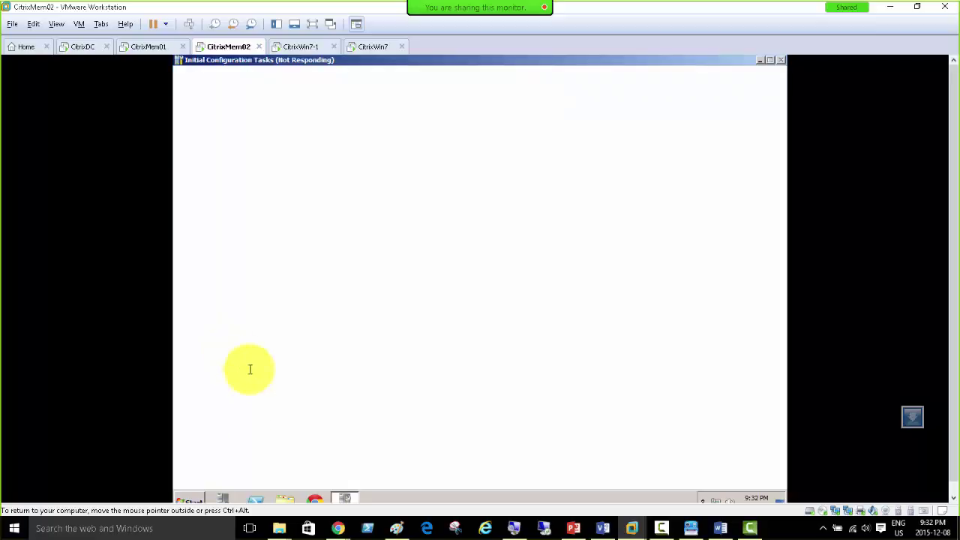
Step: On CitrixMem02, dismiss the licensing notice, launch Citrix AppCenter and bring up XenApp Server Role Manager
{"action": "left_click", "coordinate": [189, 500]}
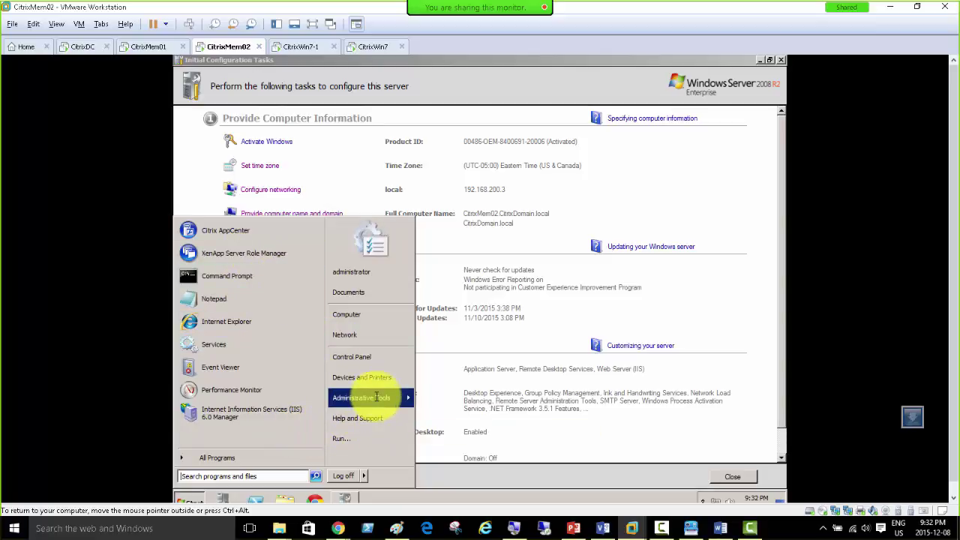
{"action": "mouse_move", "coordinate": [375, 398]}
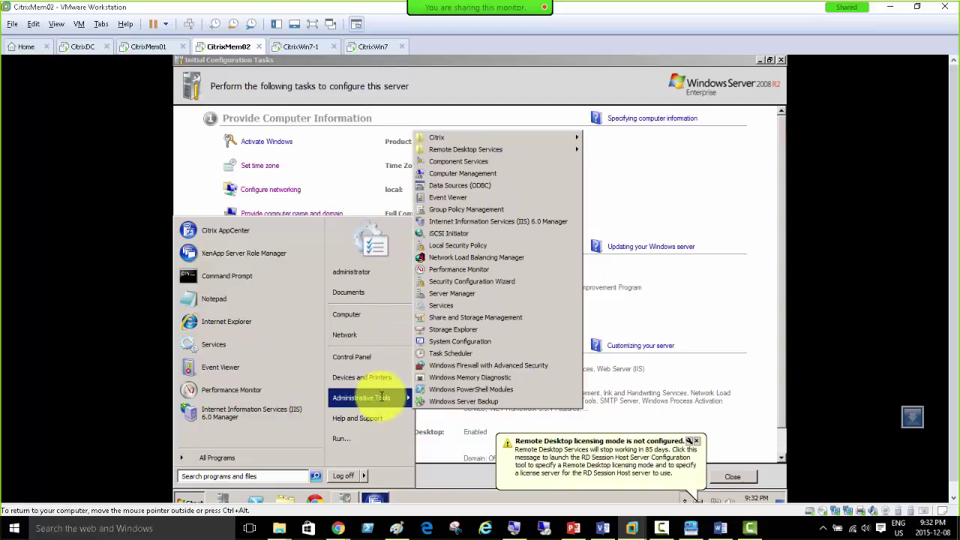
{"action": "left_click", "coordinate": [371, 497]}
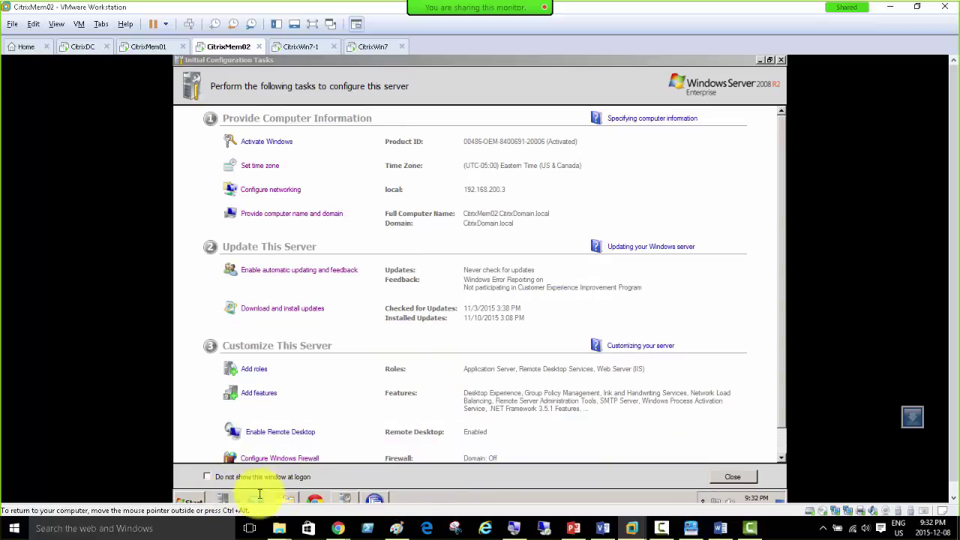
{"action": "left_click", "coordinate": [196, 499]}
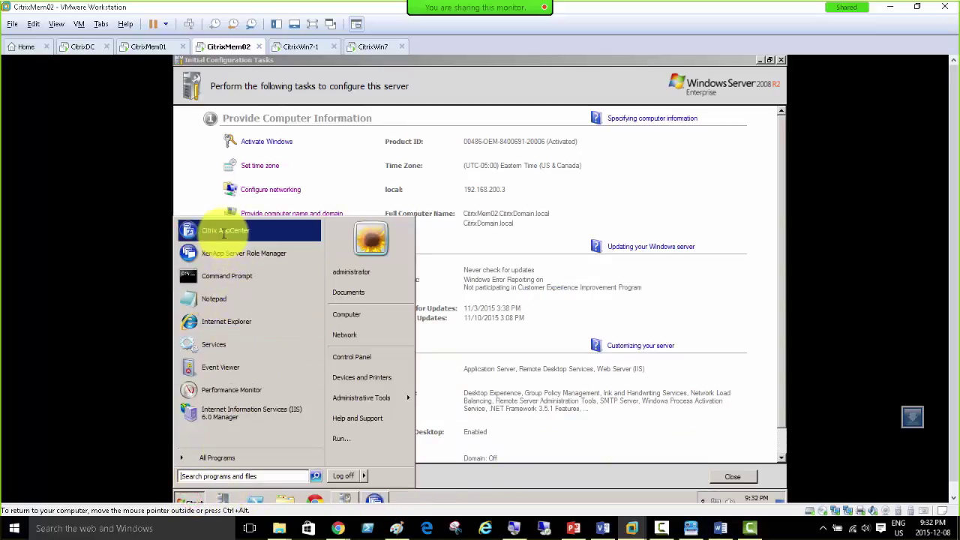
{"action": "left_click", "coordinate": [222, 233]}
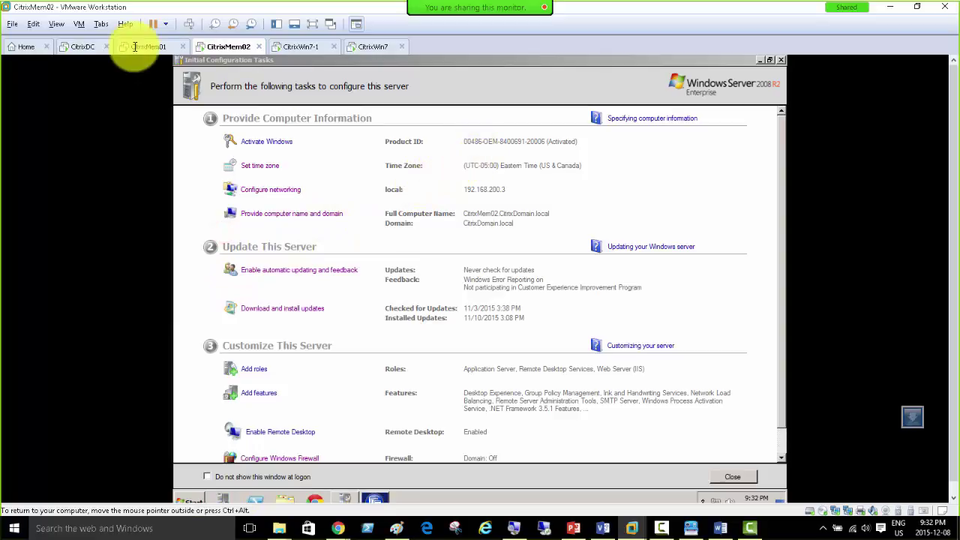
{"action": "left_click", "coordinate": [371, 500]}
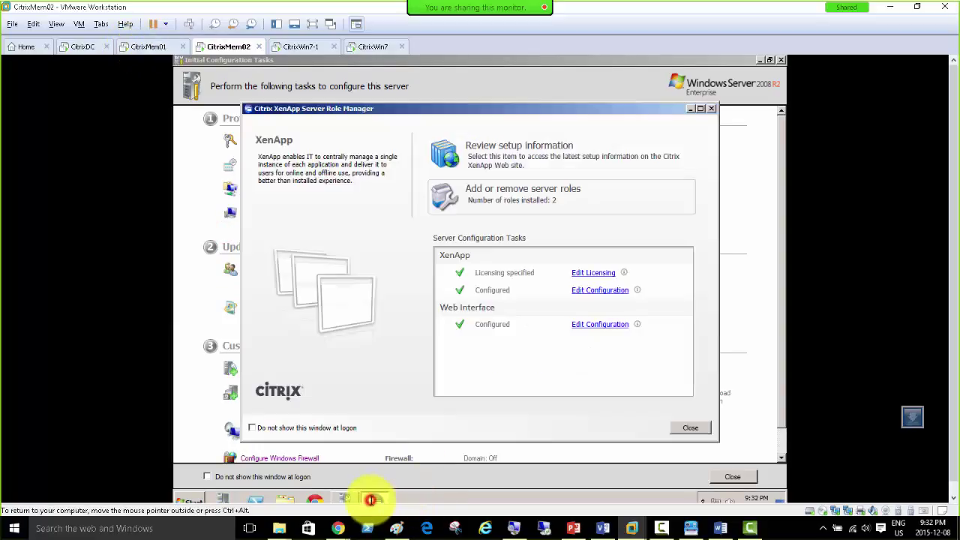
Step: Close Role Manager and expand MyFarm's Servers node to list CITRIXMEM01 and CITRIXMEM02
{"action": "left_click", "coordinate": [690, 427]}
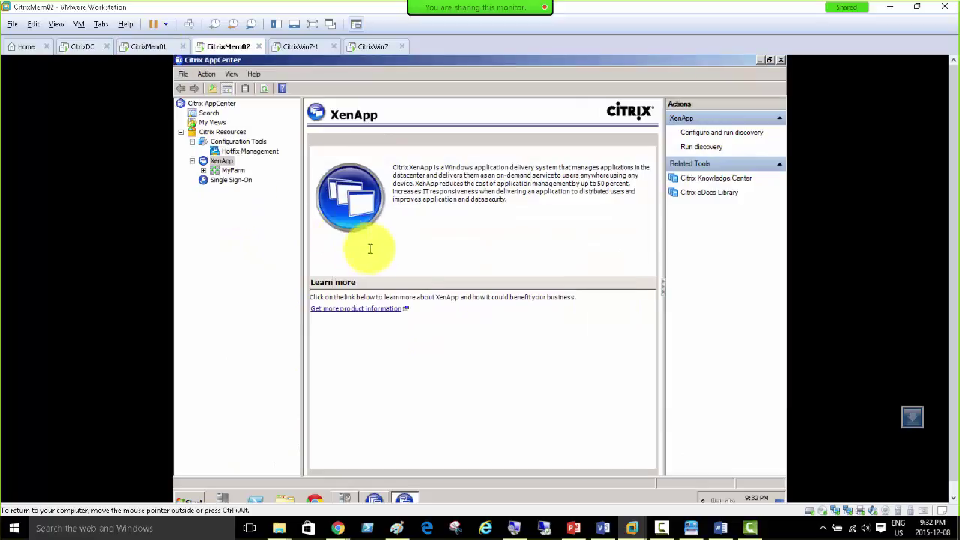
{"action": "left_click", "coordinate": [202, 171]}
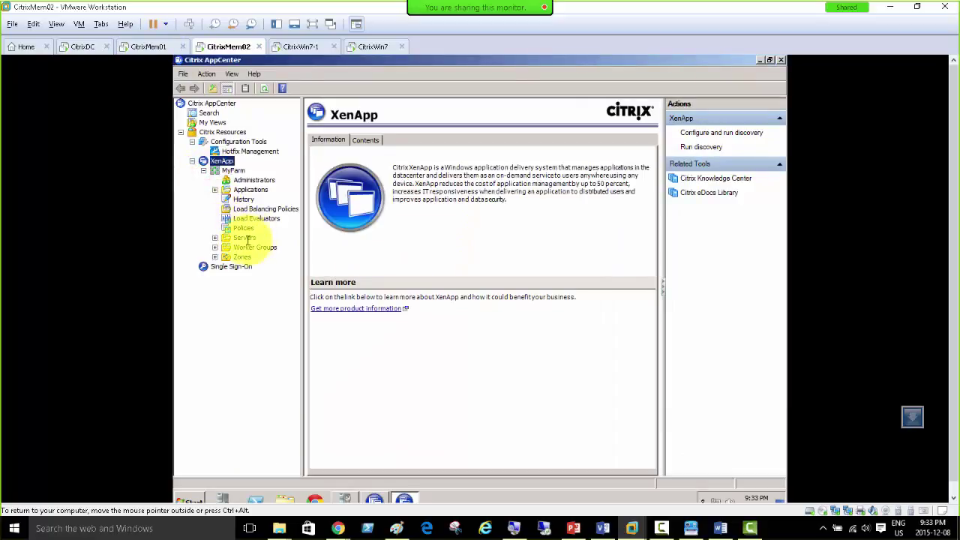
{"action": "double_click", "coordinate": [225, 237]}
{"action": "left_click", "coordinate": [216, 238]}
{"action": "left_click", "coordinate": [216, 238]}
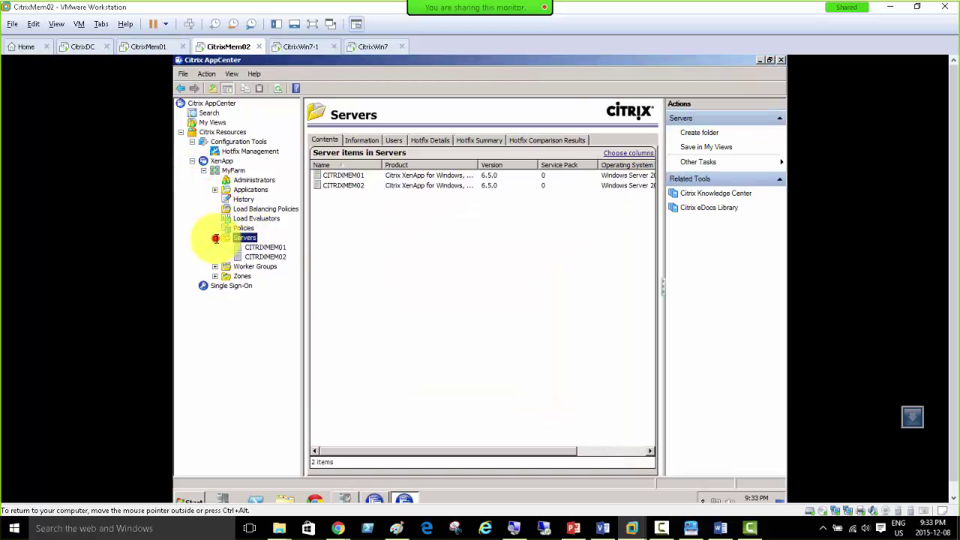
{"action": "left_click", "coordinate": [147, 46]}
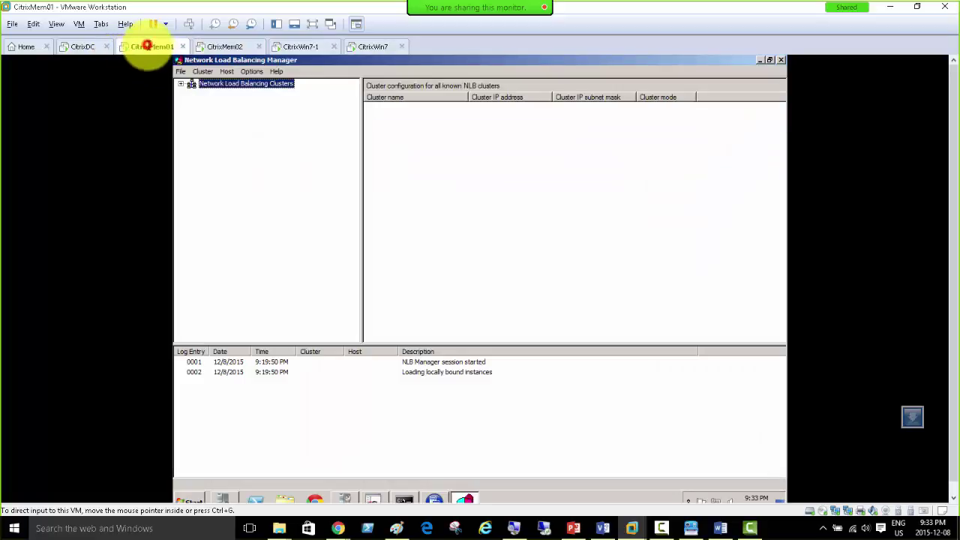
{"action": "key", "text": "alt+Tab"}
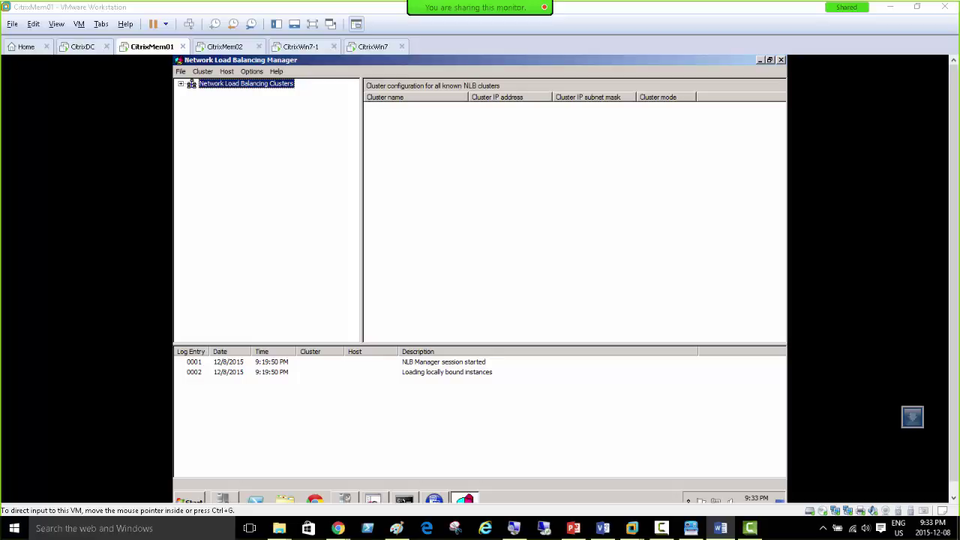
{"action": "left_click", "coordinate": [304, 47]}
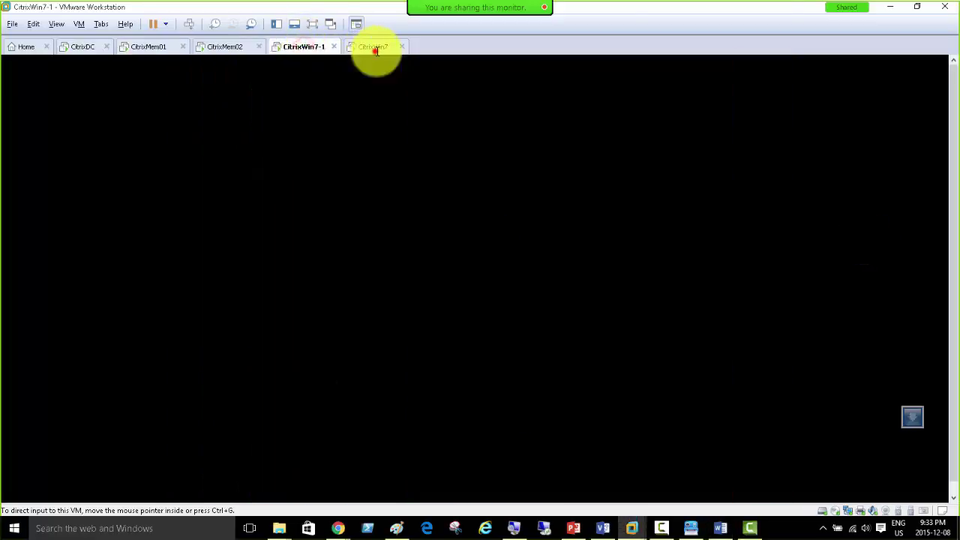
{"action": "left_click", "coordinate": [160, 47]}
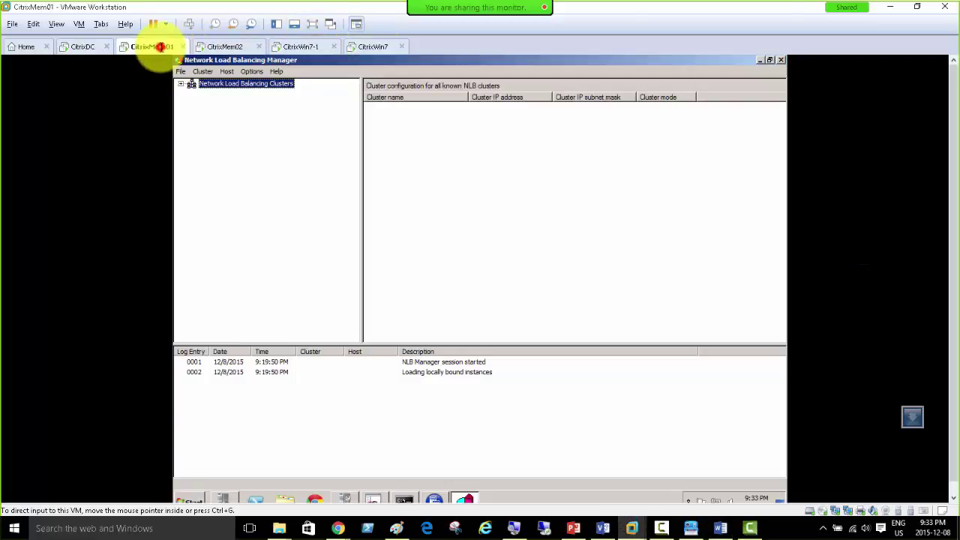
{"action": "key", "text": "alt+Tab"}
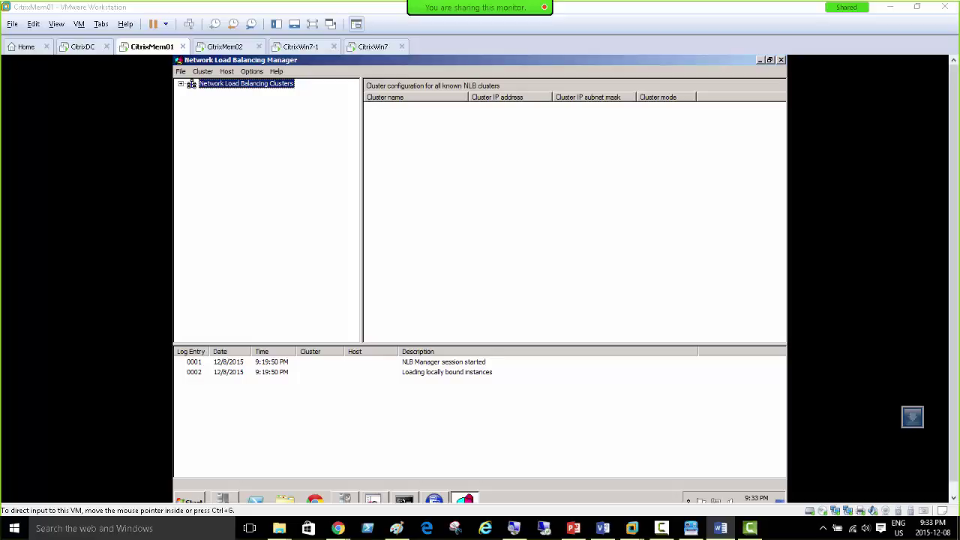
Step: Compare the XenApp logon pages shown on the CitrixWin7-1 and CitrixWin7 clients
{"action": "left_click", "coordinate": [298, 46]}
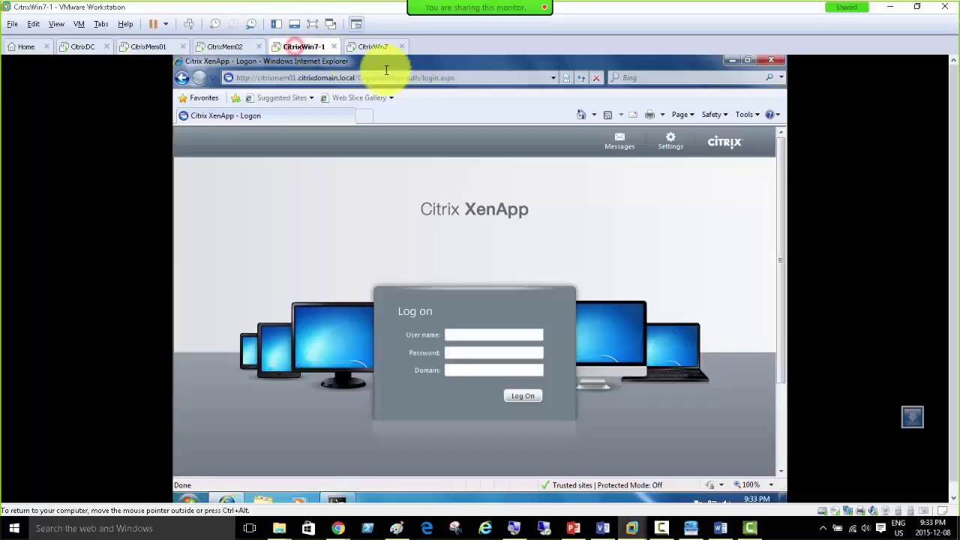
{"action": "left_click", "coordinate": [370, 48]}
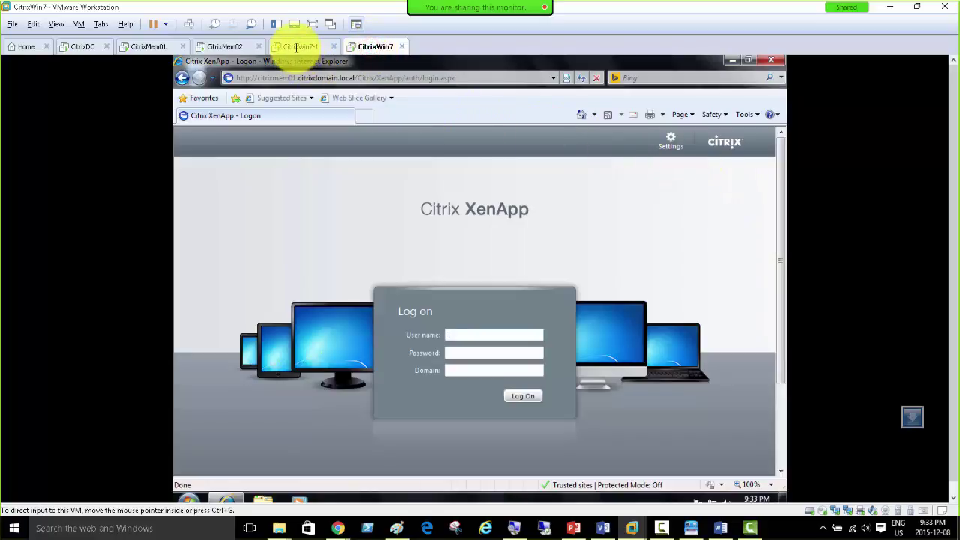
{"action": "left_click", "coordinate": [297, 46]}
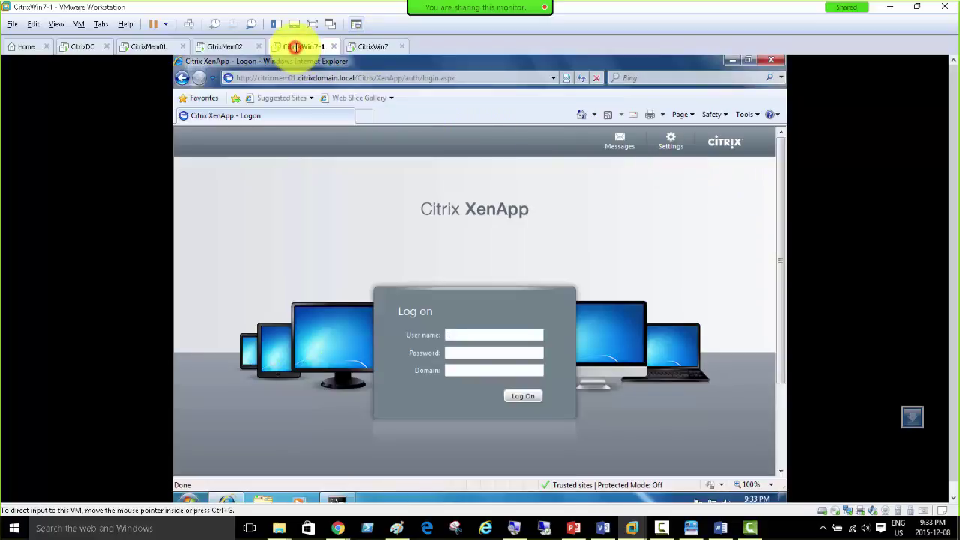
{"action": "left_click", "coordinate": [372, 45]}
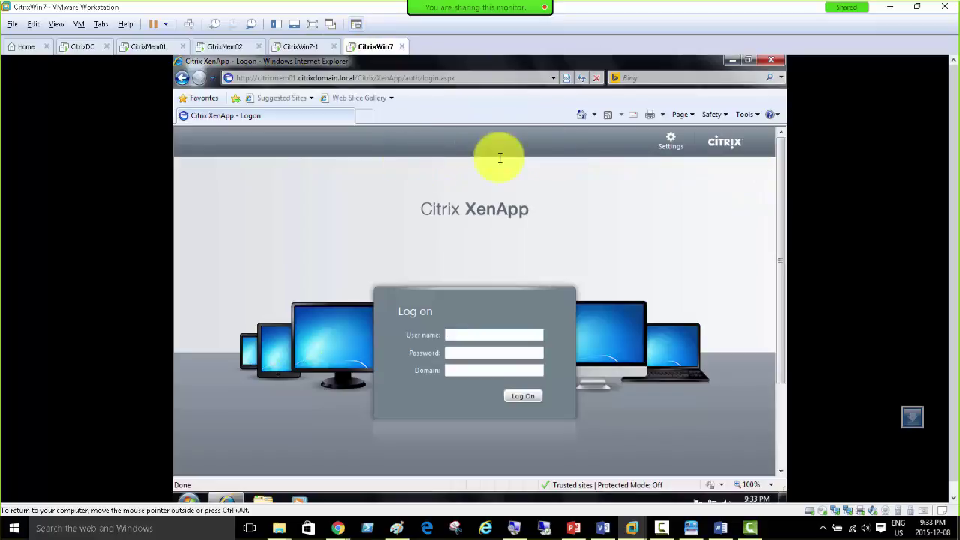
{"action": "left_click", "coordinate": [298, 46]}
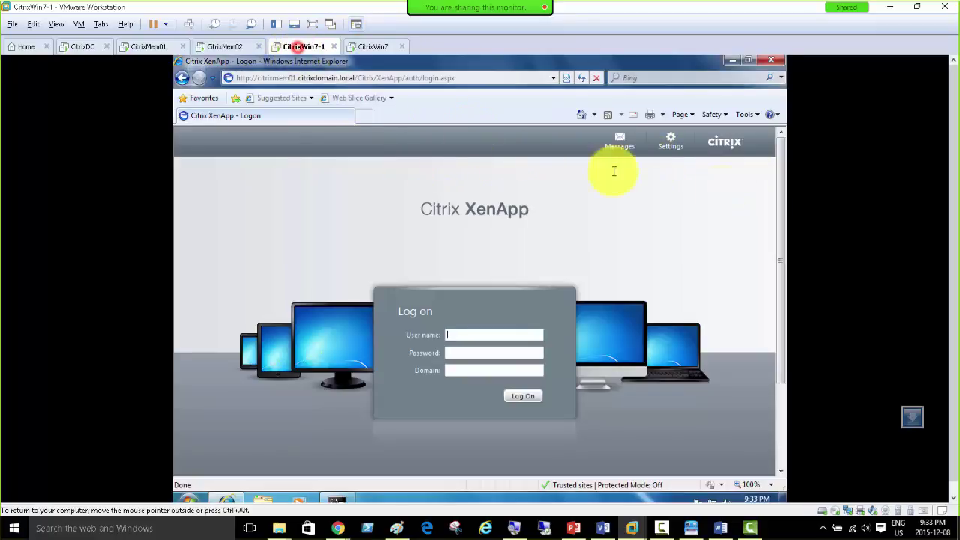
Step: Open the Web Interface configuration in CitrixMem02's Role Manager, then return to CitrixWin7-1
{"action": "left_click", "coordinate": [216, 46]}
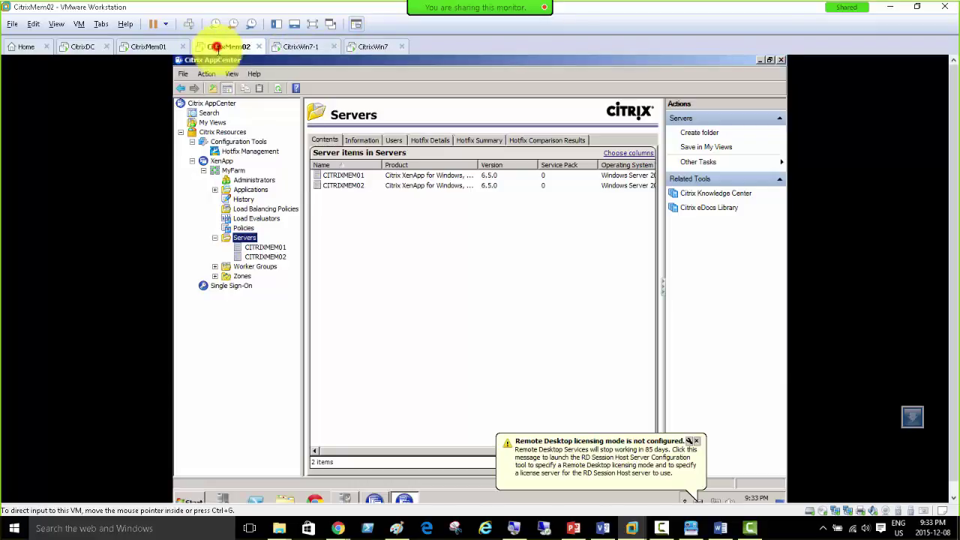
{"action": "left_click", "coordinate": [375, 499]}
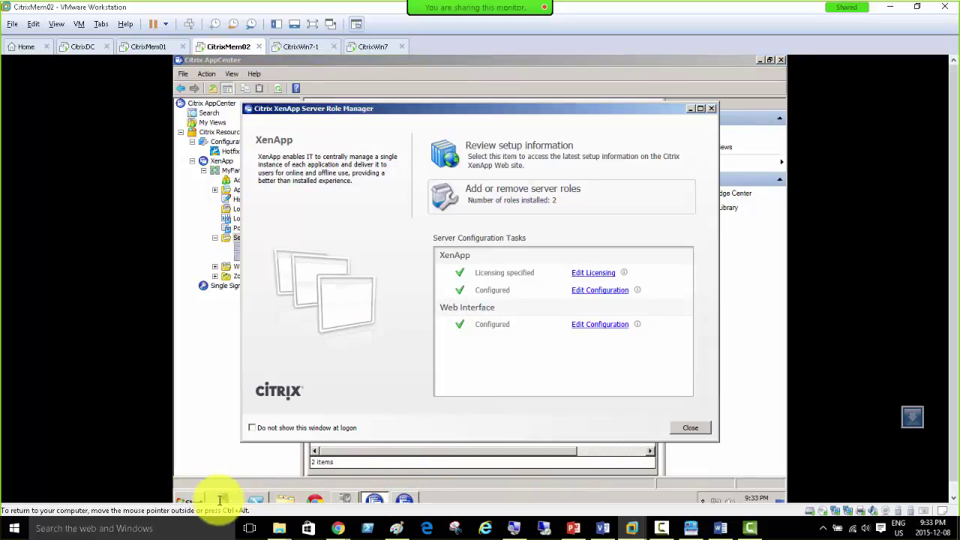
{"action": "left_click", "coordinate": [602, 325]}
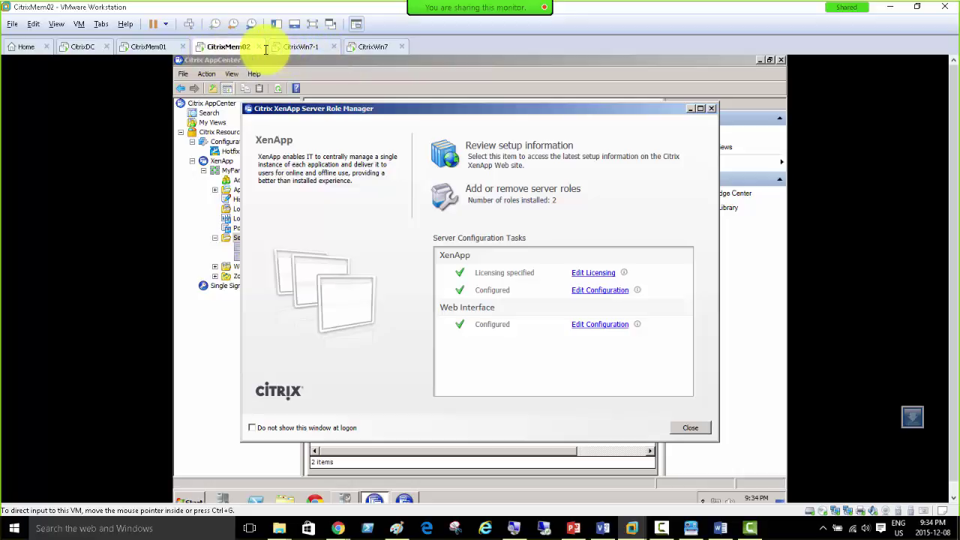
{"action": "left_click", "coordinate": [300, 47]}
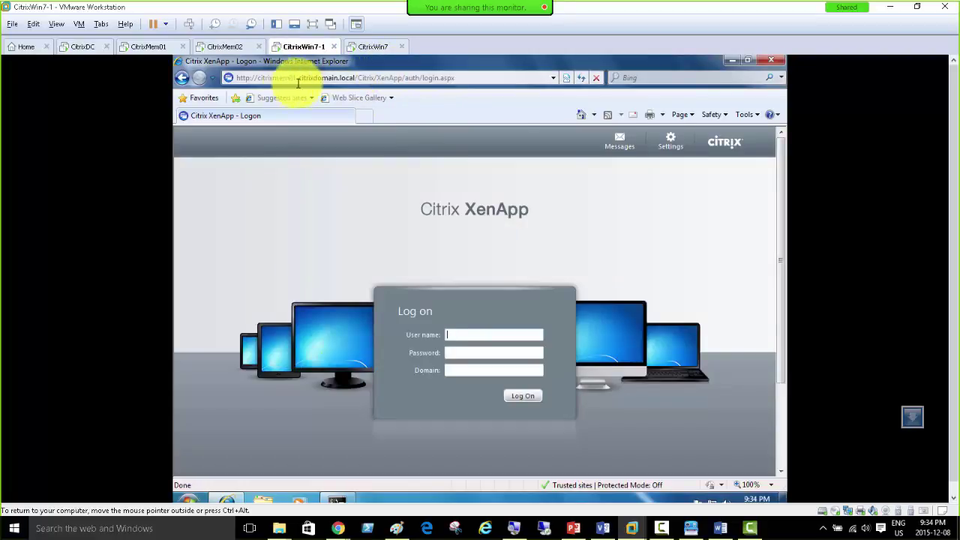
Step: On CitrixWin7, change the logon page address to load from citrixmem02 instead of citrixmem01
{"action": "left_click", "coordinate": [371, 45]}
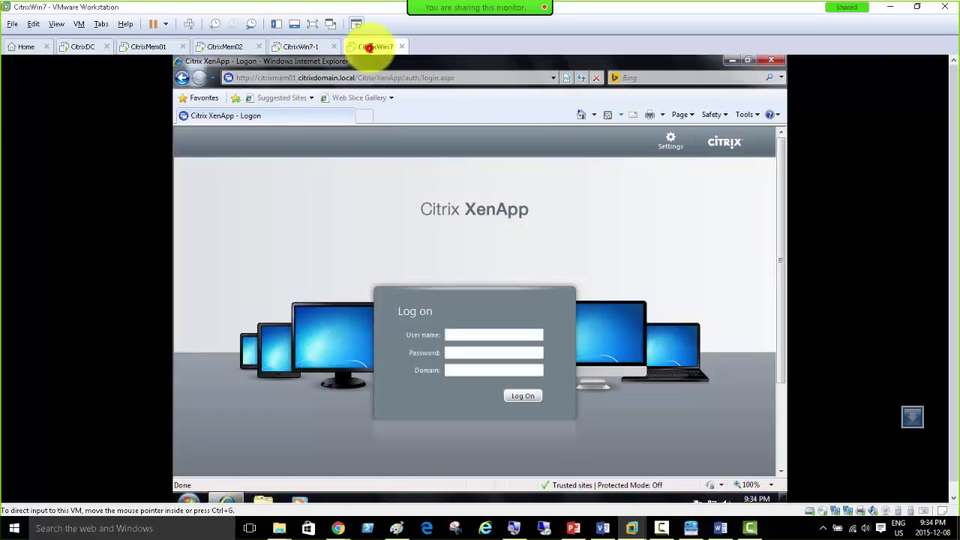
{"action": "left_click", "coordinate": [292, 78]}
{"action": "left_click", "coordinate": [290, 78]}
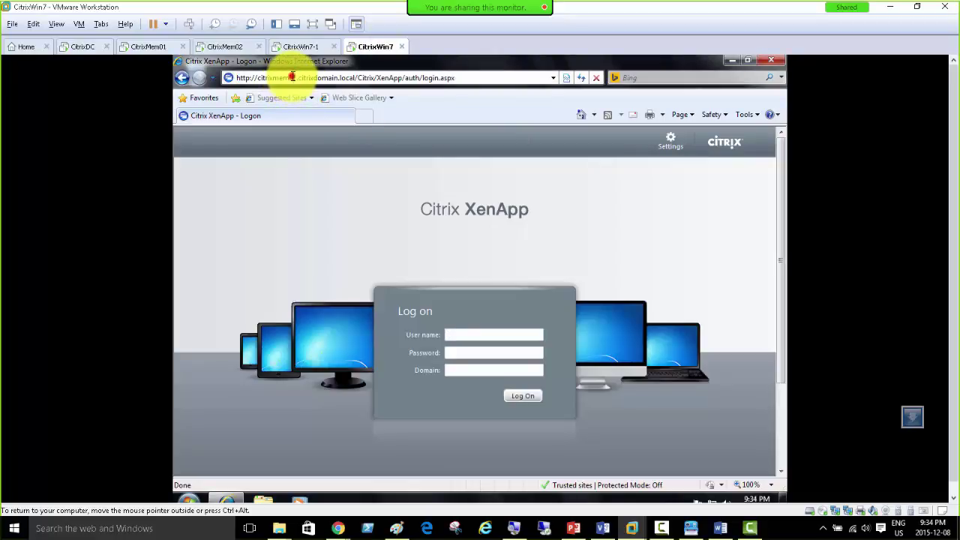
{"action": "key", "text": "BackSpace"}
{"action": "type", "text": "2"}
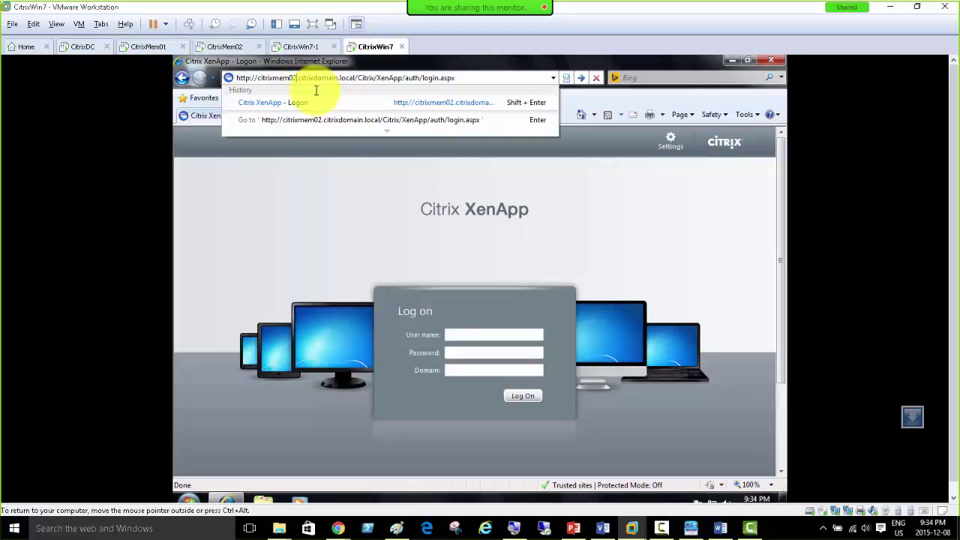
{"action": "key", "text": "Return"}
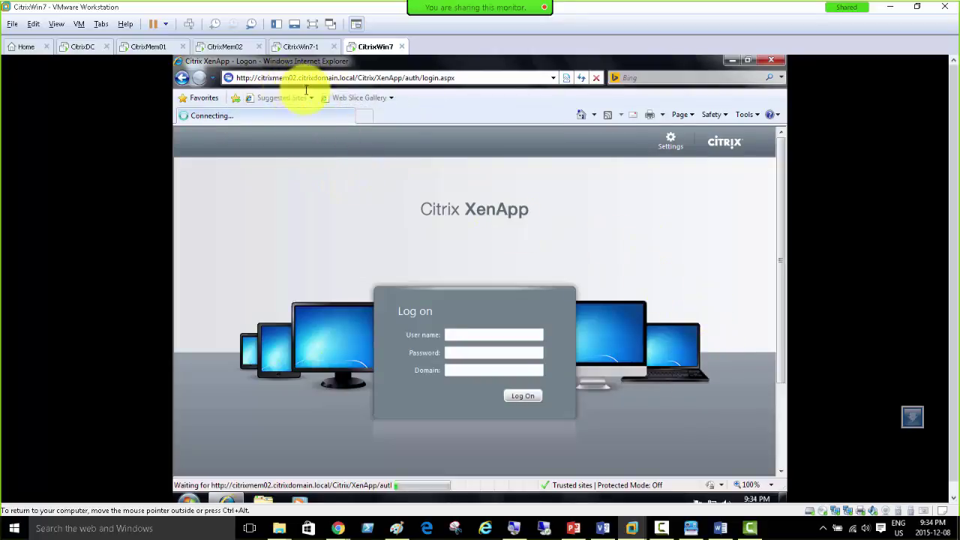
{"action": "left_click", "coordinate": [306, 46]}
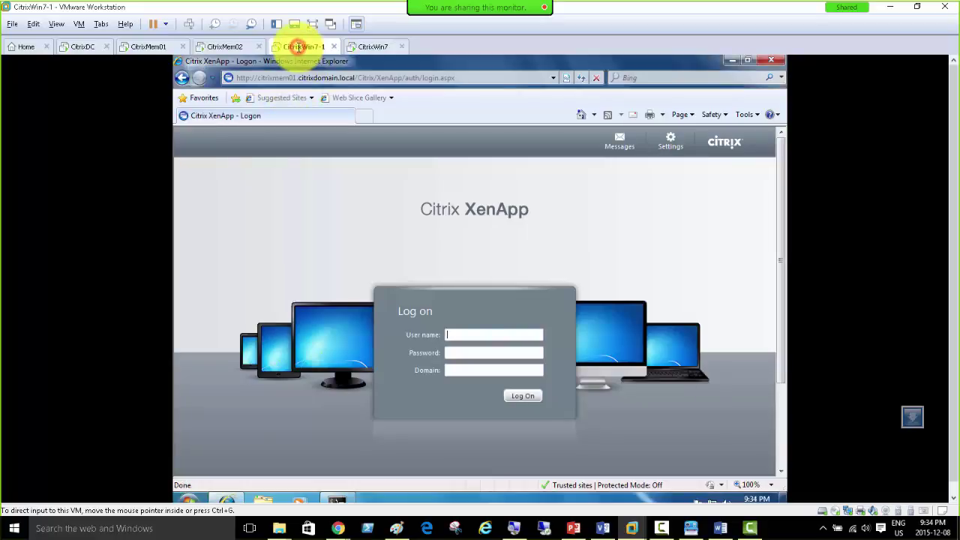
{"action": "left_click", "coordinate": [368, 45]}
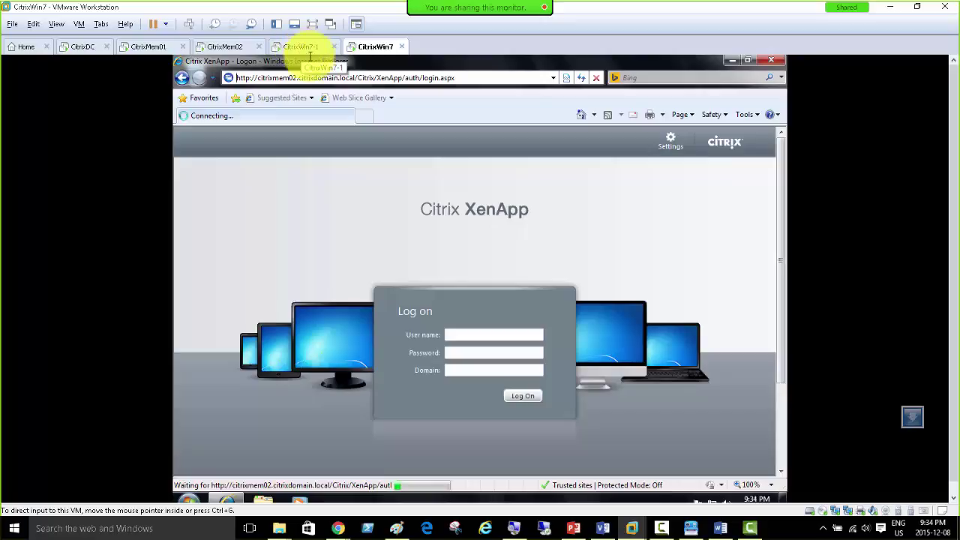
Step: Review the Trusted sites list in Internet Options, close it with OK, and go to CitrixWin7-1
{"action": "left_click", "coordinate": [744, 115]}
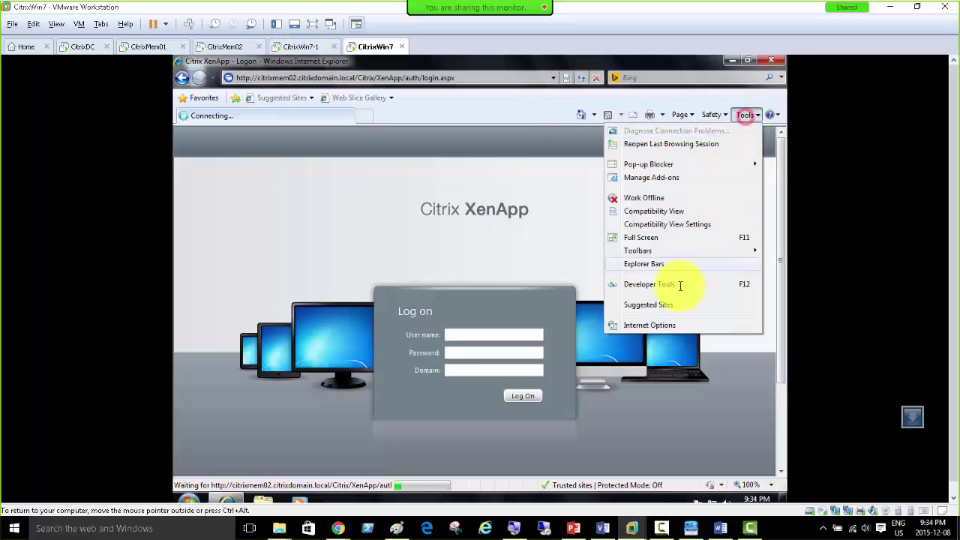
{"action": "left_click", "coordinate": [660, 323]}
{"action": "left_click", "coordinate": [233, 160]}
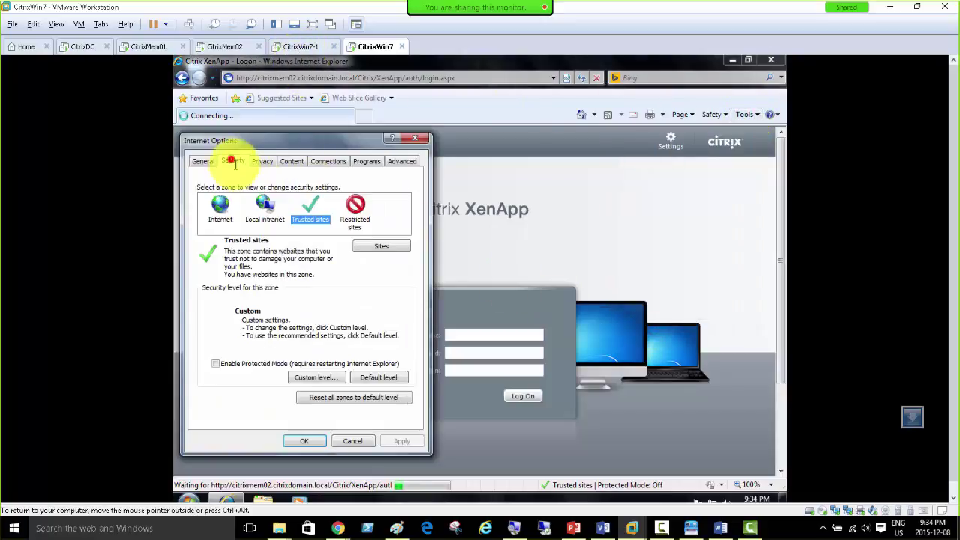
{"action": "left_click", "coordinate": [366, 244]}
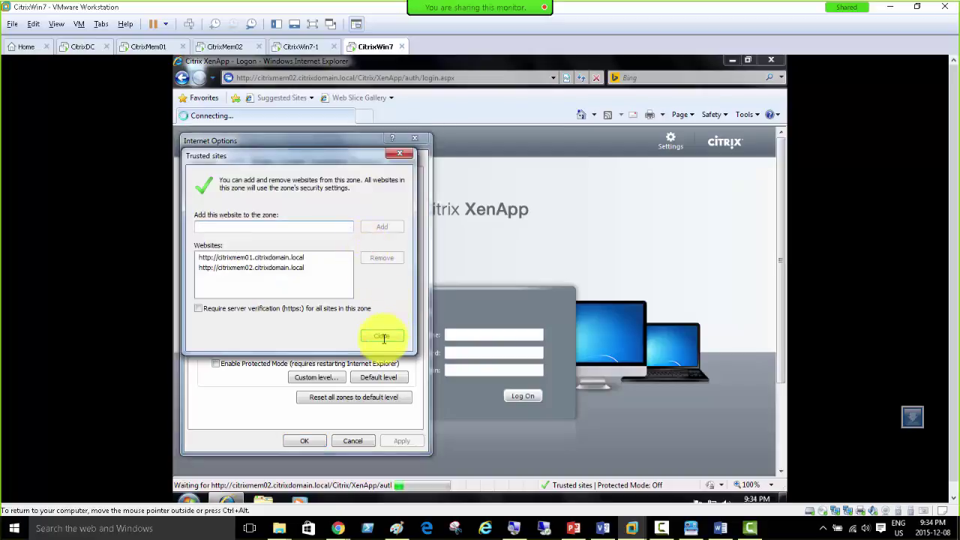
{"action": "left_click", "coordinate": [381, 335]}
{"action": "left_click", "coordinate": [303, 440]}
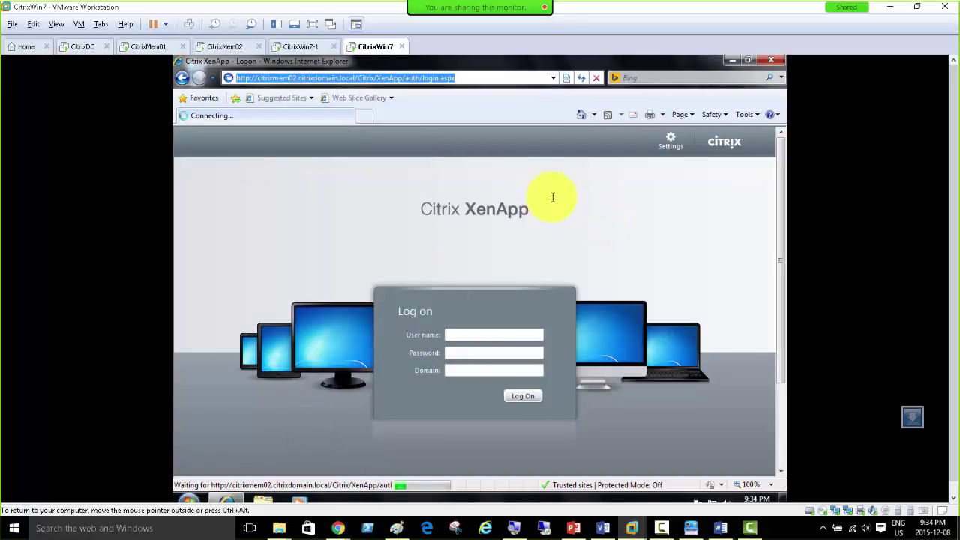
{"action": "left_click", "coordinate": [299, 47]}
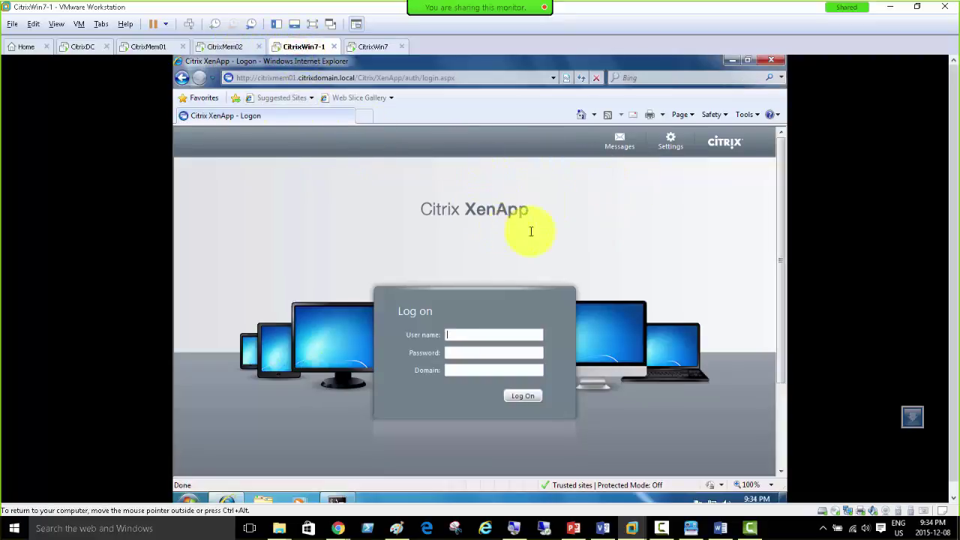
Step: On CitrixMem01, choose New Cluster from Network Load Balancing Clusters in NLB Manager
{"action": "left_click", "coordinate": [151, 47]}
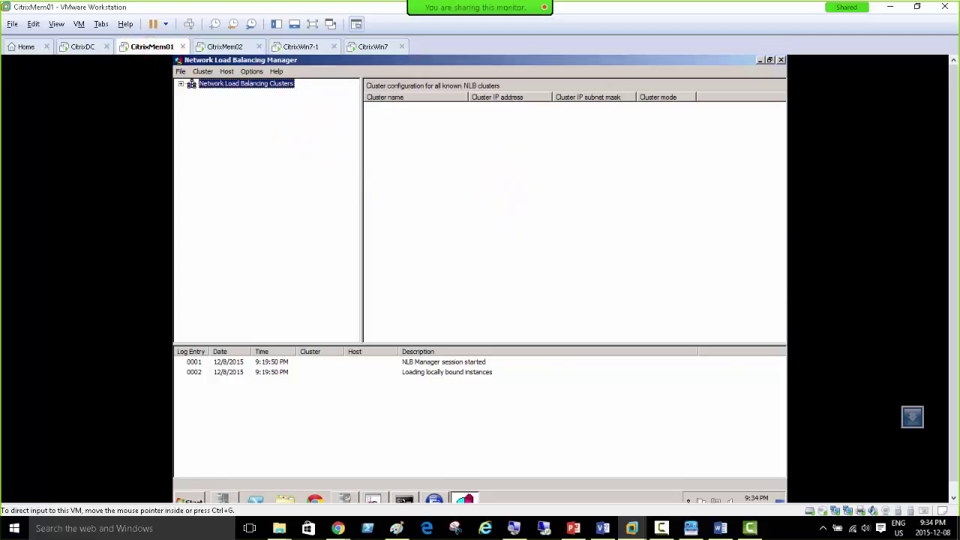
{"action": "key", "text": "alt+Tab"}
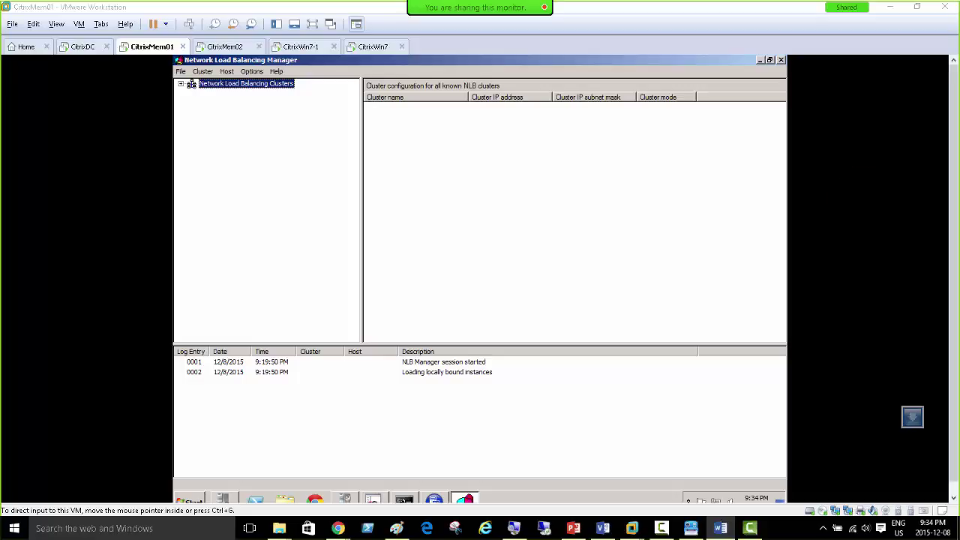
{"action": "left_click", "coordinate": [216, 85]}
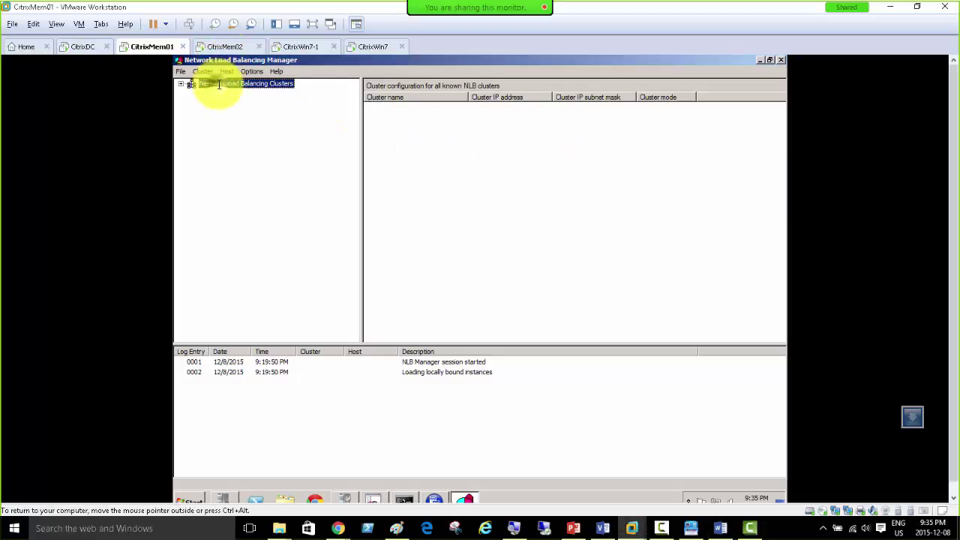
{"action": "right_click", "coordinate": [218, 85]}
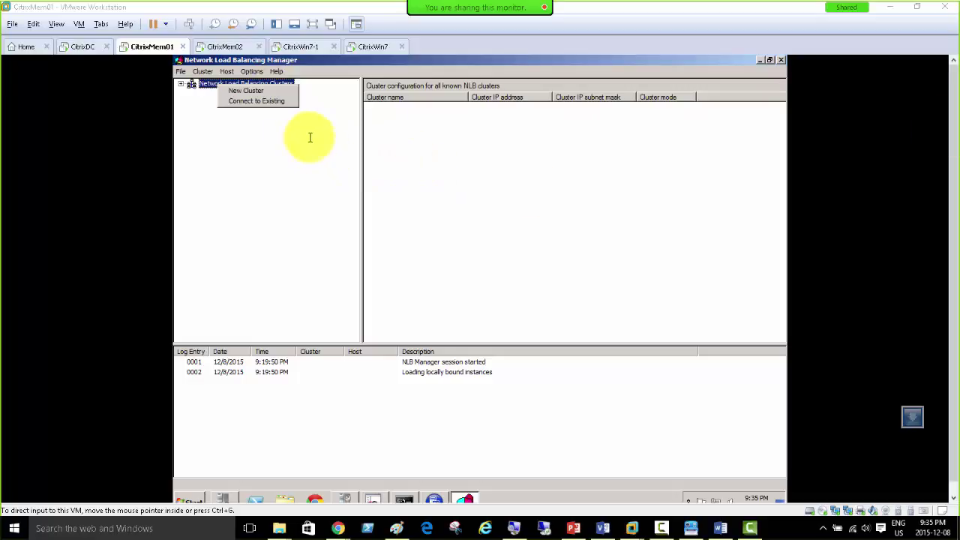
{"action": "left_click", "coordinate": [271, 90]}
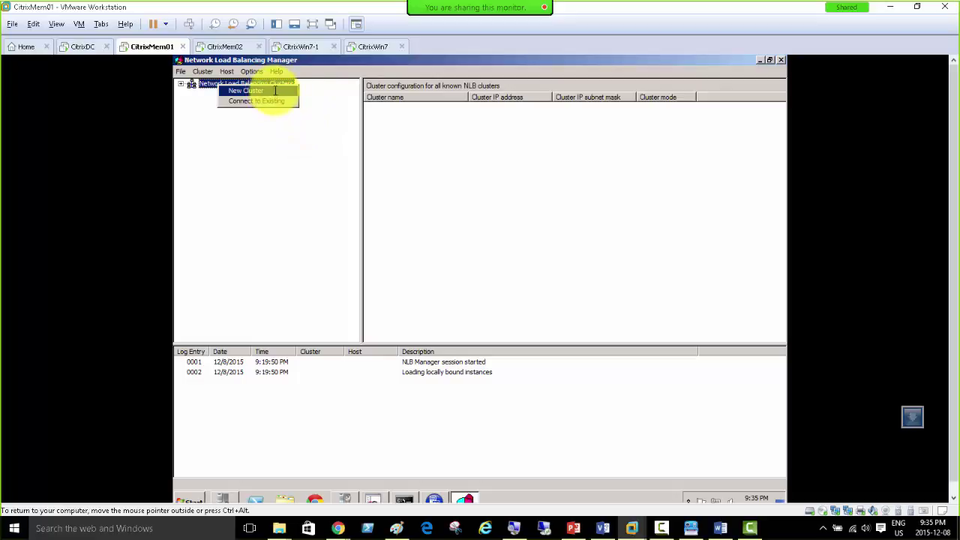
{"action": "left_click", "coordinate": [264, 90]}
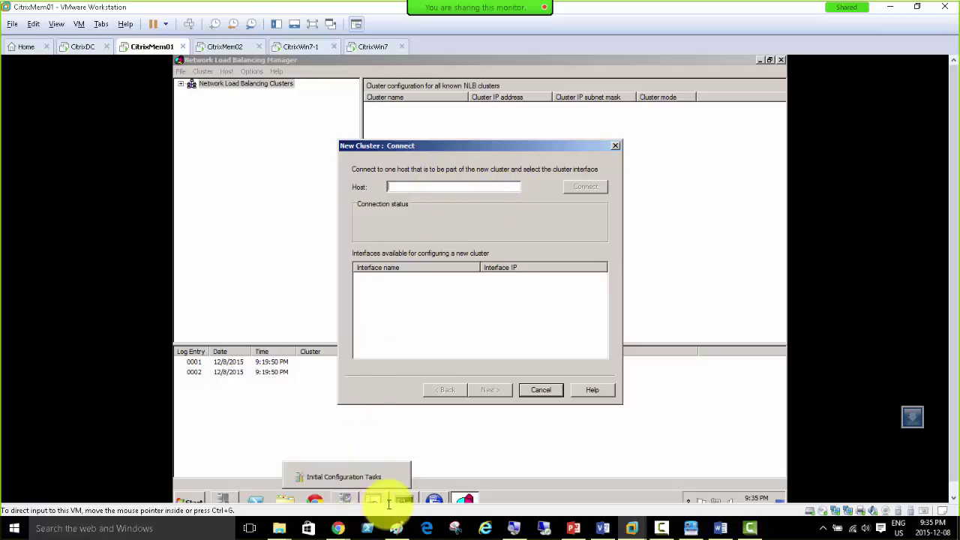
Step: Connect the wizard to host citrixmem01.citrixdomain.local and continue with its Local interface (192.168.200.2)
{"action": "left_click", "coordinate": [226, 499]}
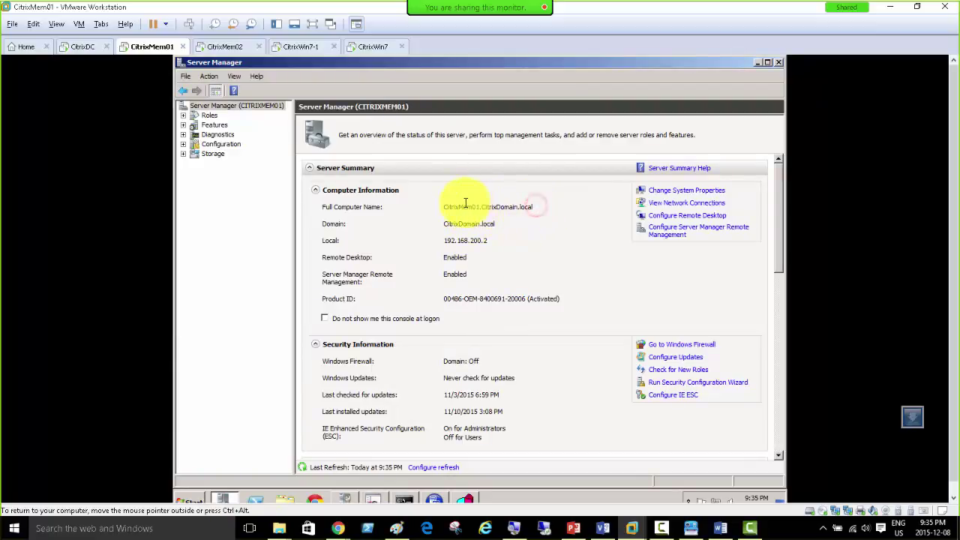
{"action": "left_click", "coordinate": [757, 62]}
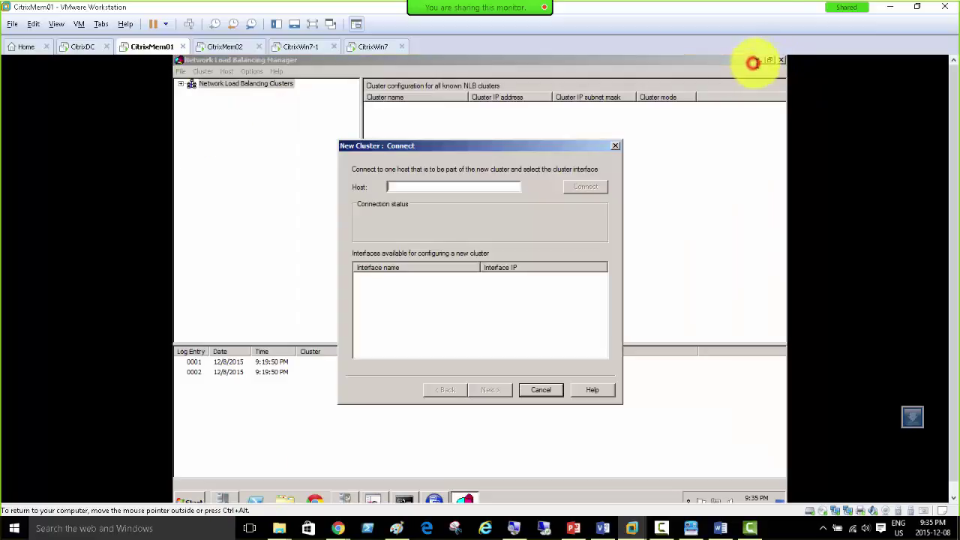
{"action": "type", "text": "c"}
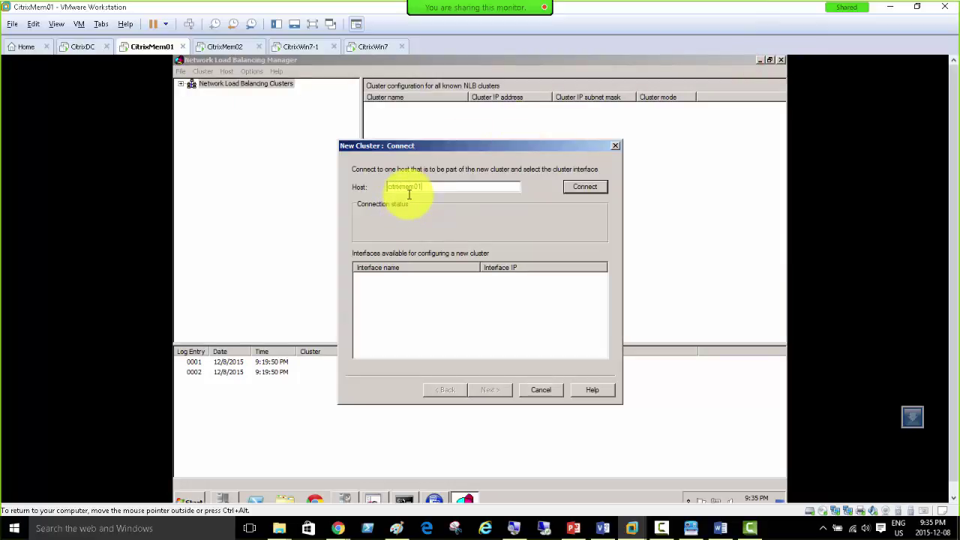
{"action": "type", "text": "itrixmem01.citrixdomain.local"}
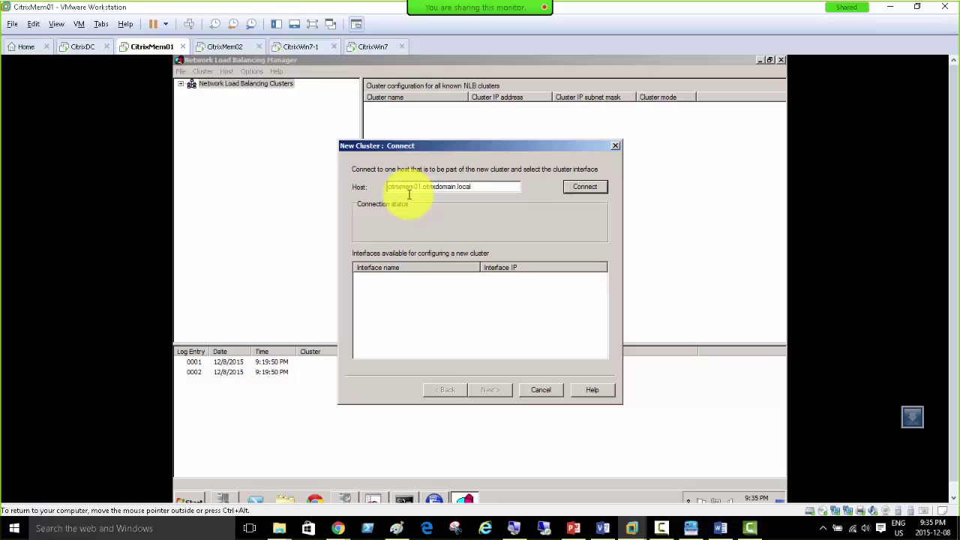
{"action": "left_click", "coordinate": [582, 186]}
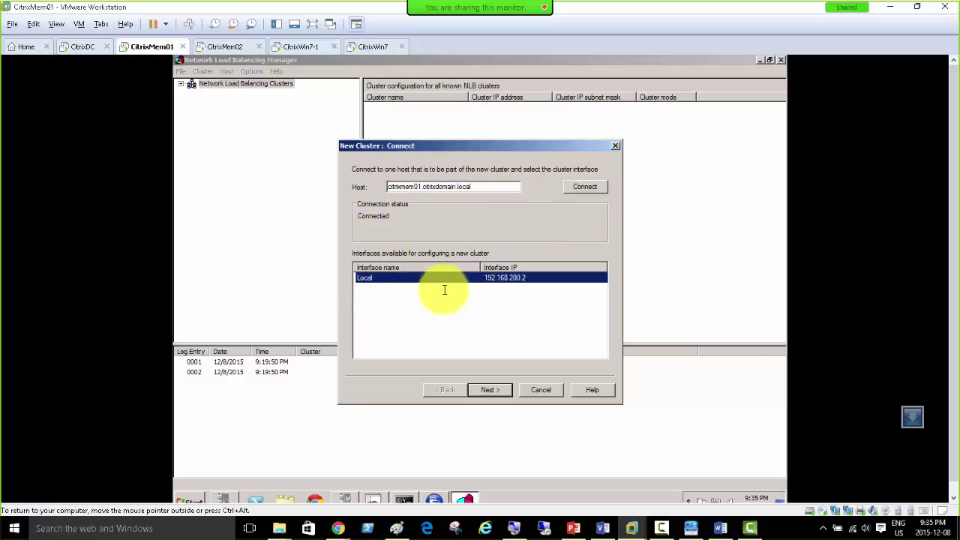
{"action": "left_click", "coordinate": [488, 390]}
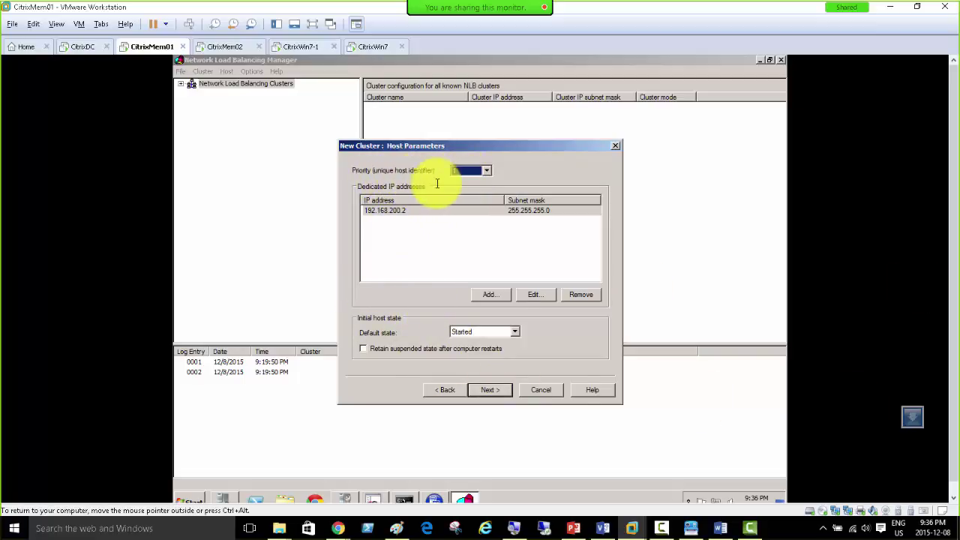
Step: Keep host priority 1 and default state Started, then advance to Cluster IP Addresses
{"action": "left_click", "coordinate": [487, 171]}
{"action": "left_click", "coordinate": [487, 172]}
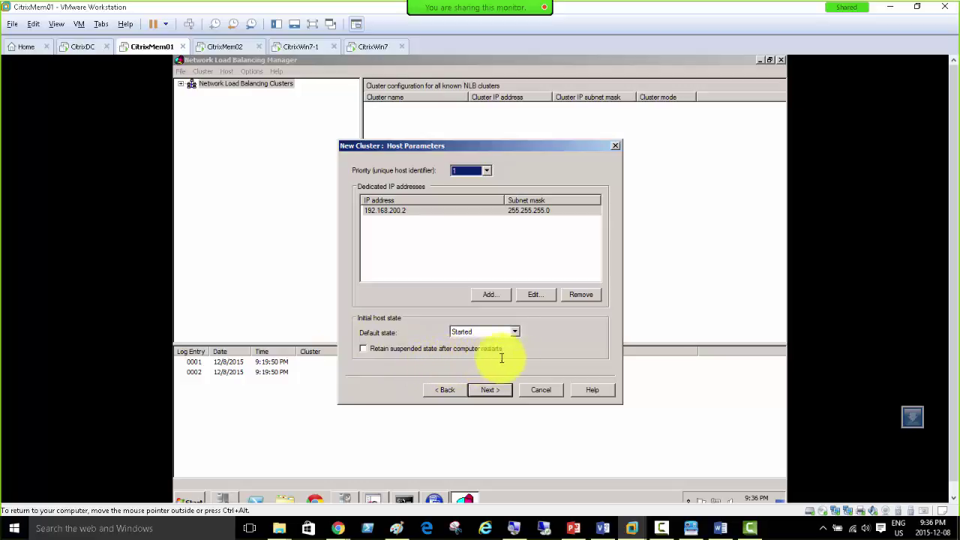
{"action": "left_click", "coordinate": [488, 390]}
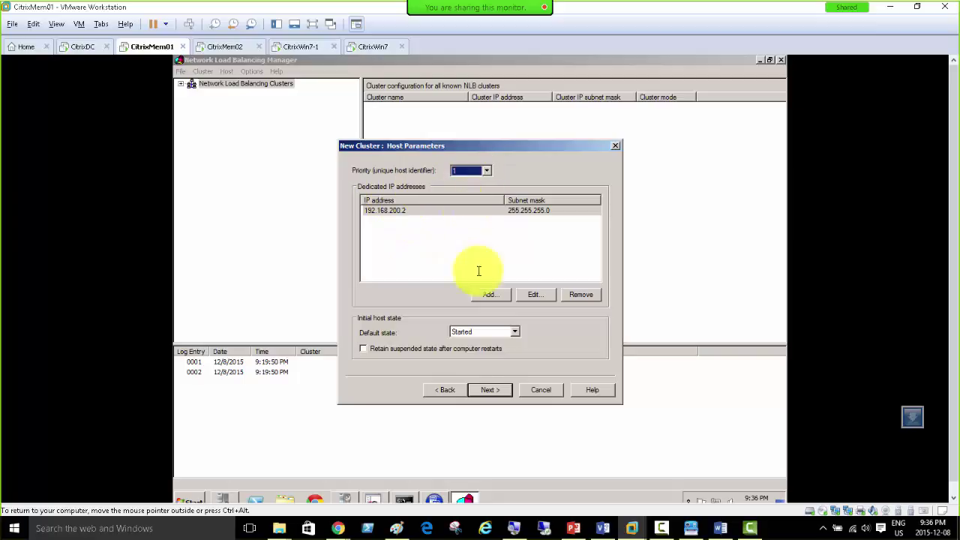
{"action": "left_click", "coordinate": [490, 389]}
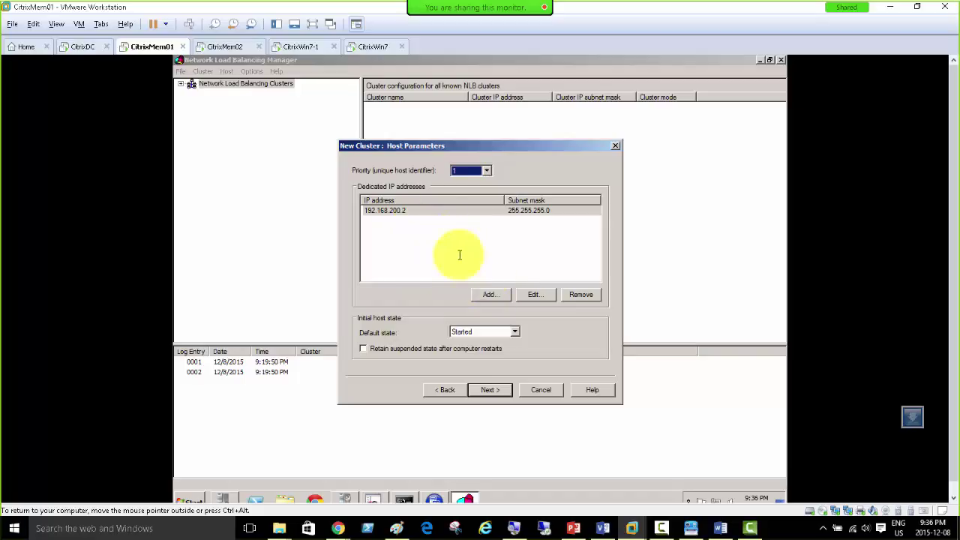
{"action": "left_click", "coordinate": [493, 391]}
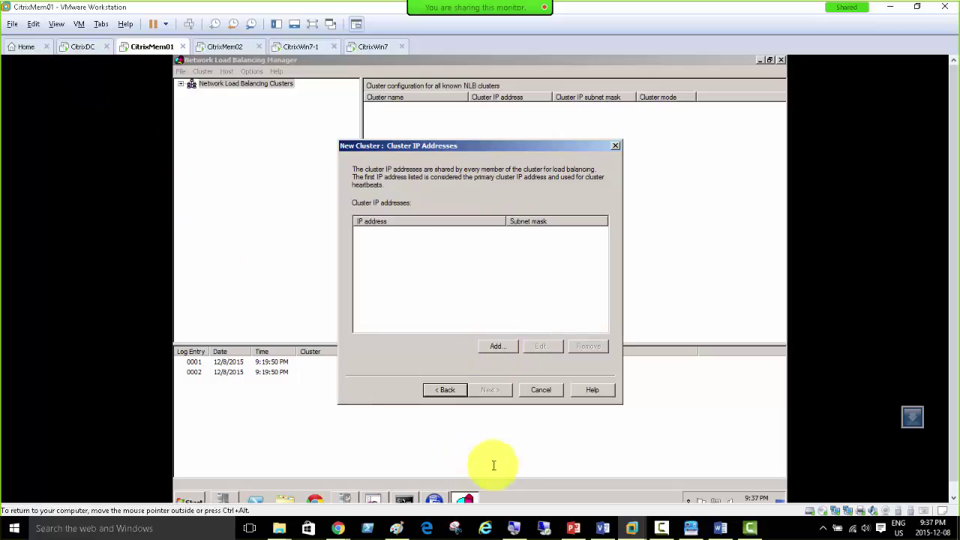
Step: Add cluster IP 192.168.200.35 with mask 255.255.255.0 and continue to Cluster Parameters
{"action": "left_click", "coordinate": [571, 528]}
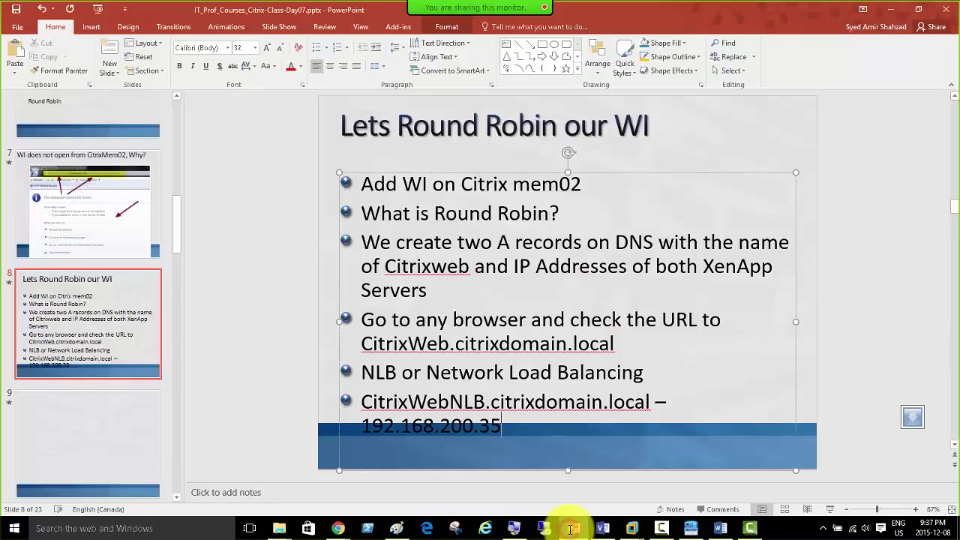
{"action": "left_click", "coordinate": [571, 528]}
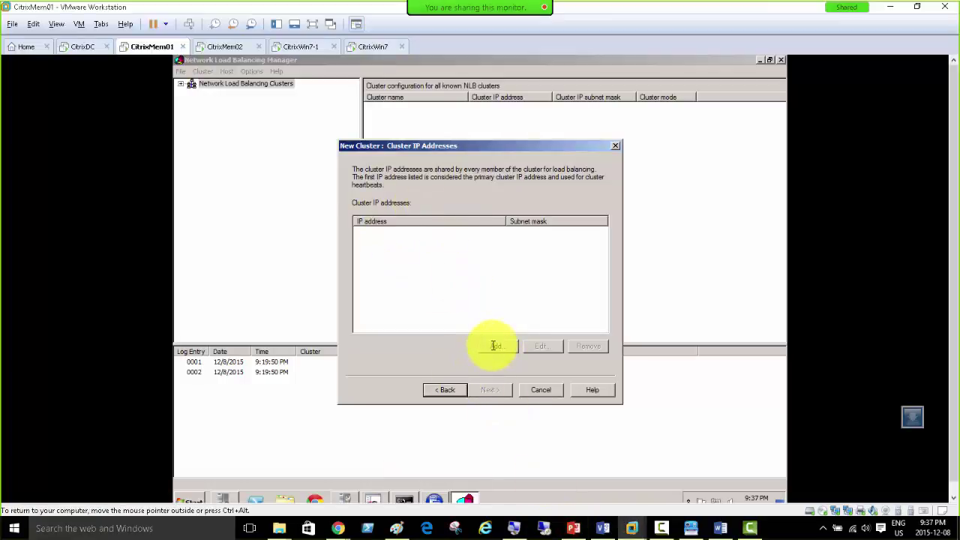
{"action": "key", "text": "alt+Tab"}
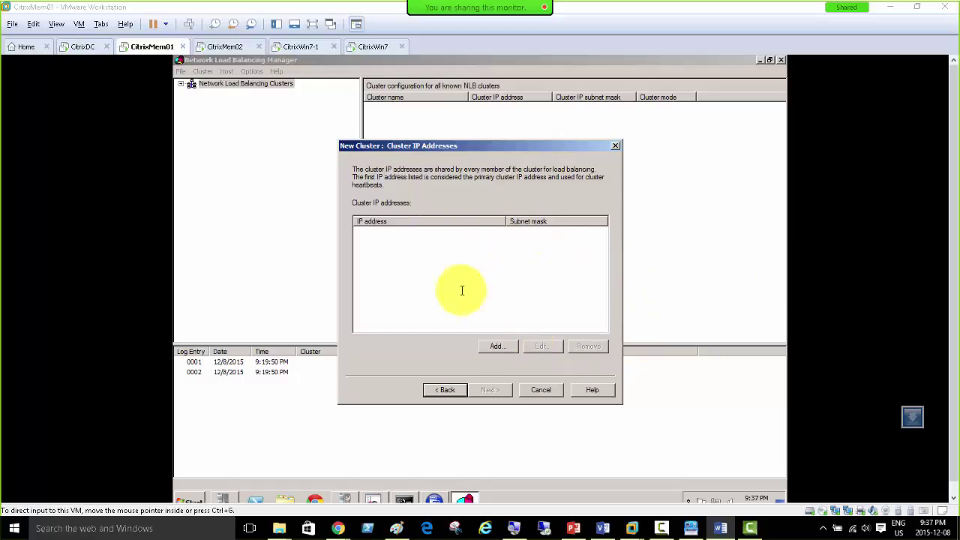
{"action": "left_click", "coordinate": [496, 347]}
{"action": "left_click", "coordinate": [454, 223]}
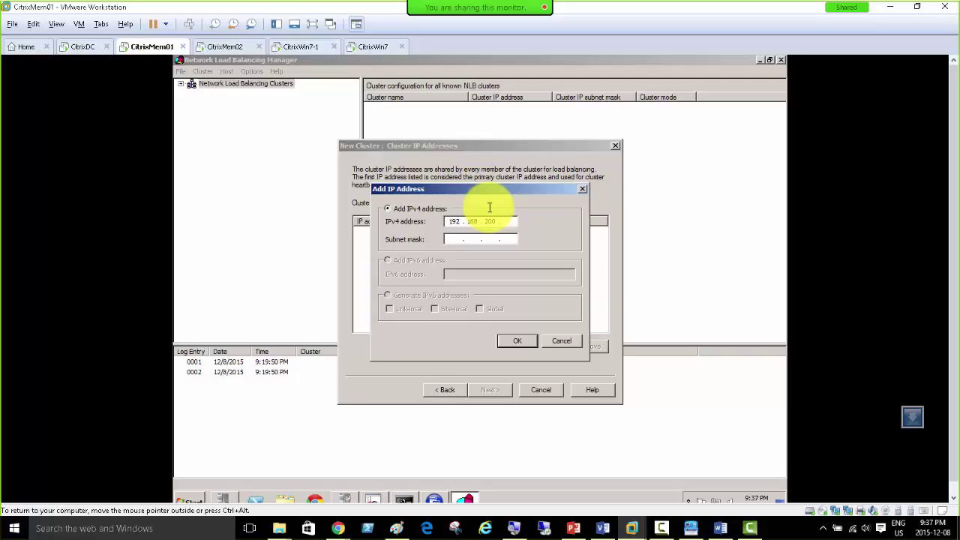
{"action": "key", "text": "Tab"}
{"action": "left_click", "coordinate": [514, 342]}
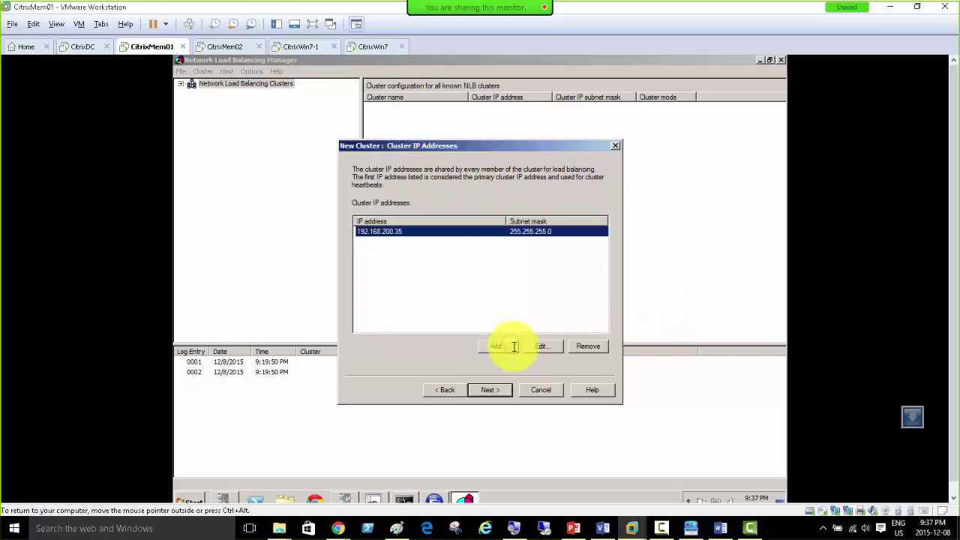
{"action": "left_click", "coordinate": [489, 389]}
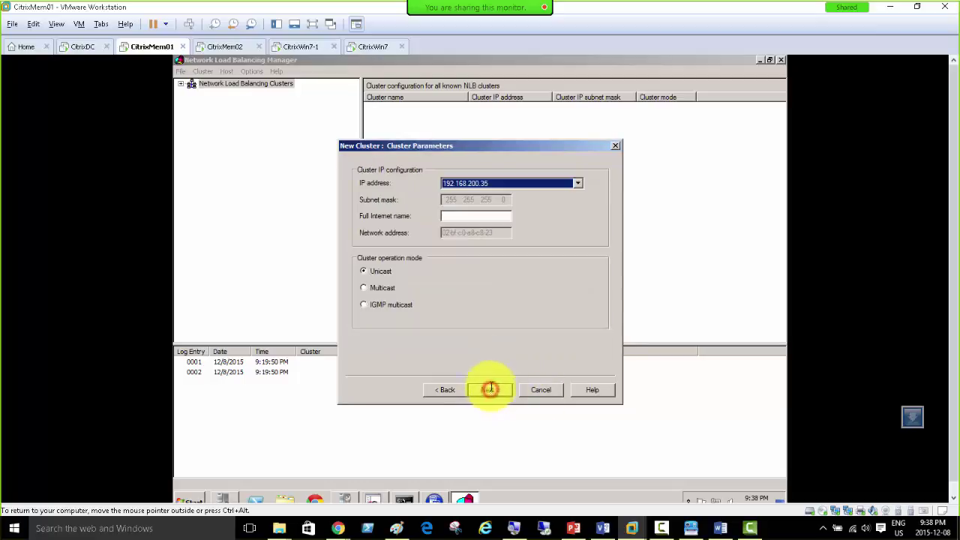
Step: Copy the name CitrixWebNLB.citrixdomain.local from the PowerPoint lesson slide
{"action": "left_click", "coordinate": [461, 217]}
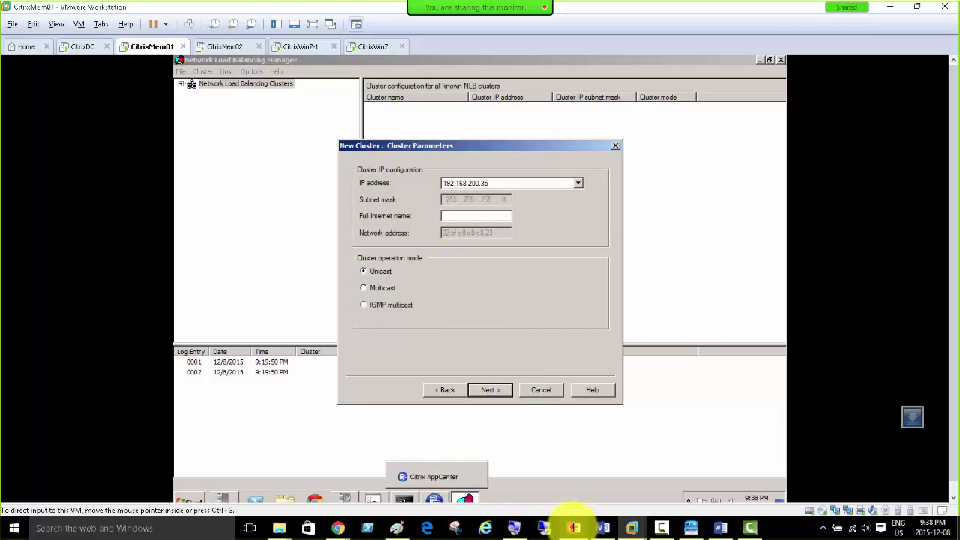
{"action": "left_click", "coordinate": [573, 528]}
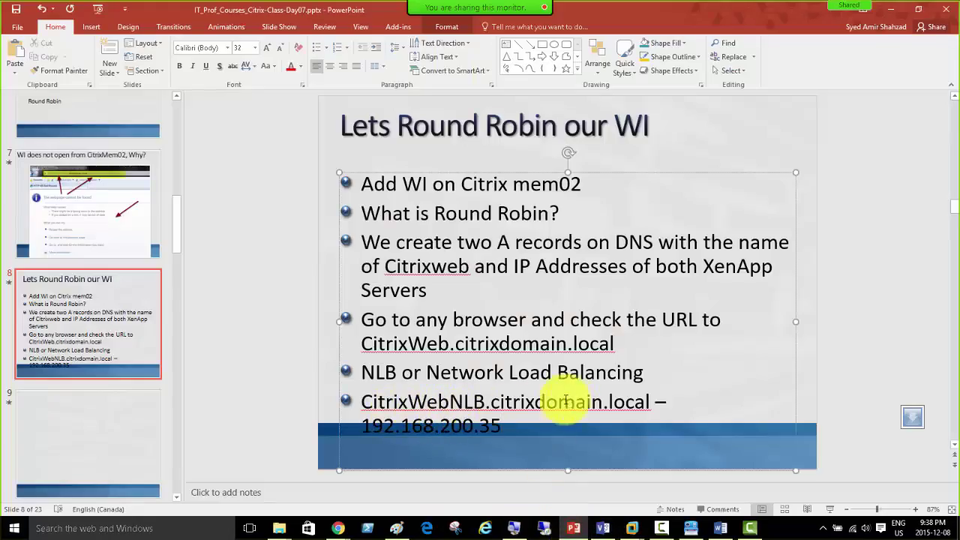
{"action": "left_click_drag", "start_coordinate": [650, 402], "coordinate": [357, 401]}
{"action": "right_click", "coordinate": [370, 402]}
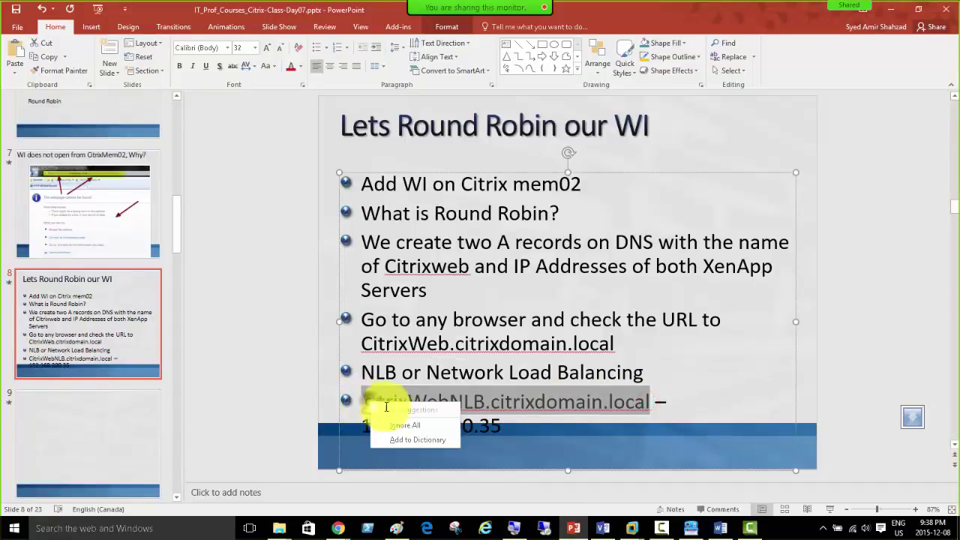
{"action": "left_click", "coordinate": [434, 428]}
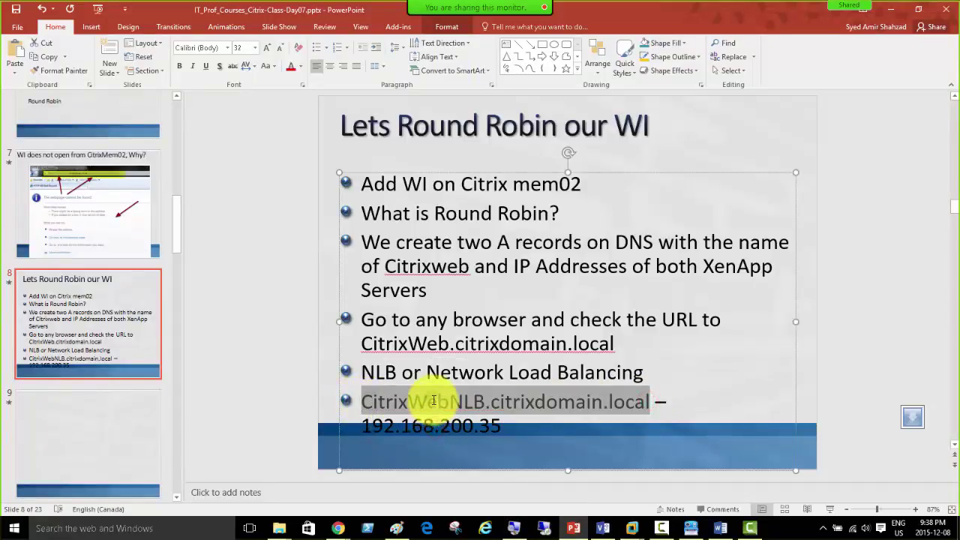
{"action": "right_click", "coordinate": [434, 405]}
{"action": "left_click", "coordinate": [464, 180]}
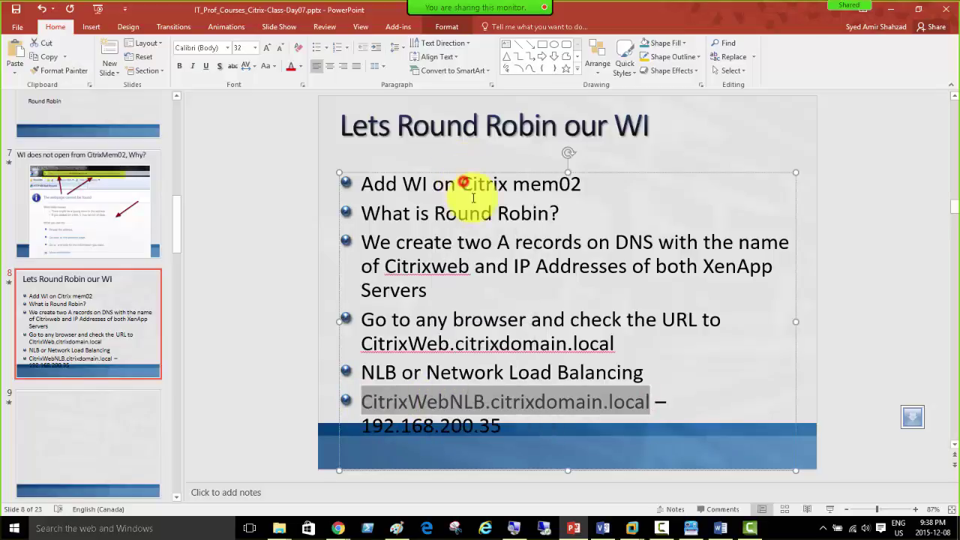
Step: Paste CitrixWebNLB.citrixdomain.local into Full Internet name in CitrixMem01's cluster wizard
{"action": "left_click", "coordinate": [632, 529]}
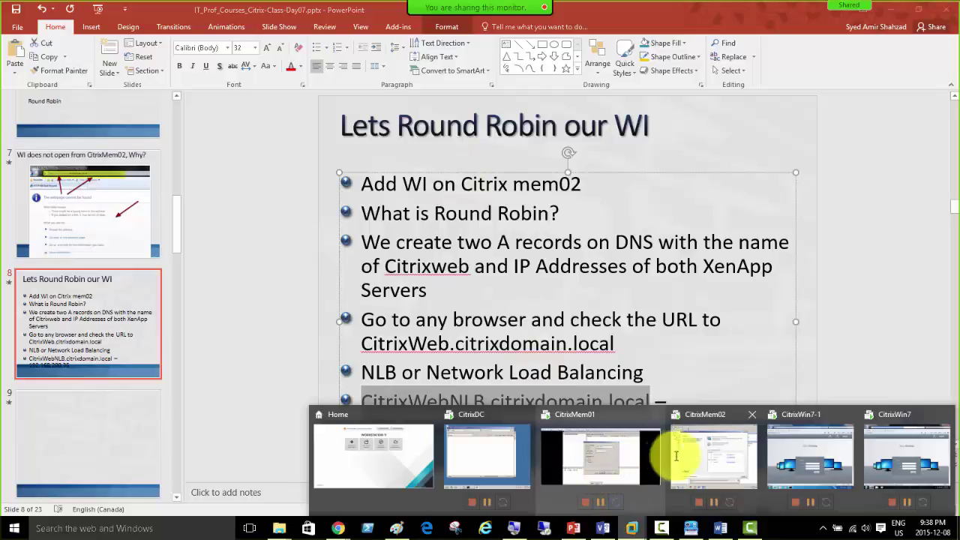
{"action": "left_click", "coordinate": [693, 455]}
{"action": "left_click", "coordinate": [240, 45]}
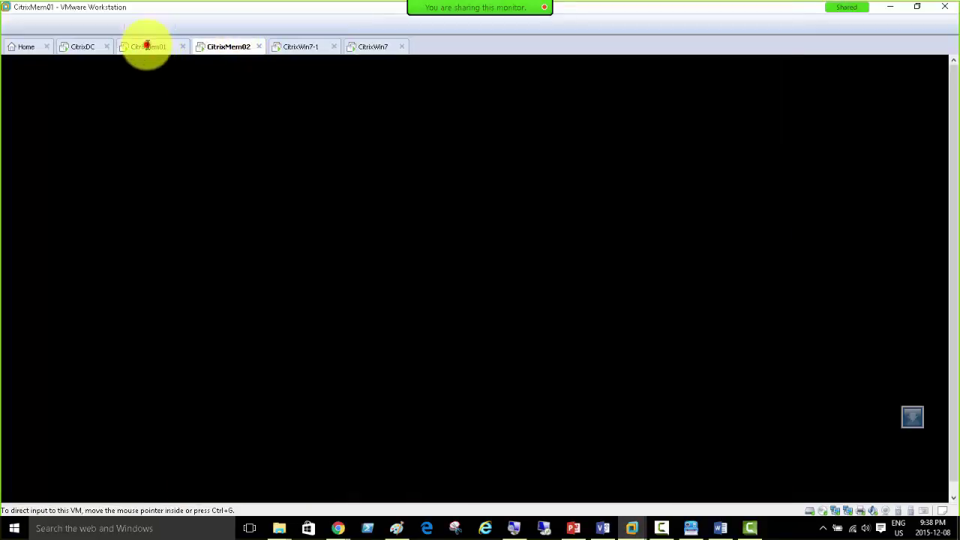
{"action": "left_click", "coordinate": [147, 45]}
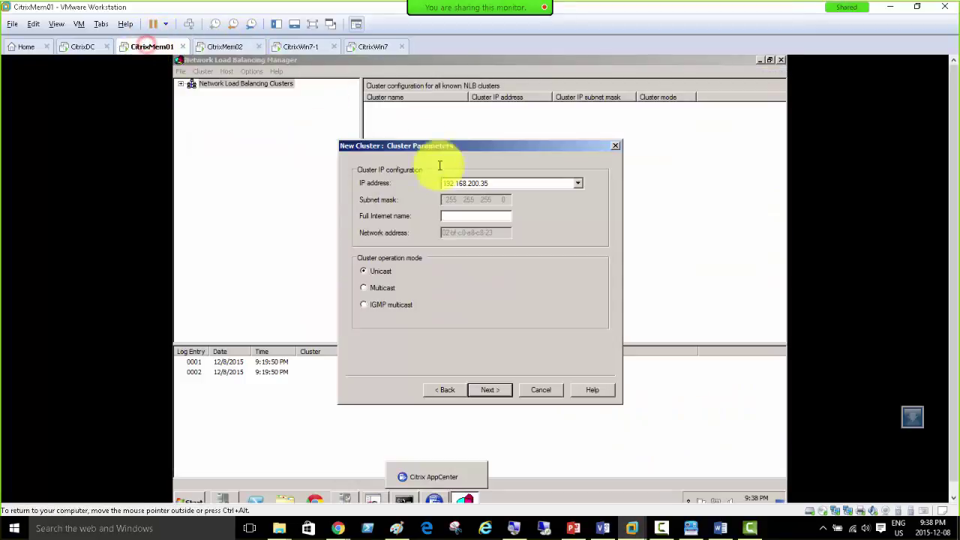
{"action": "right_click", "coordinate": [453, 219]}
{"action": "left_click", "coordinate": [475, 261]}
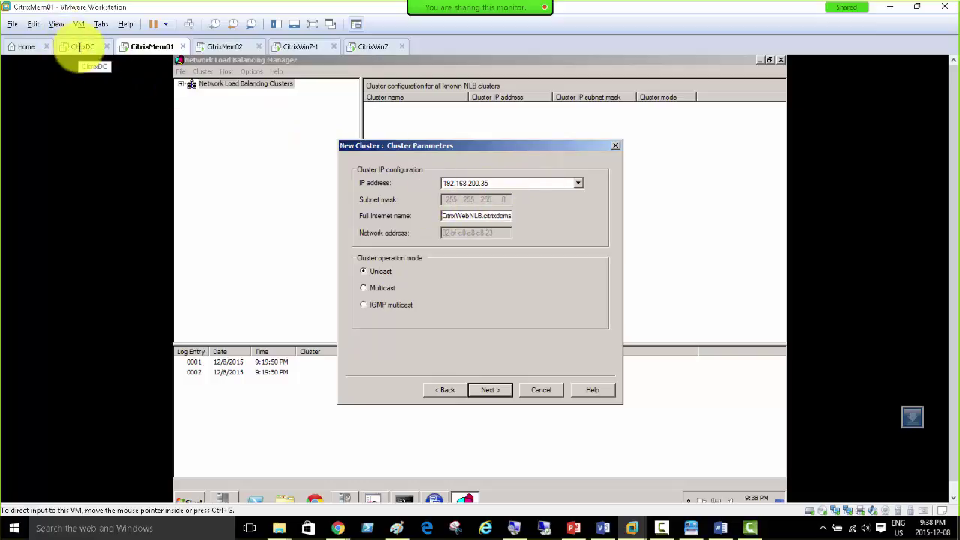
Step: On CitrixDC, refresh the CitrixDomain.local zone in DNS Manager and start a new Host (A) record
{"action": "left_click", "coordinate": [80, 47]}
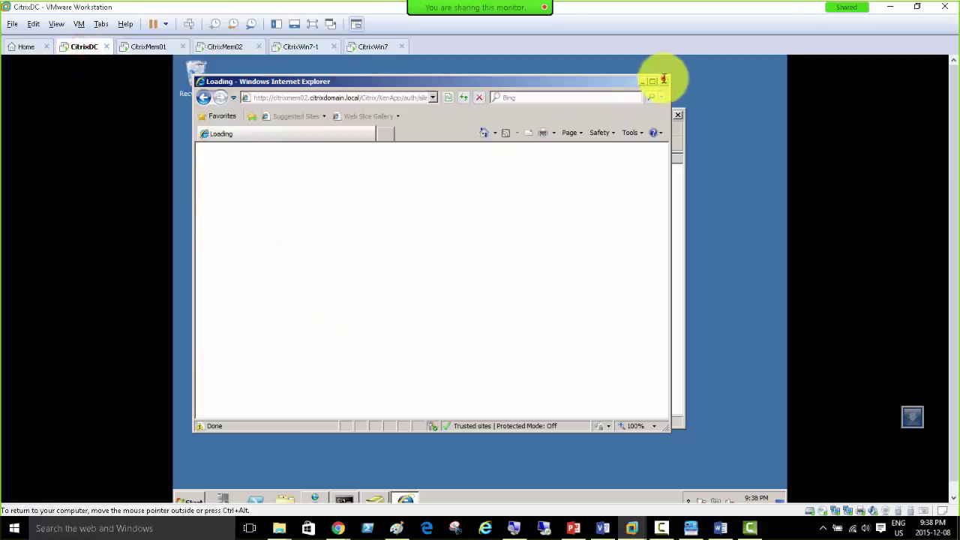
{"action": "left_click", "coordinate": [662, 81]}
{"action": "left_click", "coordinate": [231, 94]}
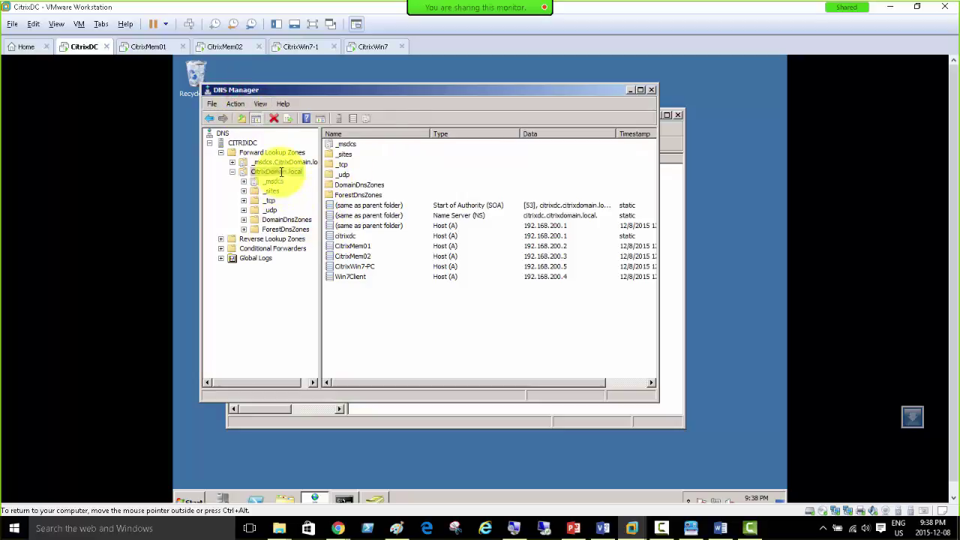
{"action": "right_click", "coordinate": [281, 172]}
{"action": "left_click", "coordinate": [304, 307]}
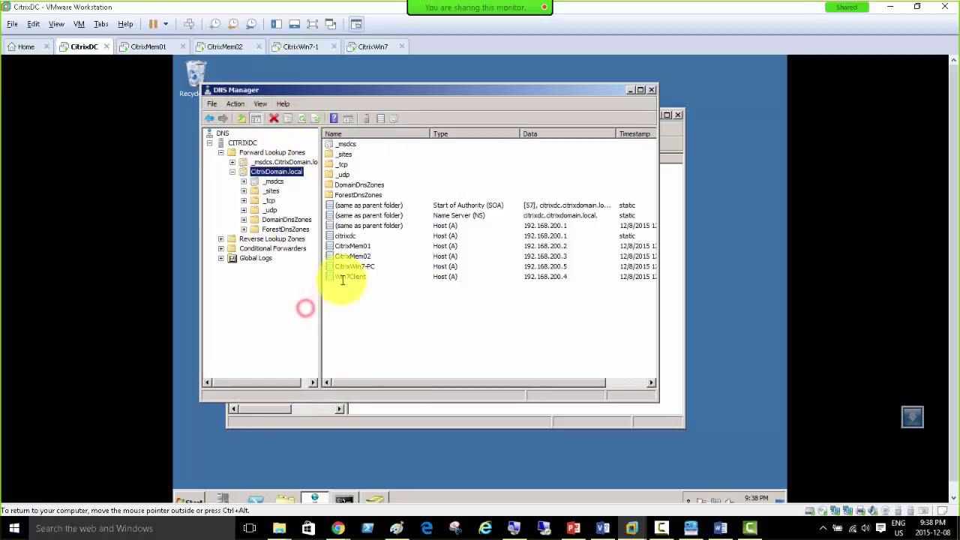
{"action": "right_click", "coordinate": [356, 293]}
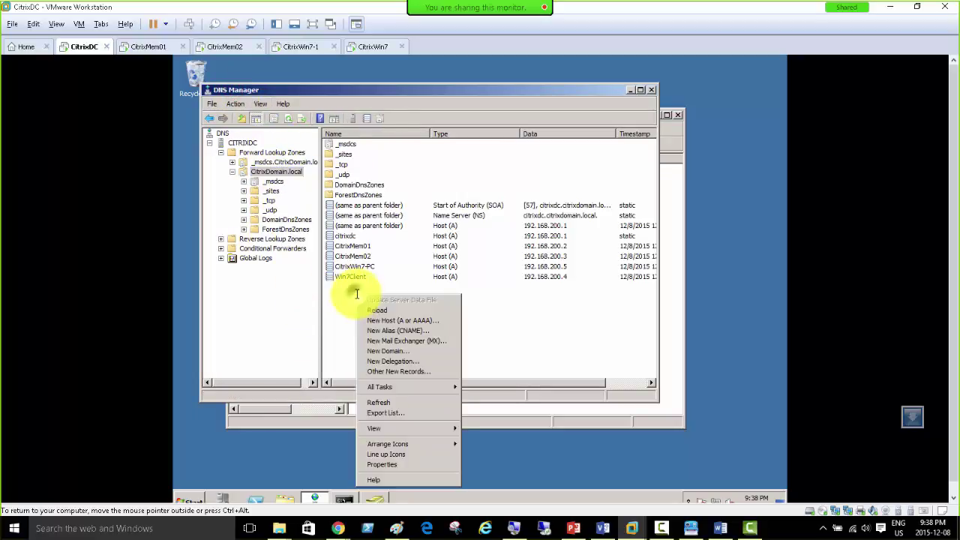
{"action": "left_click", "coordinate": [400, 319]}
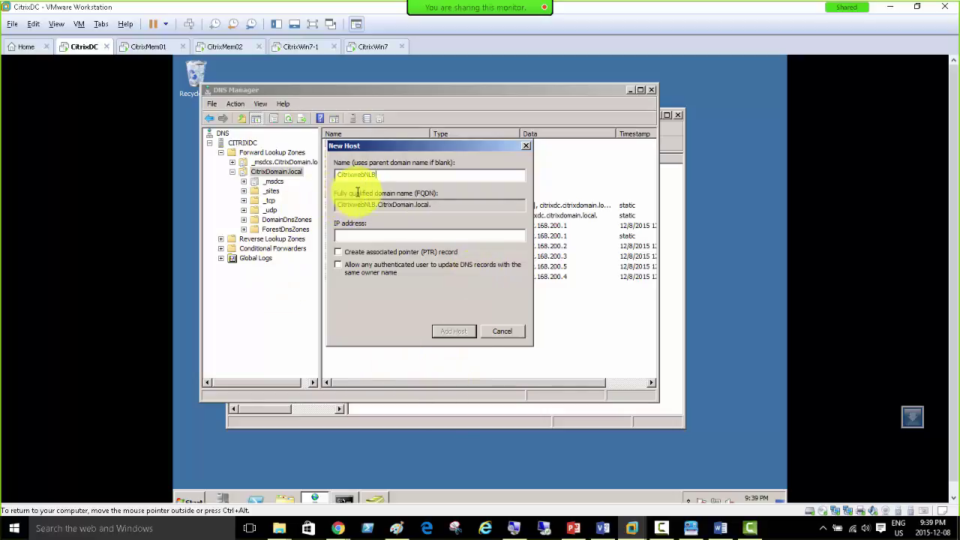
Step: Create host record CitrixwebNLB pointing to 192.168.200.35
{"action": "left_click_drag", "start_coordinate": [433, 206], "coordinate": [317, 204]}
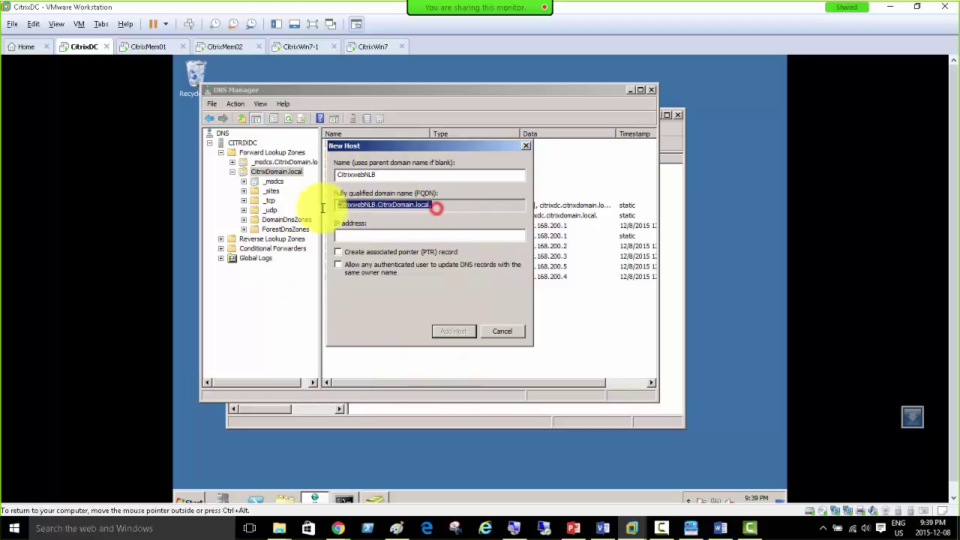
{"action": "left_click", "coordinate": [368, 236]}
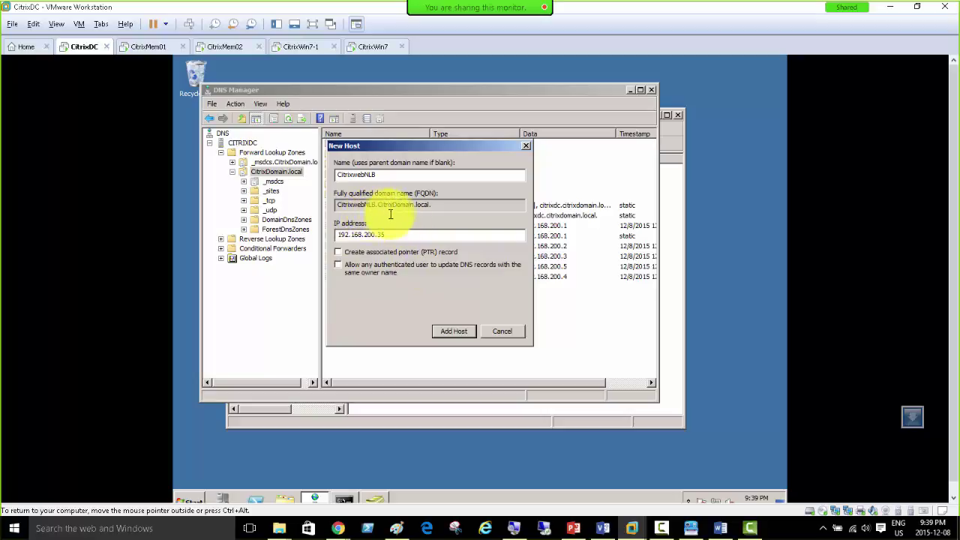
{"action": "left_click", "coordinate": [447, 330]}
{"action": "left_click", "coordinate": [578, 315]}
{"action": "left_click", "coordinate": [504, 329]}
{"action": "left_click", "coordinate": [351, 289]}
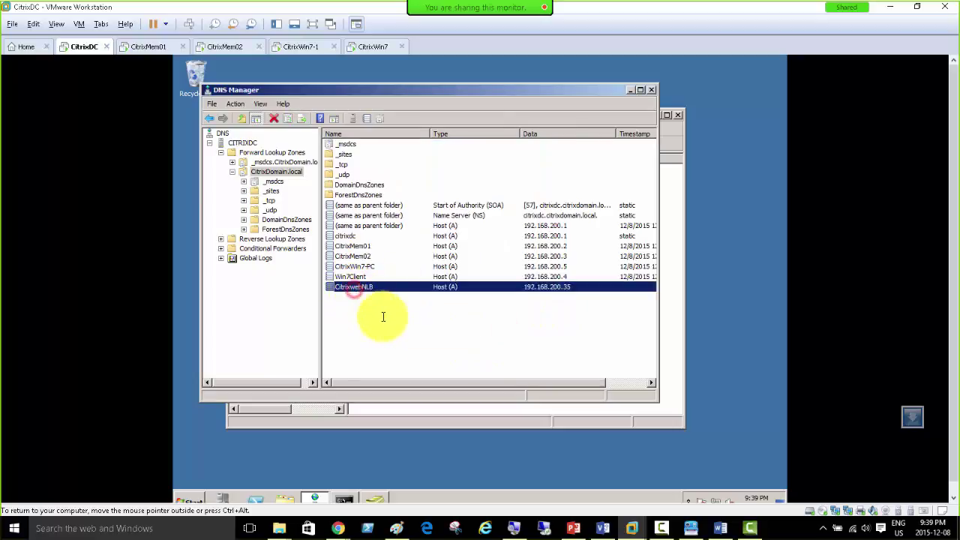
Step: Run ipconfig /flushdns and /registerdns, then confirm the CitrixwebNLB record in DNS Manager
{"action": "left_click", "coordinate": [343, 499]}
{"action": "left_click", "coordinate": [404, 282]}
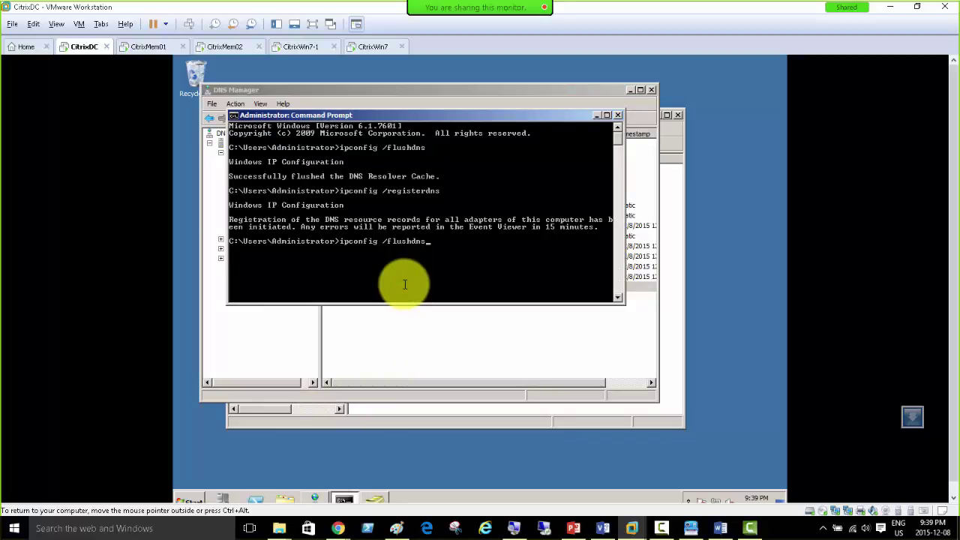
{"action": "key", "text": "Return"}
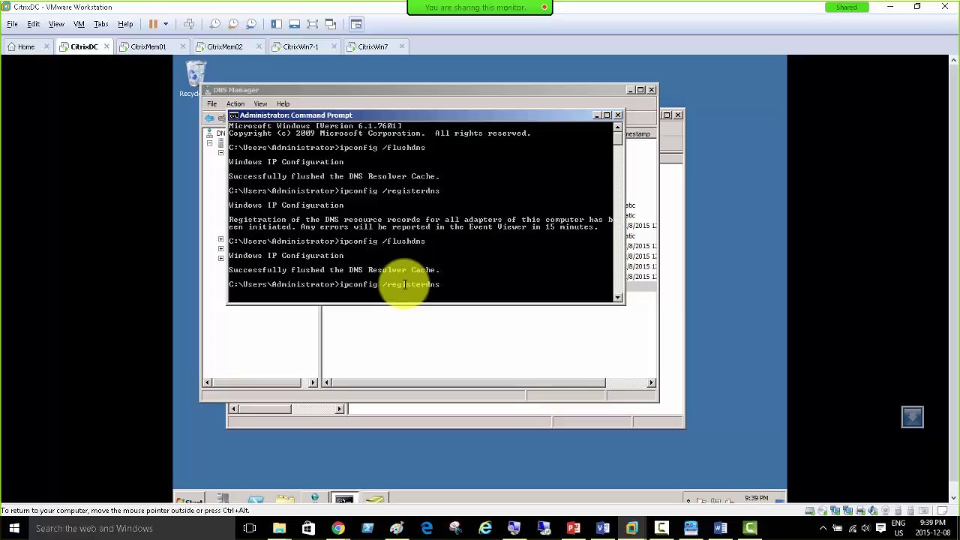
{"action": "key", "text": "Return"}
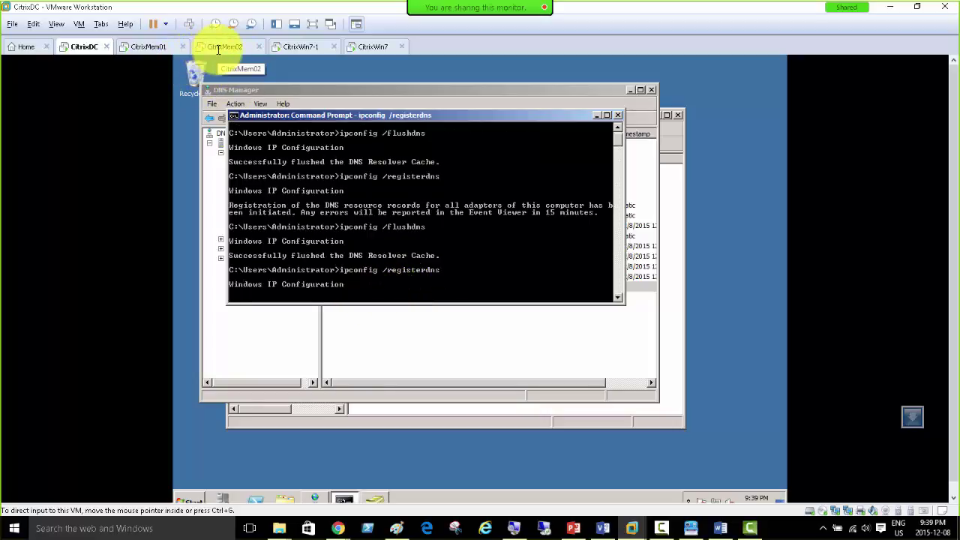
{"action": "left_click", "coordinate": [153, 47]}
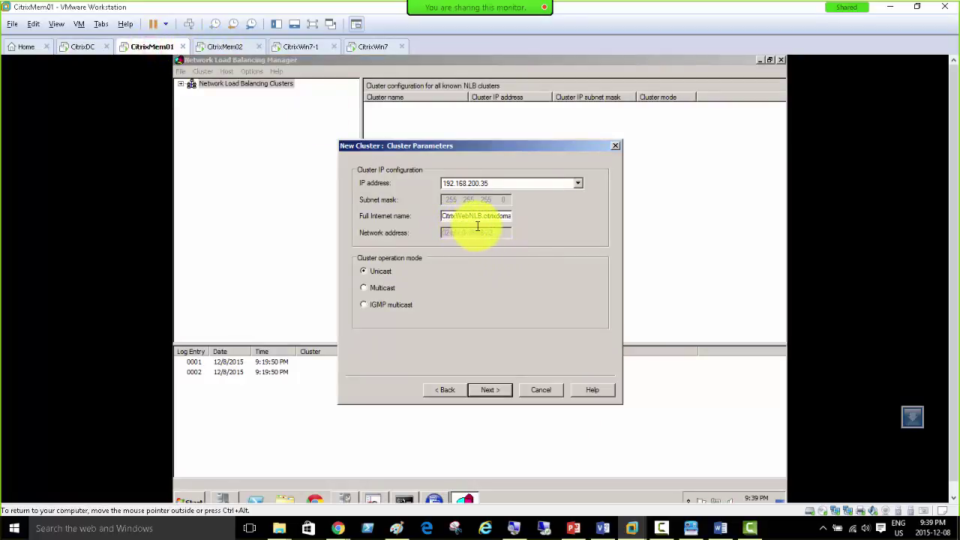
{"action": "left_click", "coordinate": [84, 47]}
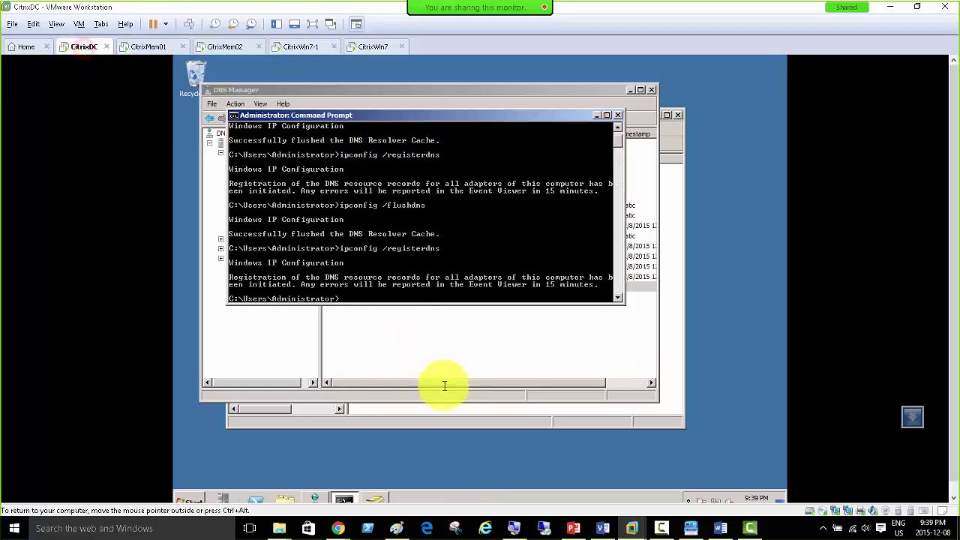
{"action": "left_click", "coordinate": [379, 343]}
{"action": "left_click", "coordinate": [351, 287]}
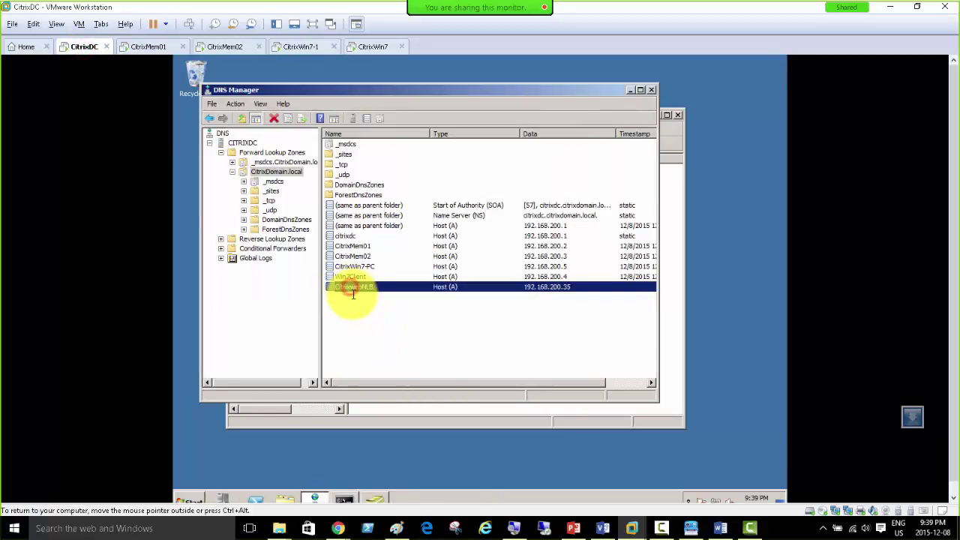
Step: Choose Multicast operation mode in CitrixMem01's cluster wizard and advance to the default port rule
{"action": "left_click", "coordinate": [153, 46]}
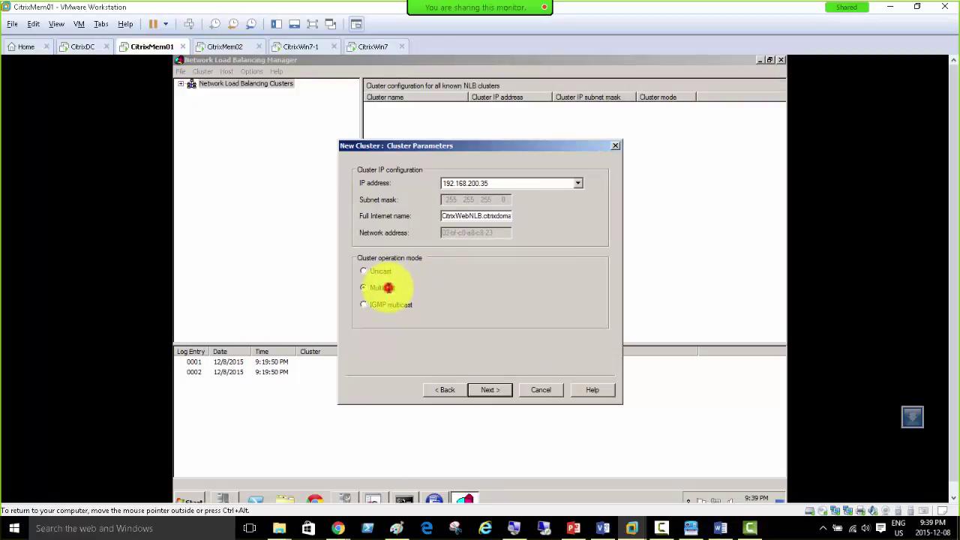
{"action": "left_click", "coordinate": [388, 287]}
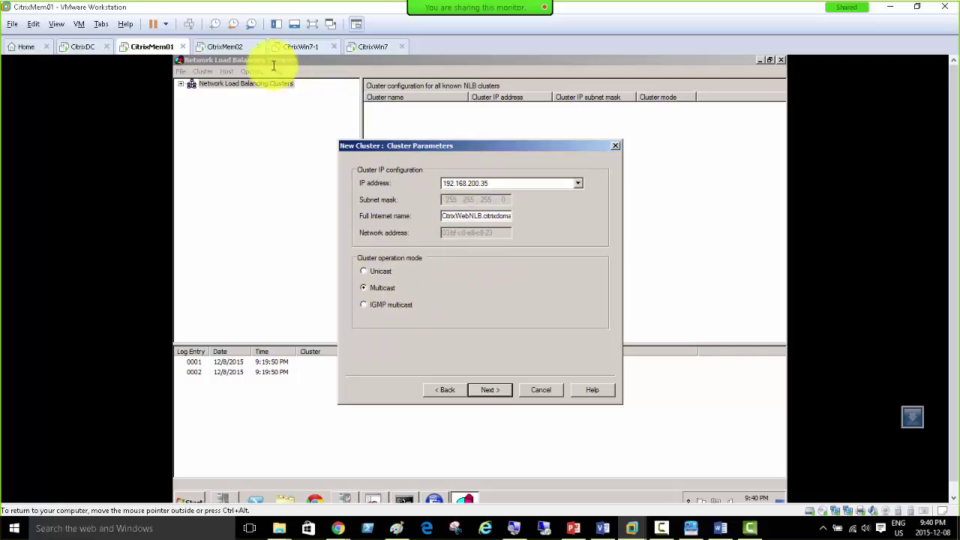
{"action": "left_click", "coordinate": [225, 47]}
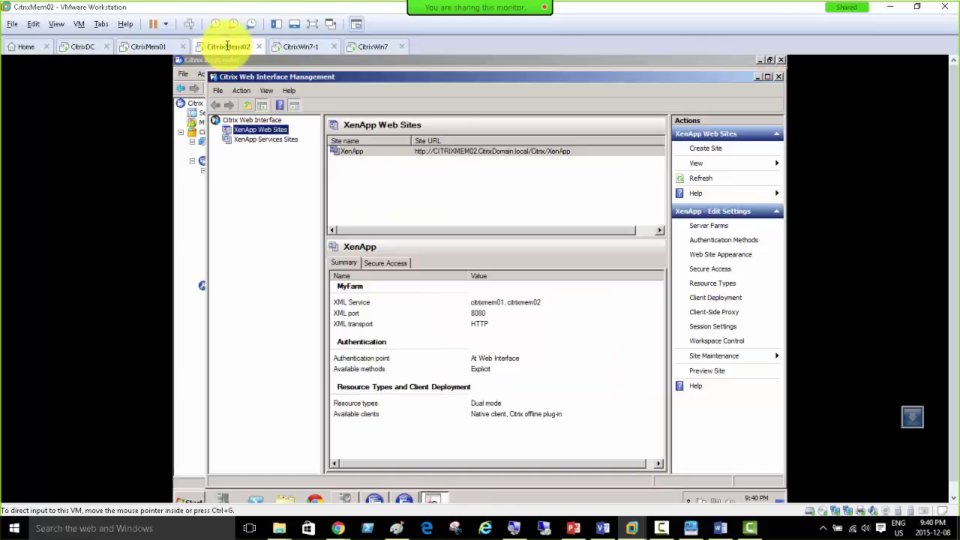
{"action": "left_click", "coordinate": [148, 47]}
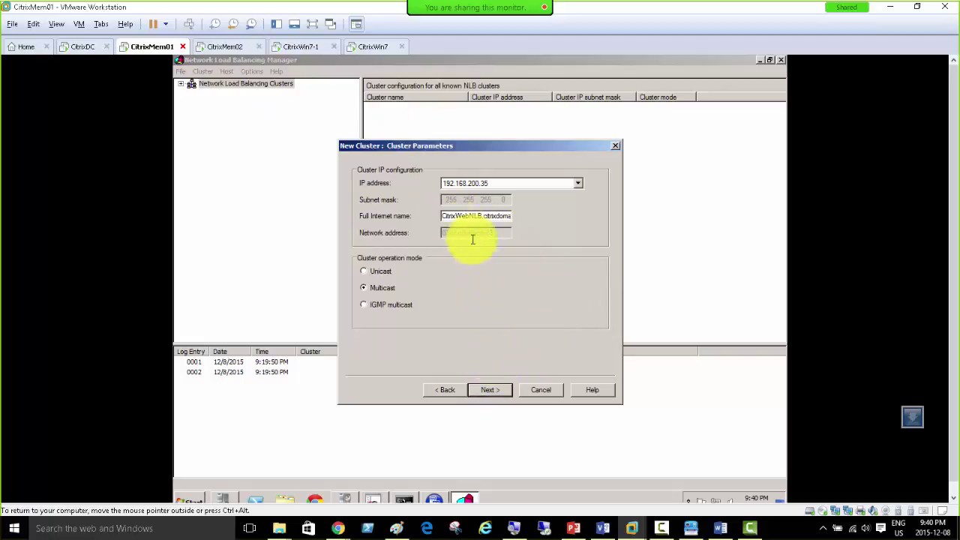
{"action": "left_click", "coordinate": [495, 390]}
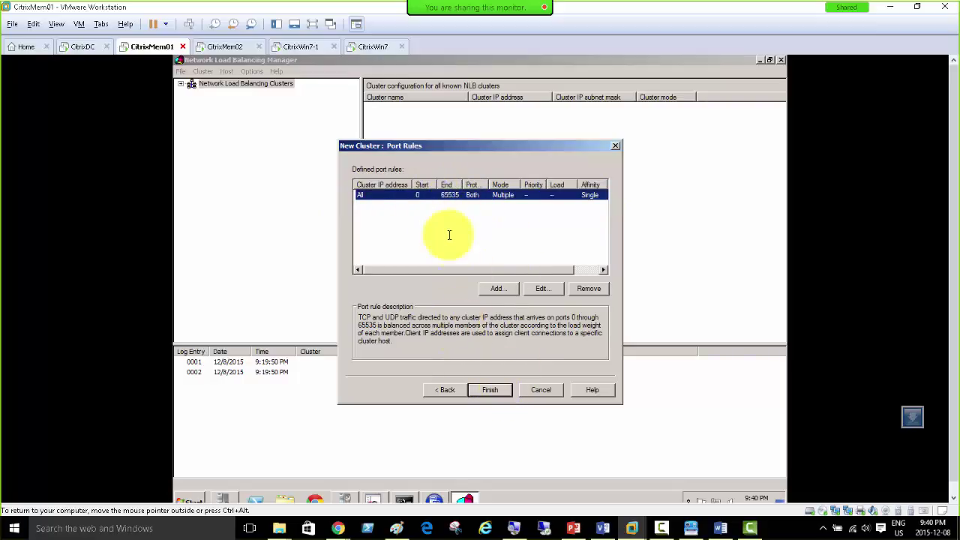
Step: Finish the wizard so the CitrixWebNLB cluster is created with CITRIXMEM01 converged
{"action": "left_click", "coordinate": [491, 390]}
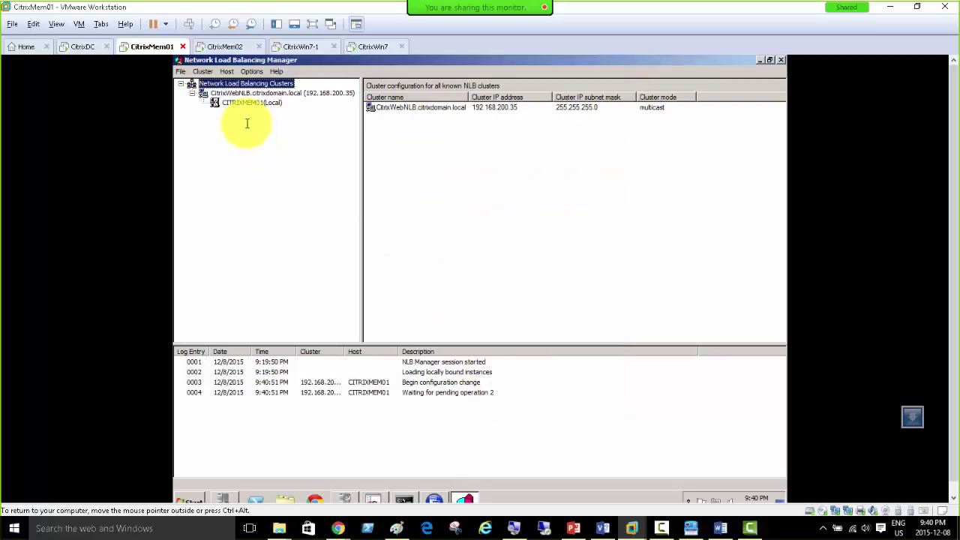
{"action": "left_click", "coordinate": [275, 92]}
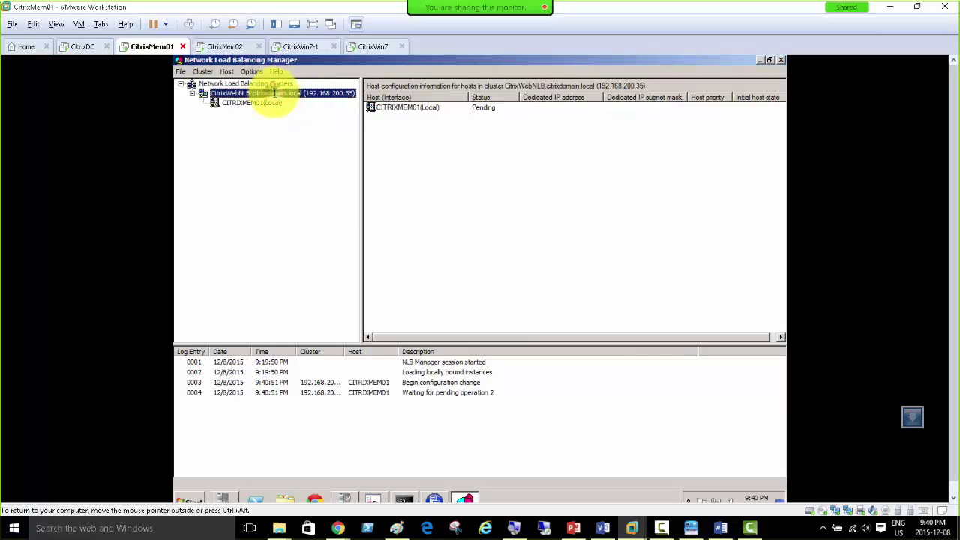
{"action": "right_click", "coordinate": [274, 92]}
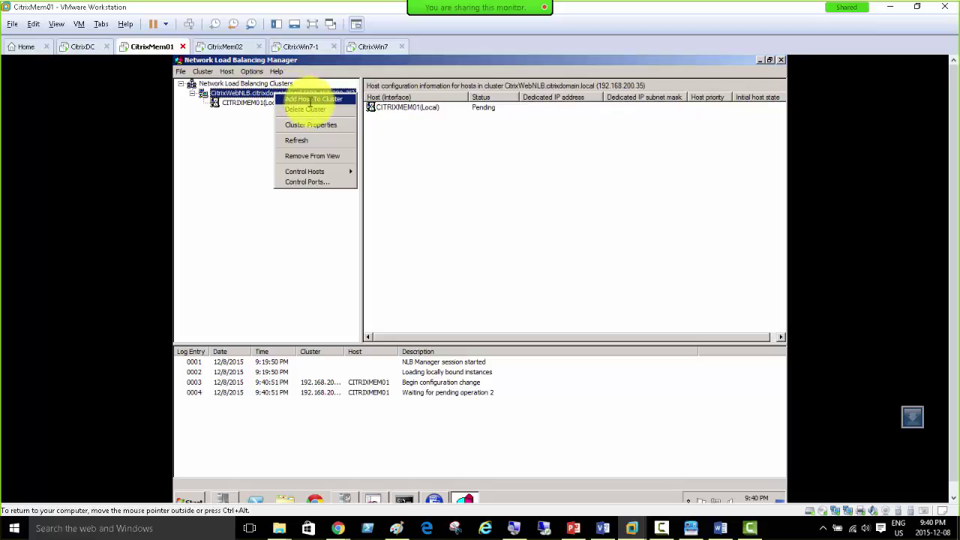
{"action": "left_click", "coordinate": [254, 93]}
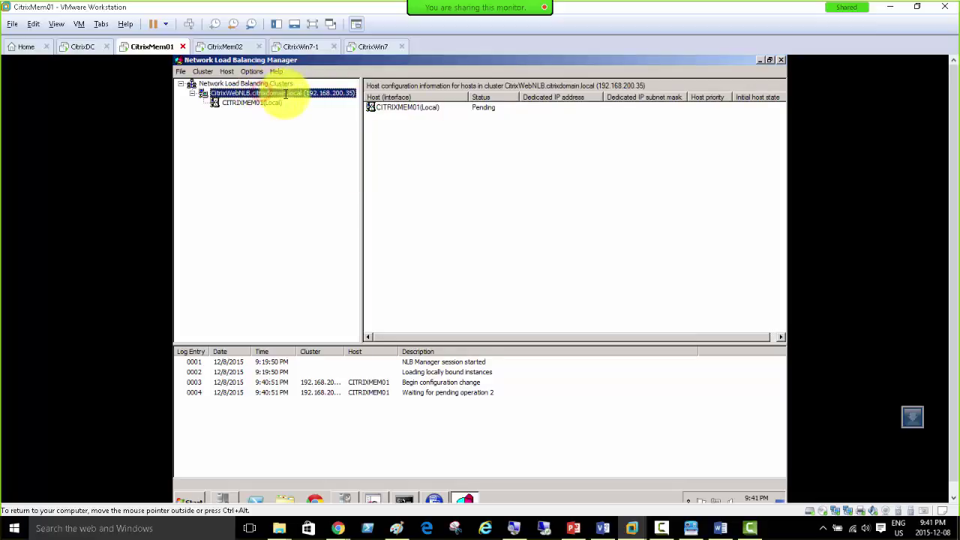
Step: Try adding host citrixmem02.citrixdomain.local to the cluster, which fails with error 0x800706be
{"action": "right_click", "coordinate": [285, 94]}
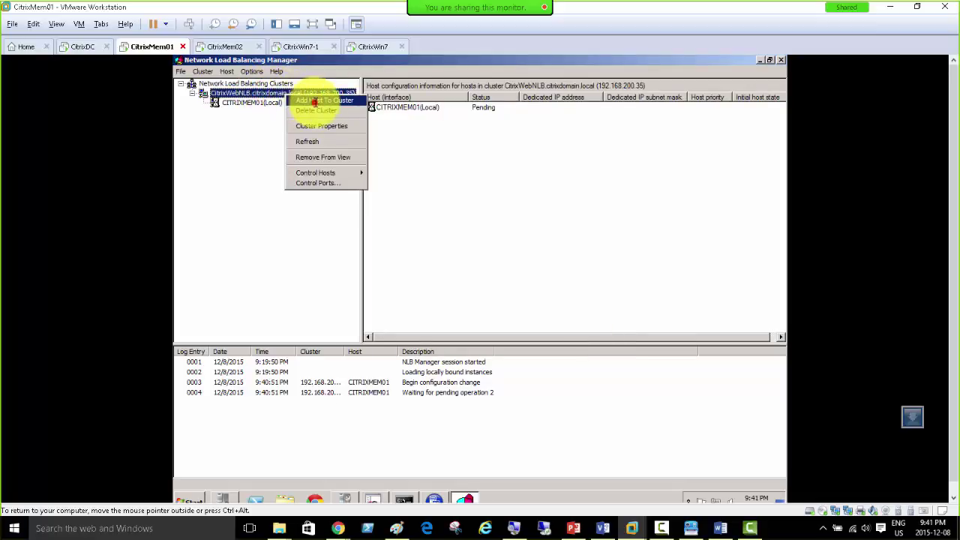
{"action": "left_click", "coordinate": [315, 101]}
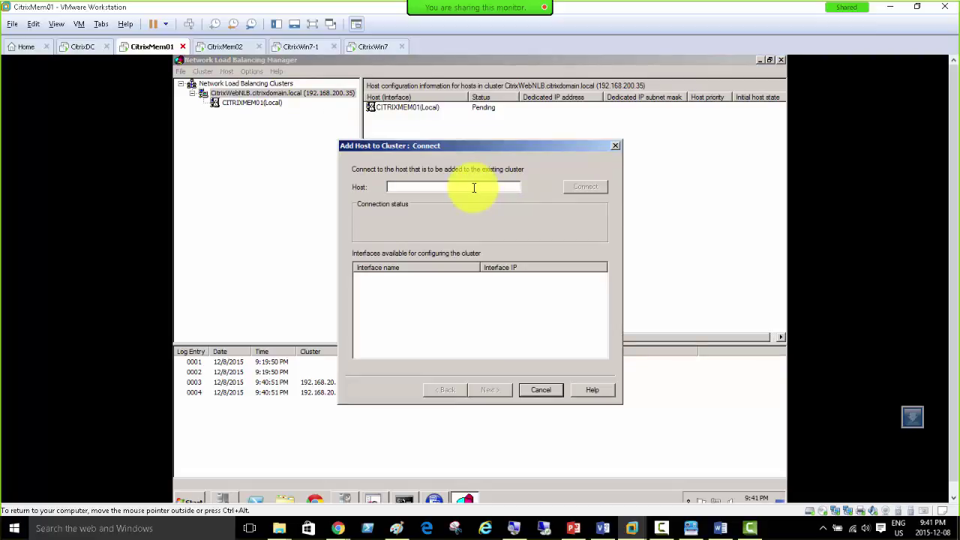
{"action": "type", "text": "citrixmem02.citrixdomain.local"}
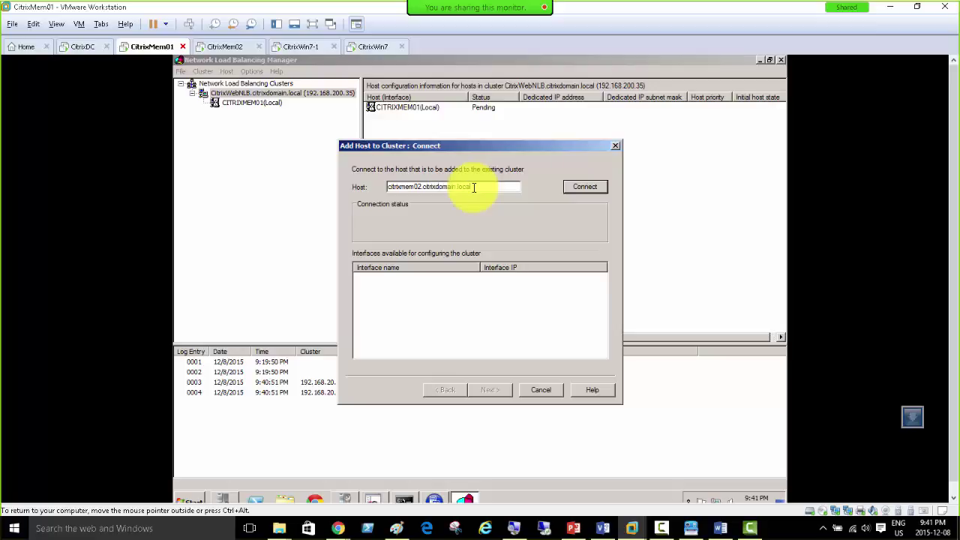
{"action": "left_click", "coordinate": [586, 187]}
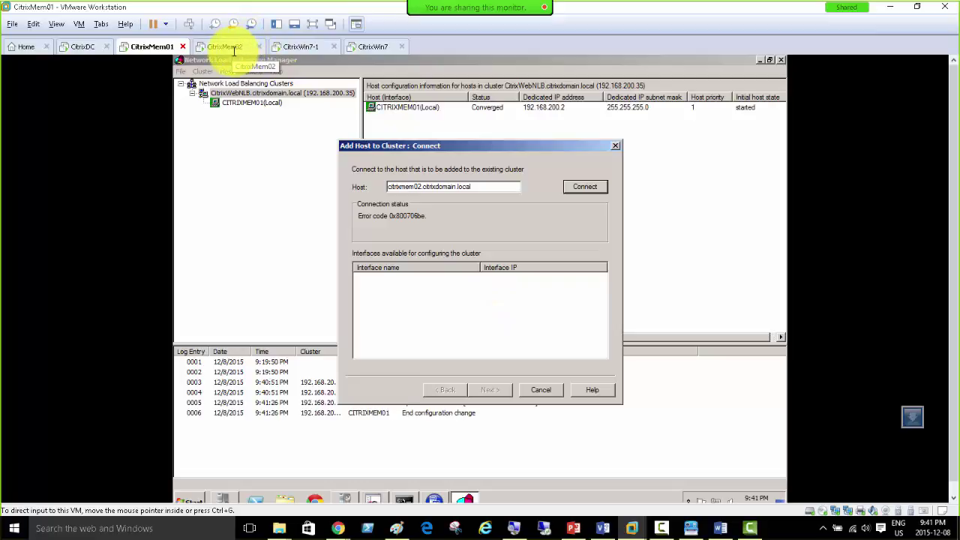
Step: Check Windows Firewall on CitrixMem02, then copy the citrixmem02.citrixdomain.local host name on CitrixMem01
{"action": "left_click", "coordinate": [229, 46]}
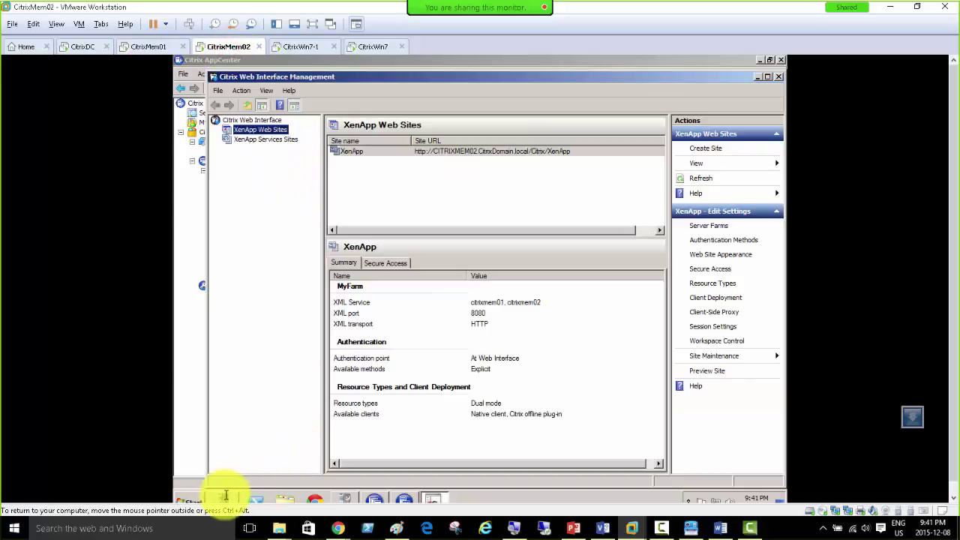
{"action": "left_click", "coordinate": [341, 498]}
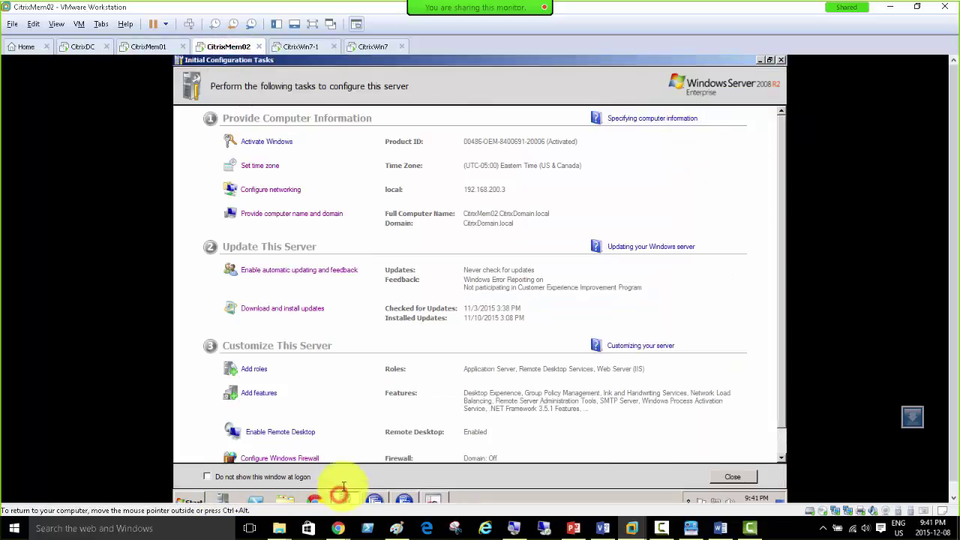
{"action": "left_click", "coordinate": [295, 456]}
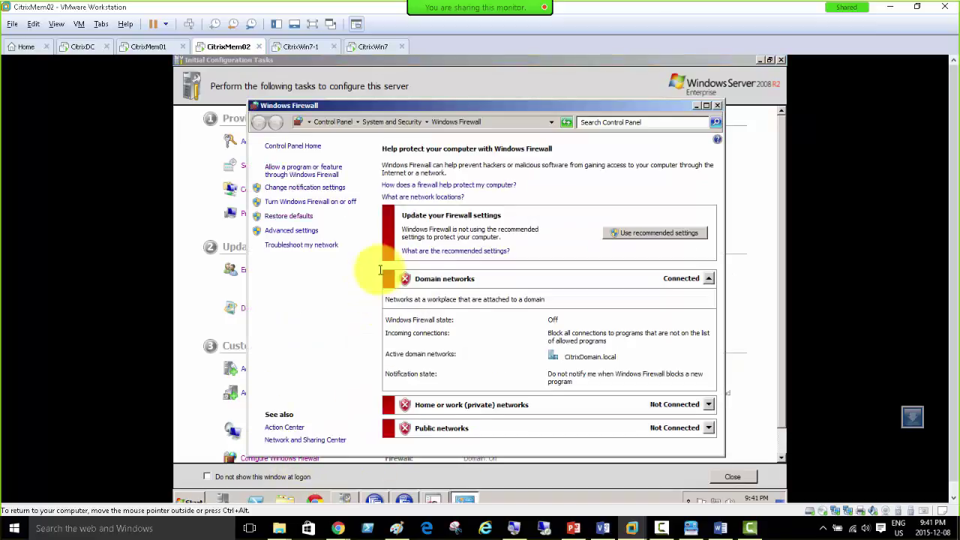
{"action": "left_click", "coordinate": [718, 105]}
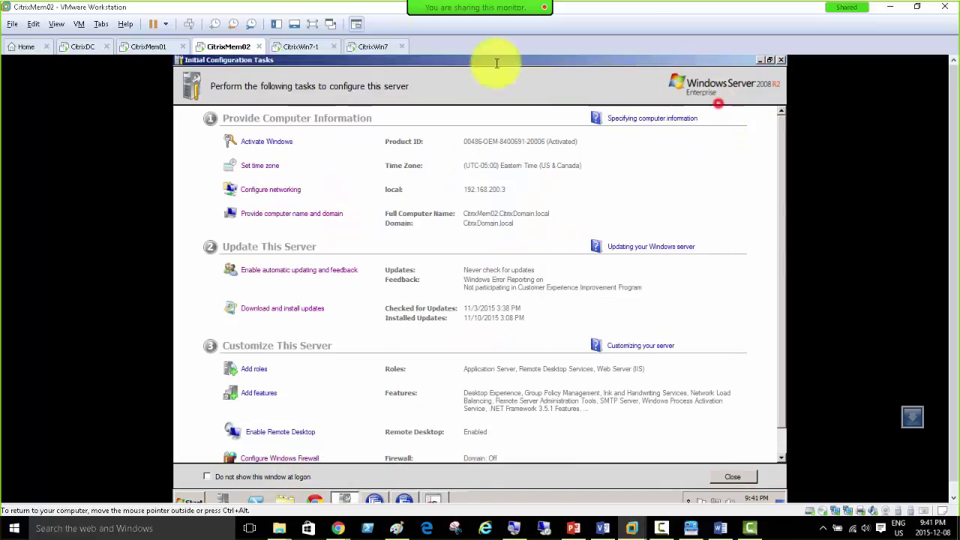
{"action": "left_click", "coordinate": [145, 45]}
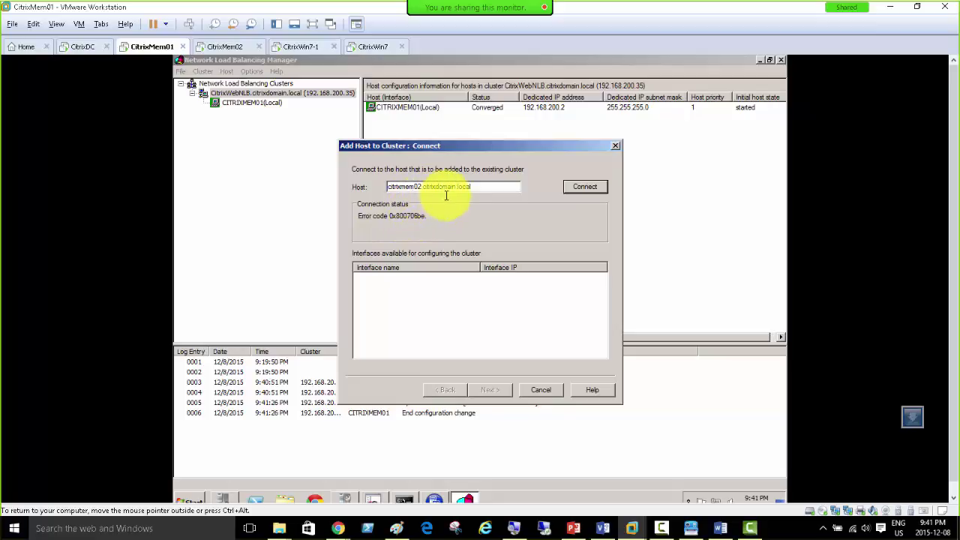
{"action": "left_click_drag", "start_coordinate": [478, 187], "coordinate": [364, 189]}
{"action": "key", "text": "ctrl+c"}
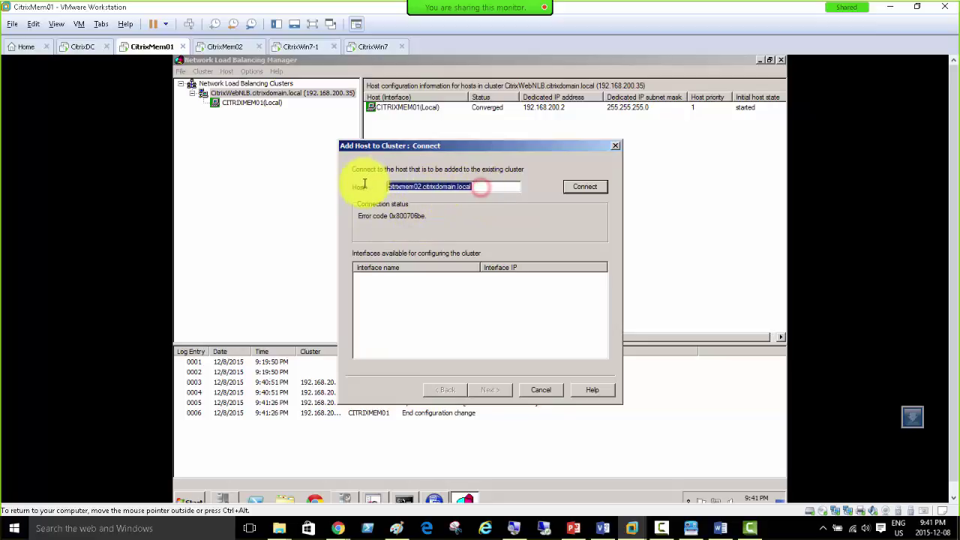
Step: Ping citrixmem02.citrixdomain.local from CitrixMem01's command prompt, getting replies from 192.168.200.3
{"action": "left_click", "coordinate": [404, 499]}
{"action": "right_click", "coordinate": [374, 409]}
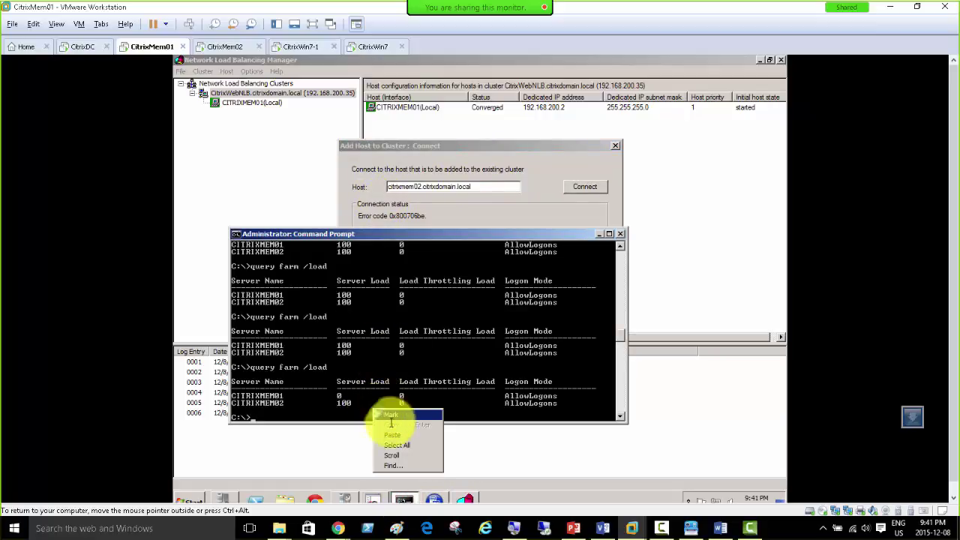
{"action": "left_click", "coordinate": [393, 437]}
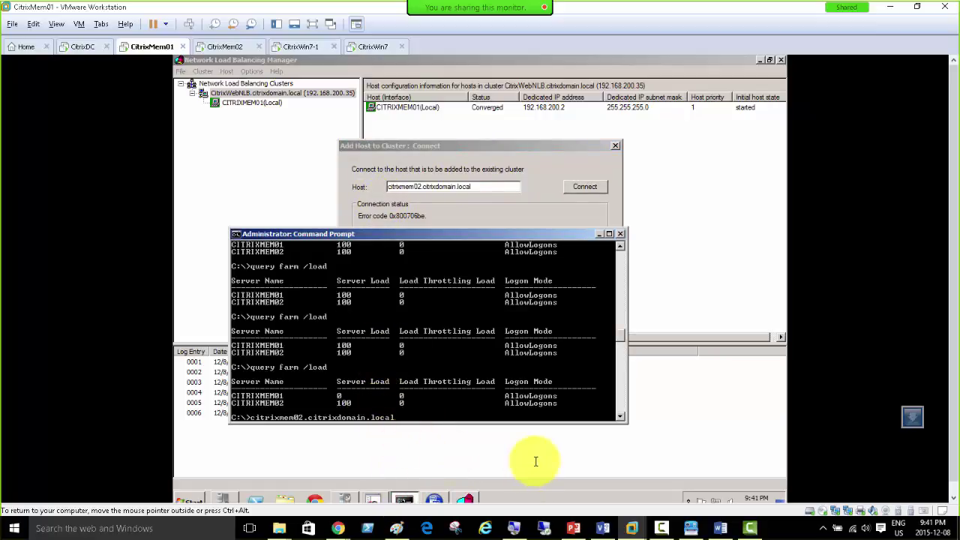
{"action": "type", "text": "ping"}
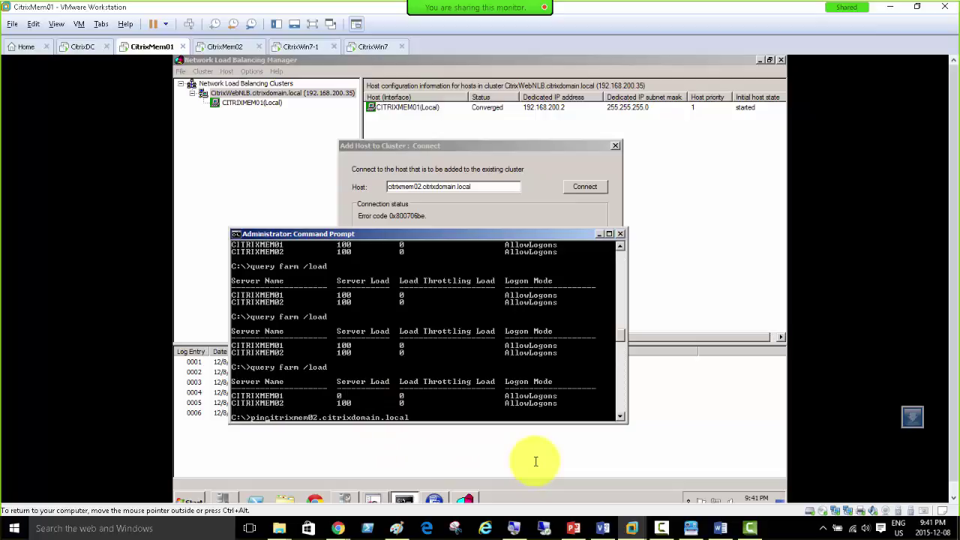
{"action": "key", "text": "Return"}
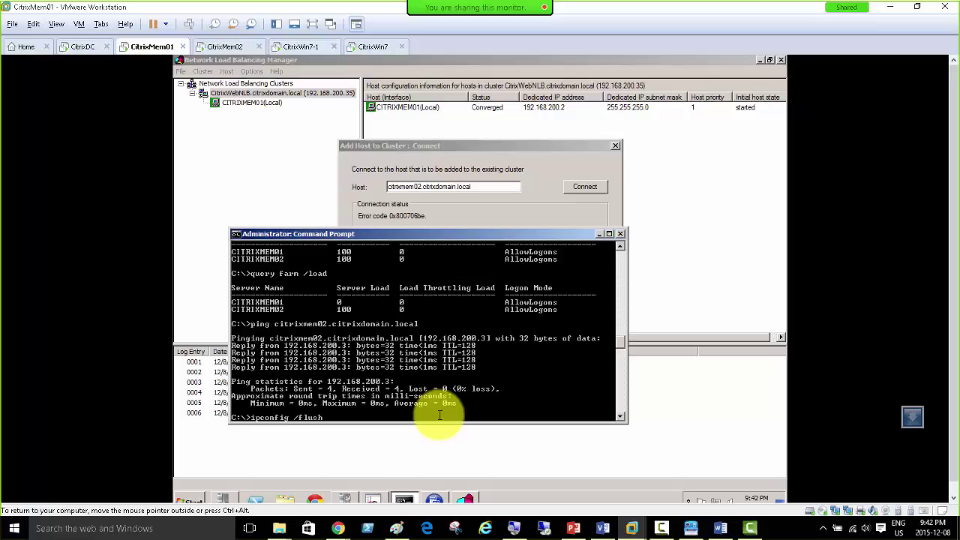
Step: Run ipconfig /flushdns and ipconfig /registerdns on CitrixMem01
{"action": "key", "text": "Return"}
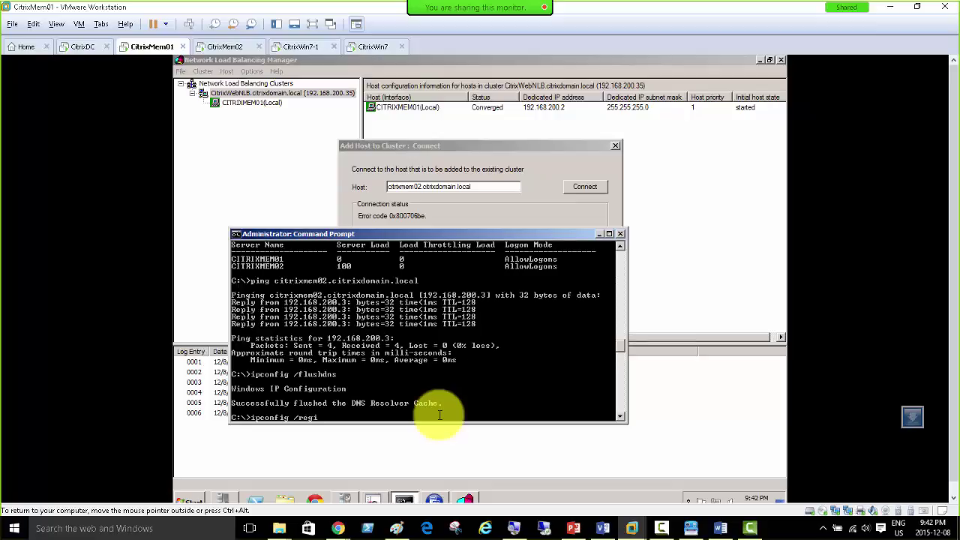
{"action": "type", "text": "ipconfig /registerdns"}
{"action": "key", "text": "Return"}
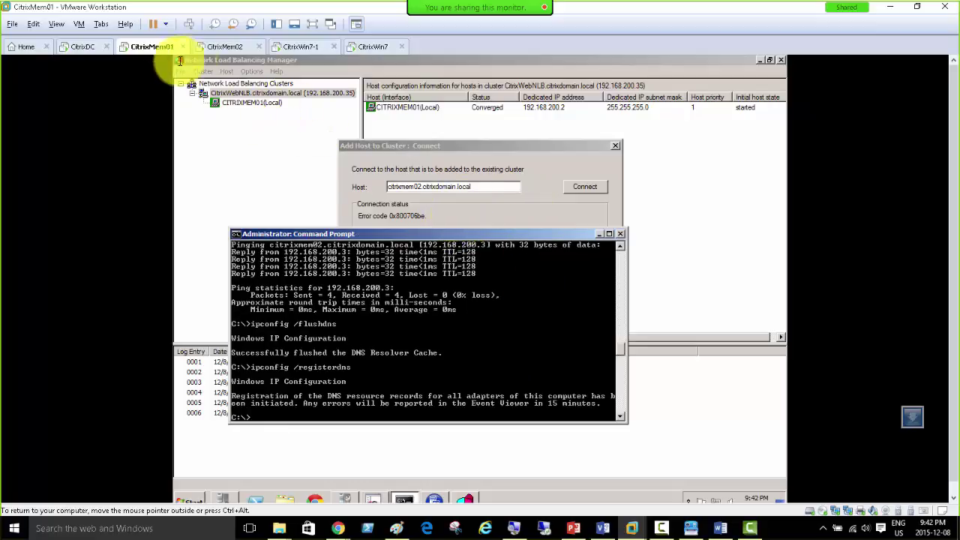
Step: Confirm the domain firewall is off in CitrixMem01's Windows Firewall settings
{"action": "left_click", "coordinate": [344, 498]}
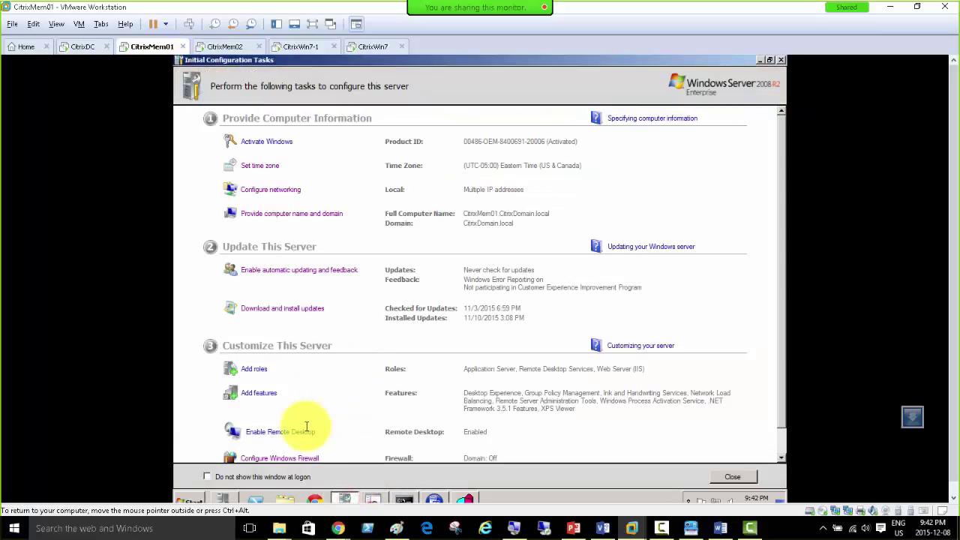
{"action": "left_click", "coordinate": [294, 456]}
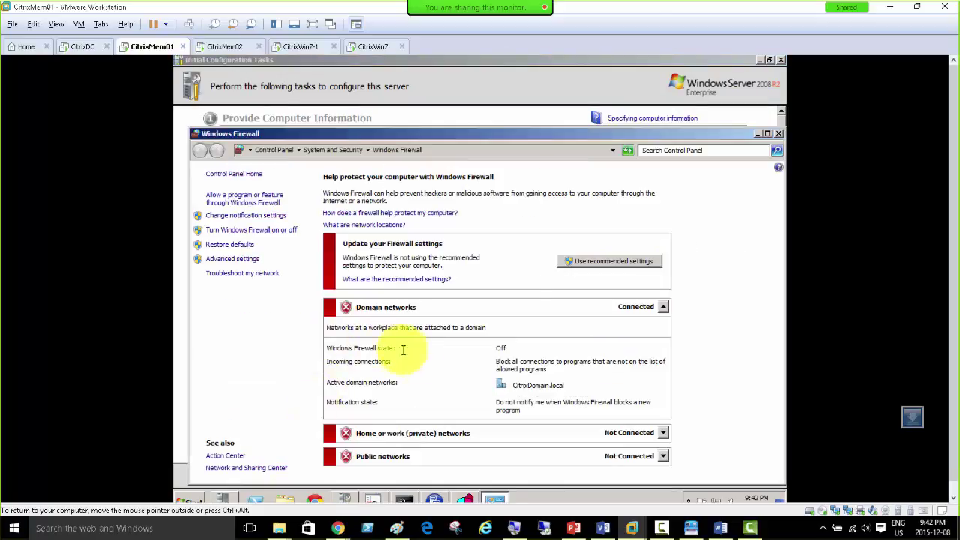
{"action": "left_click", "coordinate": [778, 134]}
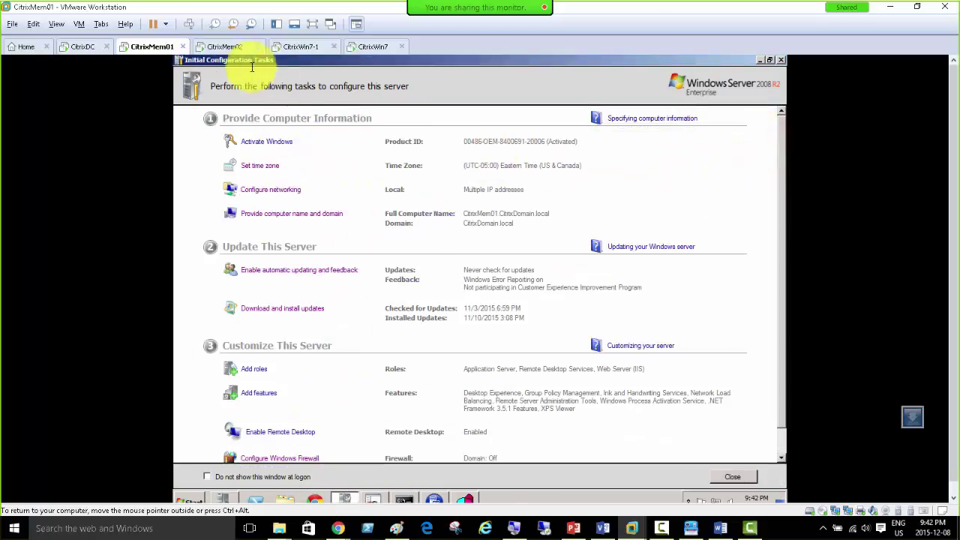
Step: Launch Network Load Balancing Manager on CitrixMem02, then return to CitrixMem01's Add Host dialog
{"action": "left_click", "coordinate": [216, 47]}
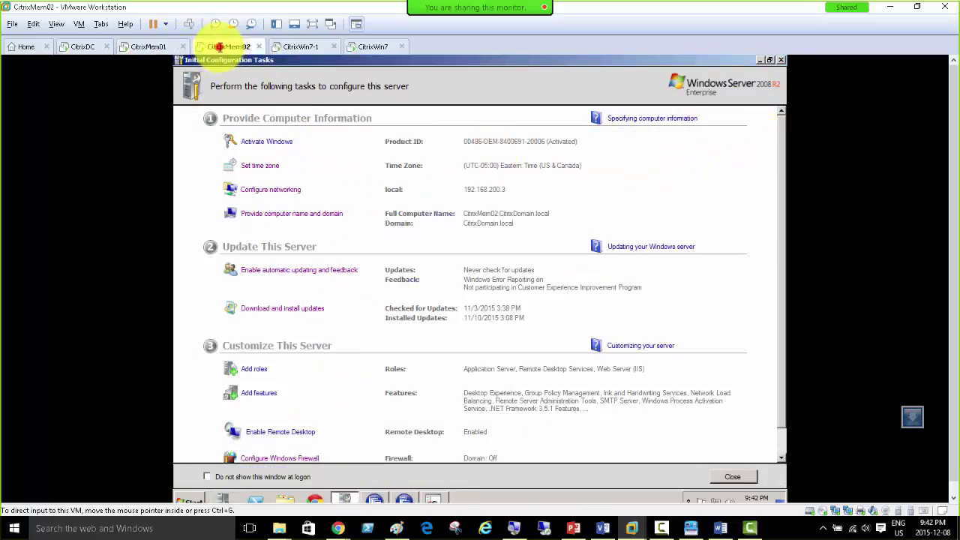
{"action": "left_click", "coordinate": [192, 501]}
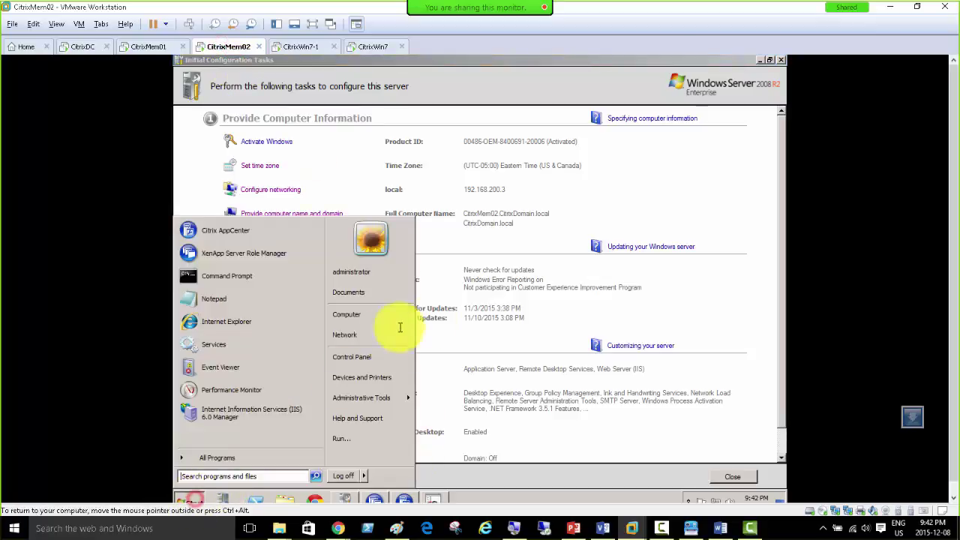
{"action": "mouse_move", "coordinate": [367, 397]}
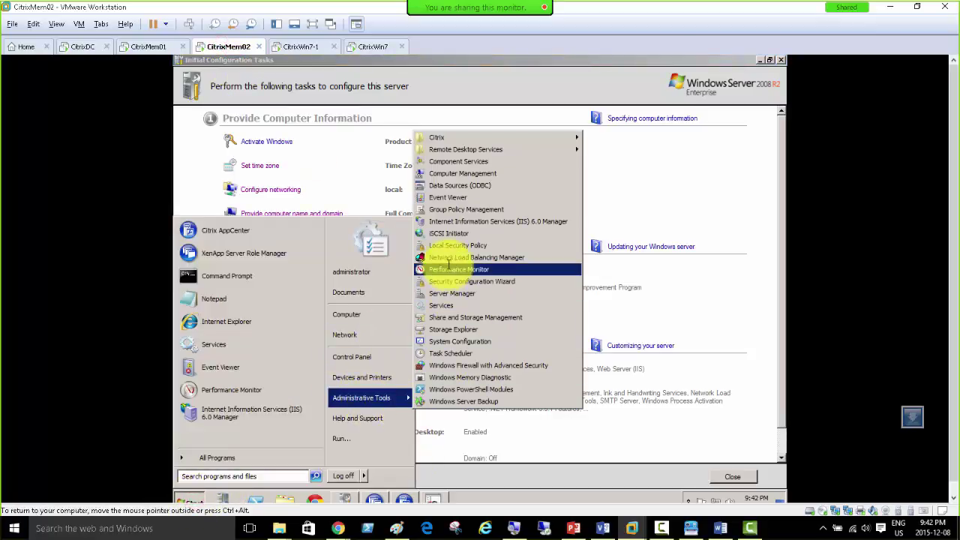
{"action": "left_click", "coordinate": [470, 257]}
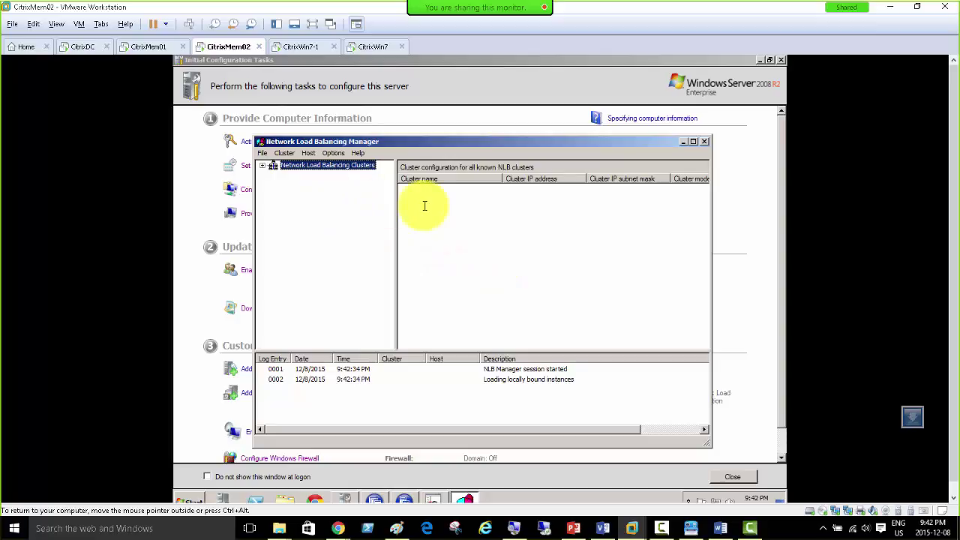
{"action": "left_click", "coordinate": [142, 46]}
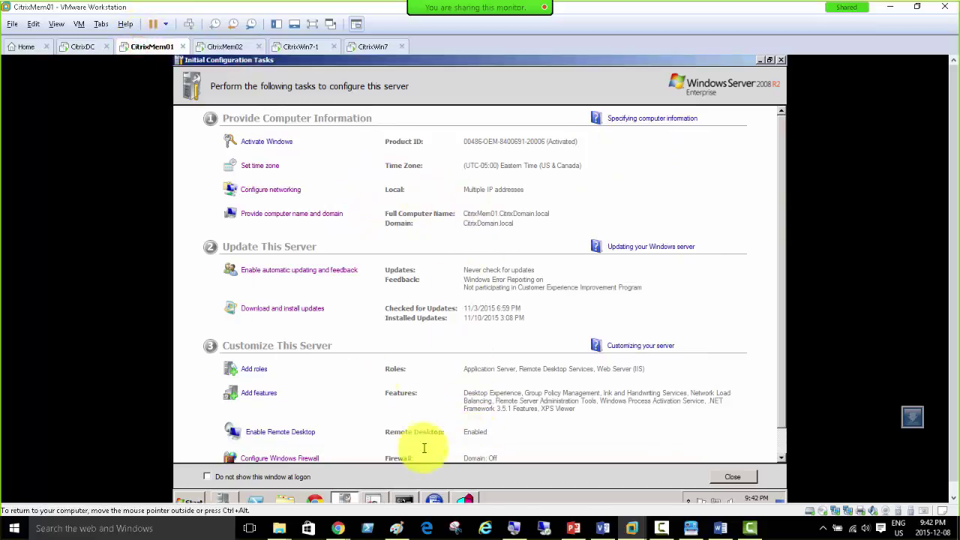
{"action": "left_click", "coordinate": [463, 500]}
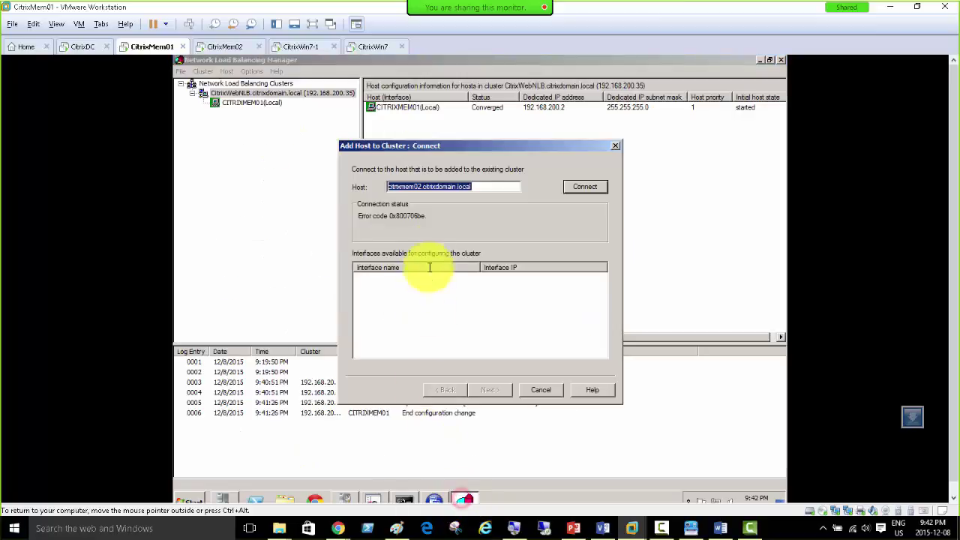
Step: Connect to CITRIXMEM02, use interface 192.168.200.3, keep priority 2, and finish with default port rules
{"action": "left_click", "coordinate": [593, 186]}
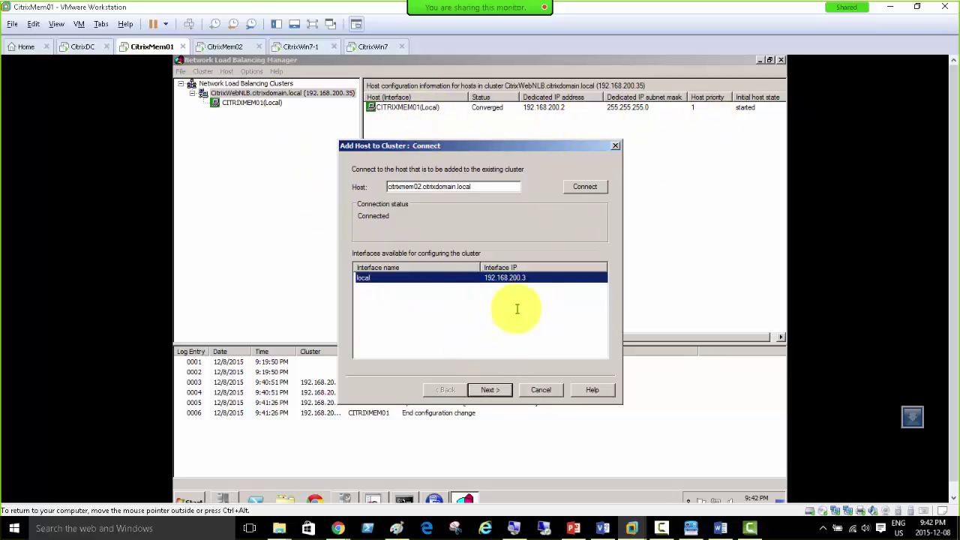
{"action": "left_click", "coordinate": [492, 390]}
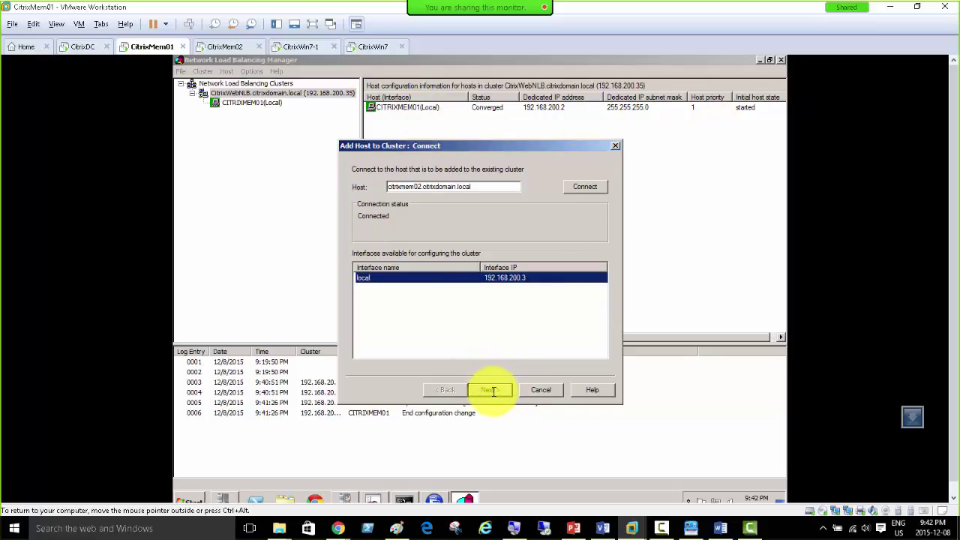
{"action": "left_click", "coordinate": [491, 390]}
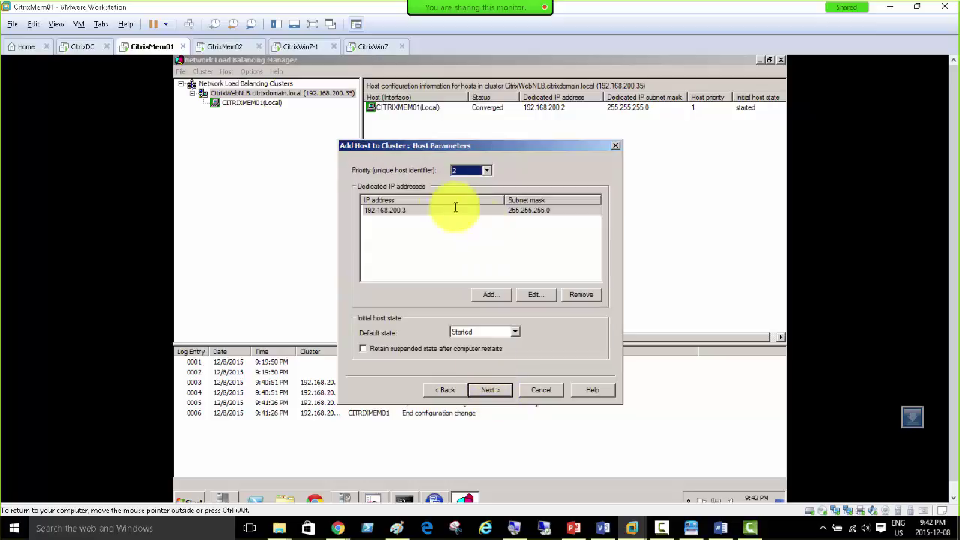
{"action": "left_click", "coordinate": [486, 170]}
{"action": "left_click", "coordinate": [487, 170]}
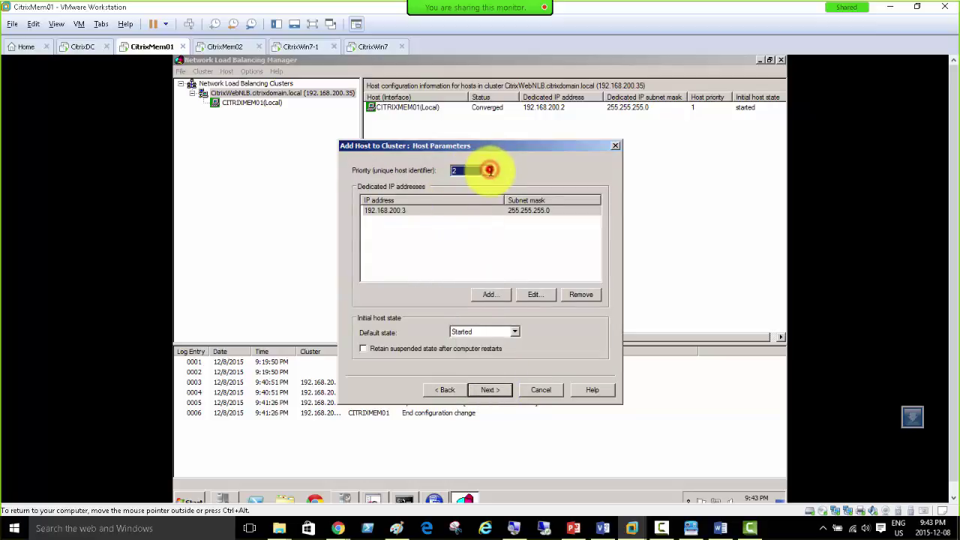
{"action": "left_click", "coordinate": [489, 389]}
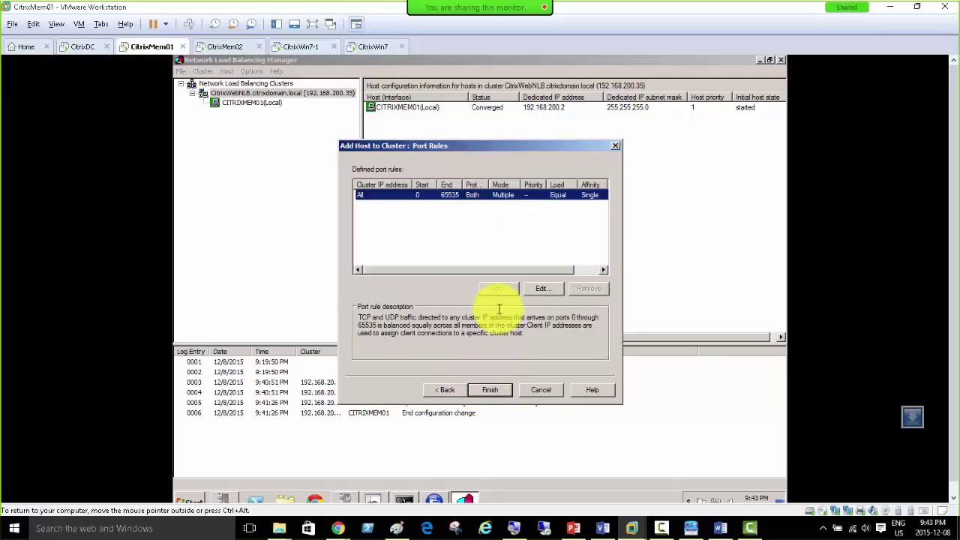
{"action": "left_click", "coordinate": [493, 387]}
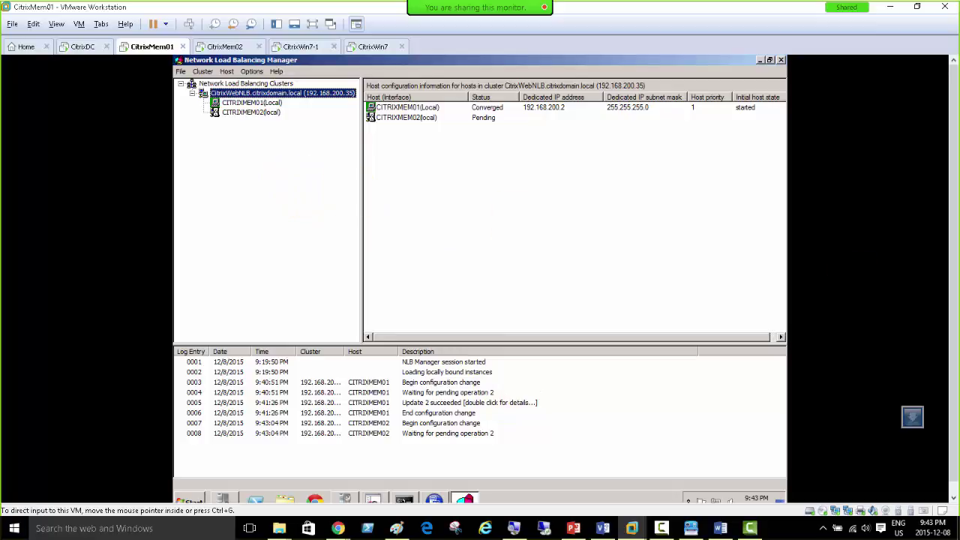
Step: Wait until NLB Manager shows CITRIXMEM02 change from Pending to Converged
{"action": "left_click", "coordinate": [720, 528]}
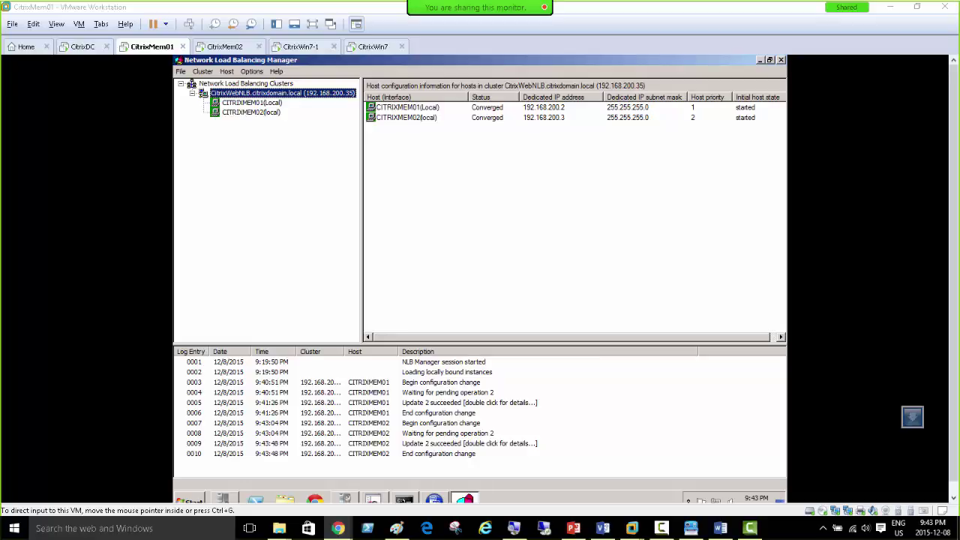
{"action": "left_click", "coordinate": [454, 188]}
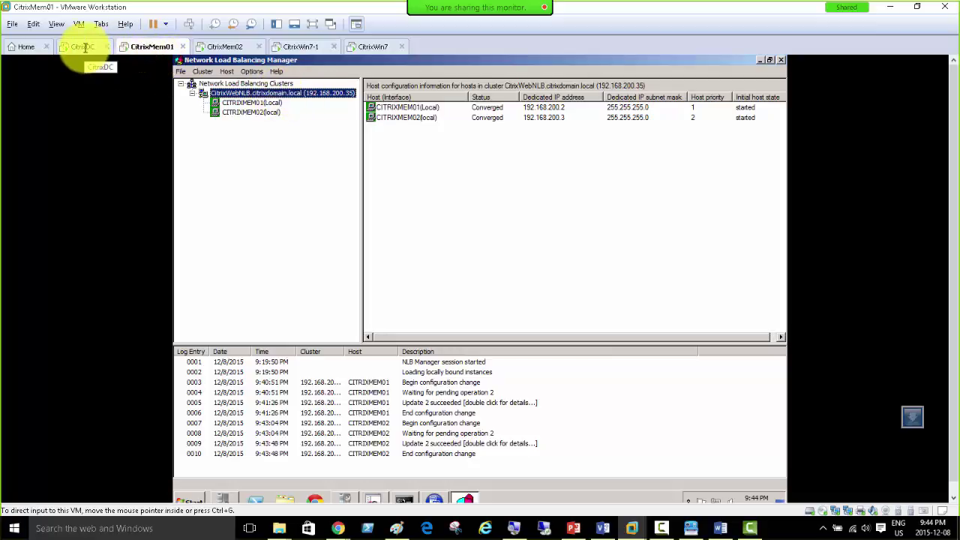
Step: Look over the CitrixWebNLB cluster actions on CitrixMem01, then go to CitrixWin7-1's XenApp logon page
{"action": "left_click", "coordinate": [299, 46]}
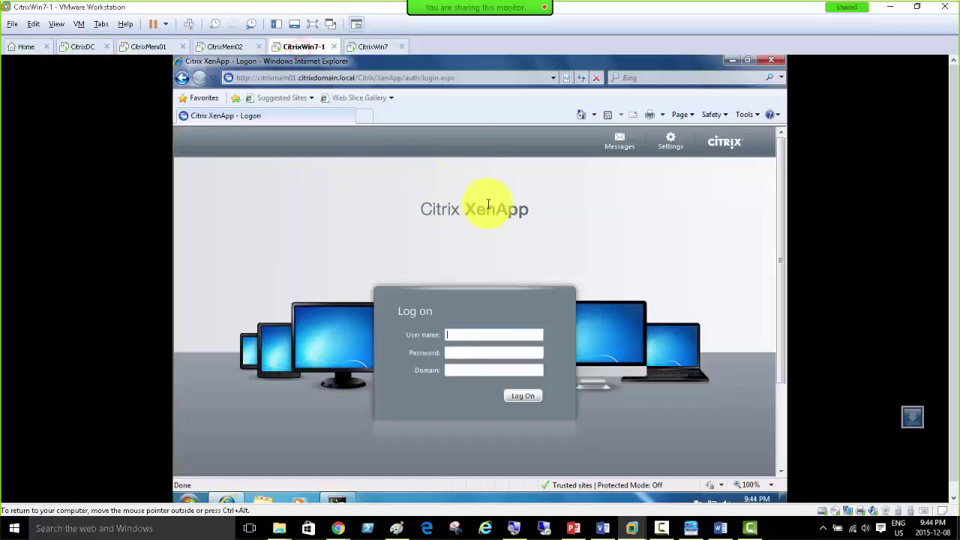
{"action": "left_click", "coordinate": [154, 46]}
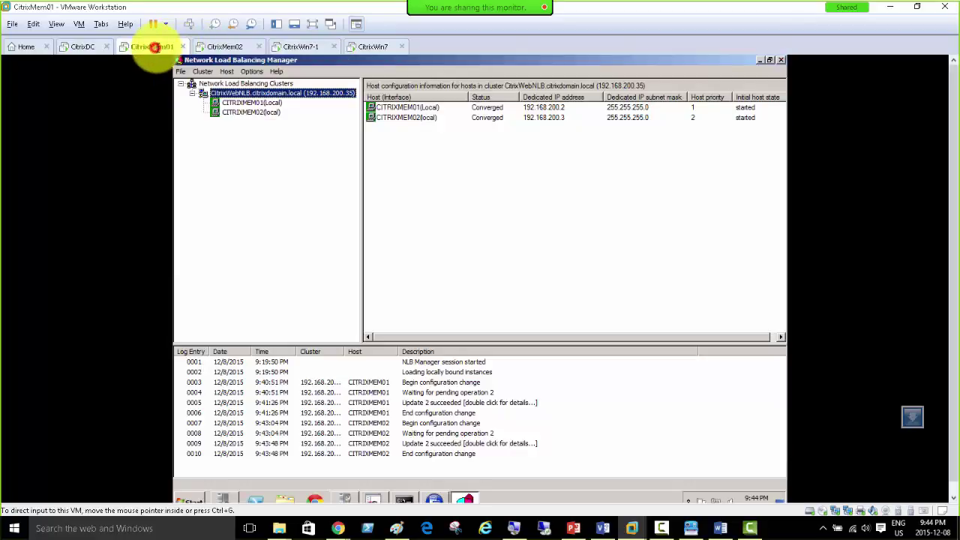
{"action": "right_click", "coordinate": [264, 92]}
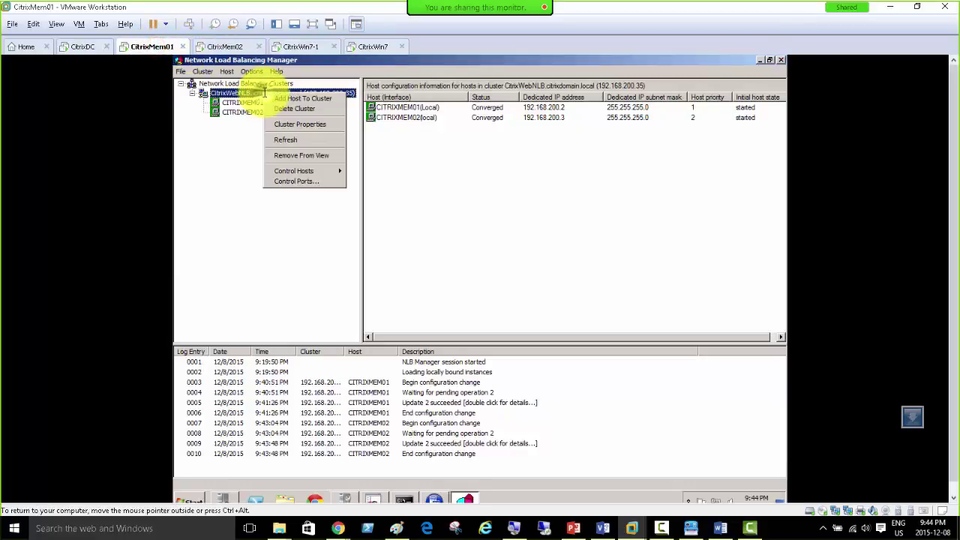
{"action": "mouse_move", "coordinate": [308, 171]}
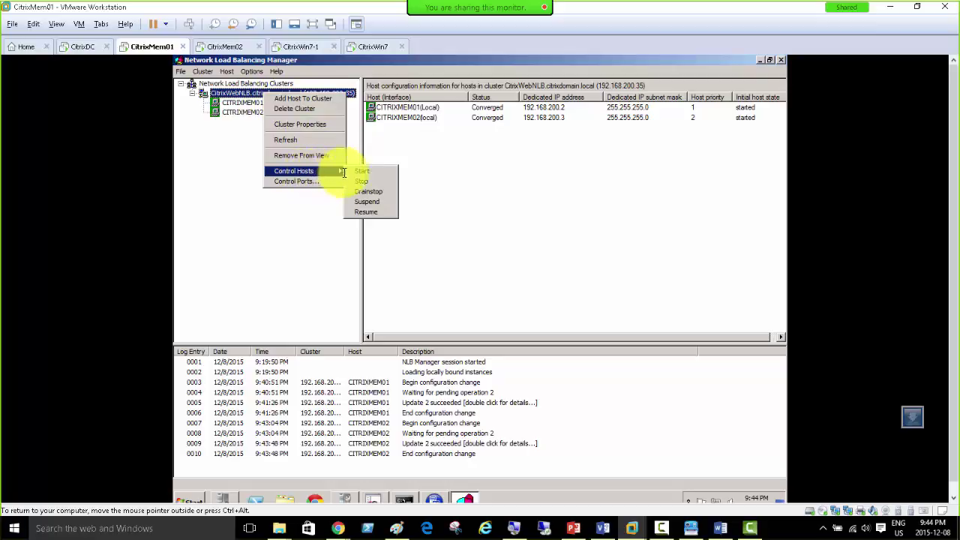
{"action": "left_click", "coordinate": [476, 183]}
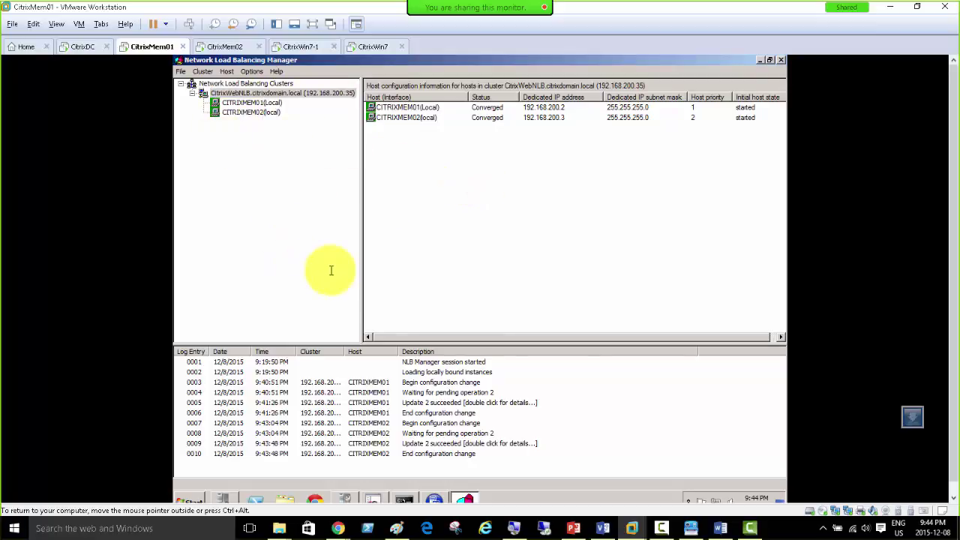
{"action": "left_click", "coordinate": [404, 499]}
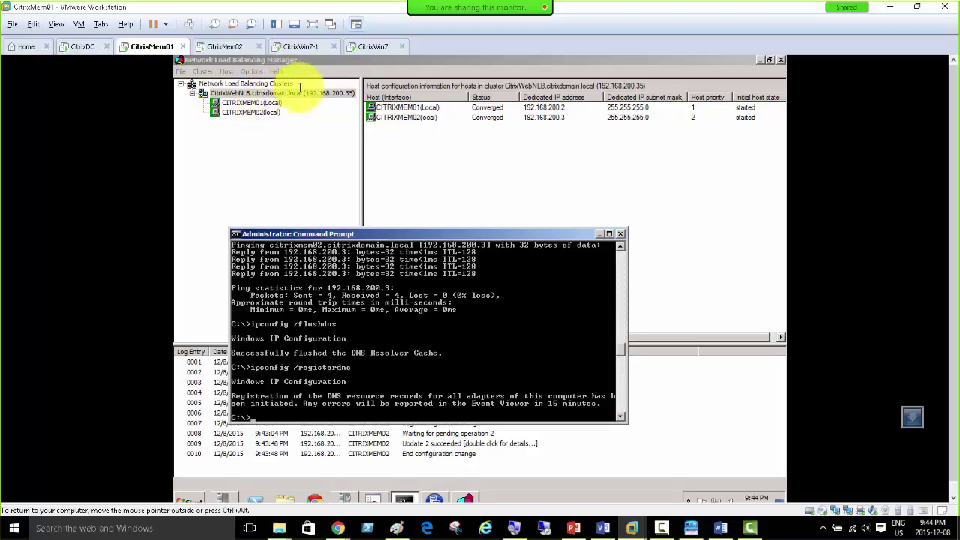
{"action": "left_click", "coordinate": [300, 46]}
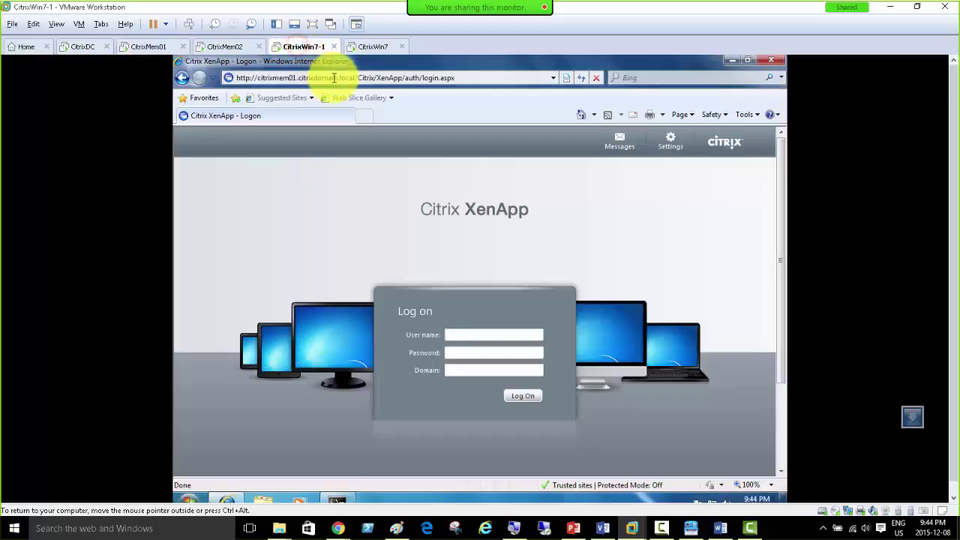
Step: Change the browser address from citrixmem01 to citrixwebnlb and load the XenApp logon page
{"action": "left_click", "coordinate": [289, 77]}
{"action": "left_click", "coordinate": [289, 77]}
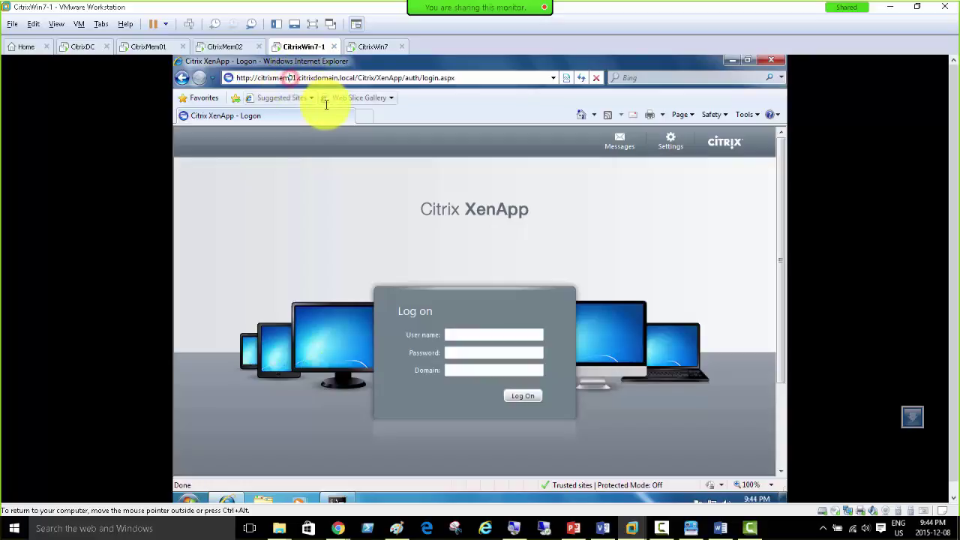
{"action": "key", "text": "BackSpace"}
{"action": "key", "text": "BackSpace"}
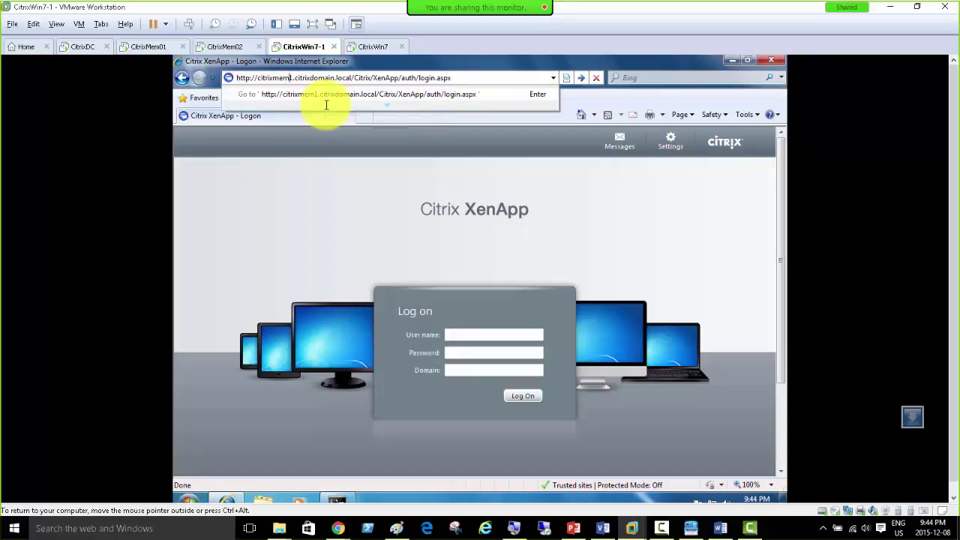
{"action": "key", "text": "BackSpace"}
{"action": "key", "text": "BackSpace"}
{"action": "key", "text": "BackSpace"}
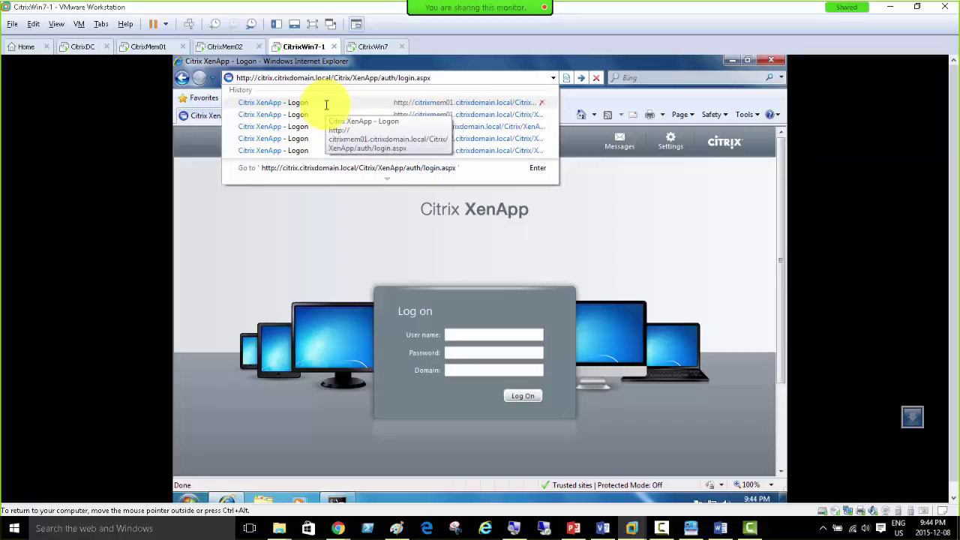
{"action": "type", "text": "webnlb"}
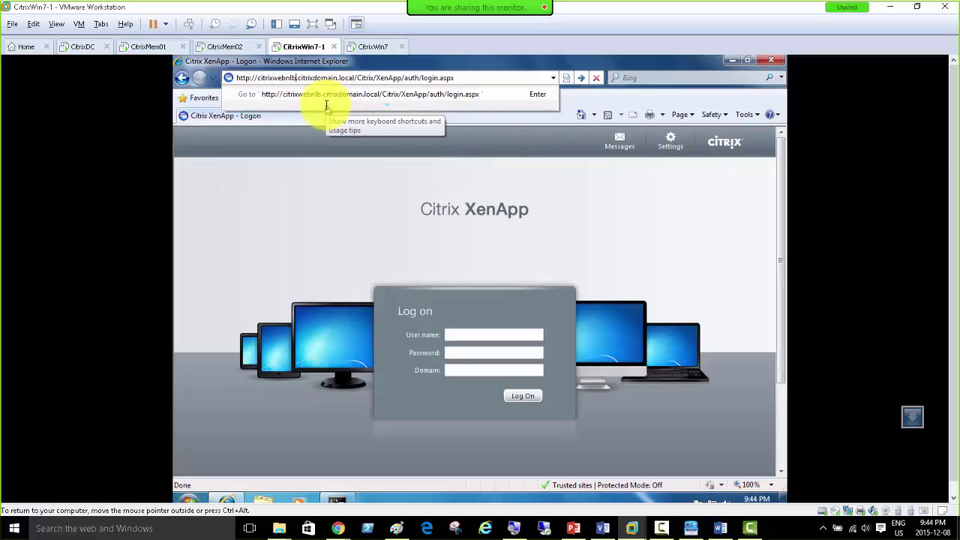
{"action": "key", "text": "Return"}
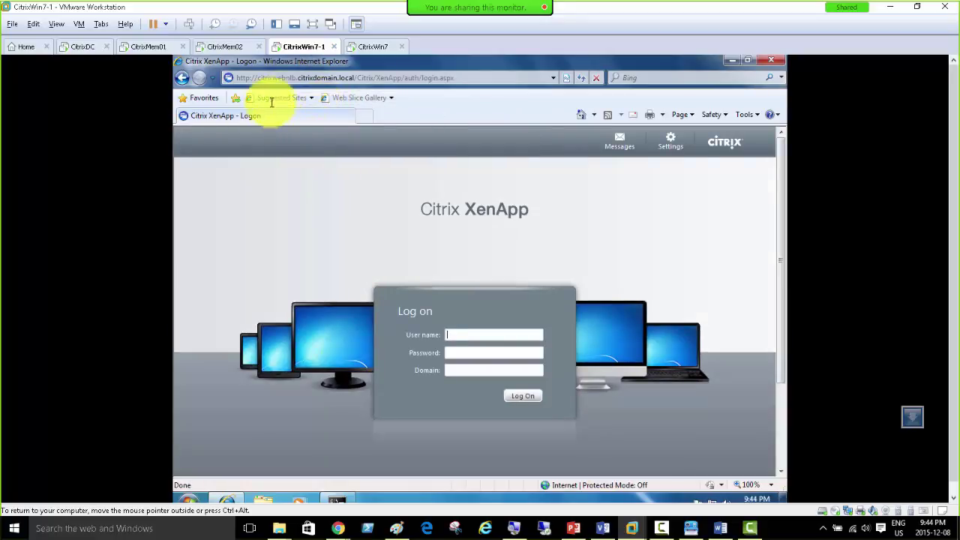
Step: Log on to XenApp, launch calc, and dismiss the evaluation license warning
{"action": "left_click", "coordinate": [468, 335]}
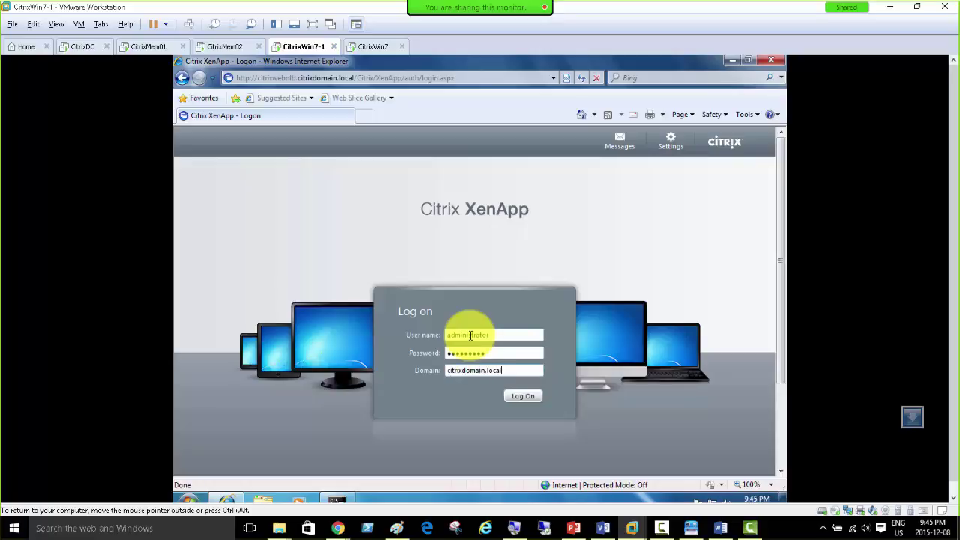
{"action": "key", "text": "Return"}
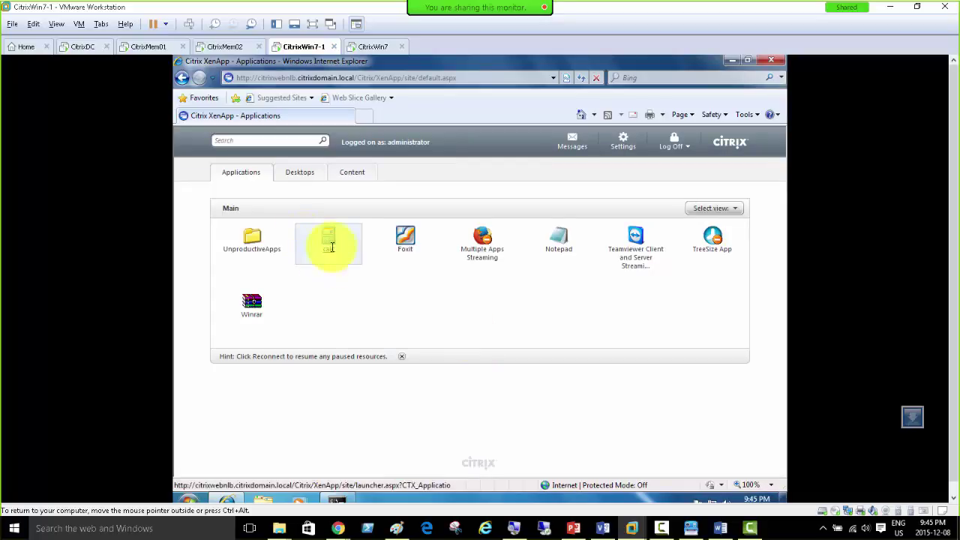
{"action": "left_click", "coordinate": [327, 238]}
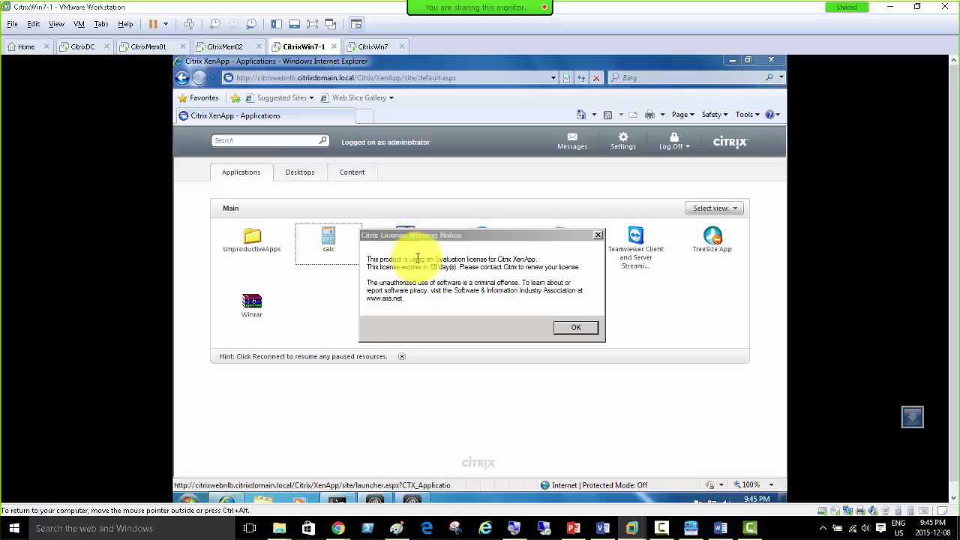
{"action": "left_click", "coordinate": [576, 327]}
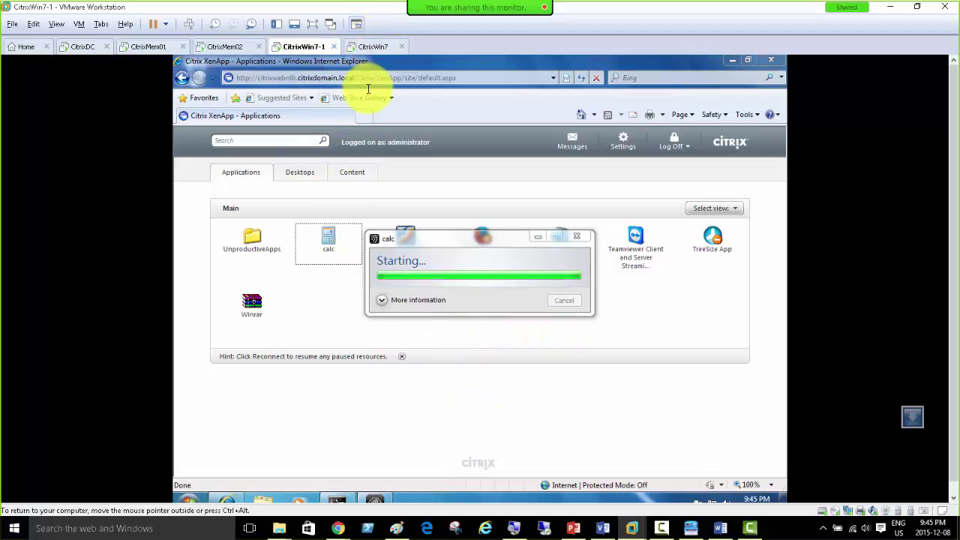
Step: Copy the citrixwebnlb address and switch to the CitrixWin7 machine
{"action": "left_click", "coordinate": [461, 79]}
{"action": "right_click", "coordinate": [442, 85]}
{"action": "left_click", "coordinate": [467, 118]}
{"action": "left_click", "coordinate": [372, 46]}
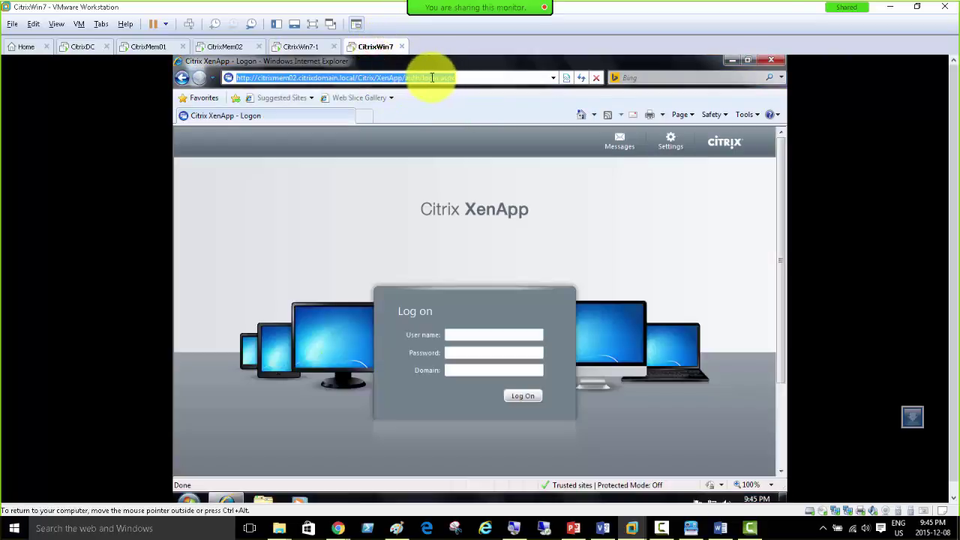
Step: Paste the citrixwebnlb address into CitrixWin7's browser to load XenApp, then return to CitrixMem01
{"action": "right_click", "coordinate": [432, 78]}
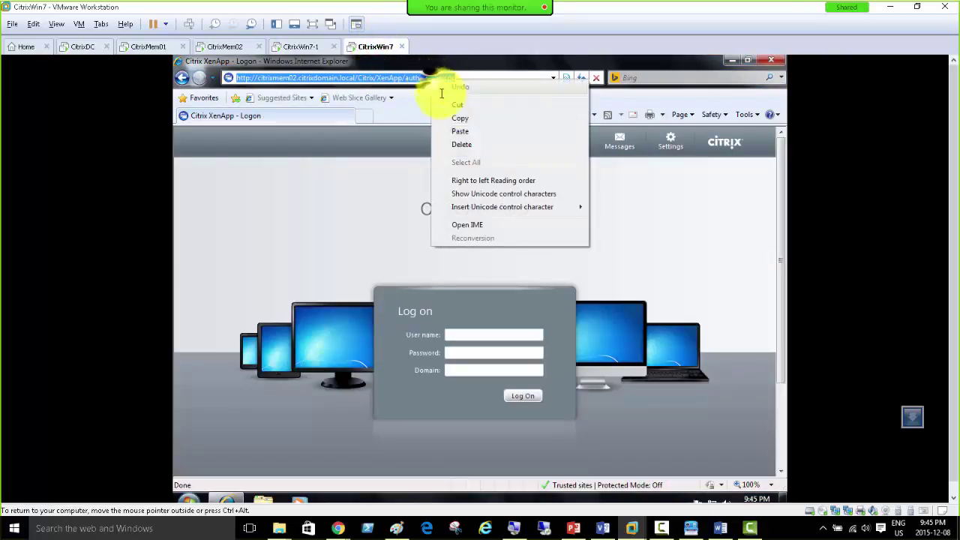
{"action": "left_click", "coordinate": [458, 130]}
{"action": "key", "text": "Return"}
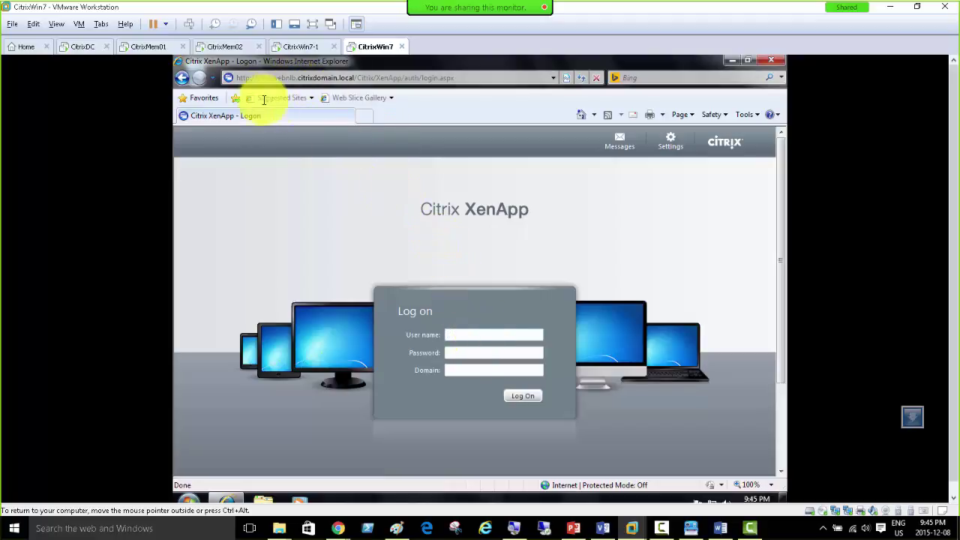
{"action": "left_click", "coordinate": [150, 46]}
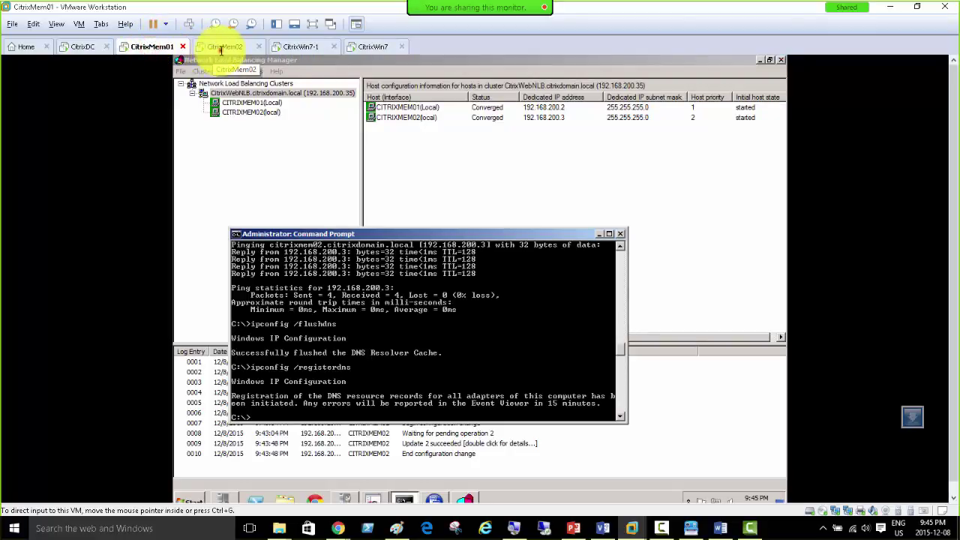
Step: In AppCenter on CitrixMem01, confirm CITRIXMEM01 hosts the ICA-TCP#0 calc session, then view CitrixWin7-1's Calculator
{"action": "left_click", "coordinate": [222, 46]}
{"action": "left_click", "coordinate": [303, 46]}
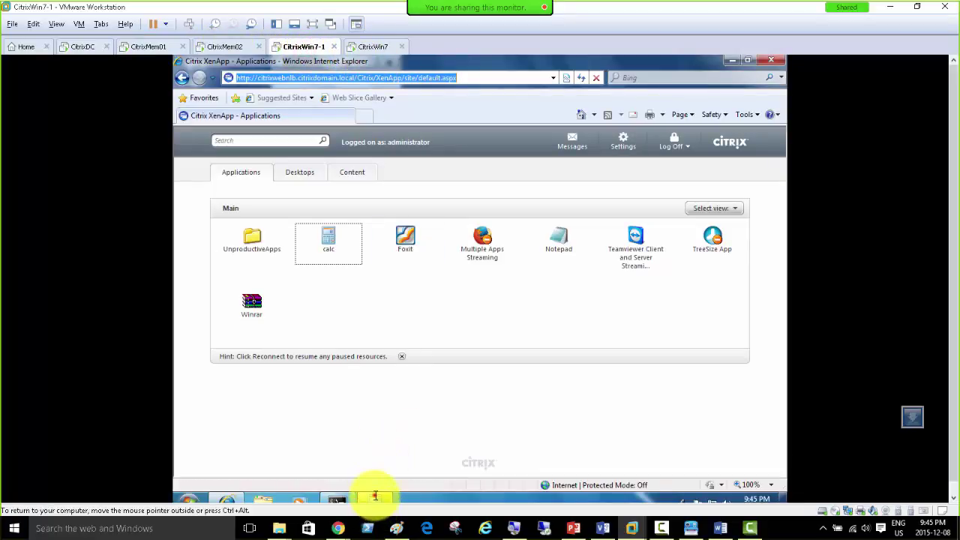
{"action": "left_click", "coordinate": [143, 48]}
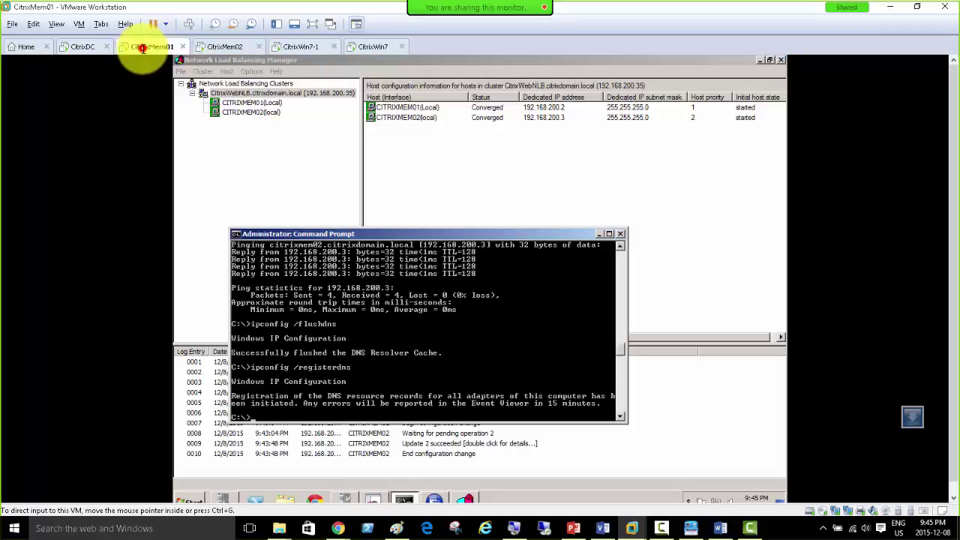
{"action": "left_click", "coordinate": [433, 498]}
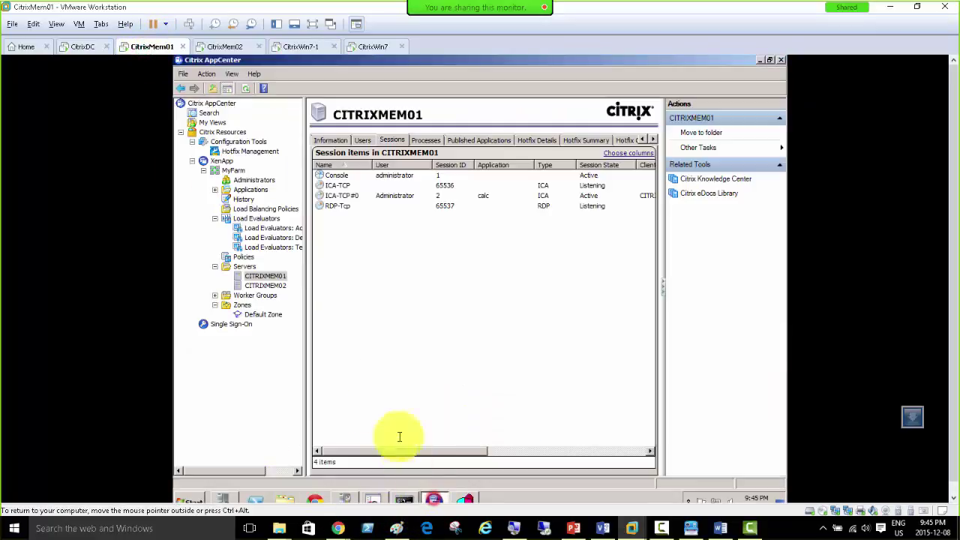
{"action": "right_click", "coordinate": [276, 274]}
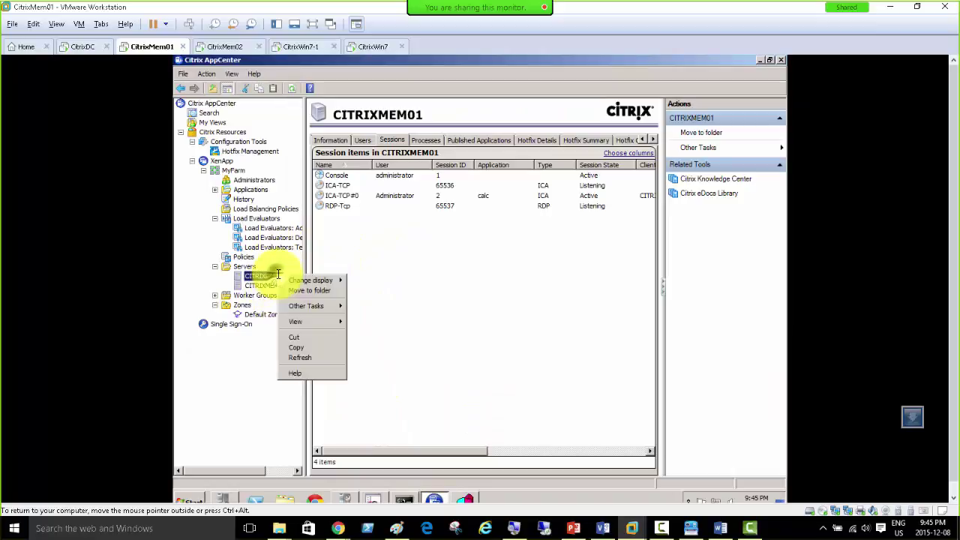
{"action": "left_click", "coordinate": [360, 139]}
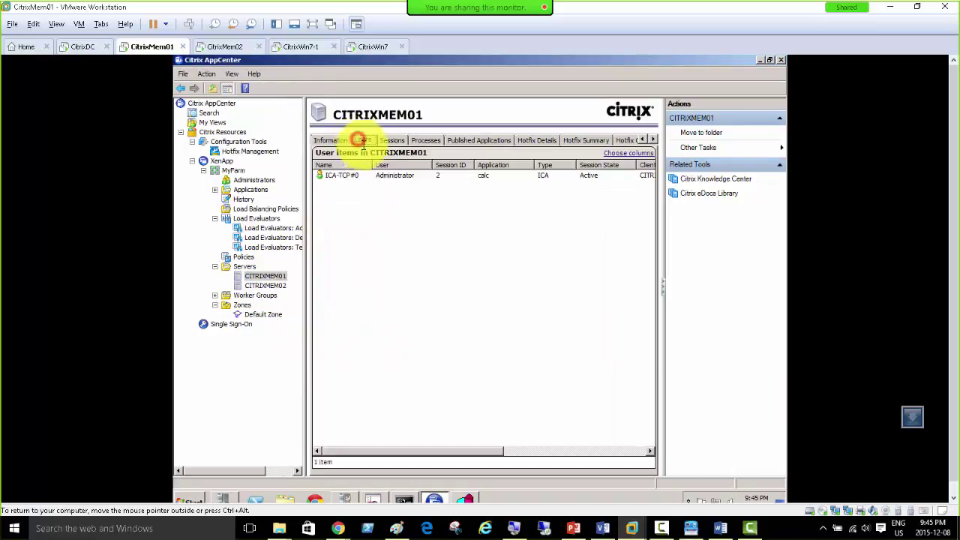
{"action": "left_click", "coordinate": [488, 175]}
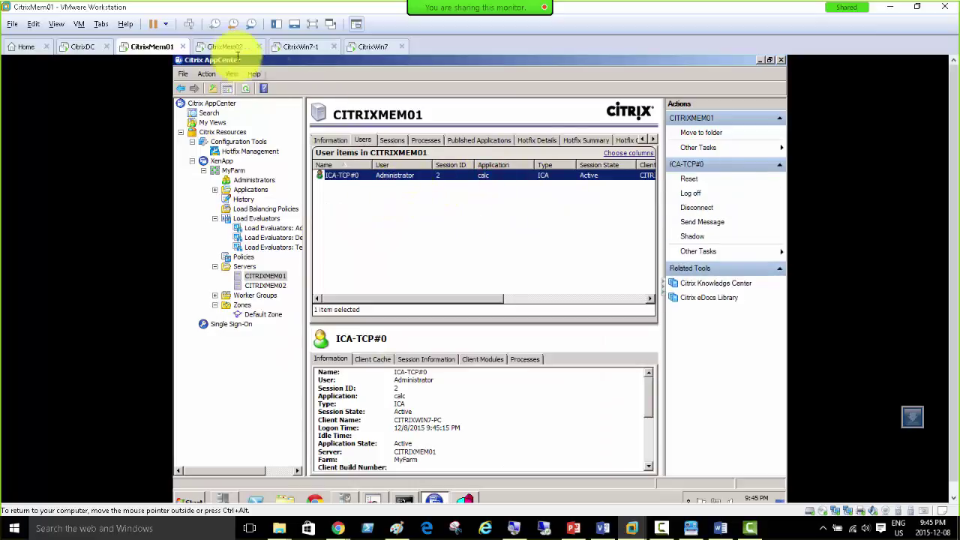
{"action": "left_click", "coordinate": [306, 45]}
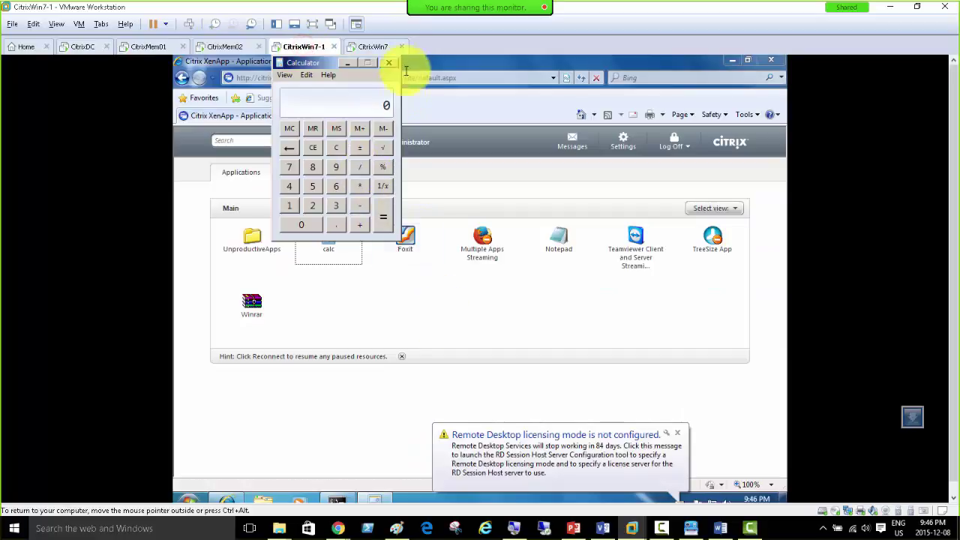
Step: On CitrixWin7, add the citrixwebnlb address to Internet Explorer's Trusted sites zone
{"action": "left_click", "coordinate": [375, 45]}
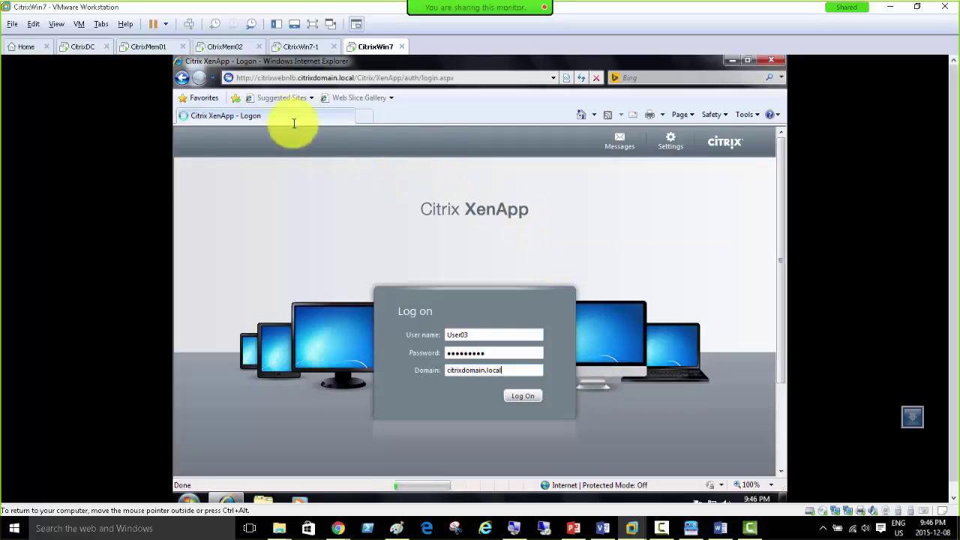
{"action": "left_click", "coordinate": [746, 114]}
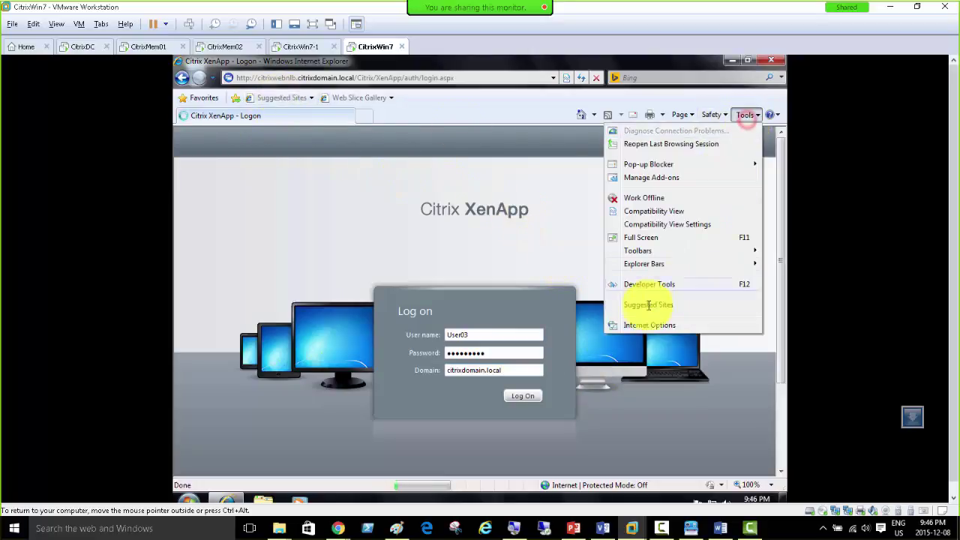
{"action": "left_click", "coordinate": [641, 324]}
{"action": "left_click", "coordinate": [234, 161]}
{"action": "left_click", "coordinate": [310, 202]}
{"action": "left_click", "coordinate": [376, 246]}
{"action": "left_click", "coordinate": [381, 227]}
{"action": "left_click", "coordinate": [381, 335]}
{"action": "left_click", "coordinate": [303, 440]}
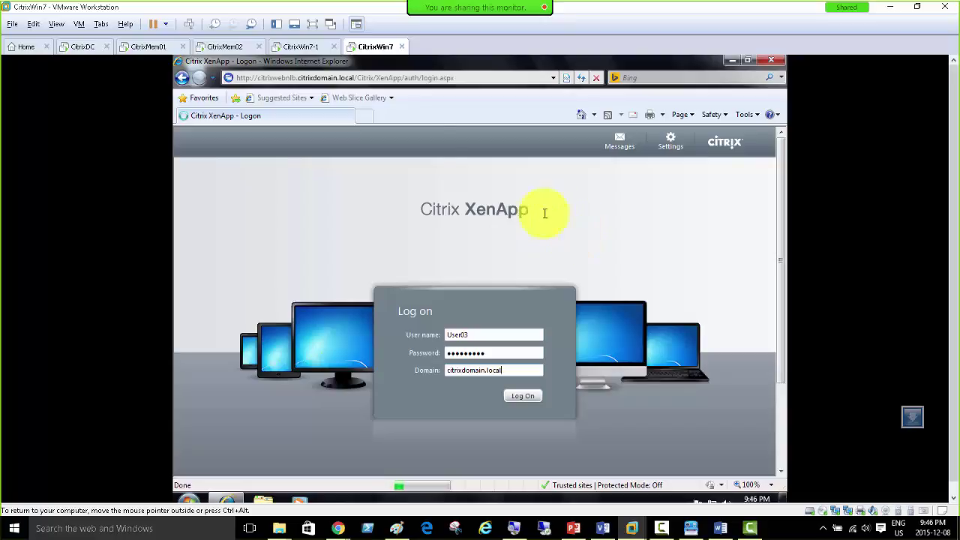
Step: Return to CitrixMem01 and bring its NLB Manager to the front
{"action": "left_click", "coordinate": [297, 46]}
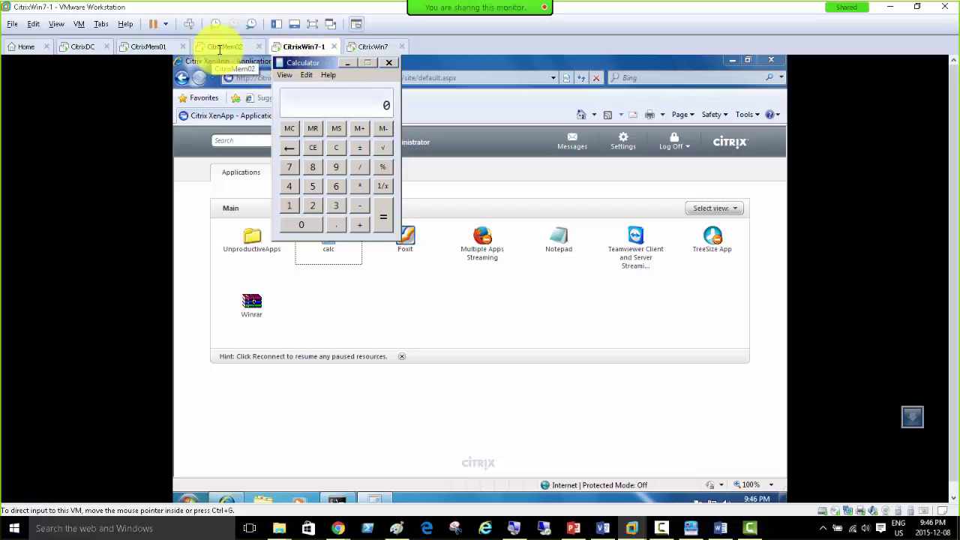
{"action": "left_click", "coordinate": [222, 47]}
{"action": "left_click", "coordinate": [146, 47]}
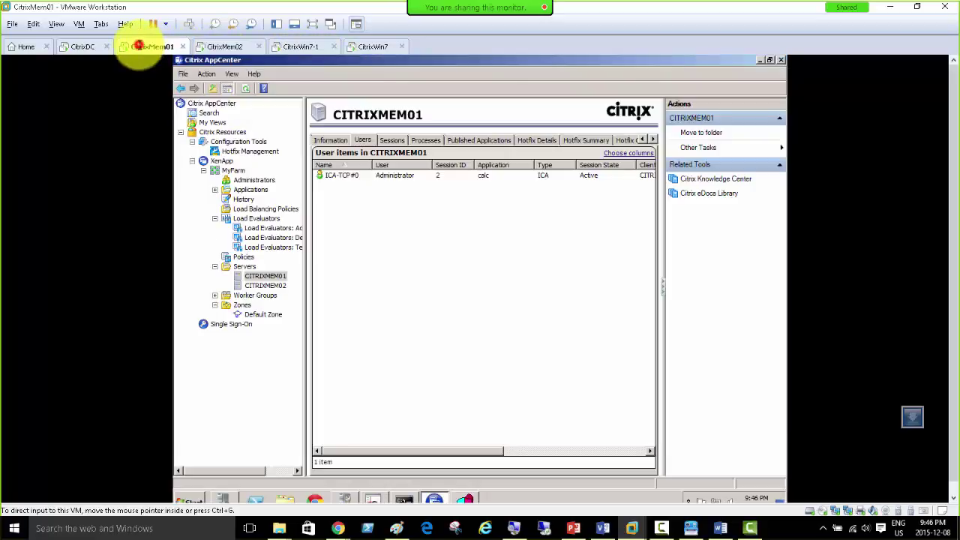
{"action": "left_click", "coordinate": [215, 47]}
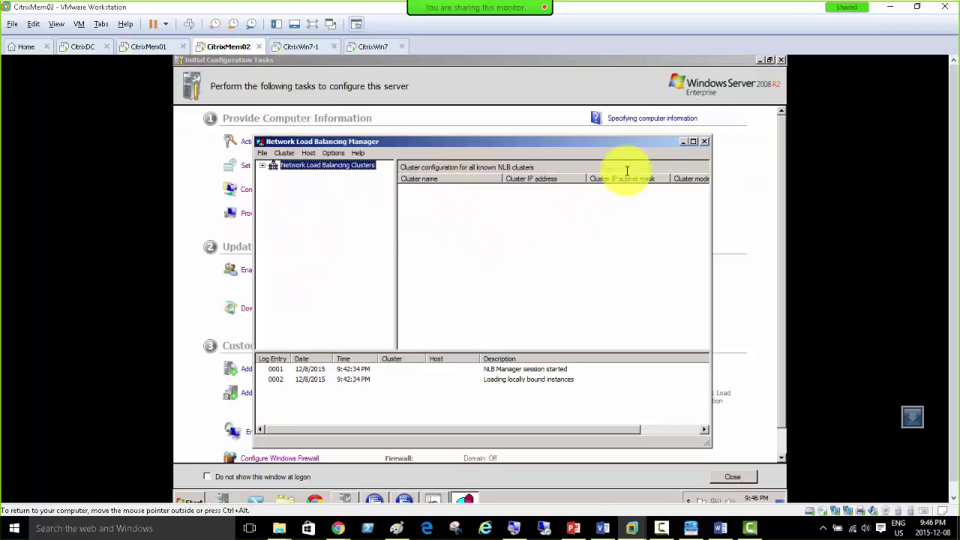
{"action": "left_click", "coordinate": [147, 46]}
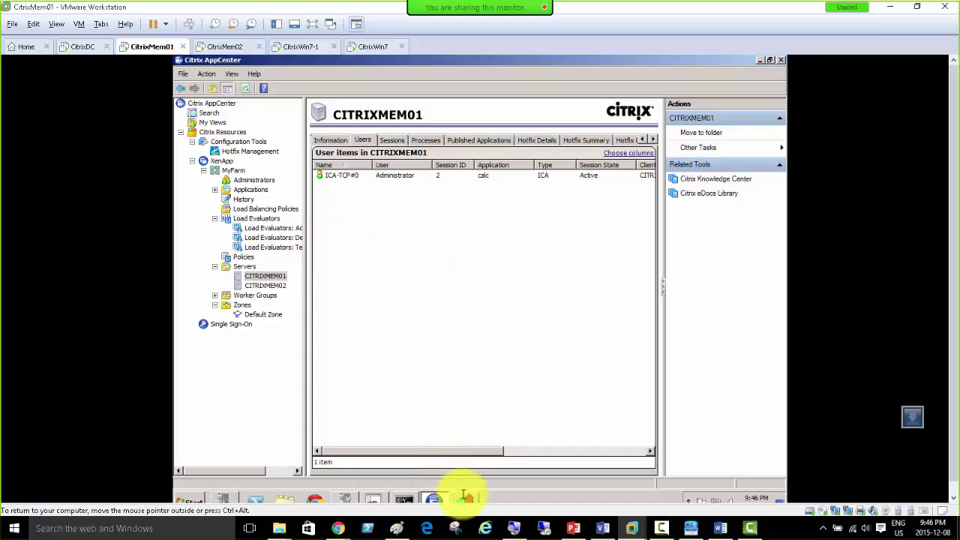
{"action": "left_click", "coordinate": [465, 498]}
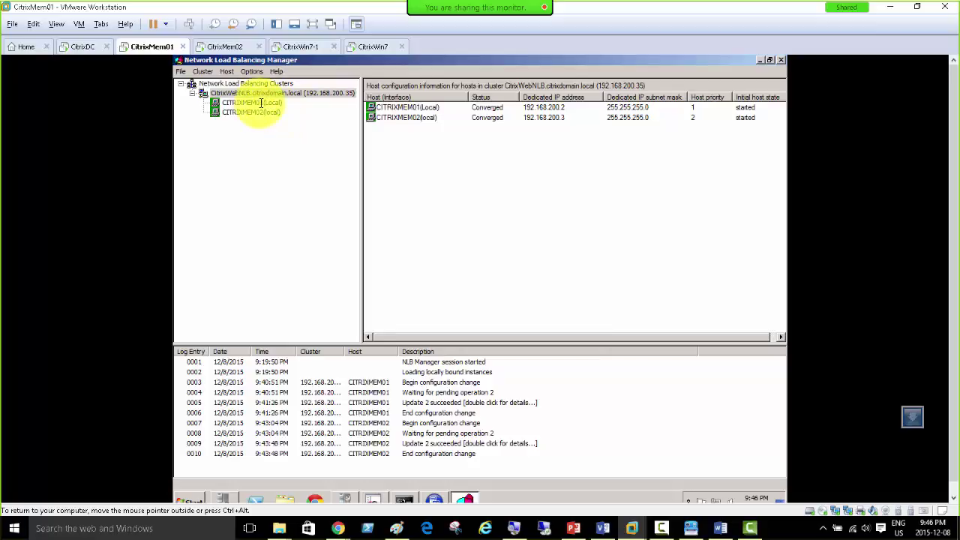
Step: View CITRIXMEM01's port rules and its Control Host options in NLB Manager
{"action": "left_click", "coordinate": [264, 101]}
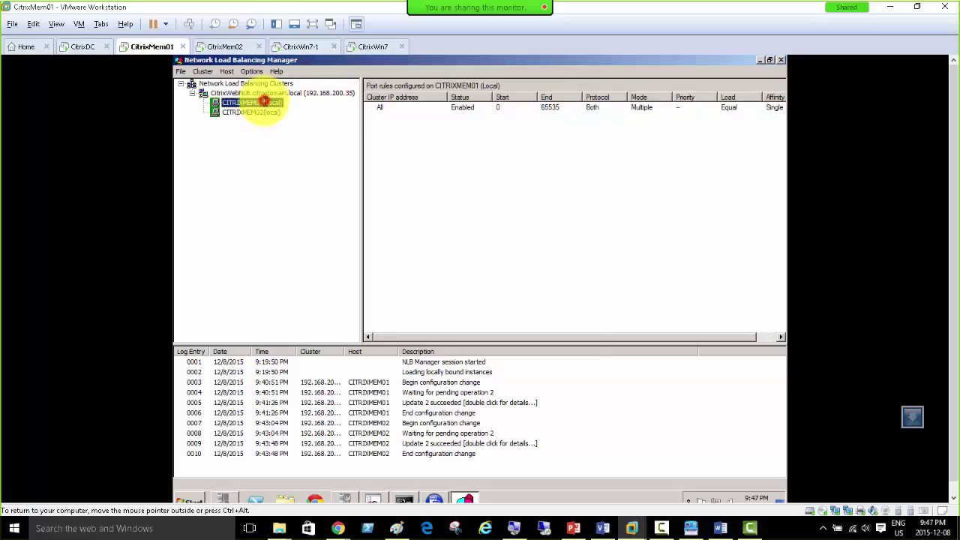
{"action": "right_click", "coordinate": [267, 101]}
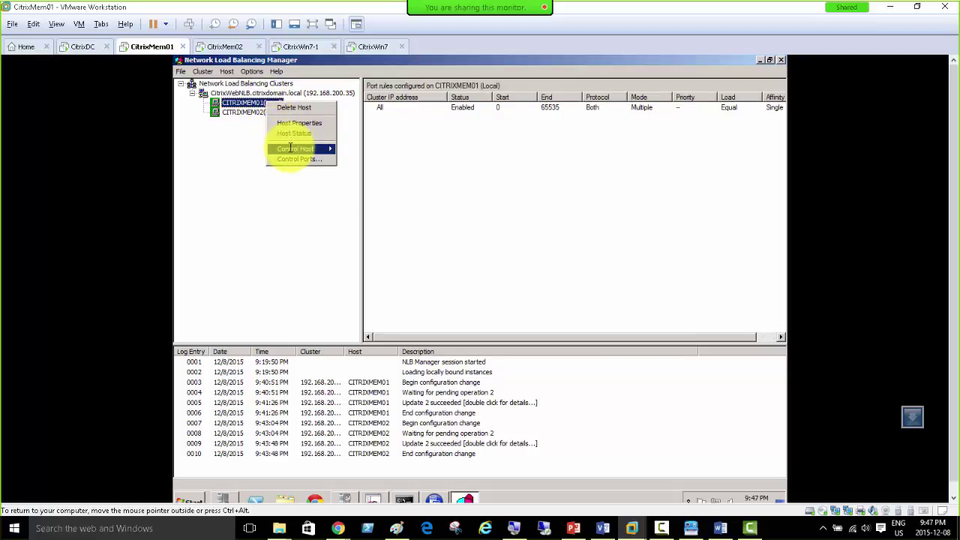
{"action": "mouse_move", "coordinate": [300, 148]}
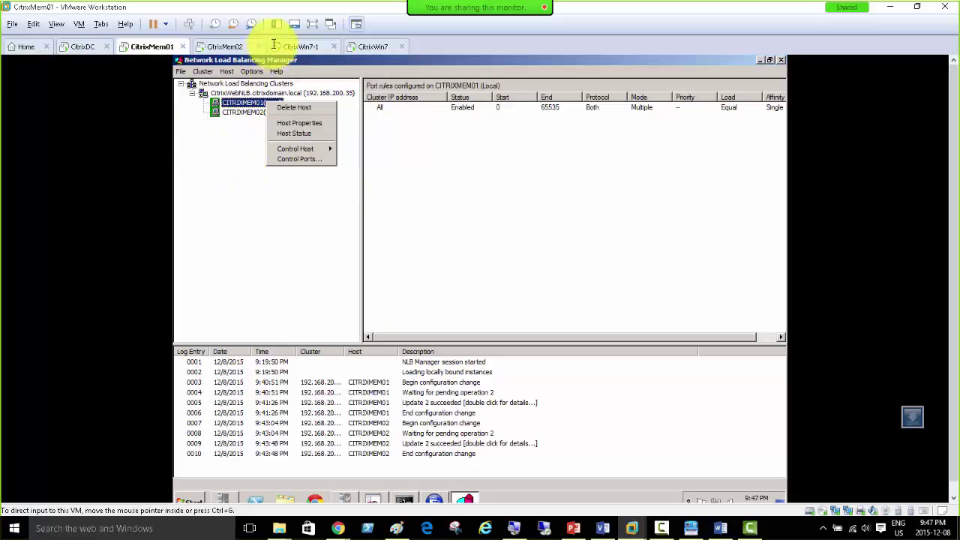
{"action": "left_click", "coordinate": [216, 47]}
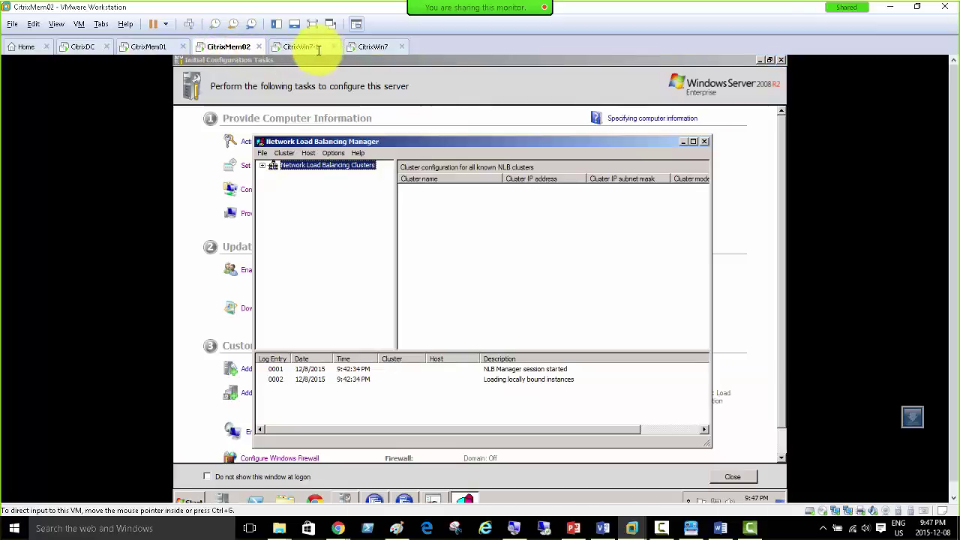
{"action": "left_click", "coordinate": [299, 46]}
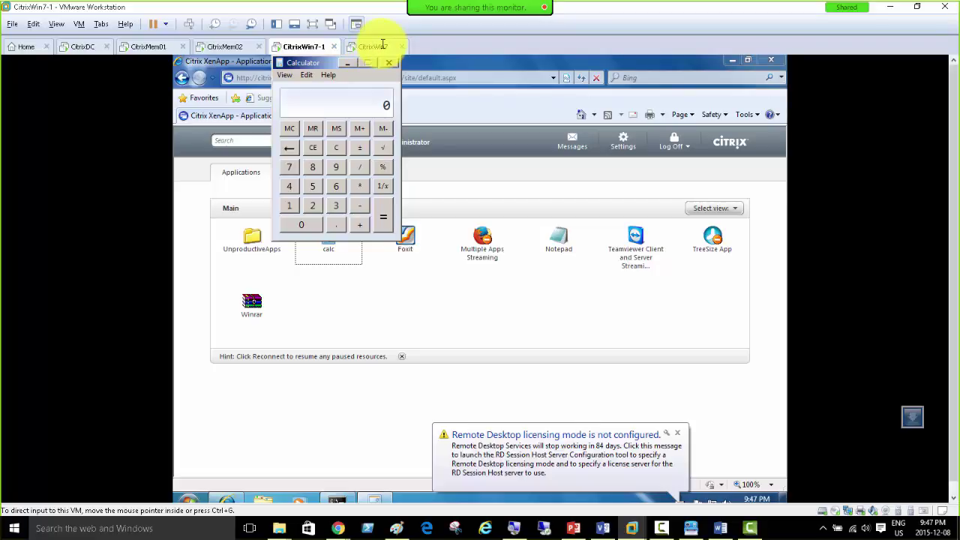
{"action": "left_click", "coordinate": [147, 47]}
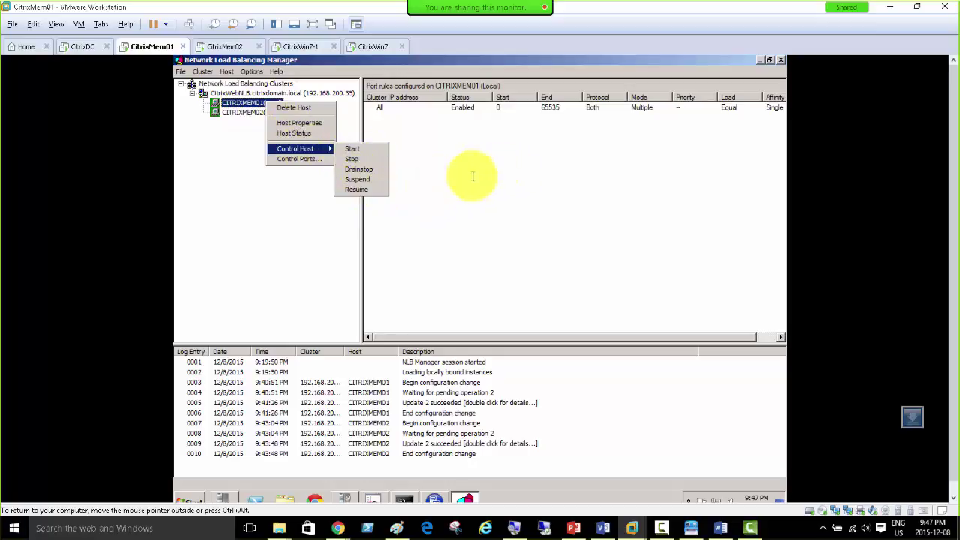
{"action": "left_click", "coordinate": [449, 137]}
Step: Compare both hosts' port rules, ending on CITRIXMEM02's 0–65535 multiple-host, equal-load rule
{"action": "left_click", "coordinate": [250, 112]}
{"action": "left_click", "coordinate": [250, 103]}
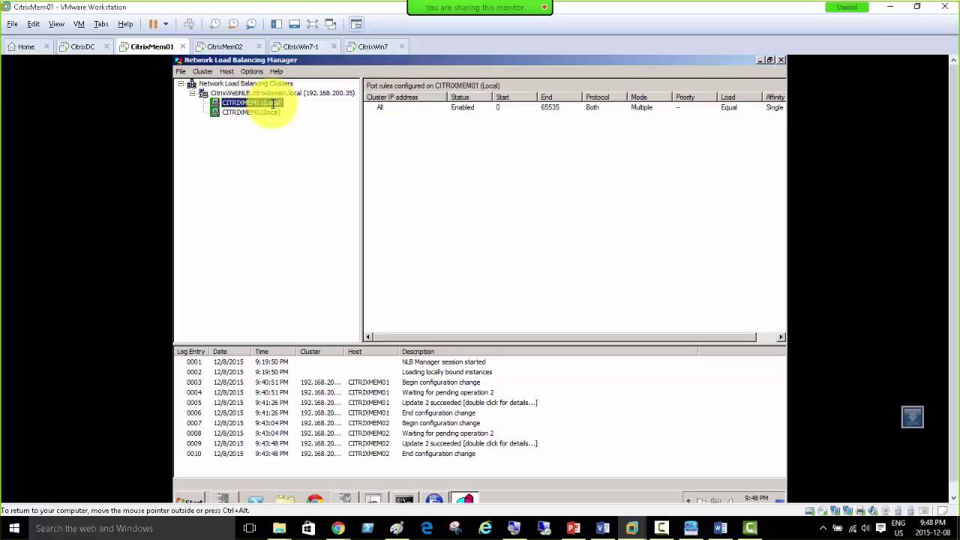
{"action": "right_click", "coordinate": [273, 105]}
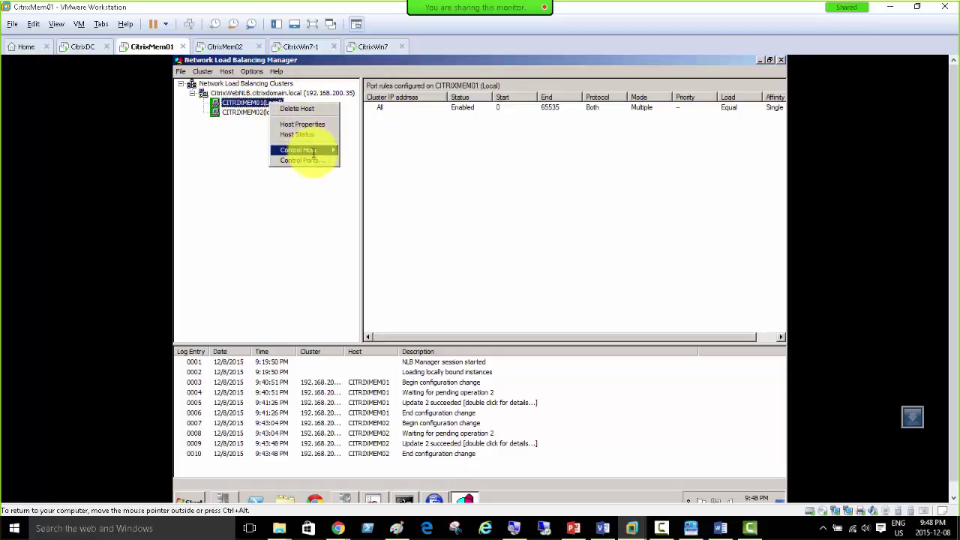
{"action": "mouse_move", "coordinate": [315, 152]}
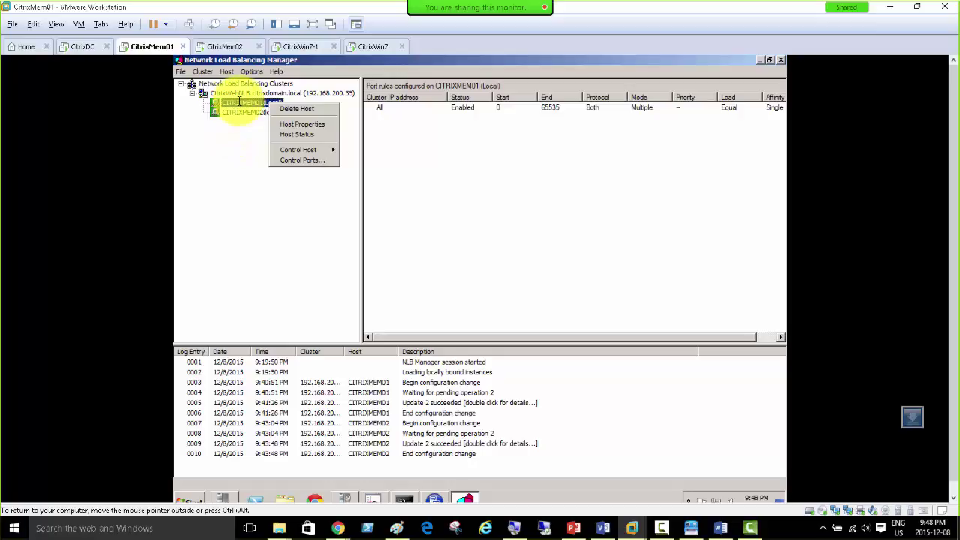
{"action": "left_click", "coordinate": [240, 112]}
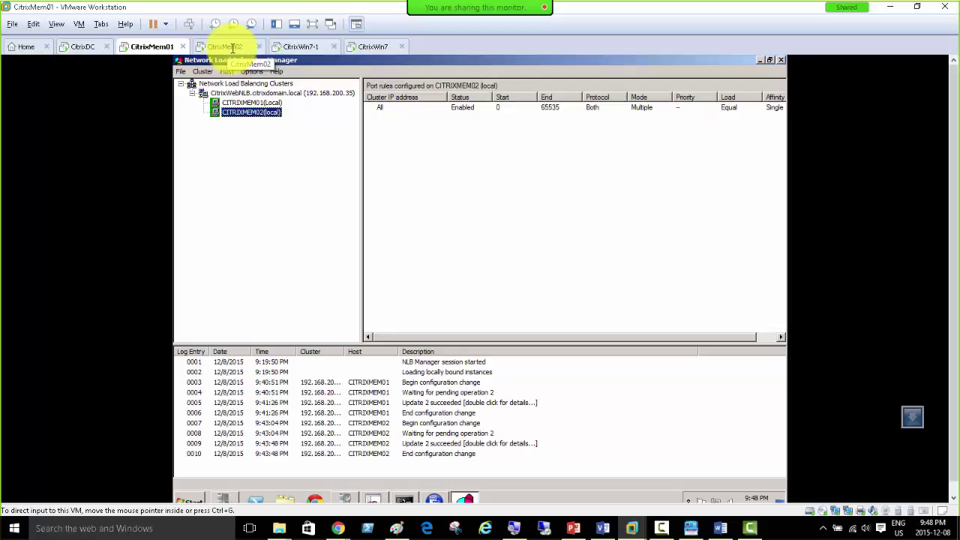
Step: Look over CitrixMem02, CitrixMem01, and the XenApp pages on CitrixWin7-1 and CitrixWin7
{"action": "left_click", "coordinate": [233, 47]}
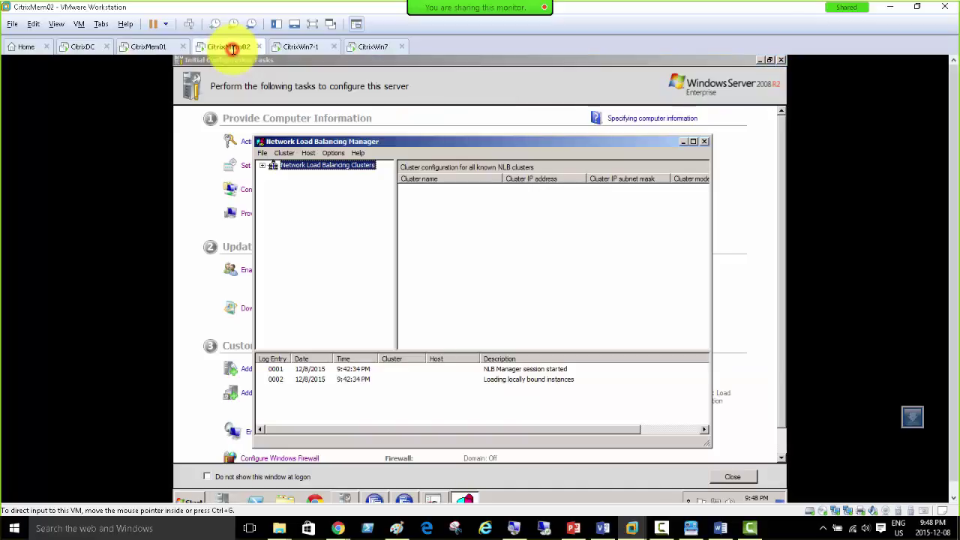
{"action": "left_click", "coordinate": [157, 47]}
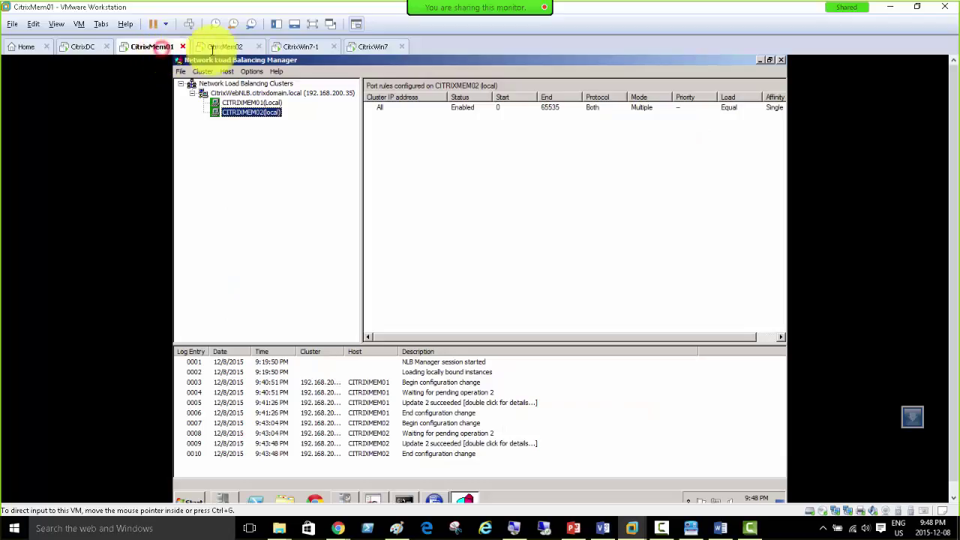
{"action": "left_click", "coordinate": [225, 47]}
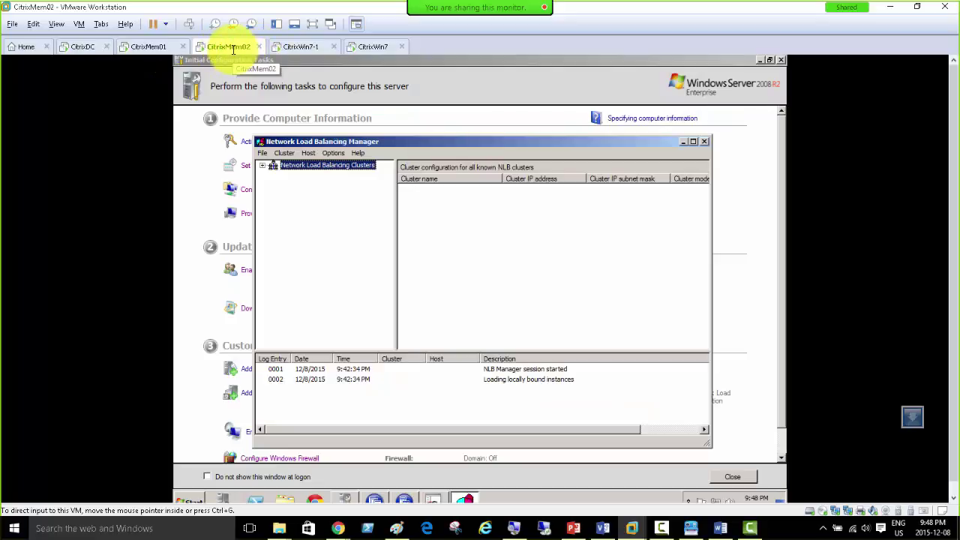
{"action": "left_click", "coordinate": [300, 47]}
{"action": "left_click", "coordinate": [372, 46]}
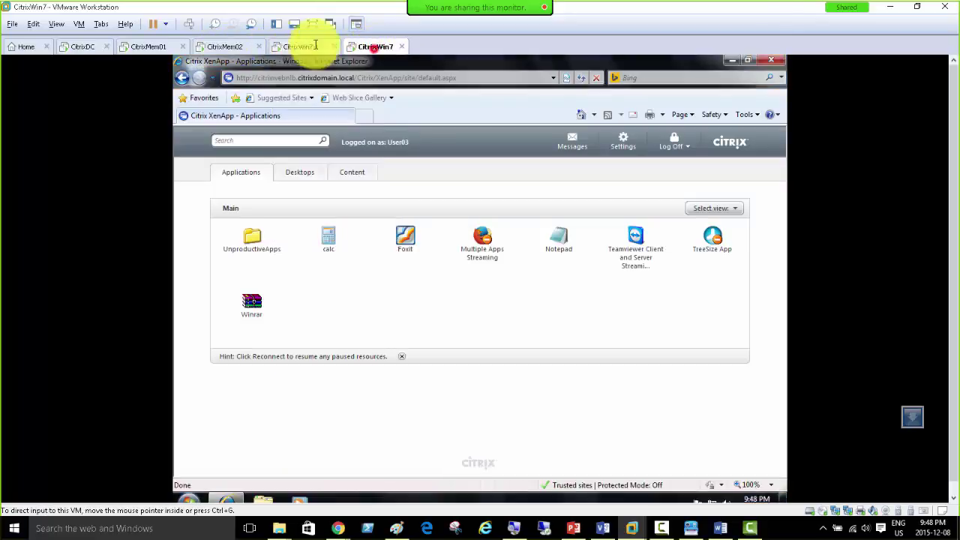
Step: Cycle through the VMs again, release input with Ctrl+Alt, and bring up the round robin slide
{"action": "left_click", "coordinate": [216, 48]}
{"action": "left_click", "coordinate": [150, 46]}
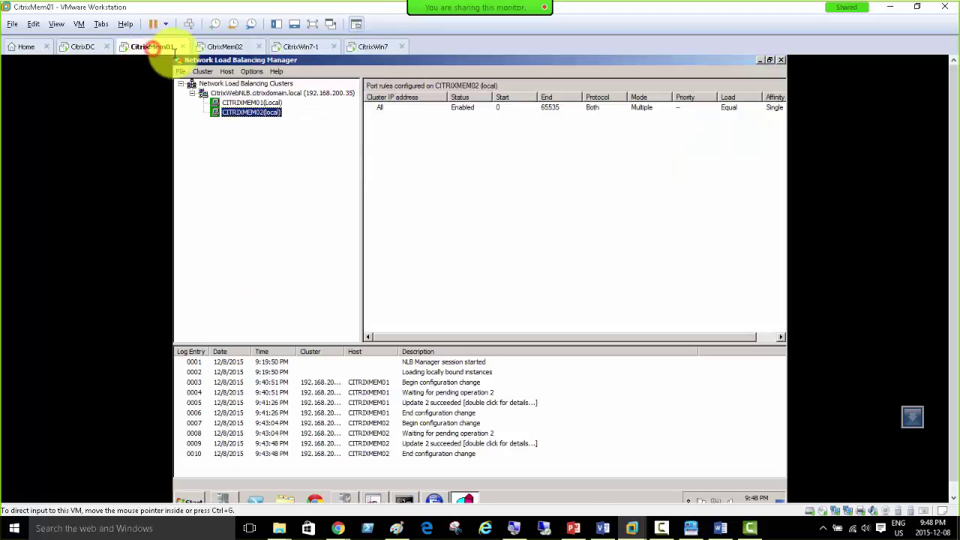
{"action": "left_click", "coordinate": [371, 46]}
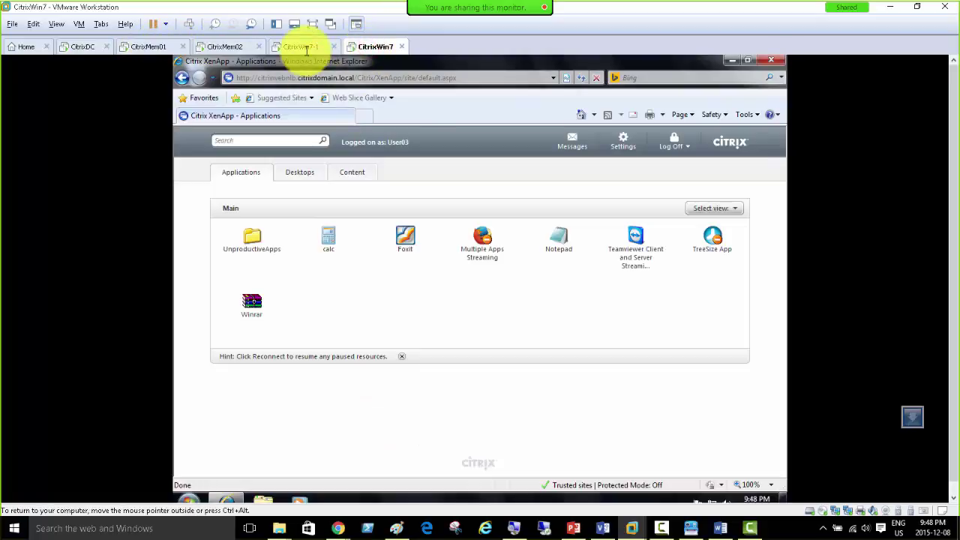
{"action": "left_click", "coordinate": [304, 47]}
{"action": "left_click", "coordinate": [217, 46]}
{"action": "left_click", "coordinate": [150, 47]}
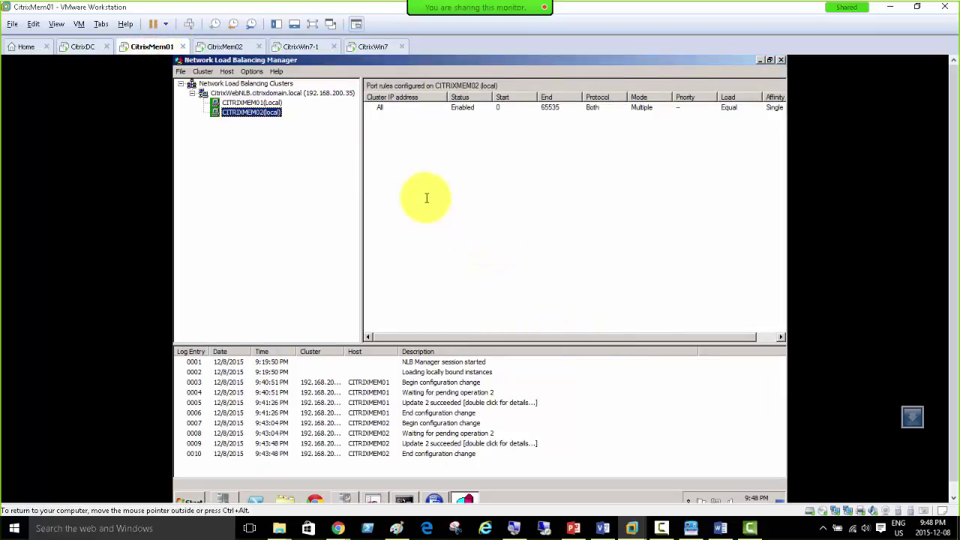
{"action": "key", "text": "ctrl+alt"}
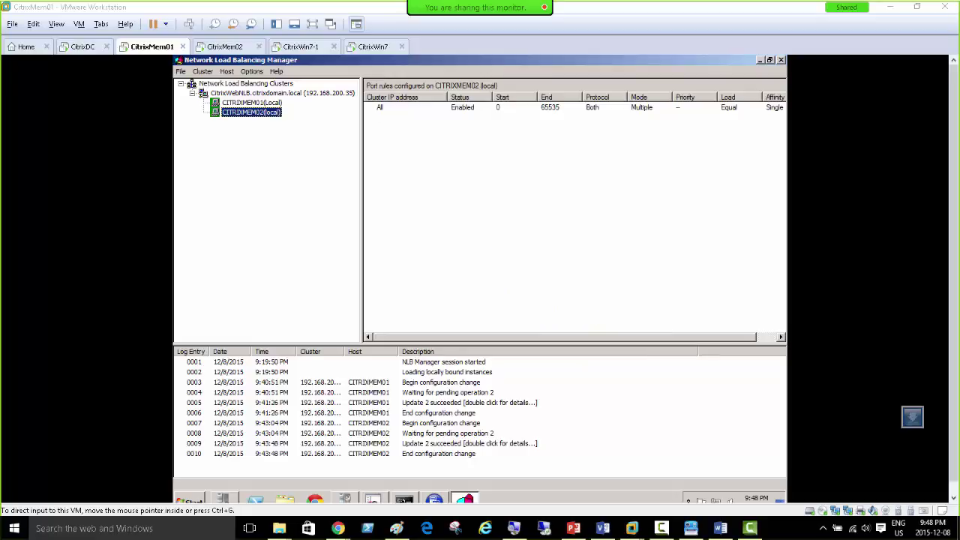
{"action": "left_click", "coordinate": [574, 529]}
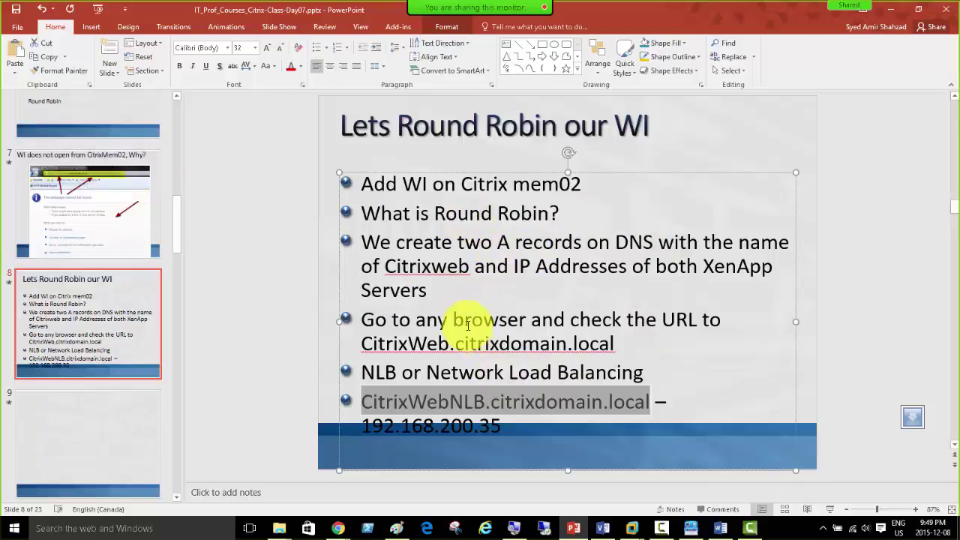
Step: Bold 'Network Load Balancing' on the 'Lets Round Robin our WI' slide and nudge the bullet list up
{"action": "left_click", "coordinate": [573, 215]}
{"action": "left_click_drag", "start_coordinate": [528, 211], "coordinate": [355, 211]}
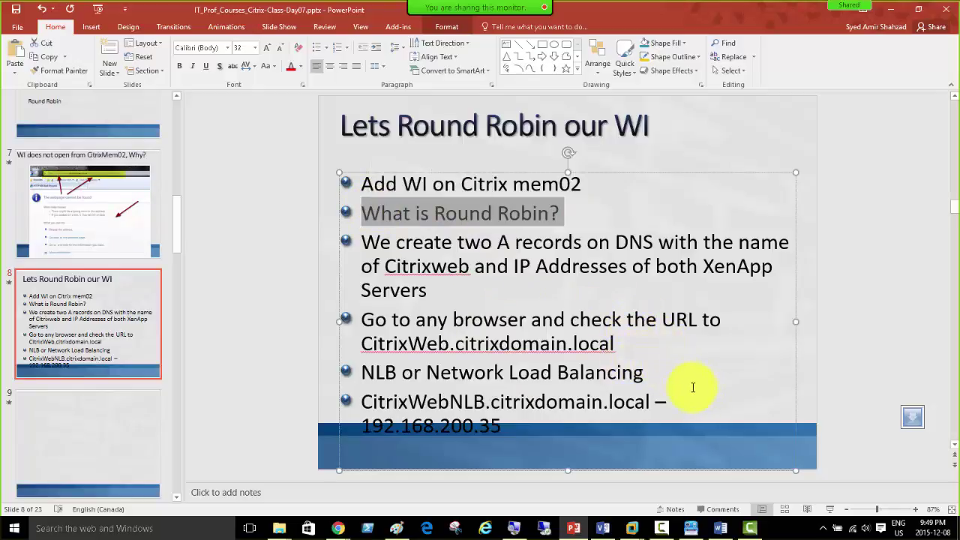
{"action": "left_click", "coordinate": [652, 401]}
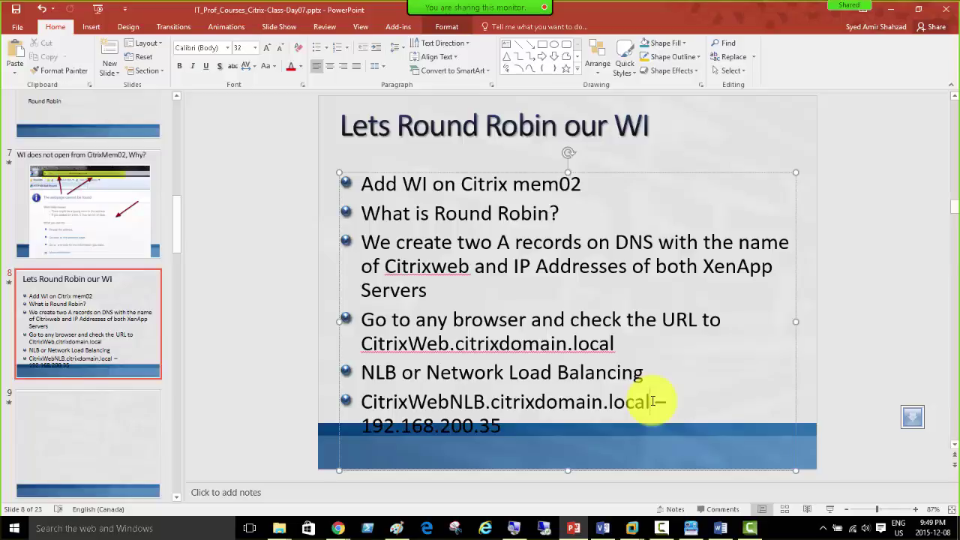
{"action": "left_click_drag", "start_coordinate": [643, 372], "coordinate": [466, 374]}
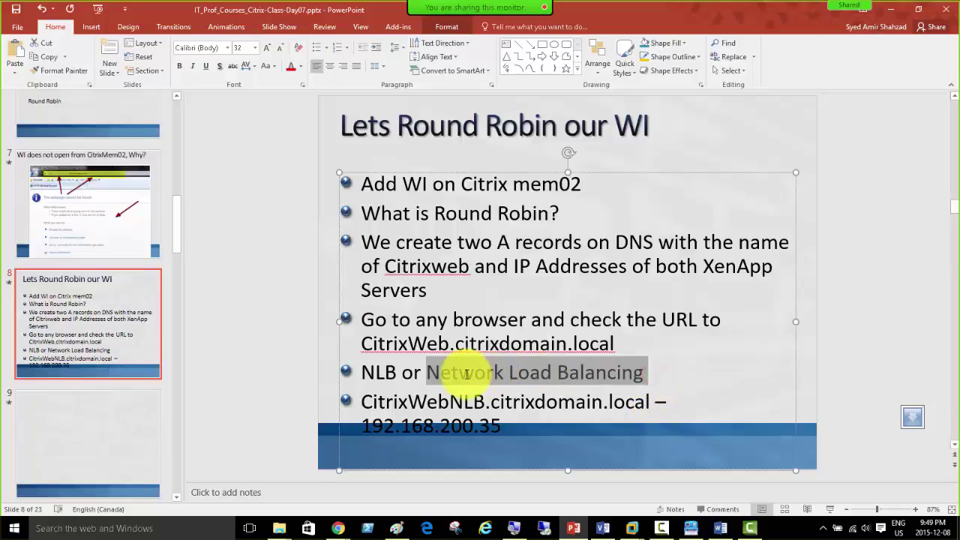
{"action": "left_click", "coordinate": [473, 355]}
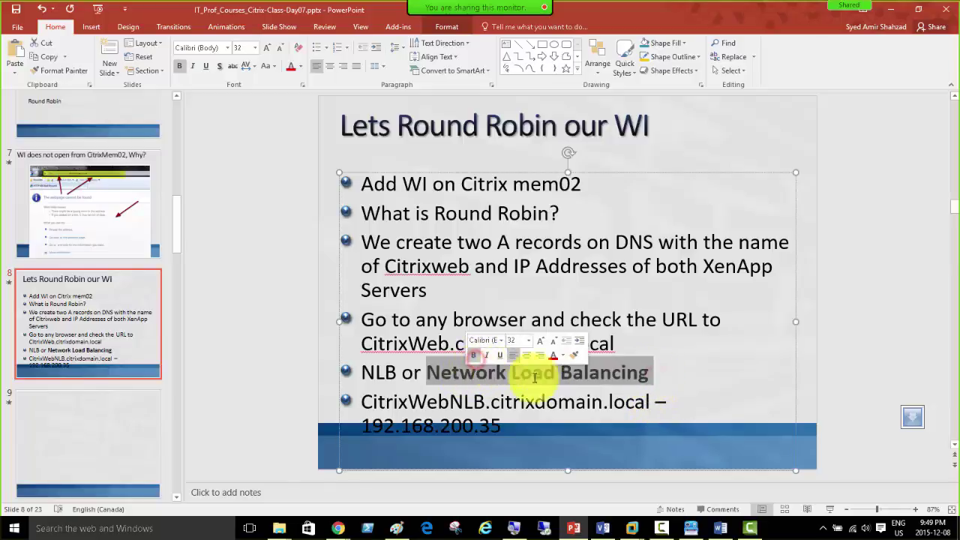
{"action": "left_click", "coordinate": [677, 373]}
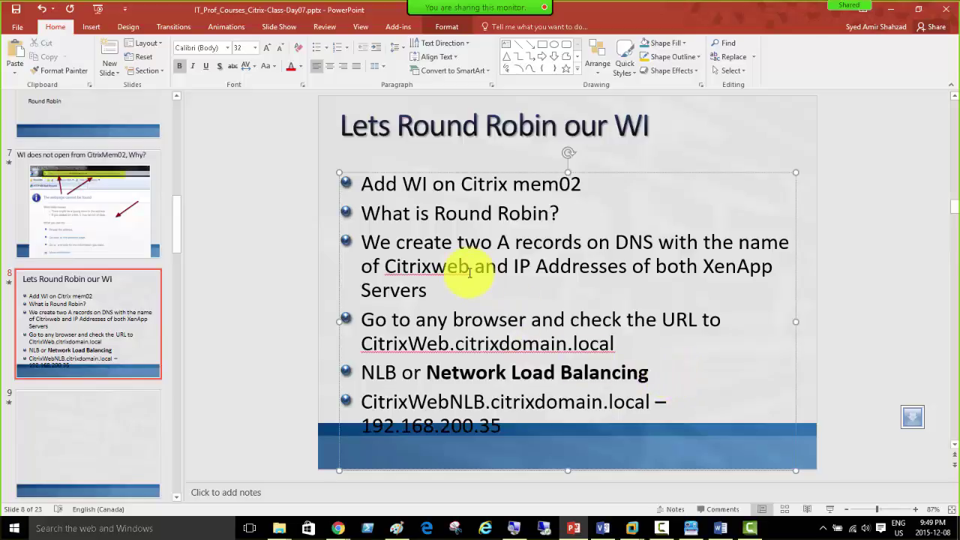
{"action": "left_click_drag", "start_coordinate": [504, 172], "coordinate": [506, 167]}
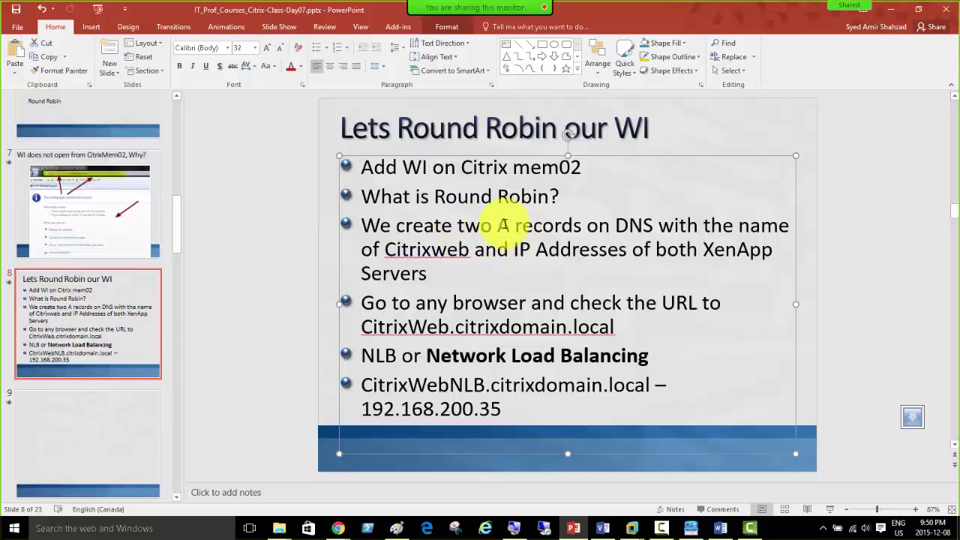
{"action": "left_click", "coordinate": [513, 223]}
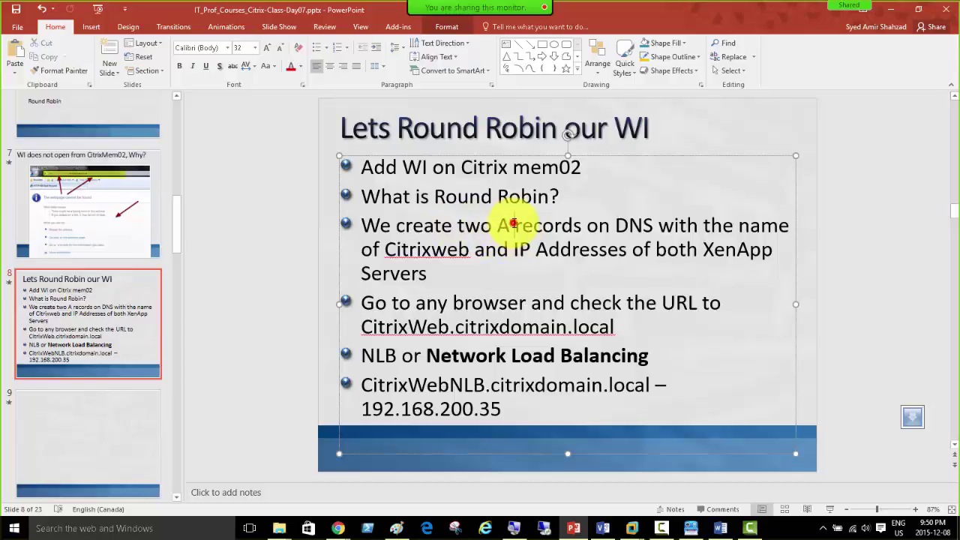
{"action": "left_click", "coordinate": [588, 225]}
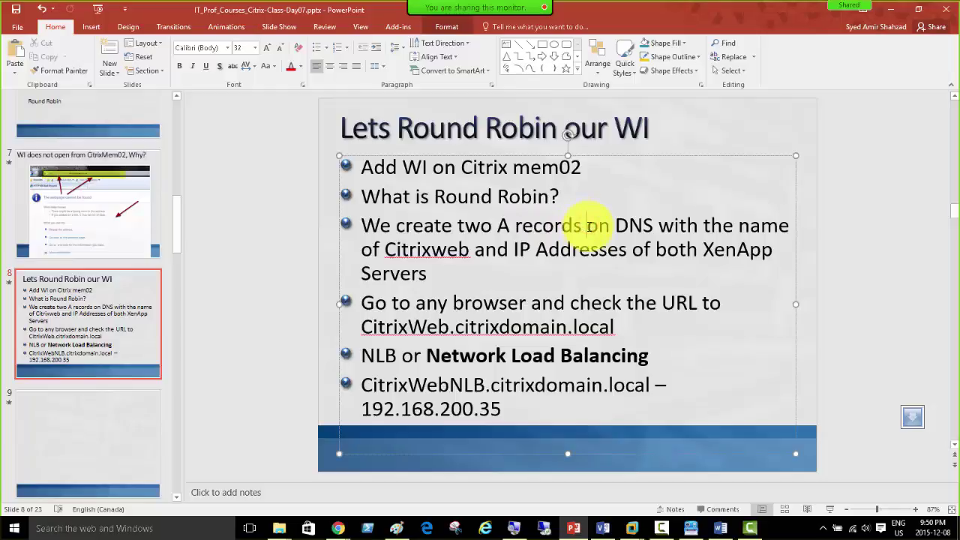
{"action": "left_click", "coordinate": [616, 228]}
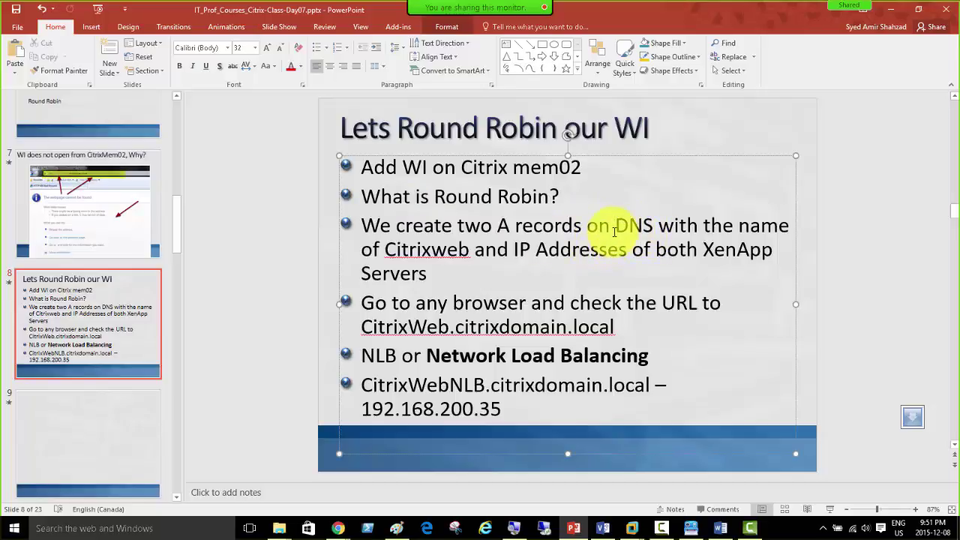
{"action": "left_click", "coordinate": [614, 231]}
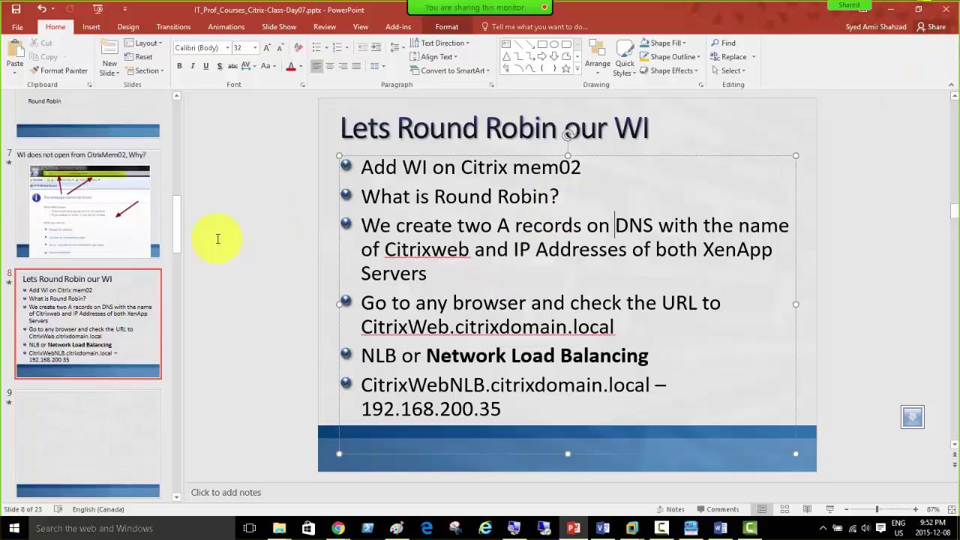
Step: Show the Camtasia Recorder controls and drag them higher, clear of the slide's last bullets
{"action": "left_click", "coordinate": [662, 527]}
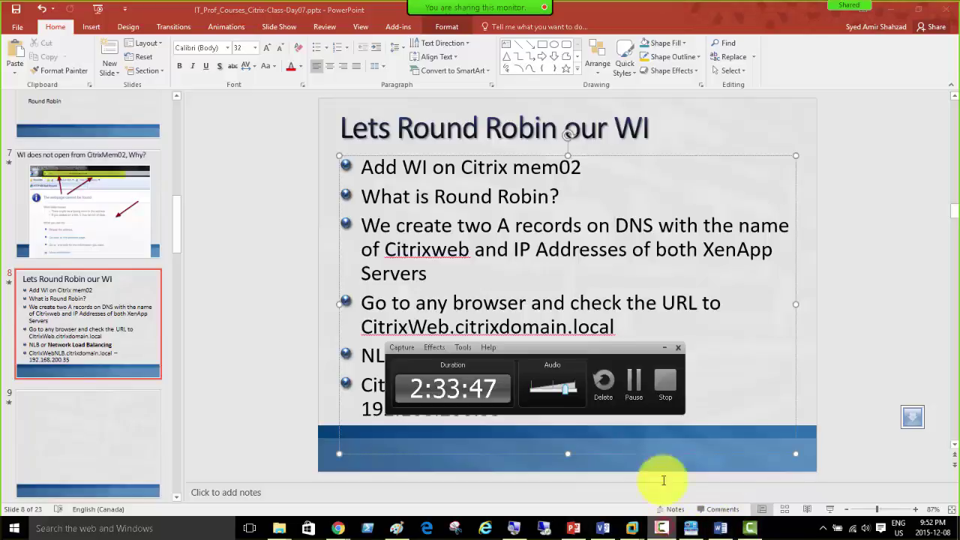
{"action": "left_click_drag", "start_coordinate": [530, 347], "coordinate": [544, 273]}
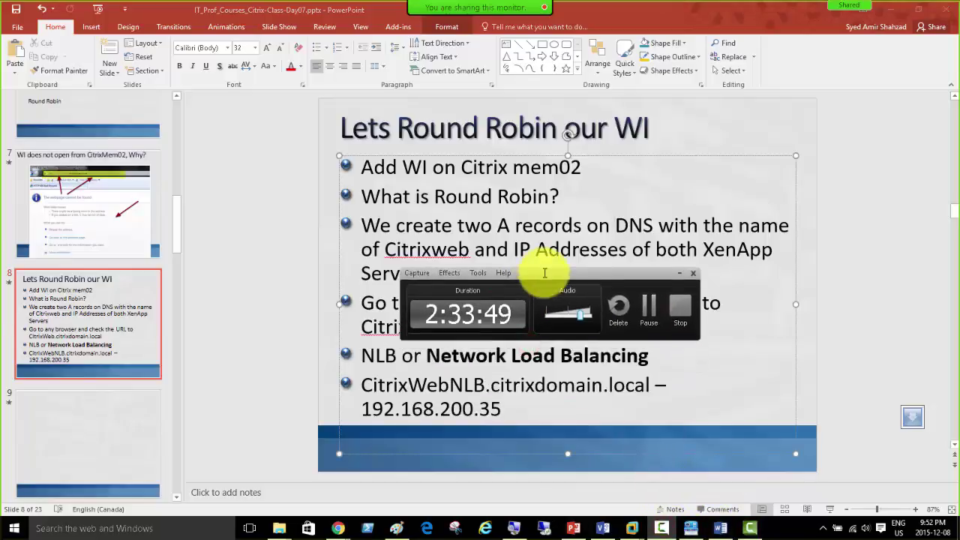